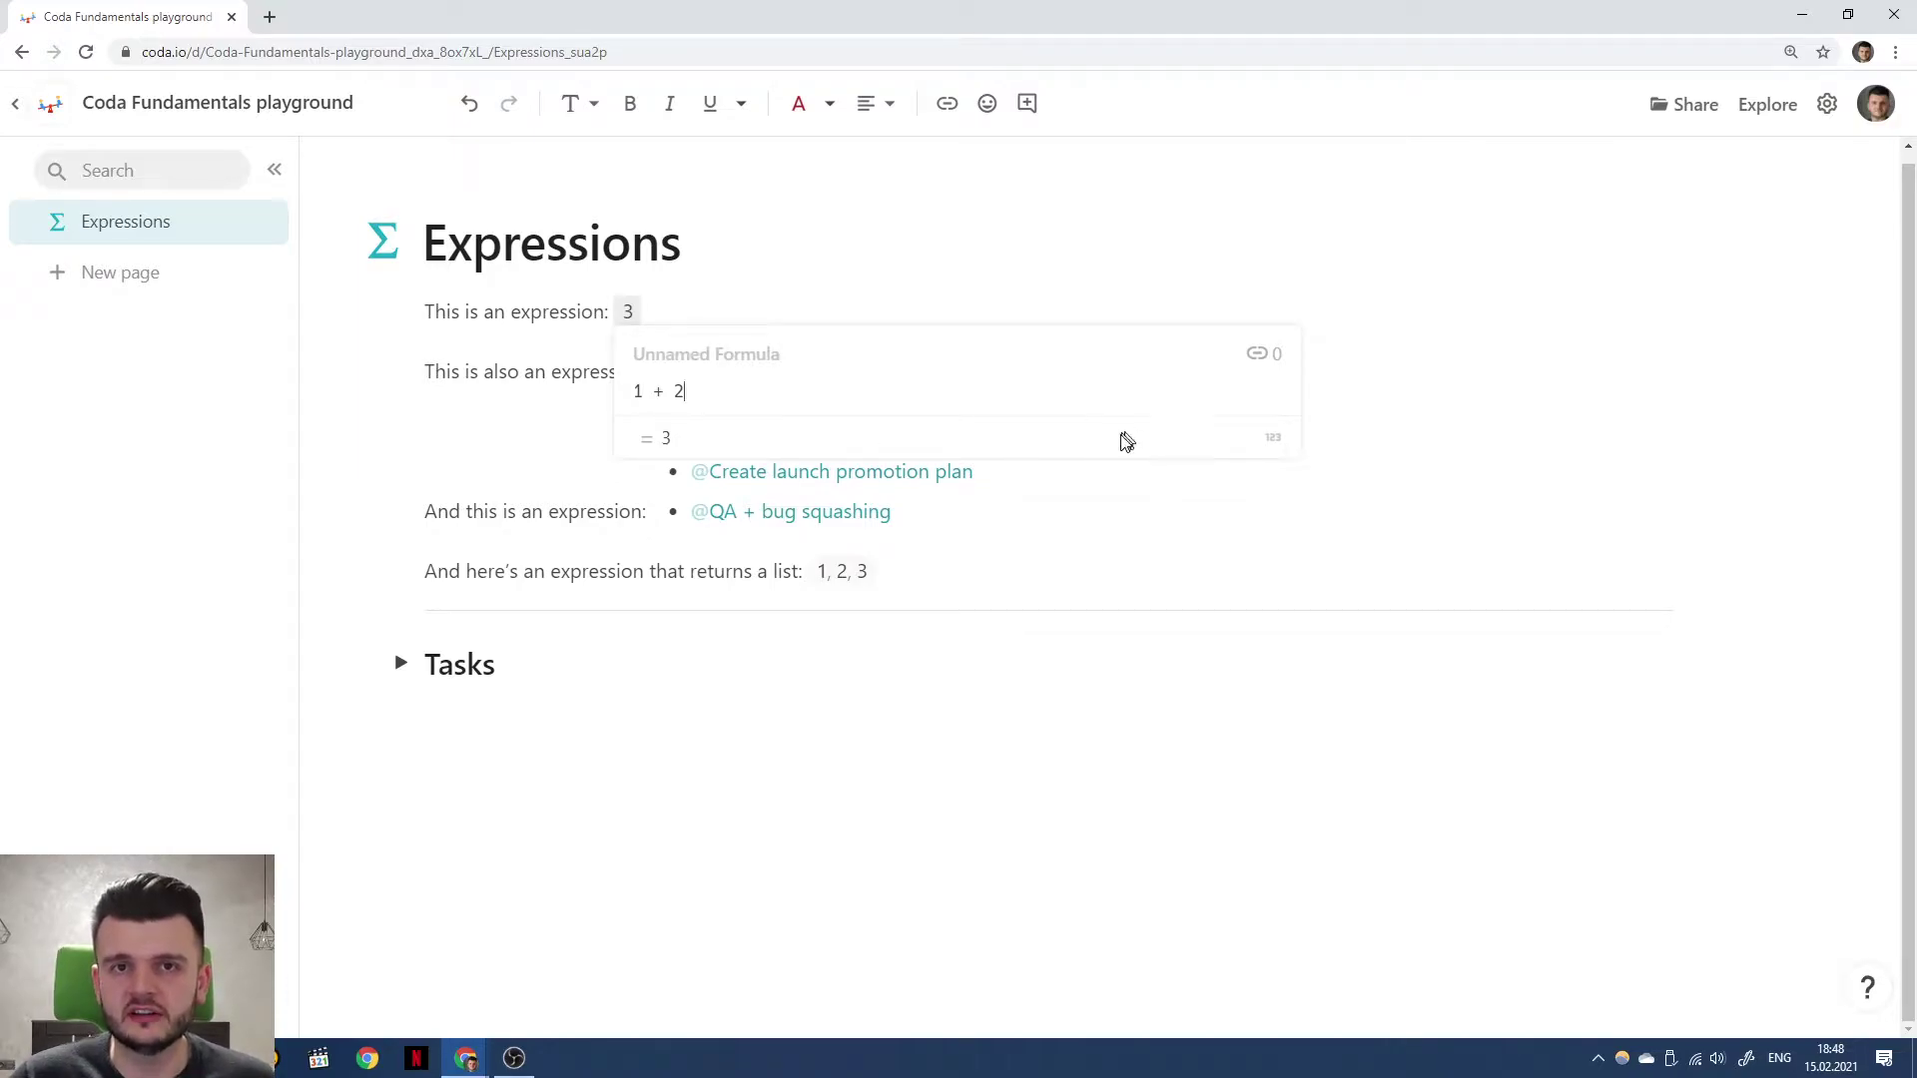
# Examine the formula behind the "This is also an expression" value and its output type.
pyautogui.click(787, 303)
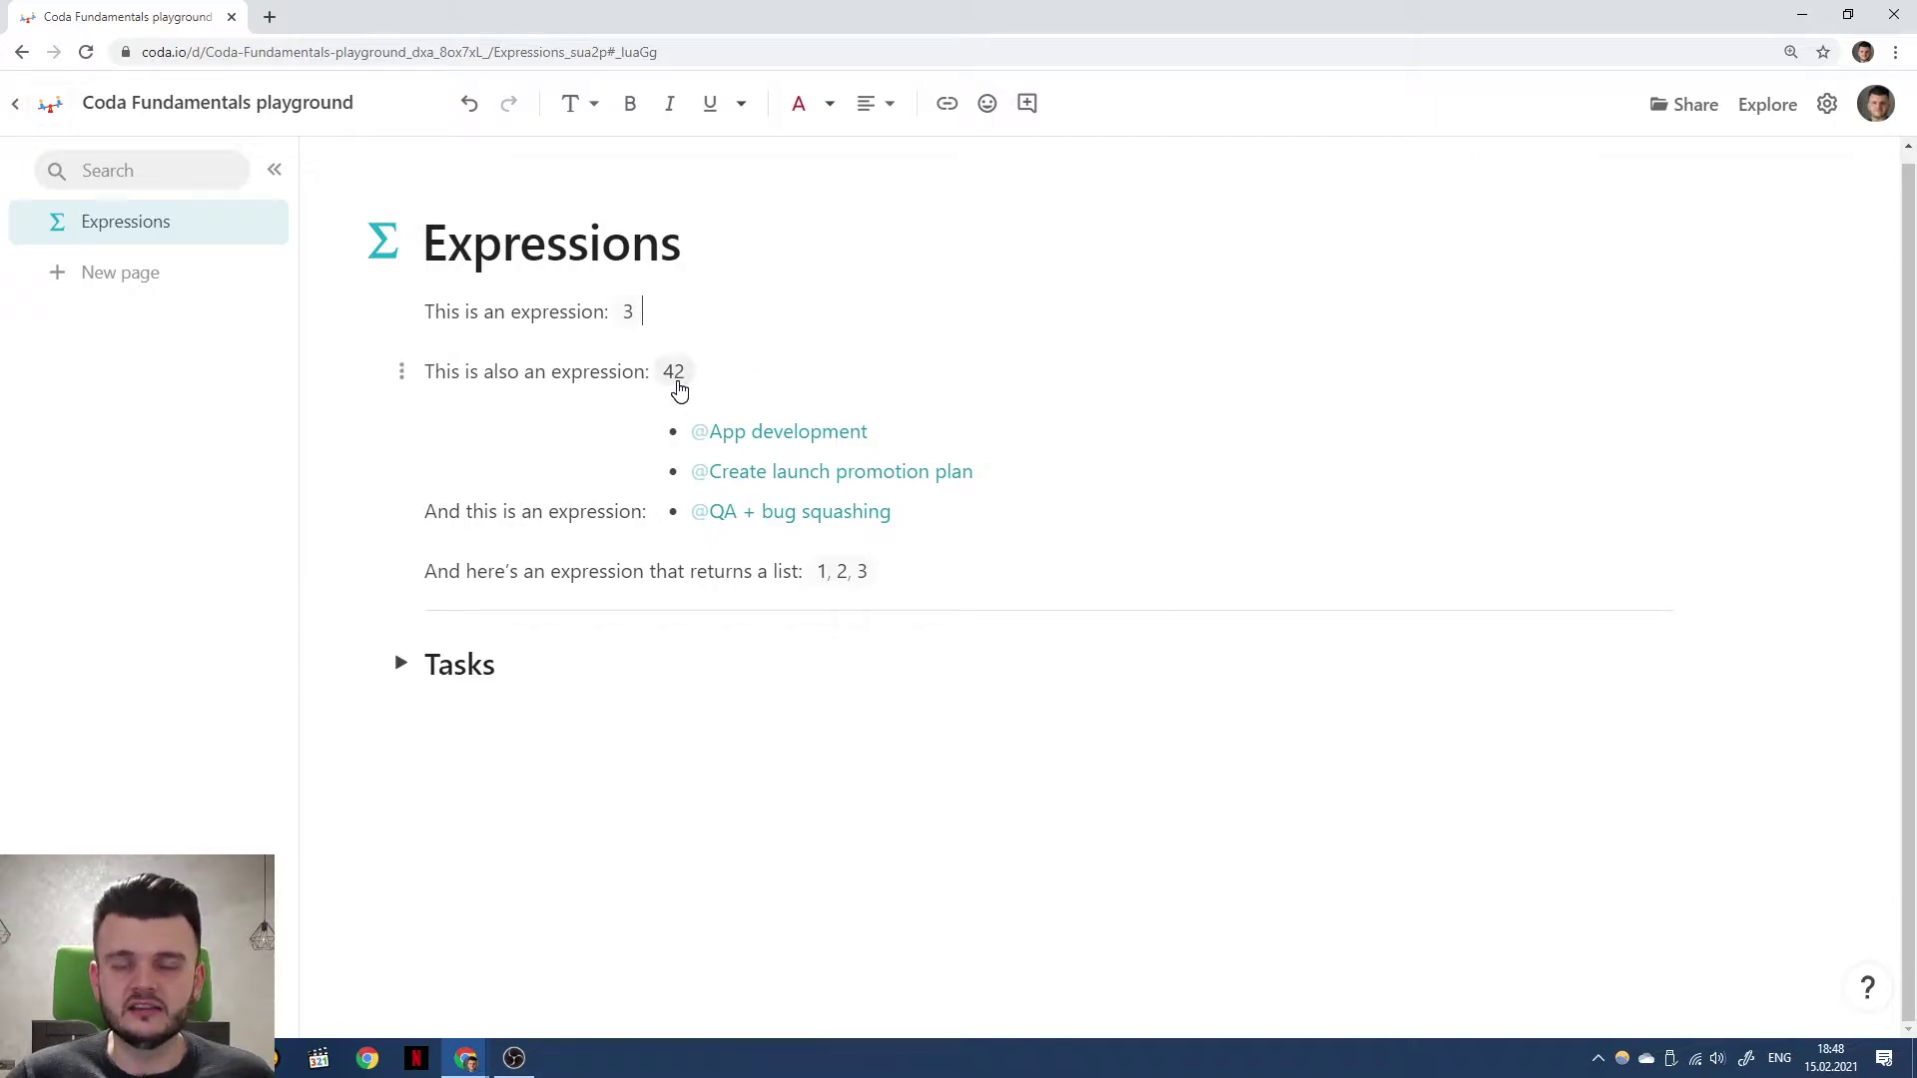
pyautogui.click(674, 373)
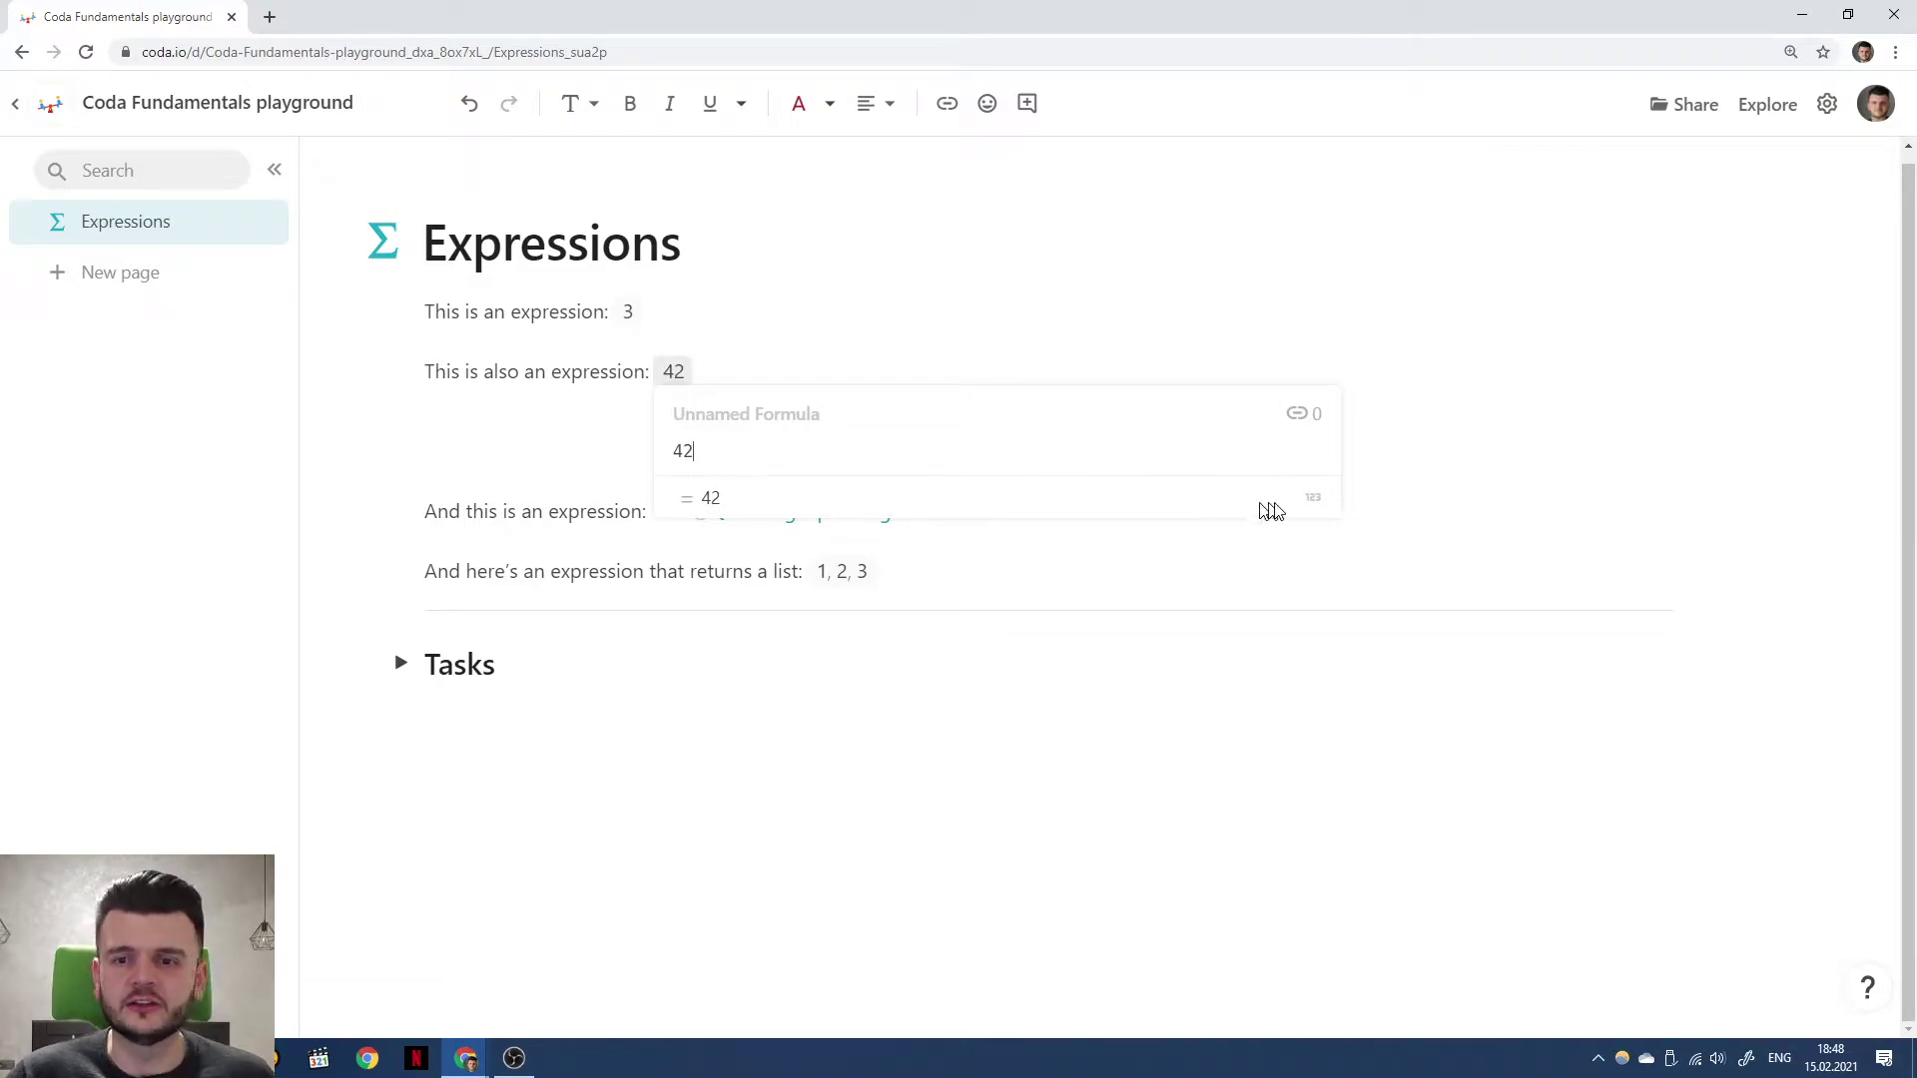
pyautogui.moveTo(1314, 504)
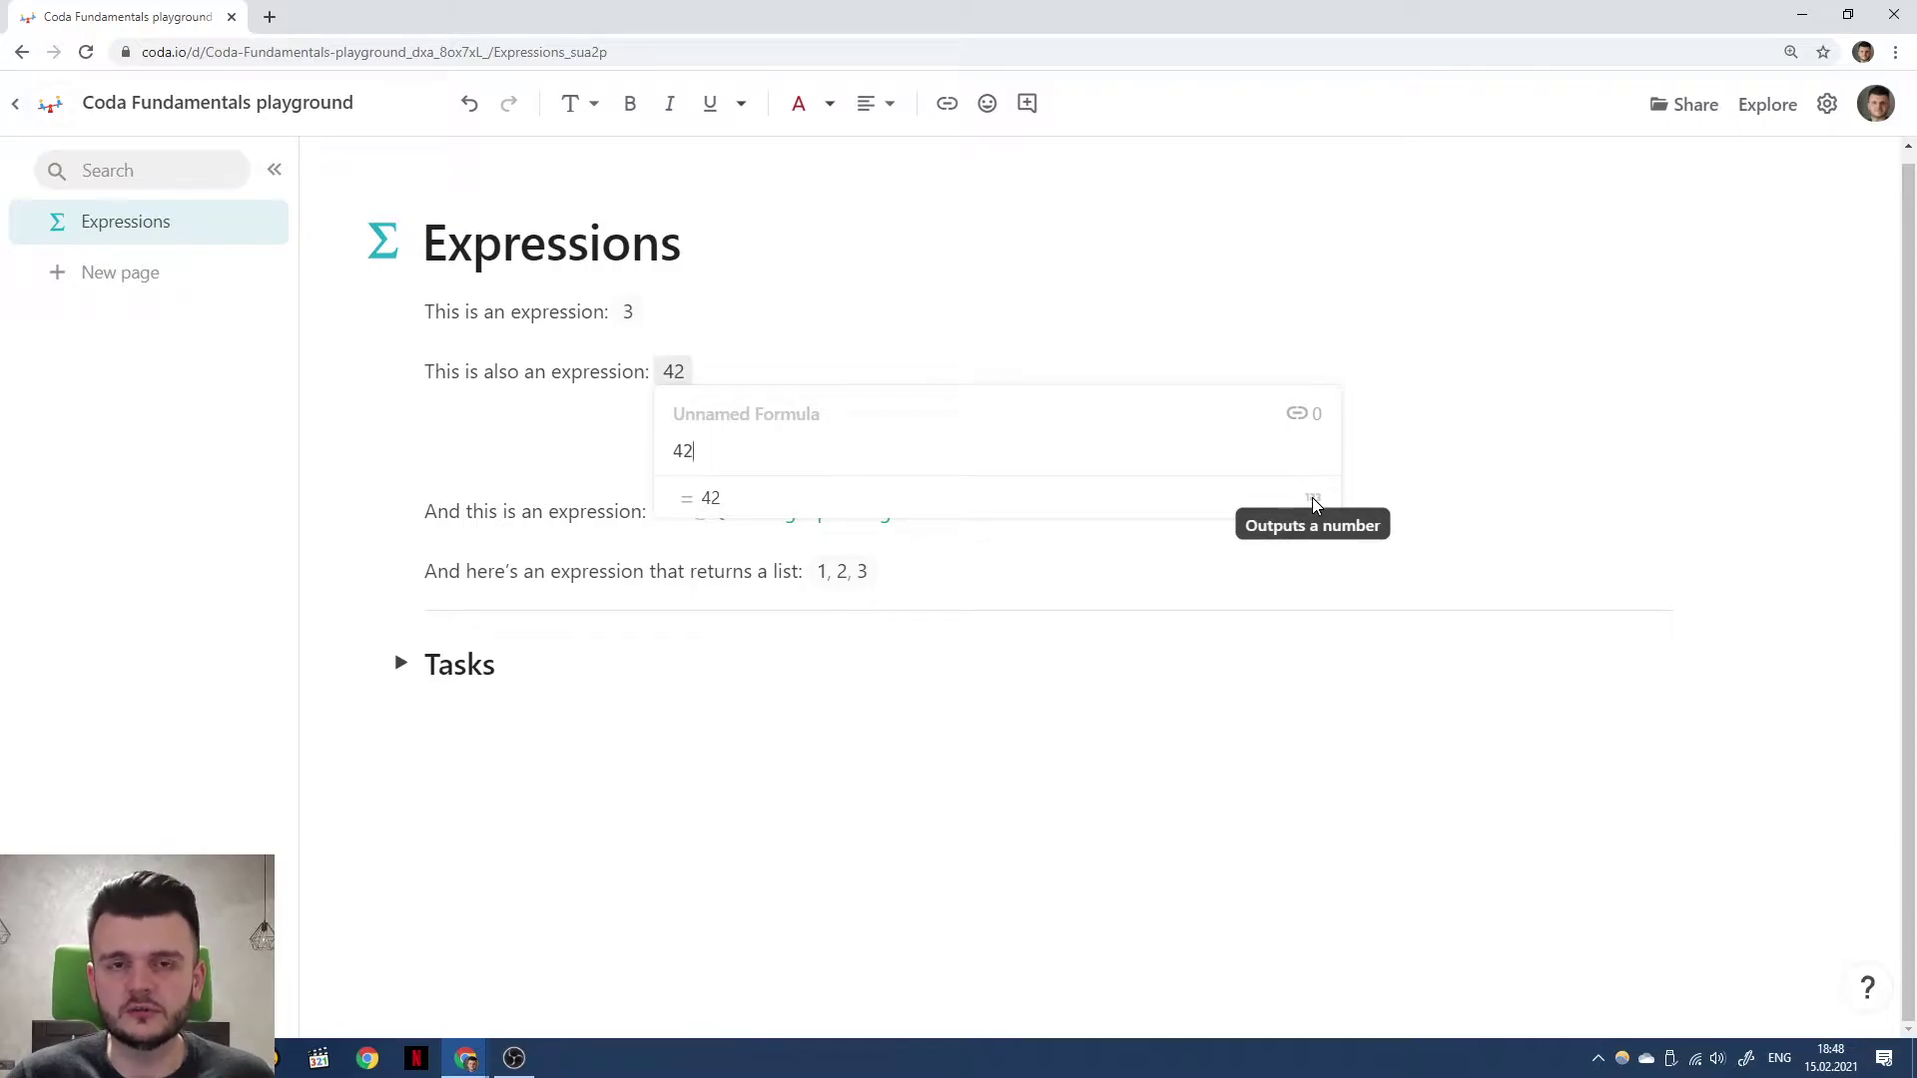
pyautogui.moveTo(628, 315)
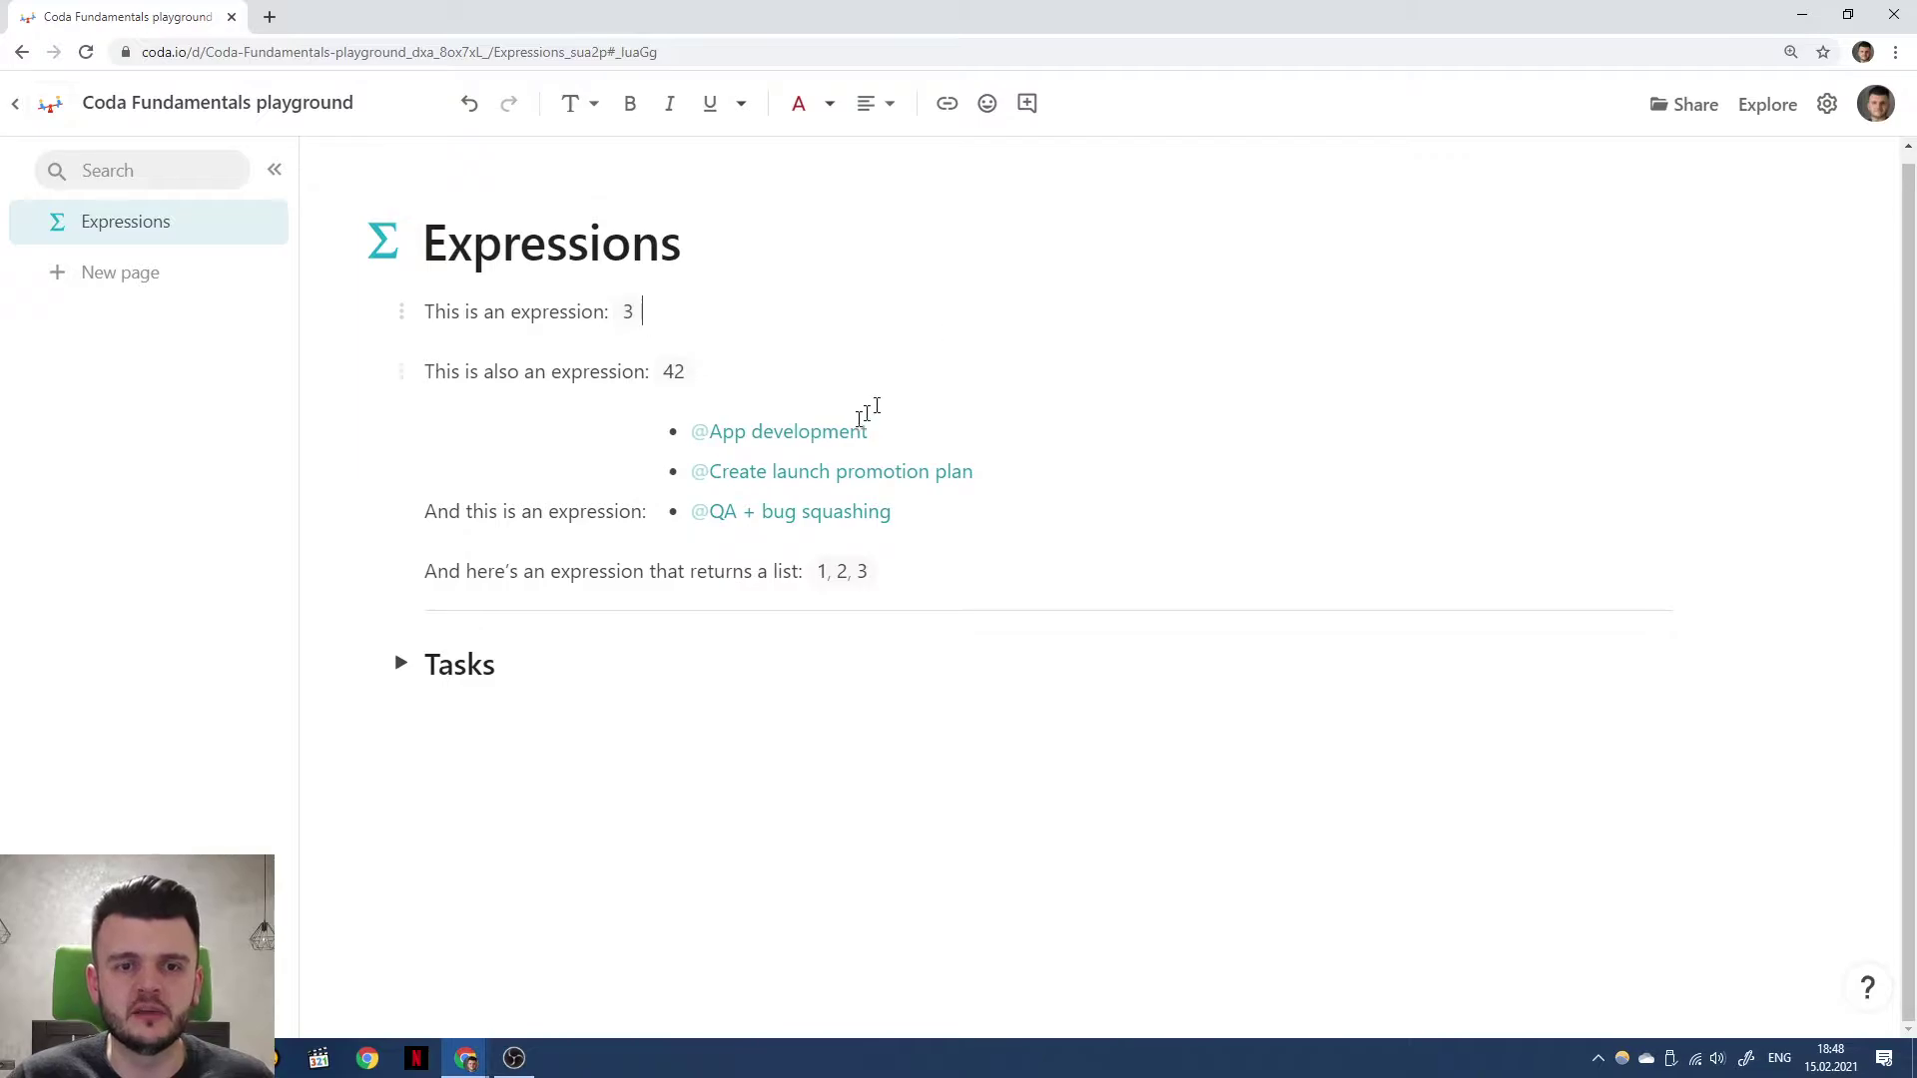
# Open the formula of the bulleted task list expression and expand the collapsed Tasks section.
pyautogui.moveTo(947, 442)
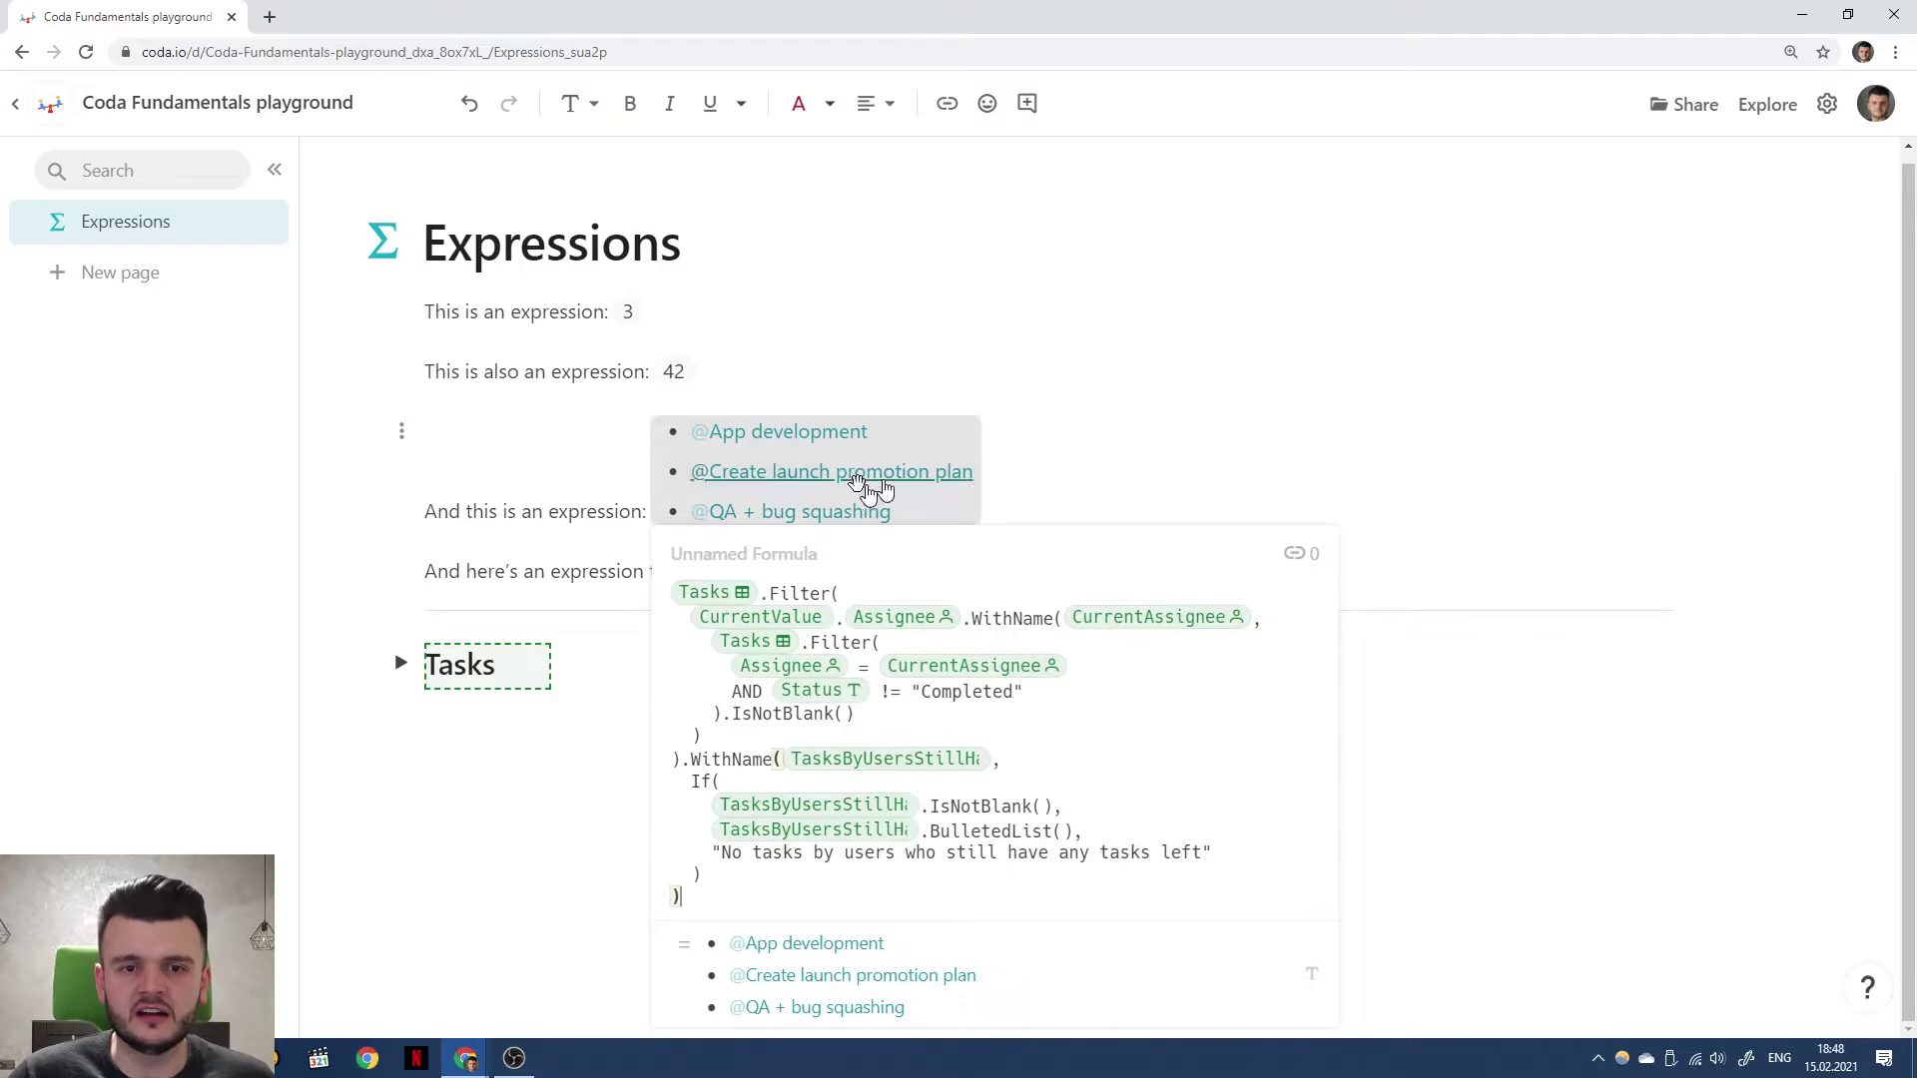
pyautogui.click(400, 663)
pyautogui.scroll(-2, 621, 687)
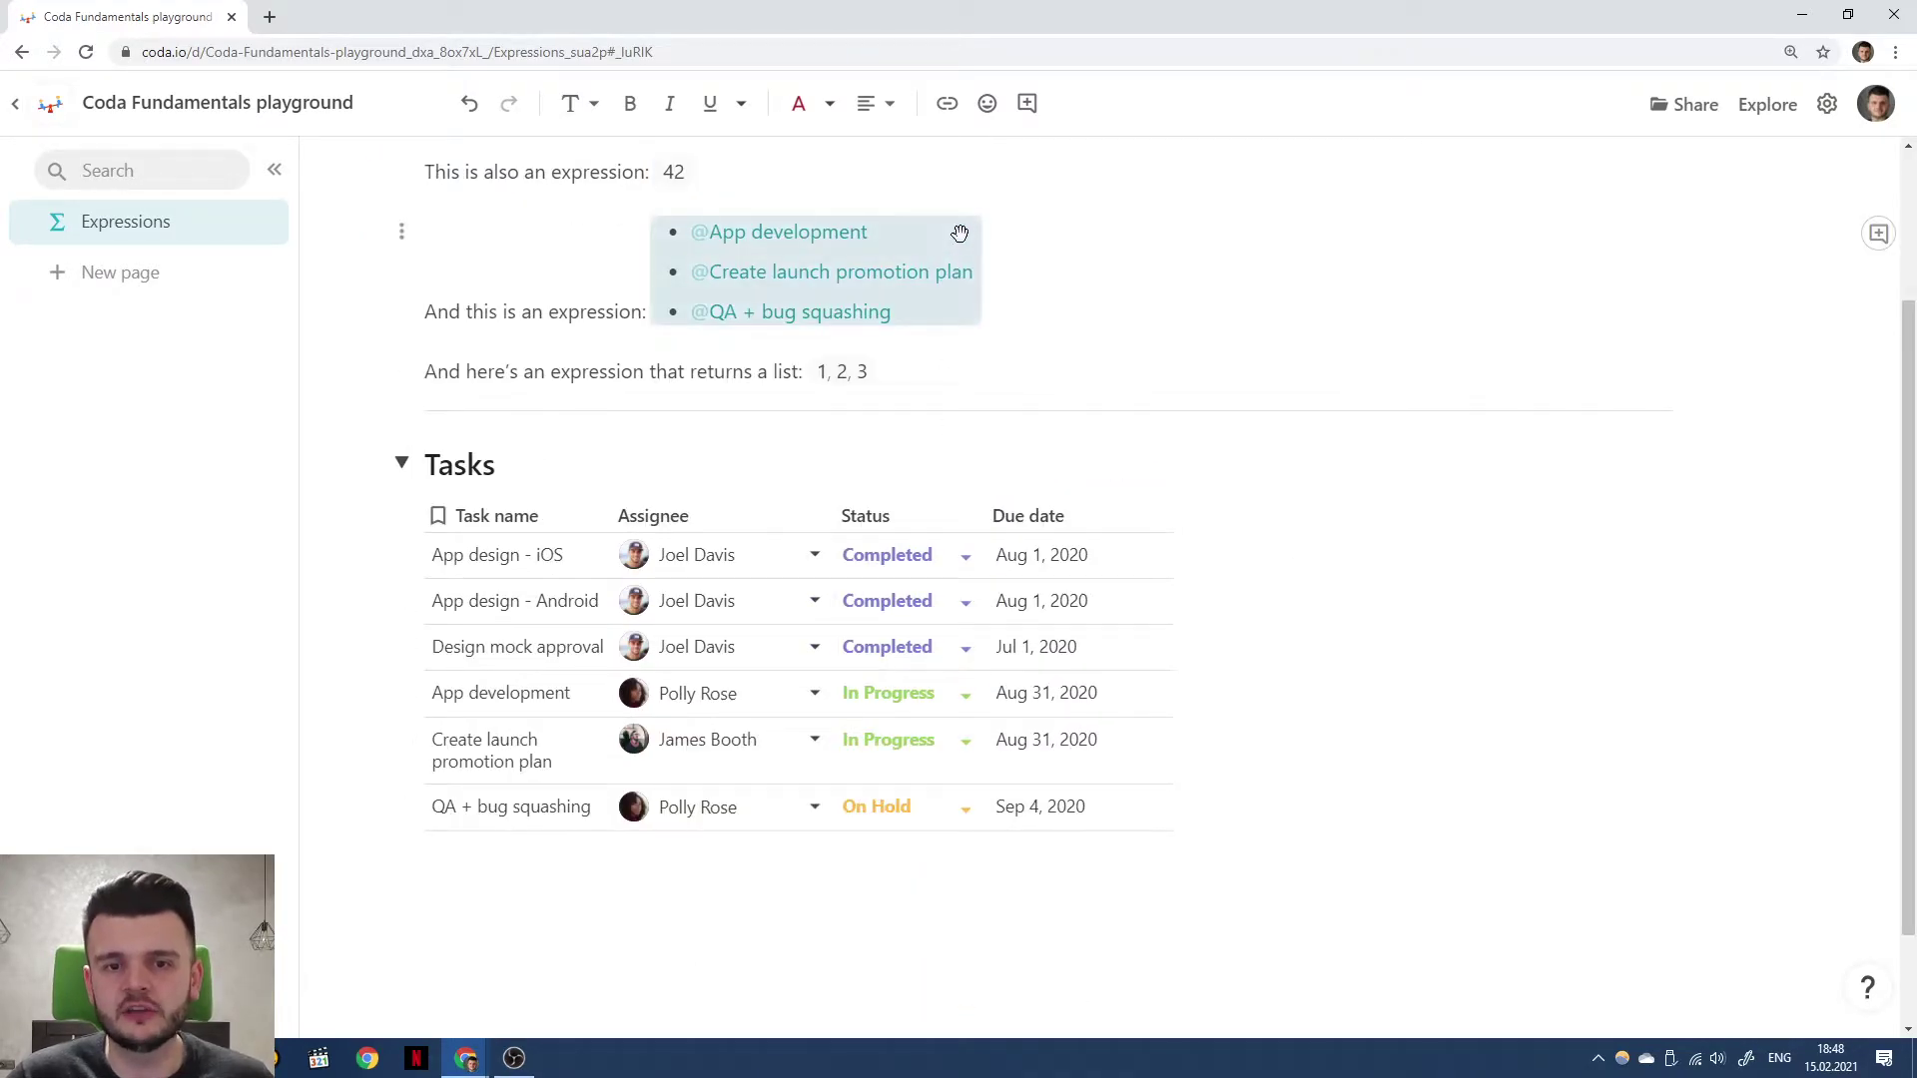
# Examine the bulleted task list's formula, including its Filter, WithName, If and IsNotBlank parts, and close it.
pyautogui.moveTo(962, 235)
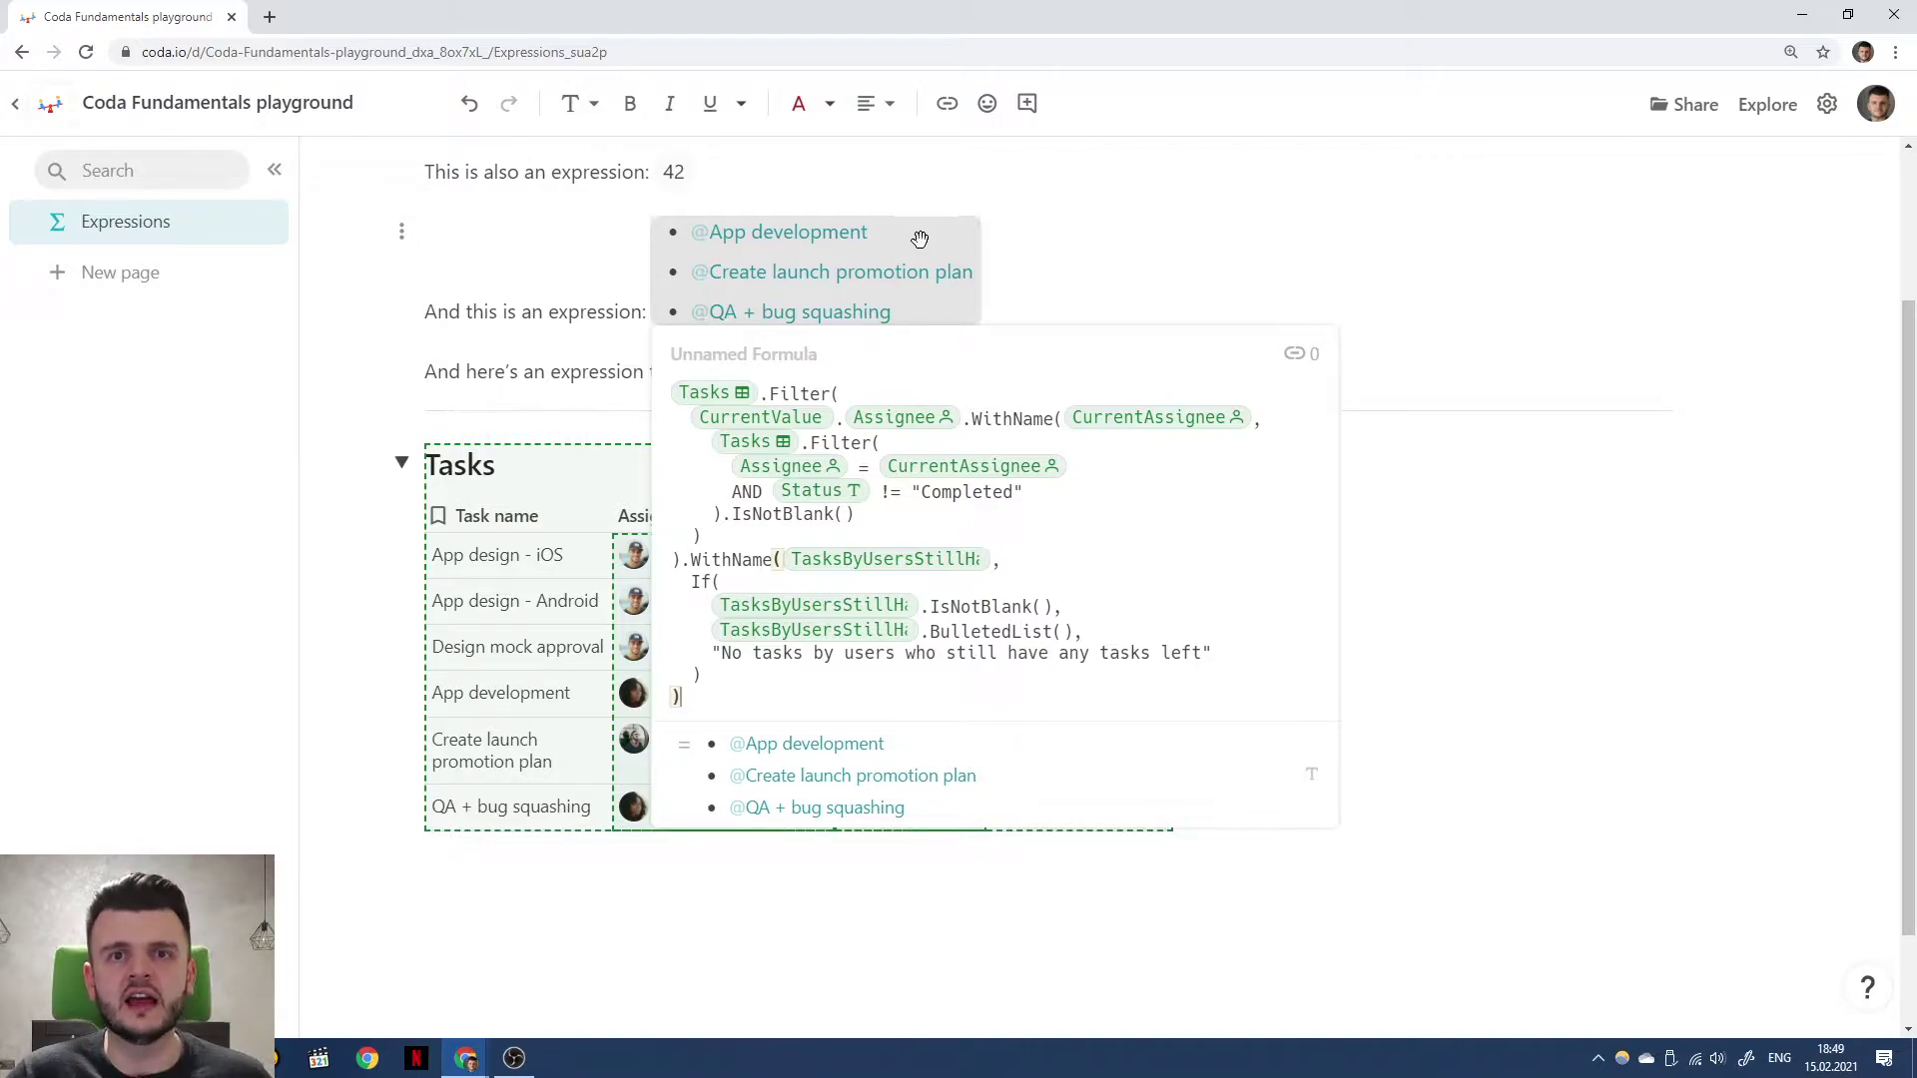
pyautogui.click(1039, 496)
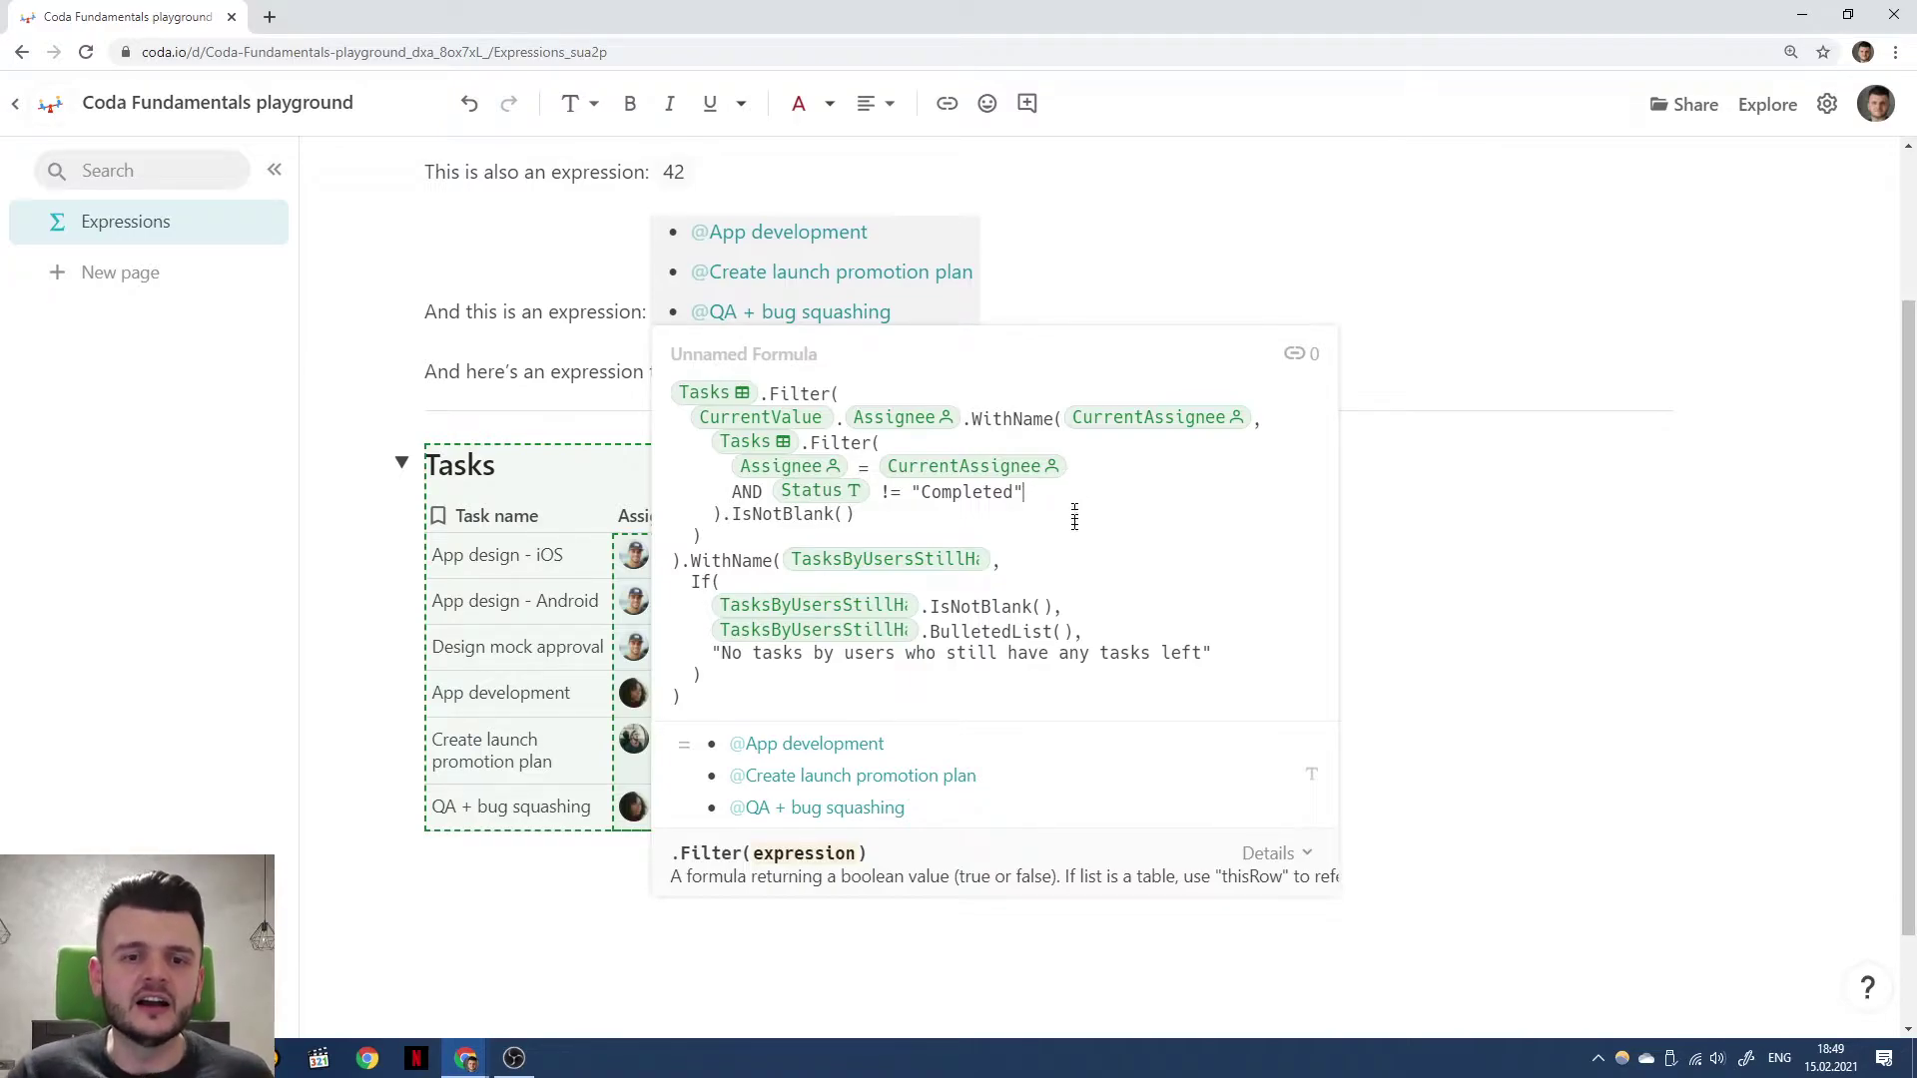
pyautogui.click(1034, 565)
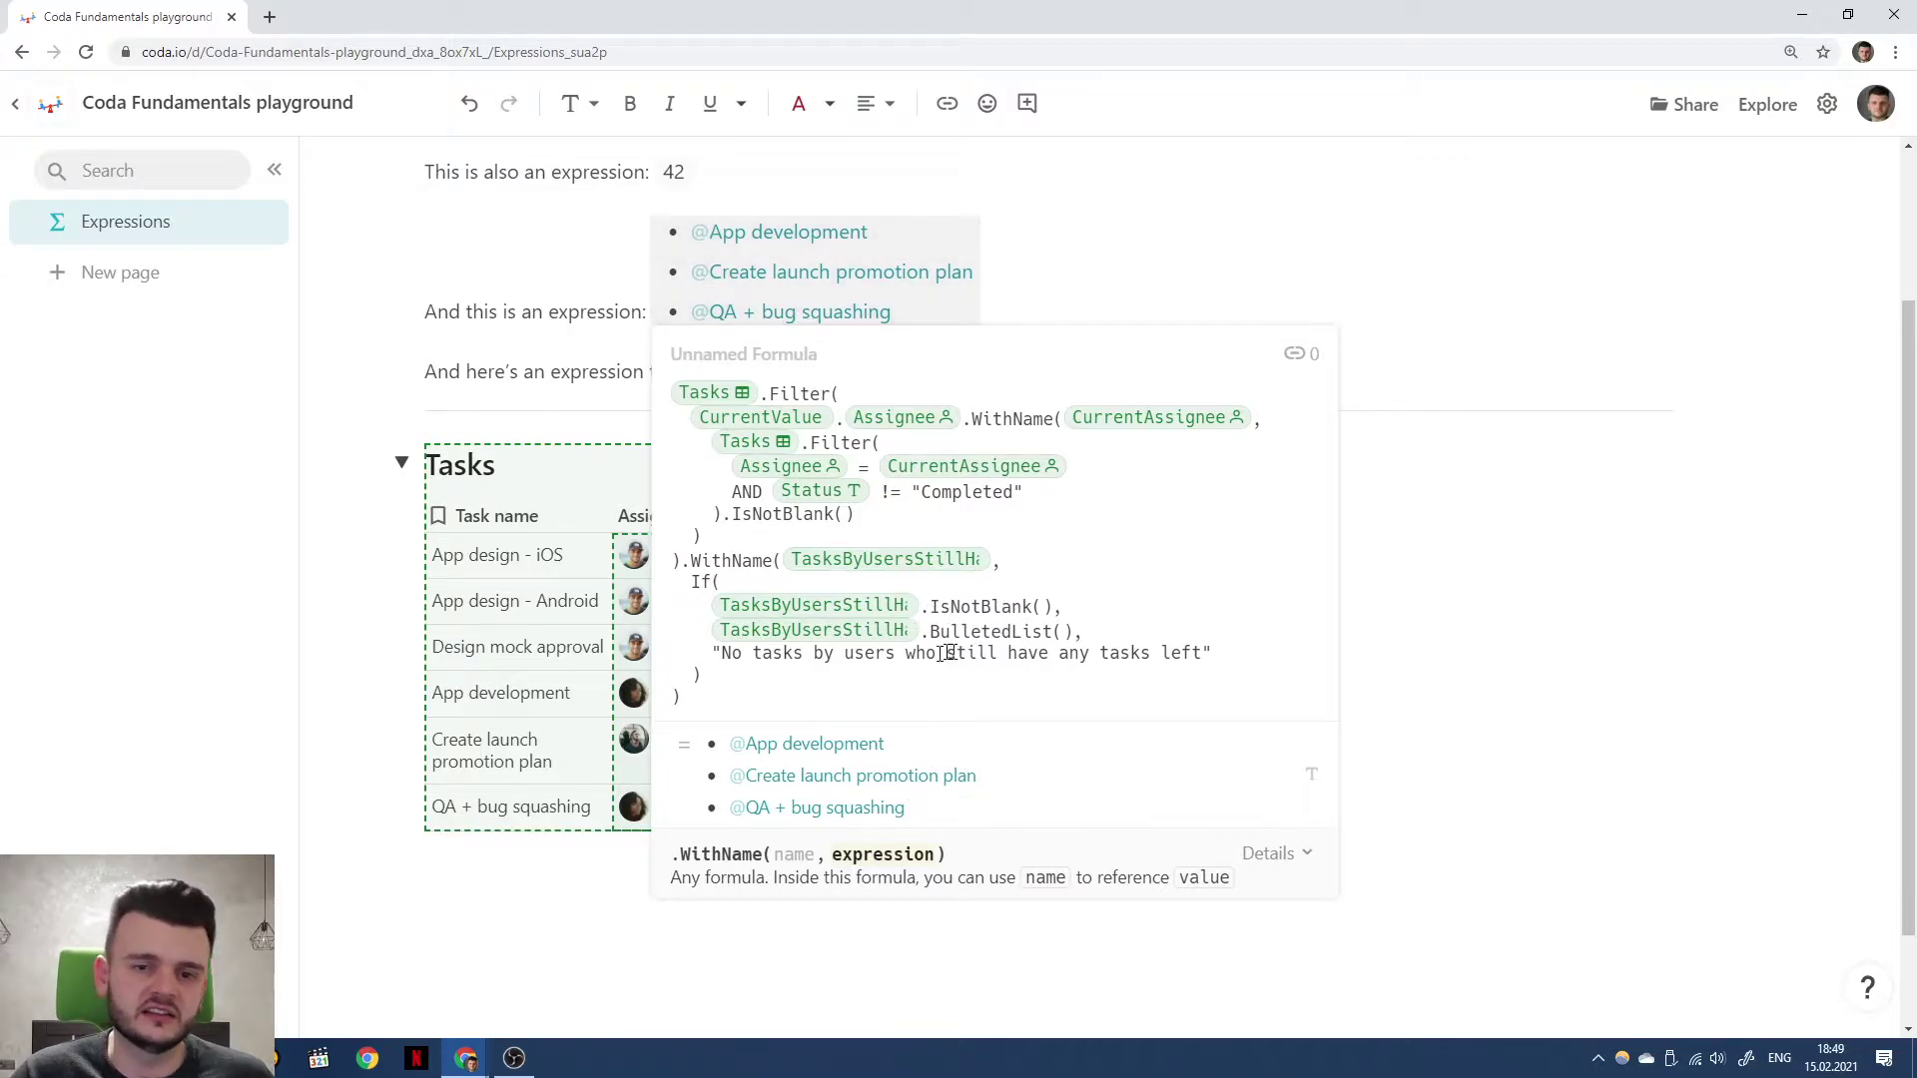
pyautogui.click(1208, 654)
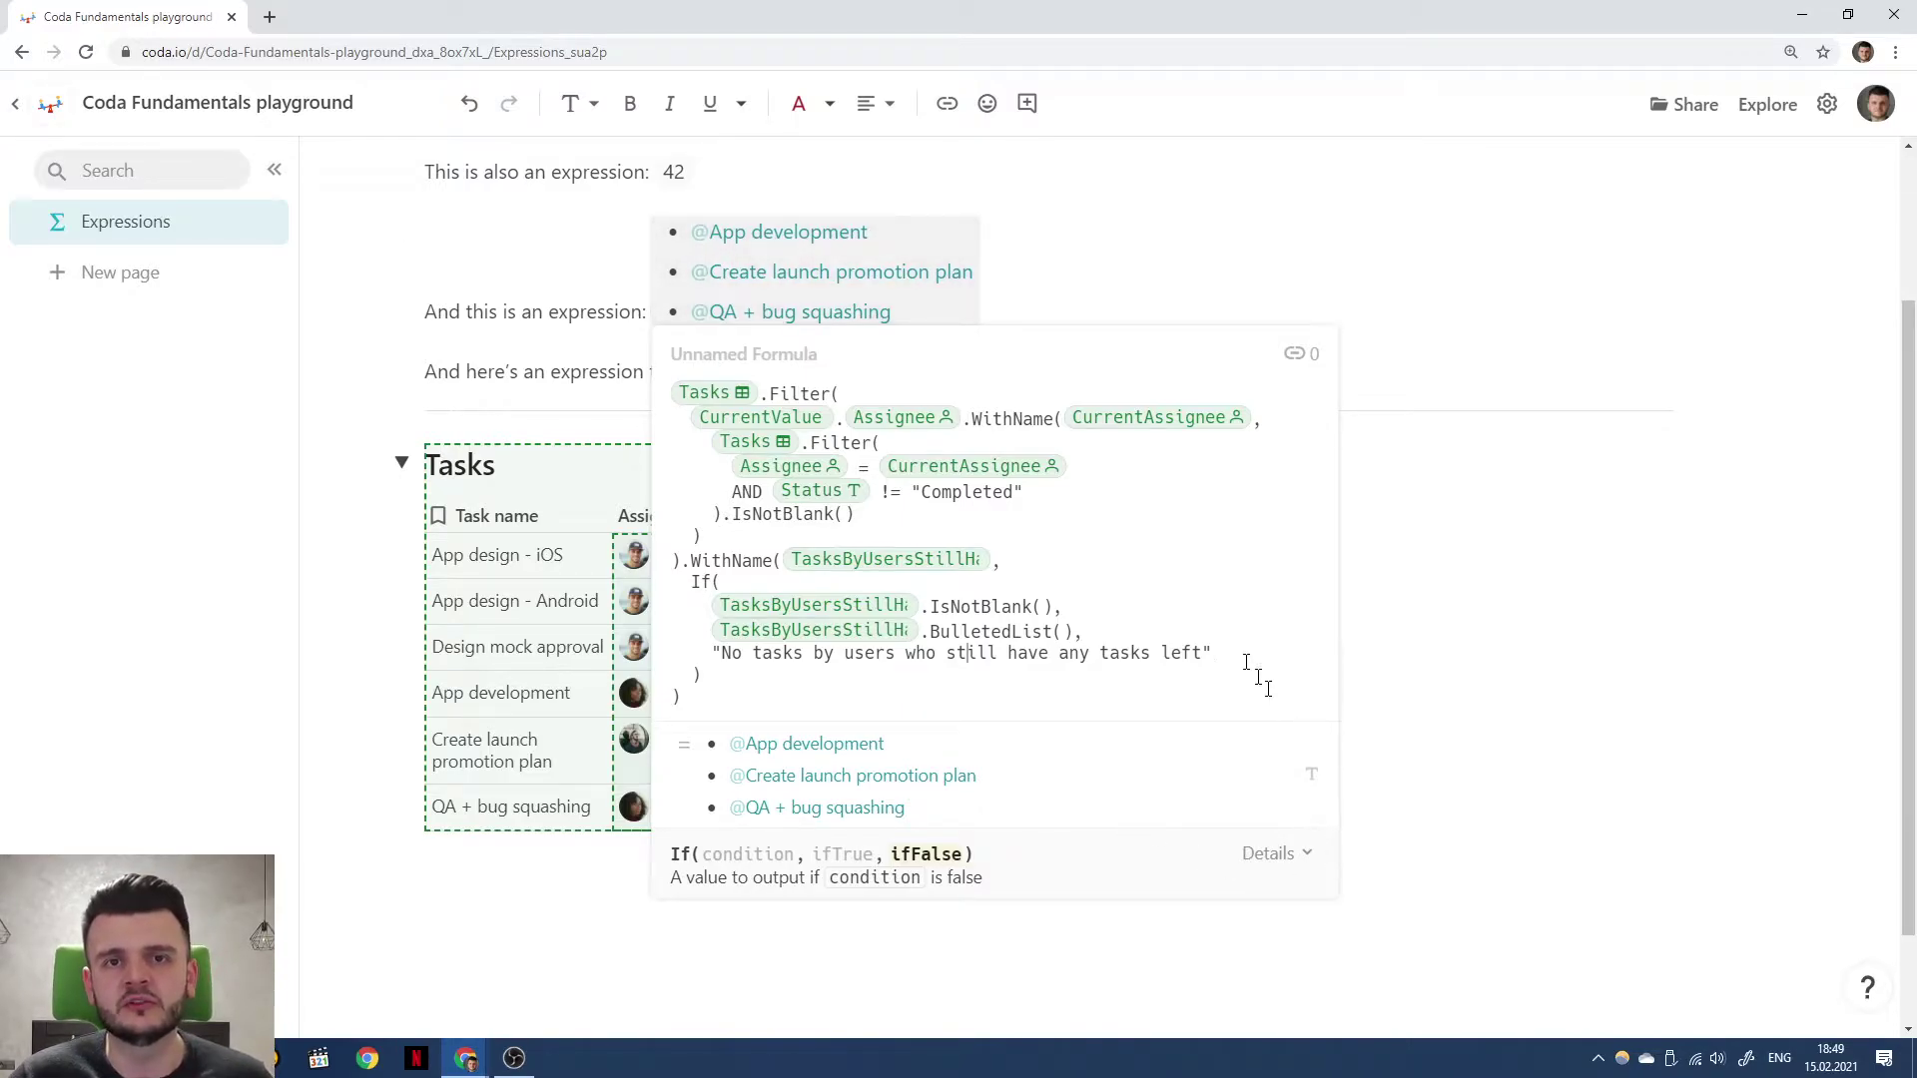
pyautogui.click(983, 609)
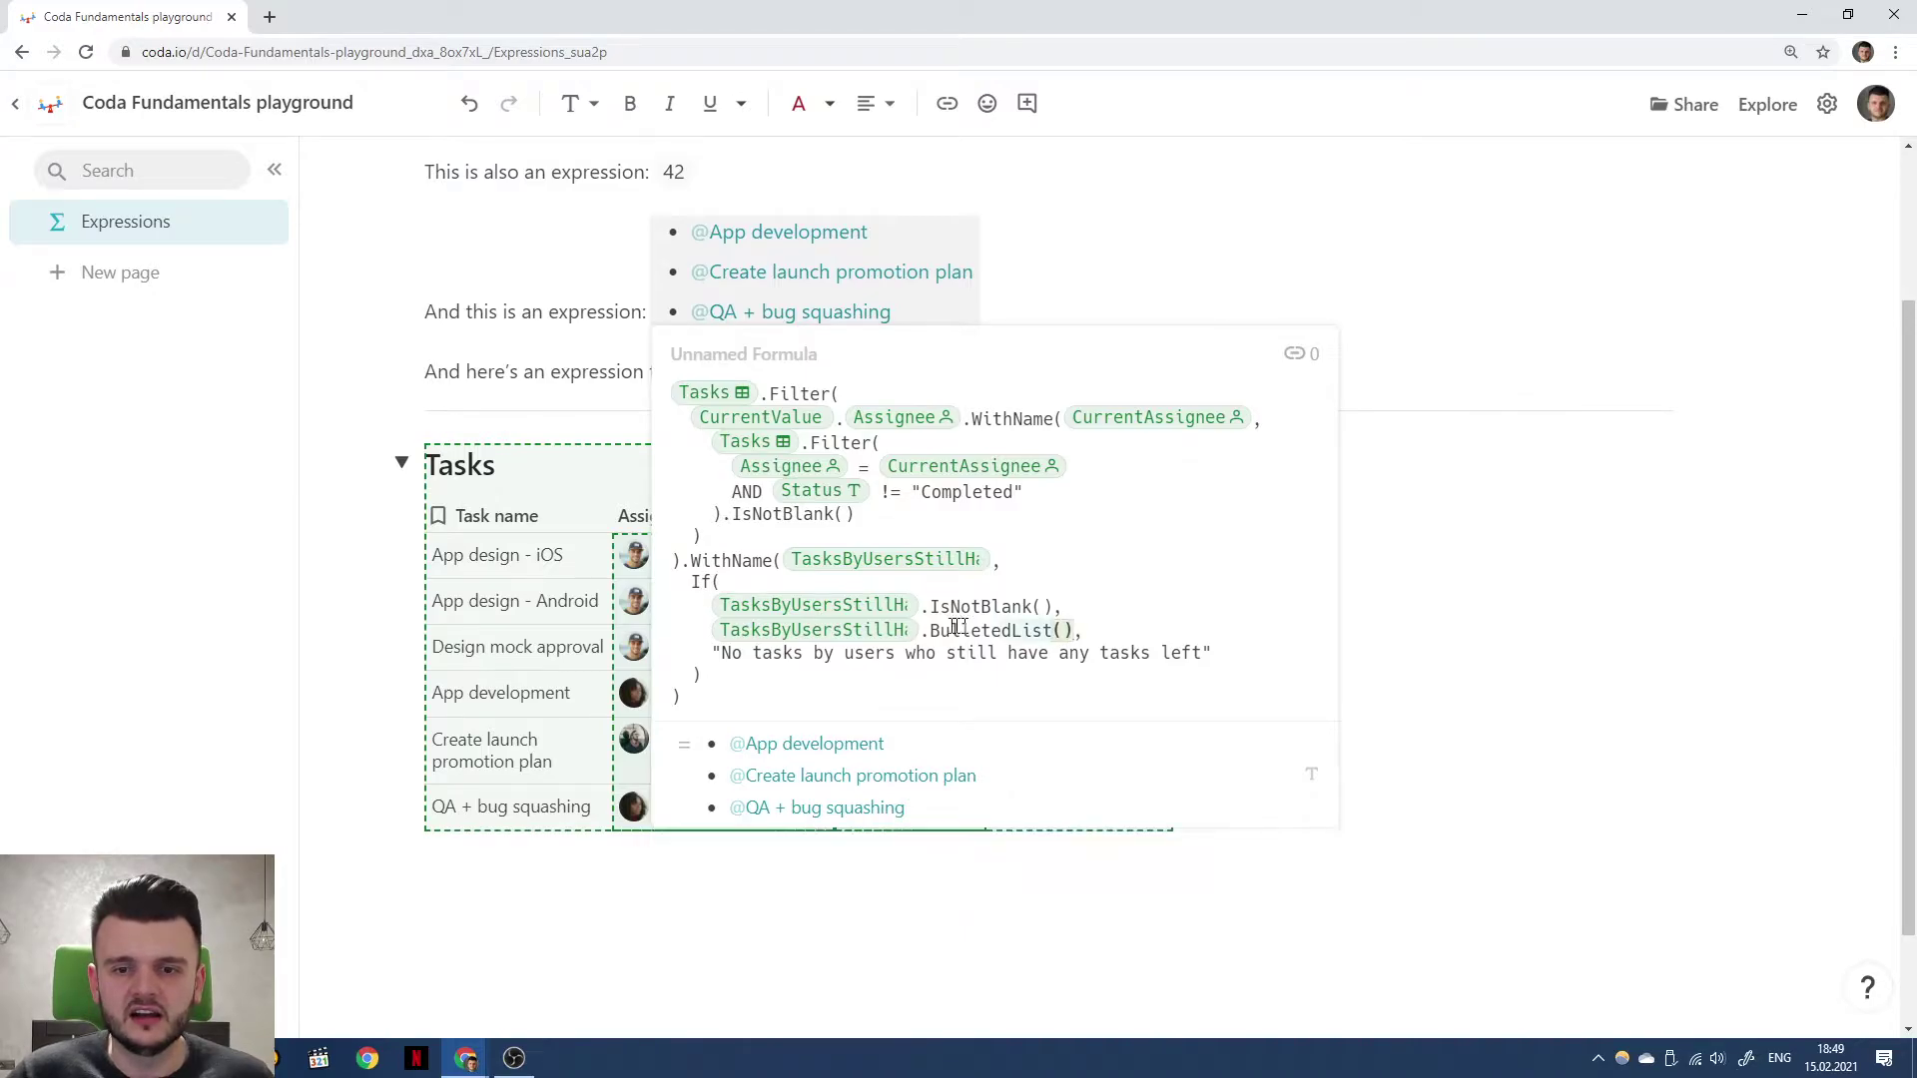
pyautogui.click(1173, 605)
pyautogui.click(1083, 294)
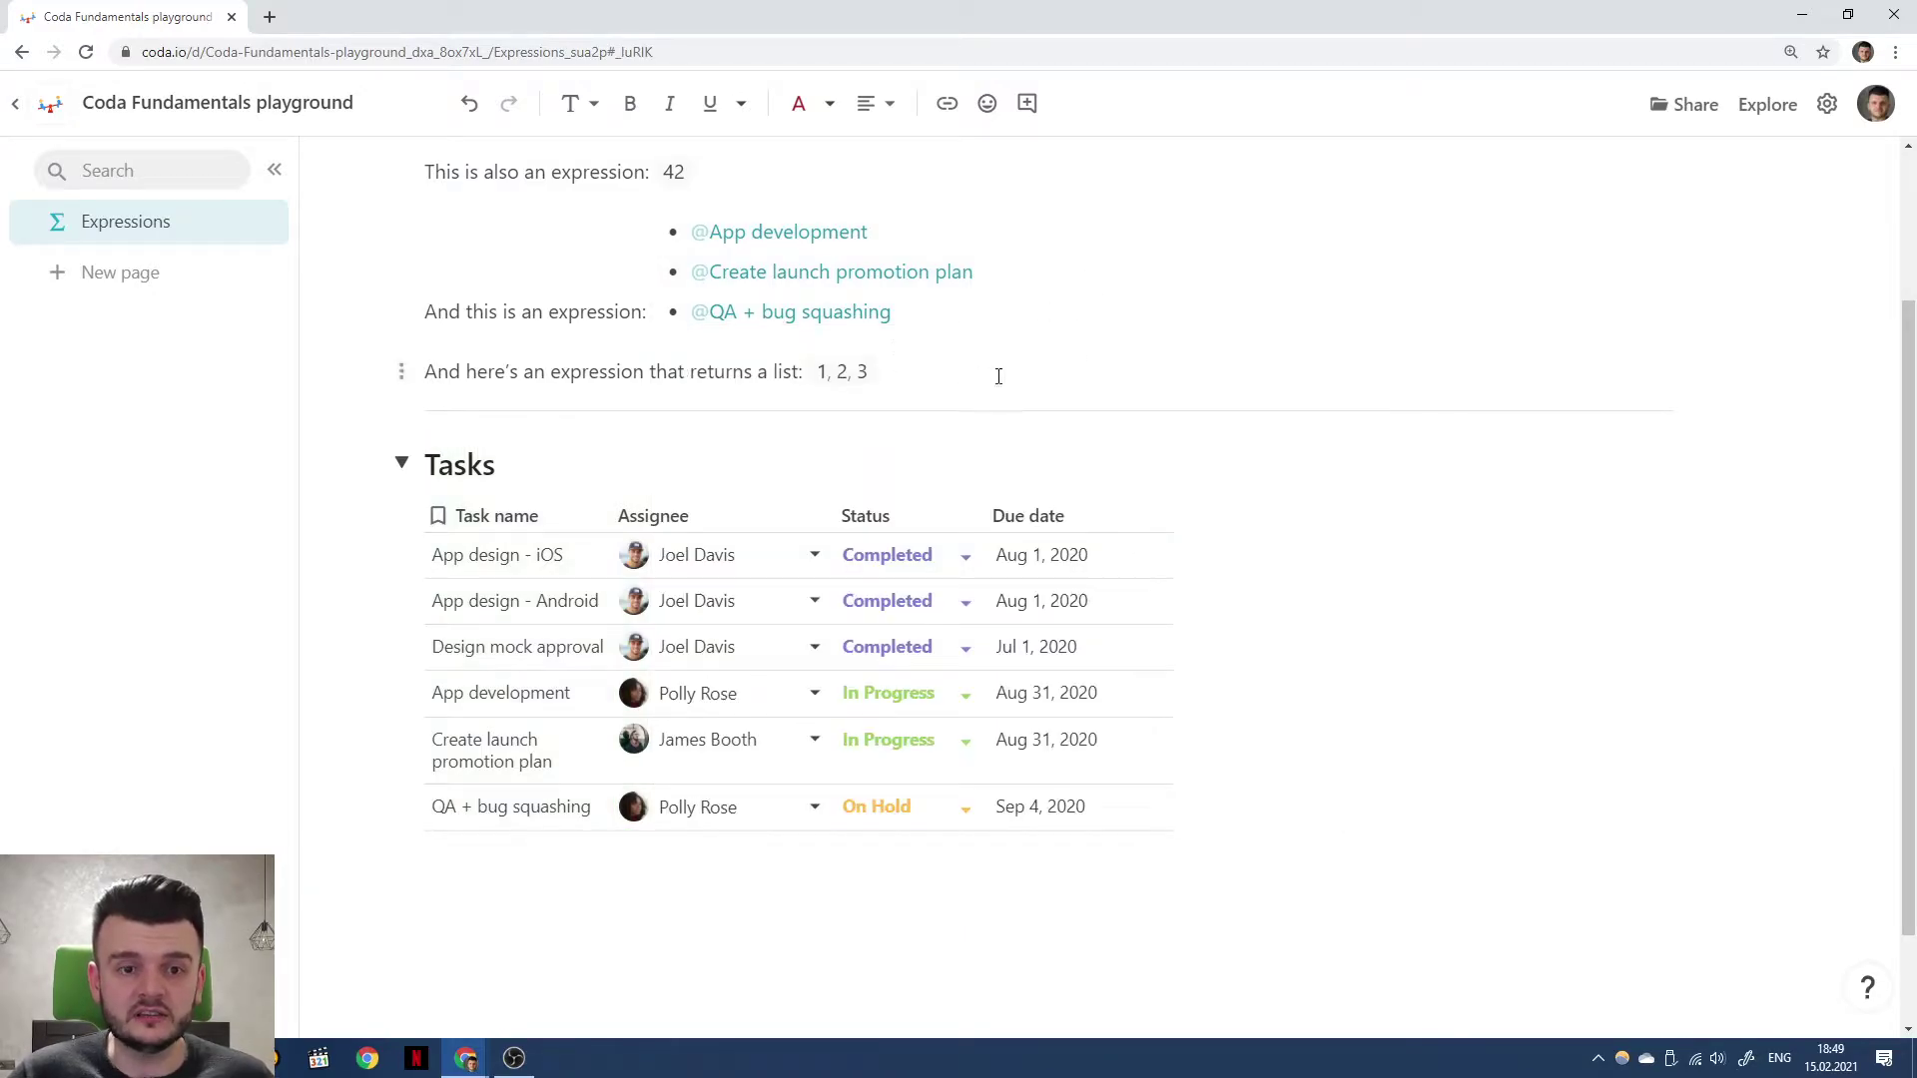
# Examine the formula of the expression that returns a list and check its output type.
pyautogui.click(857, 374)
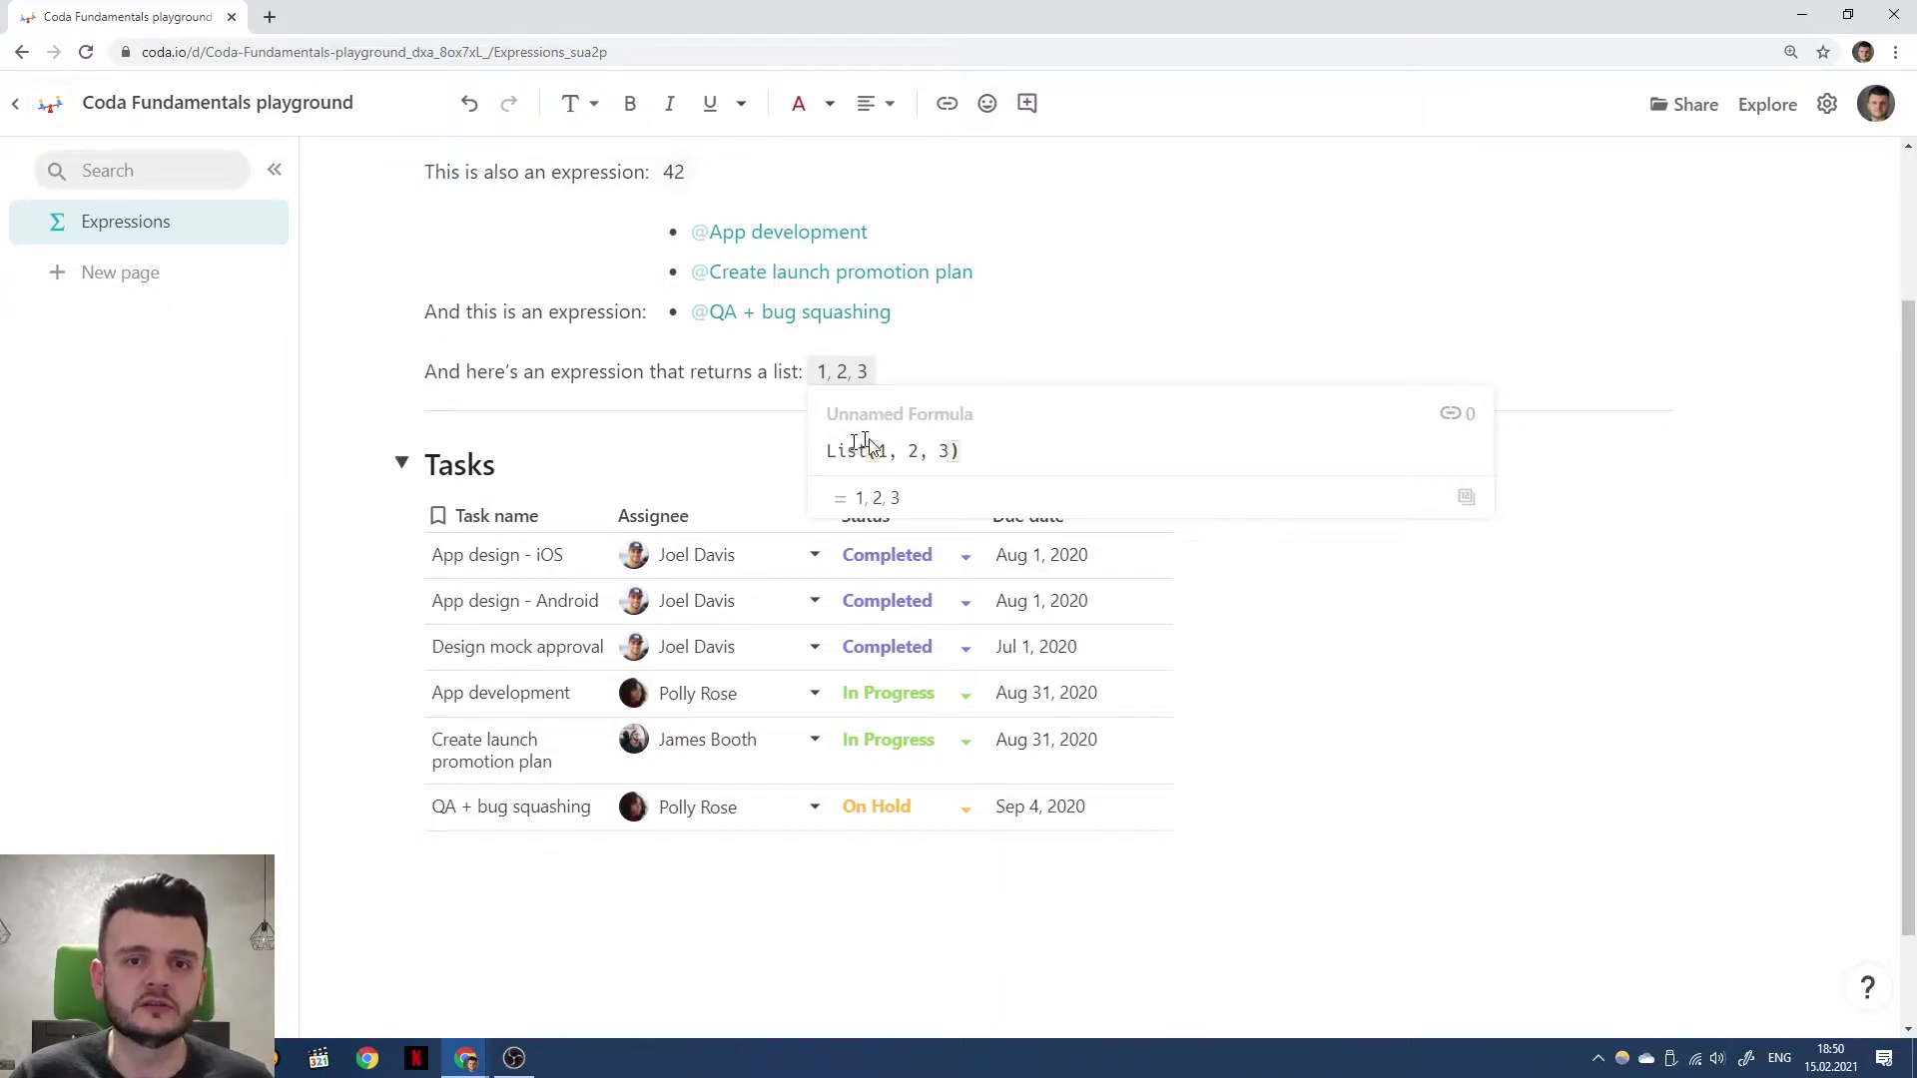
pyautogui.moveTo(1465, 499)
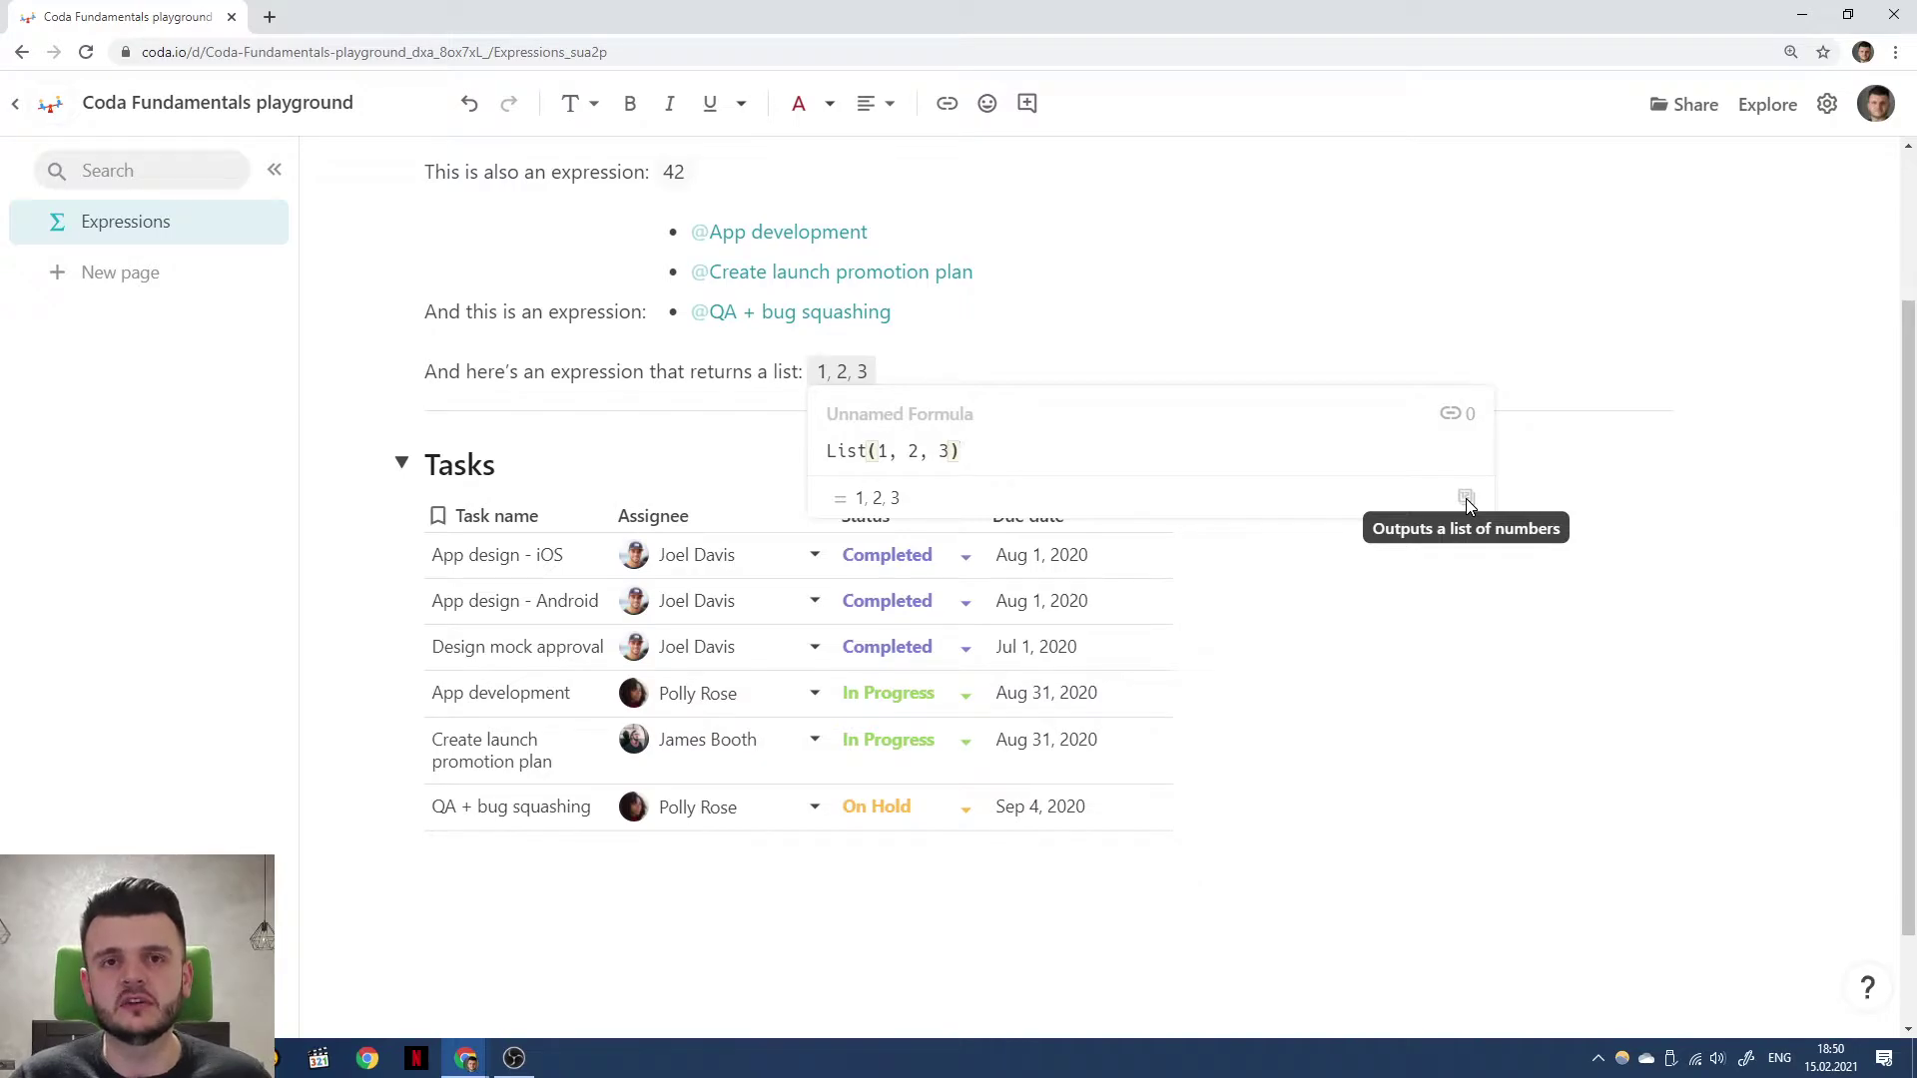
pyautogui.click(1219, 356)
pyautogui.scroll(2, 1290, 397)
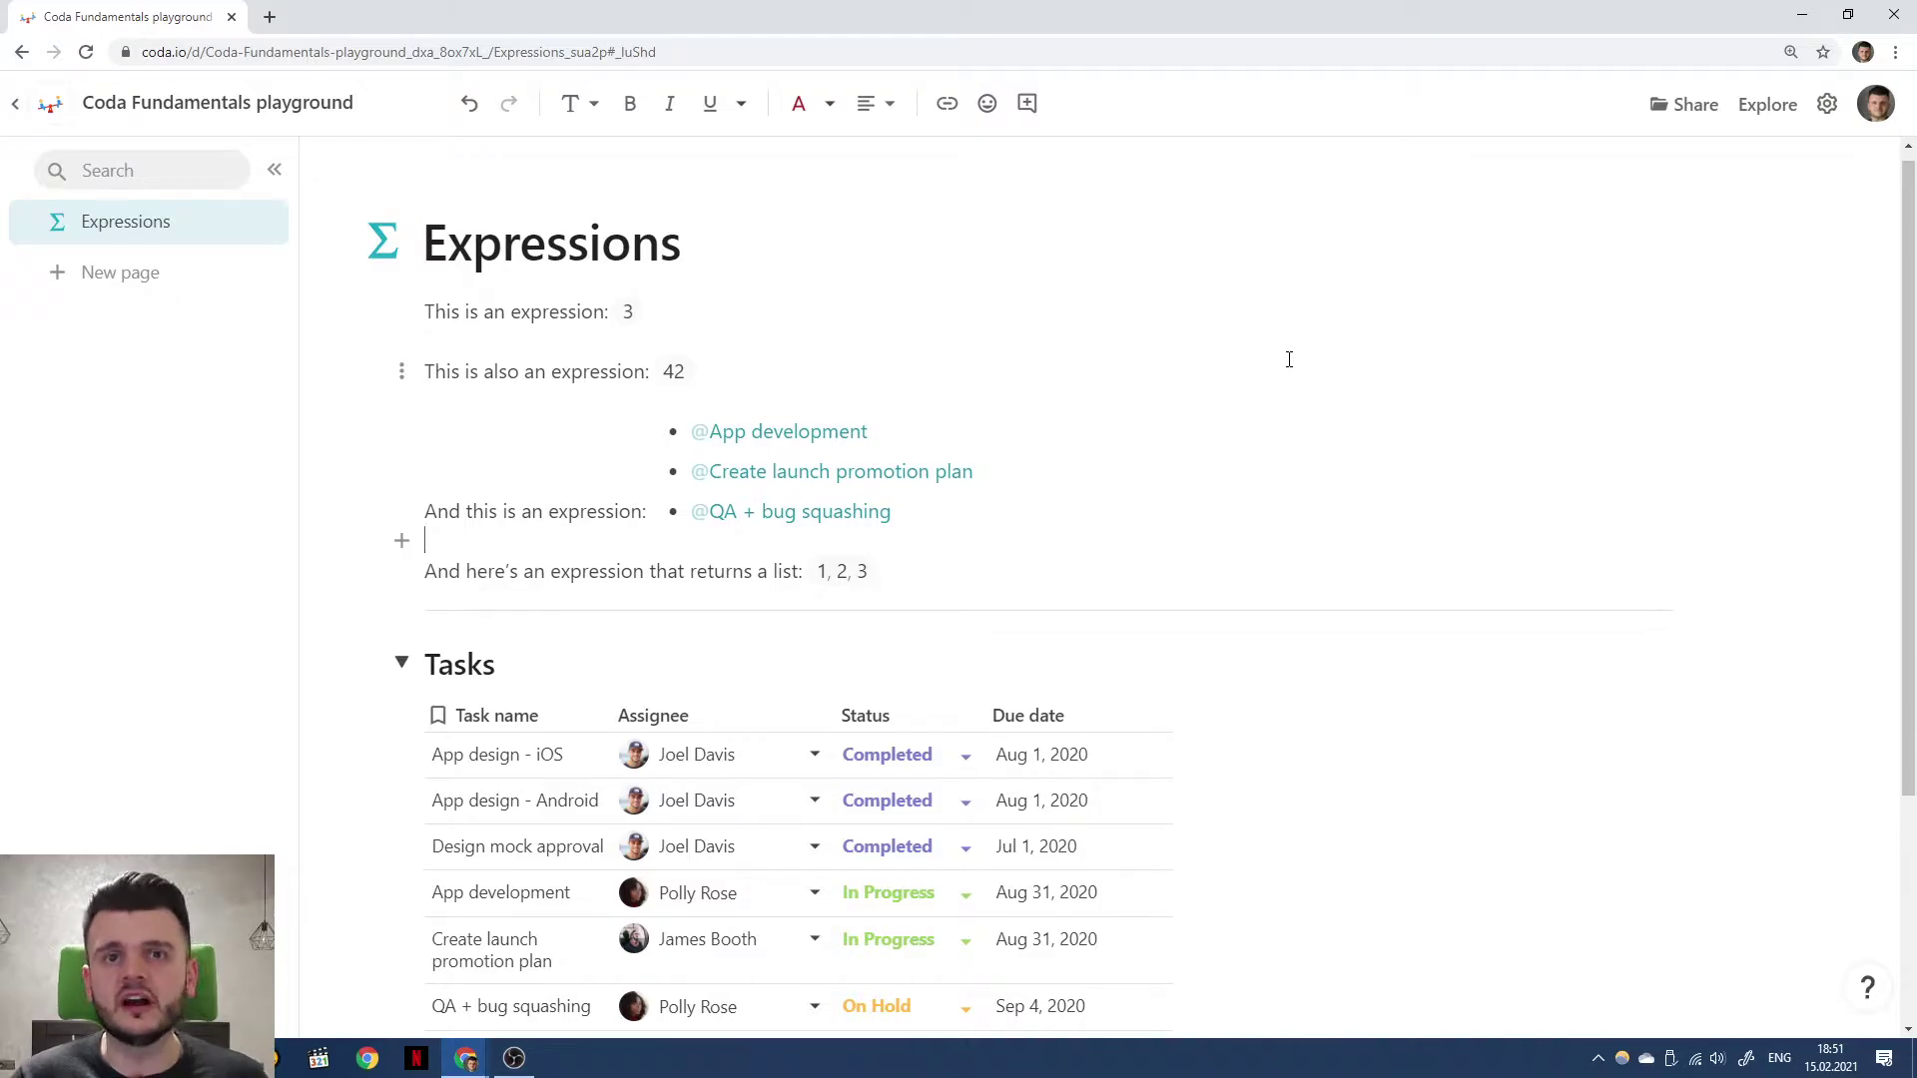
pyautogui.moveTo(841, 571)
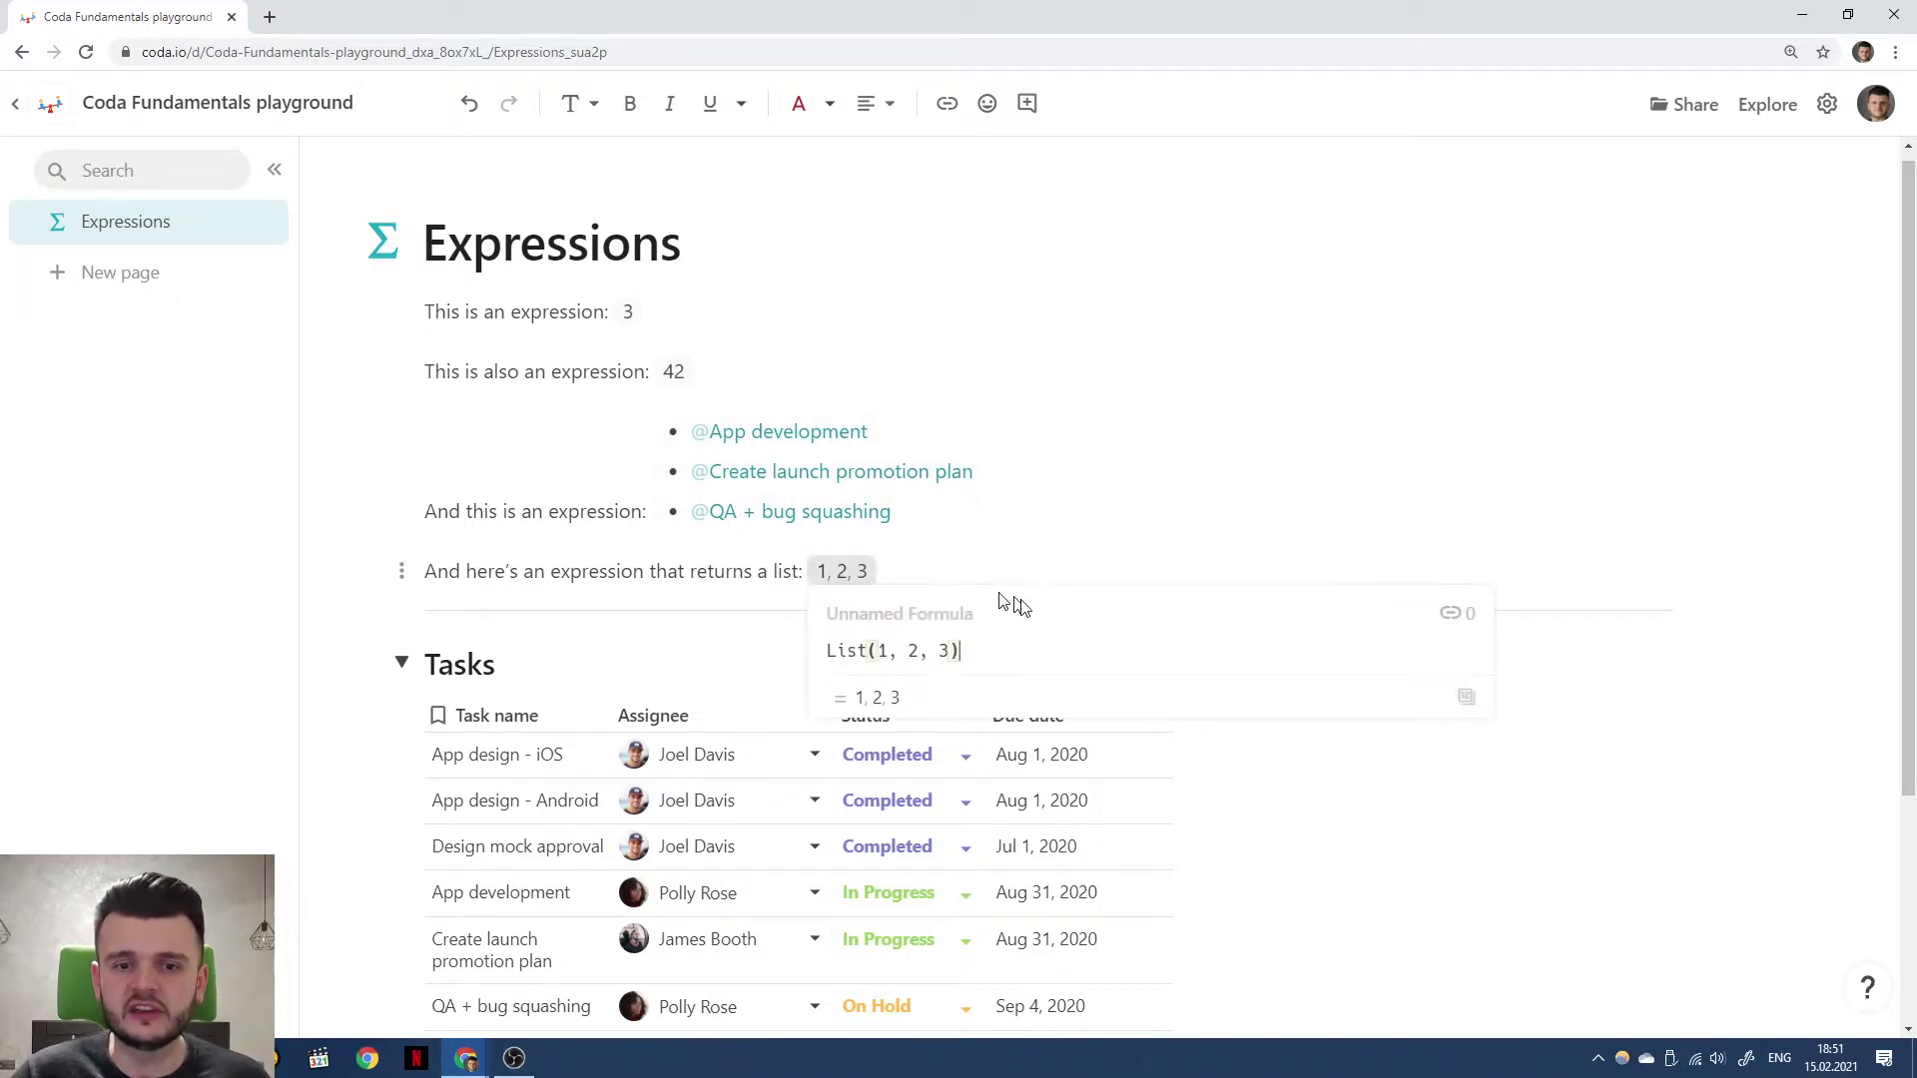
pyautogui.moveTo(1466, 697)
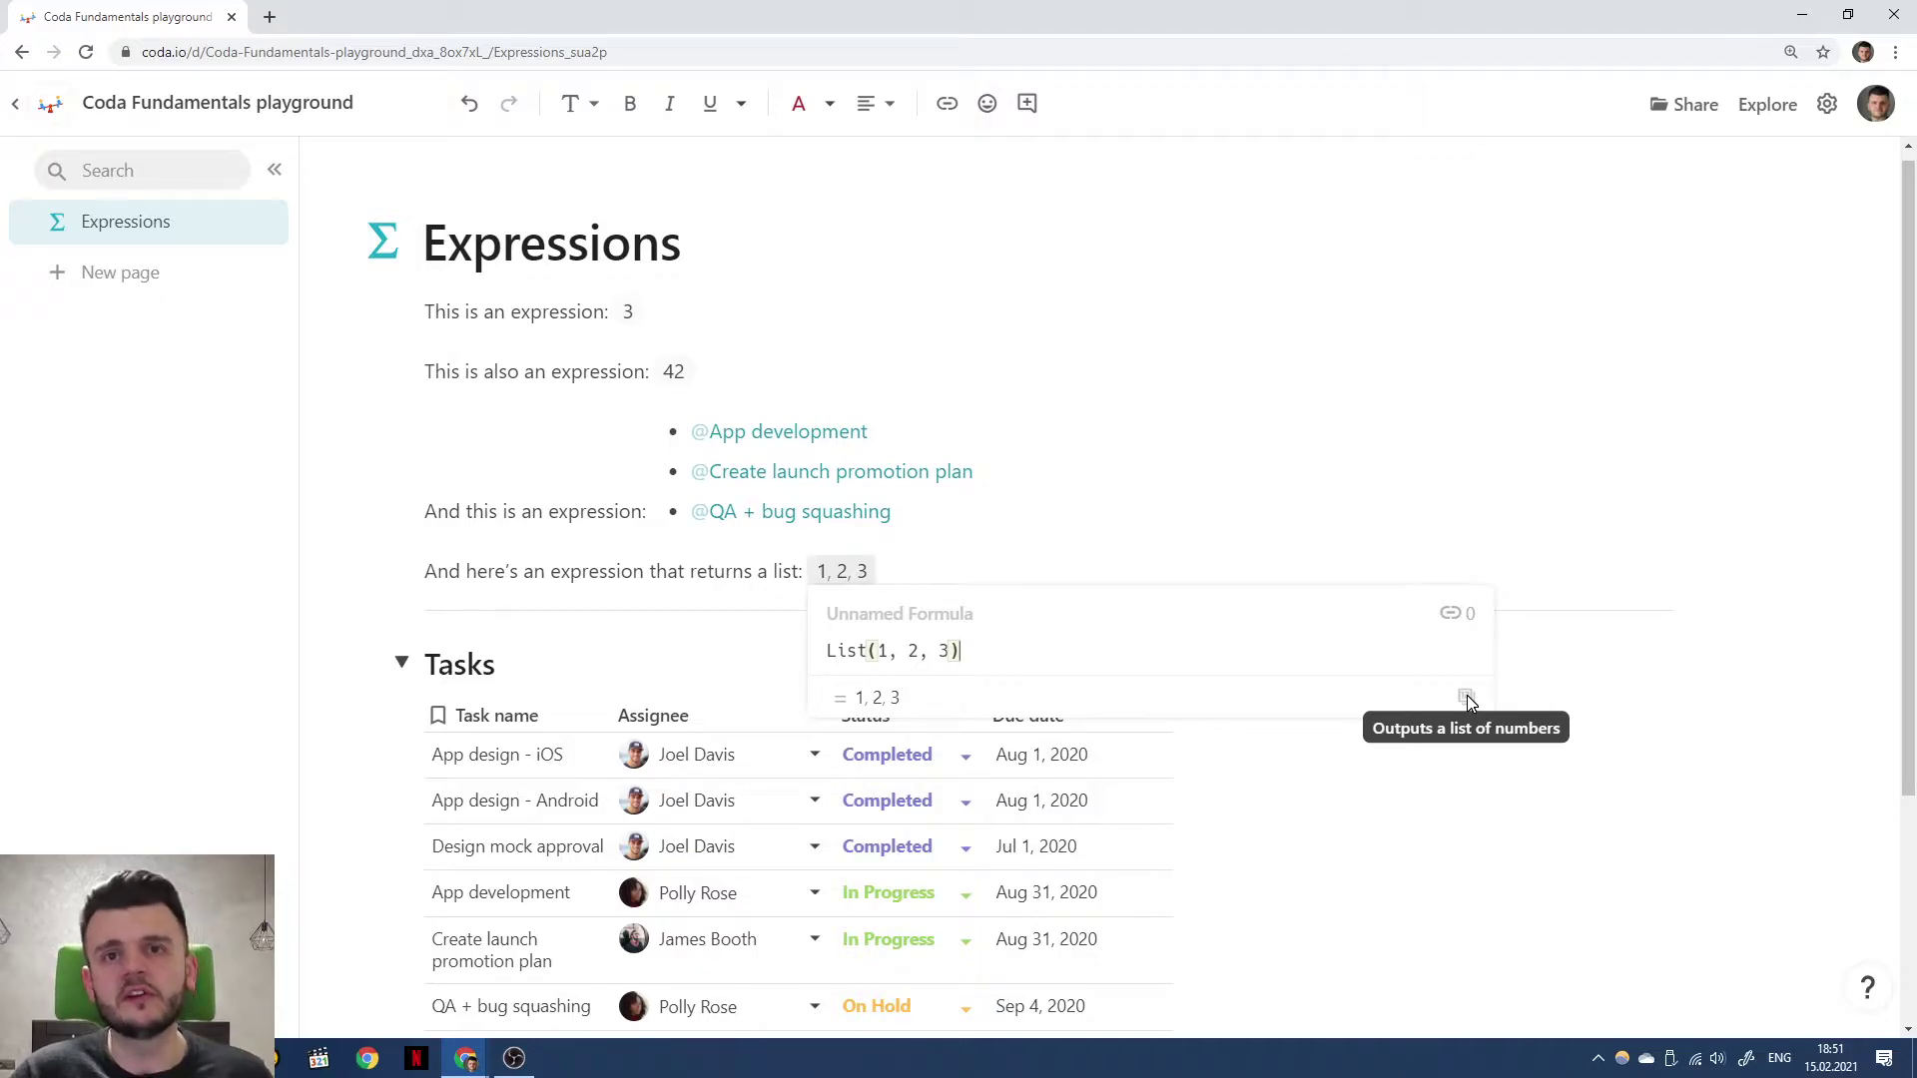
pyautogui.click(952, 571)
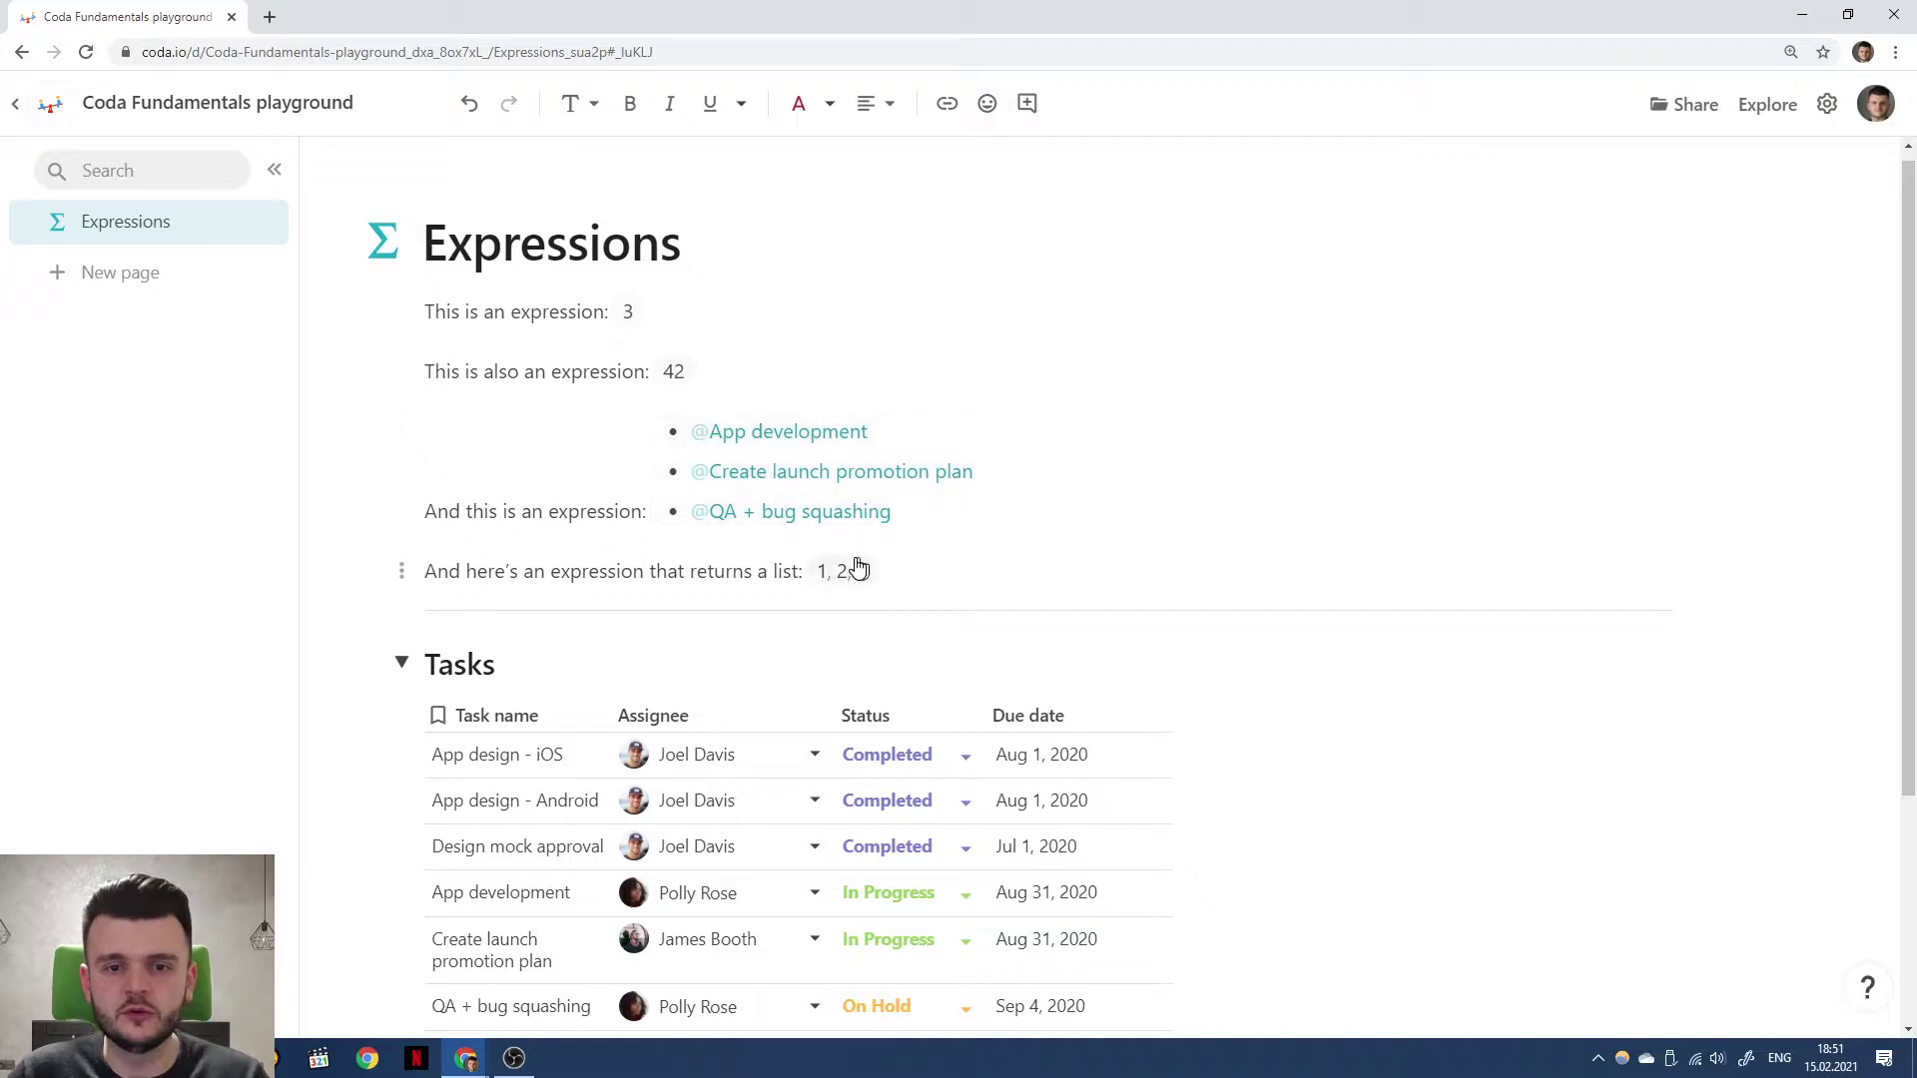
# Add a formula referencing the Tasks table on a new line below the expression that returns a list.
pyautogui.press('Return')
pyautogui.write('=')
pyautogui.press('BackSpace')
pyautogui.write('=')
pyautogui.press('BackSpace')
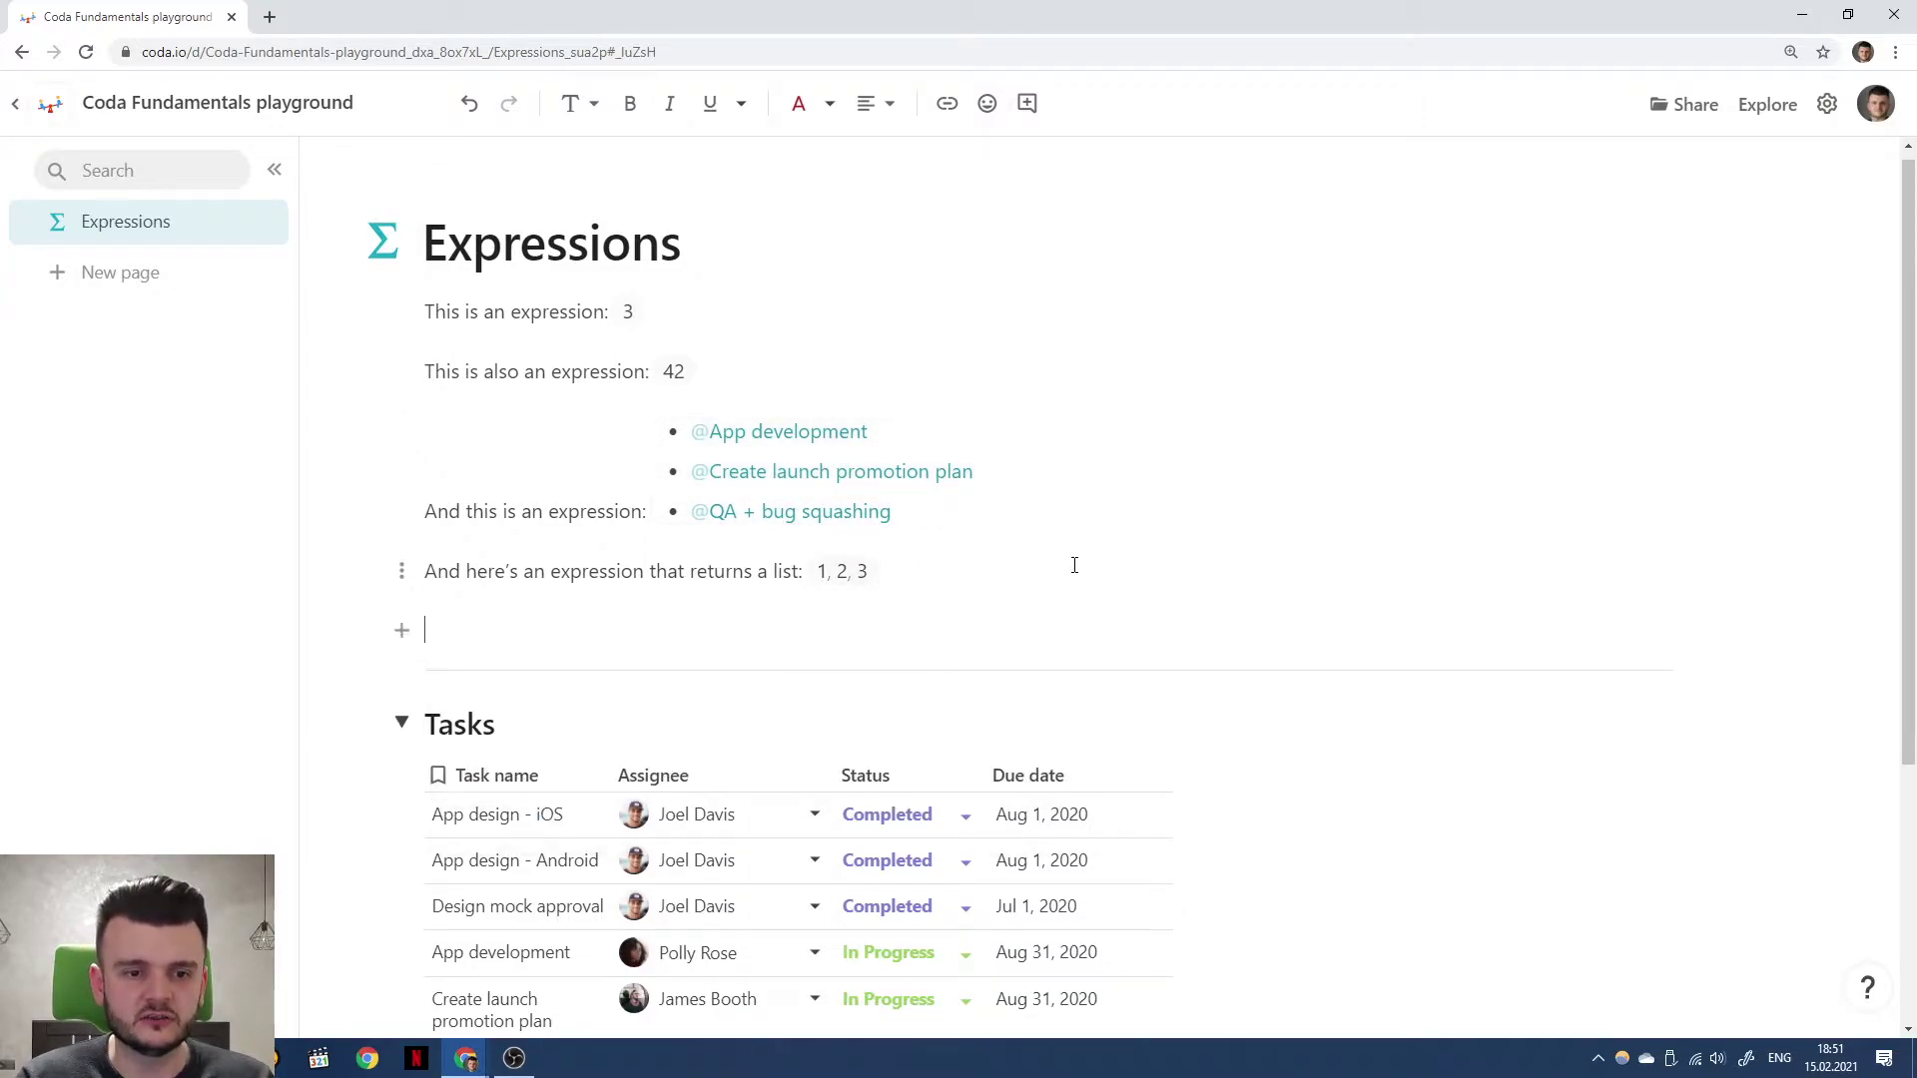
pyautogui.write('=Tasks')
pyautogui.press('Tab')
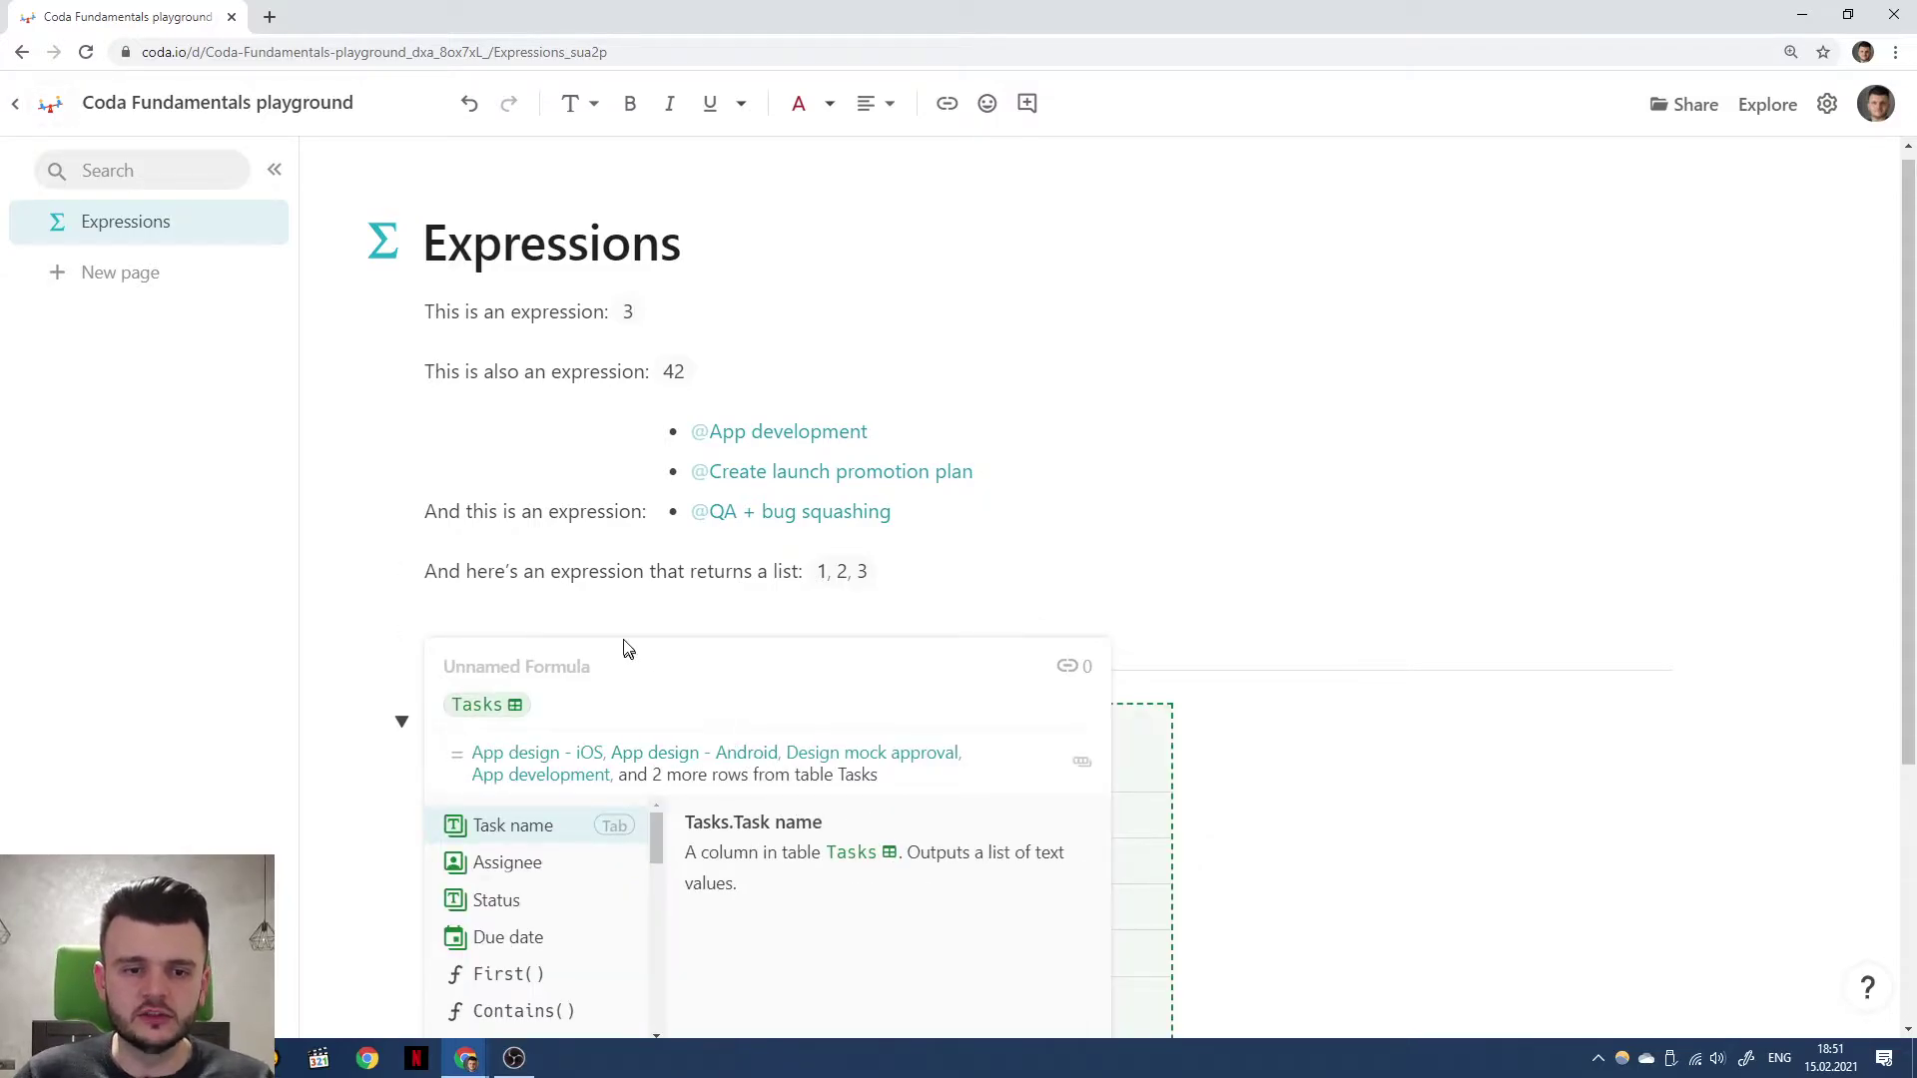
pyautogui.click(621, 602)
# Reopen the Tasks table formula to check its output type, and close it.
pyautogui.click(836, 651)
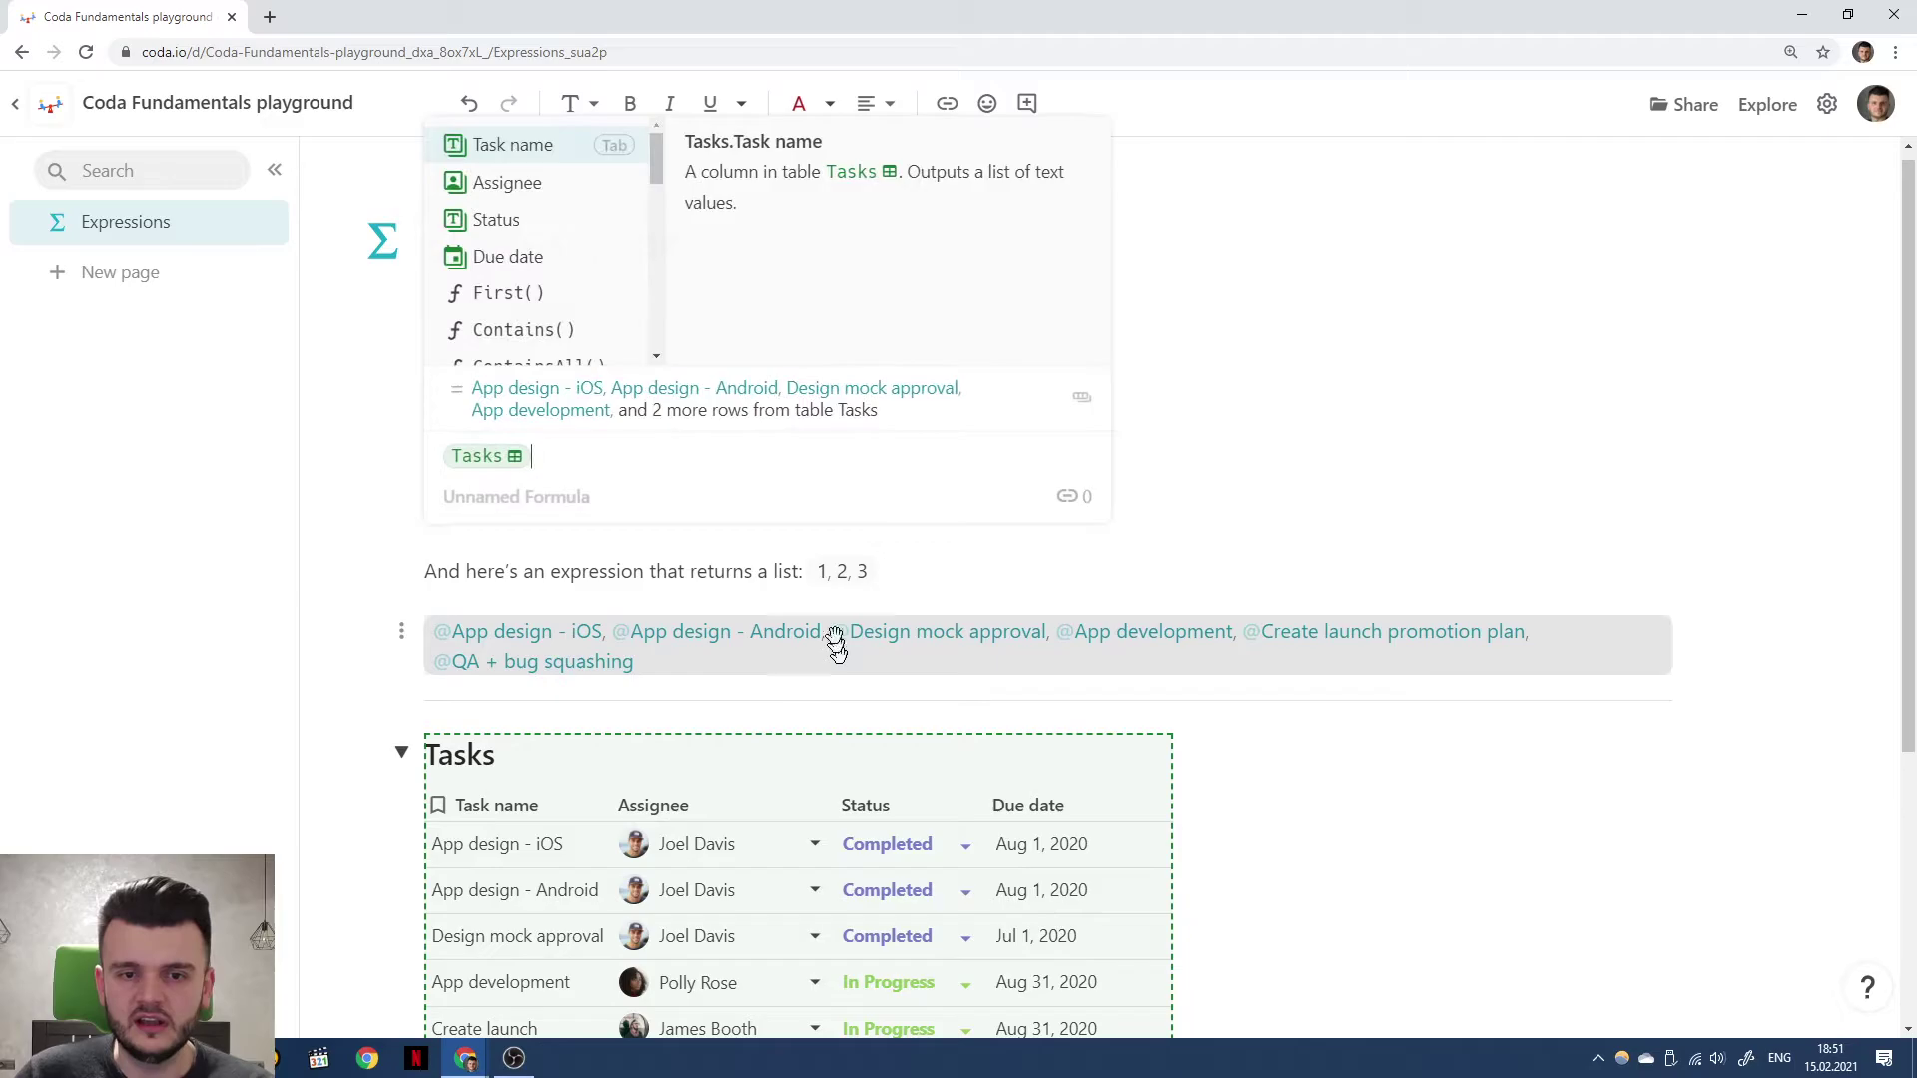
pyautogui.moveTo(1079, 401)
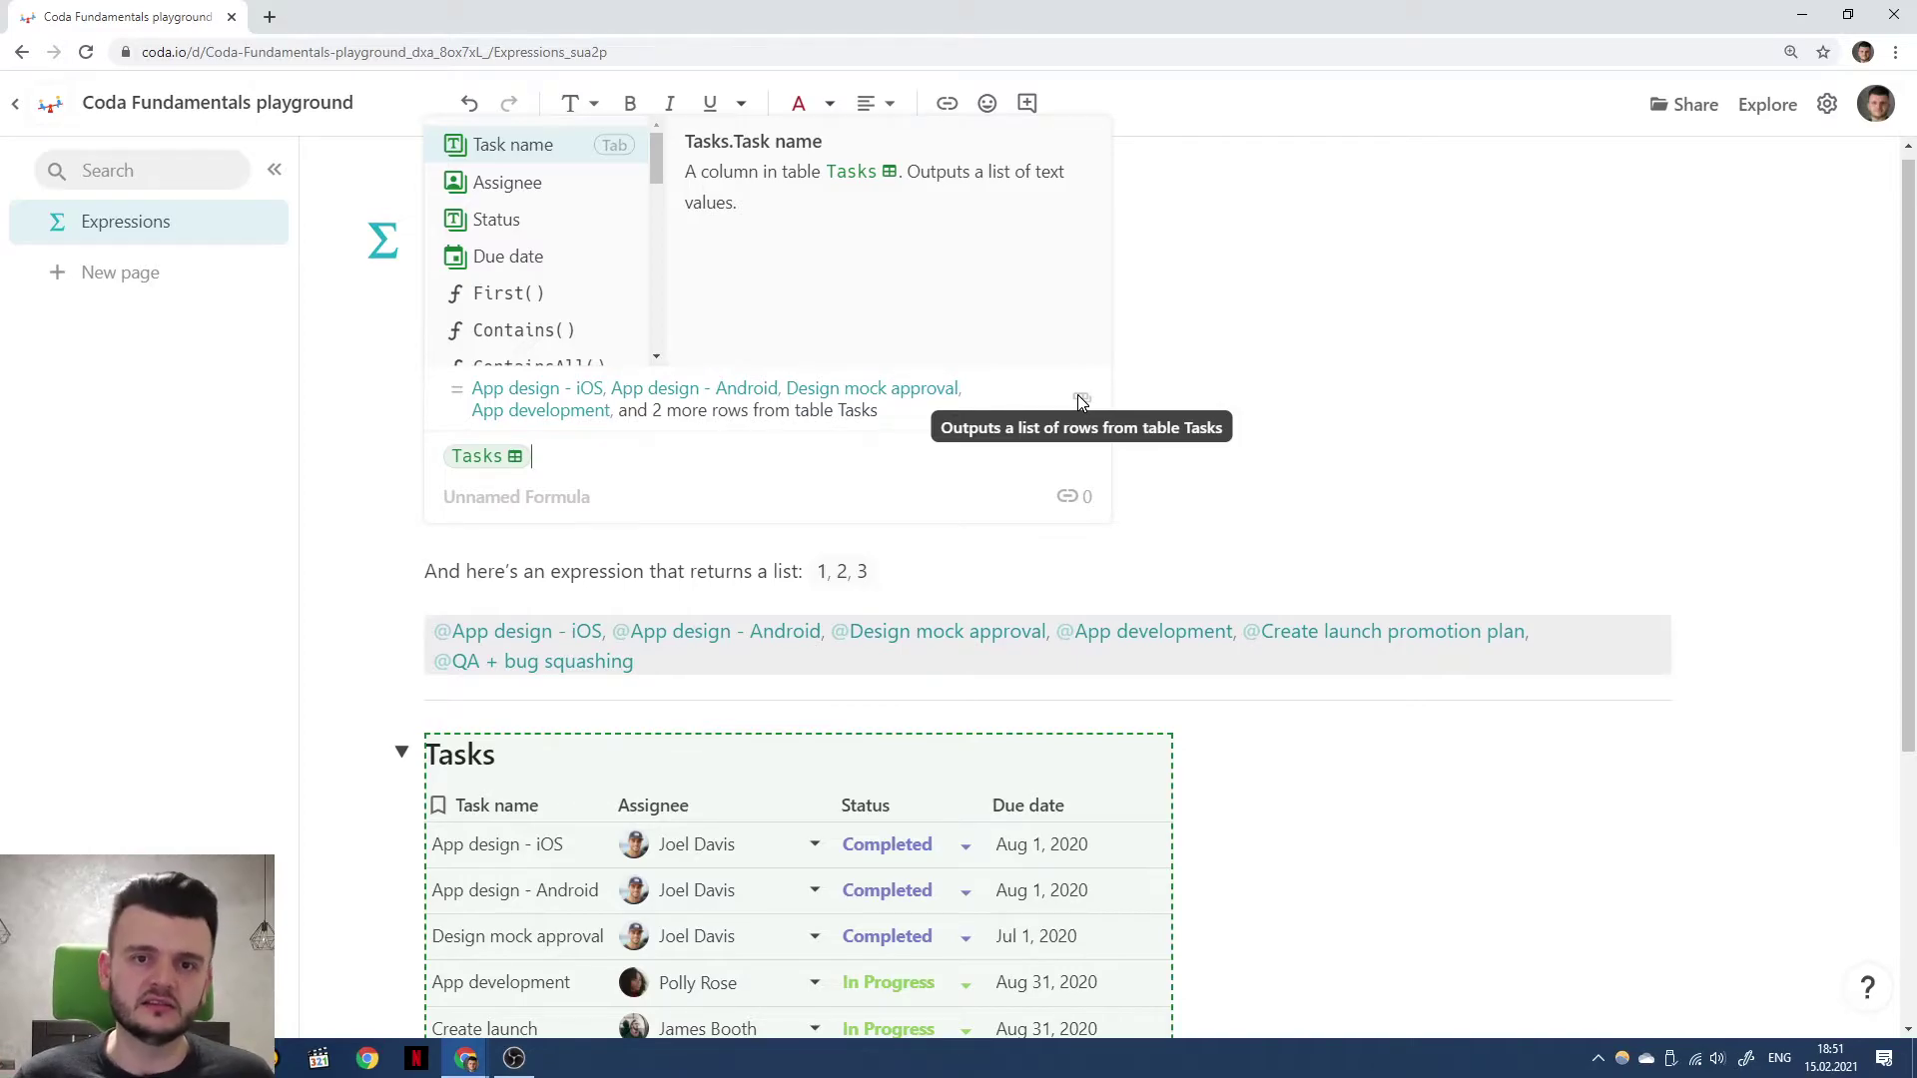
pyautogui.press('Escape')
# Extend the Tasks formula with First() so that it reads Tasks.First().
pyautogui.click(741, 661)
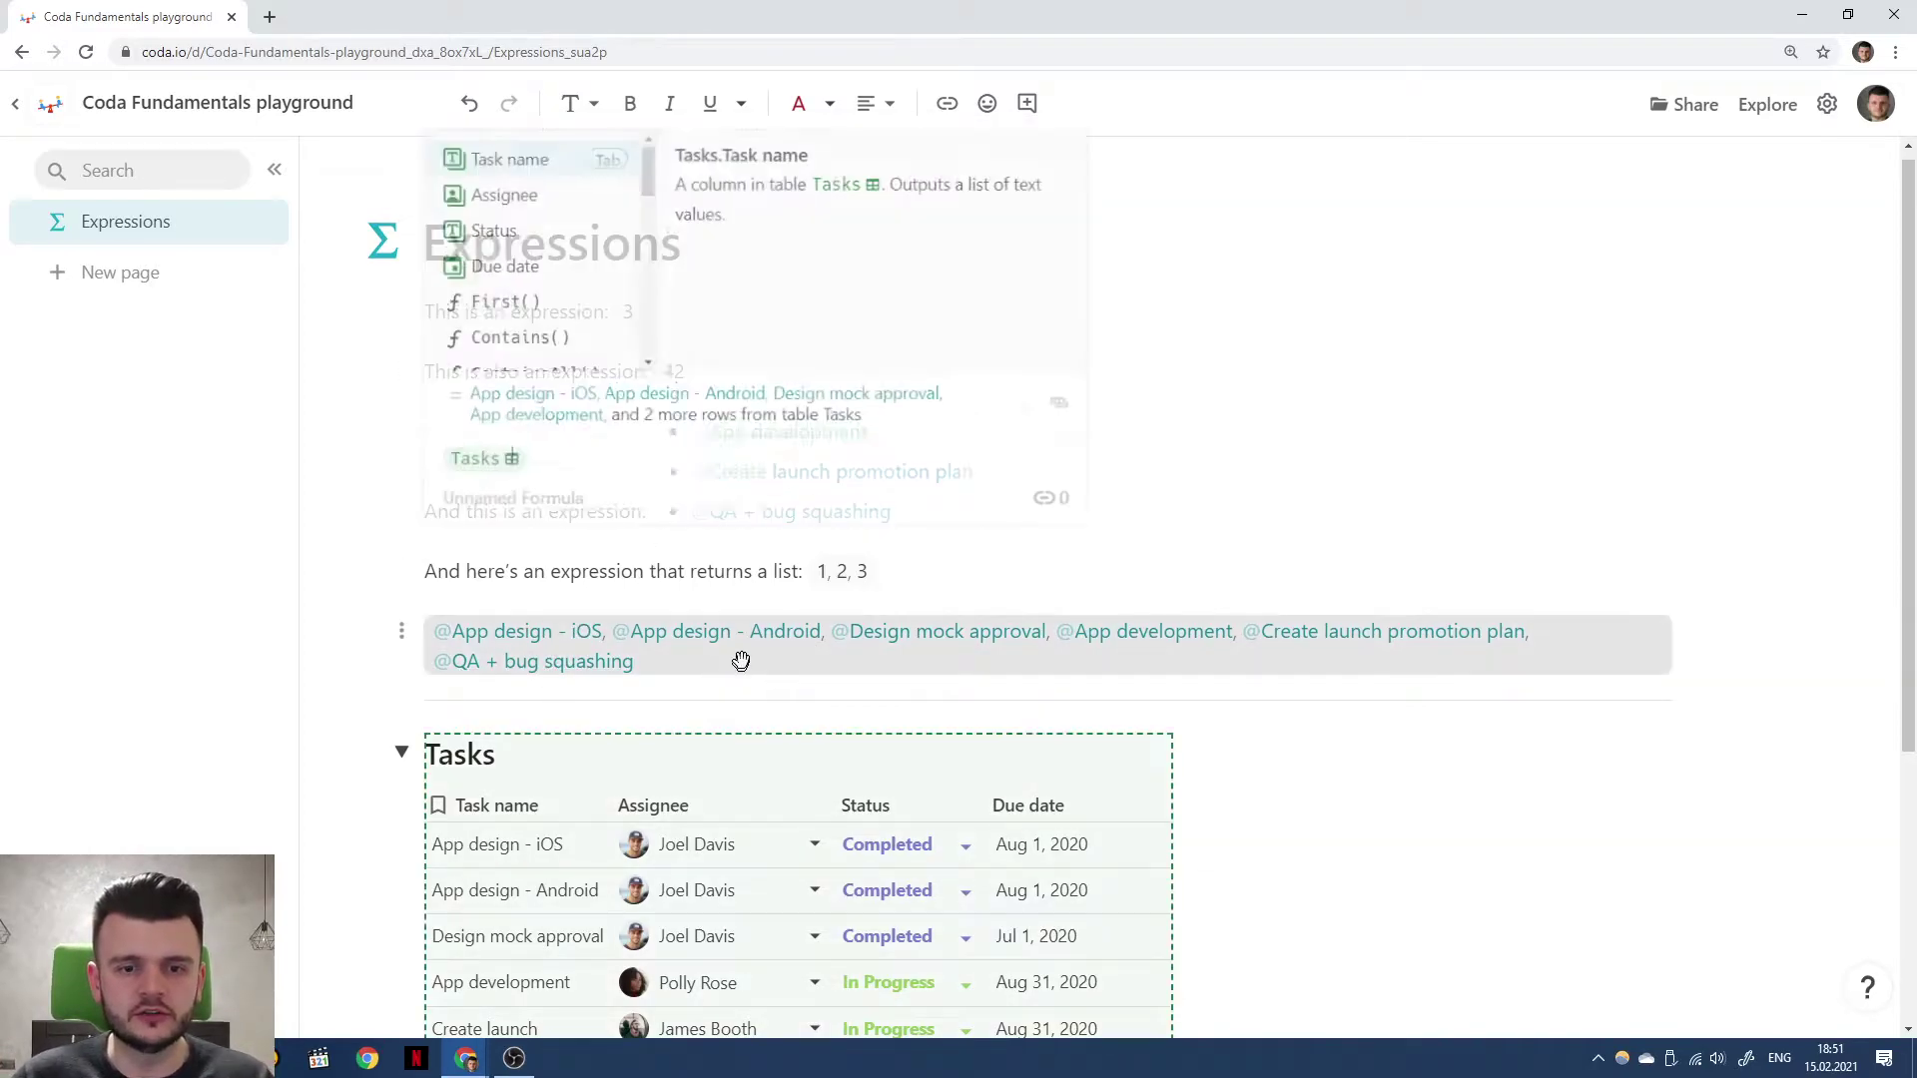
pyautogui.write('.r')
pyautogui.press('BackSpace')
pyautogui.write('fi')
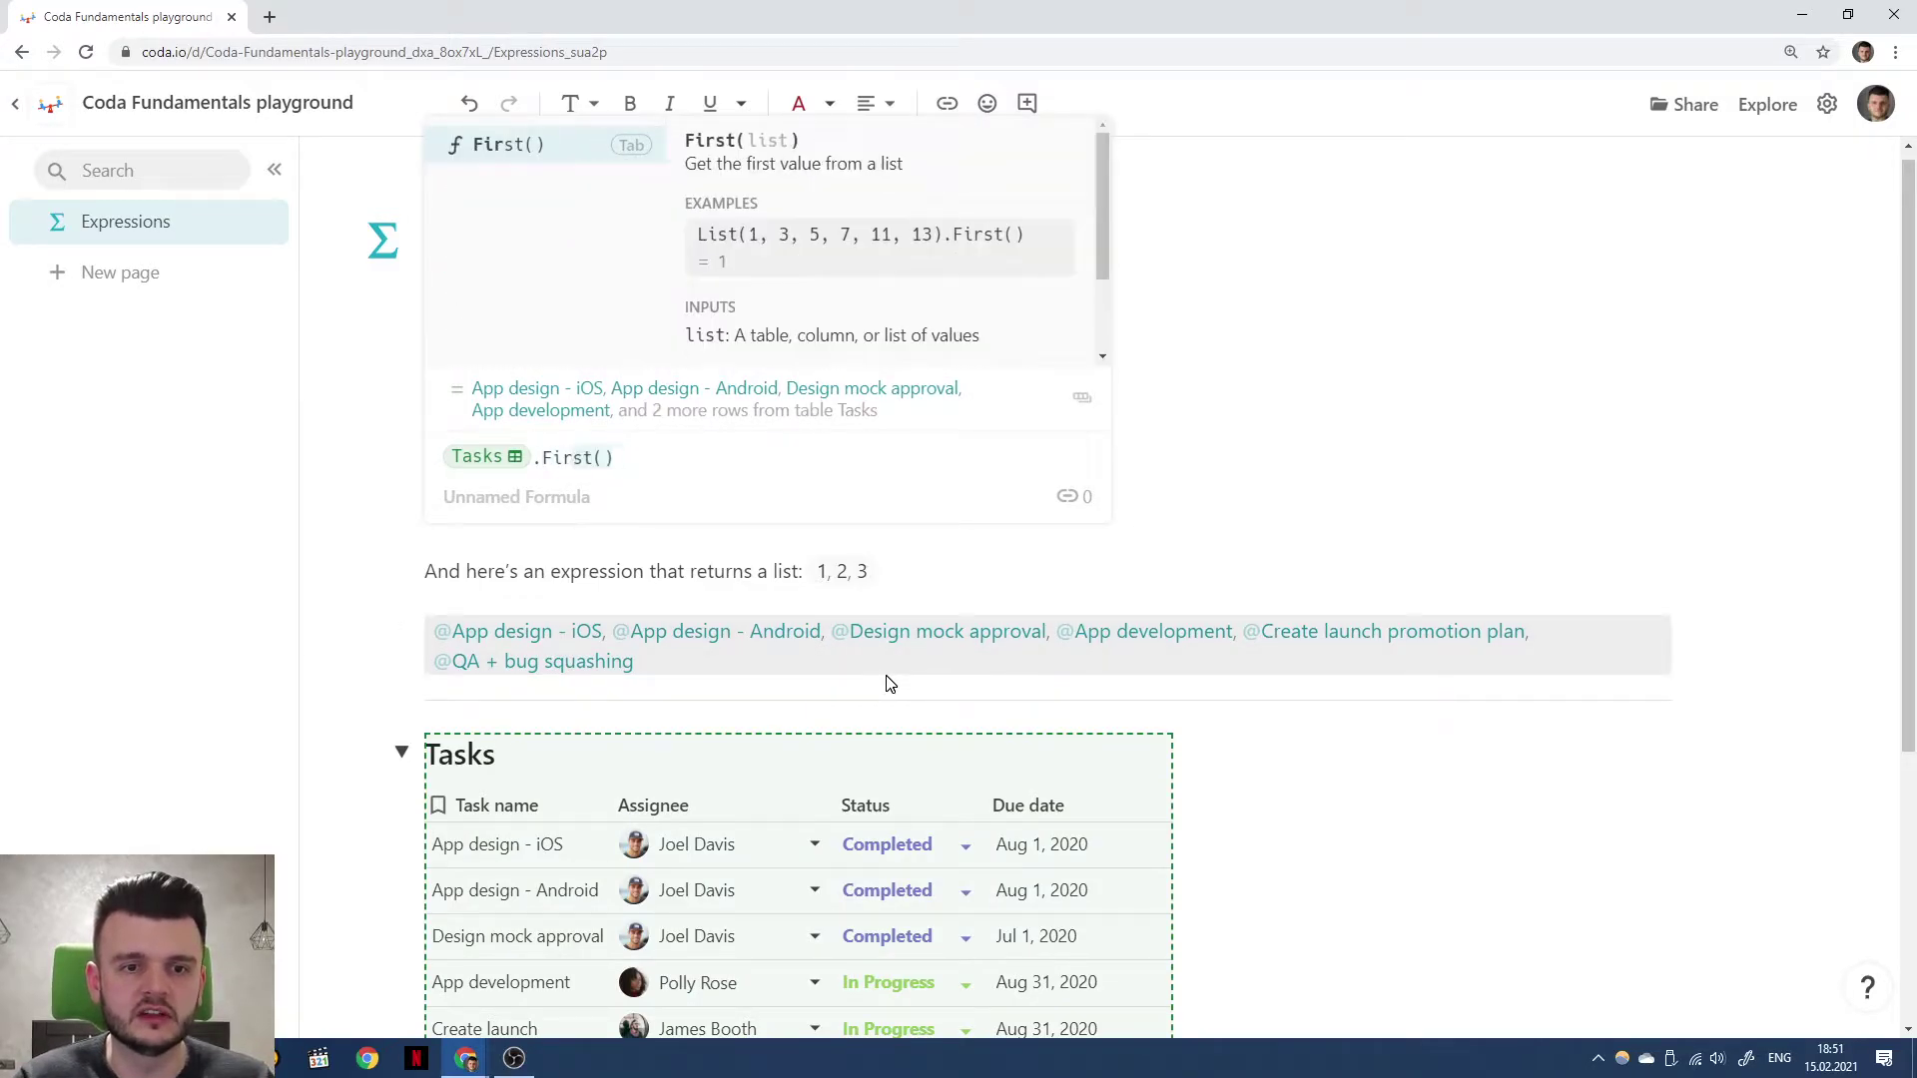
pyautogui.write('r')
pyautogui.press('Tab')
pyautogui.press('Return')
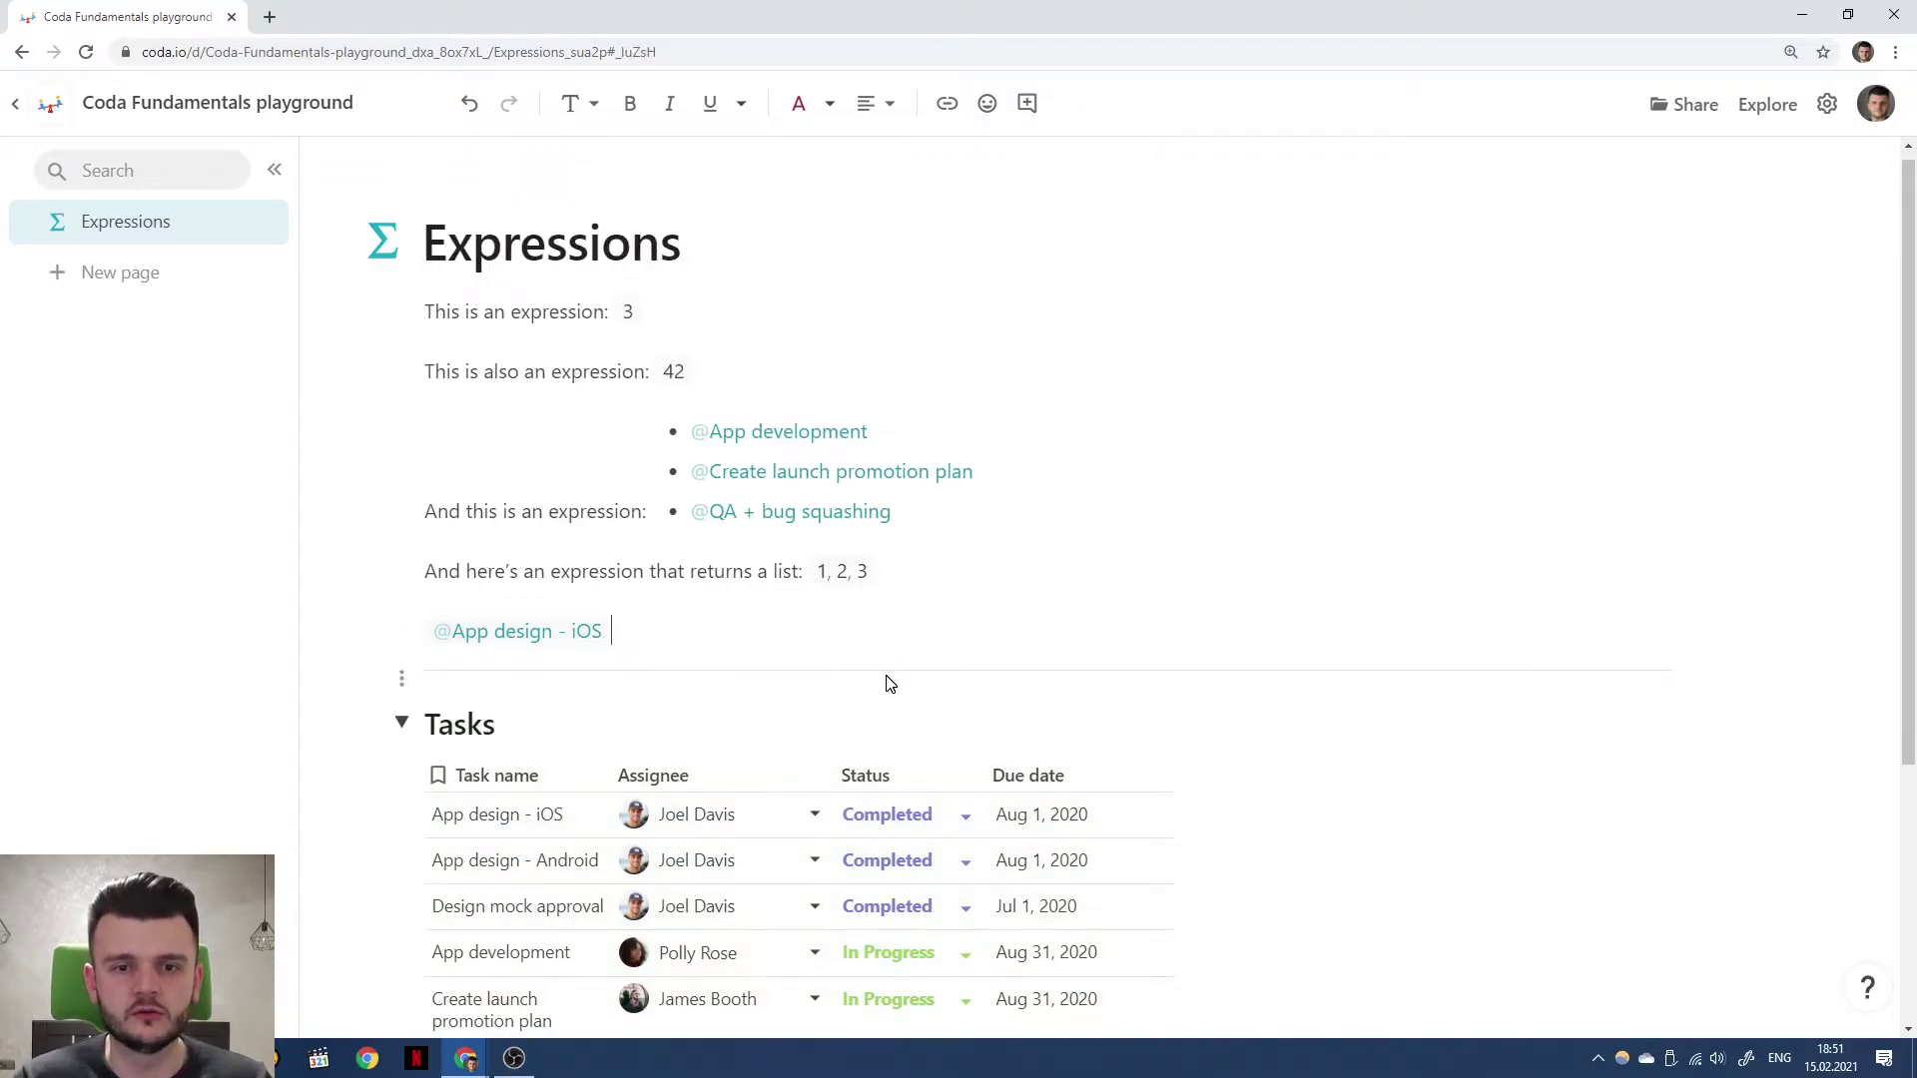
# View the details of the referenced App design - iOS row and check the output type of the Tasks.First() formula.
pyautogui.click(556, 639)
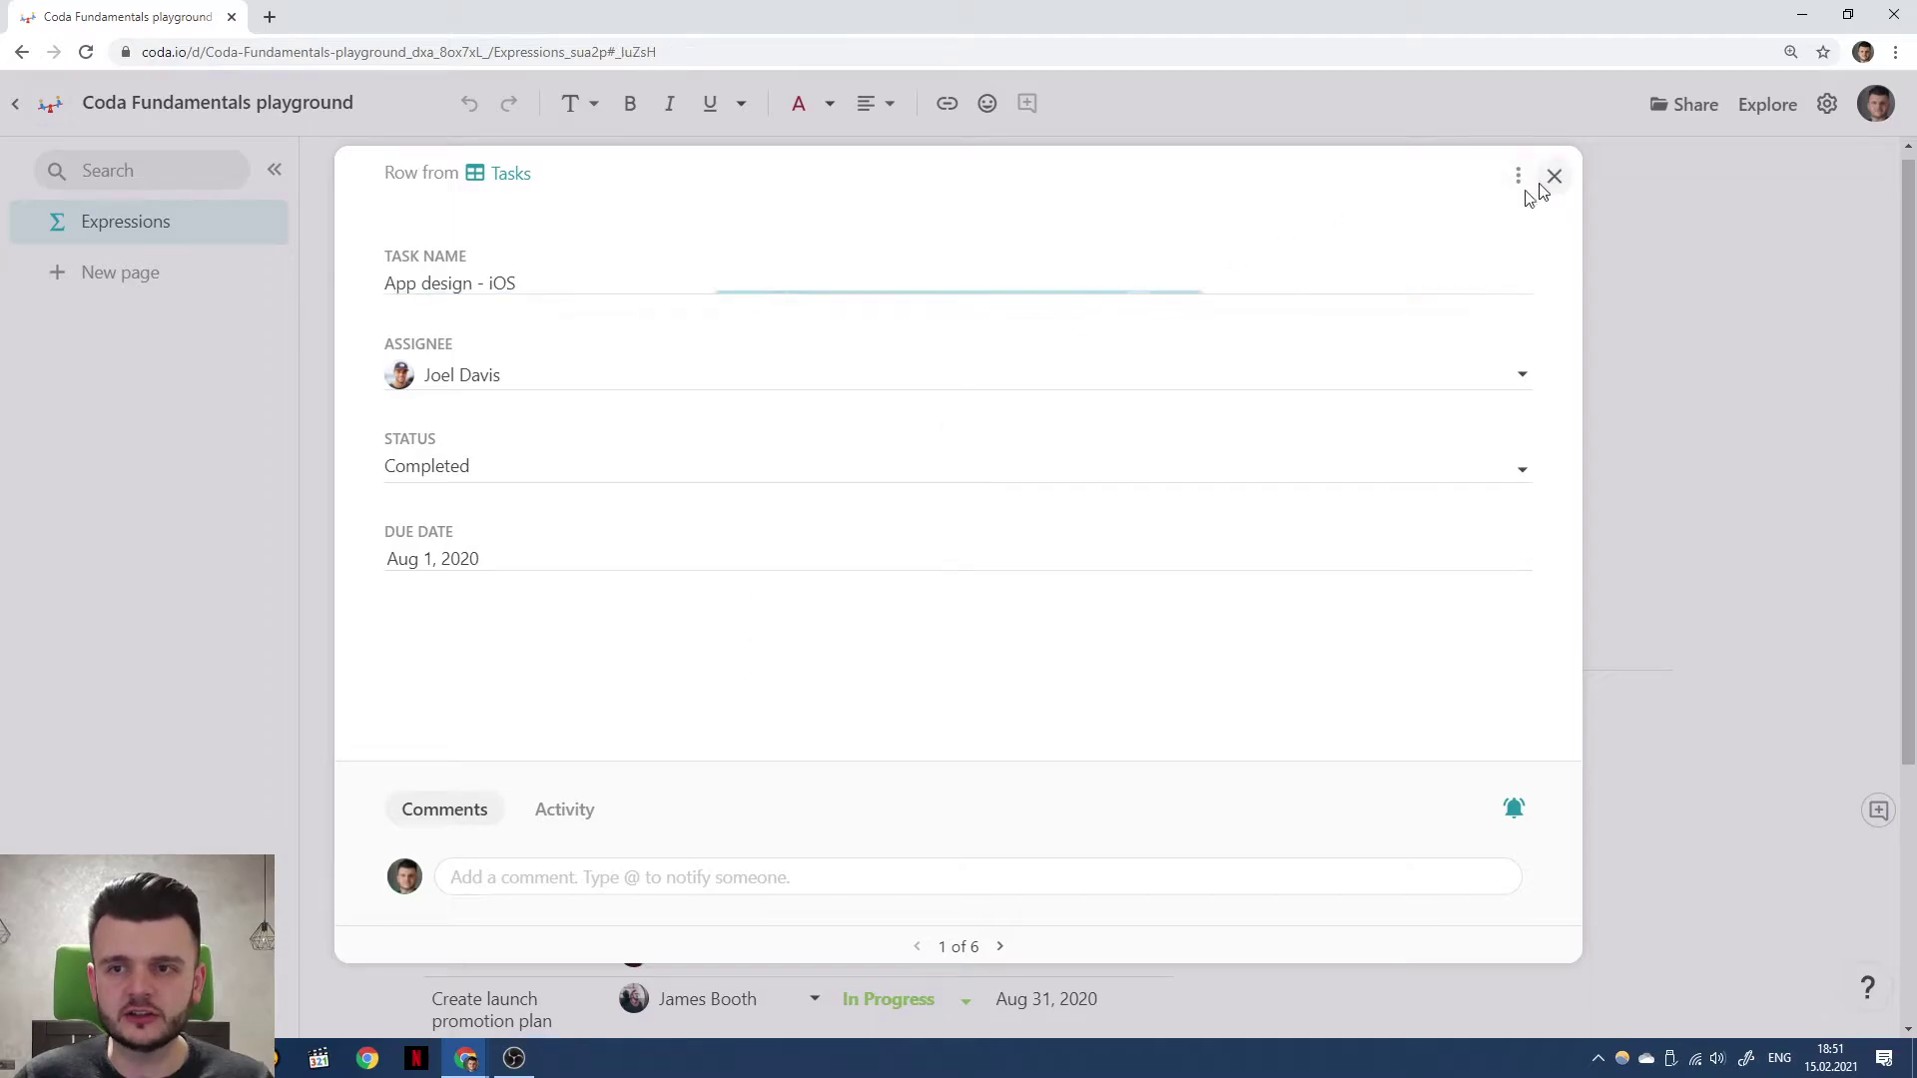
pyautogui.click(1557, 177)
pyautogui.click(557, 629)
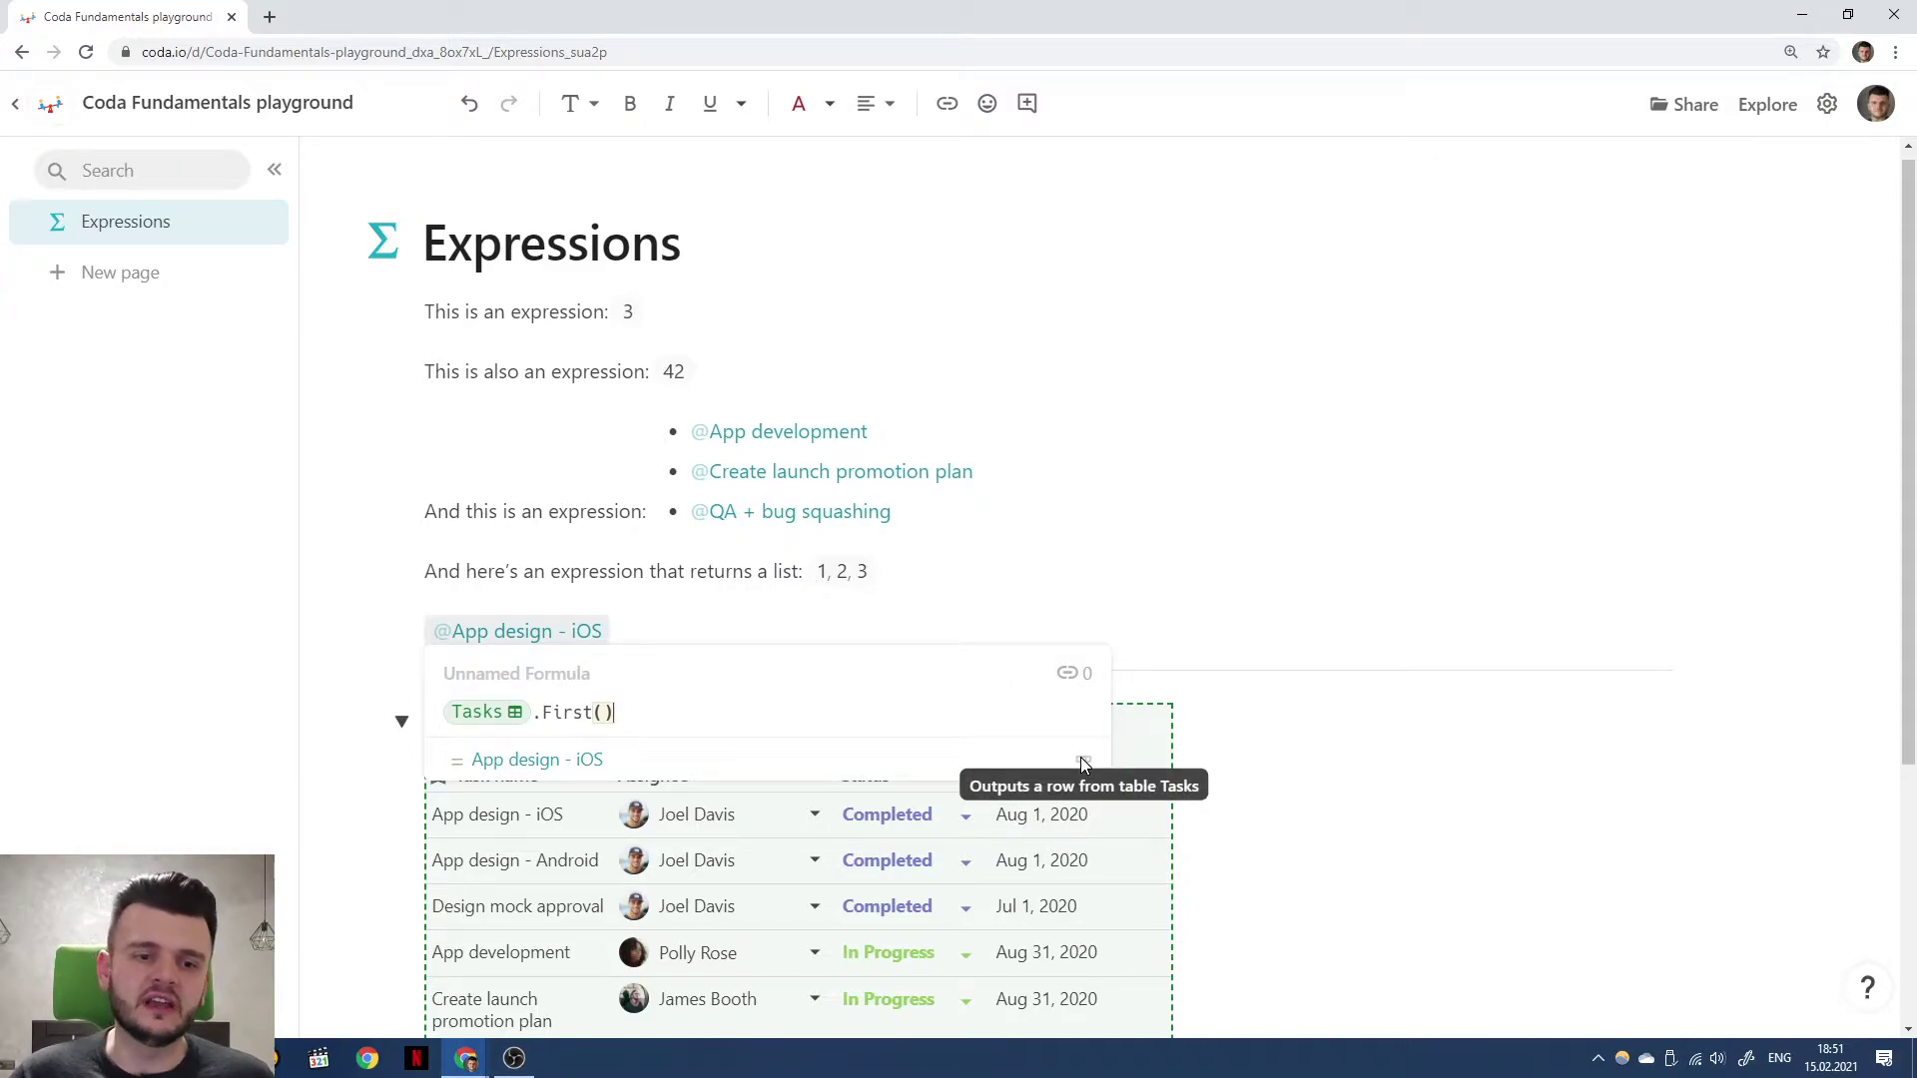
pyautogui.click(647, 631)
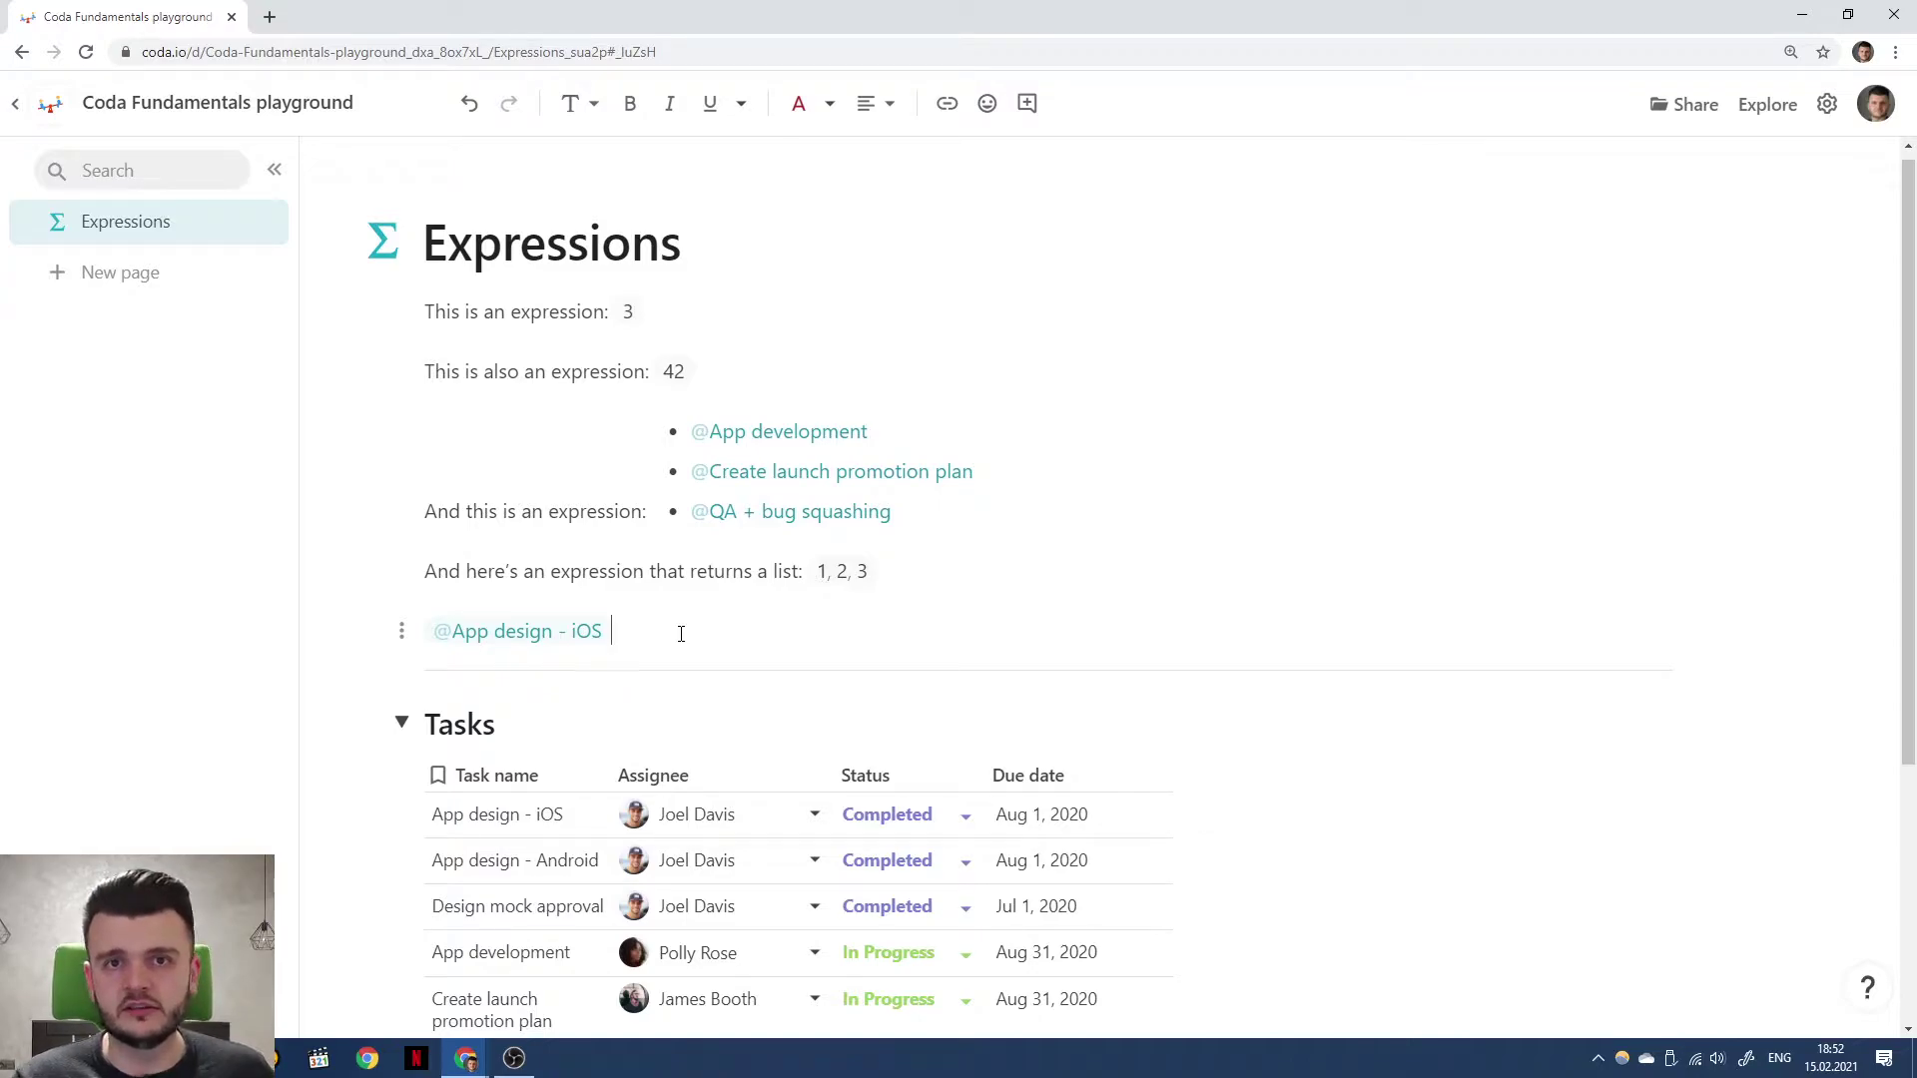
# Delete the Tasks.First() formula and start a new formula with 1 + 2 on the same line.
pyautogui.press('BackSpace')
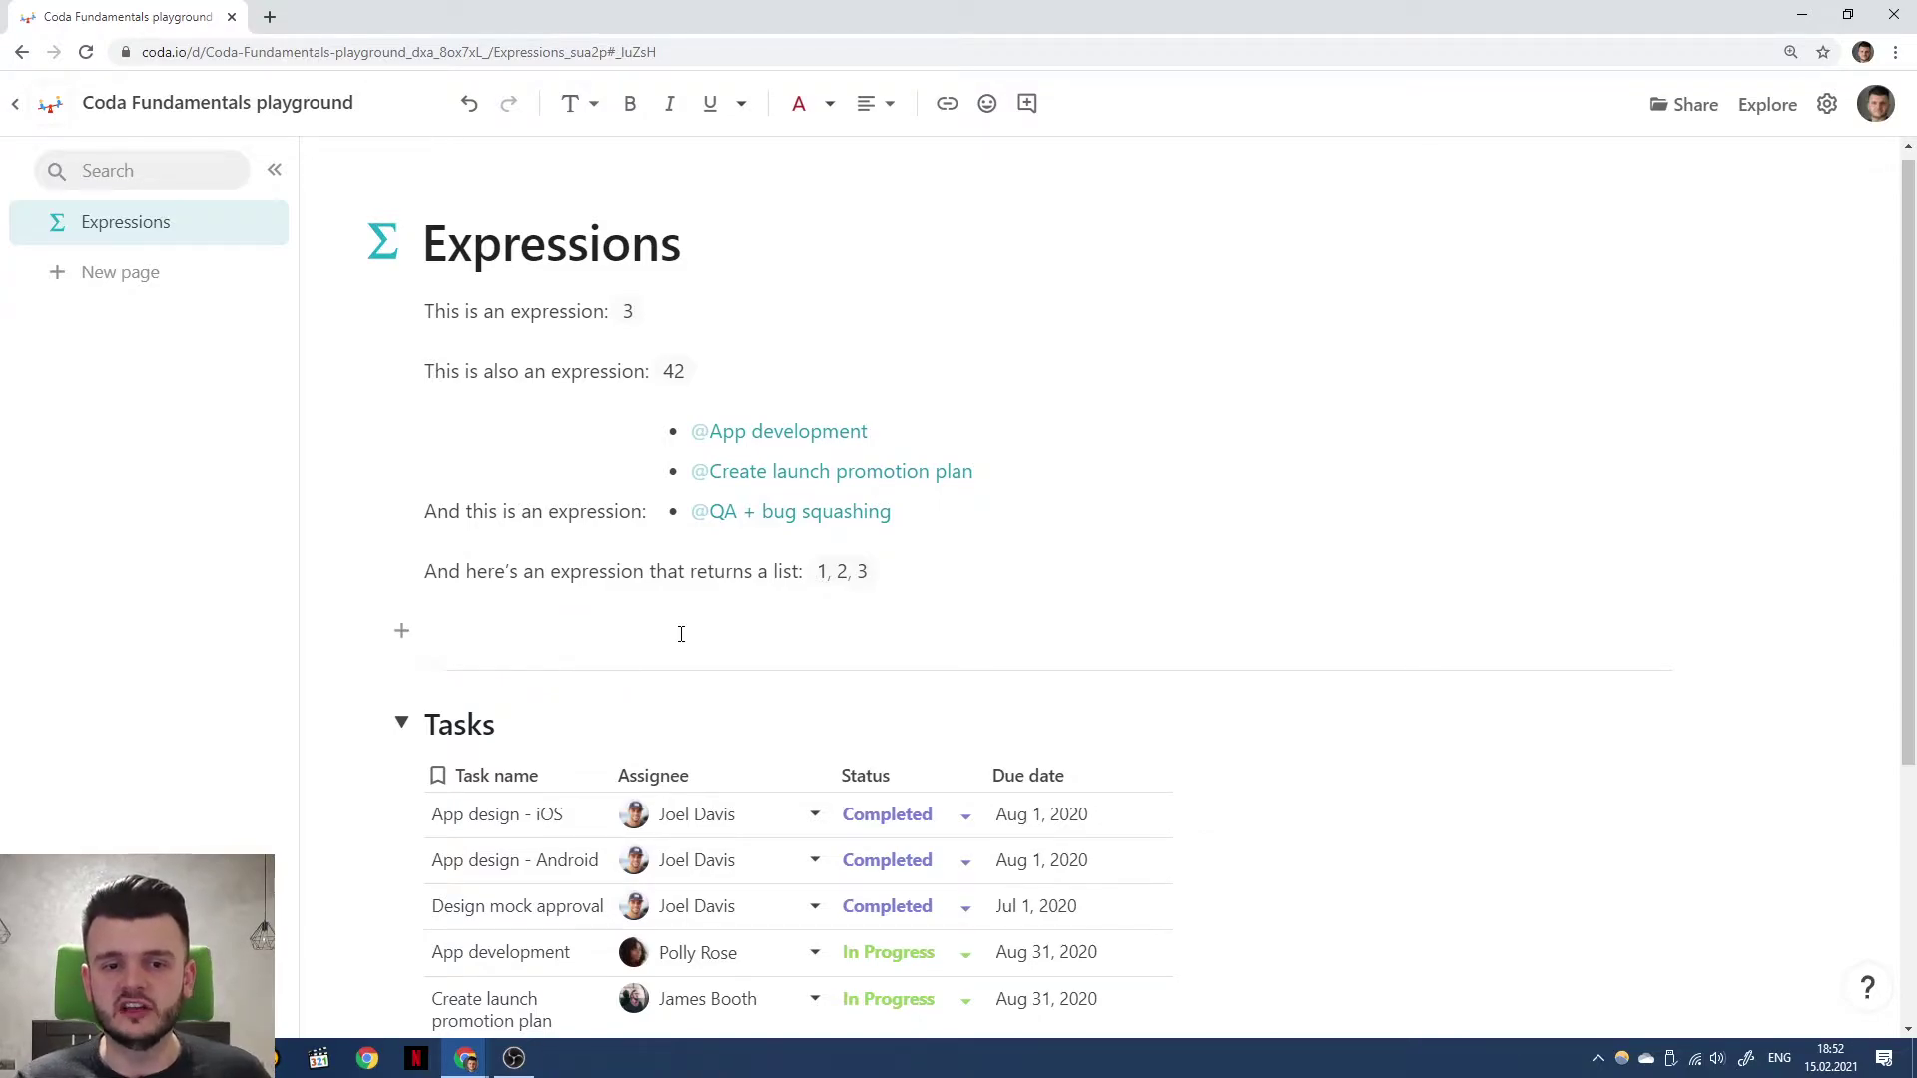
pyautogui.write('=')
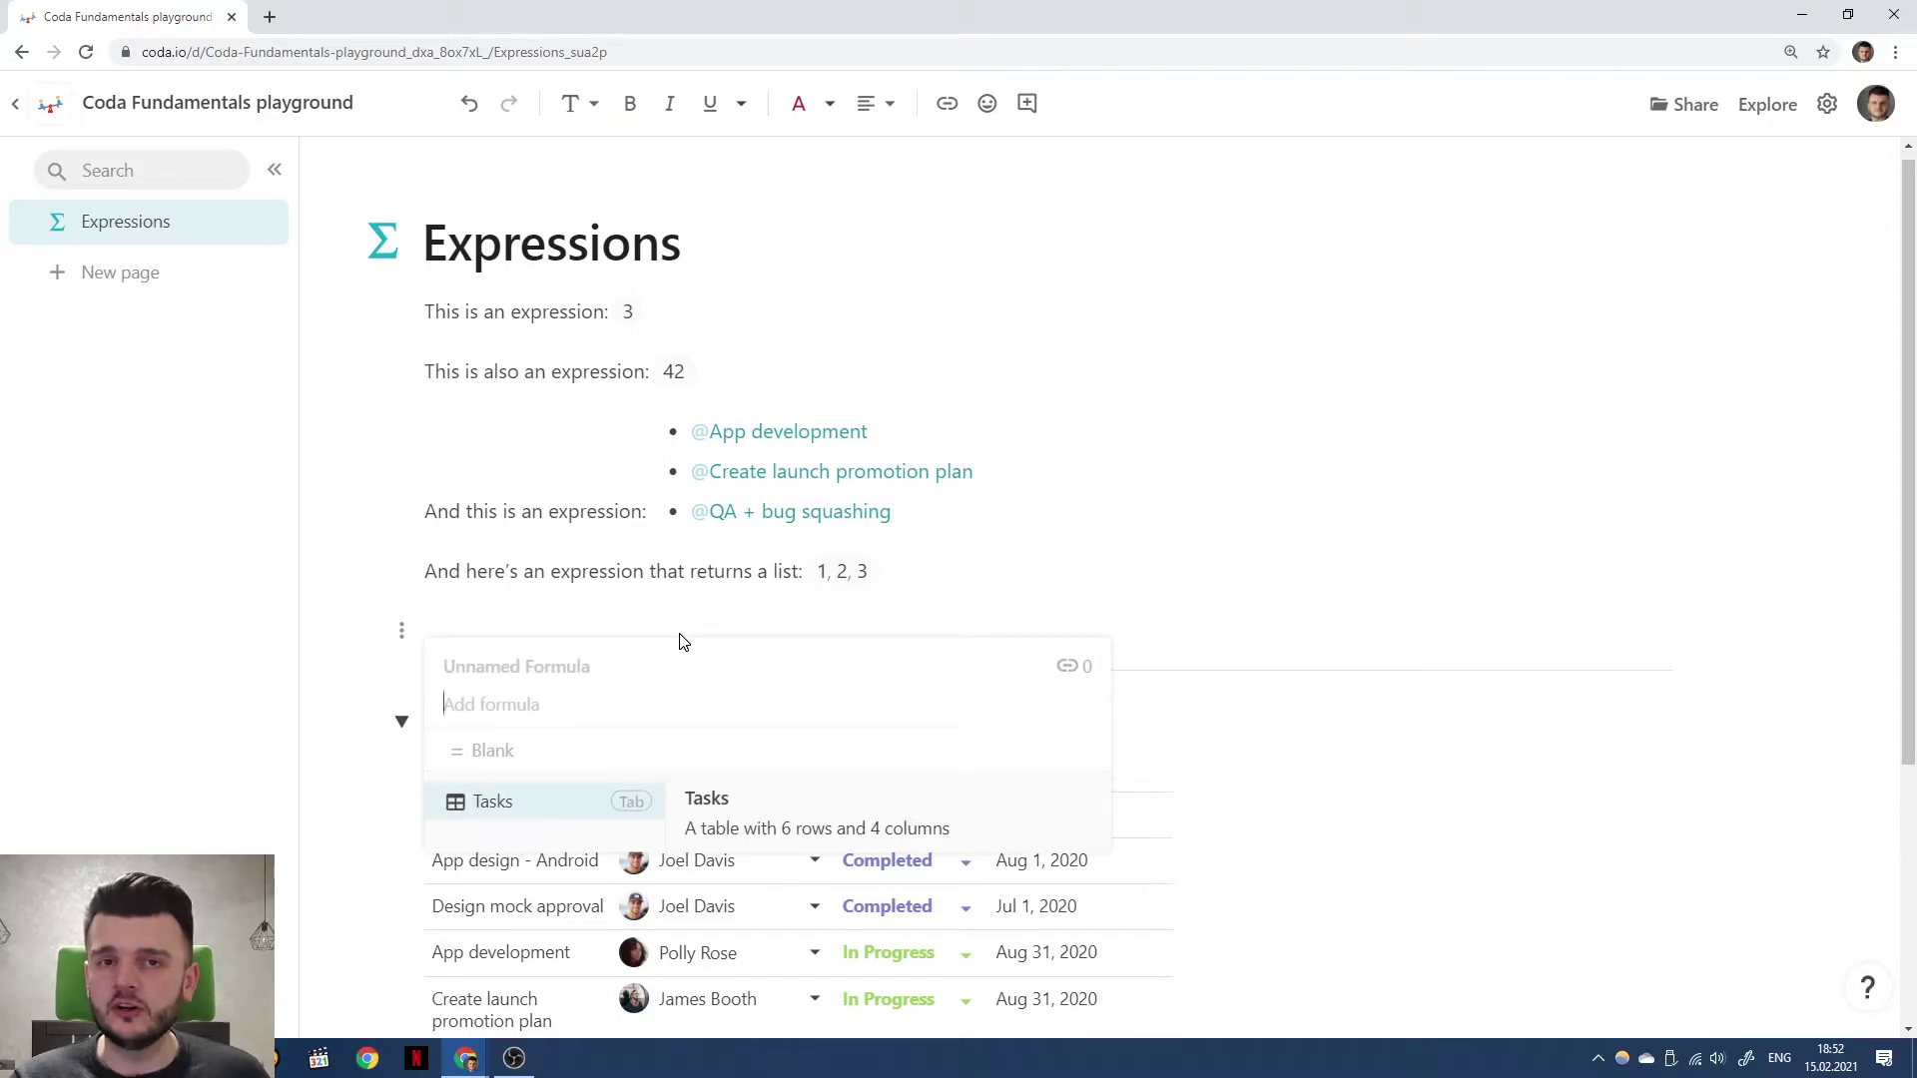
pyautogui.write('1 + 2')
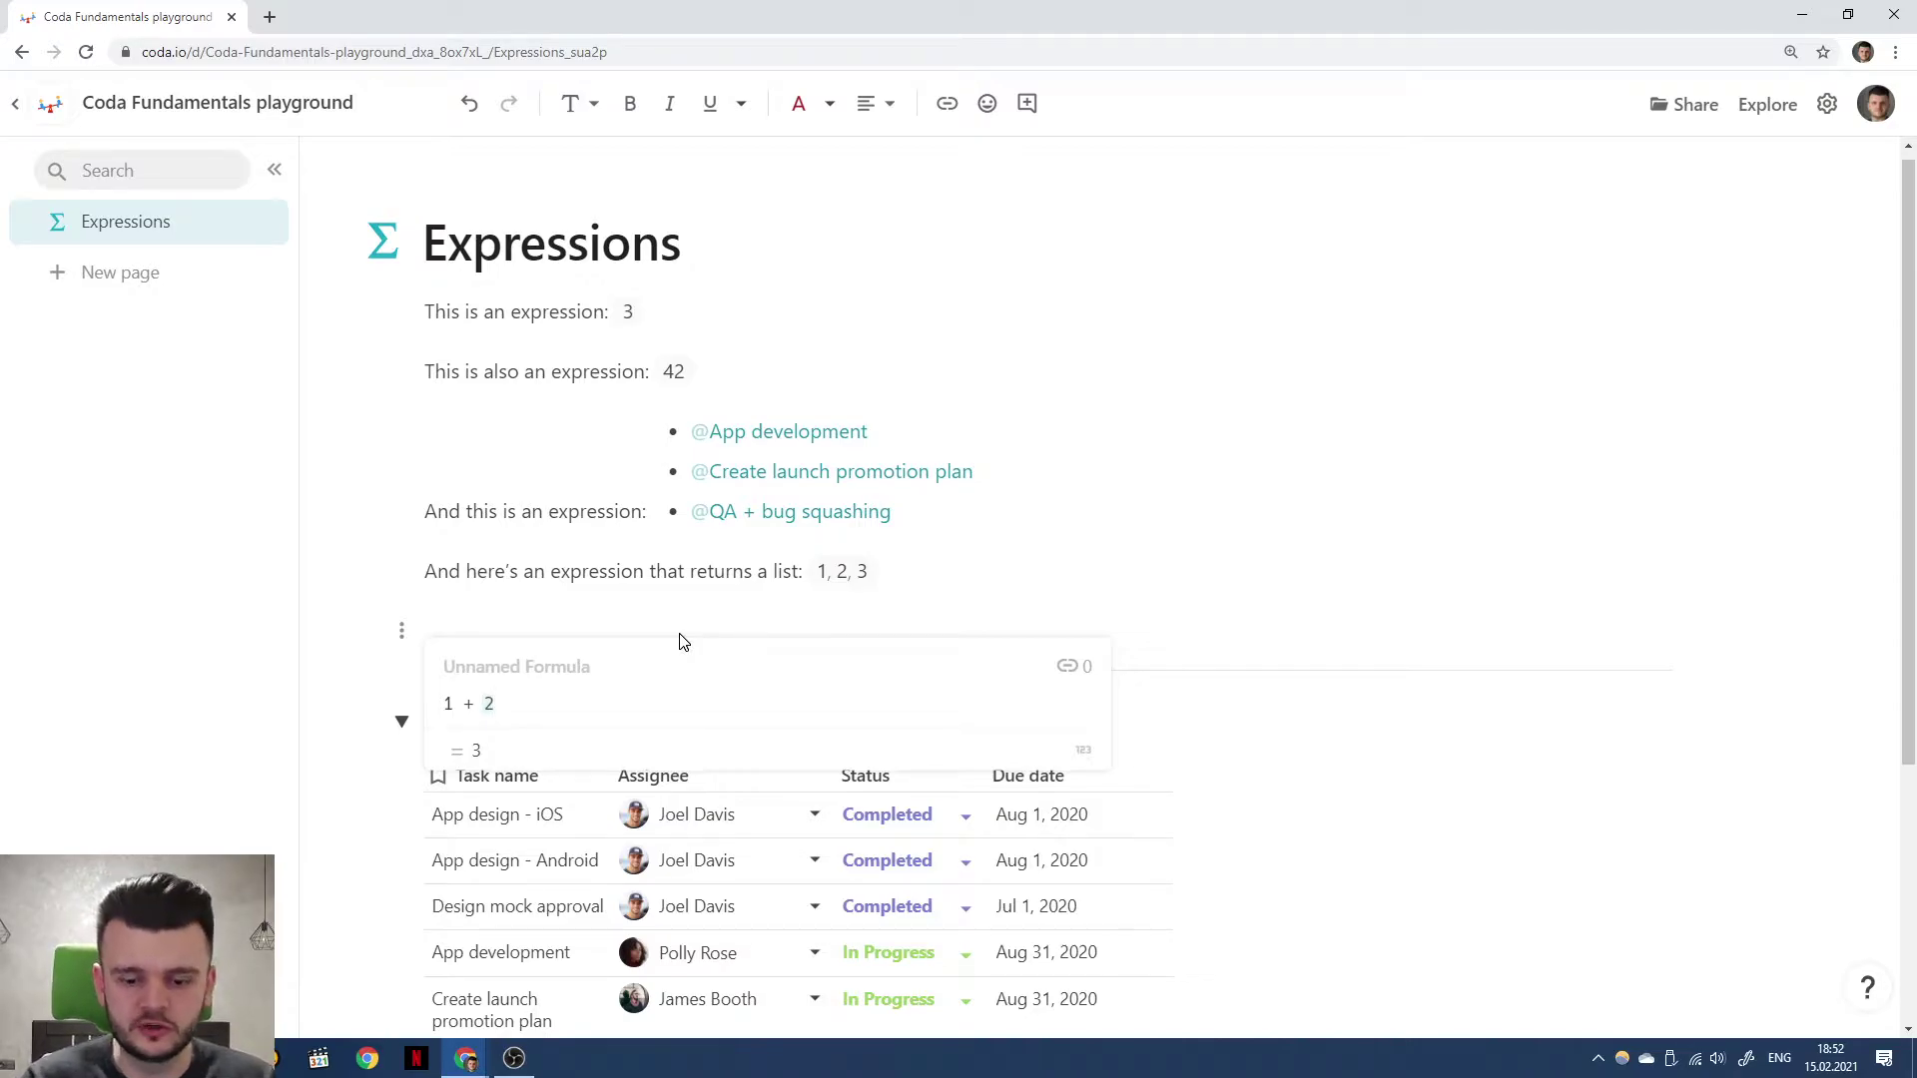
# Replace the 2 in the new formula with the nested expression (4 / 2).
pyautogui.press('BackSpace')
pyautogui.write('(')
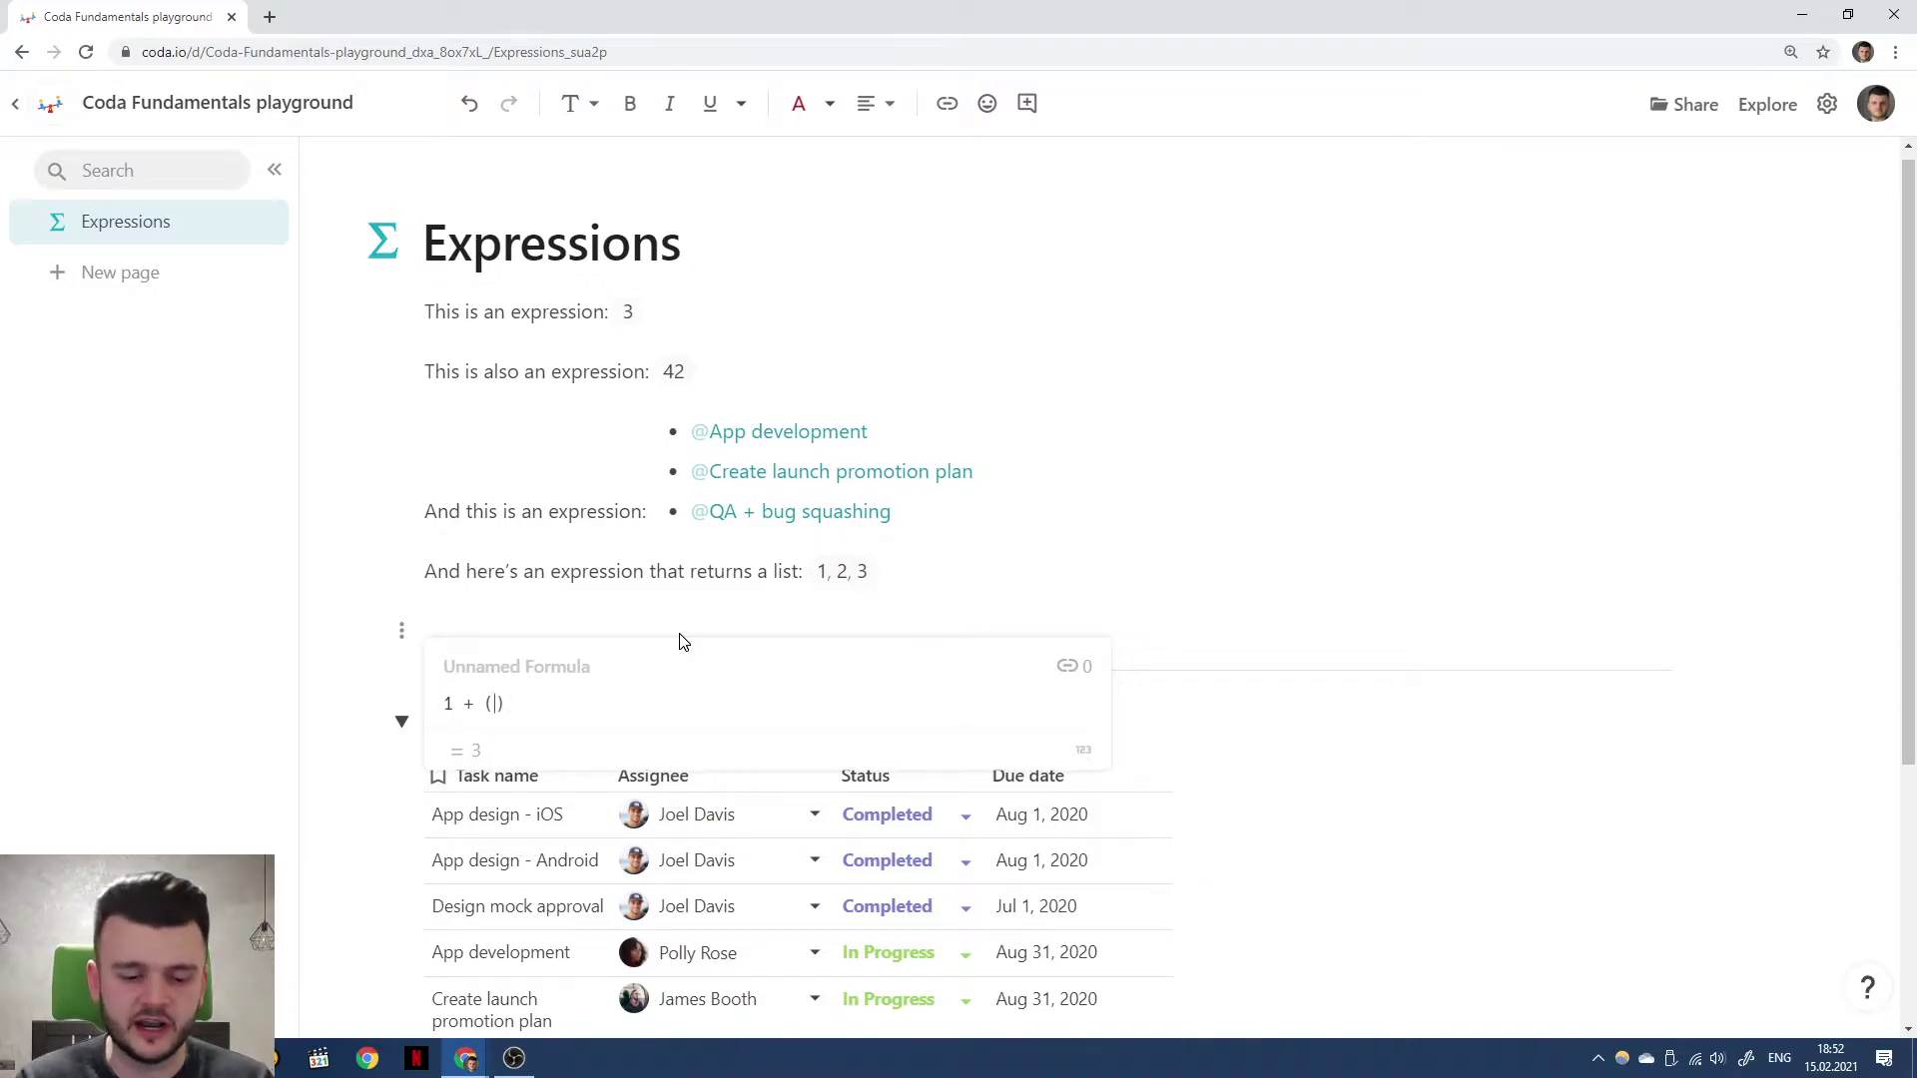
pyautogui.write('4 / 2')
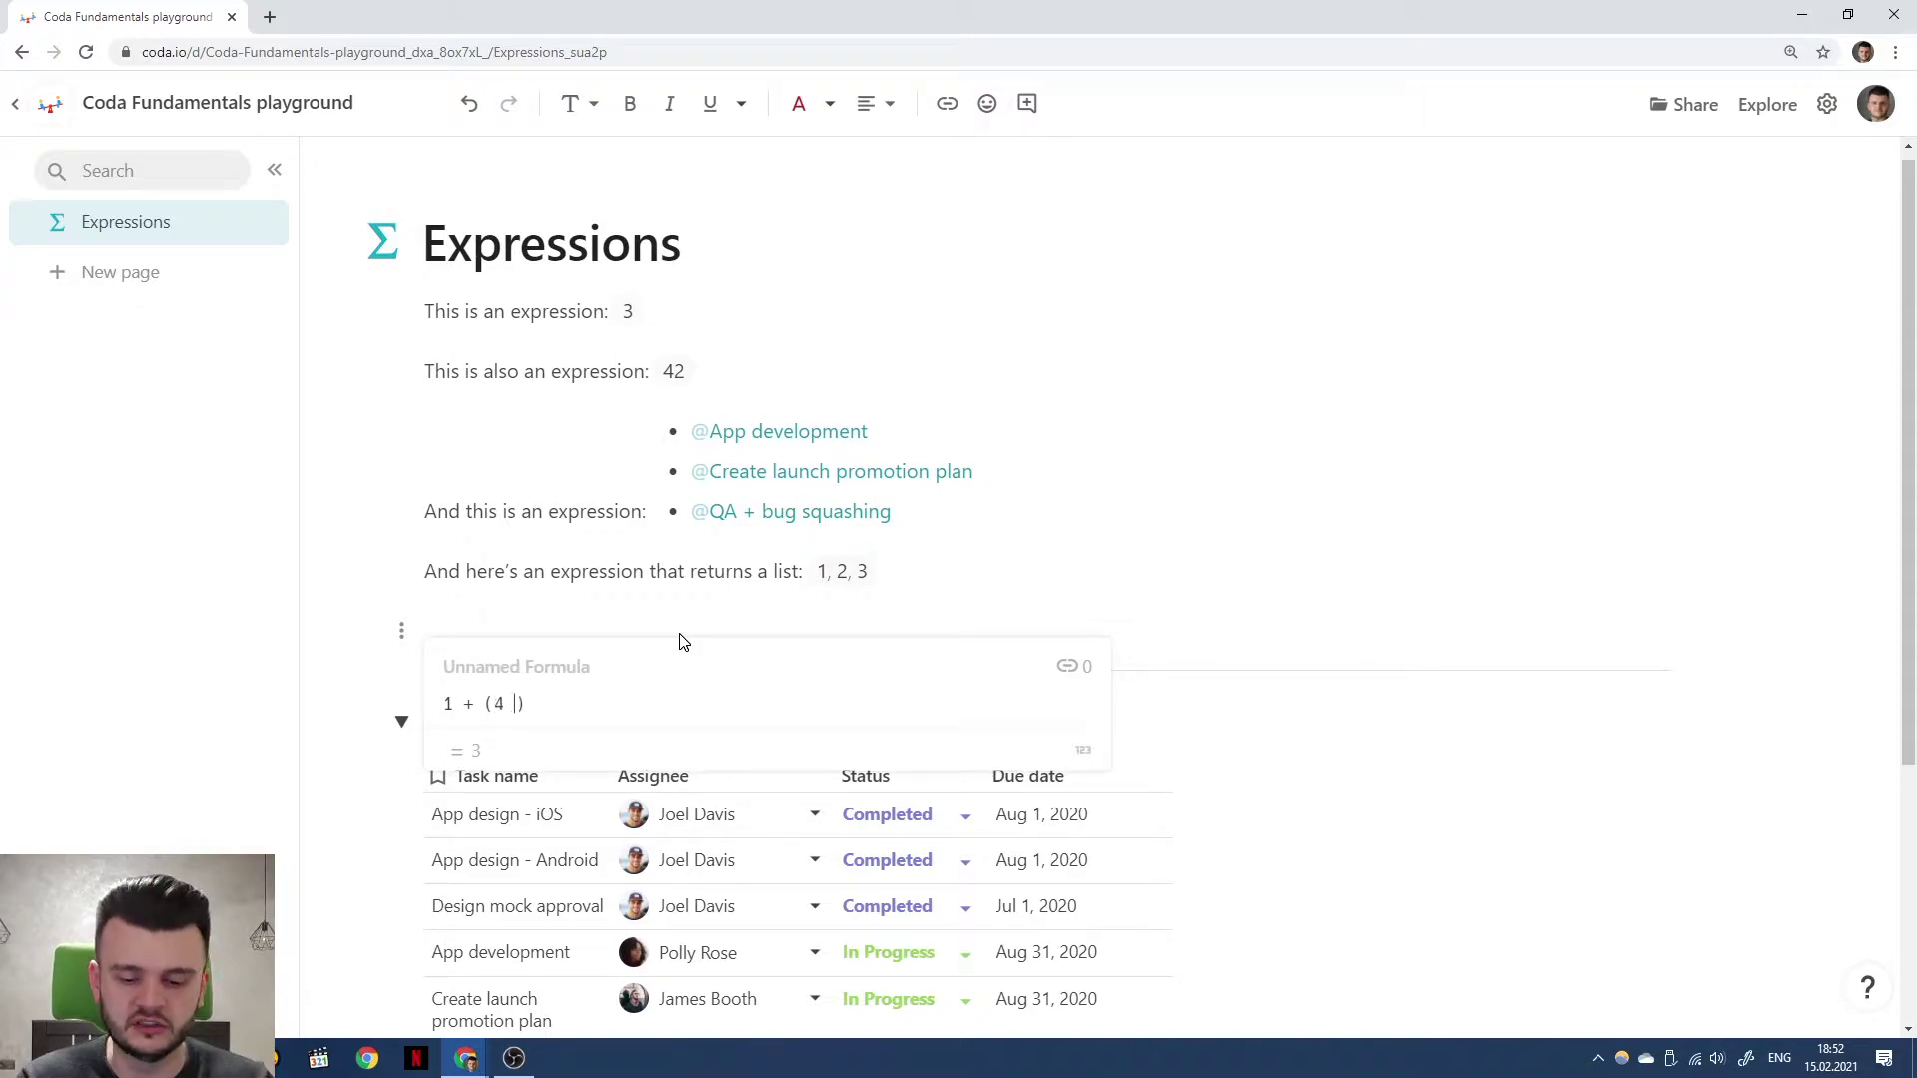
# Replace the parenthesised part of the formula with a row count so that it reads 1 + Tasks.Count().
pyautogui.press('BackSpace')
pyautogui.press('BackSpace')
pyautogui.press('BackSpace')
pyautogui.press('BackSpace')
pyautogui.press('BackSpace')
pyautogui.press('BackSpace')
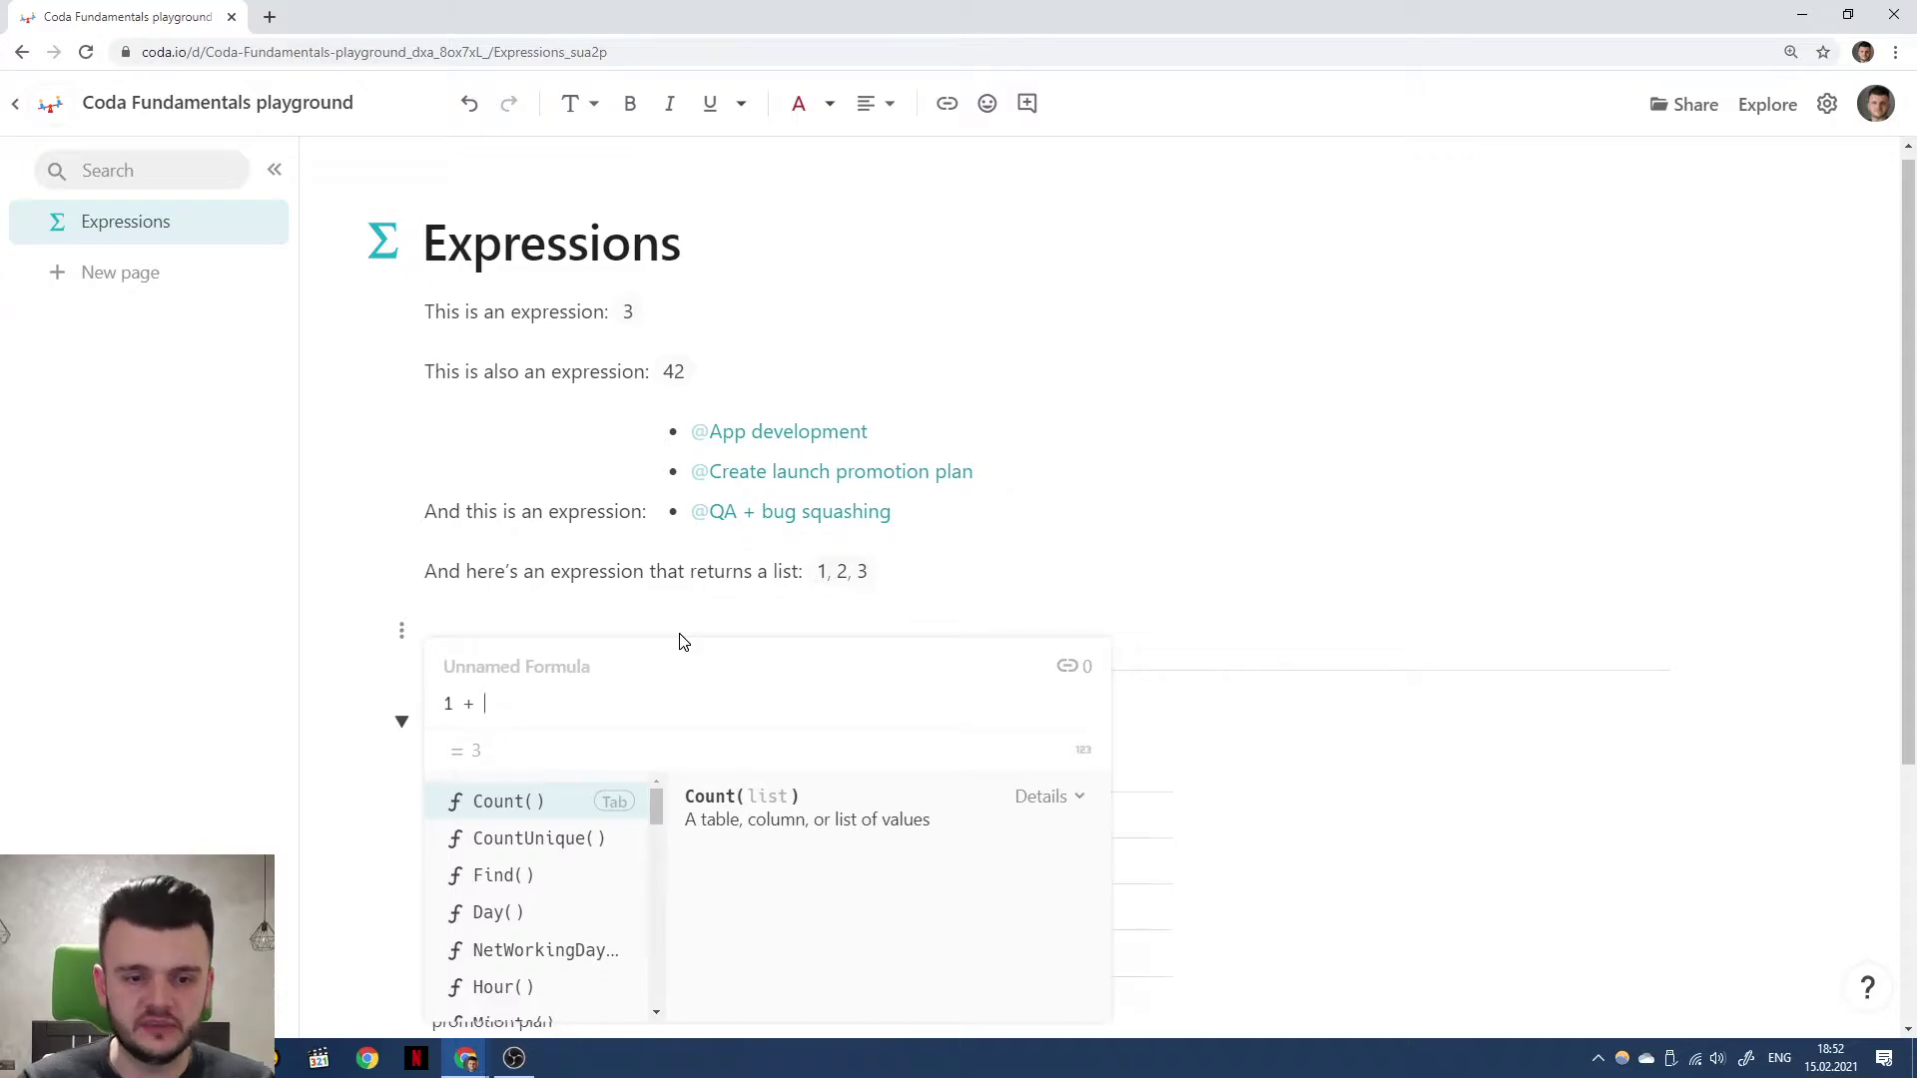
pyautogui.write('Tasks.Count(')
pyautogui.press('Tab')
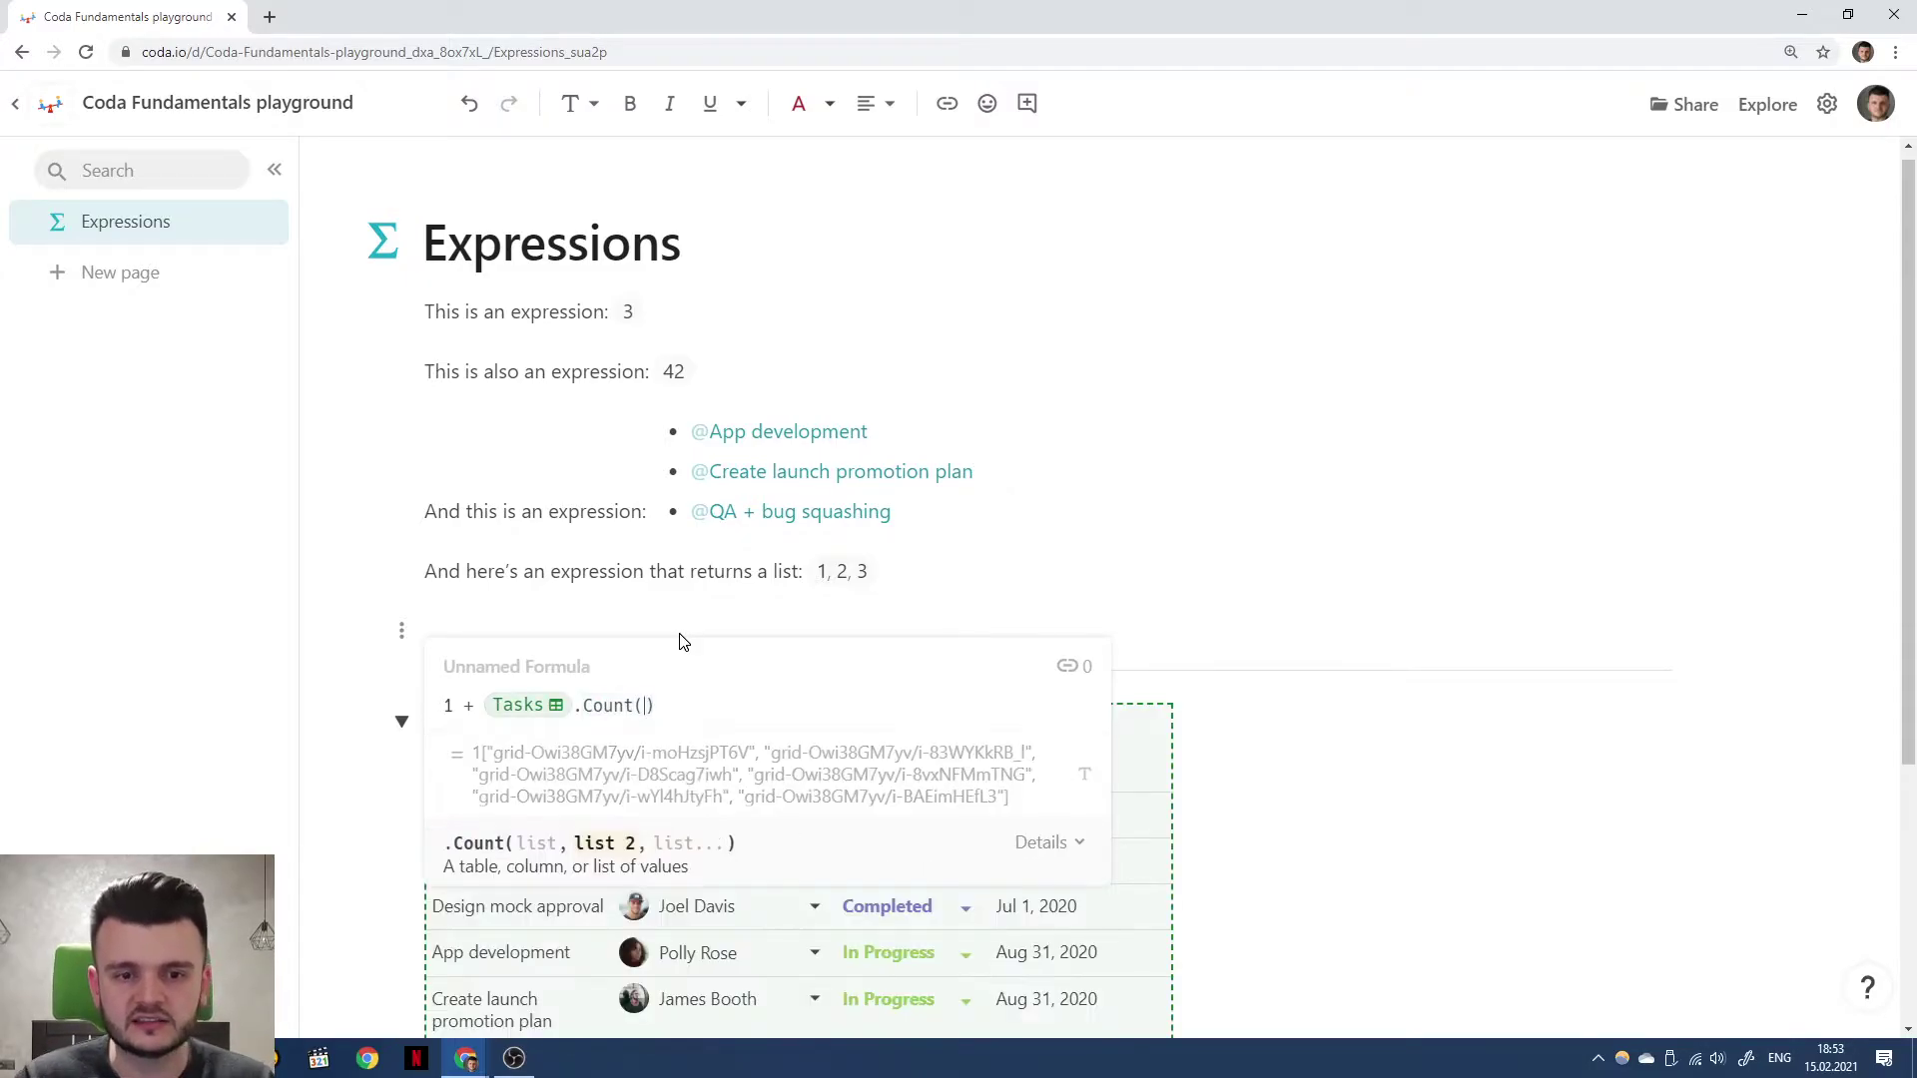
# Replace the Tasks.Count() part of the formula with the number 6 so that it reads 1 + 6.
pyautogui.press('Right')
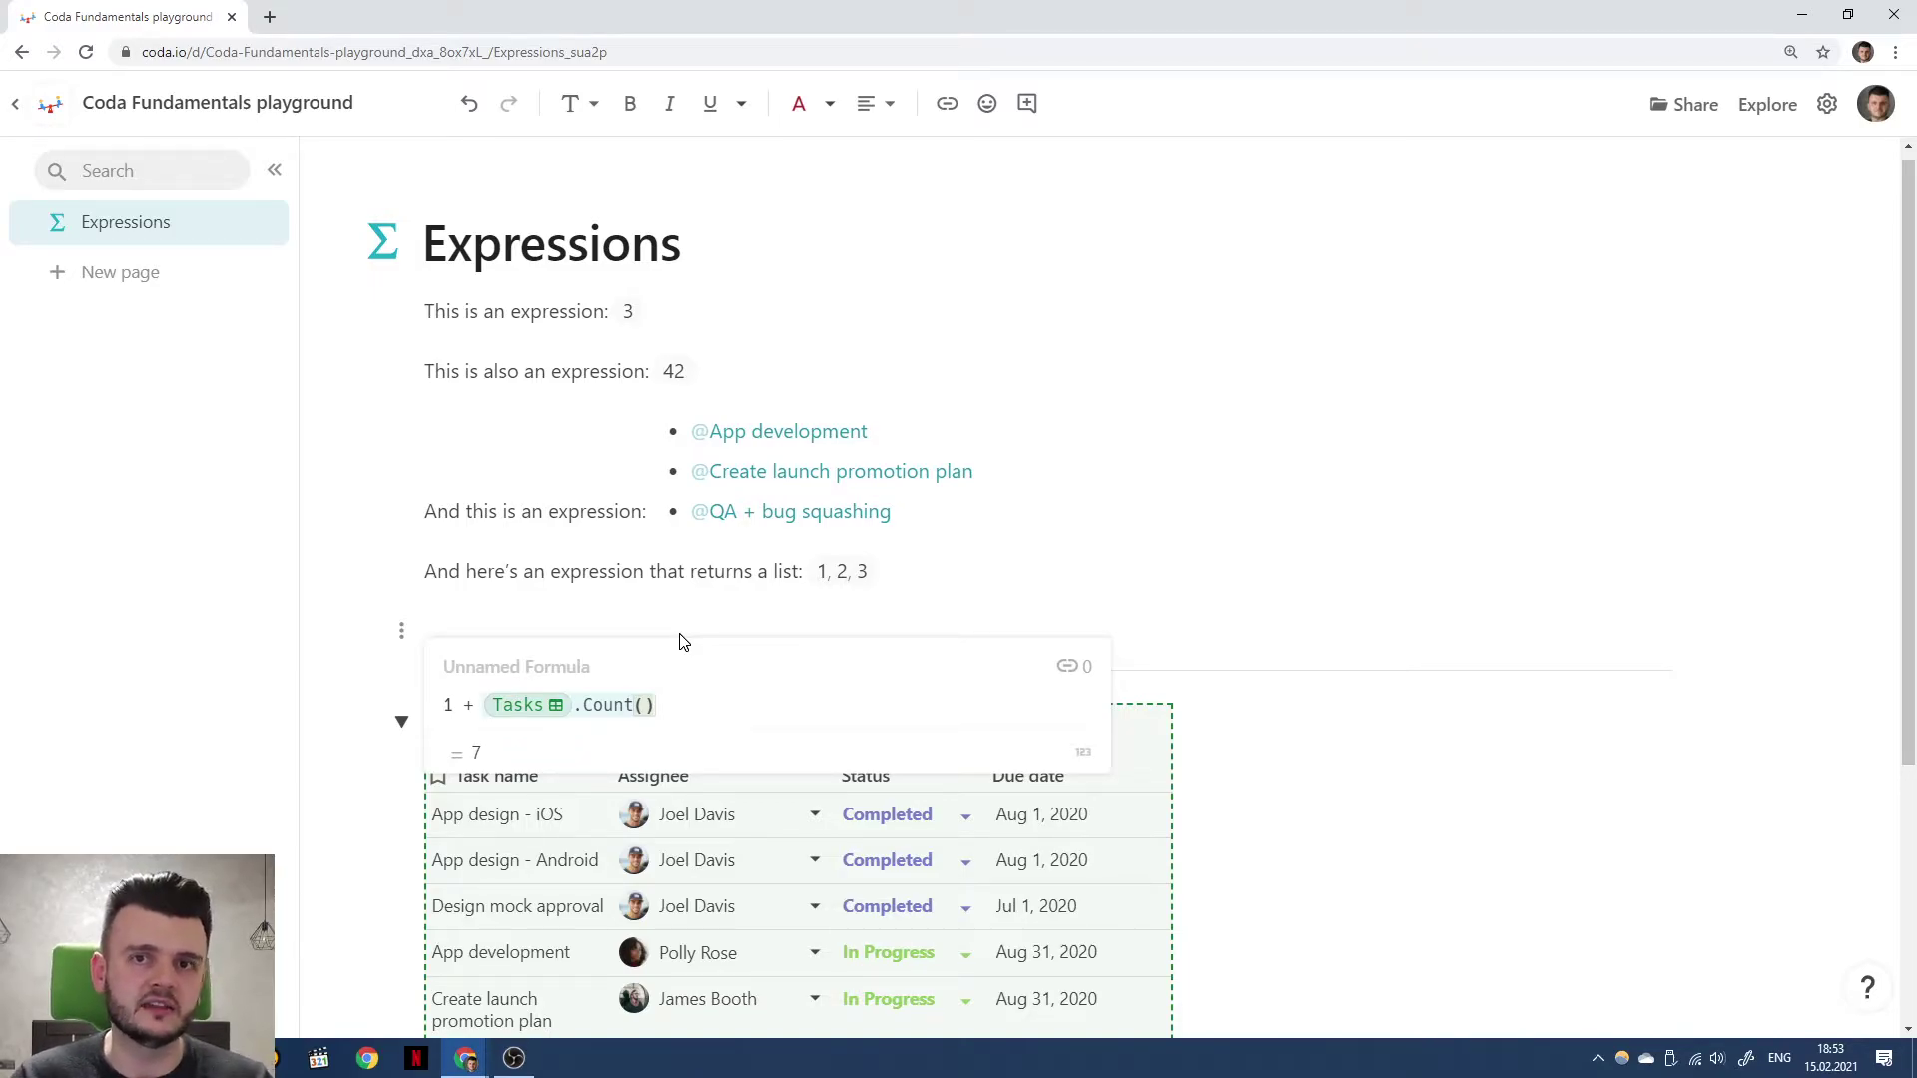
pyautogui.press('Left')
pyautogui.press('Right')
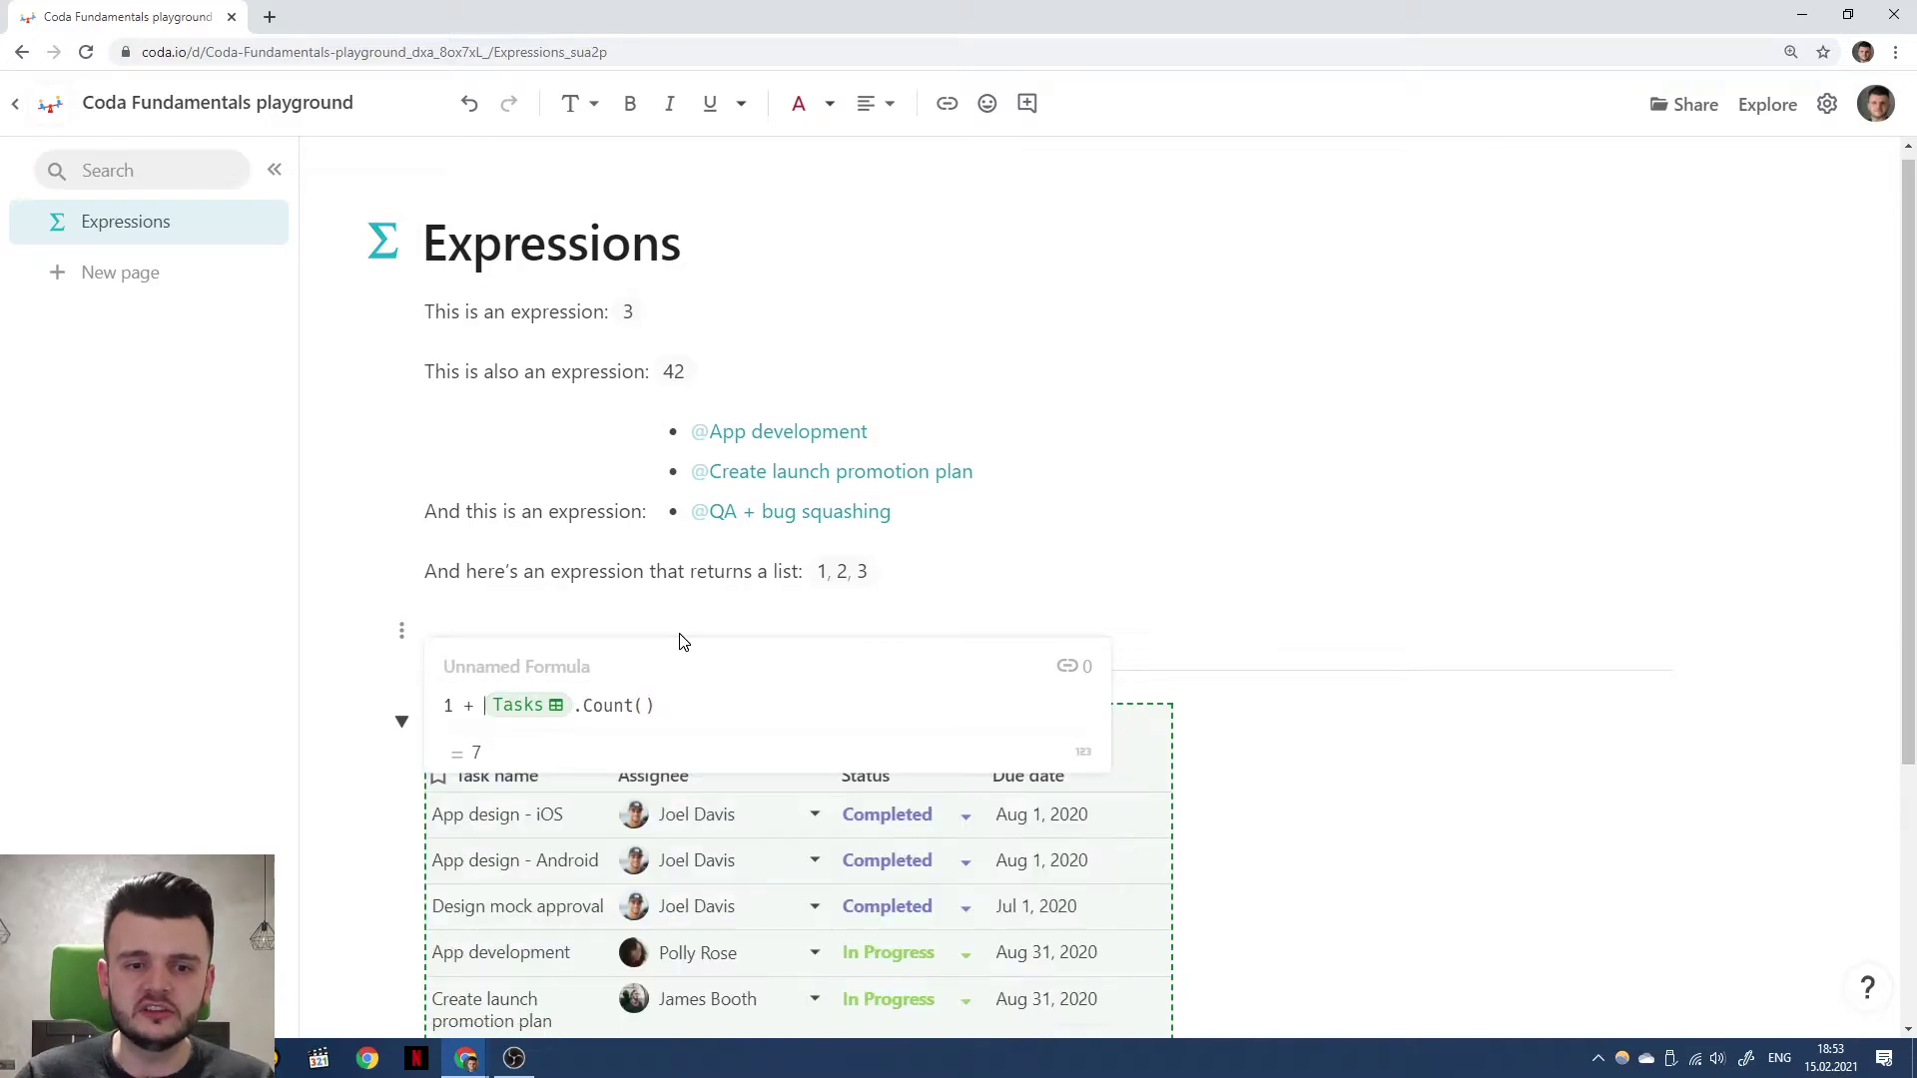
pyautogui.press('BackSpace')
pyautogui.press('BackSpace')
pyautogui.press('BackSpace')
pyautogui.press('BackSpace')
pyautogui.press('BackSpace')
pyautogui.press('BackSpace')
pyautogui.press('BackSpace')
pyautogui.press('BackSpace')
pyautogui.press('BackSpace')
pyautogui.write('6')
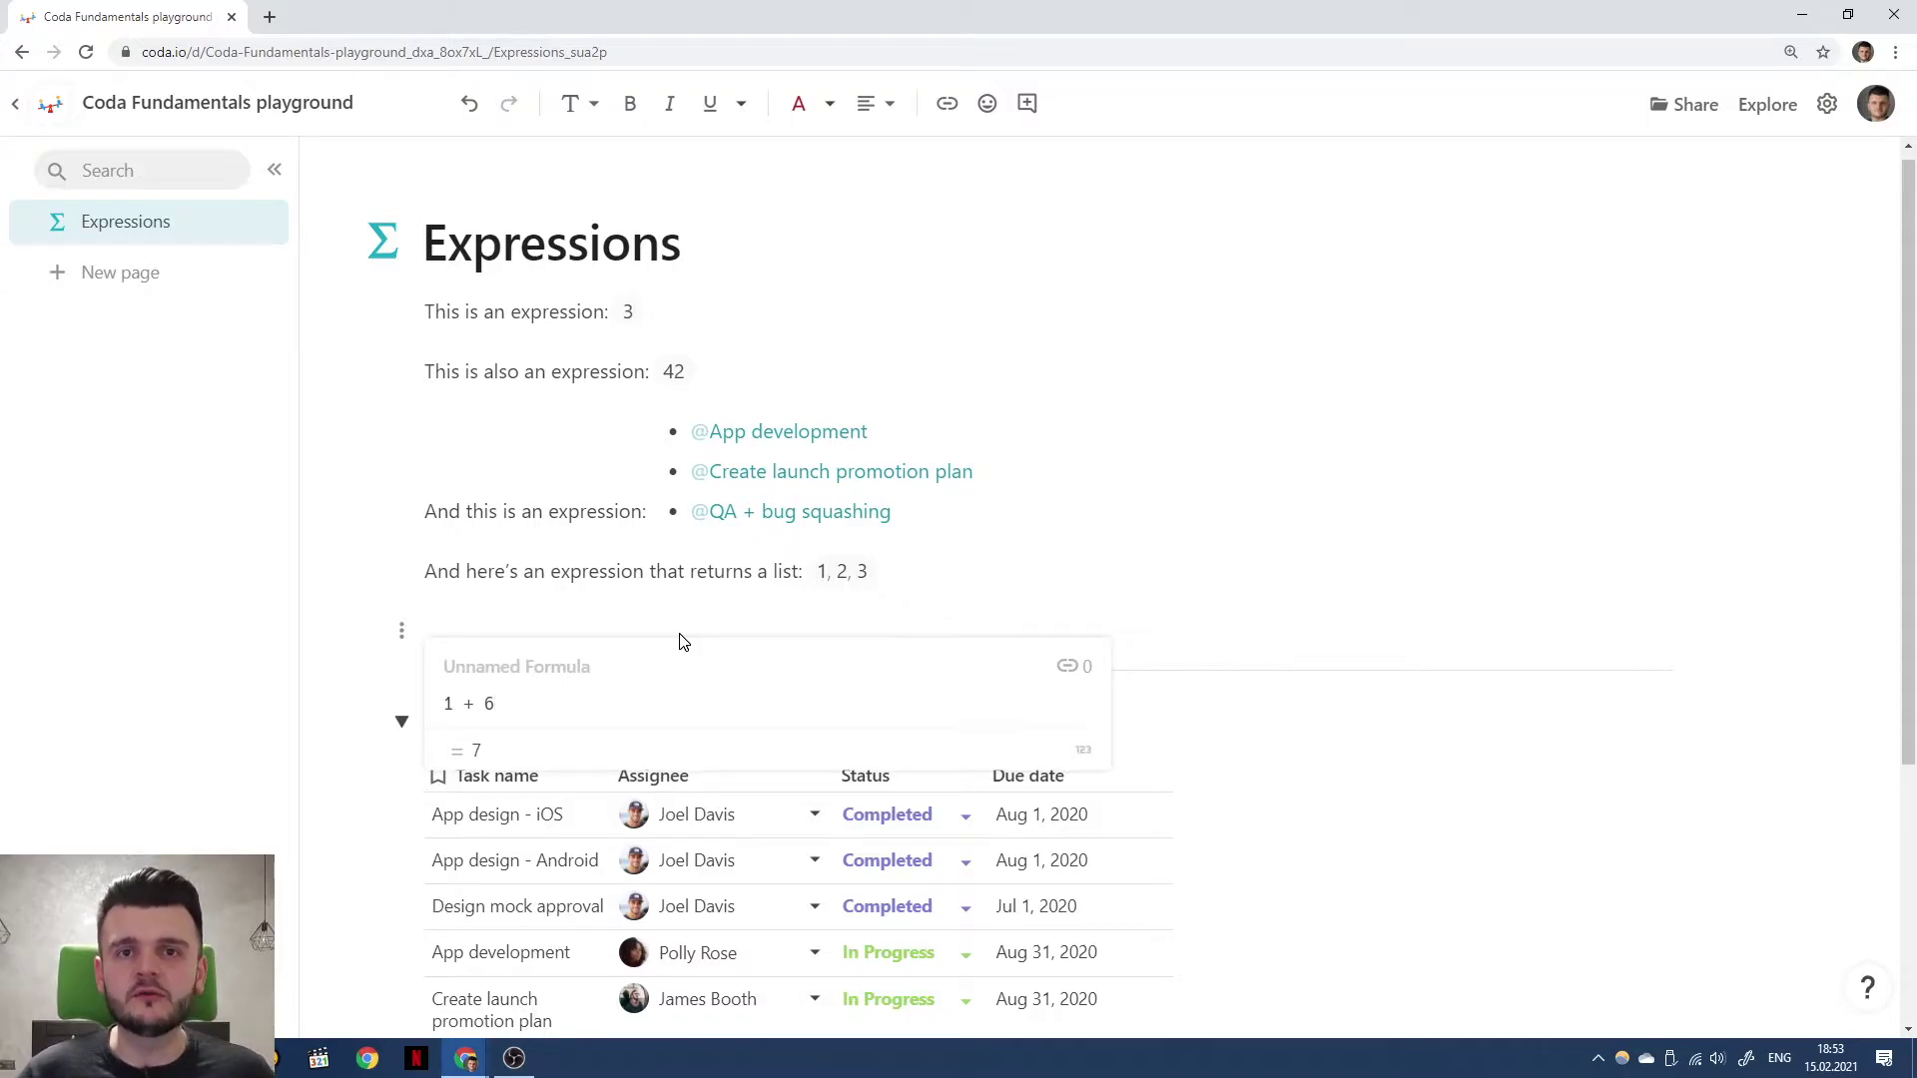
# Clear the formula and start a new one with the Tasks table and an empty Filter() call.
pyautogui.hotkey('ctrl', 'a')
pyautogui.press('BackSpace')
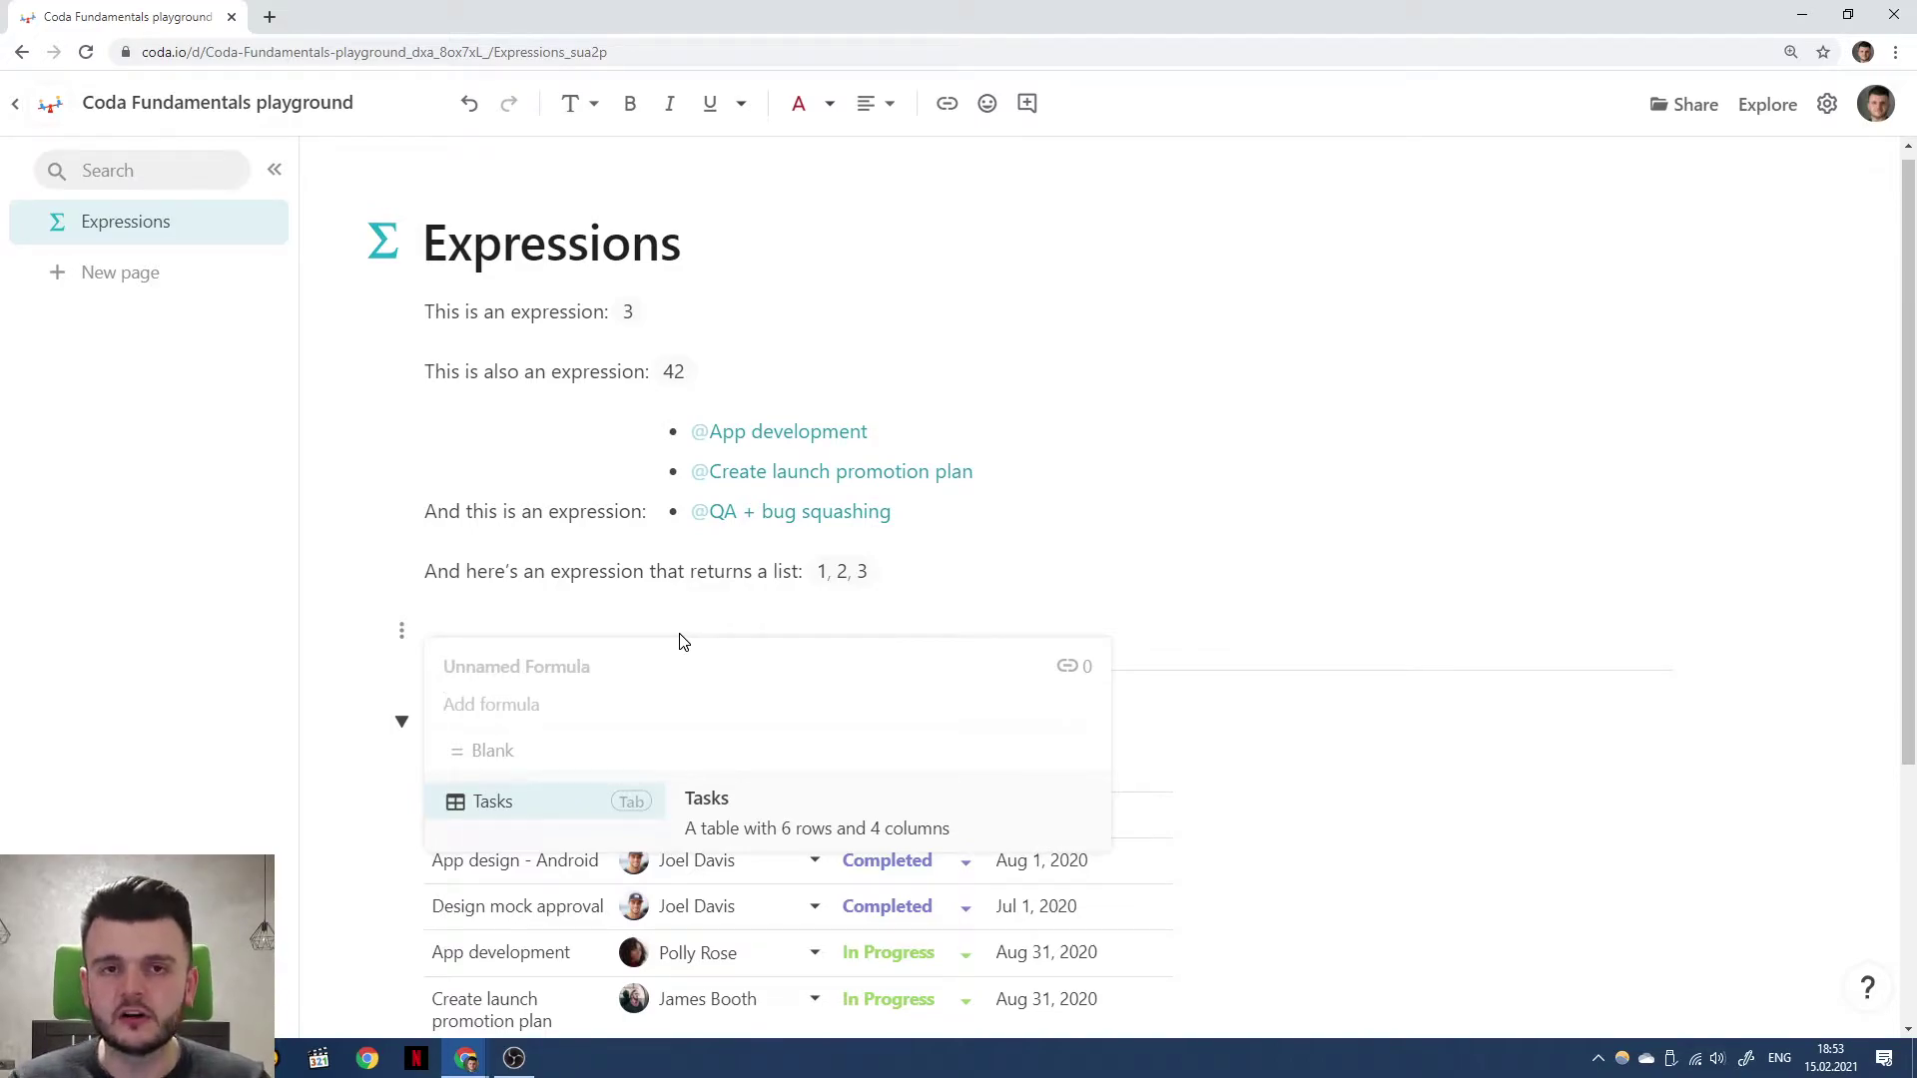
pyautogui.press('Tab')
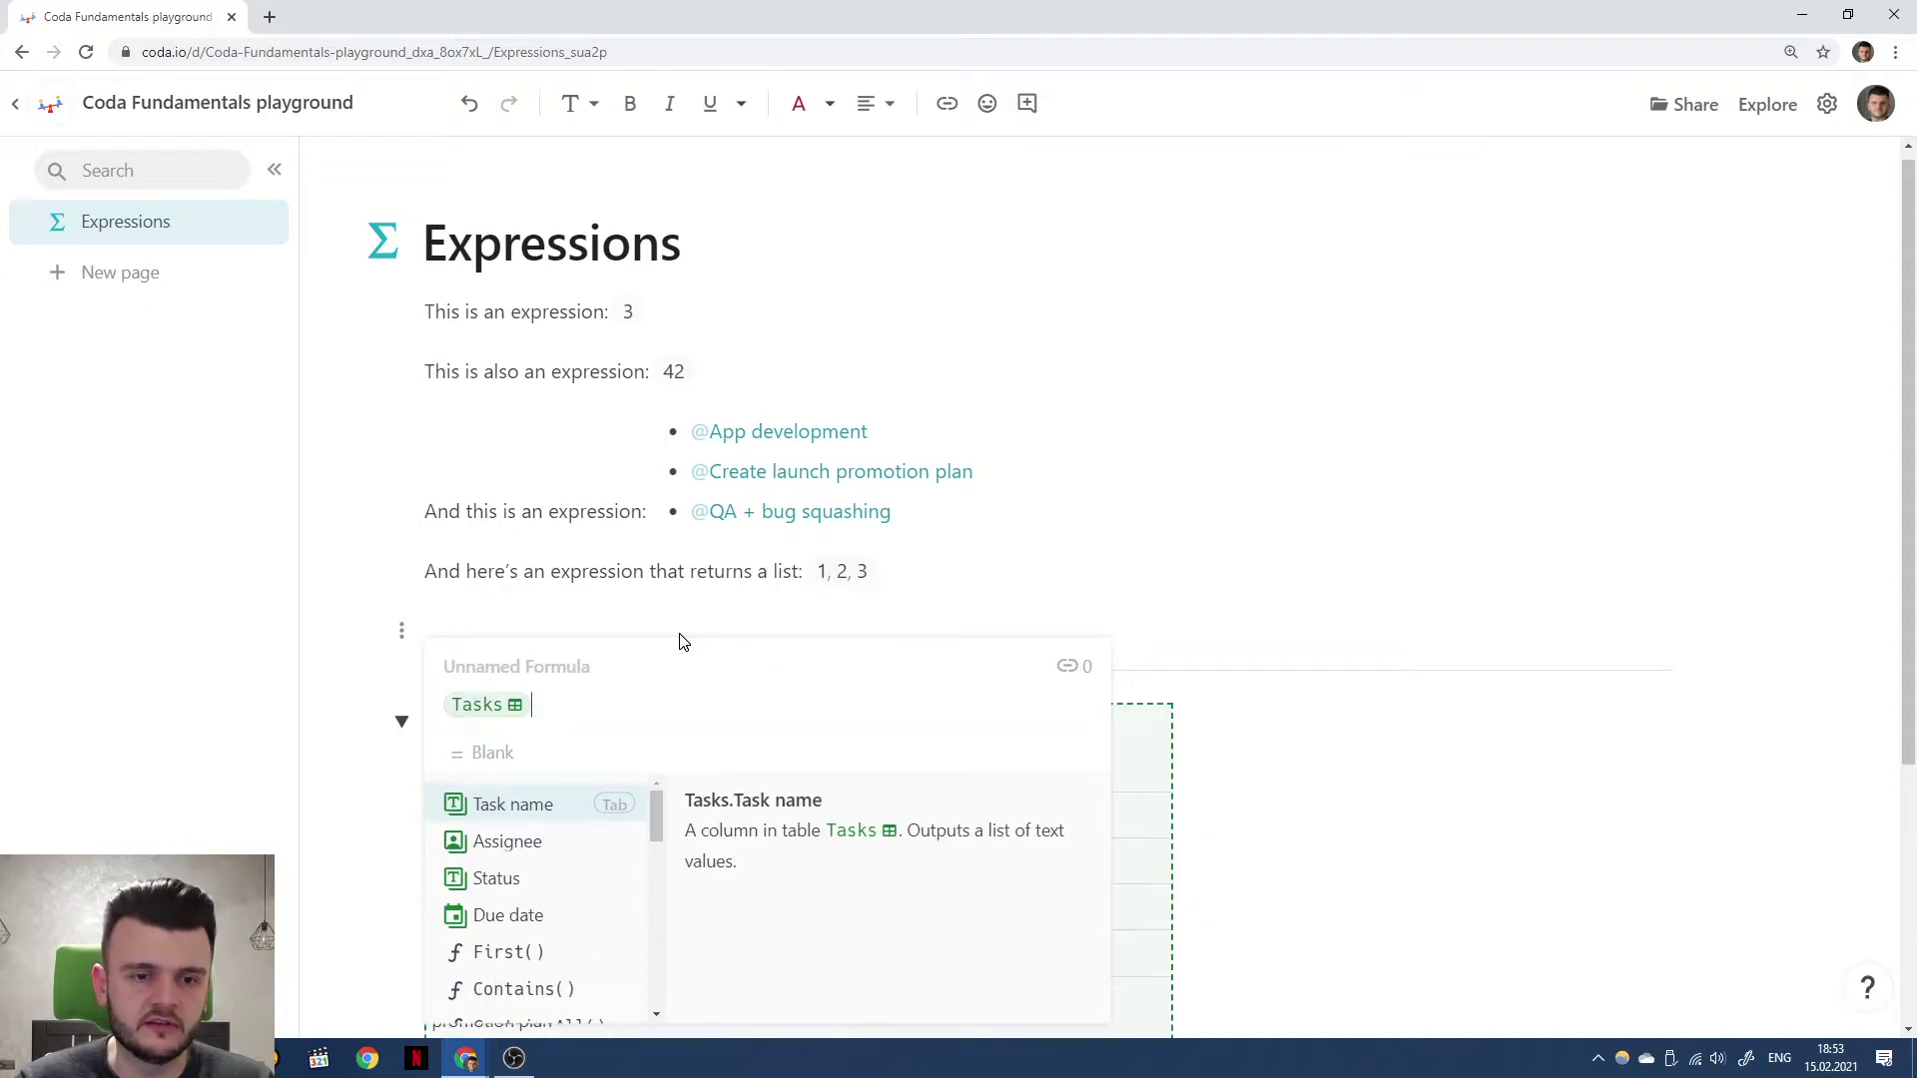
pyautogui.write('.Filter(')
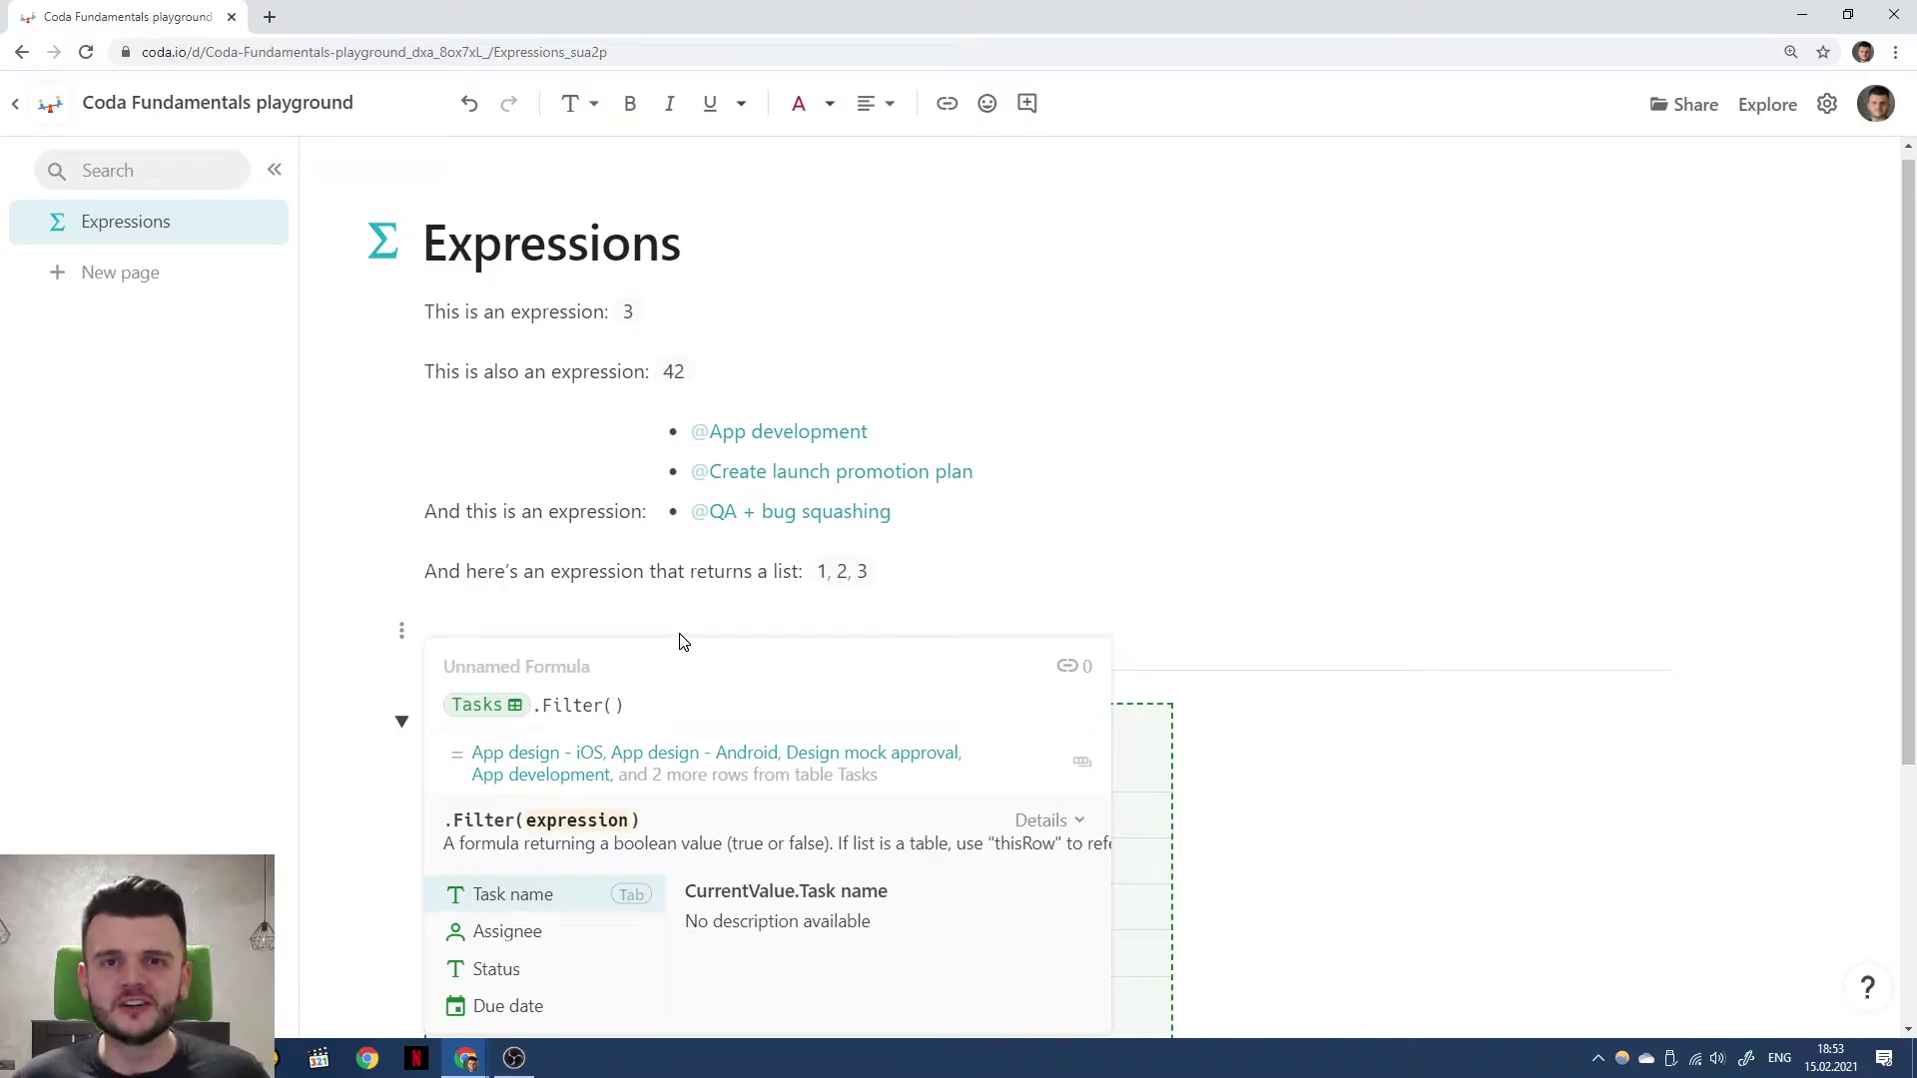
pyautogui.press('Escape')
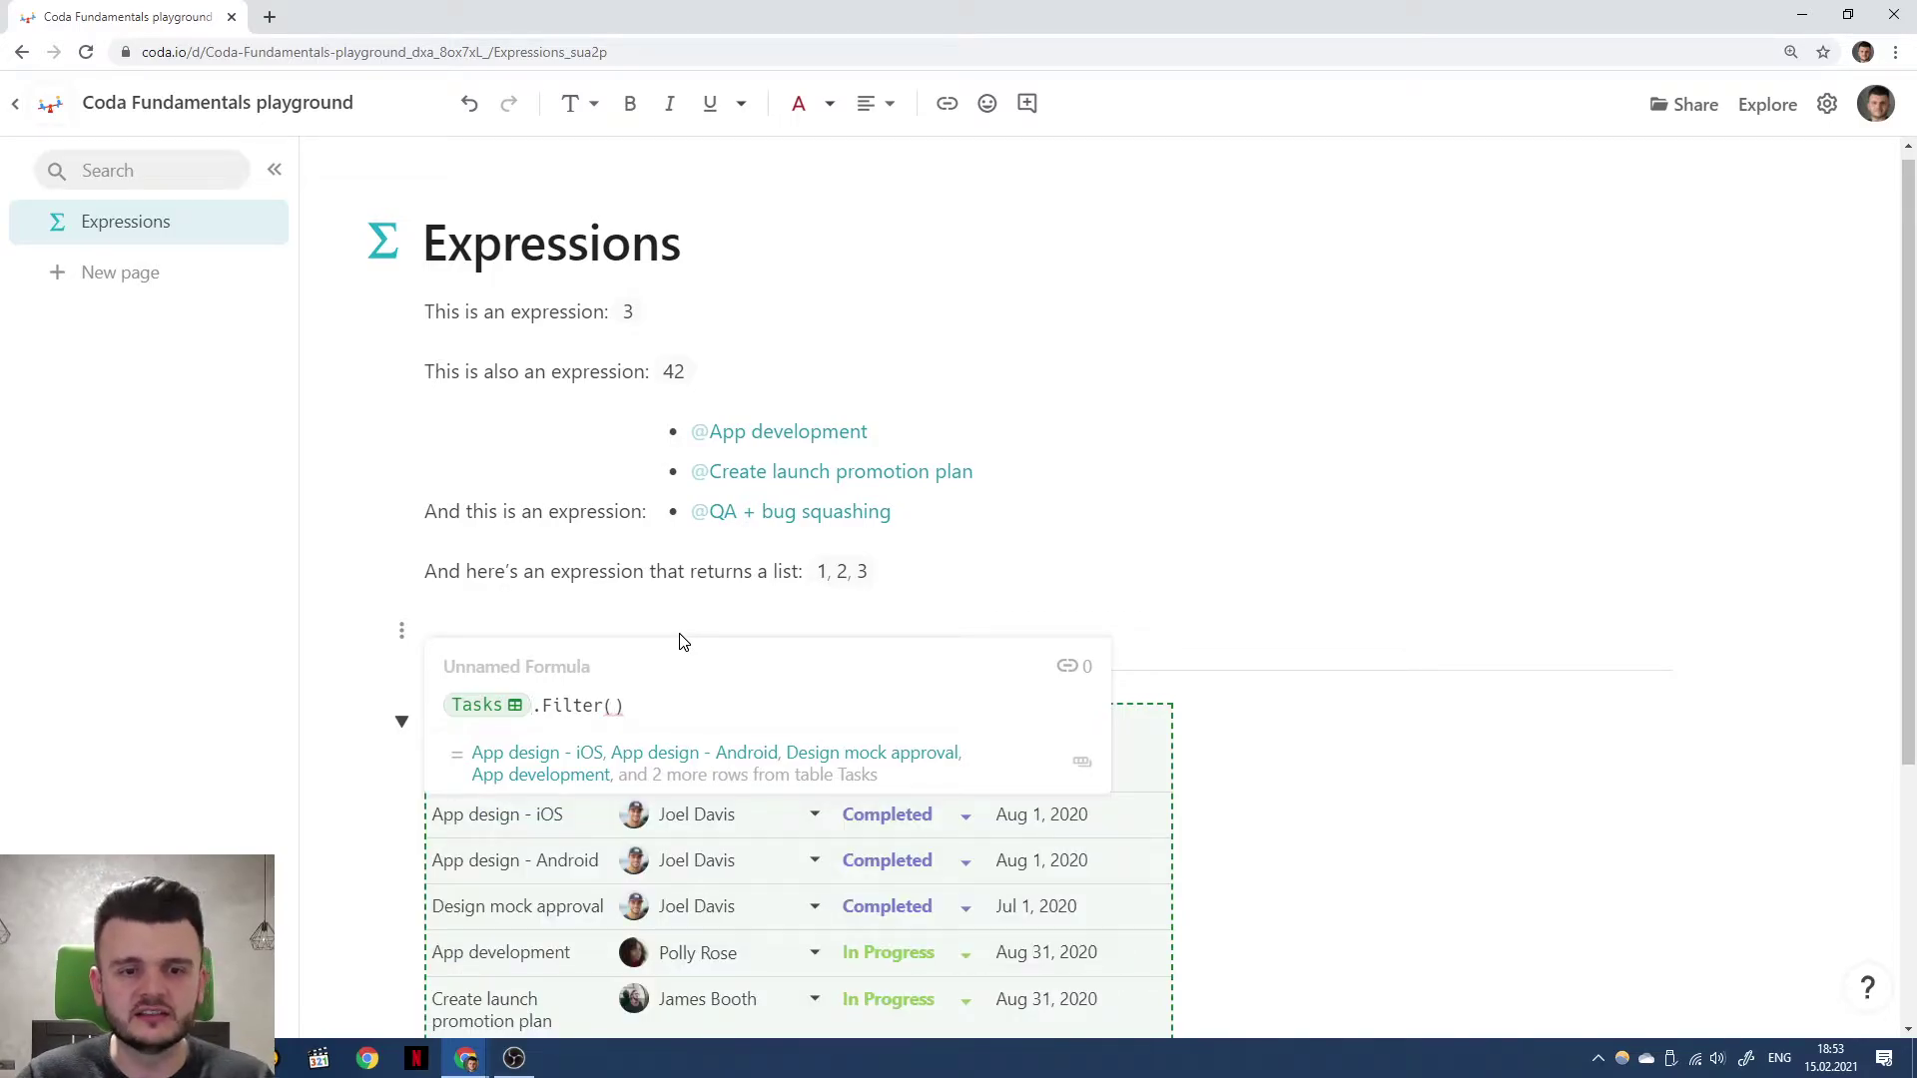
pyautogui.press('Left')
pyautogui.press('Right')
pyautogui.press('Right')
pyautogui.press('Right')
pyautogui.press('Right')
pyautogui.press('Right')
pyautogui.press('Right')
pyautogui.press('Right')
pyautogui.press('Right')
pyautogui.press('Right')
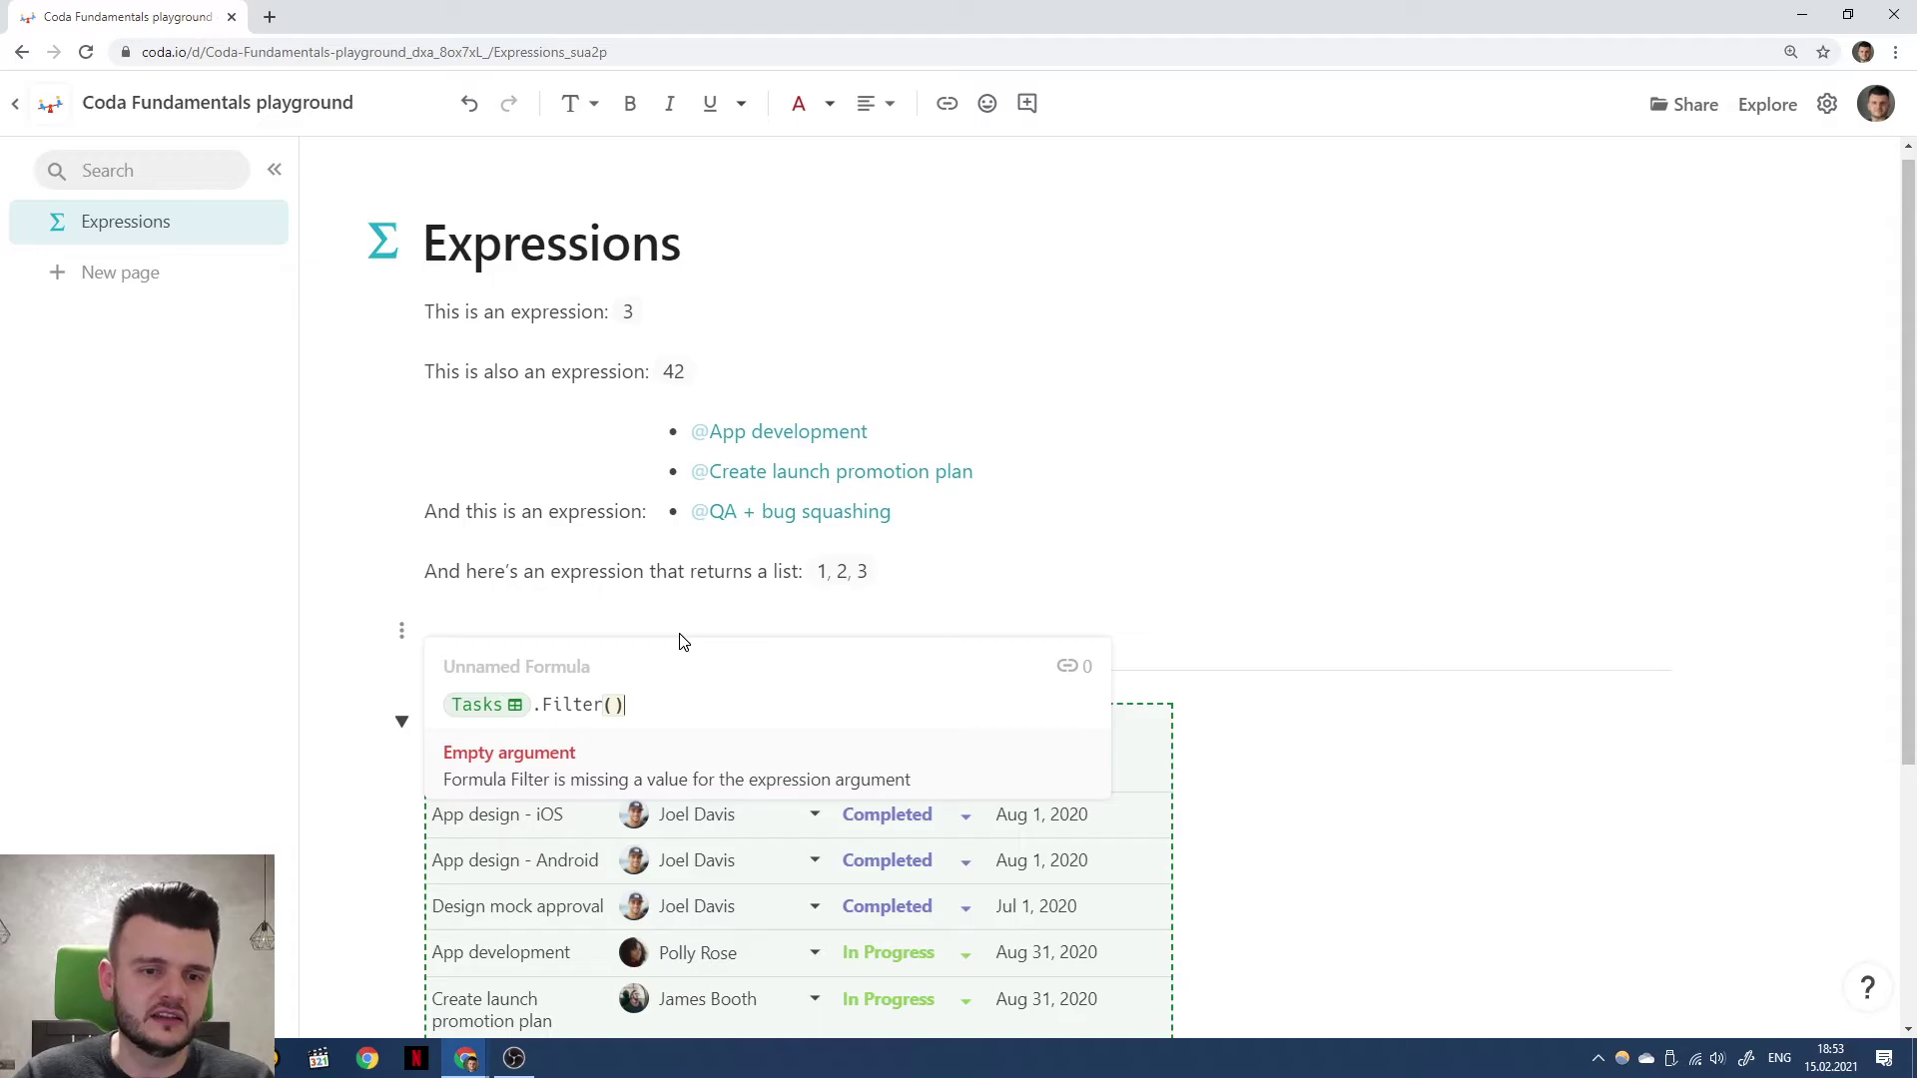
# Enter the filter condition CurrentValue.Status = "Completed" inside the parentheses of Tasks.Filter().
pyautogui.write('cu')
pyautogui.press('Tab')
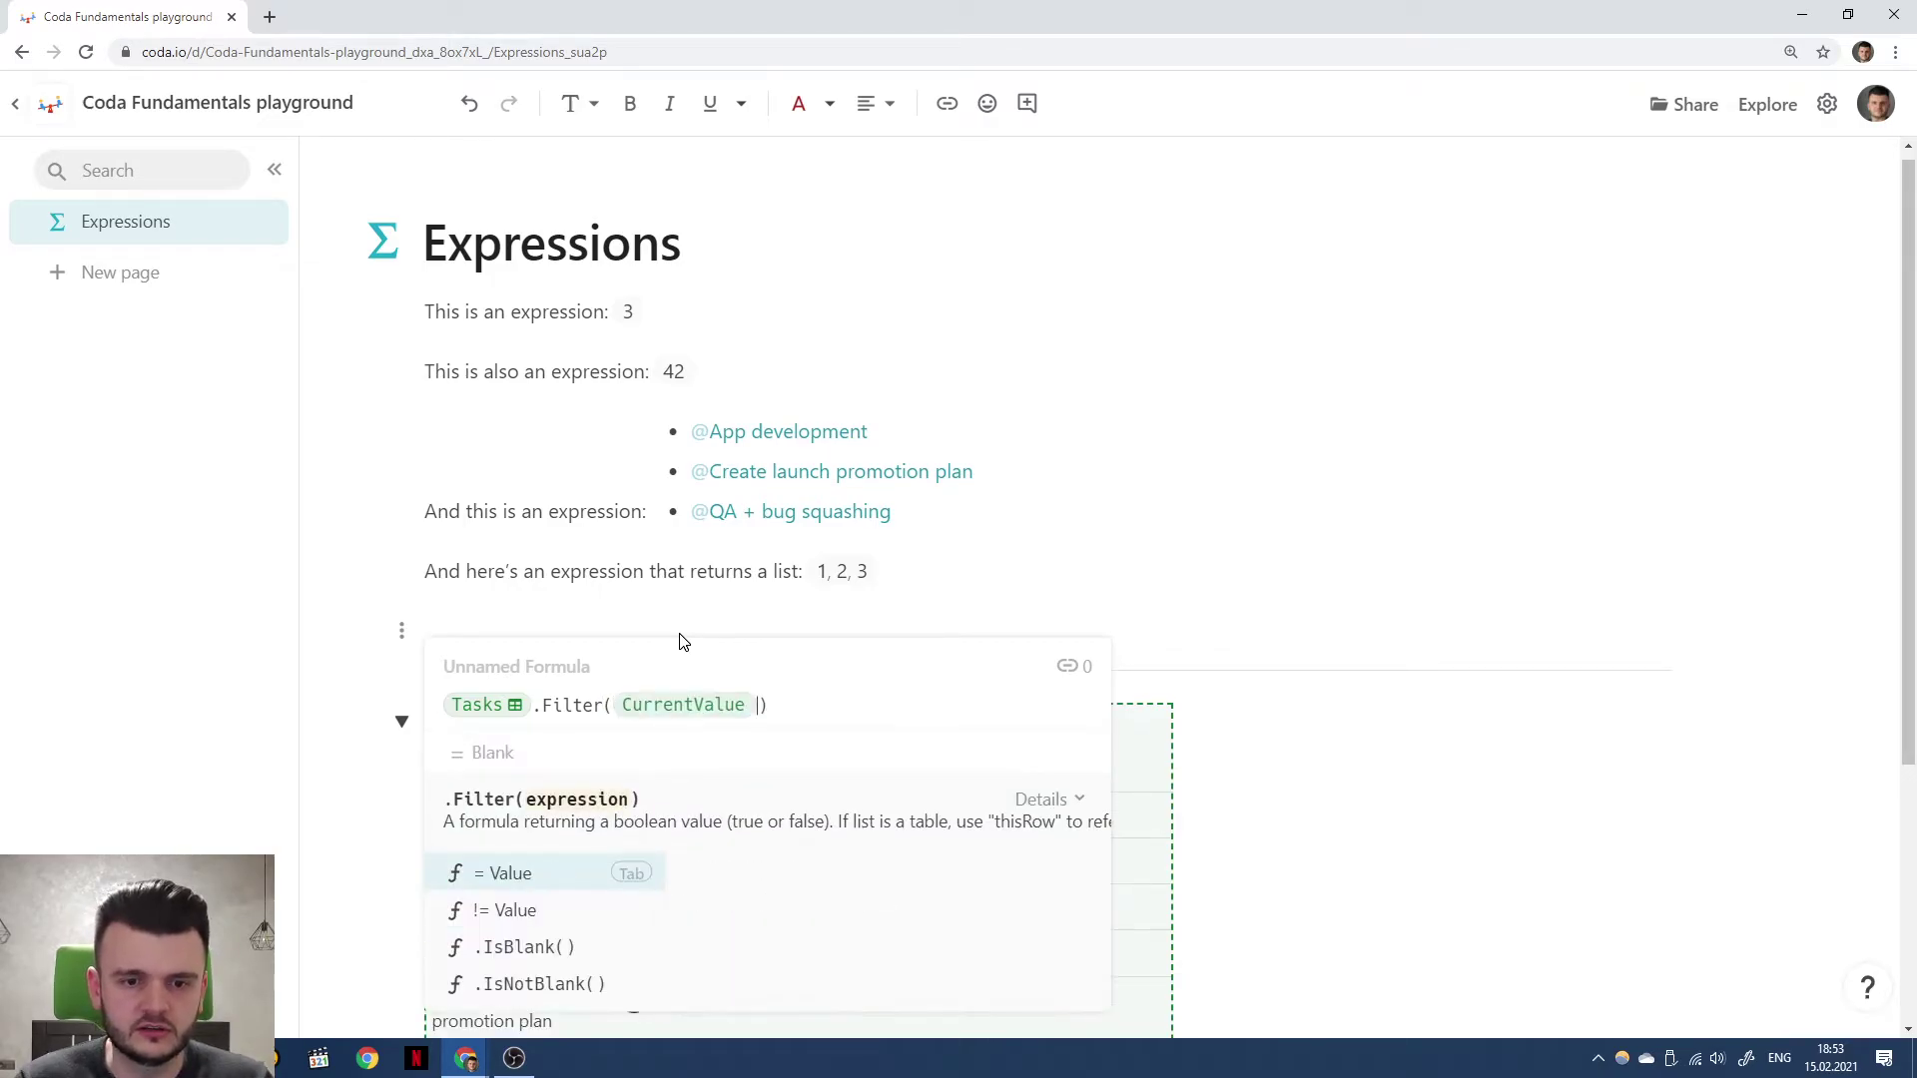
pyautogui.write('.')
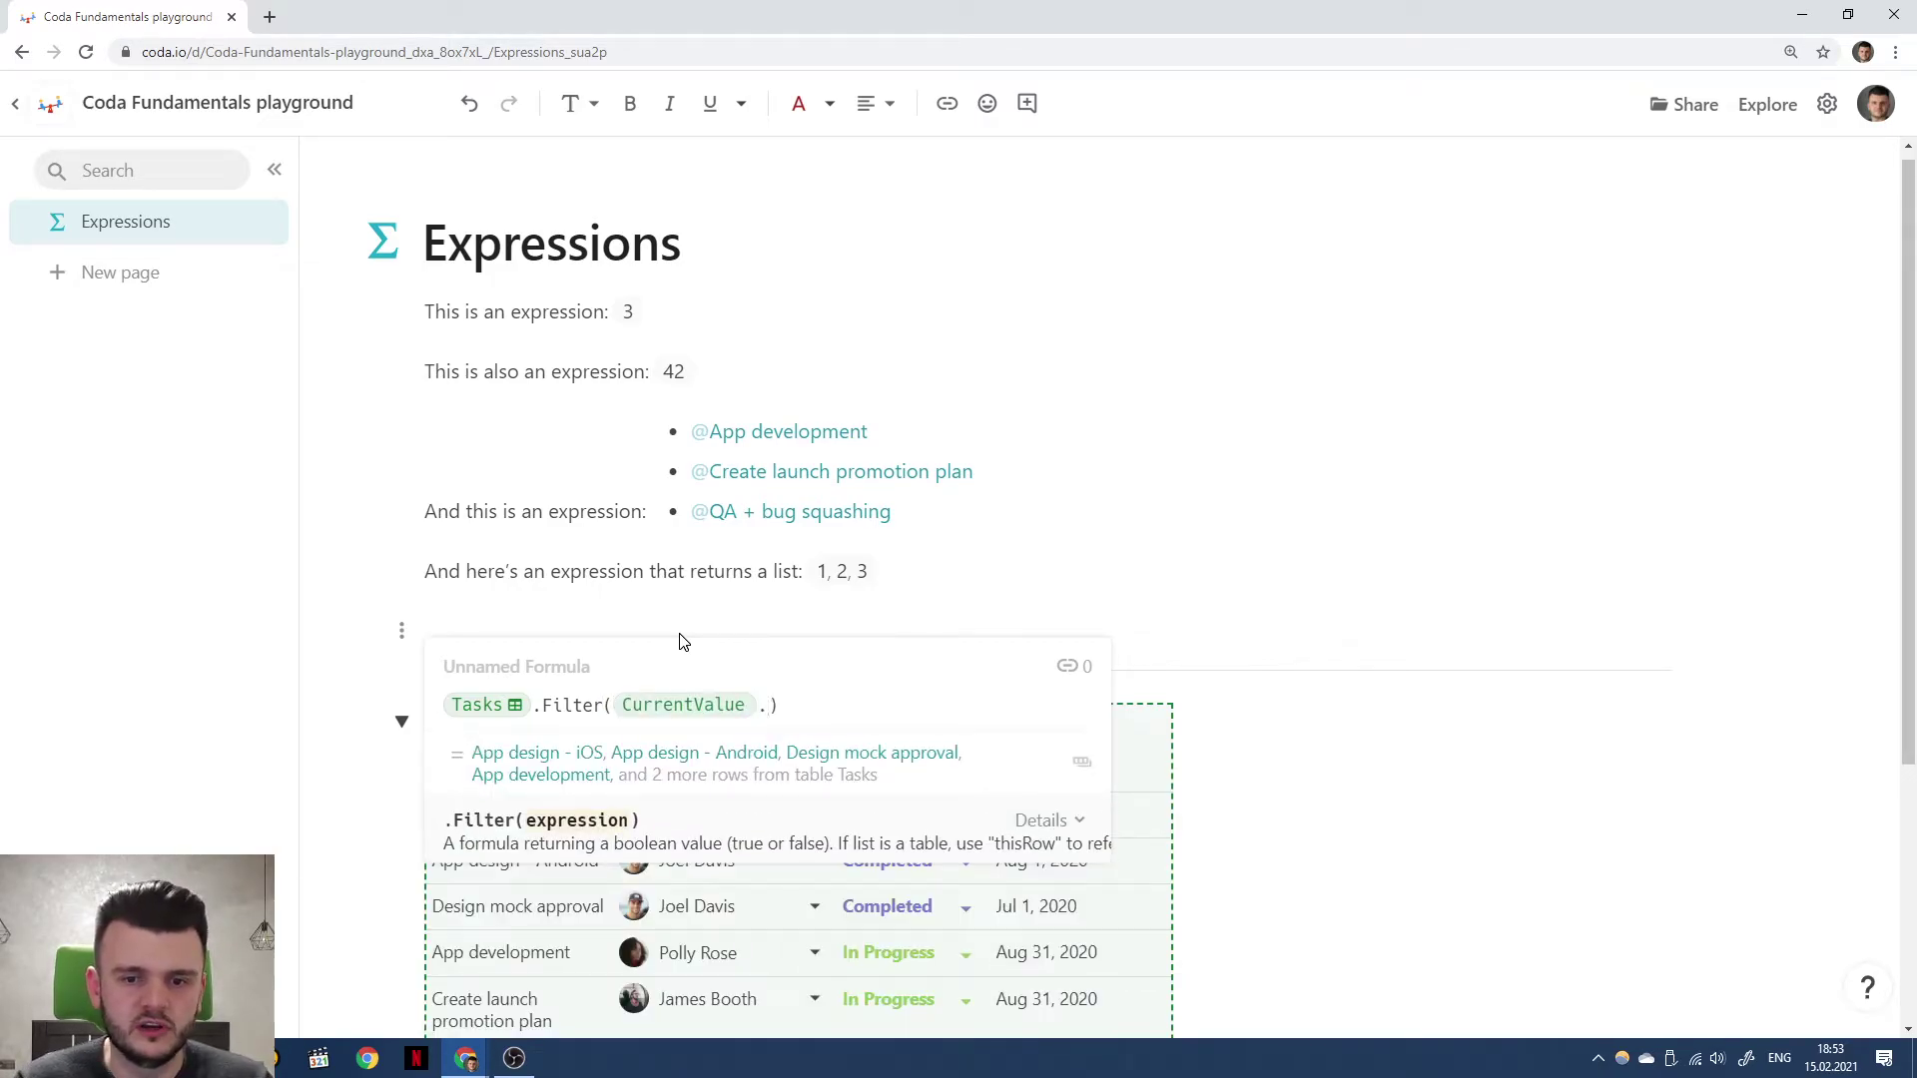
pyautogui.write('st')
pyautogui.press('Tab')
pyautogui.write('=')
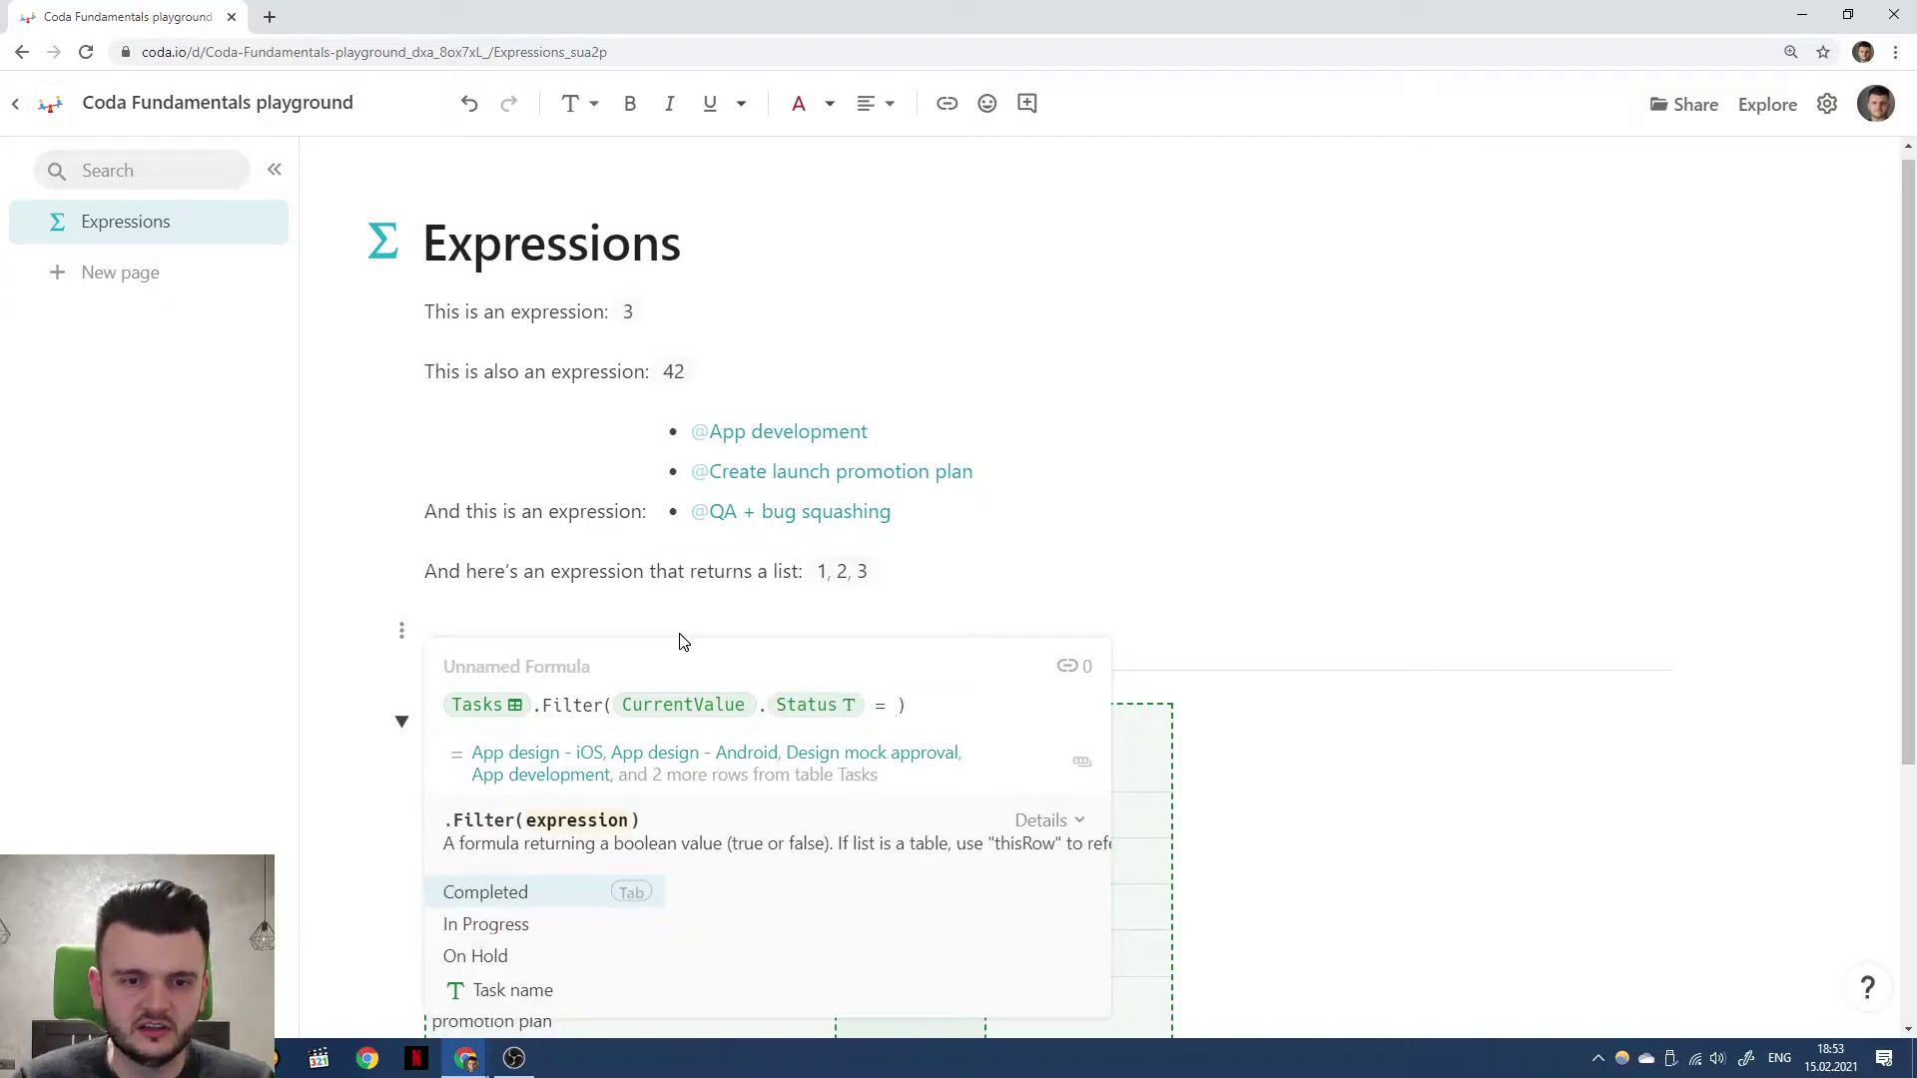
pyautogui.press('Tab')
pyautogui.press('Left')
pyautogui.press('End')
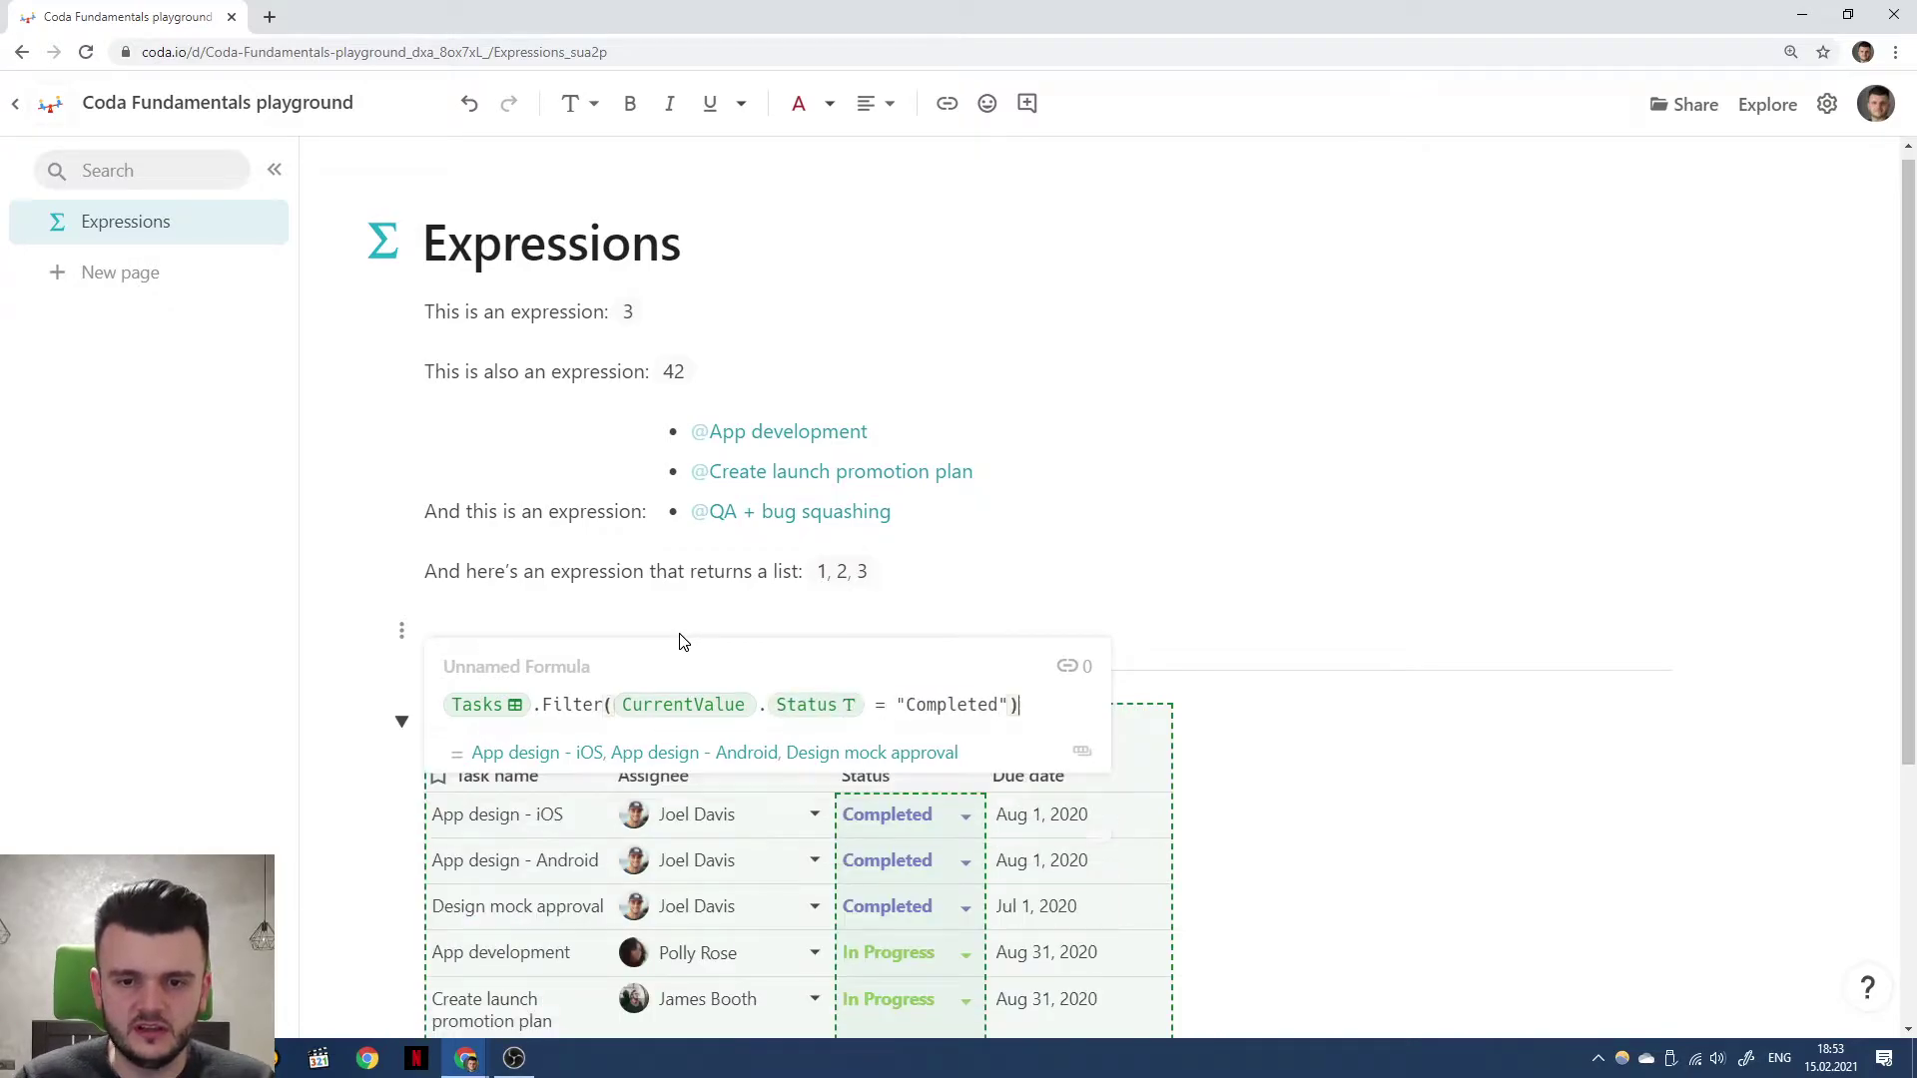
# Append .Count() to the filtered Tasks expression to count the completed tasks.
pyautogui.write('.C')
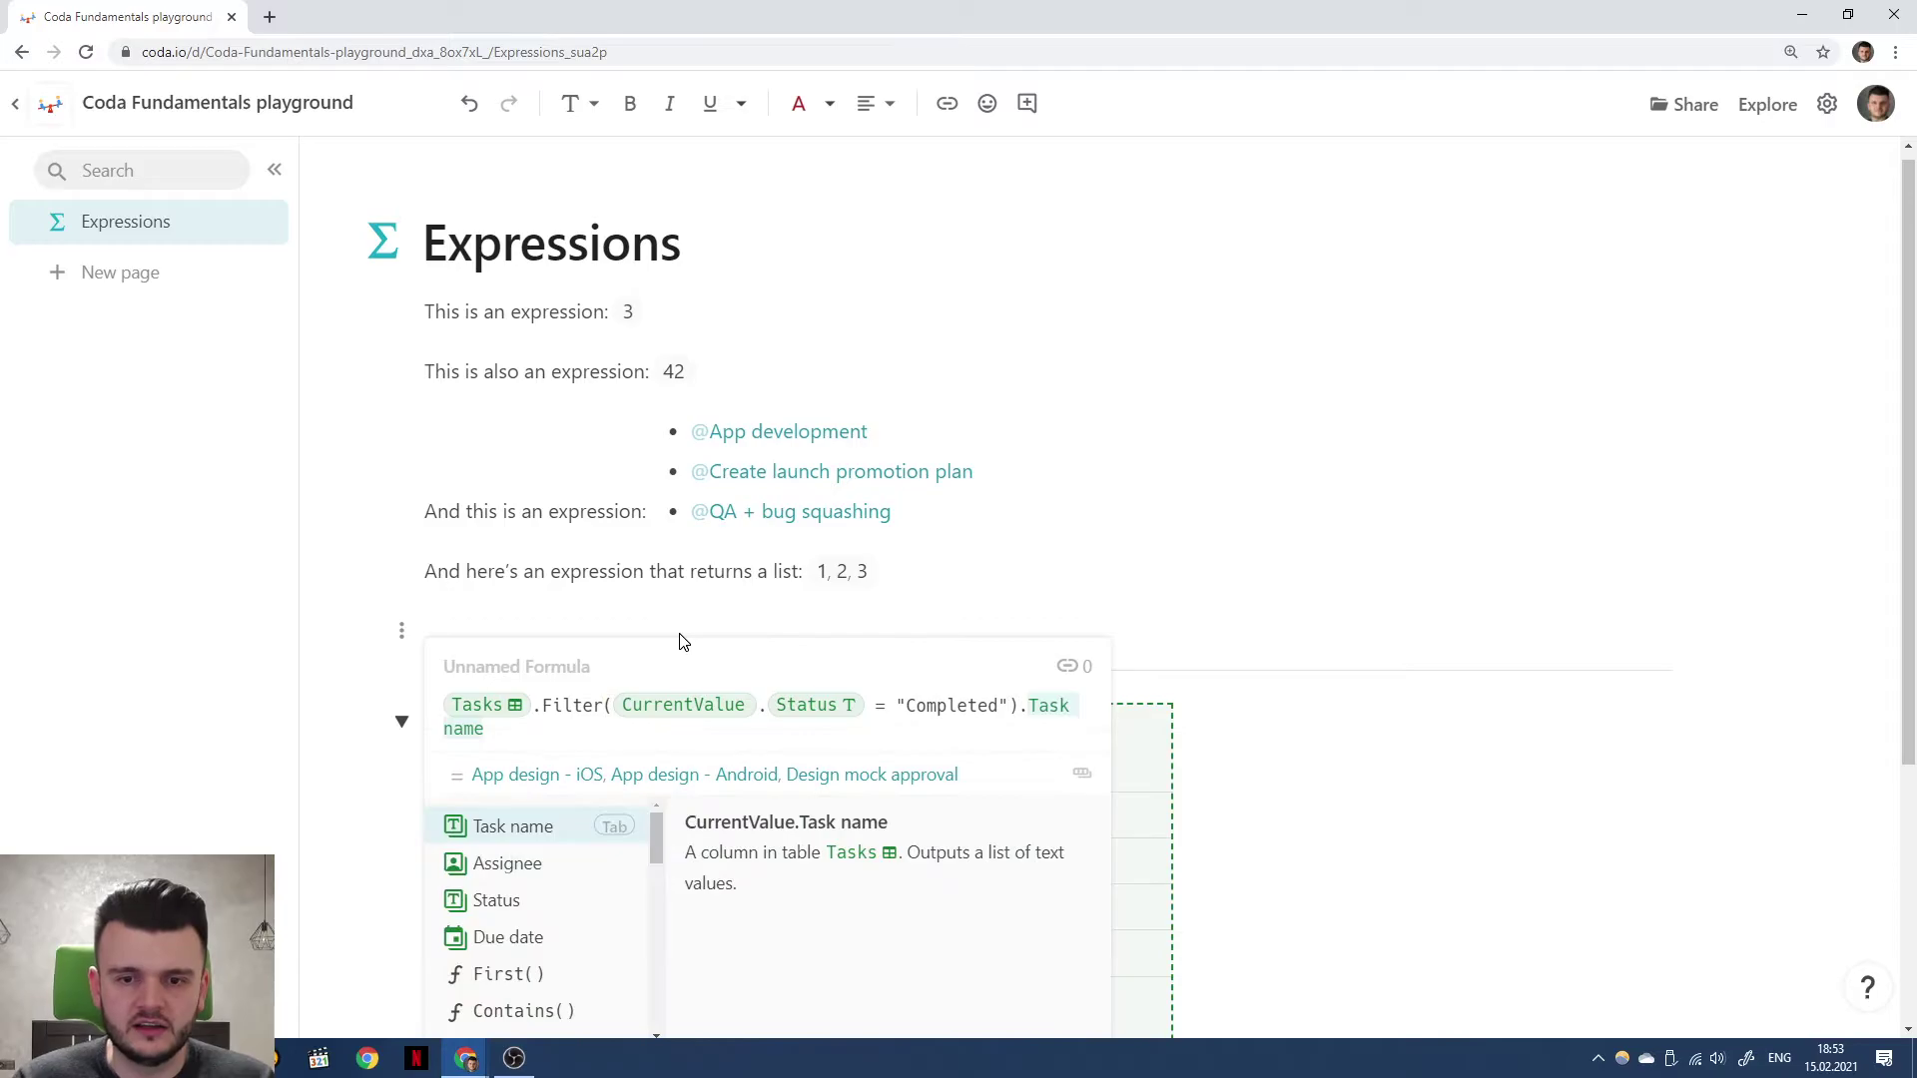
pyautogui.write('ount(')
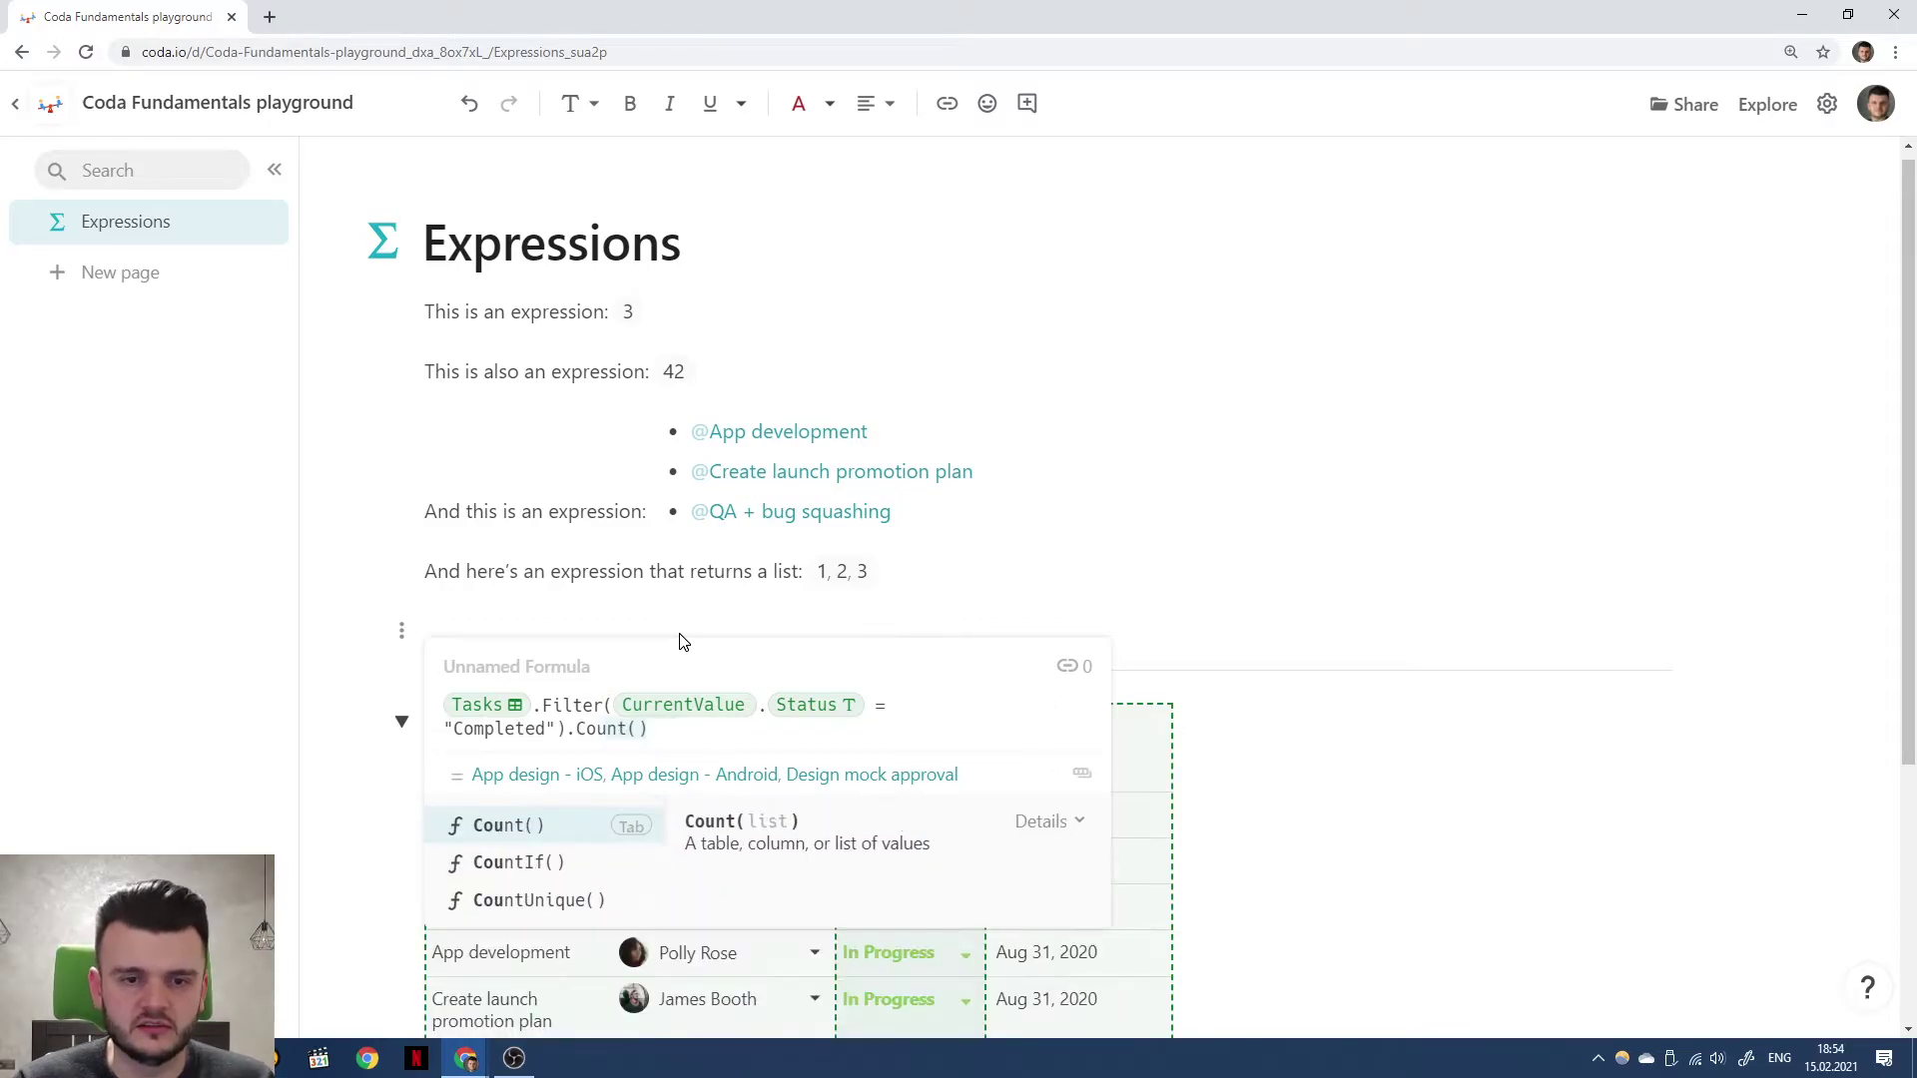
pyautogui.press('Tab')
pyautogui.press('End')
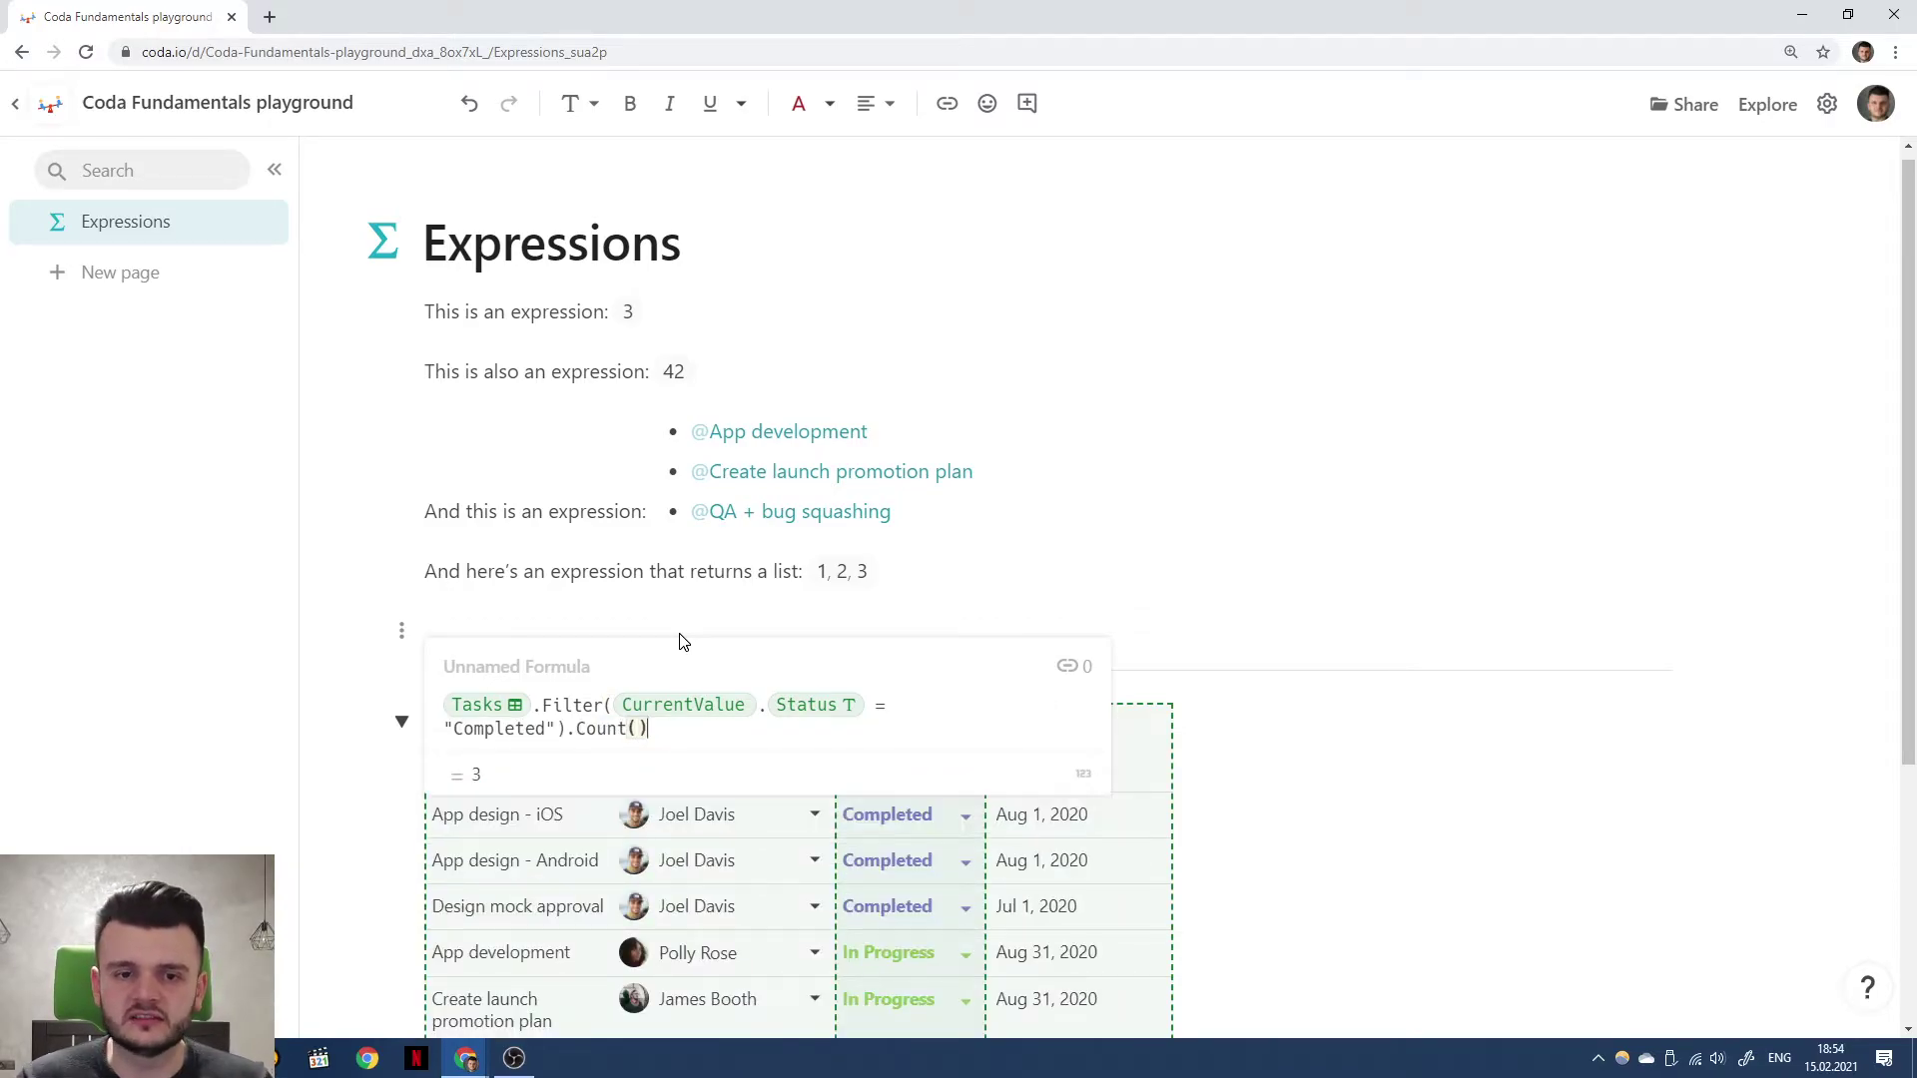
# Examine the parts of the chained formula, from the Tasks reference through the Filter expression to Count().
pyautogui.hotkey('ctrl', 'Left')
pyautogui.hotkey('ctrl', 'Left')
pyautogui.hotkey('ctrl', 'Left')
pyautogui.hotkey('ctrl', 'Left')
pyautogui.hotkey('ctrl', 'Left')
pyautogui.hotkey('ctrl', 'Left')
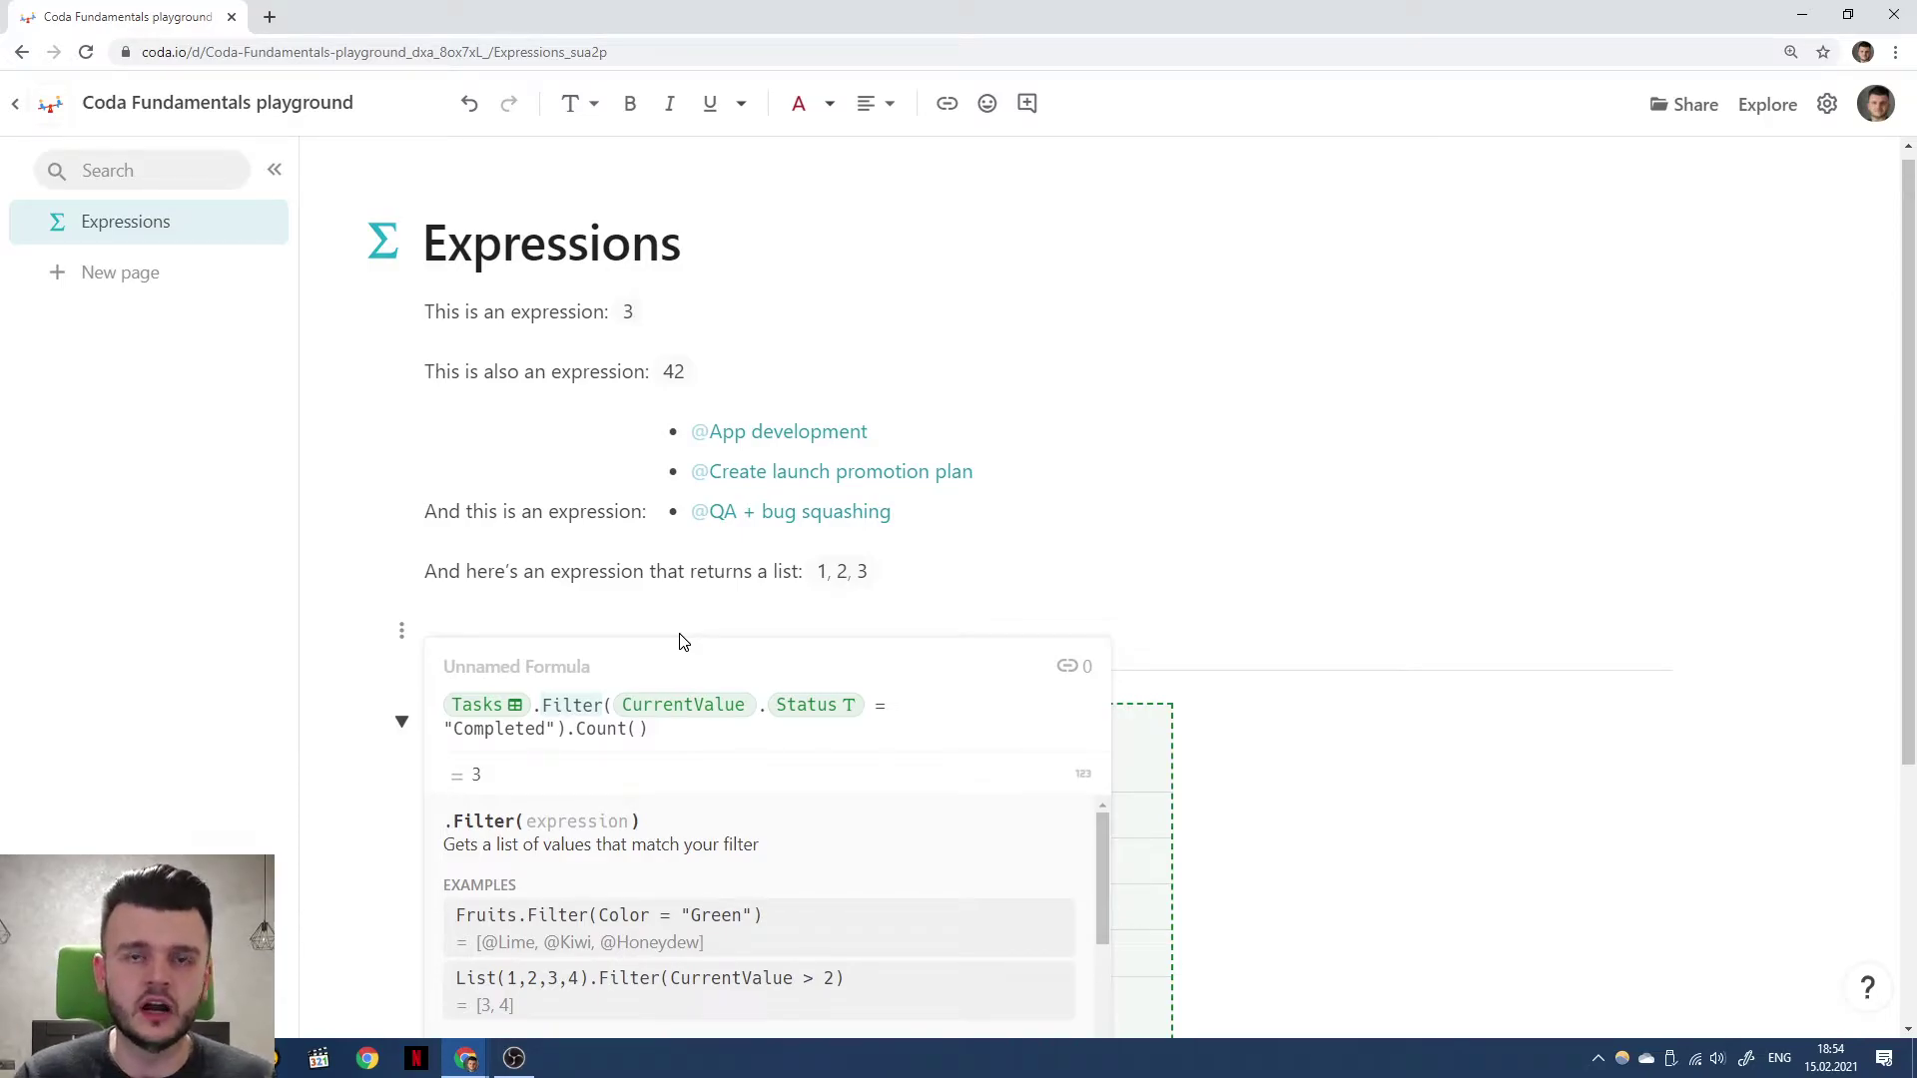
pyautogui.press('Left')
pyautogui.press('Left')
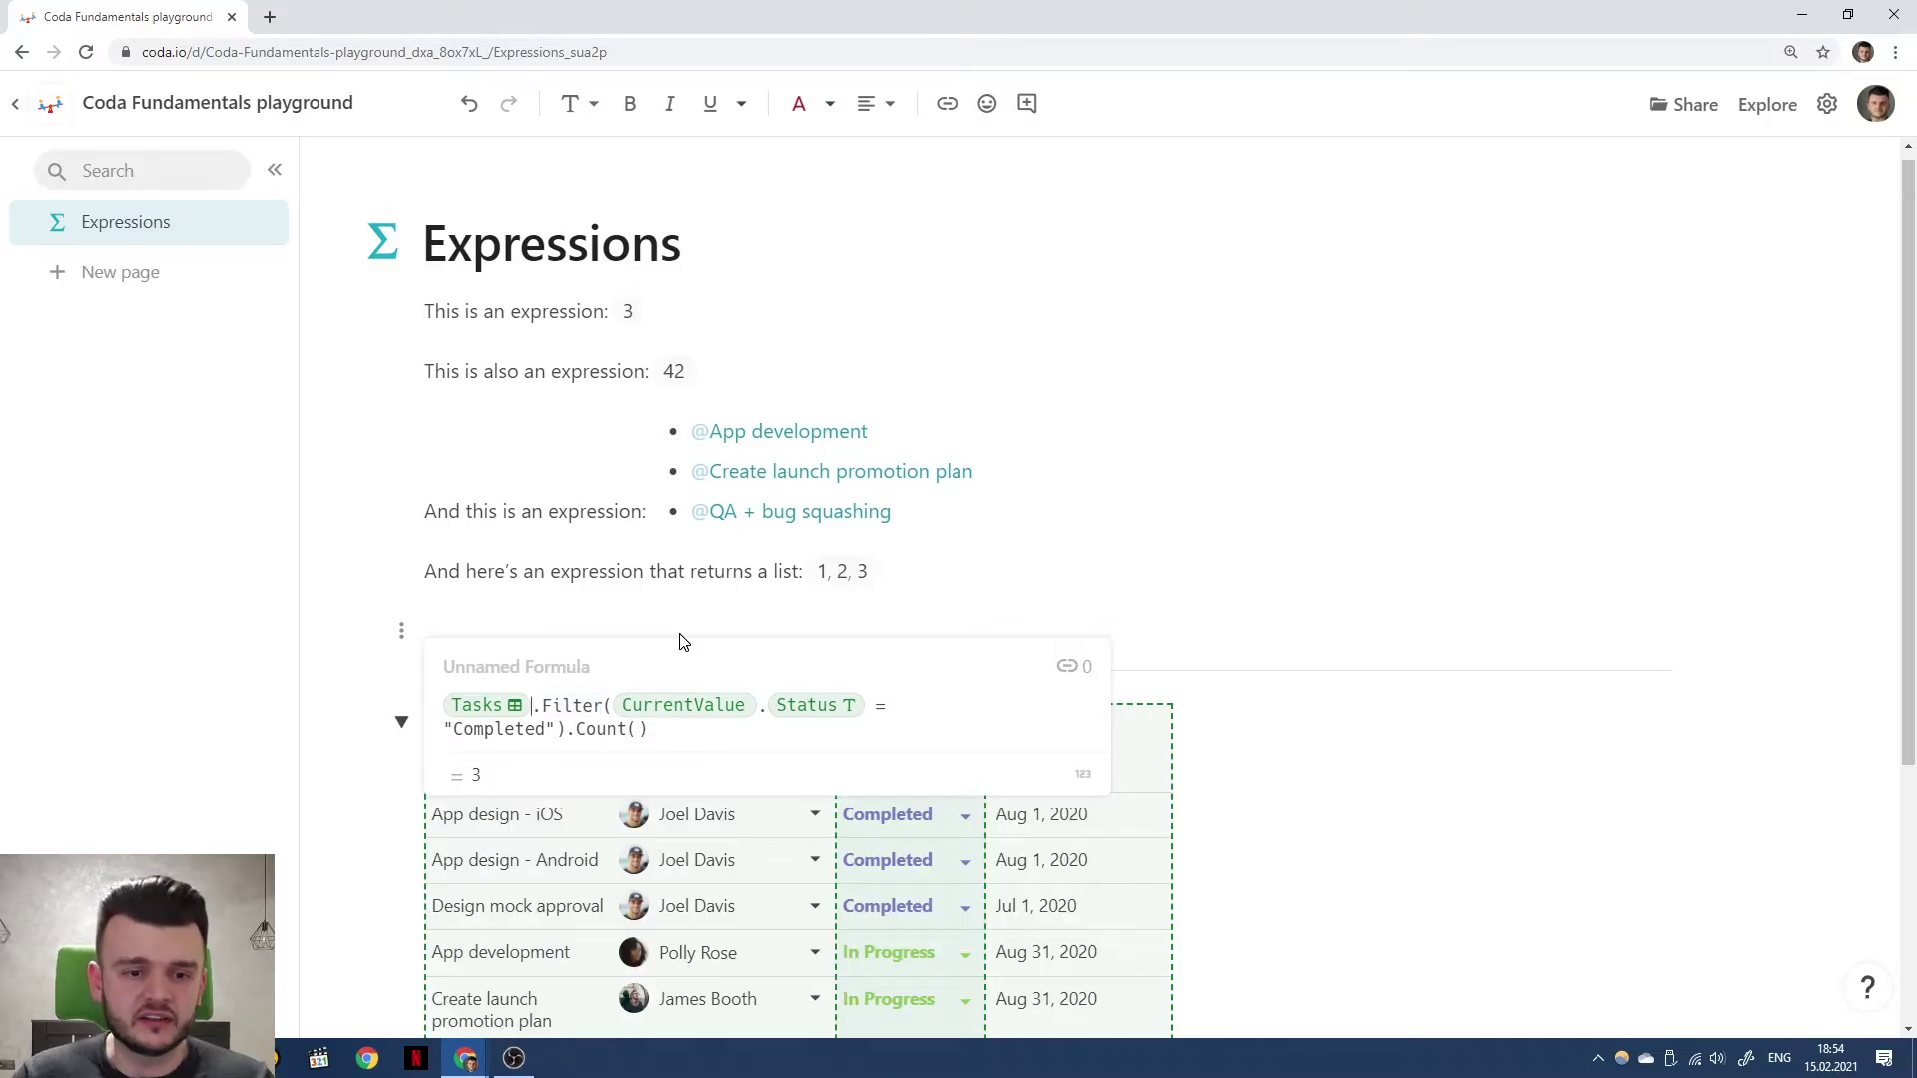
pyautogui.press('Right')
pyautogui.press('Right')
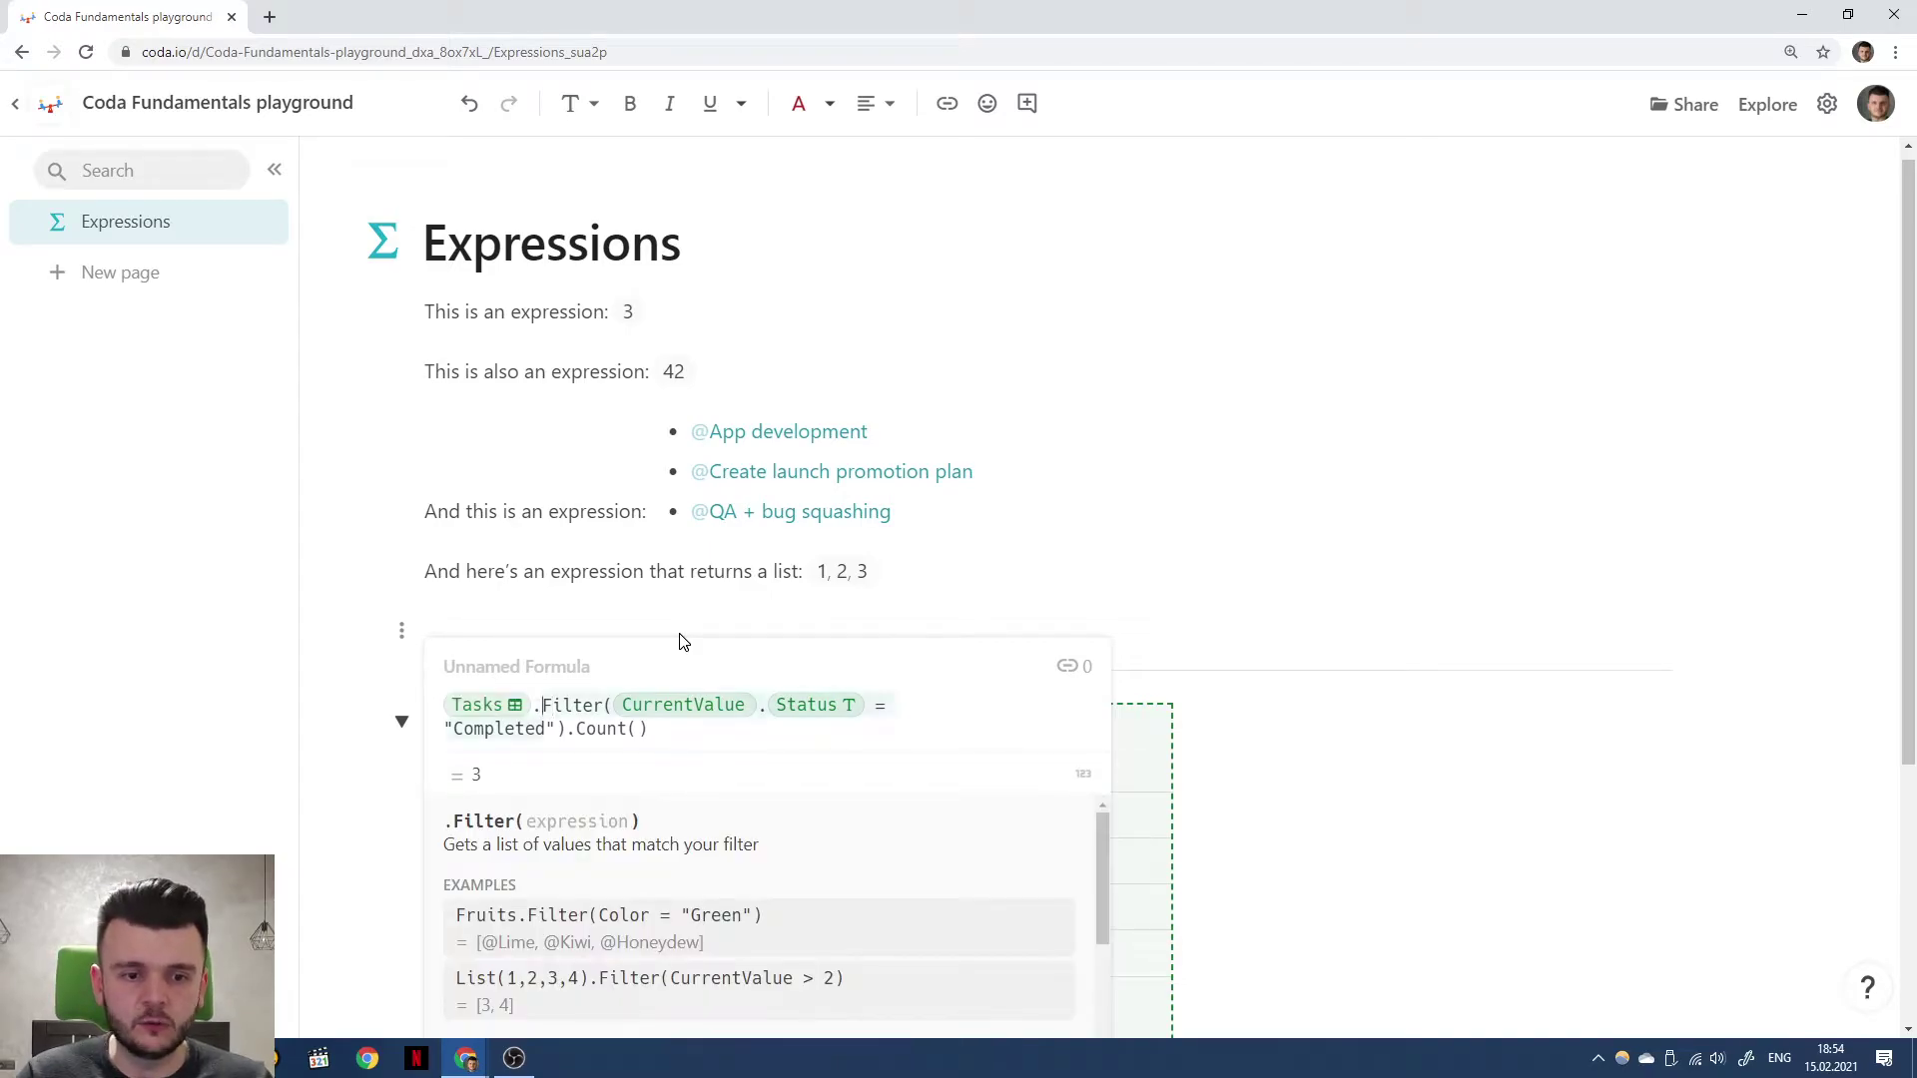
pyautogui.press('Right')
pyautogui.press('Down')
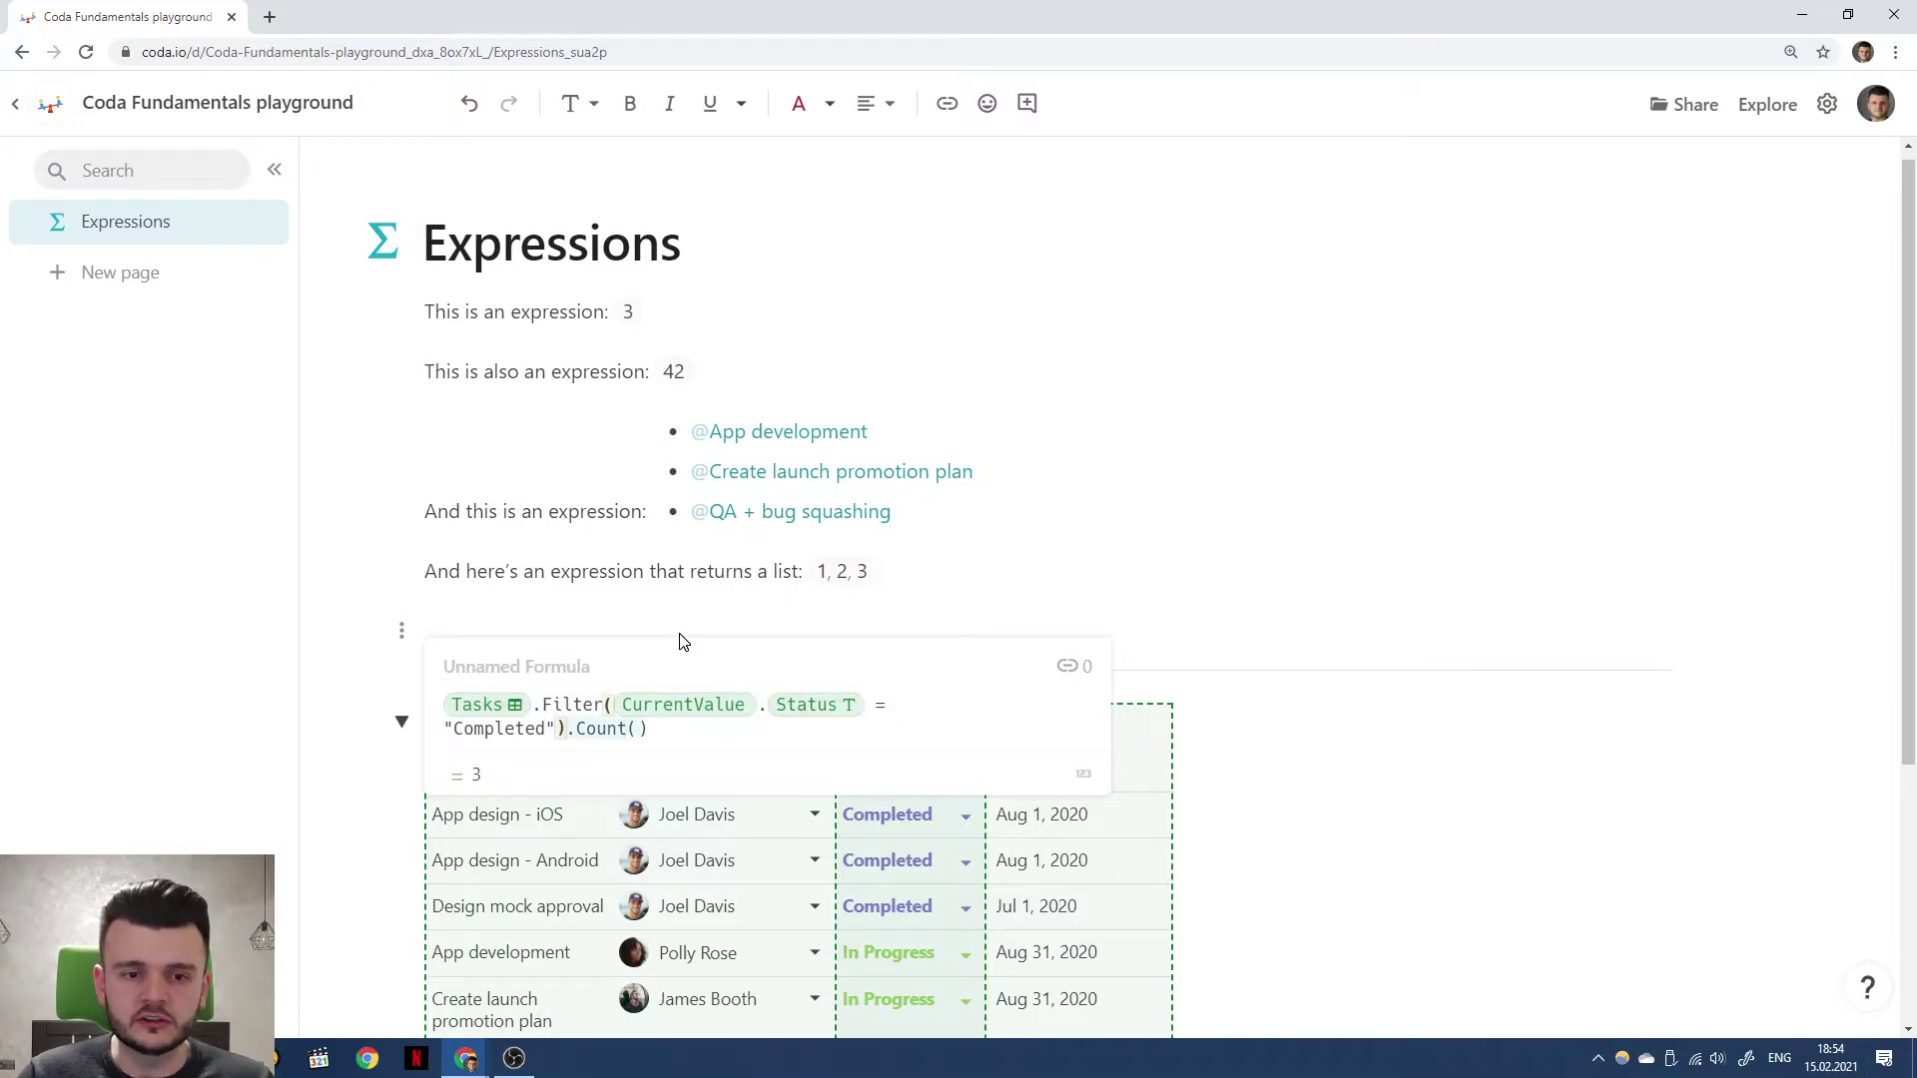
# Undo the formula back to Tasks alone to check its output type, and restore the Filter expression without .Count().
pyautogui.hotkey('ctrl', 'z')
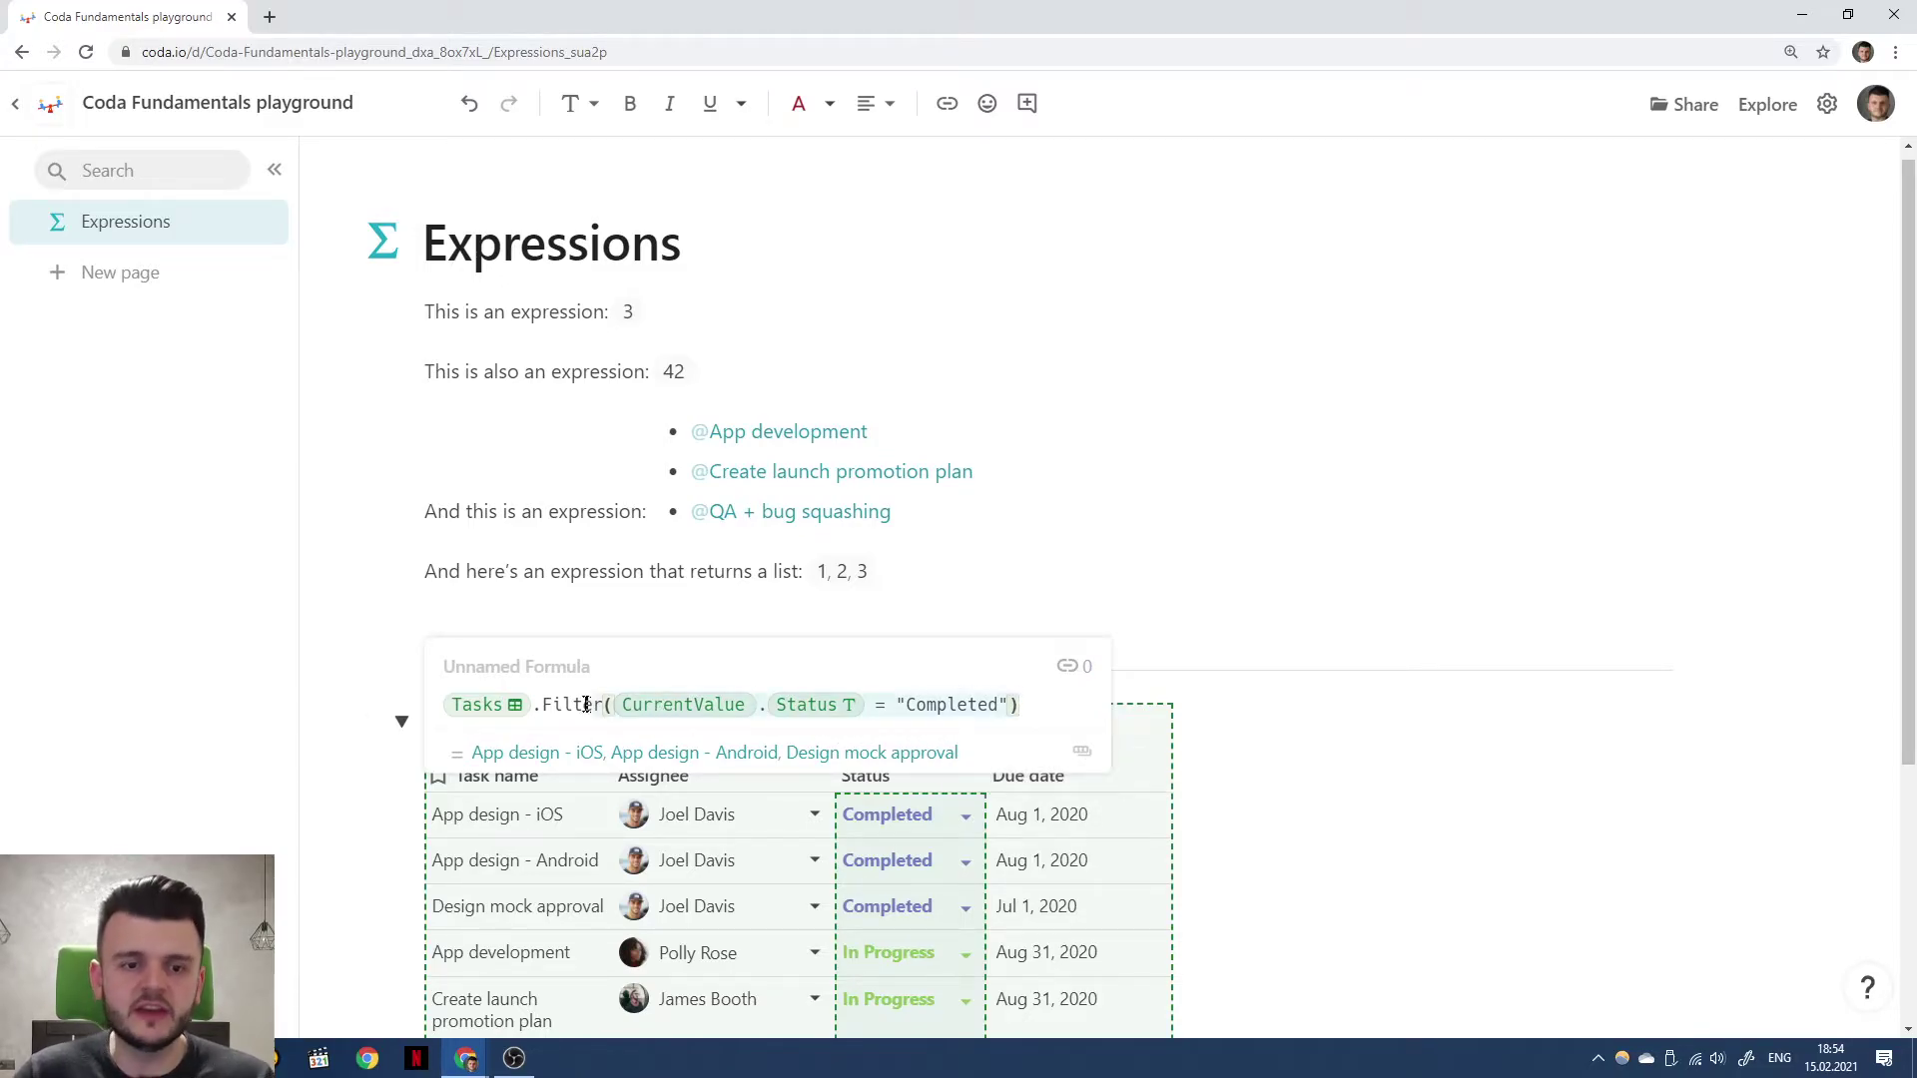
pyautogui.hotkey('ctrl', 'z')
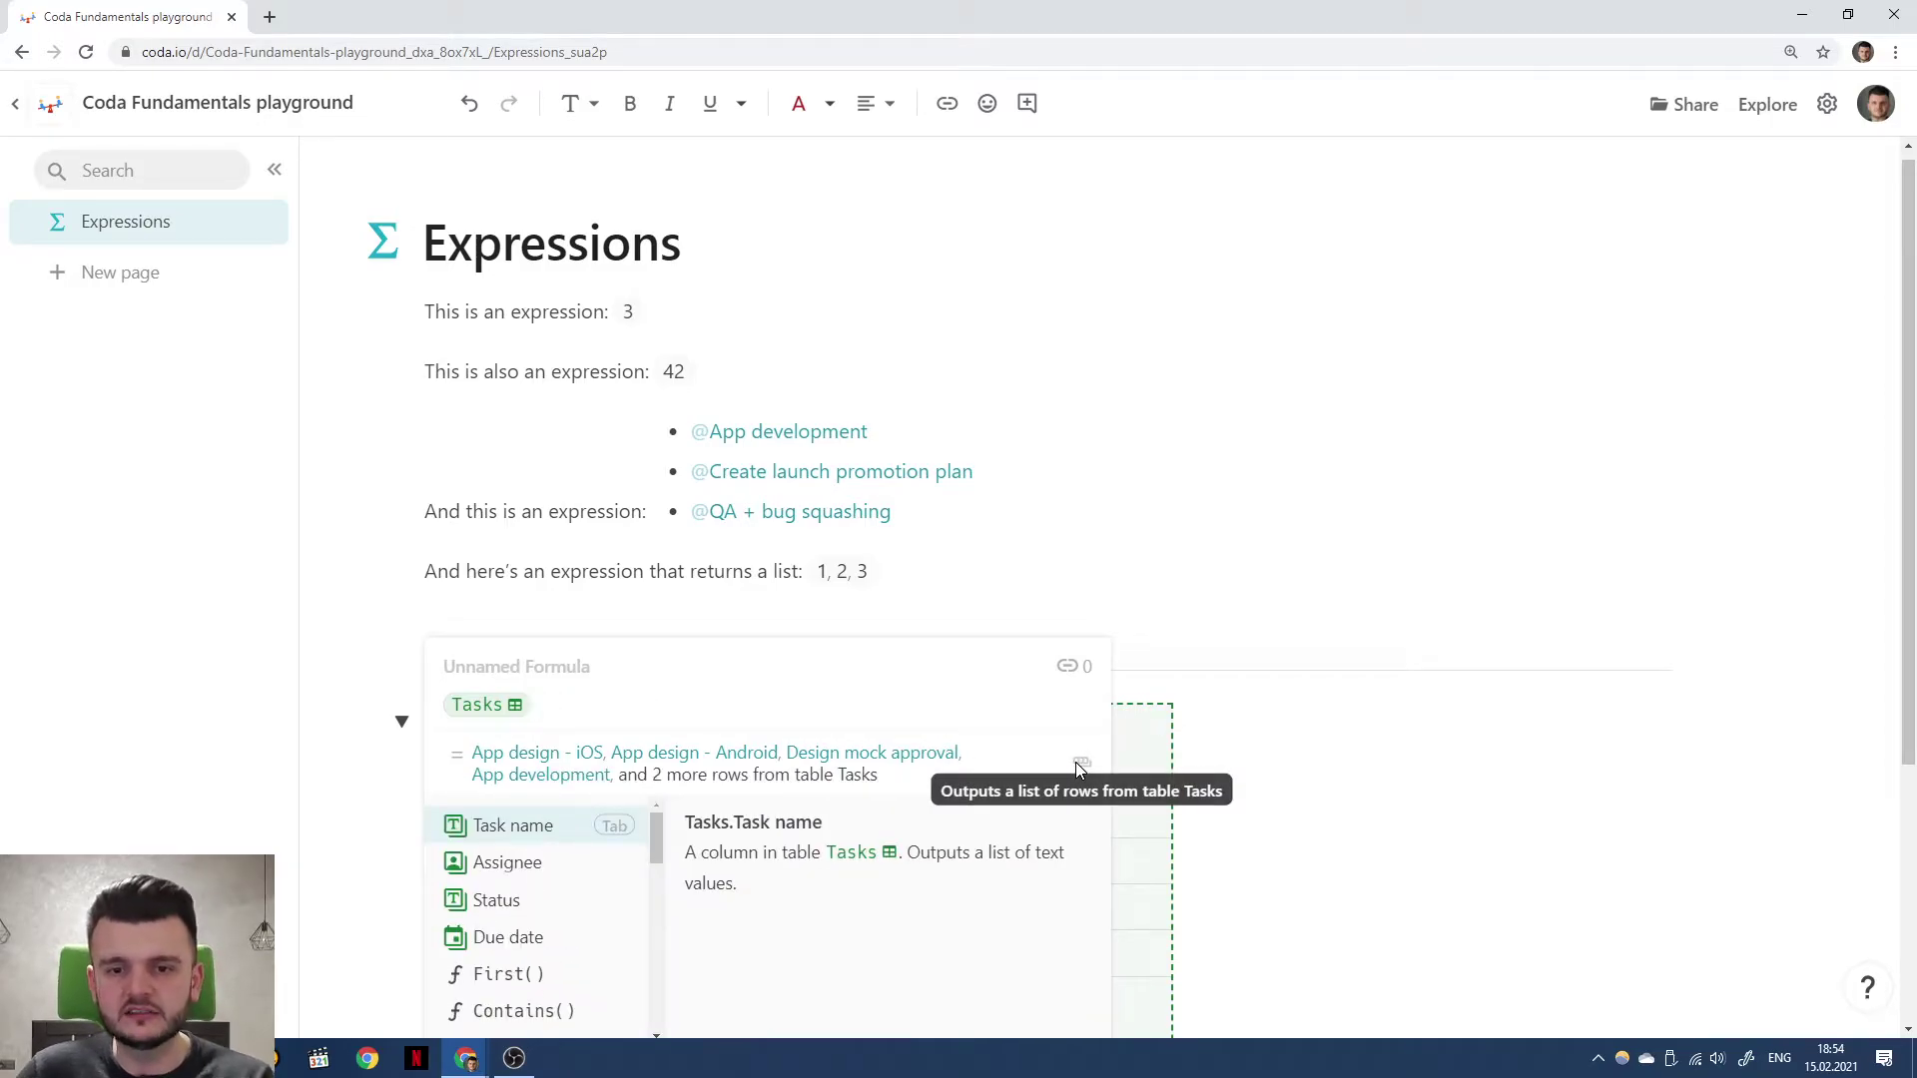
pyautogui.hotkey('ctrl', 'shift', 'z')
pyautogui.hotkey('ctrl', 'shift', 'z')
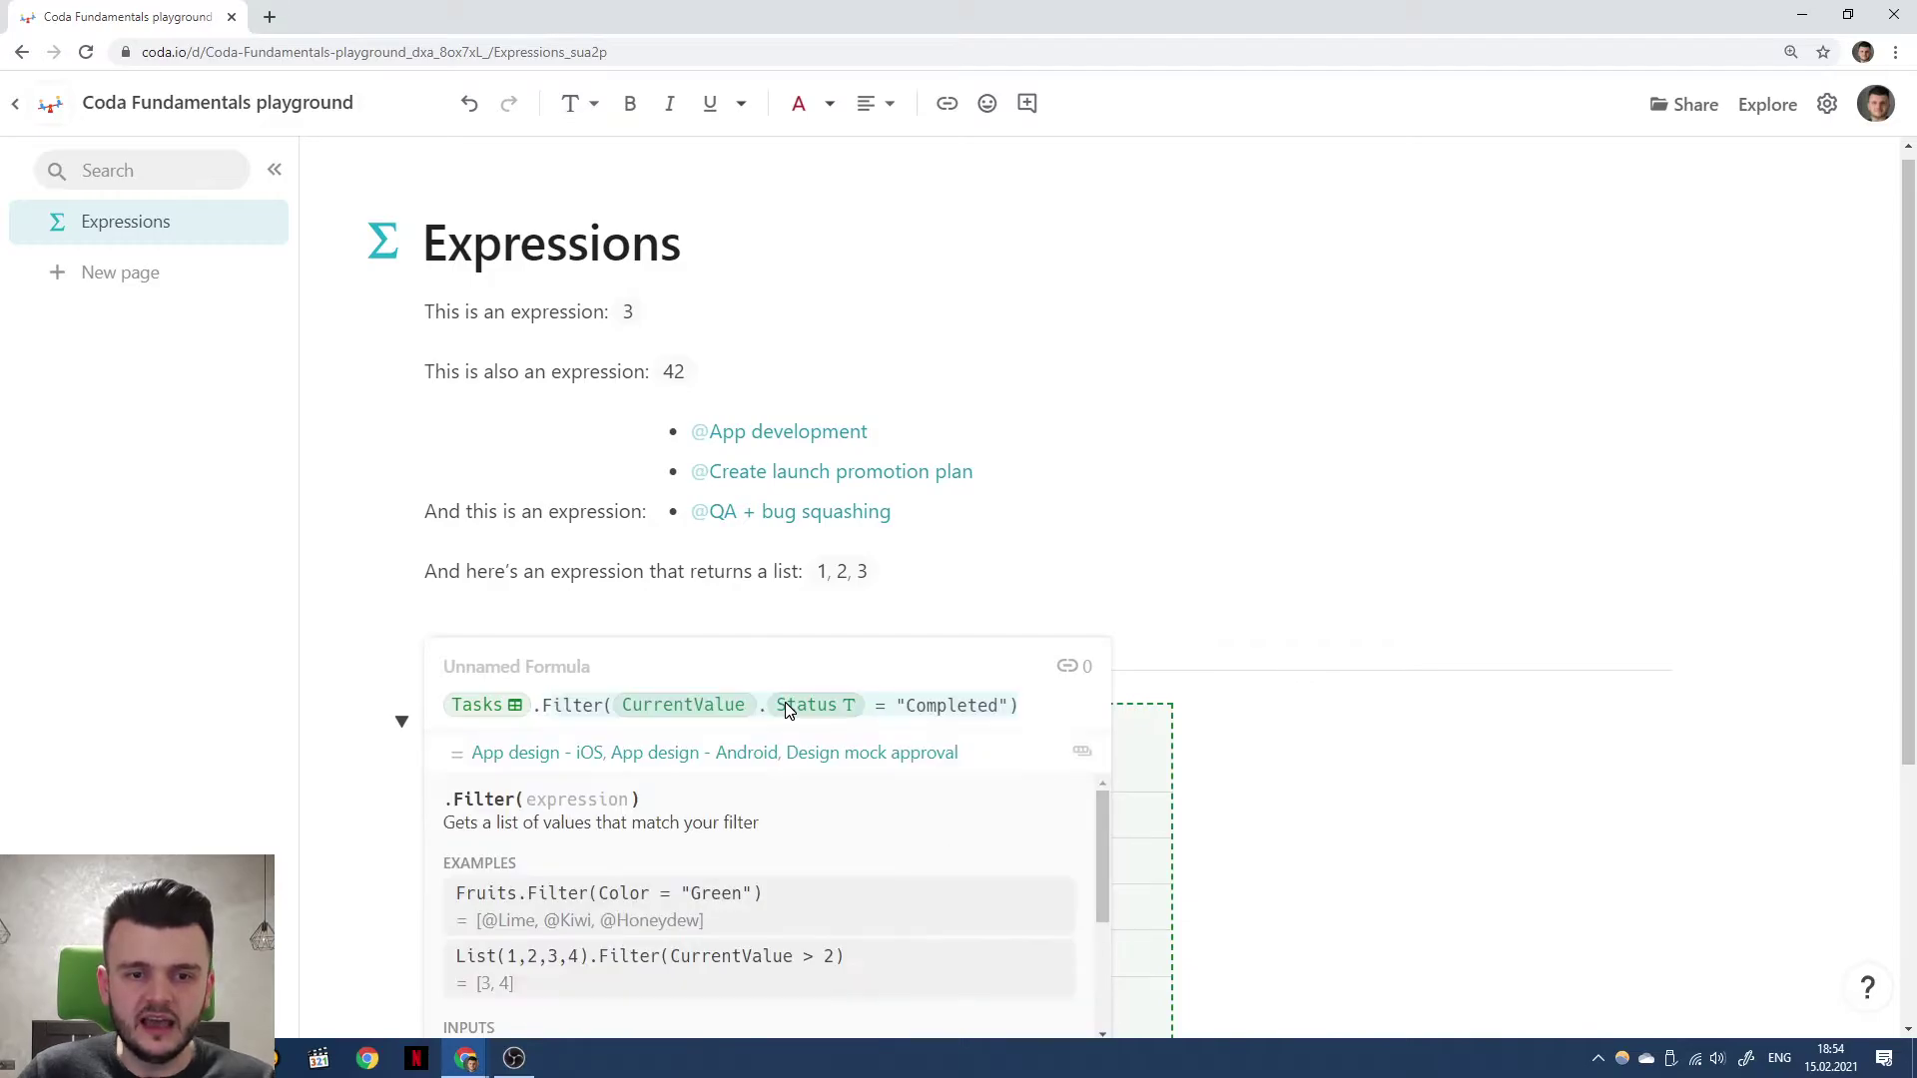
pyautogui.click(1020, 707)
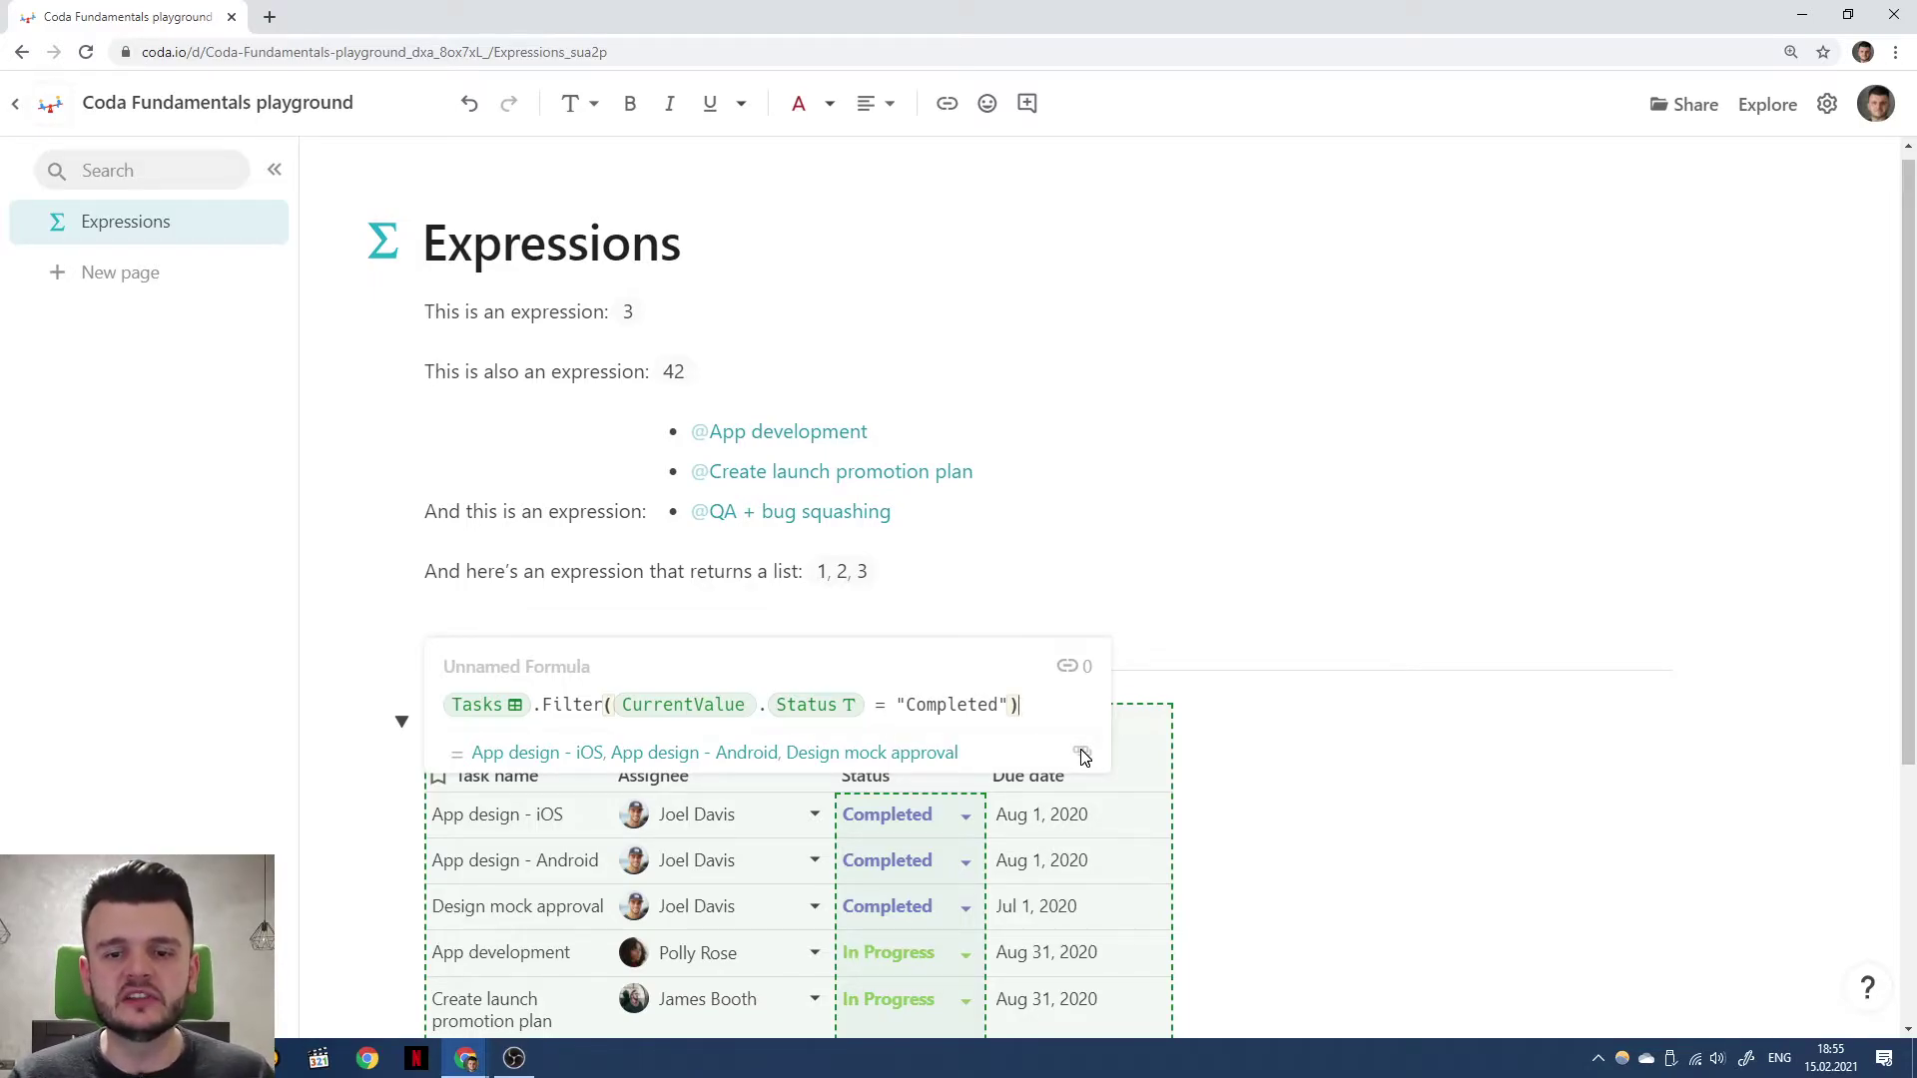
# Insert an additional empty Filter() call between the Tasks reference and the existing Status filter.
pyautogui.click(465, 708)
pyautogui.press('Right')
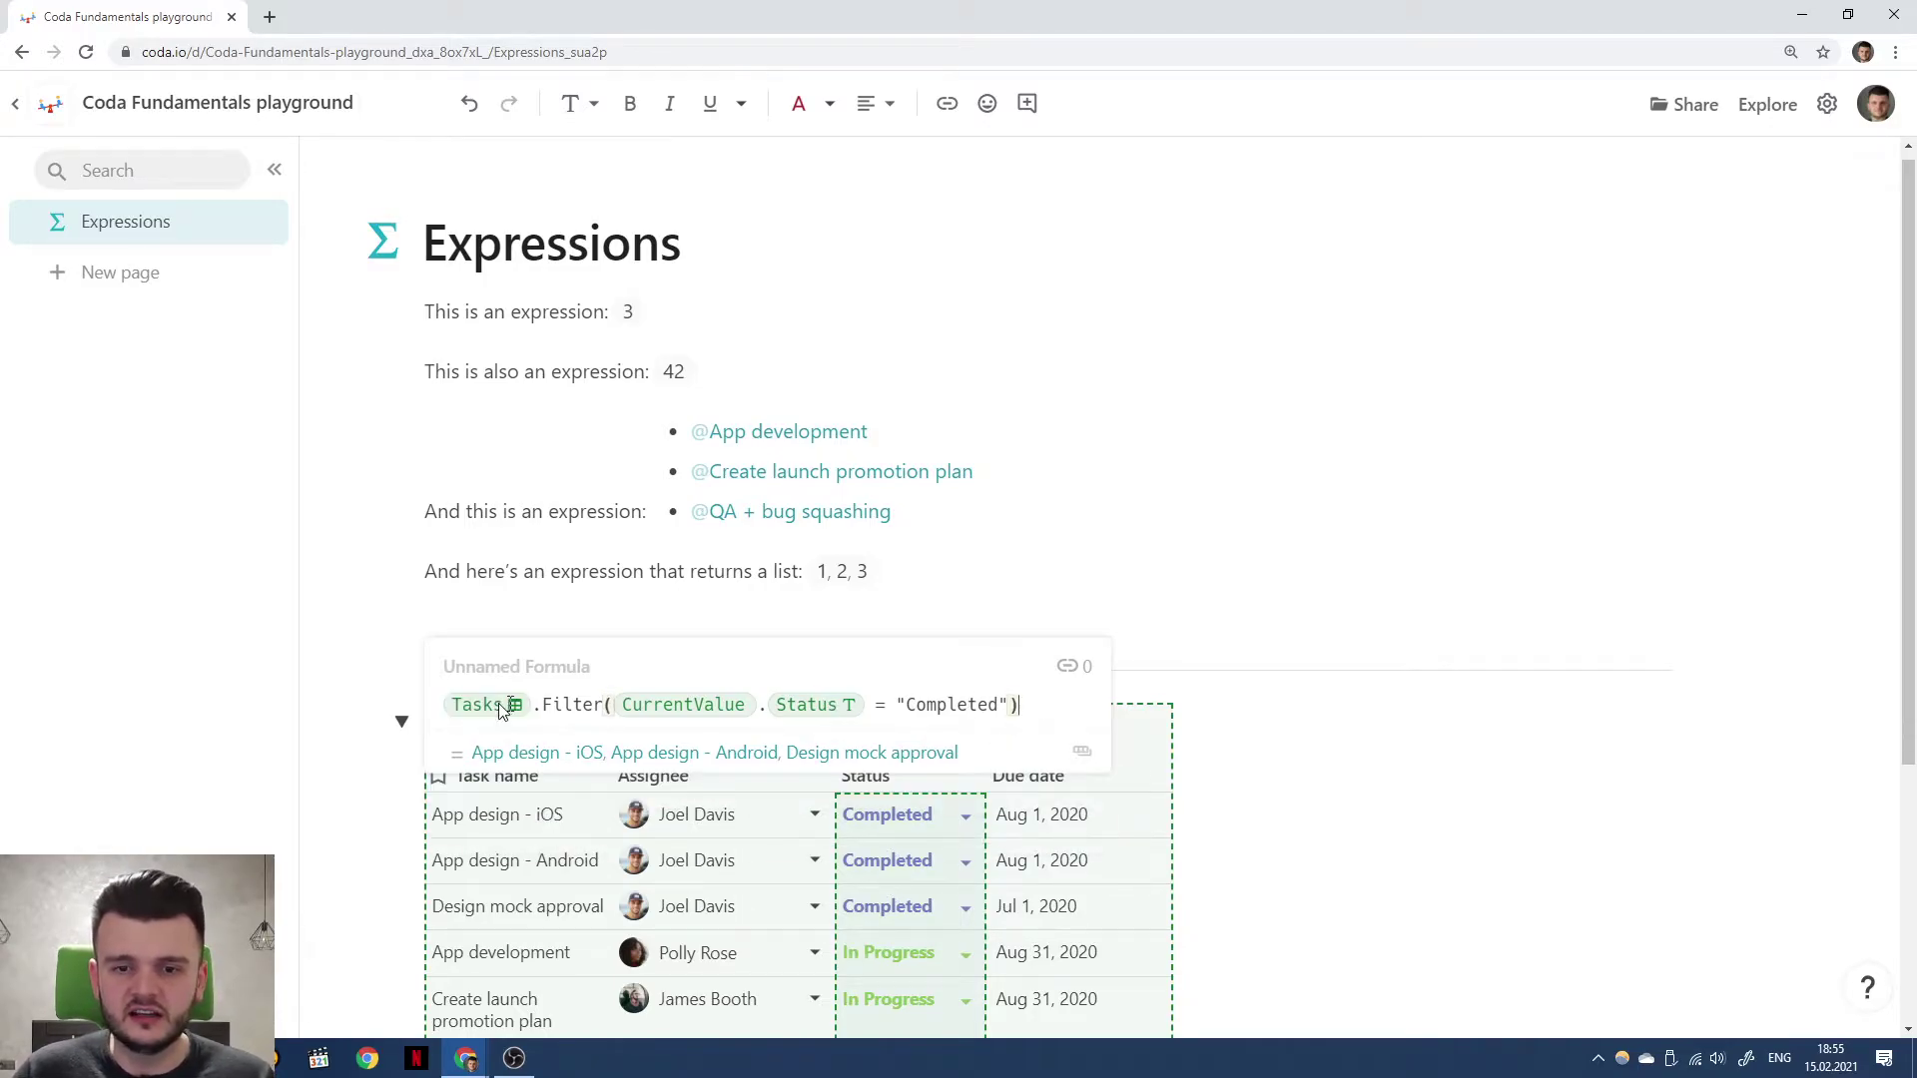
pyautogui.write('.fi')
pyautogui.press('Tab')
pyautogui.press('Escape')
pyautogui.press('Left')
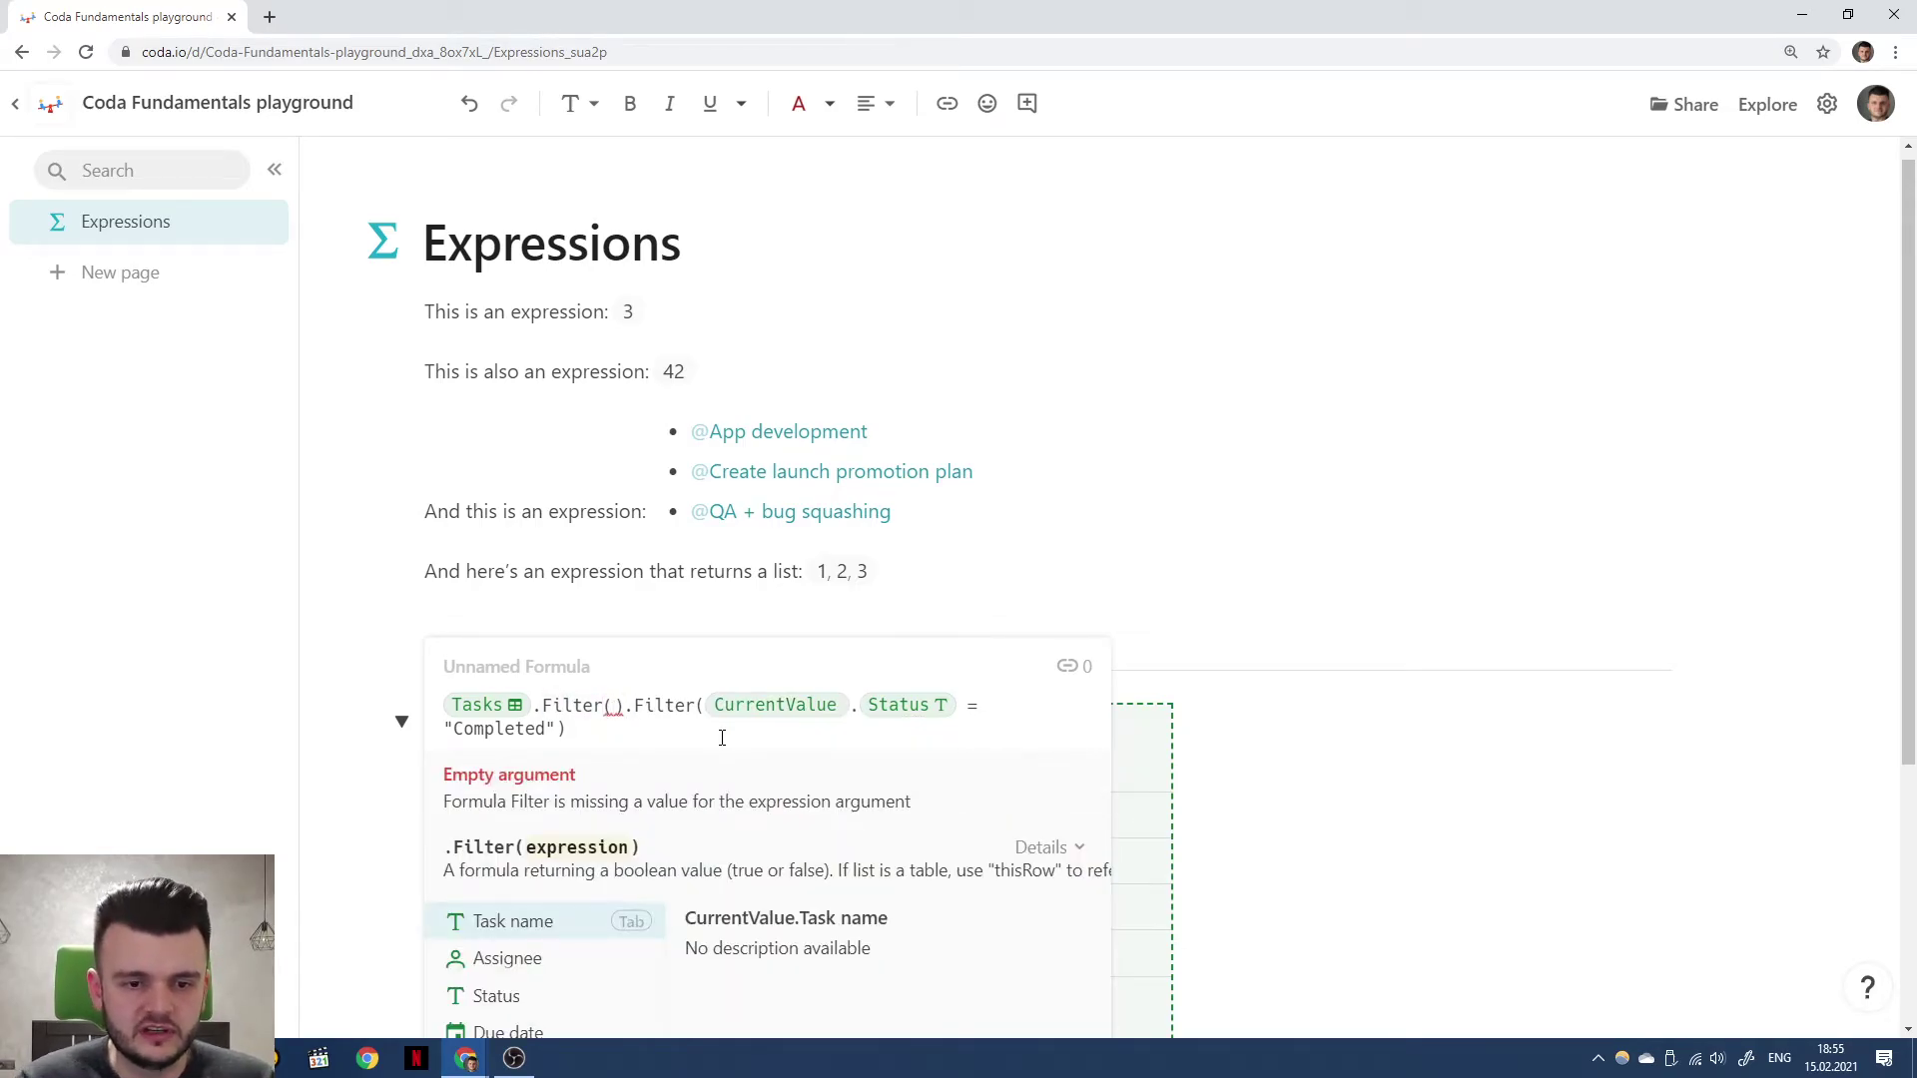
# Set the first filter's condition to Assignee equal to the person assigned to the App development task.
pyautogui.press('Down')
pyautogui.press('Up')
pyautogui.press('Down')
pyautogui.press('Tab')
pyautogui.write('=')
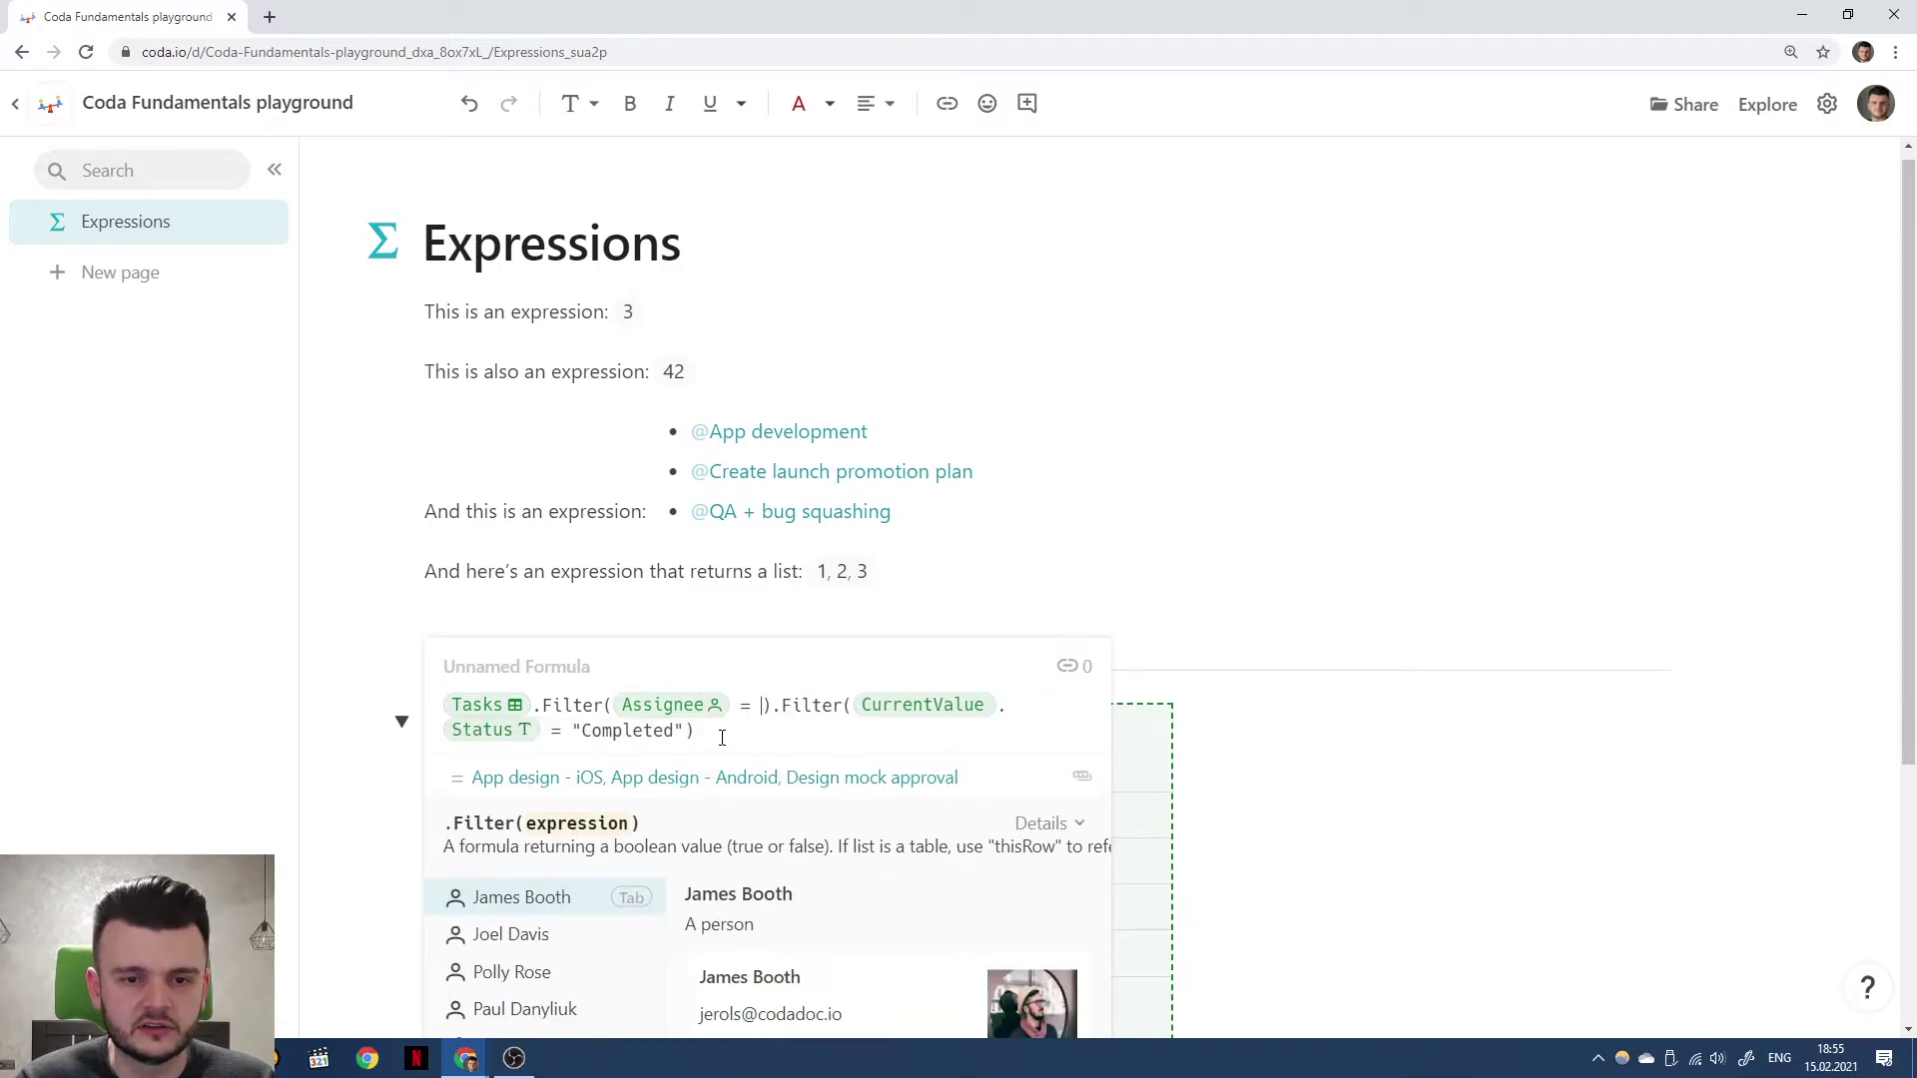
pyautogui.press('Down')
pyautogui.press('Down')
pyautogui.press('Tab')
pyautogui.press('Left')
pyautogui.press('Left')
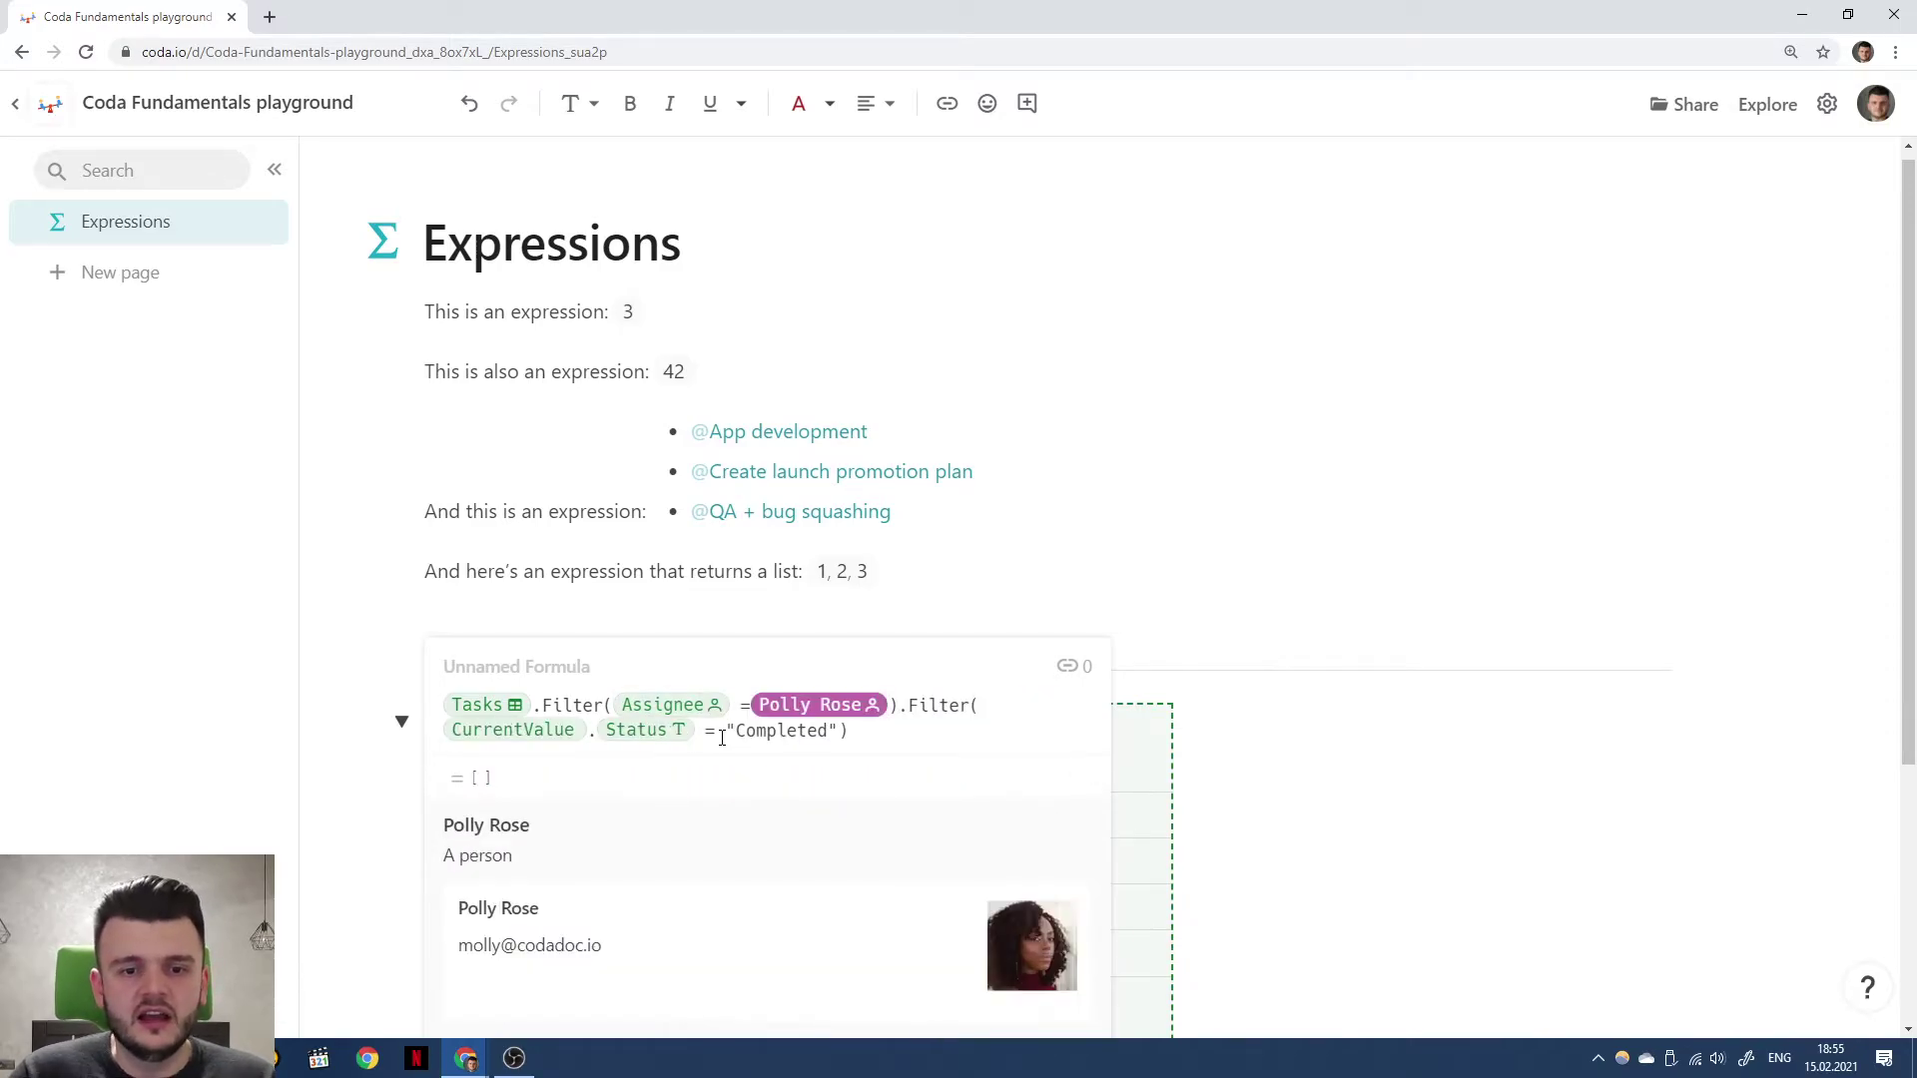
pyautogui.press('Right')
pyautogui.press('Escape')
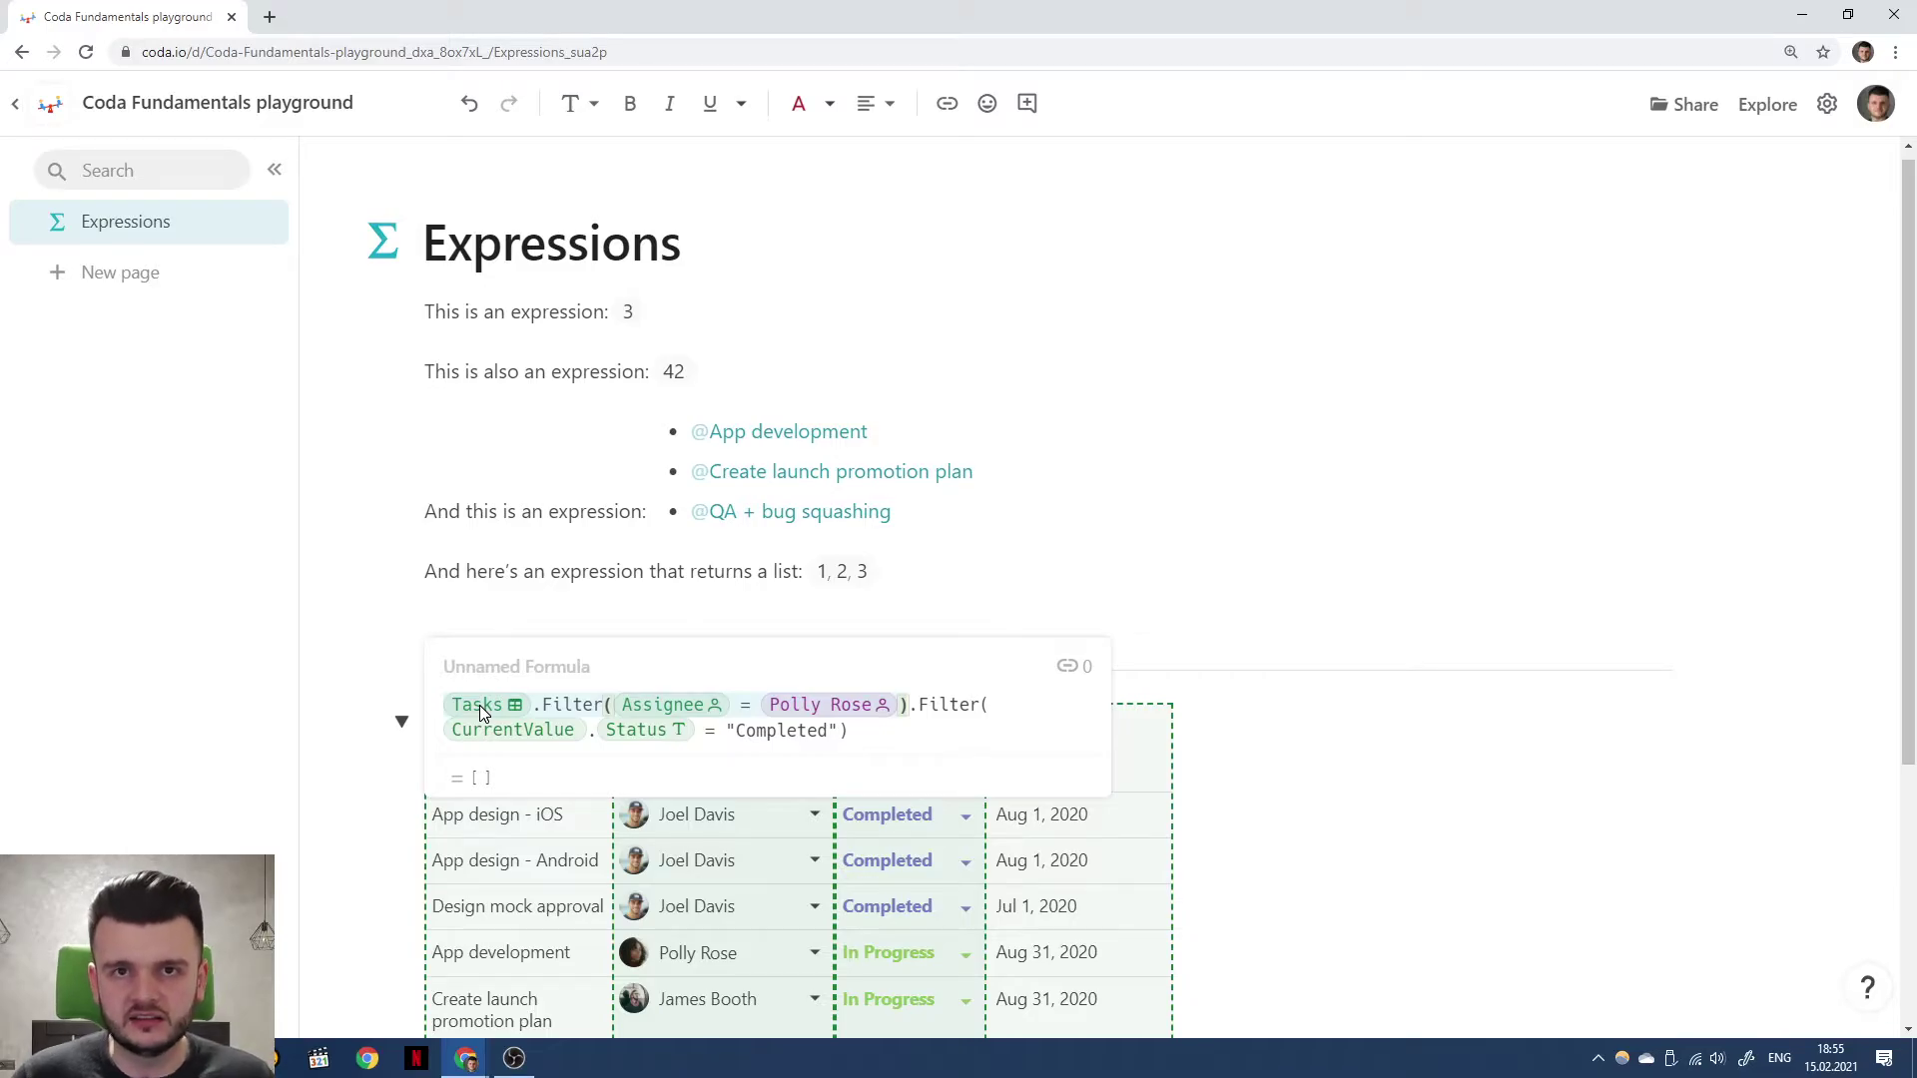
pyautogui.click(910, 728)
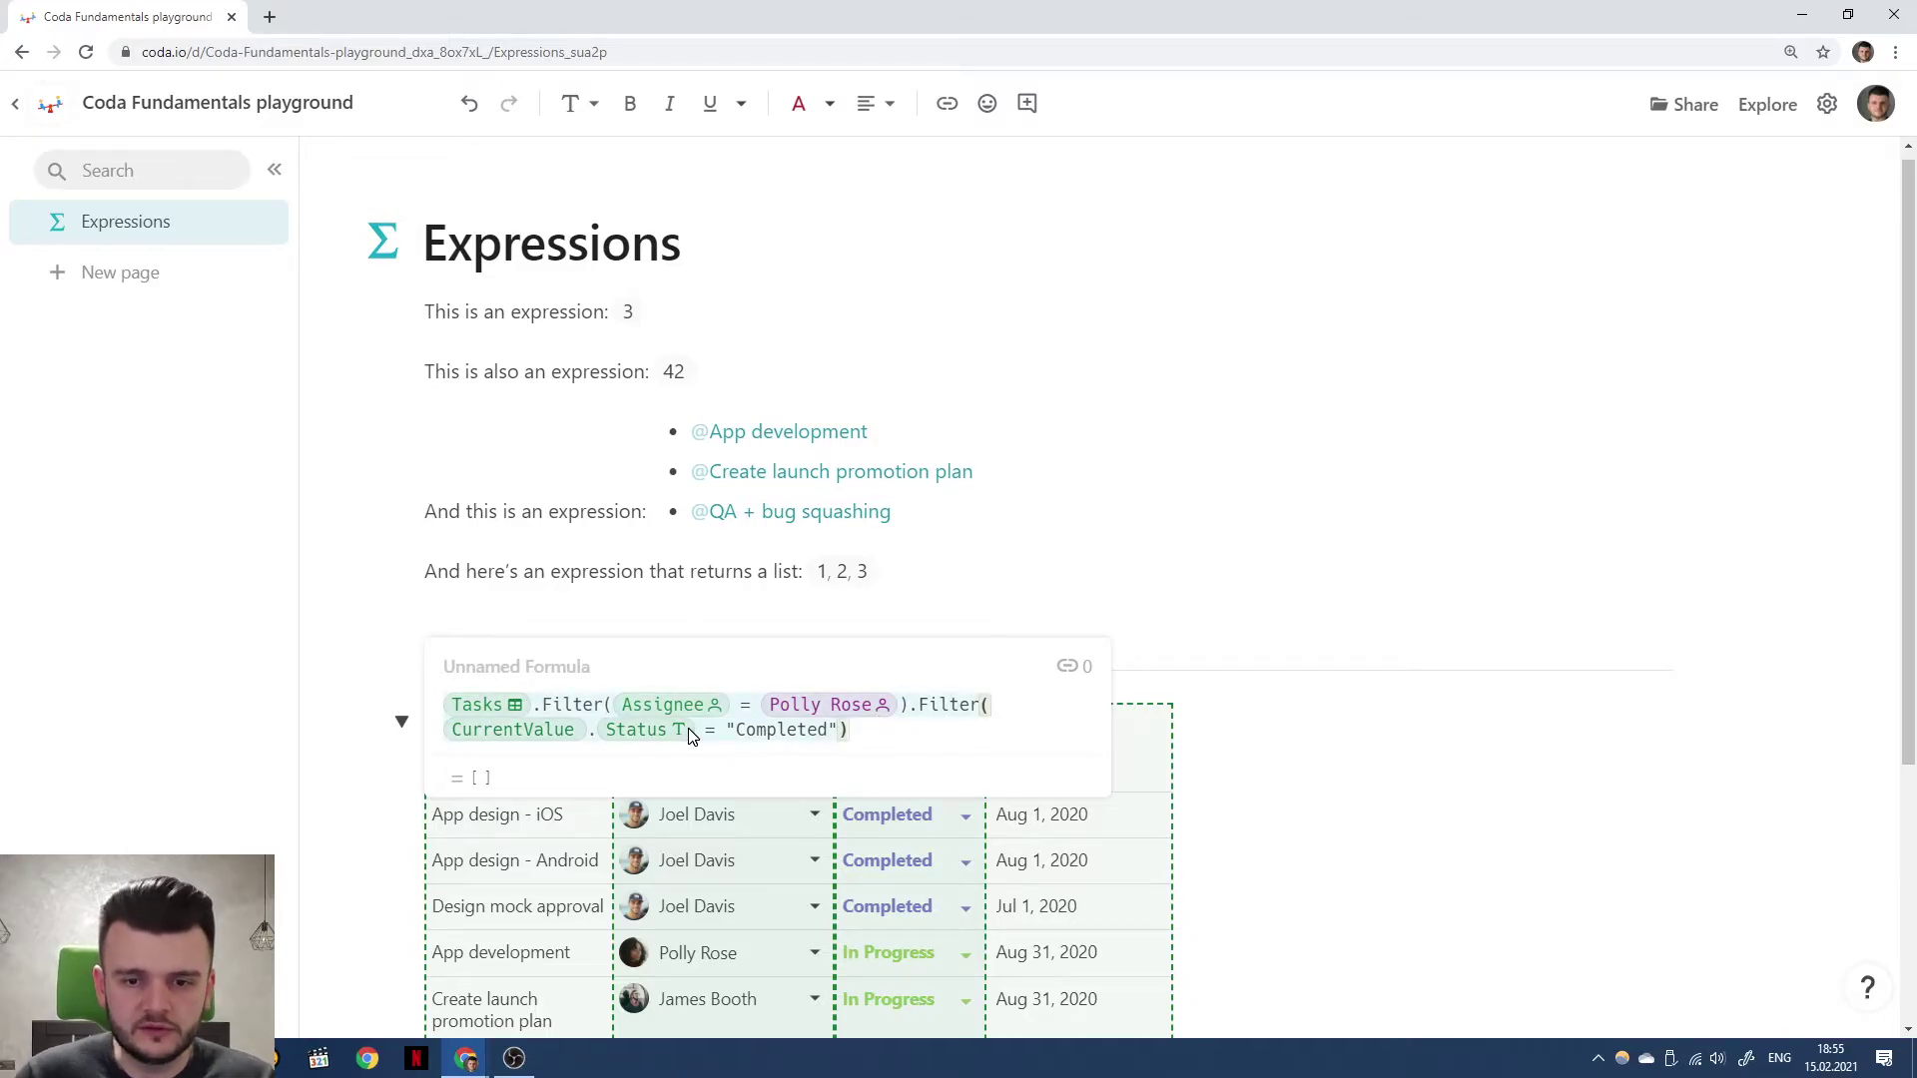
# Replace the whole formula with Tasks.Filter(true) and inspect its Tasks reference and the true argument.
pyautogui.hotkey('ctrl', 'a')
pyautogui.press('BackSpace')
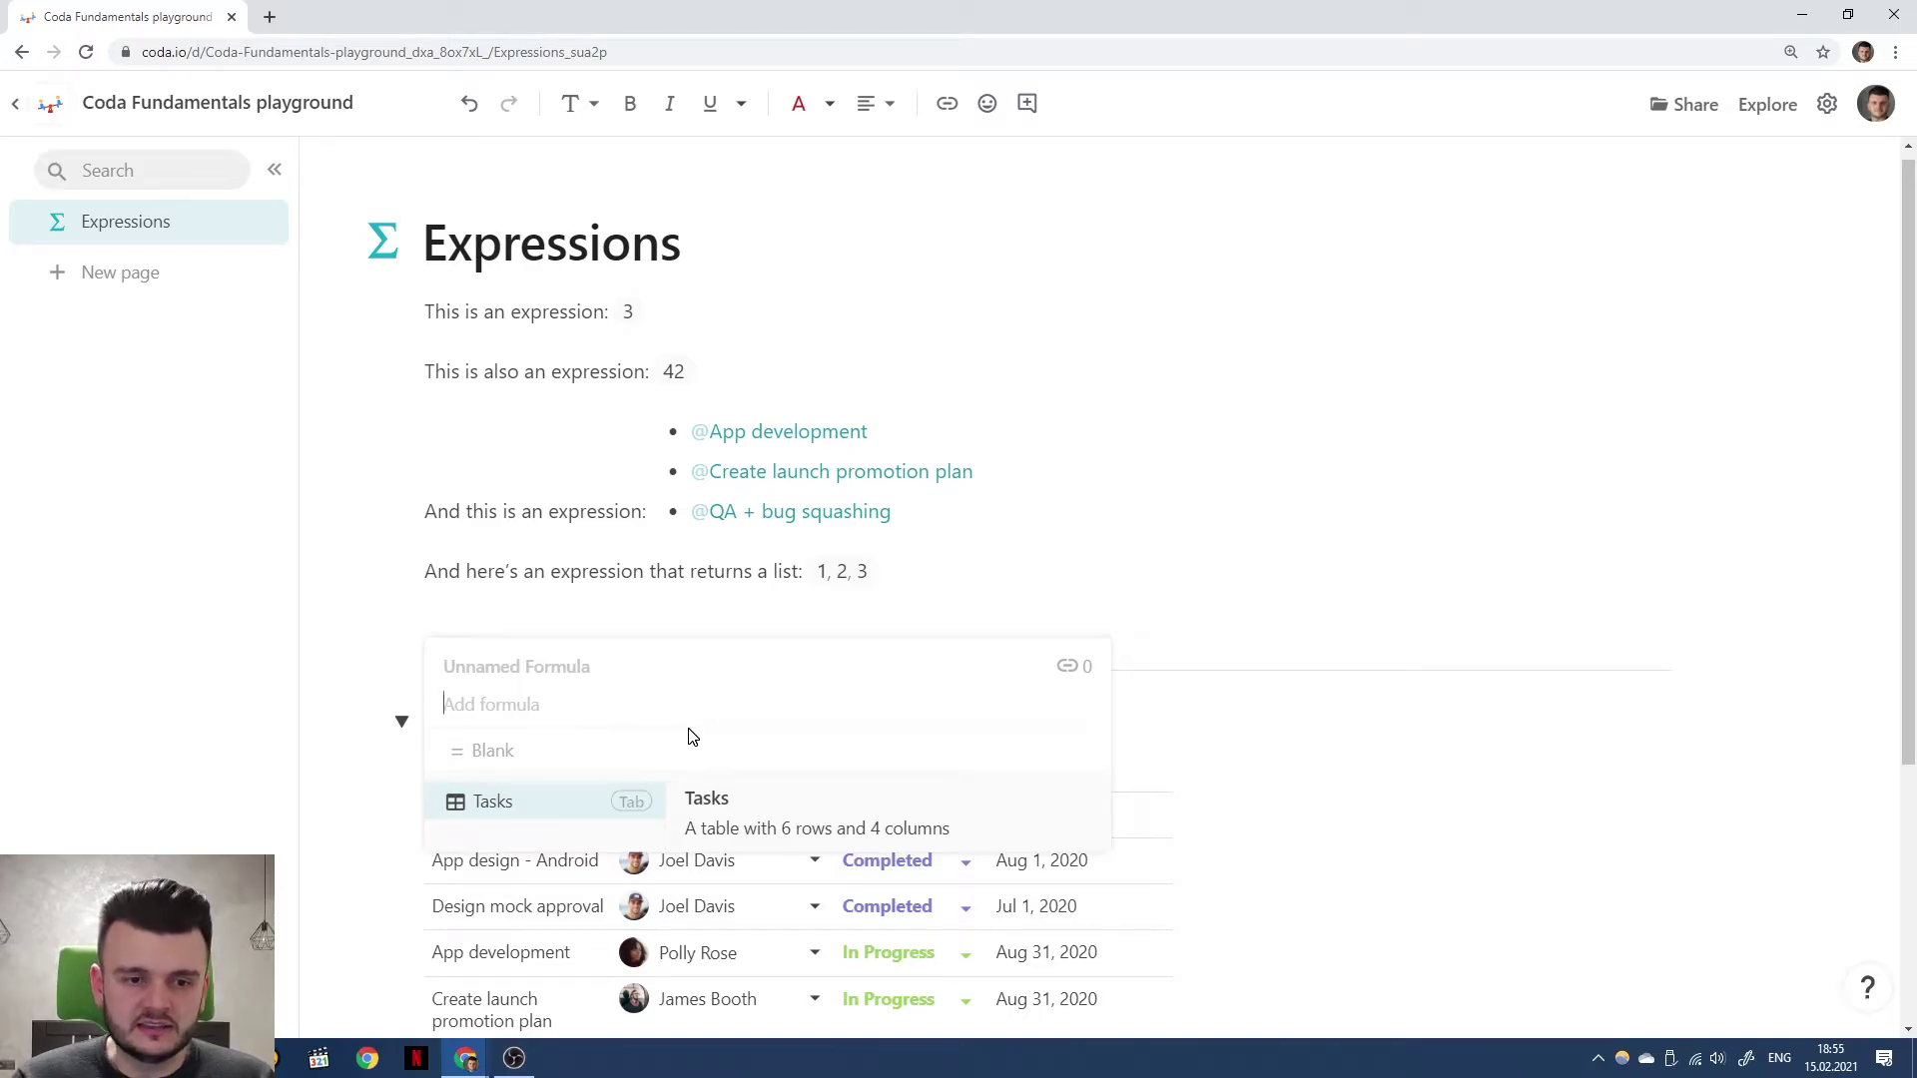
pyautogui.press('Tab')
pyautogui.write('.Filter')
pyautogui.press('Tab')
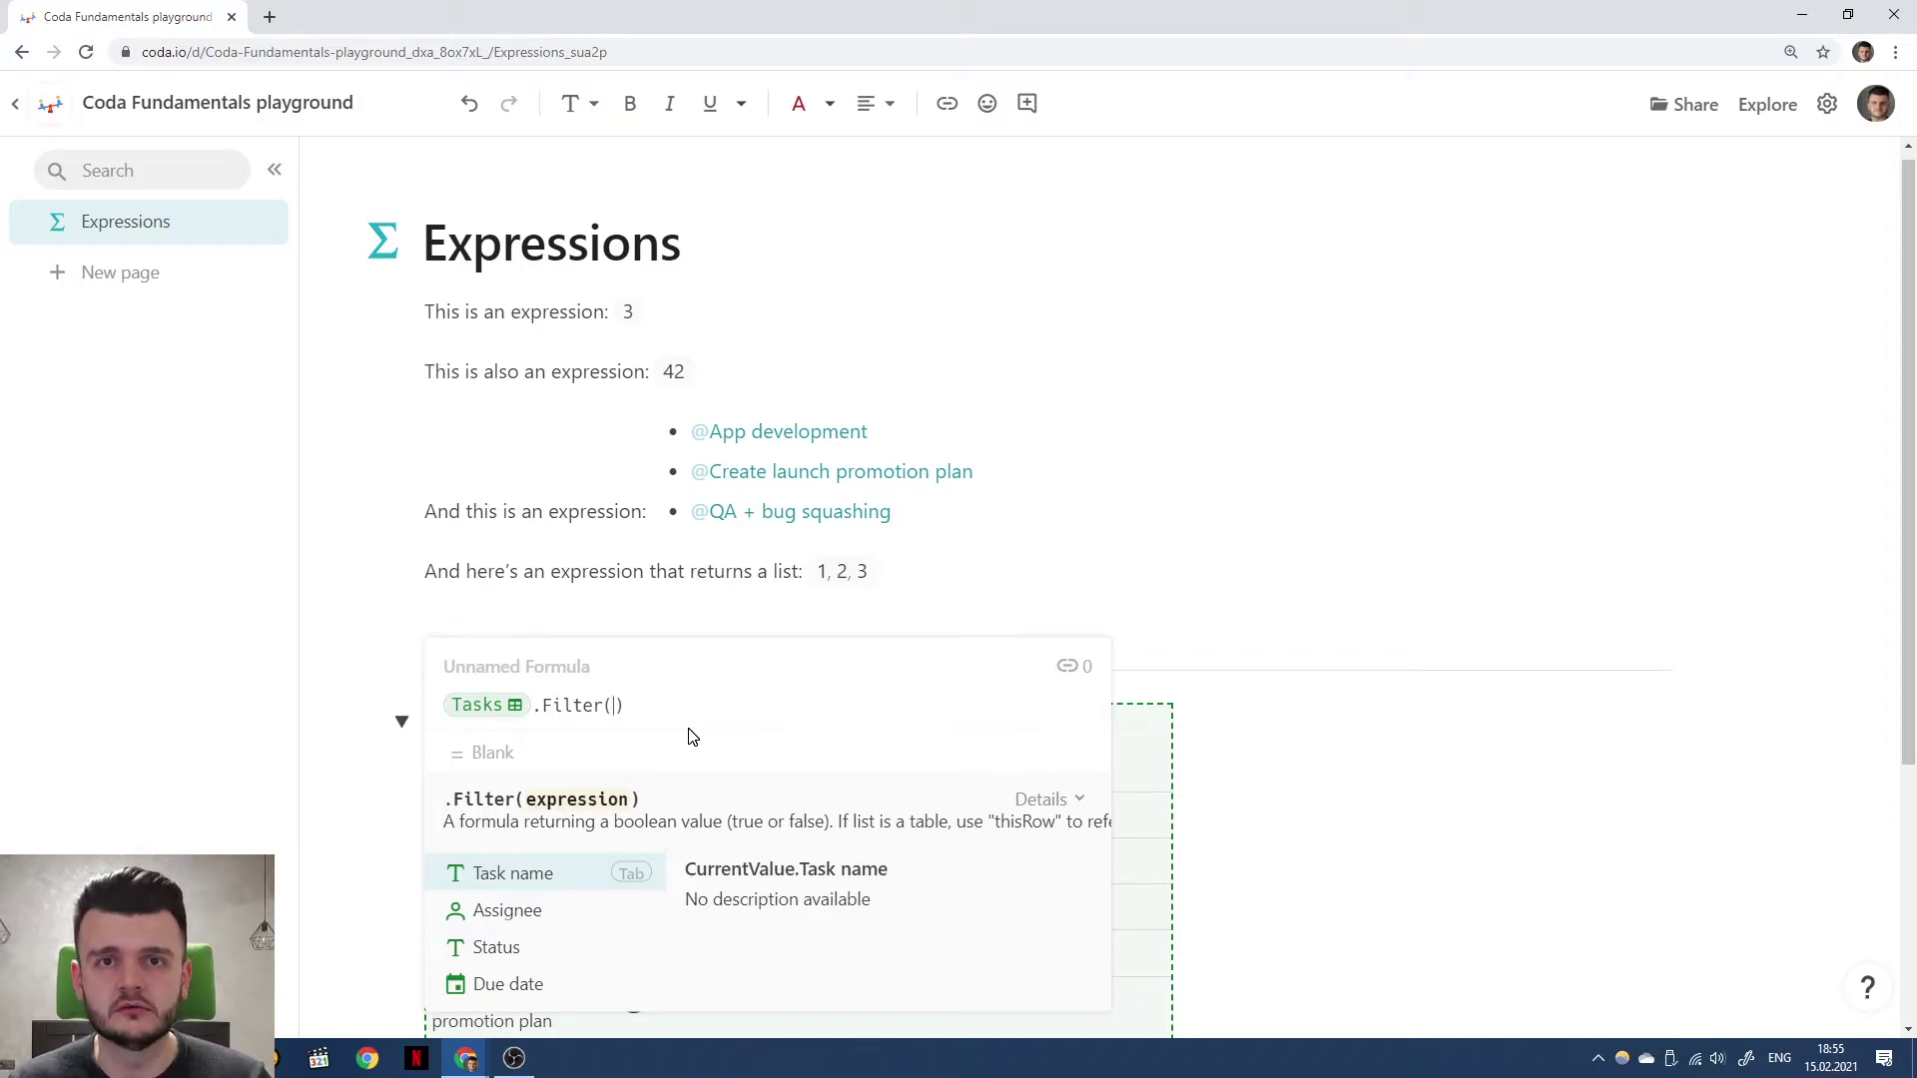
pyautogui.write('true')
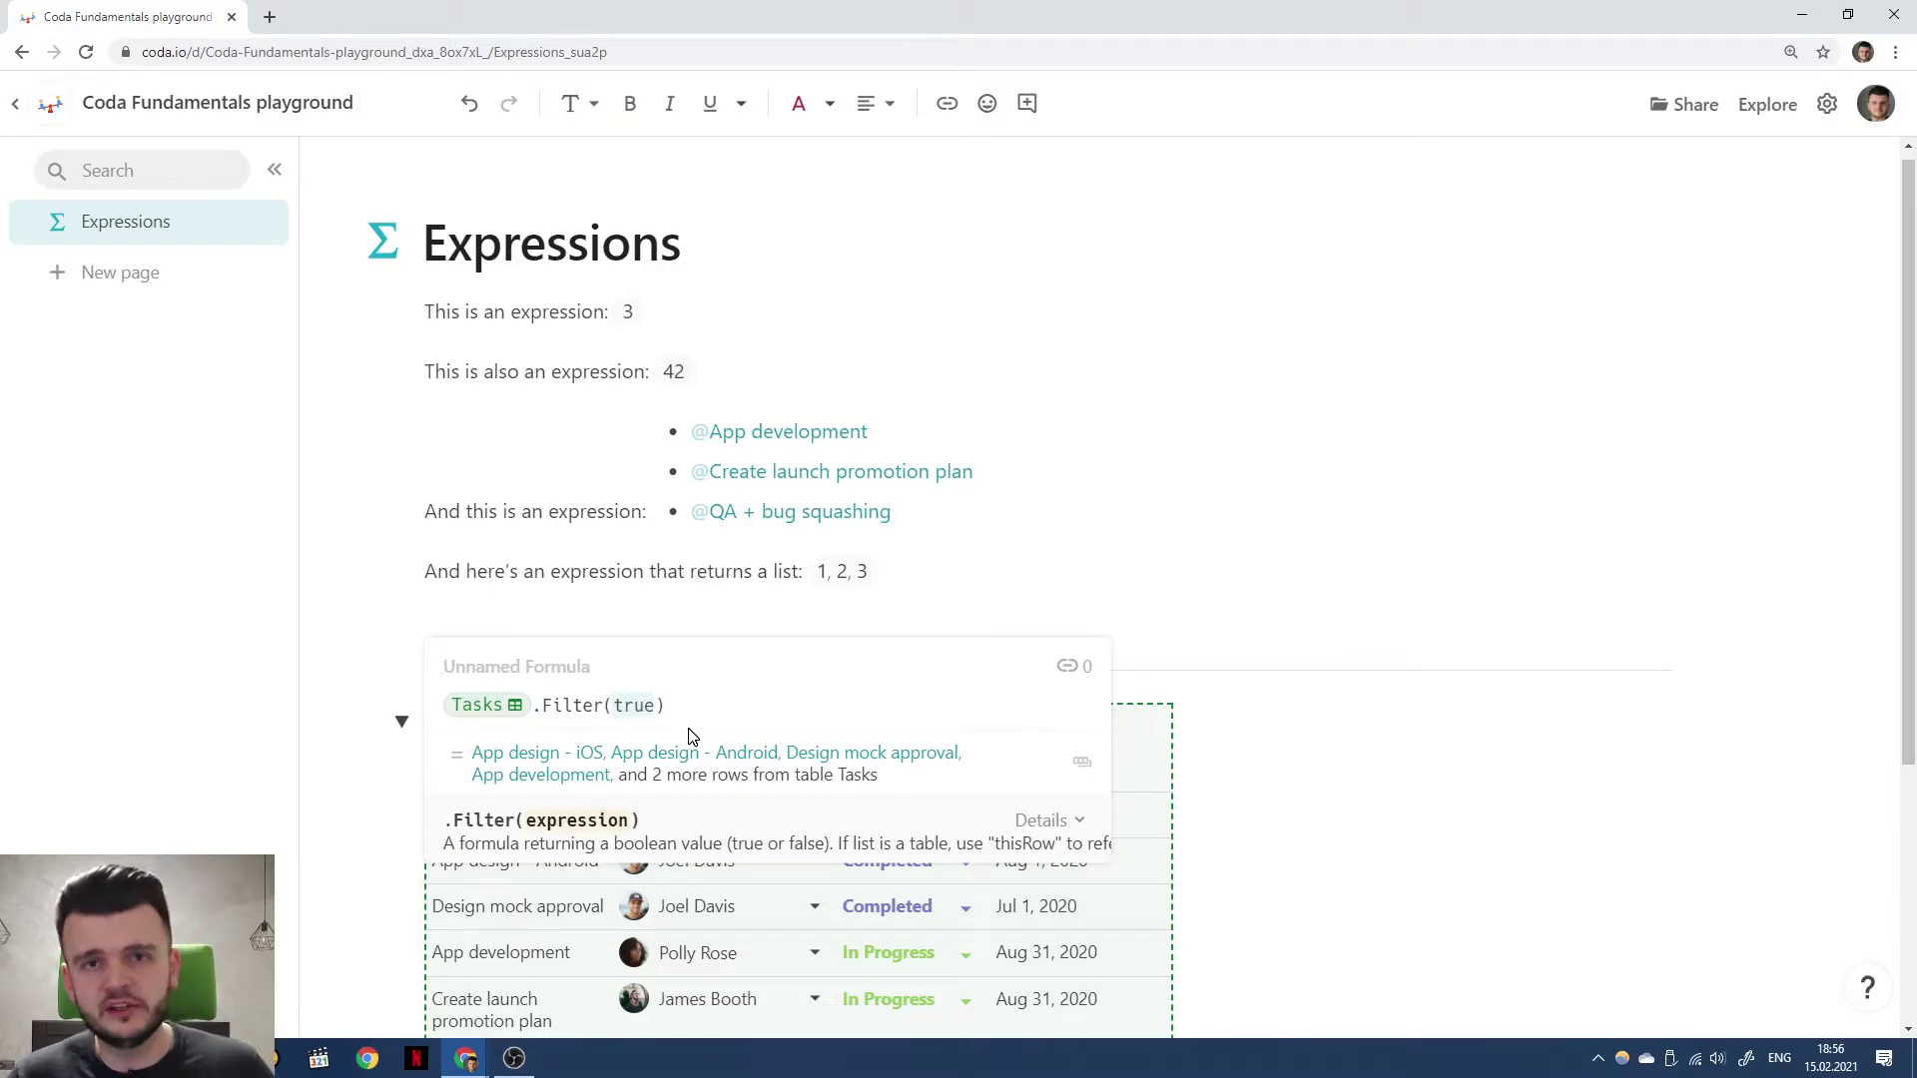
pyautogui.press('Right')
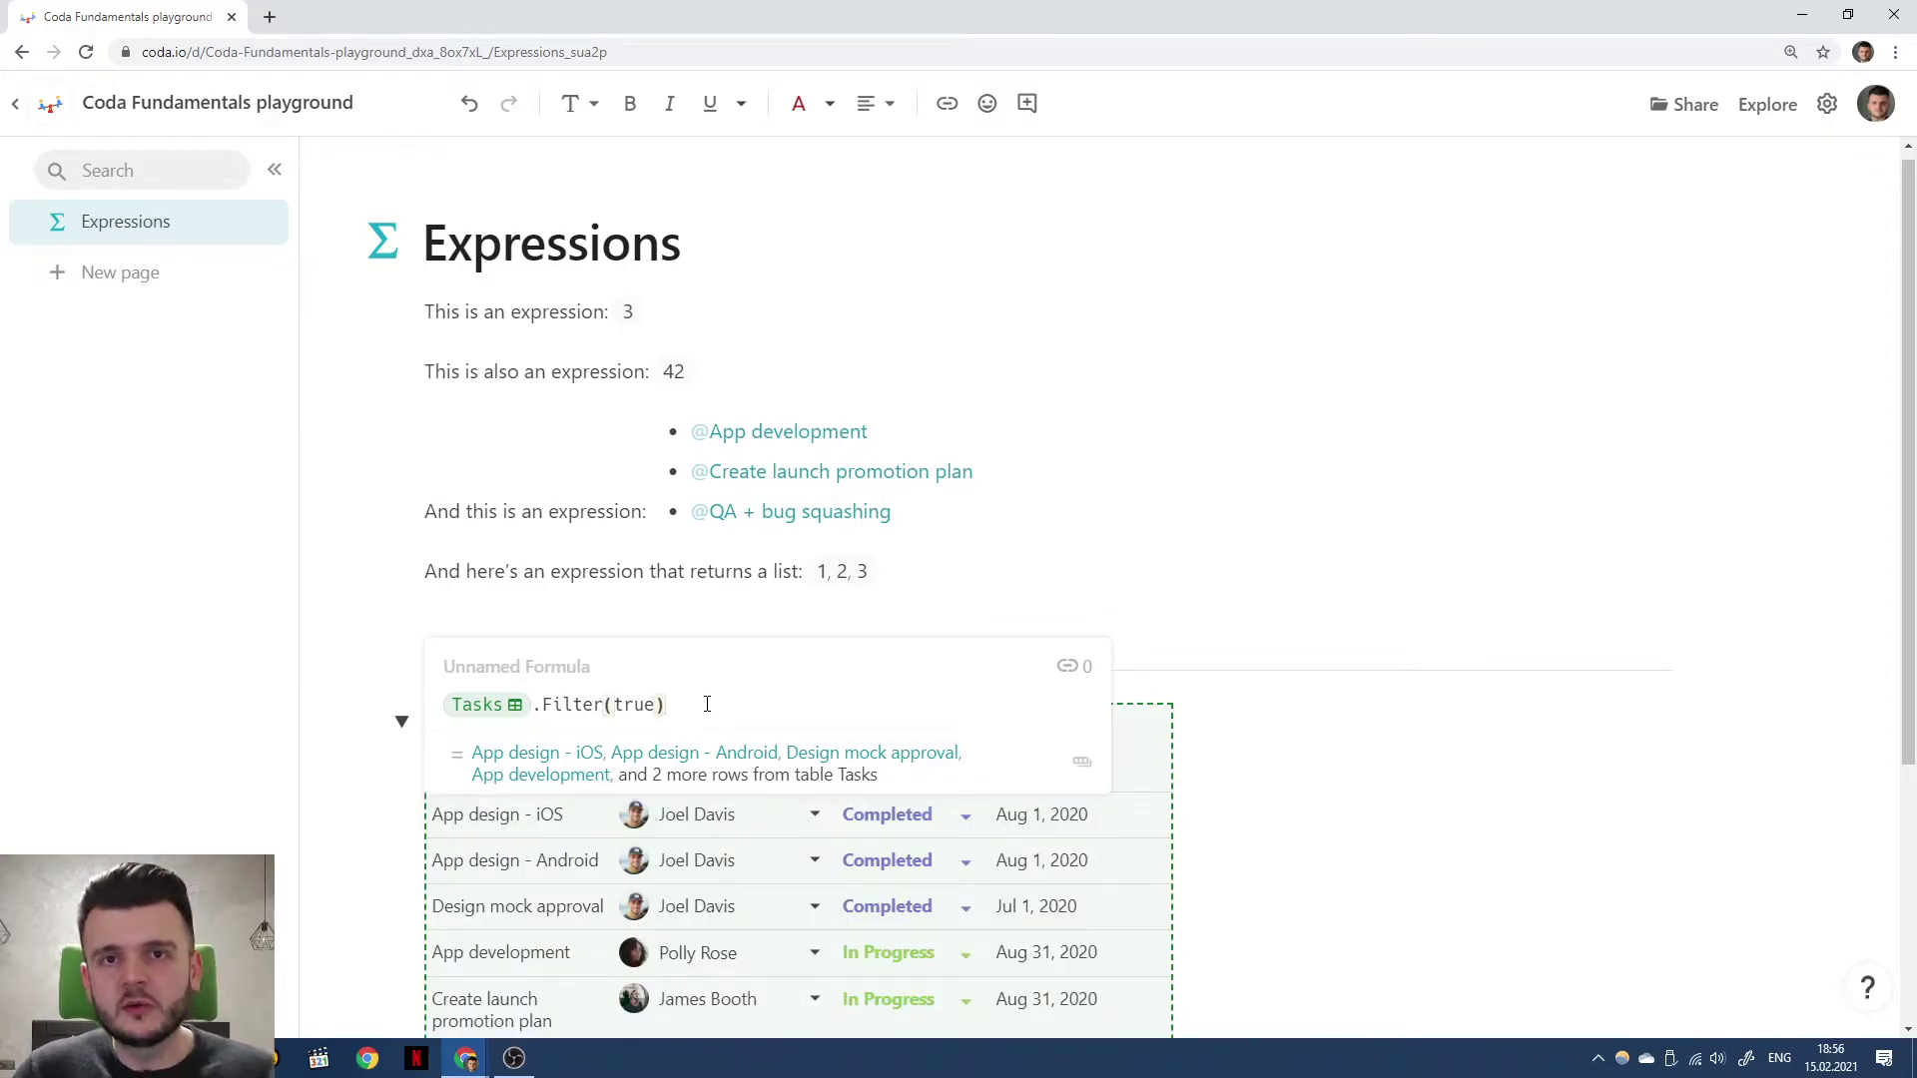
pyautogui.moveTo(539, 708)
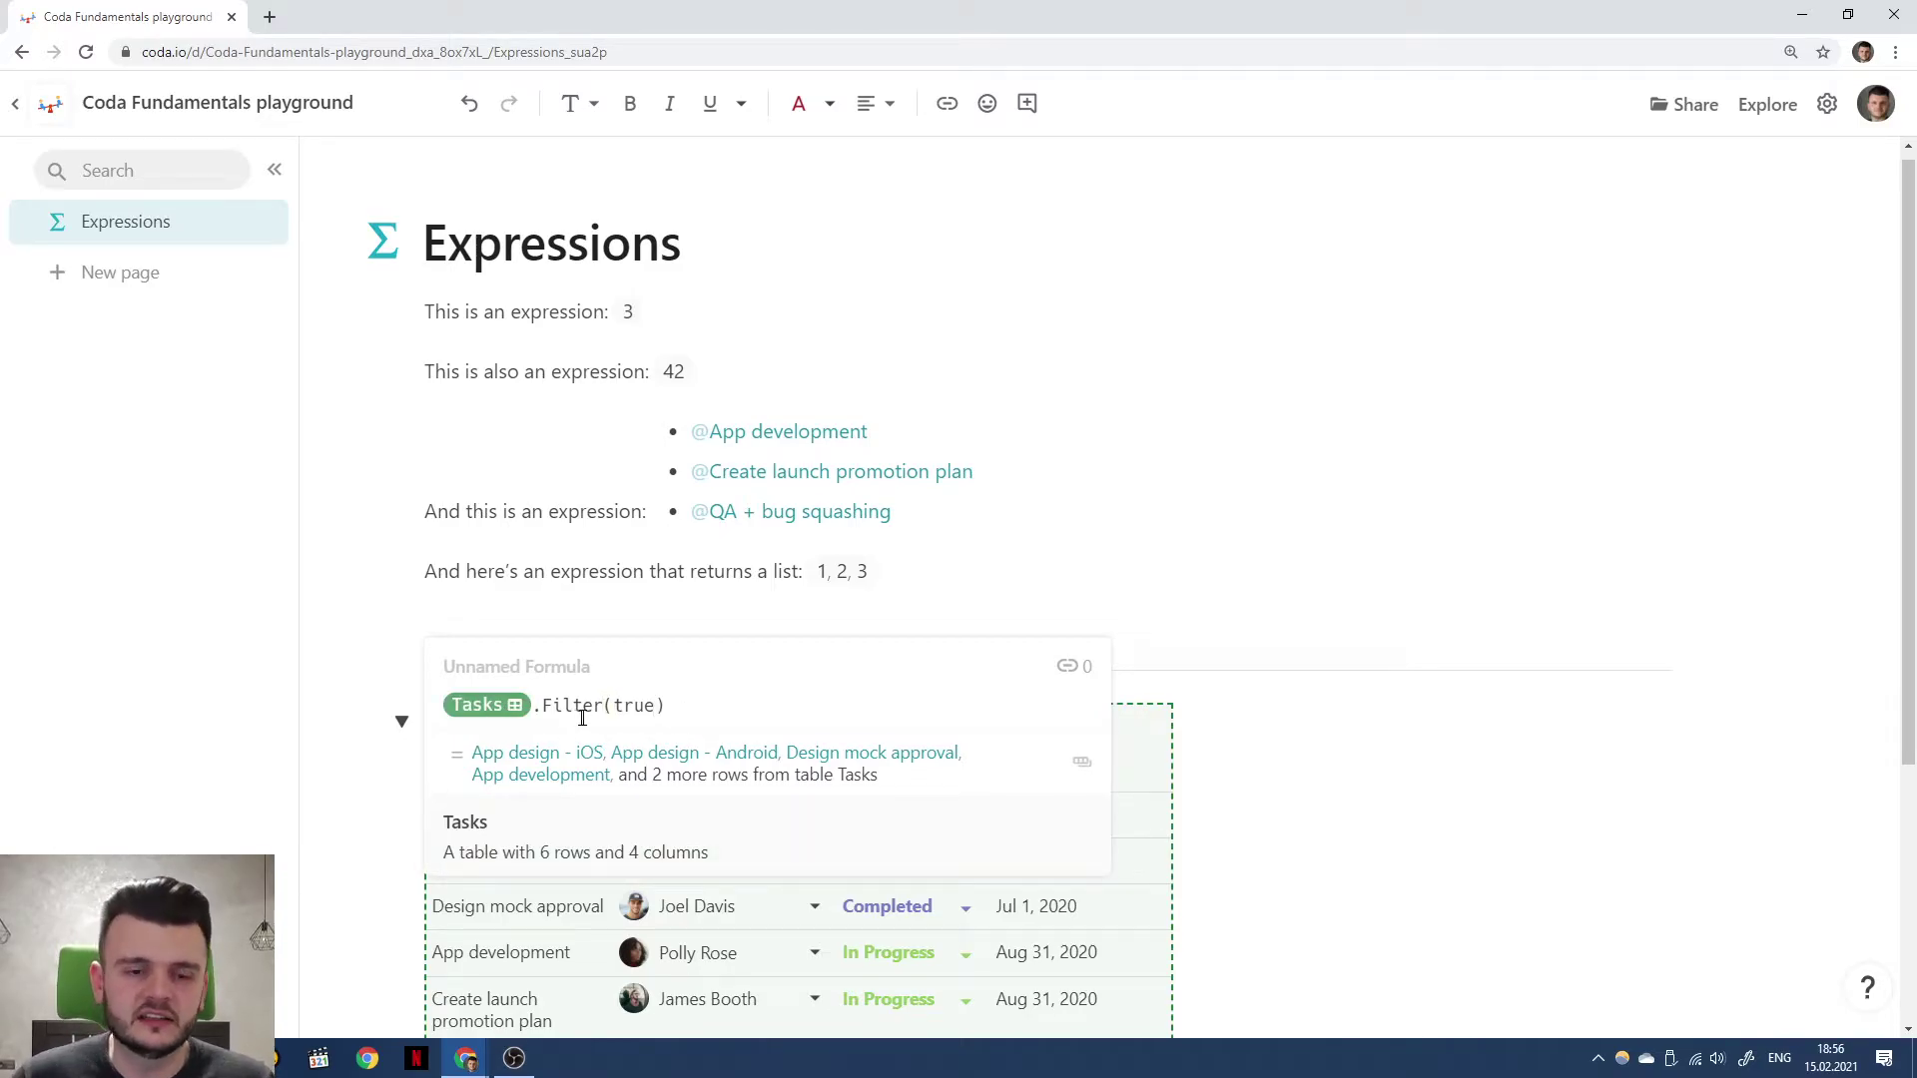
pyautogui.click(636, 709)
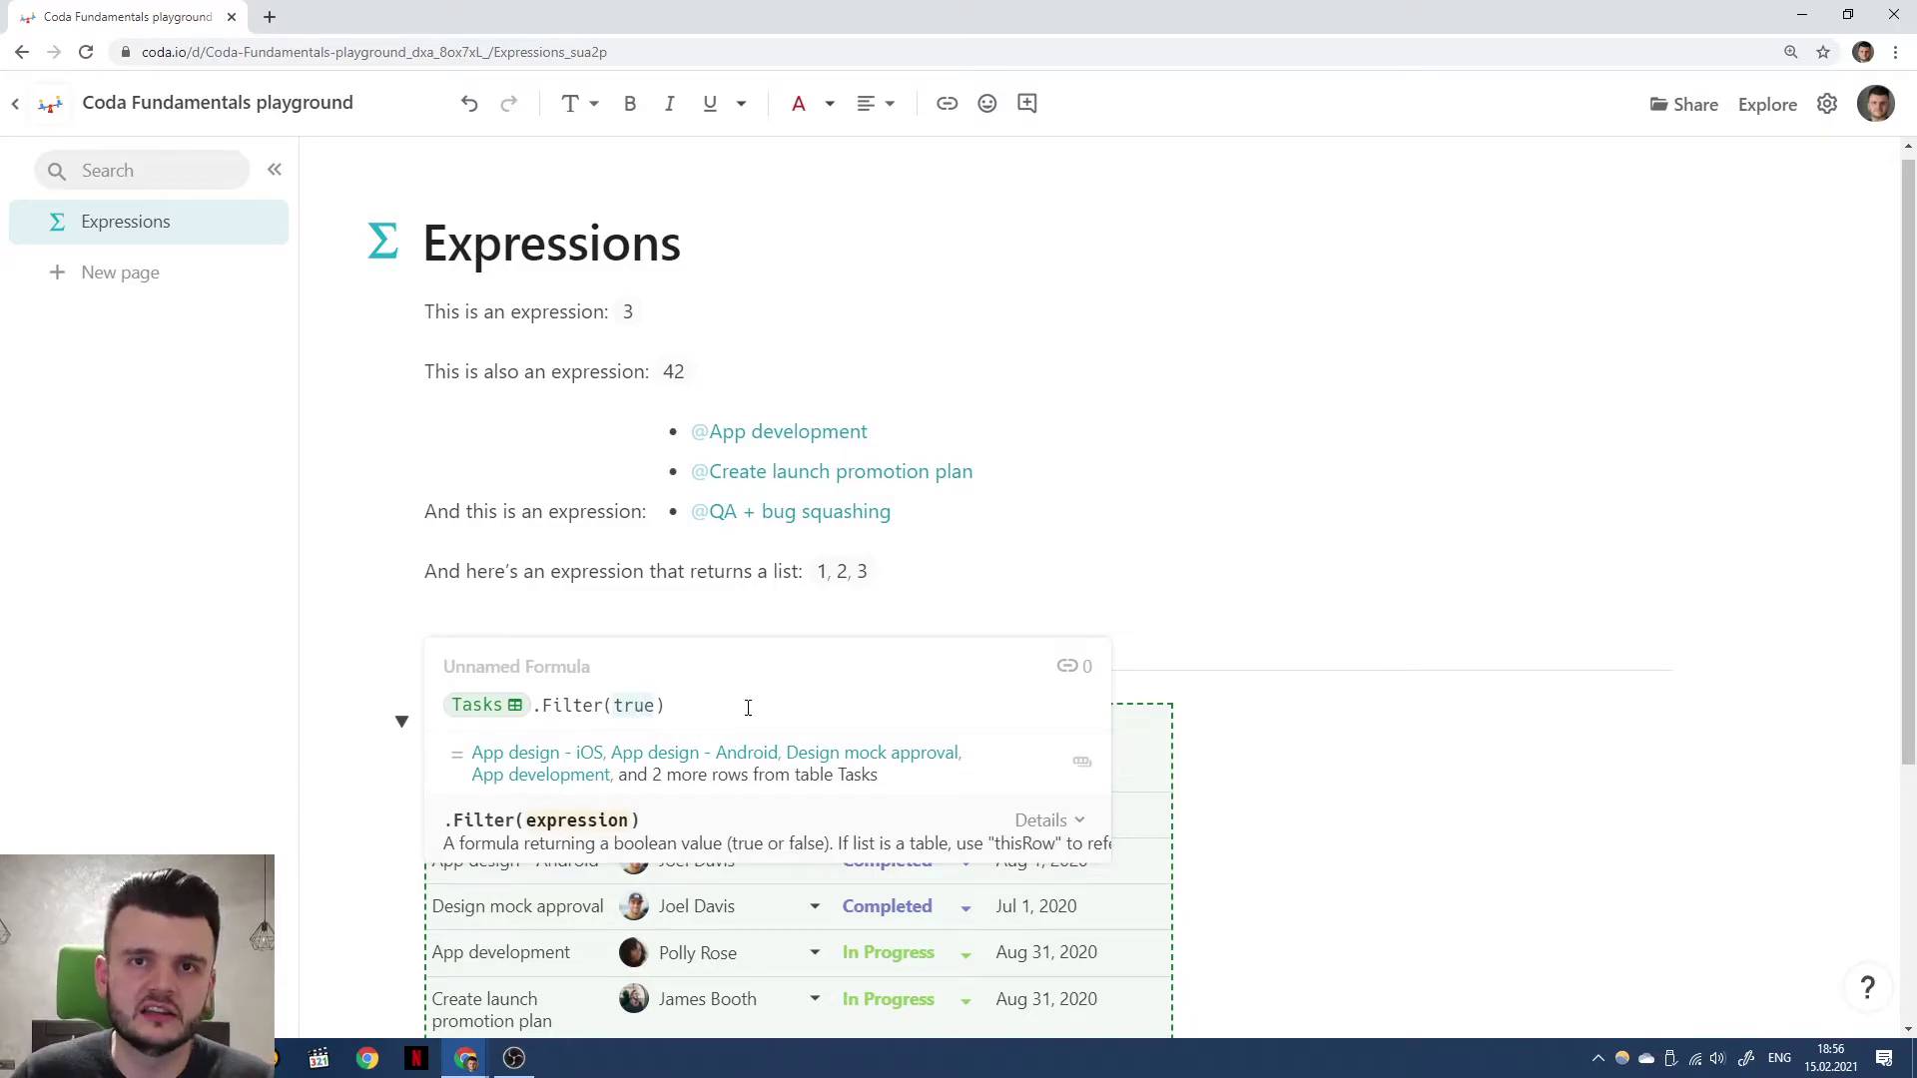
# Replace the Tasks reference before .Filter(true) with List(1, 2, 3).
pyautogui.click(539, 706)
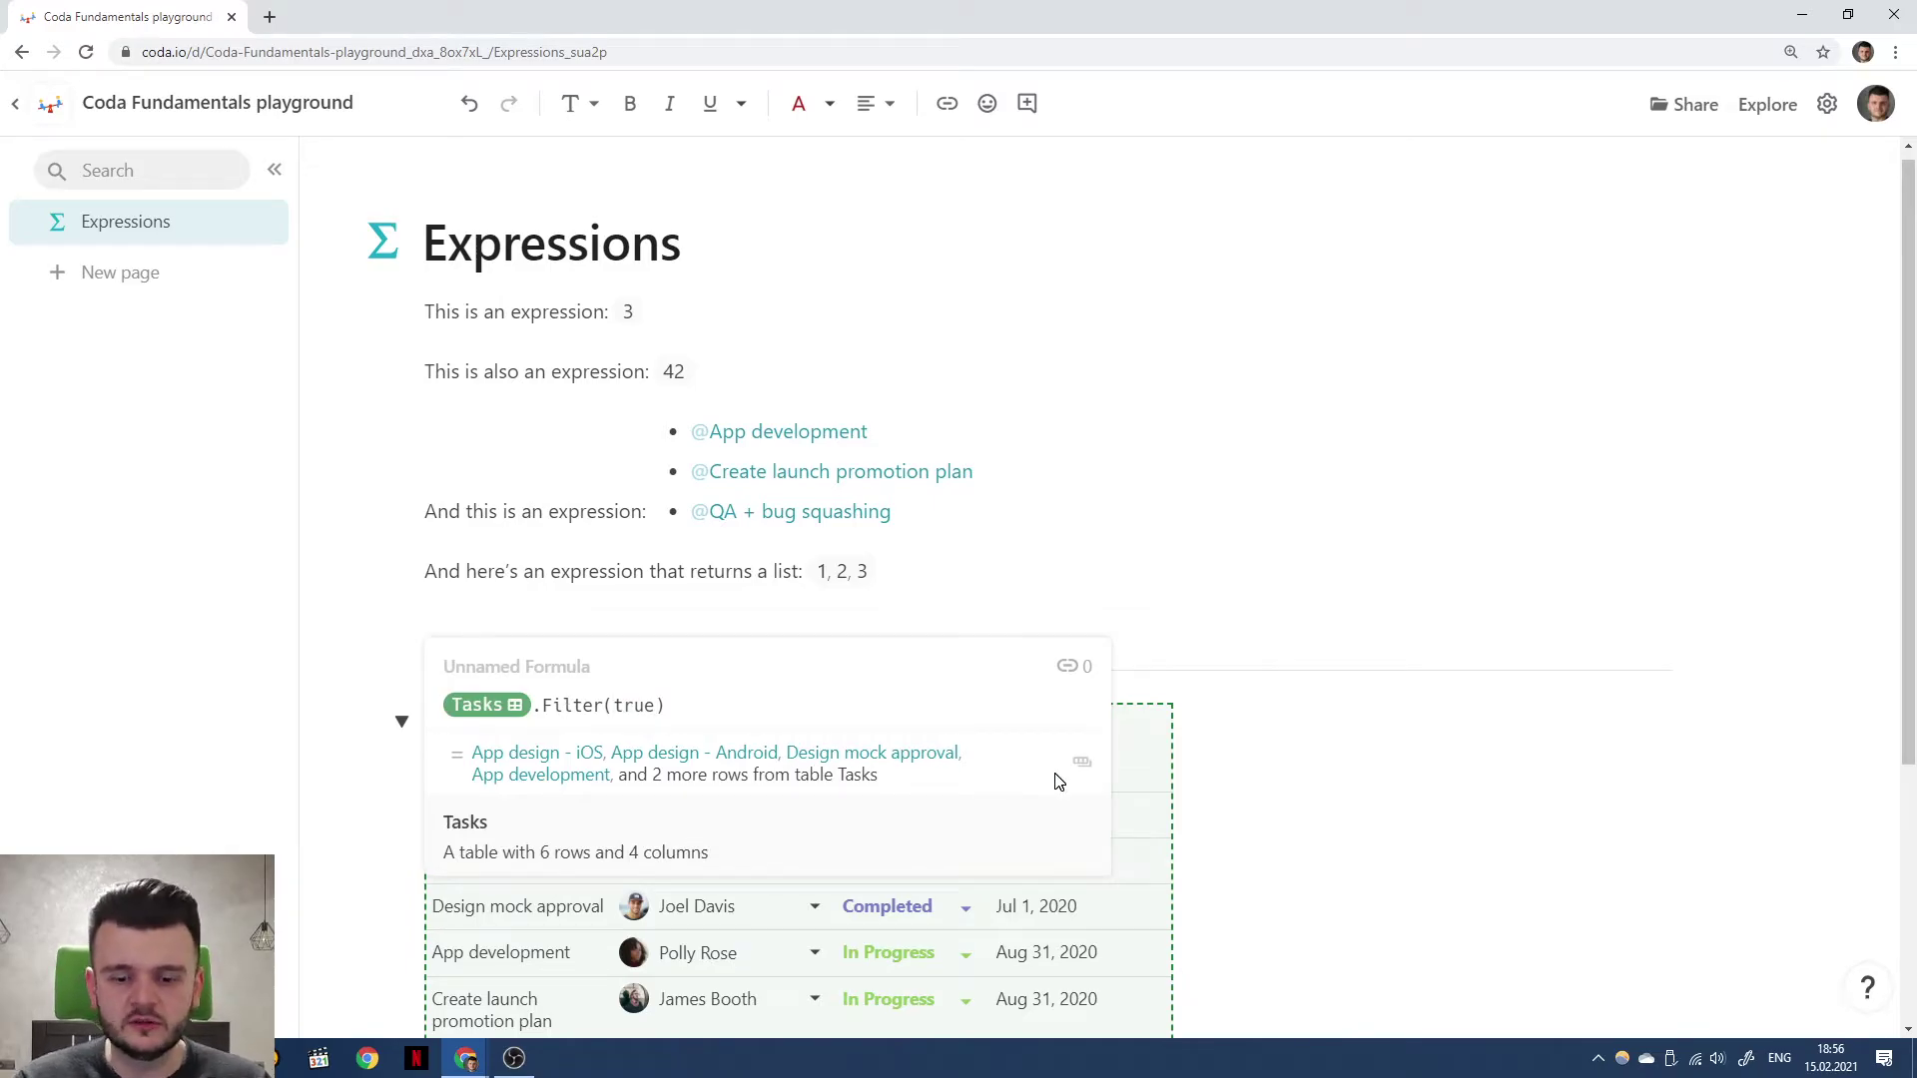
pyautogui.write('List(')
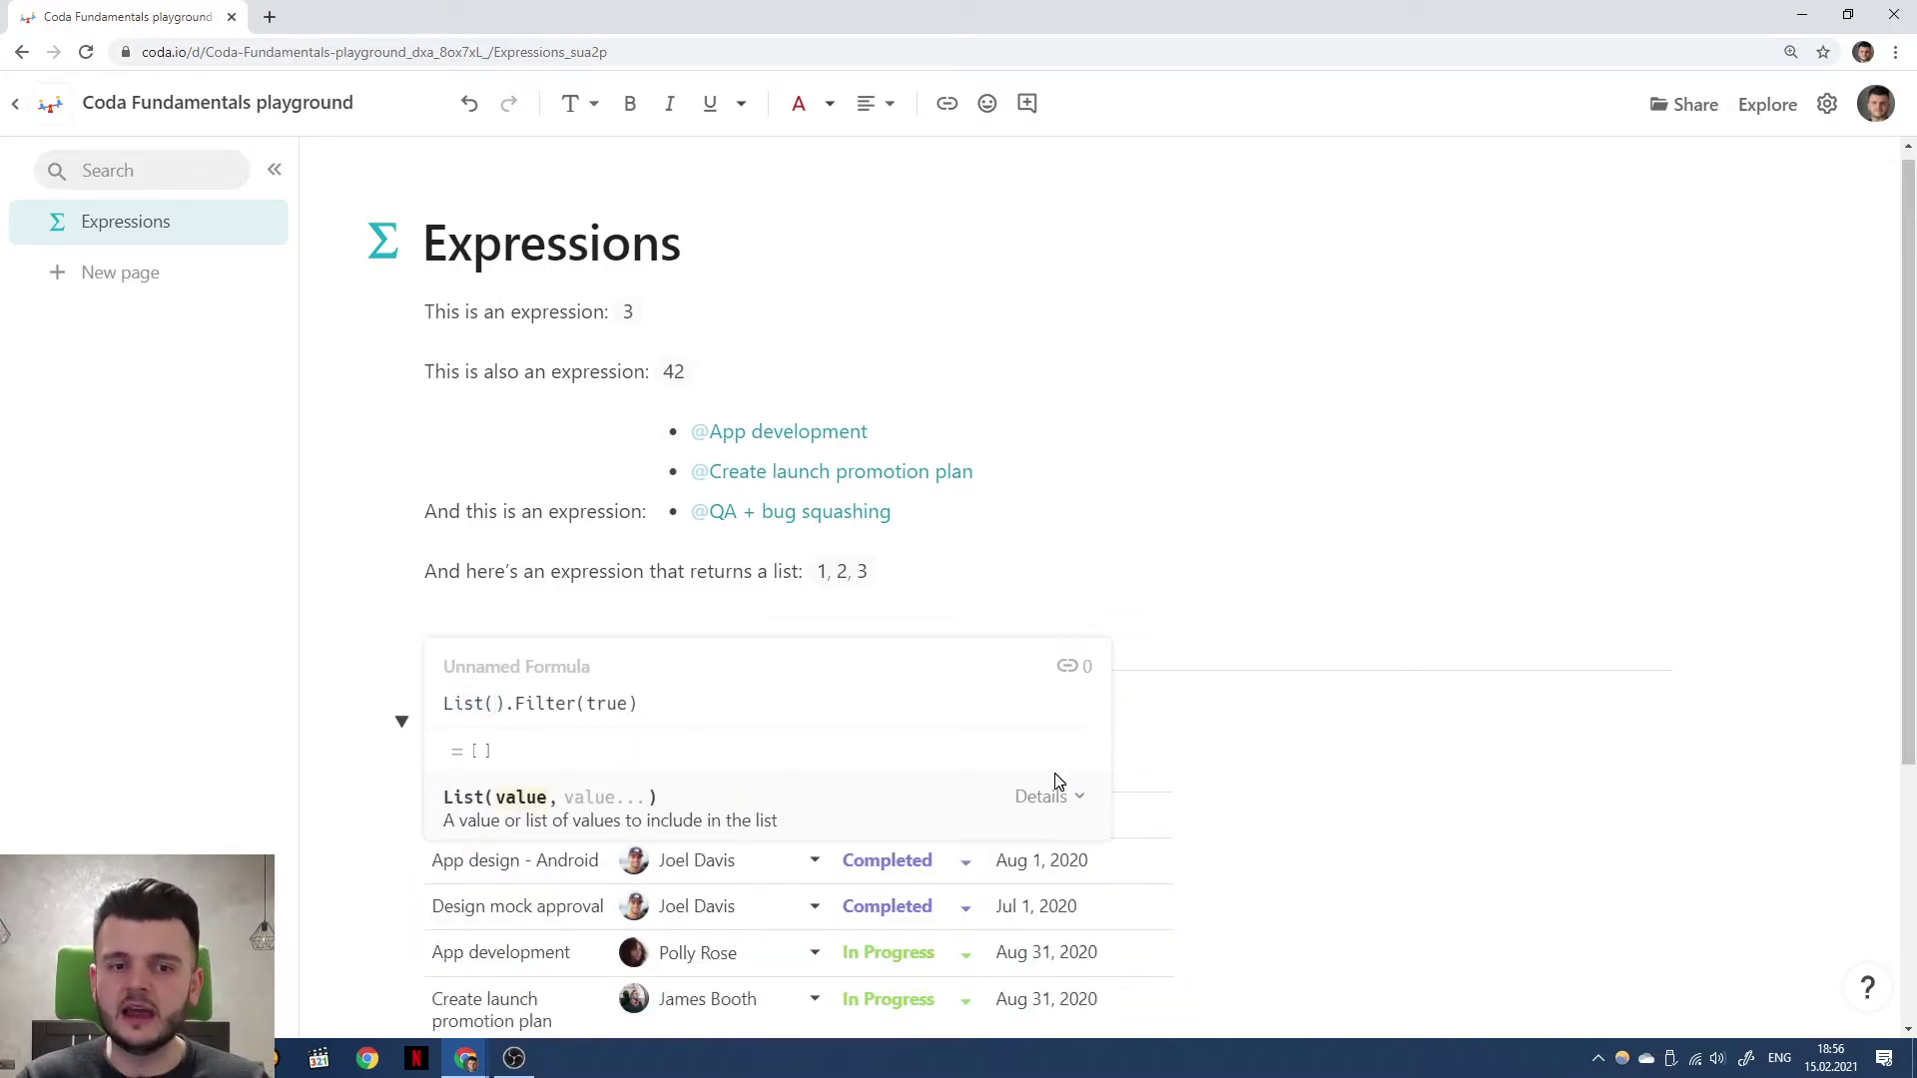
pyautogui.write('1, 2, 3')
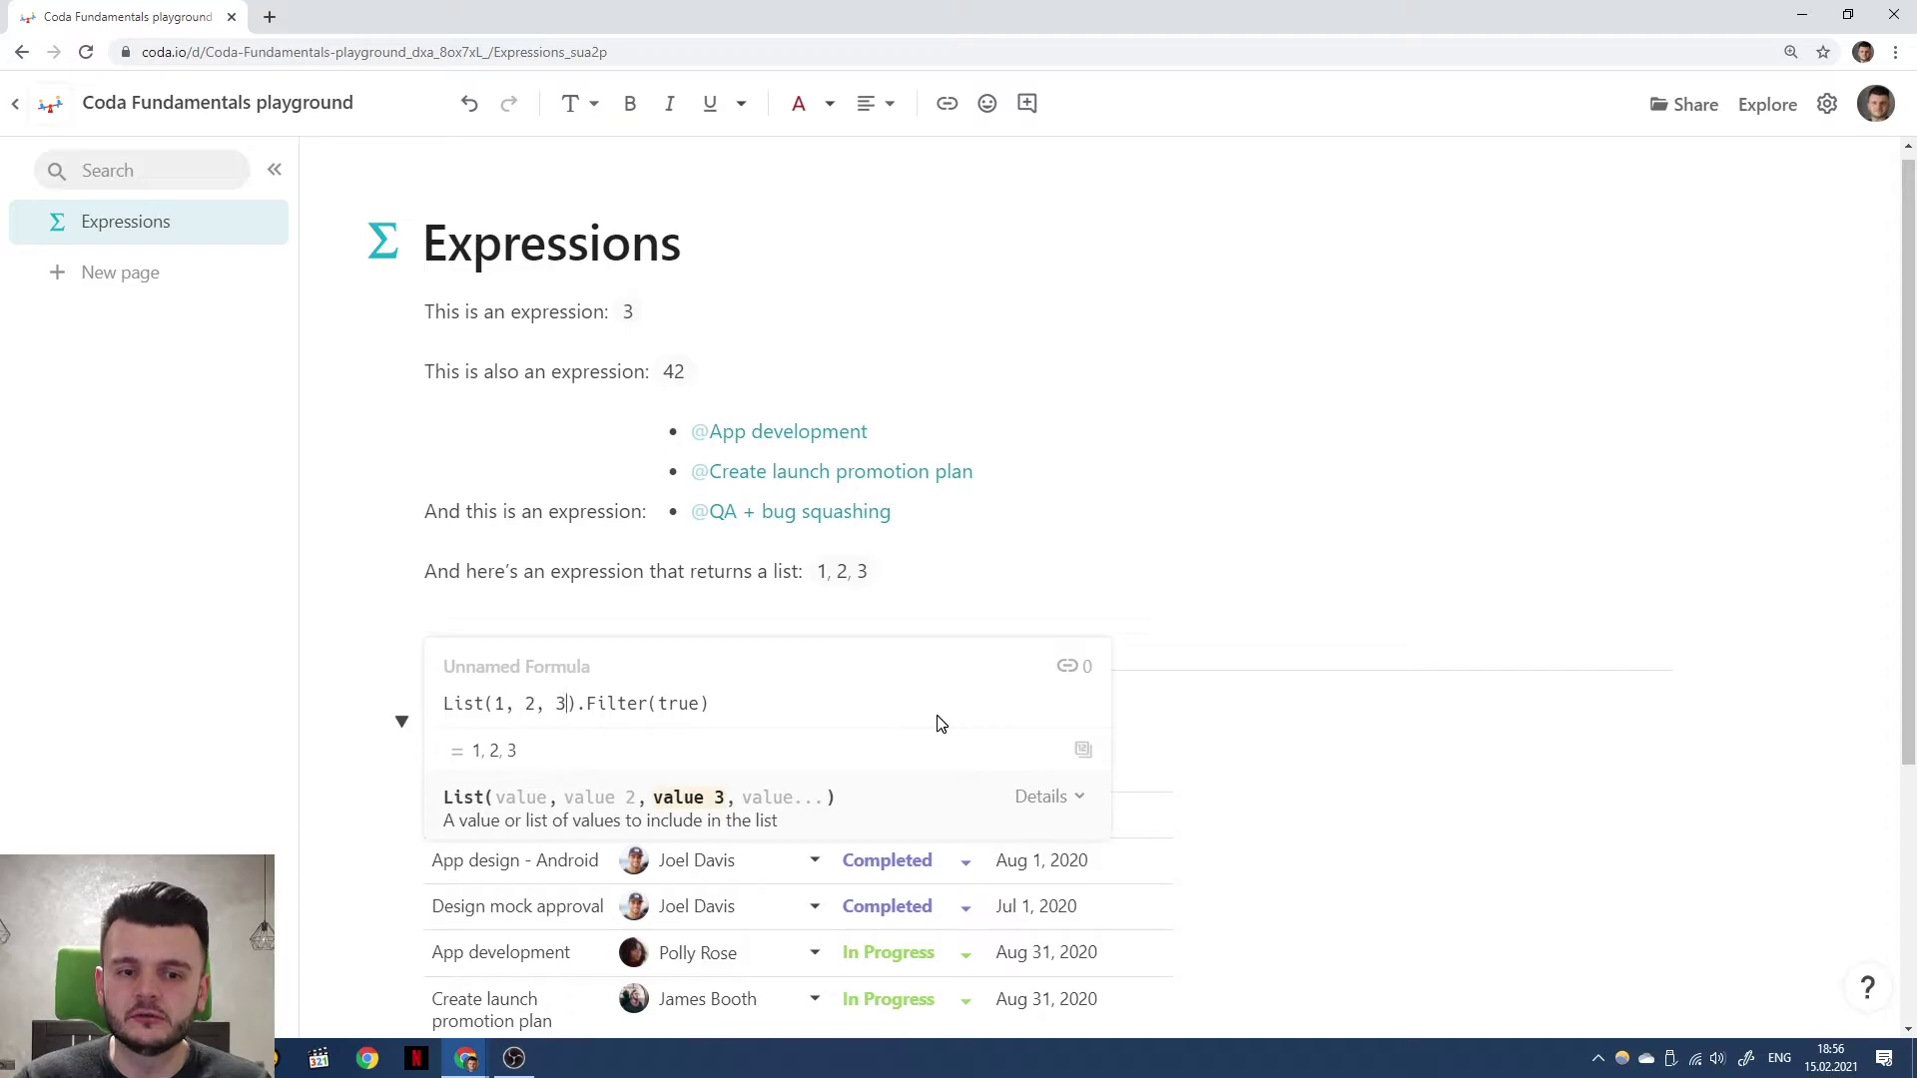
pyautogui.press('Right')
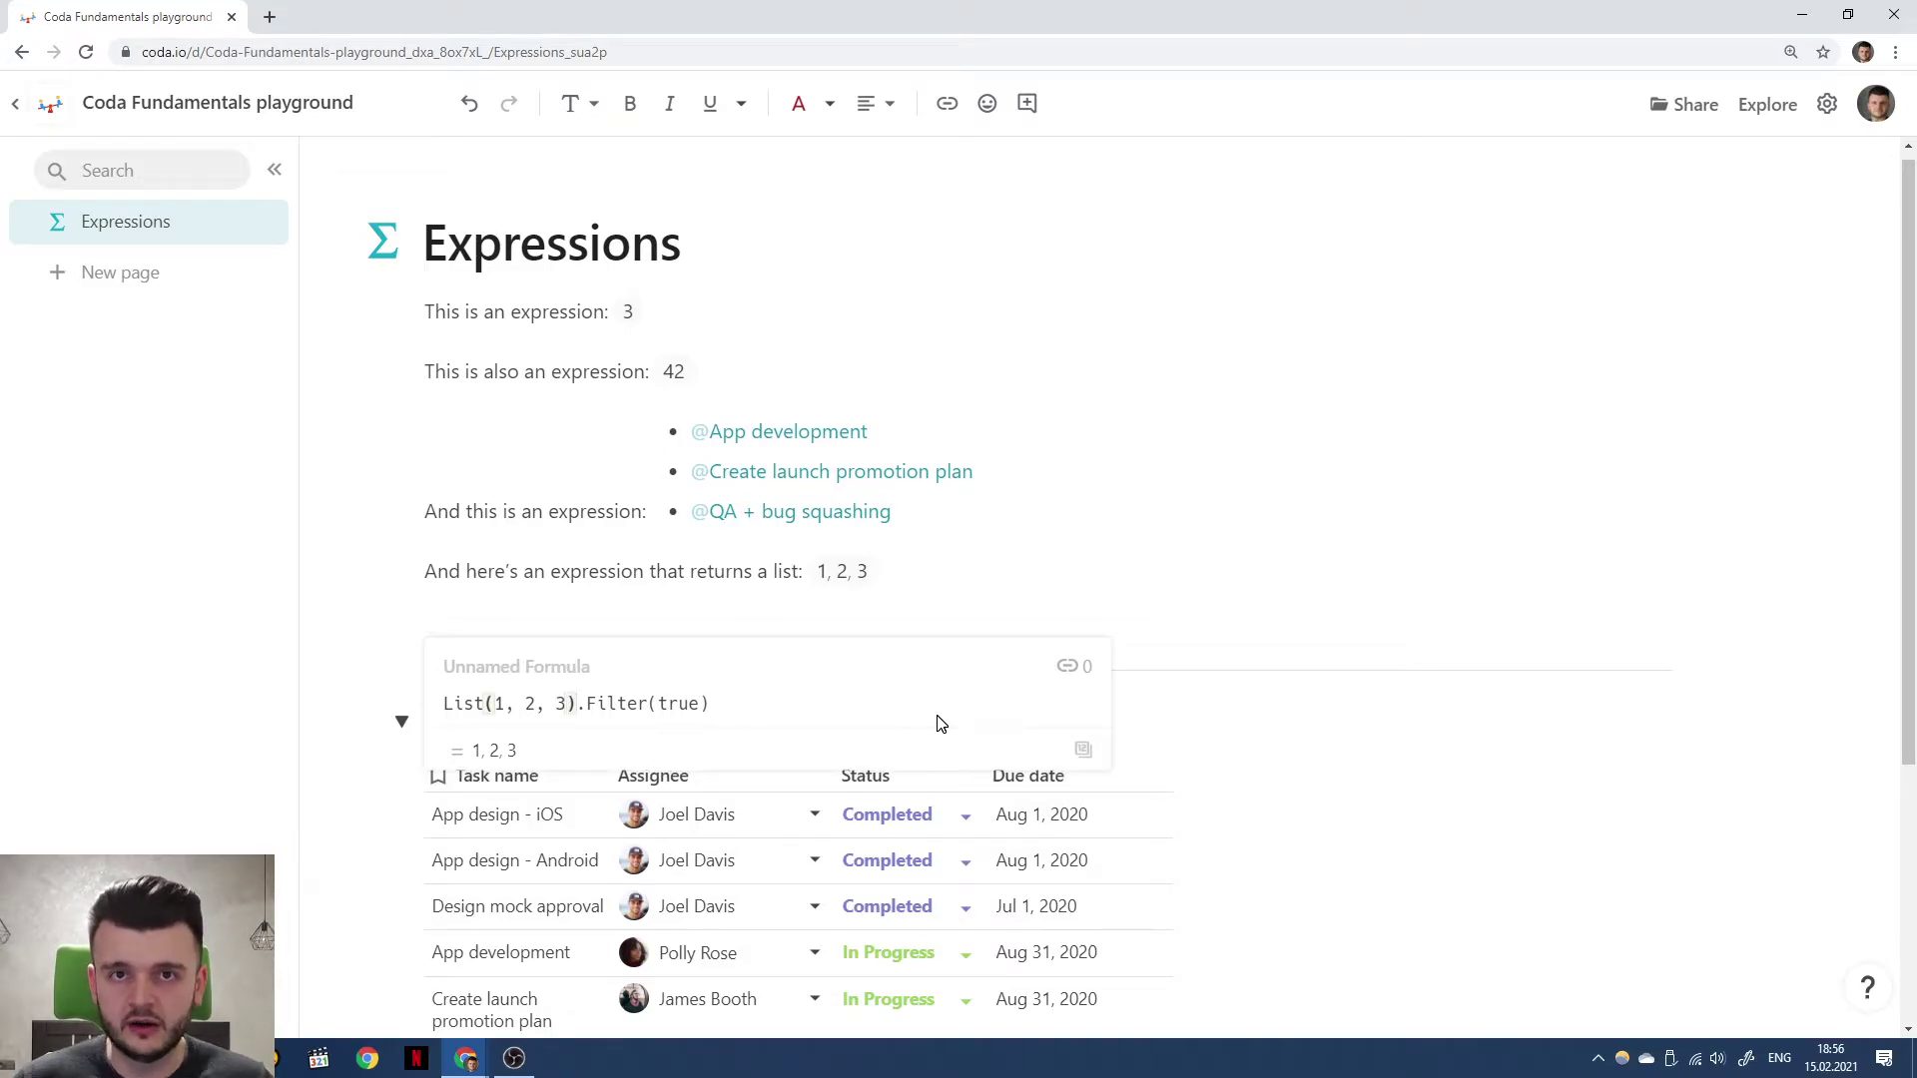
# Change the list's values from numbers to the texts "abc" and "def".
pyautogui.press('Left')
pyautogui.press('Left')
pyautogui.press('Left')
pyautogui.press('Left')
pyautogui.press('Left')
pyautogui.press('Left')
pyautogui.press('Left')
pyautogui.press('Left')
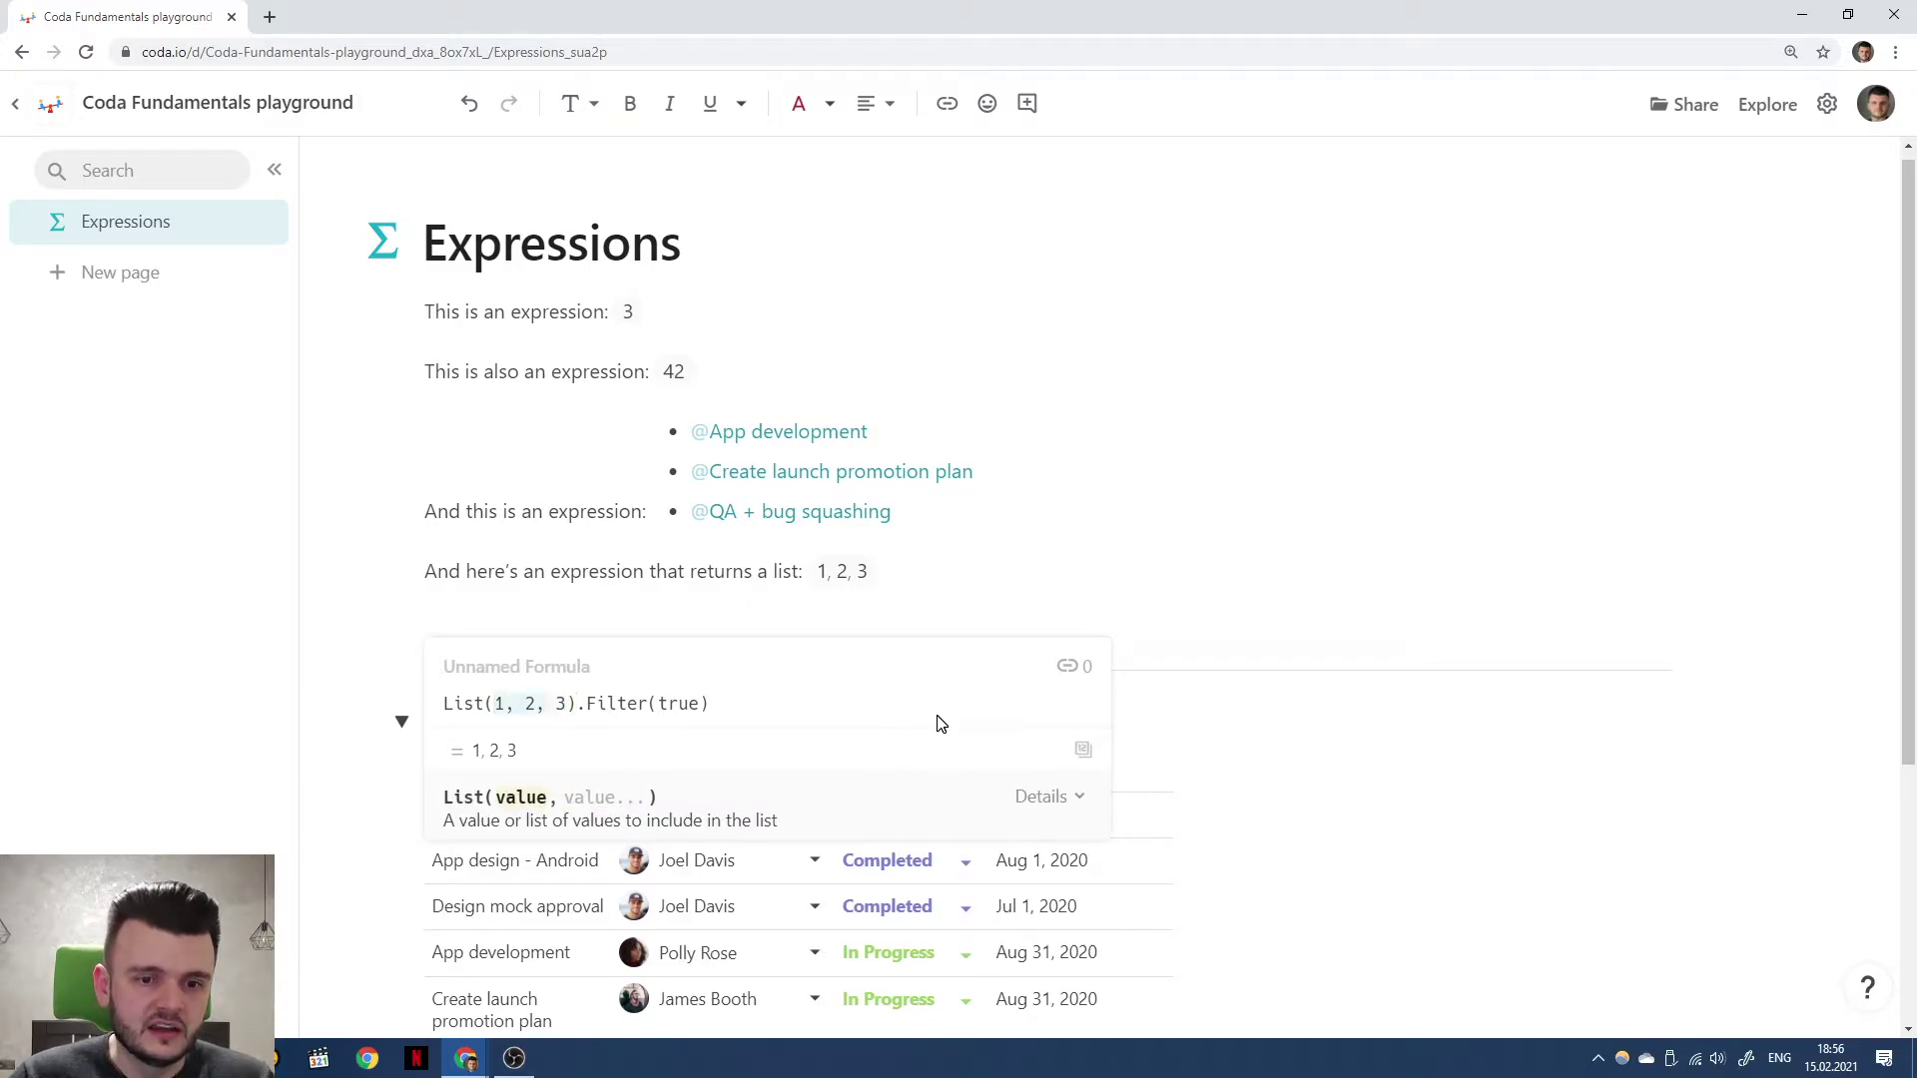
pyautogui.write('"abc", ')
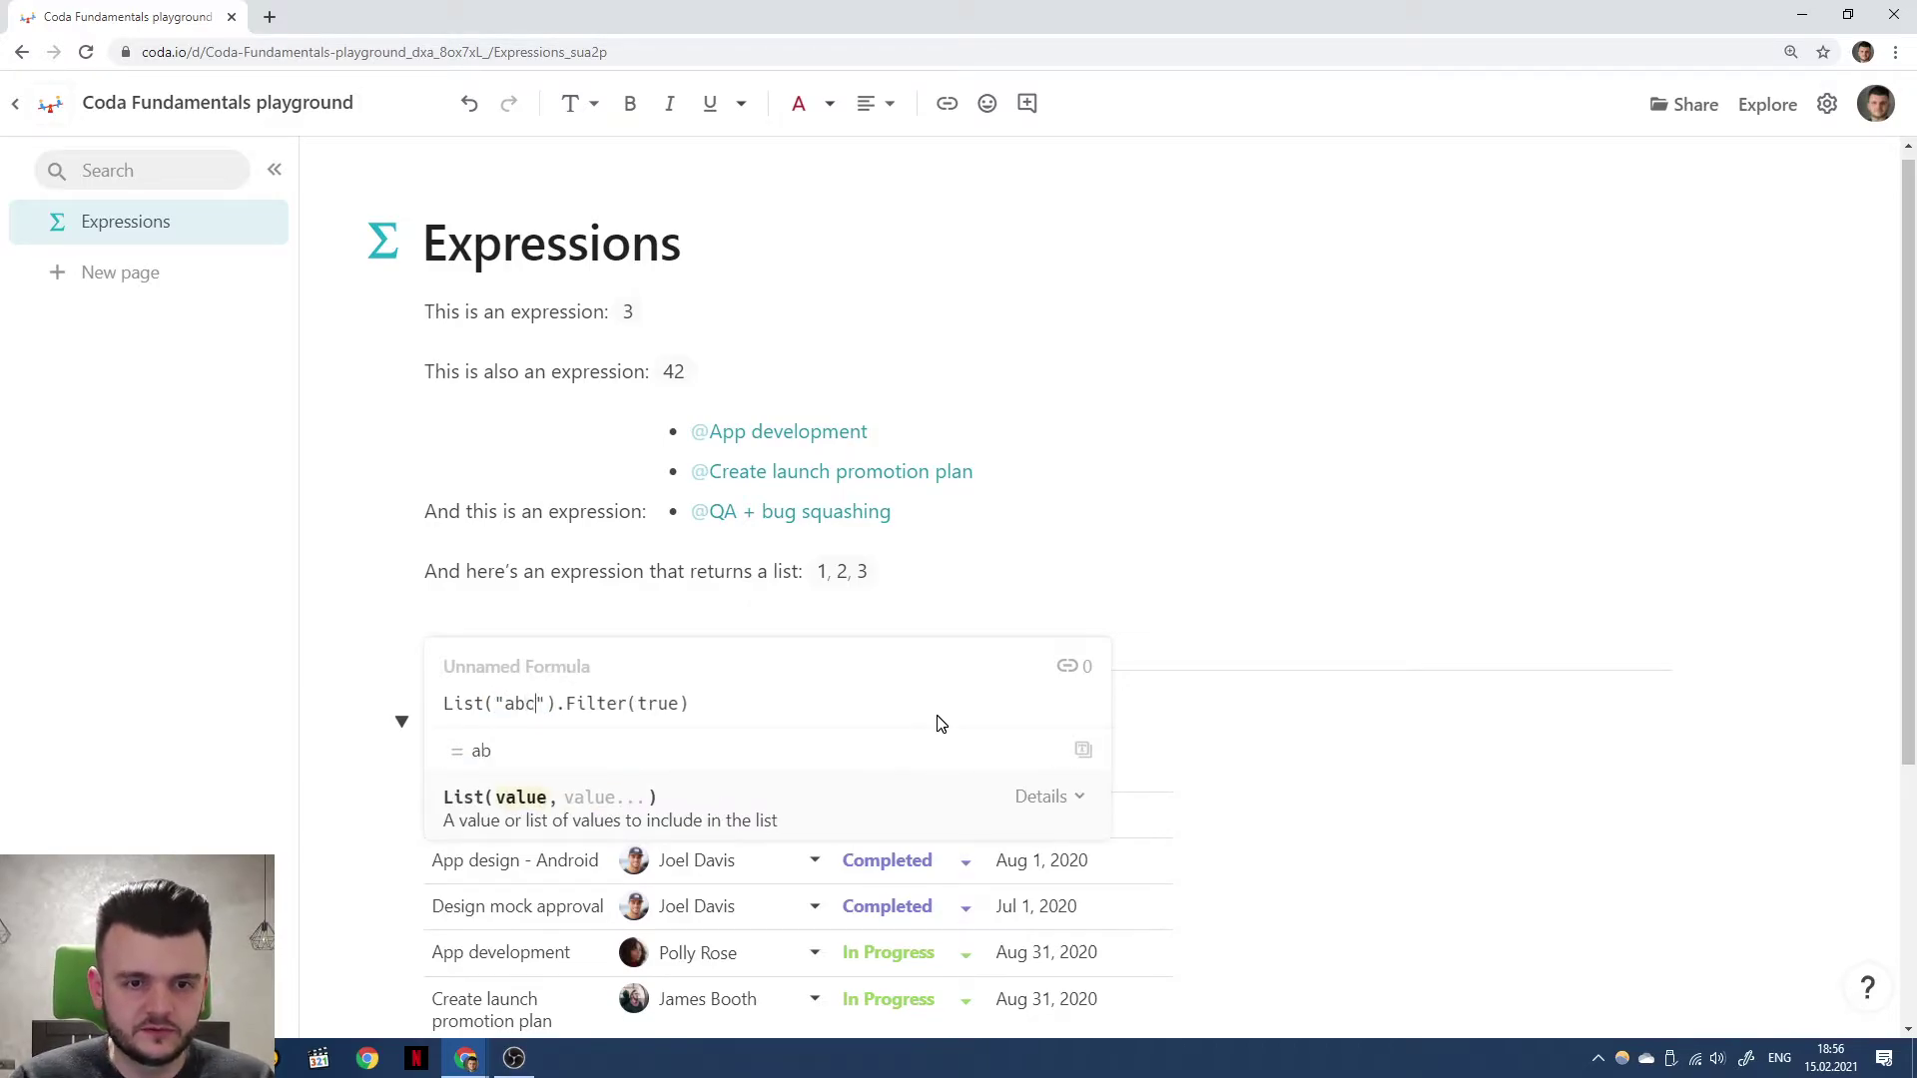
pyautogui.write('"der')
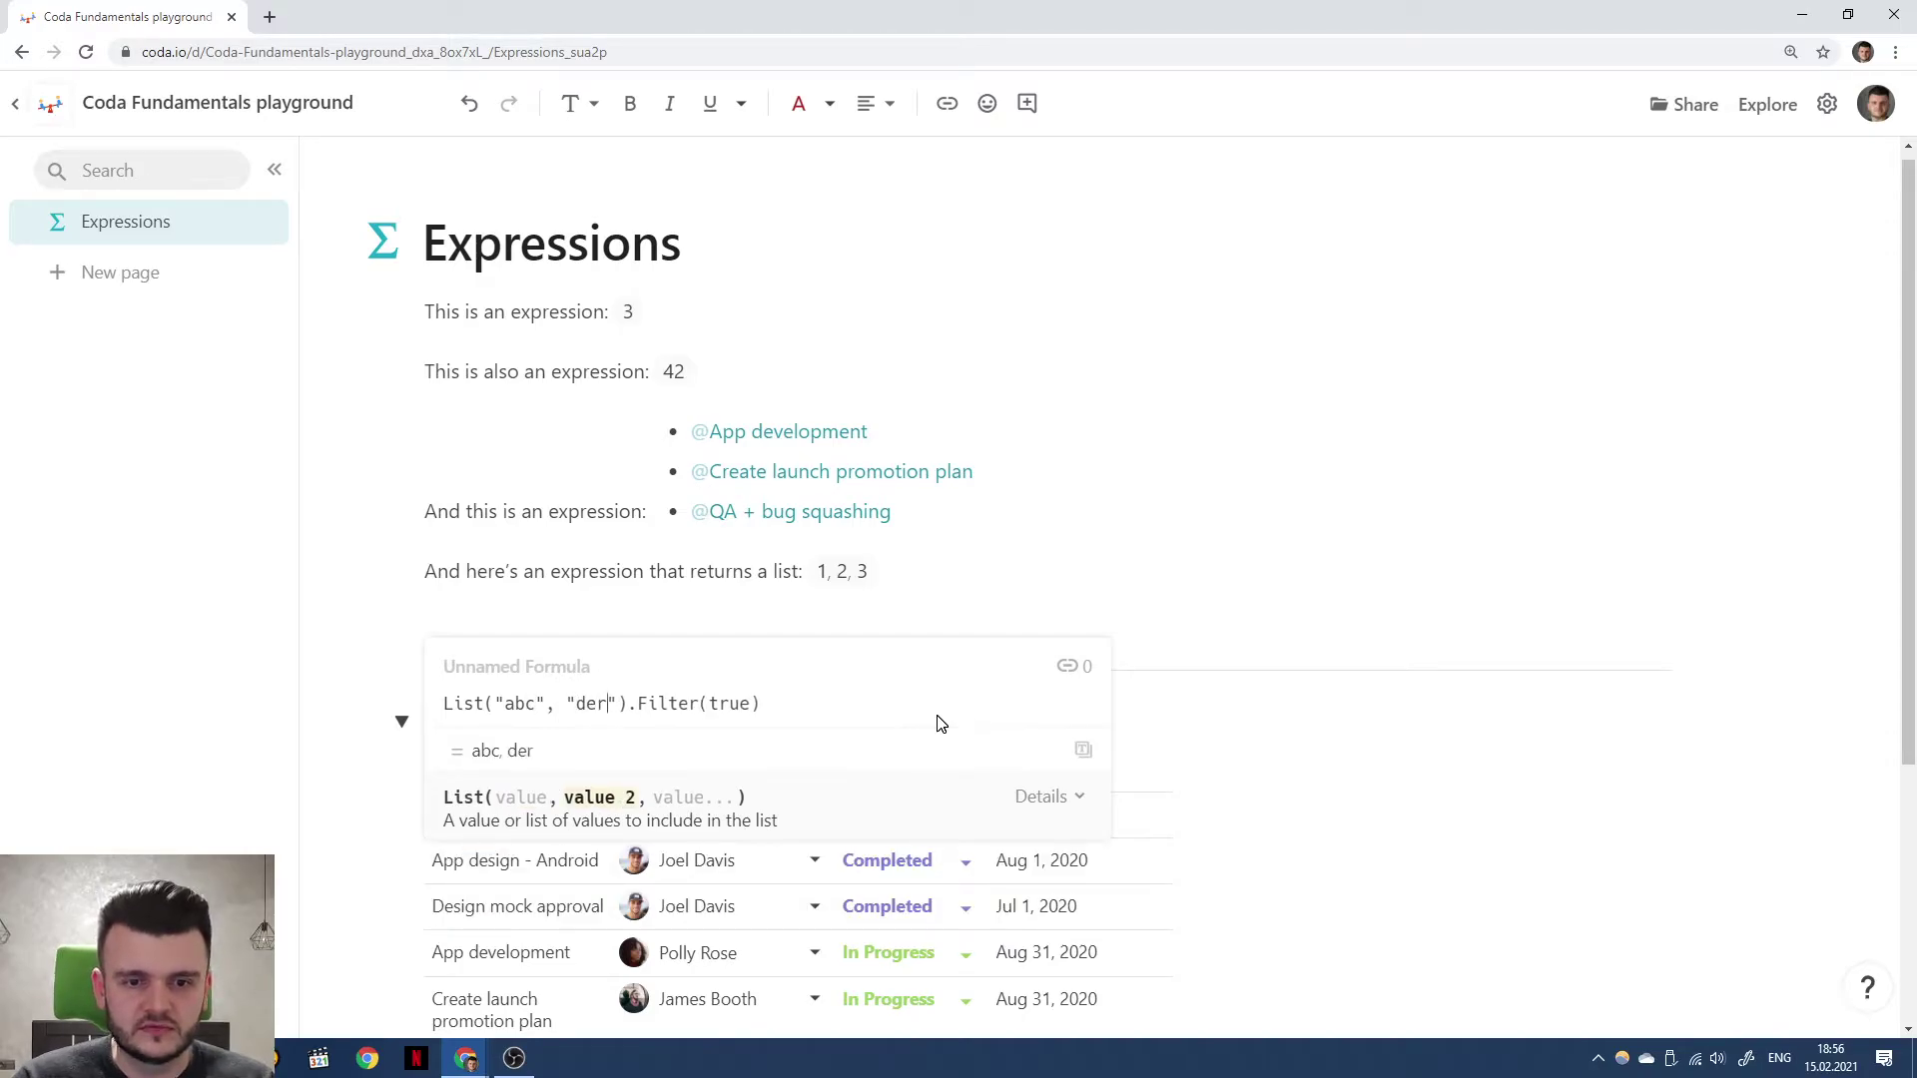
pyautogui.press('BackSpace')
pyautogui.write('f')
# Inspect the Filter function's examples and input descriptions, and the List expression it is applied to.
pyautogui.press('Right')
pyautogui.press('Right')
pyautogui.press('Right')
pyautogui.press('Right')
pyautogui.press('Right')
pyautogui.press('Right')
pyautogui.press('Right')
pyautogui.press('Right')
pyautogui.press('Right')
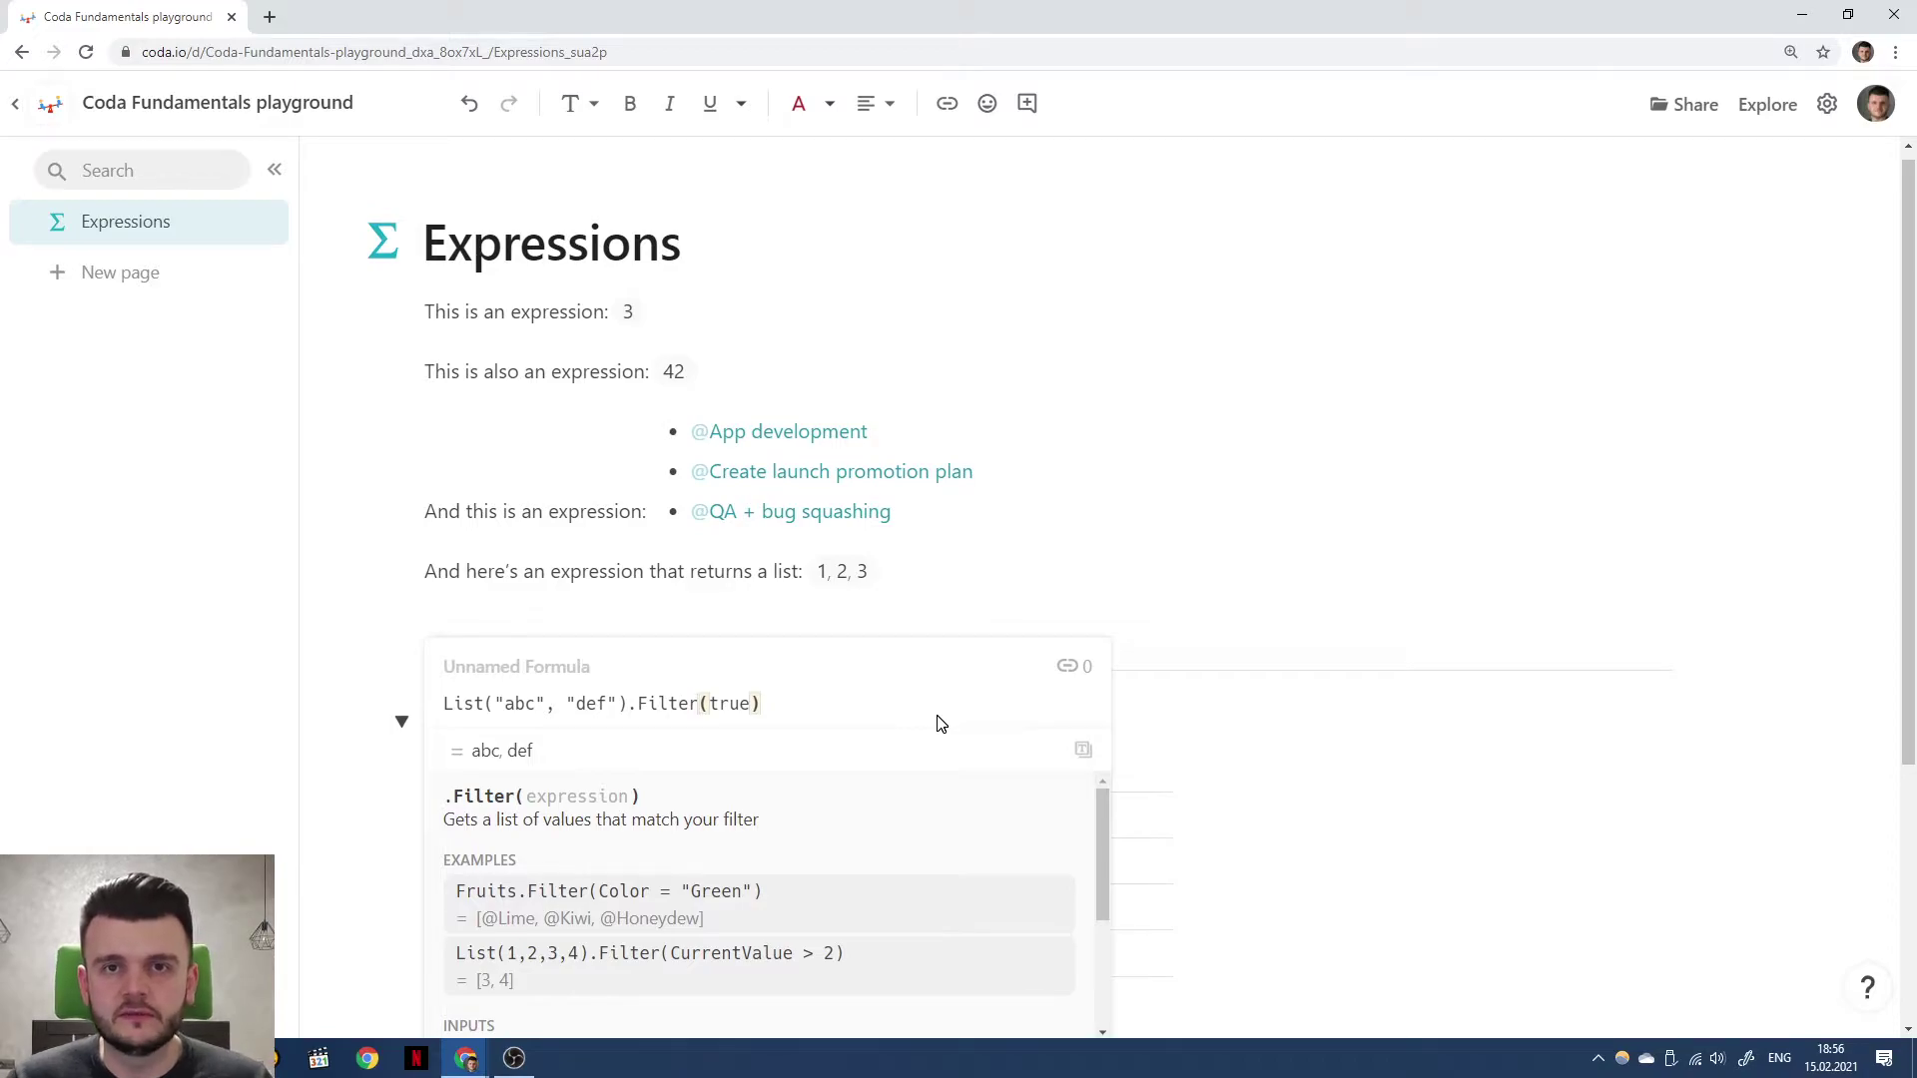
pyautogui.press('Left')
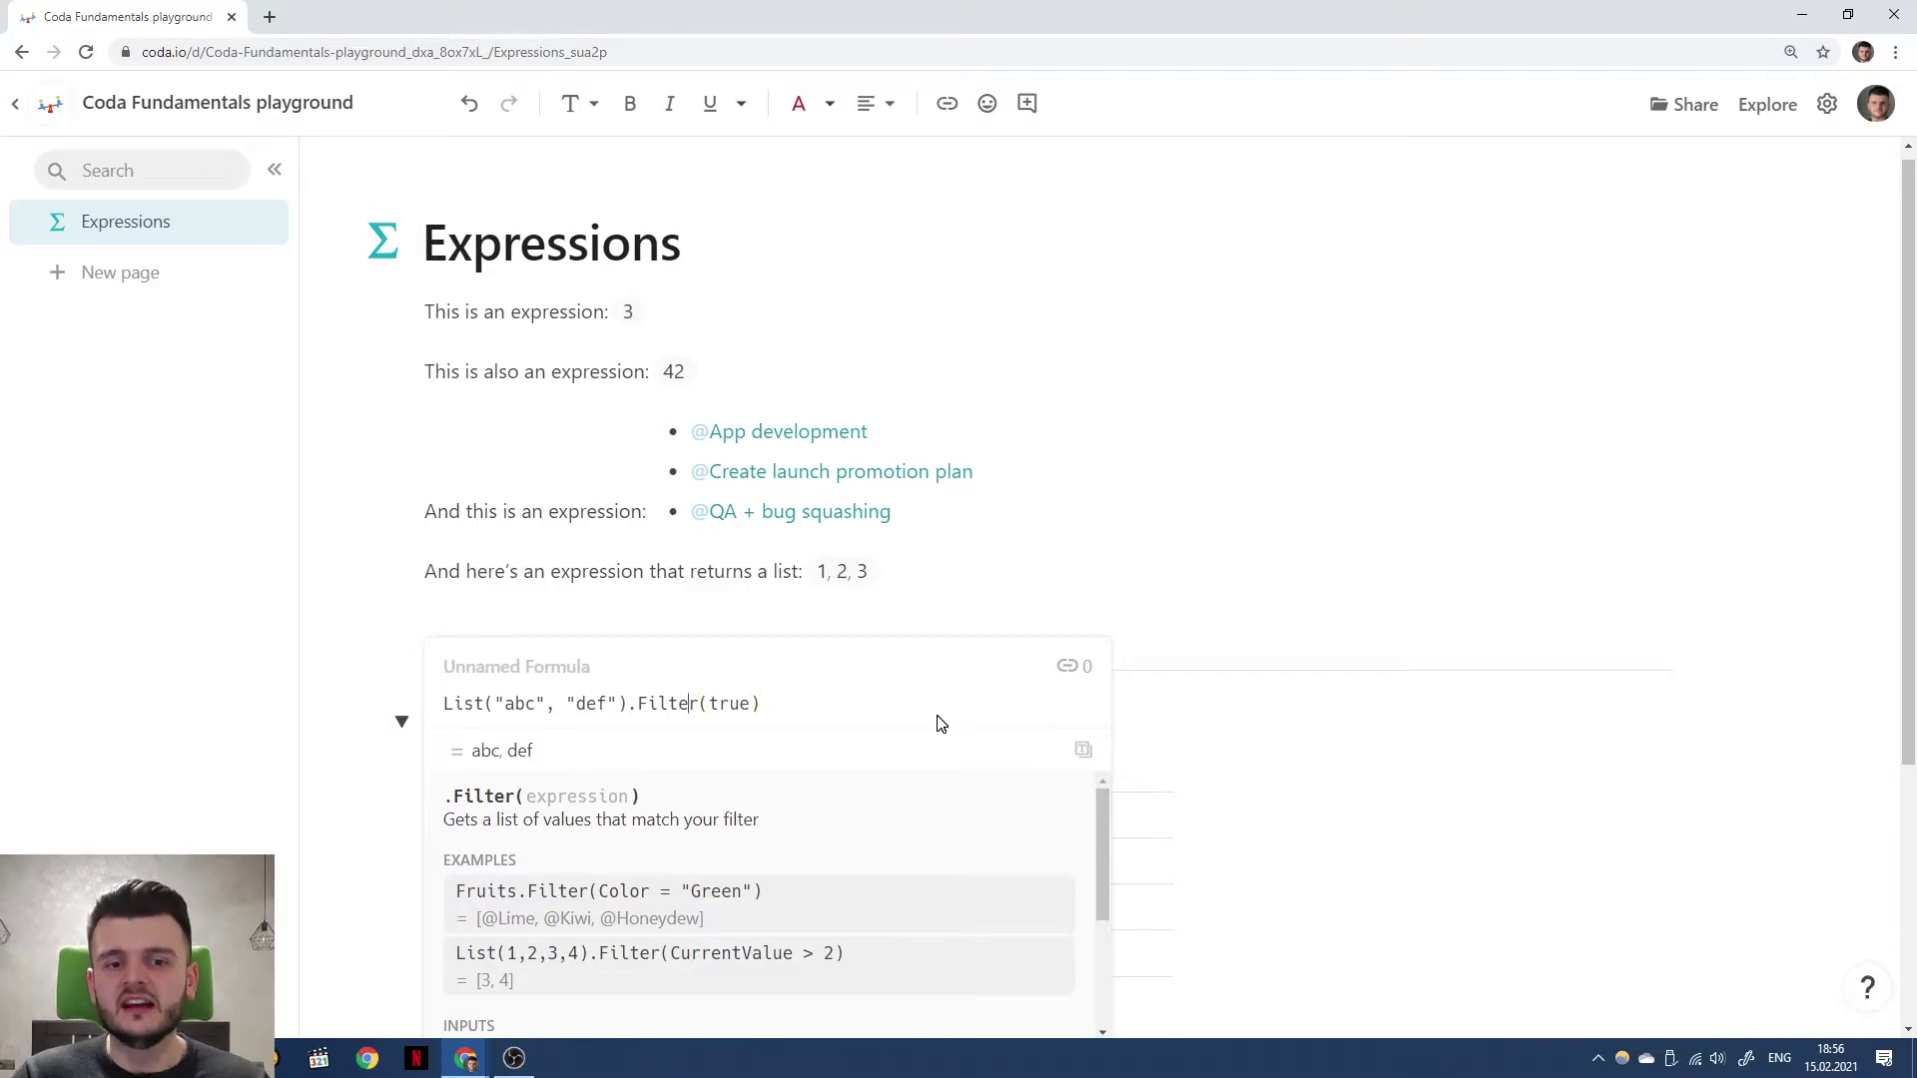
pyautogui.scroll(-1, 761, 876)
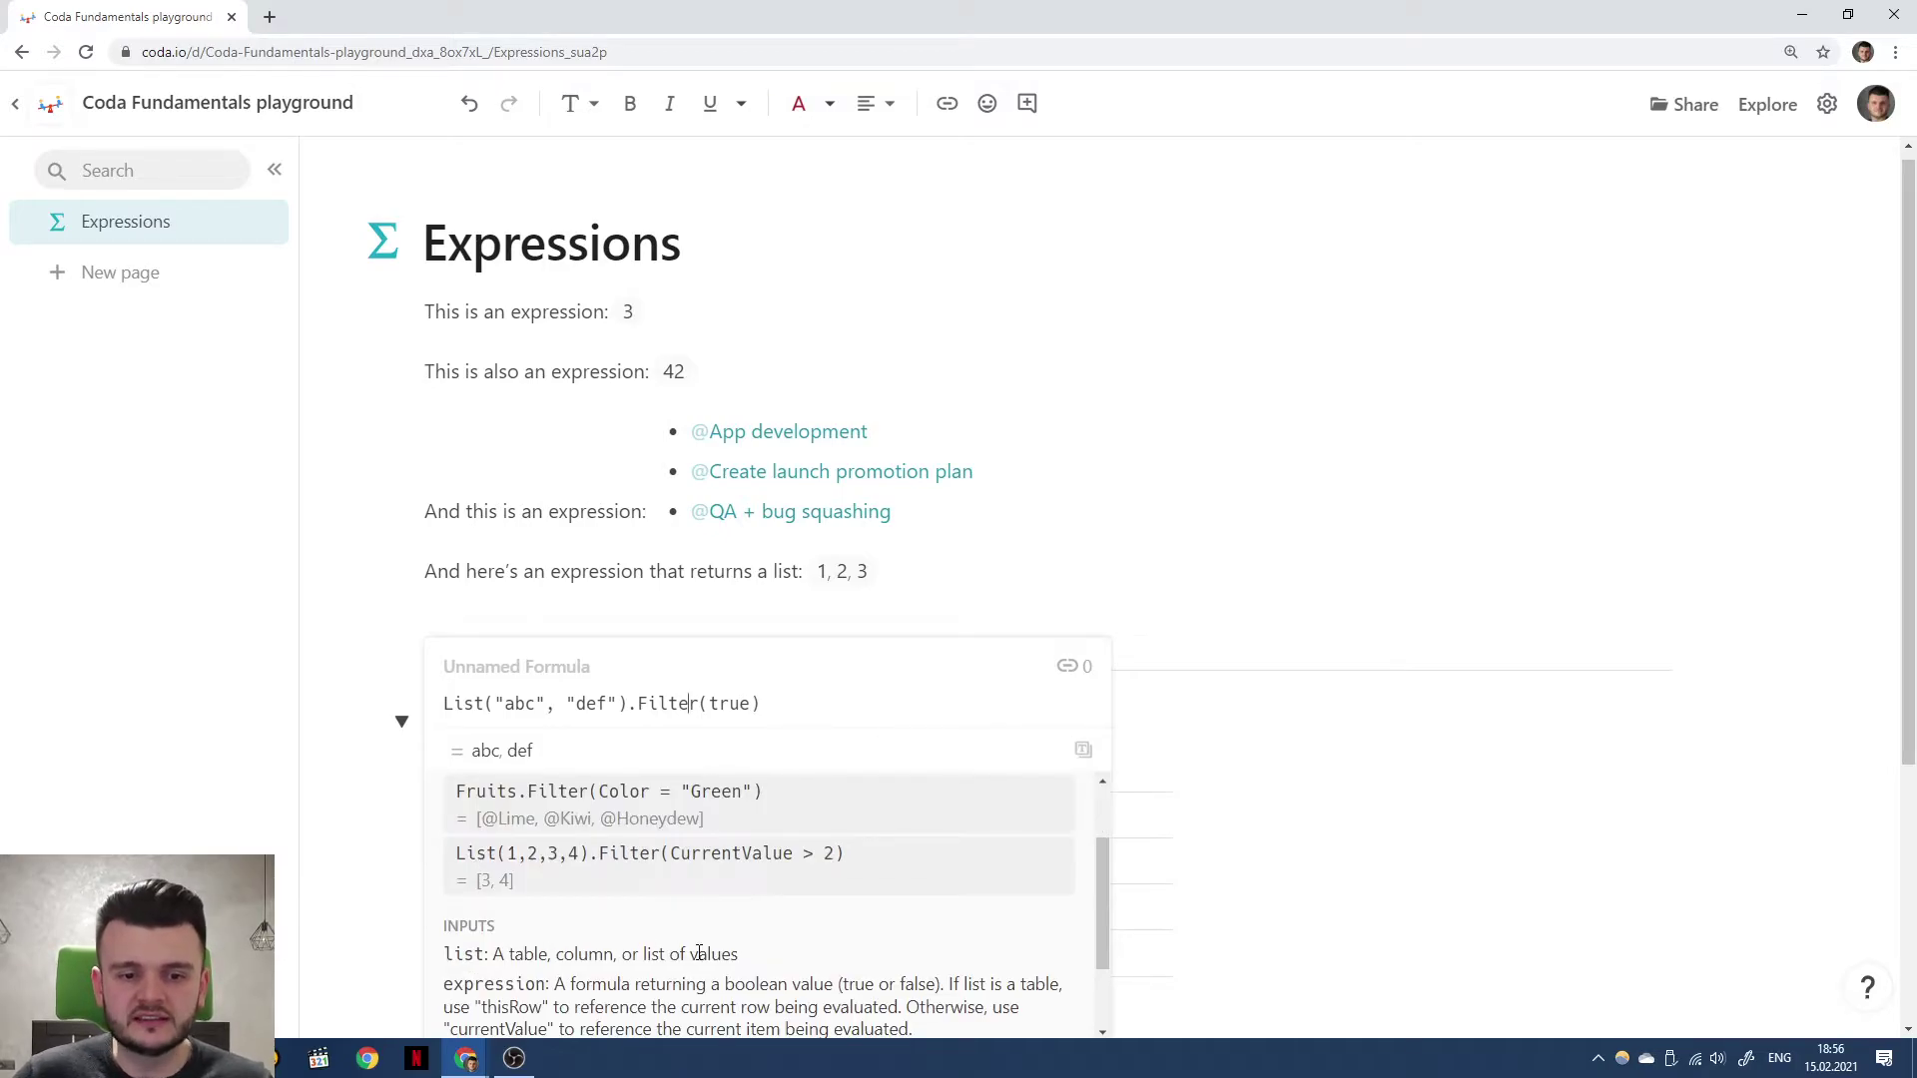
pyautogui.scroll(1, 754, 884)
pyautogui.click(557, 703)
pyautogui.click(641, 704)
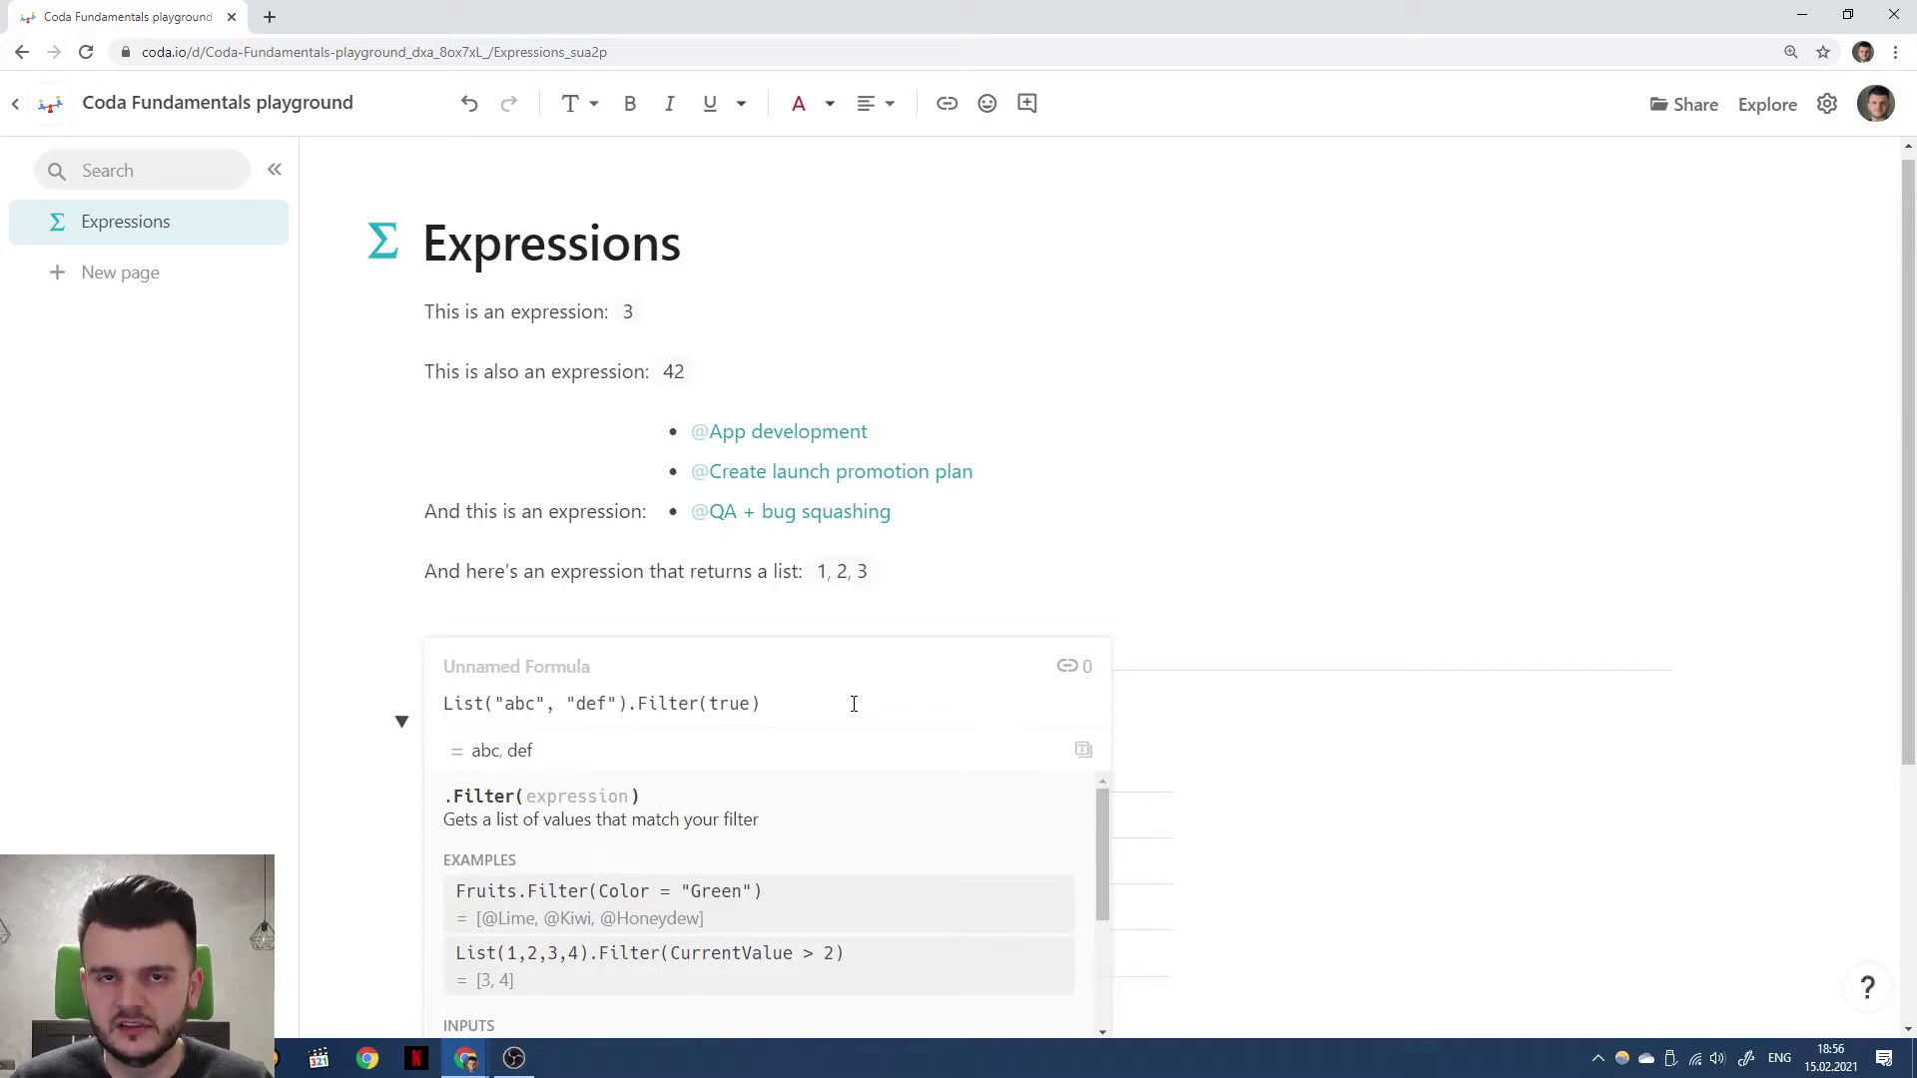
pyautogui.click(627, 703)
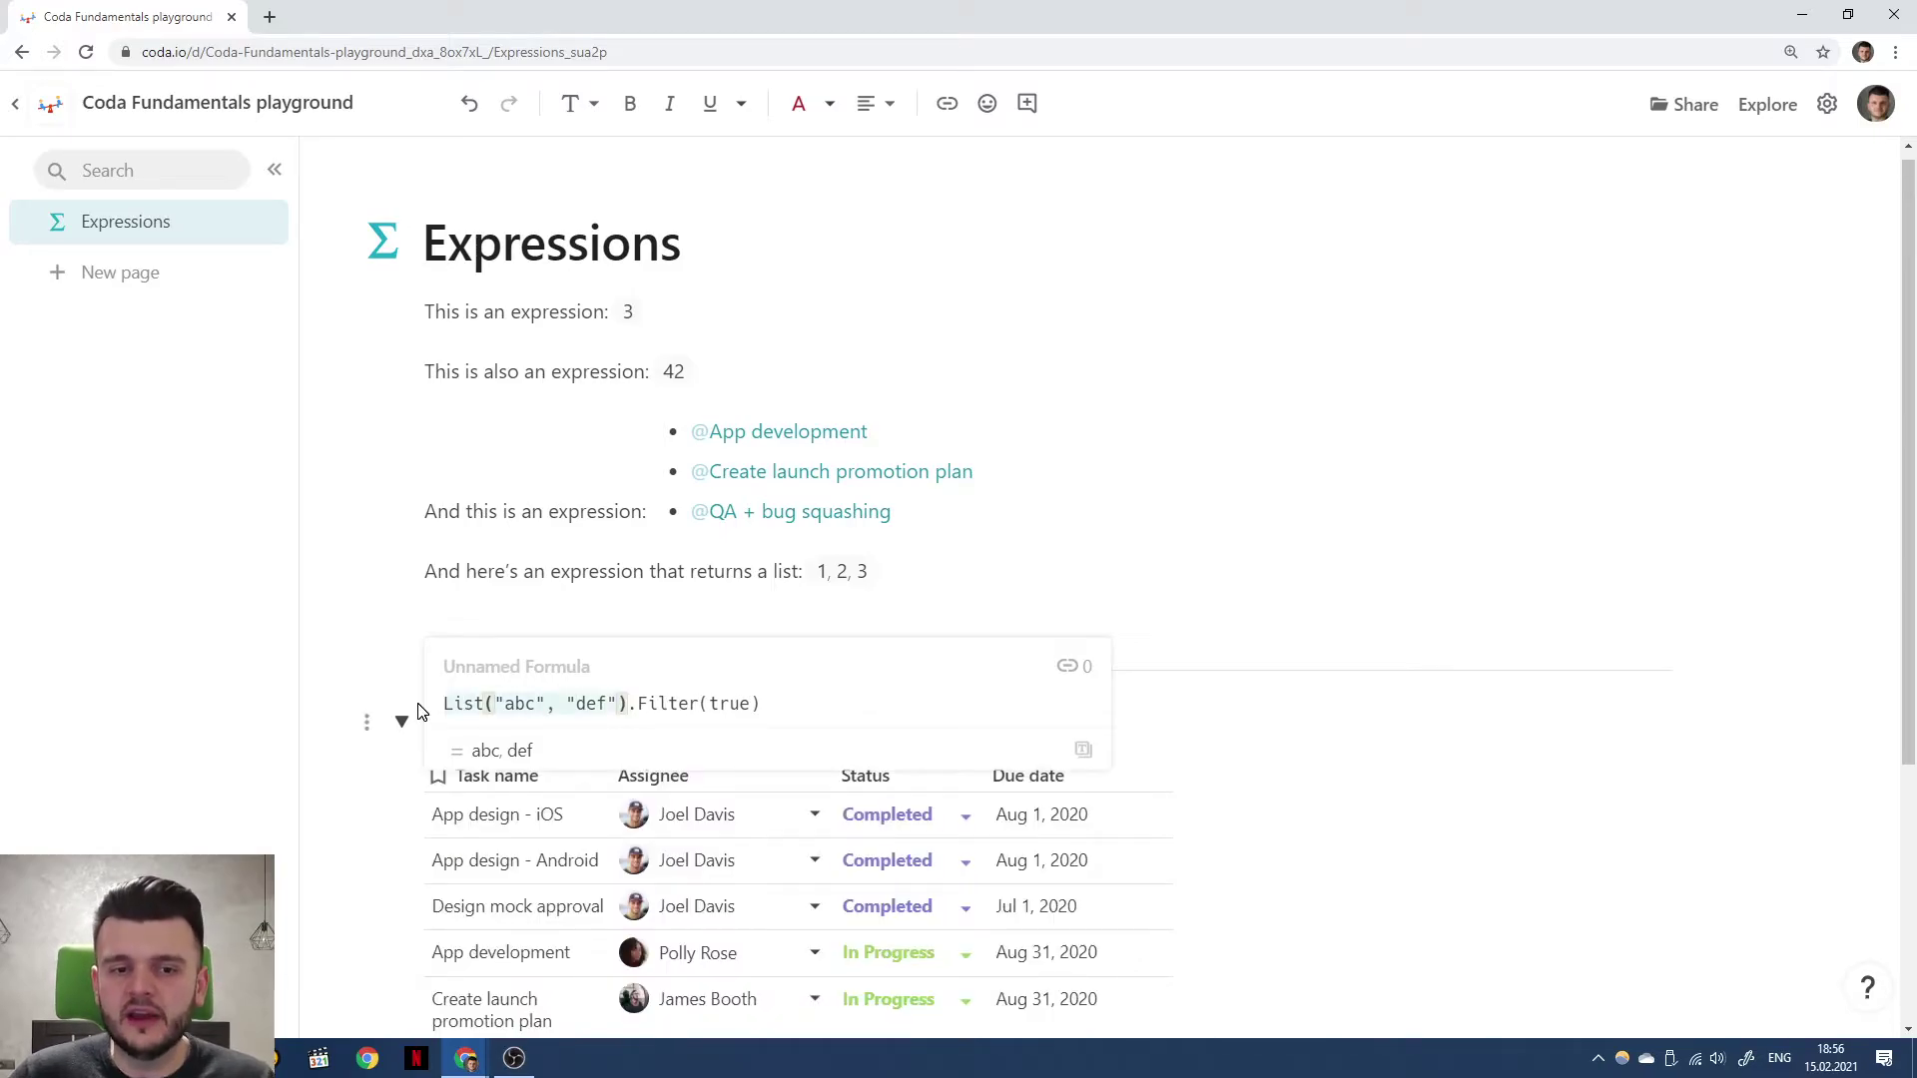
pyautogui.press('Right')
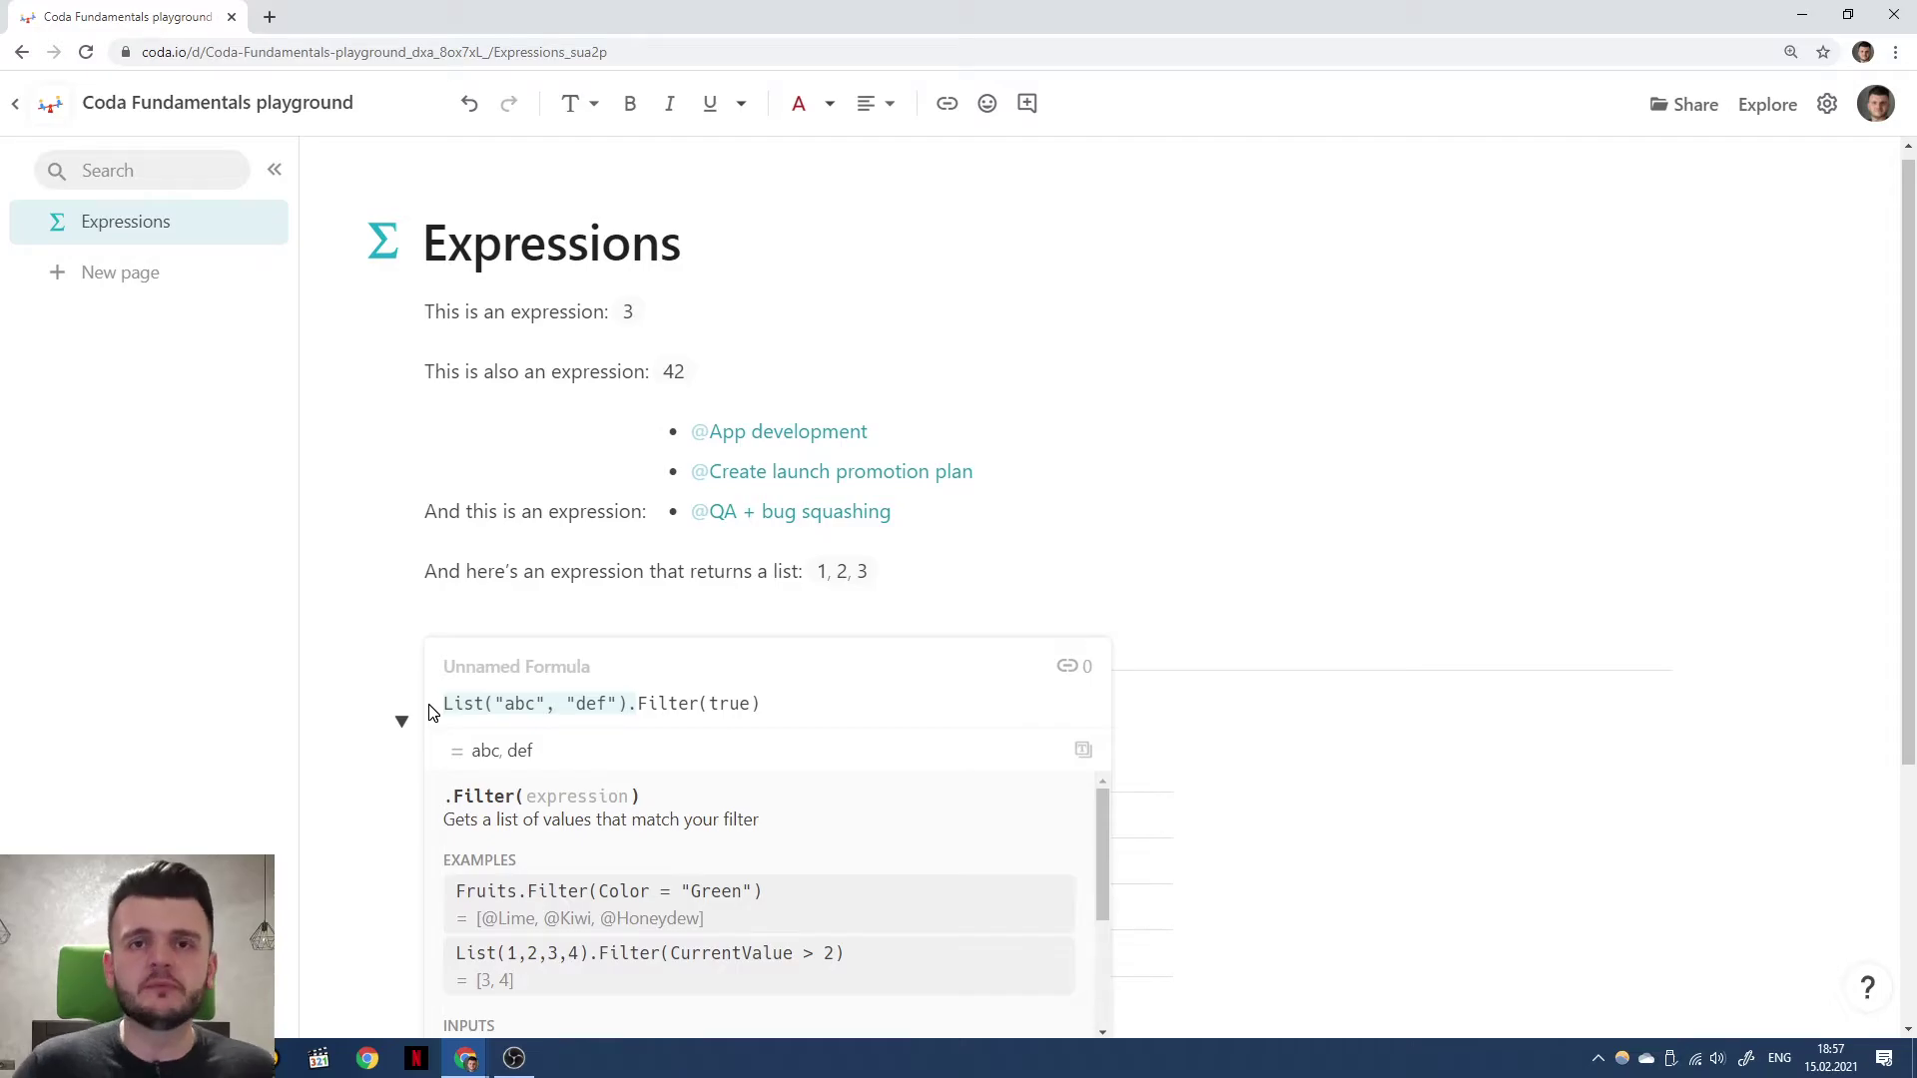
# Close the formula, add a new column after Due date in the Tasks table, and open its column formula.
pyautogui.click(1155, 535)
pyautogui.scroll(-3, 1168, 544)
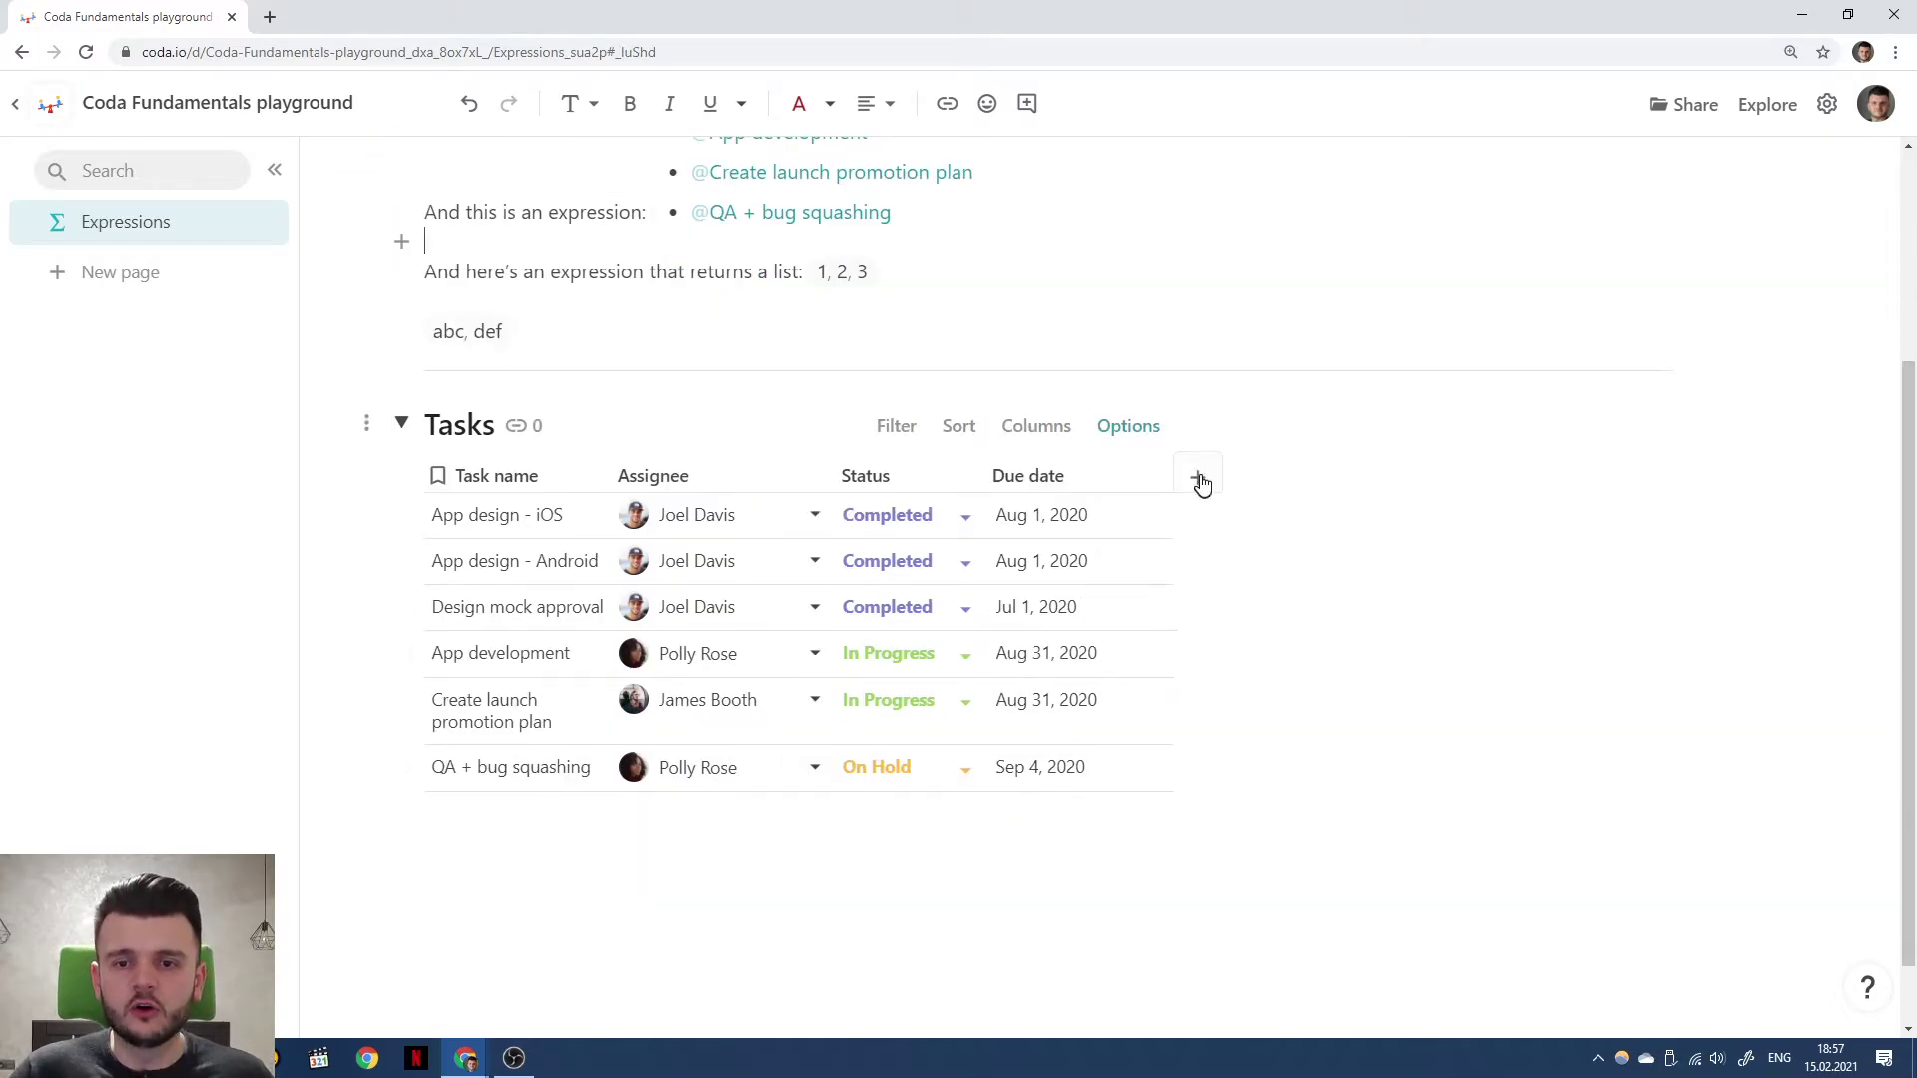
pyautogui.click(1197, 476)
pyautogui.click(1230, 483)
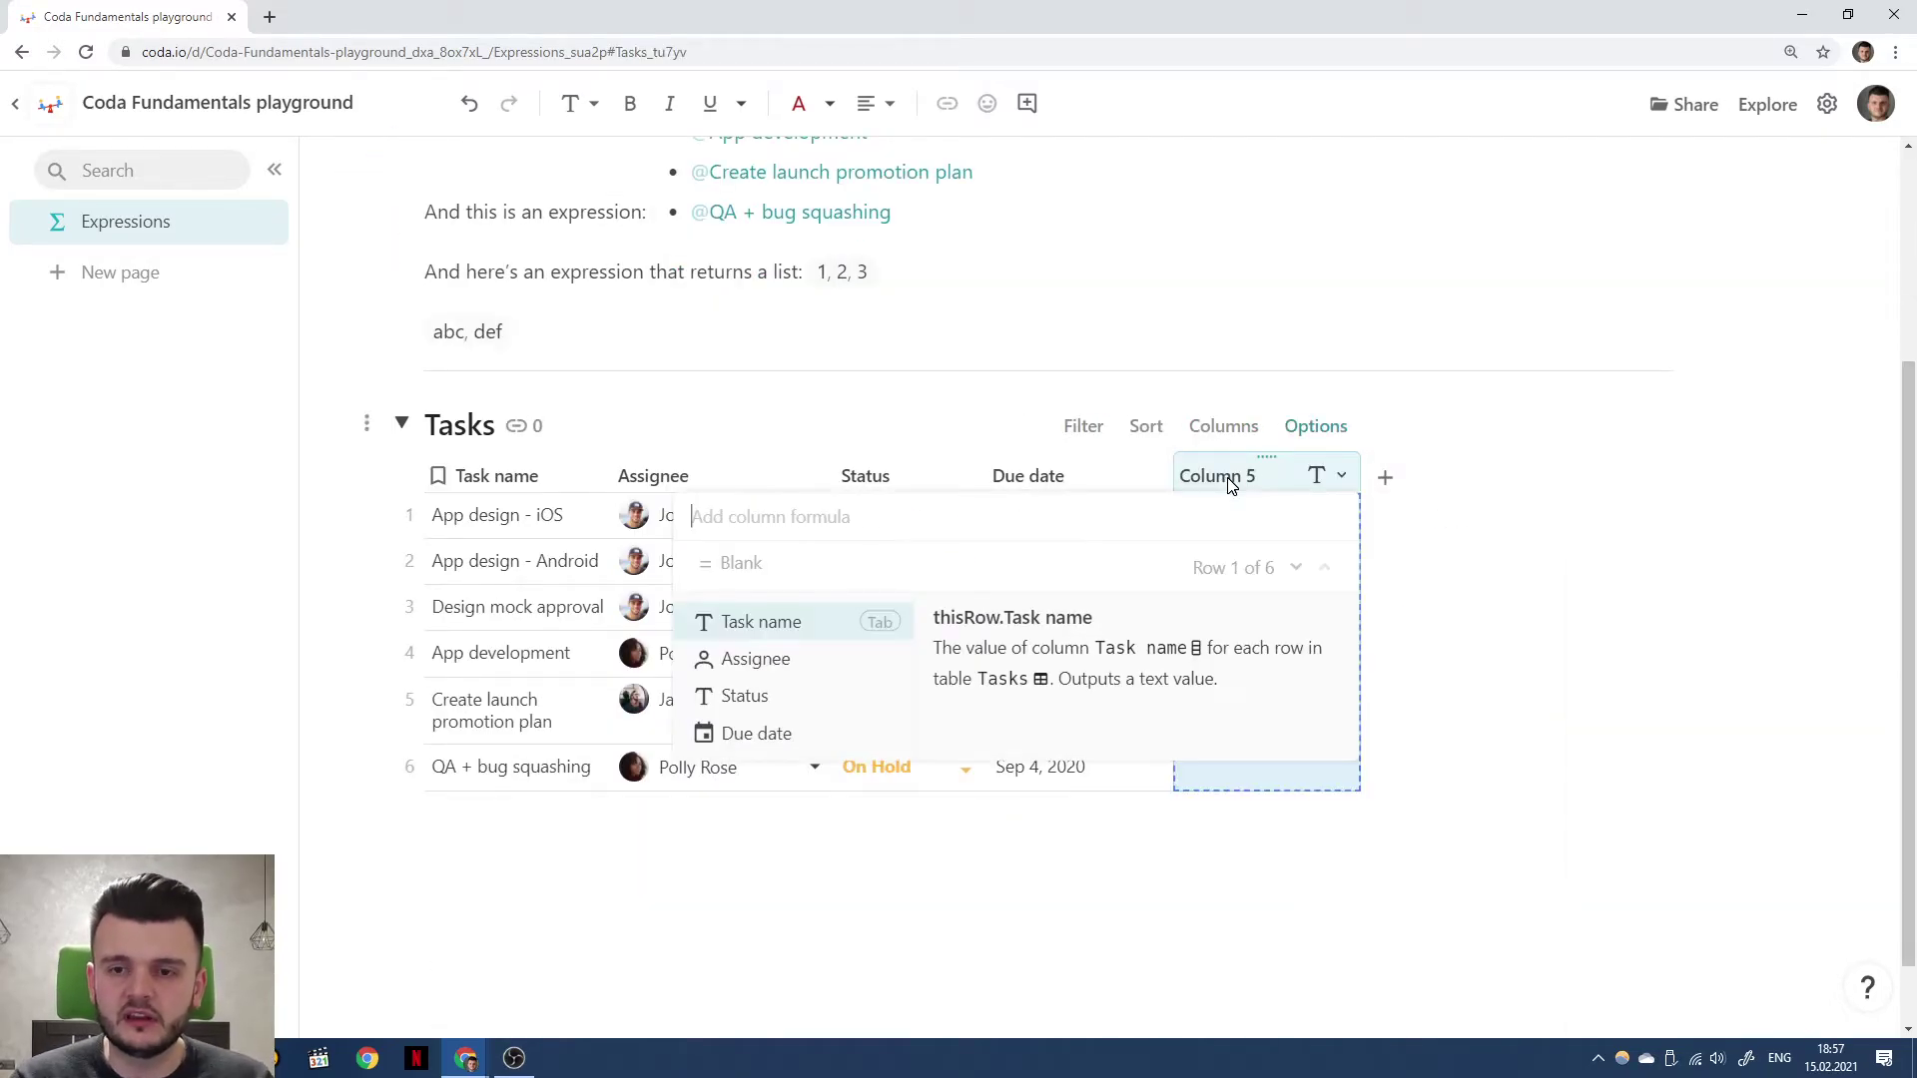
# Start the column formula as a Filter on Tasks whose condition compares the Assignee column for equality.
pyautogui.write('Tasks.Filter(')
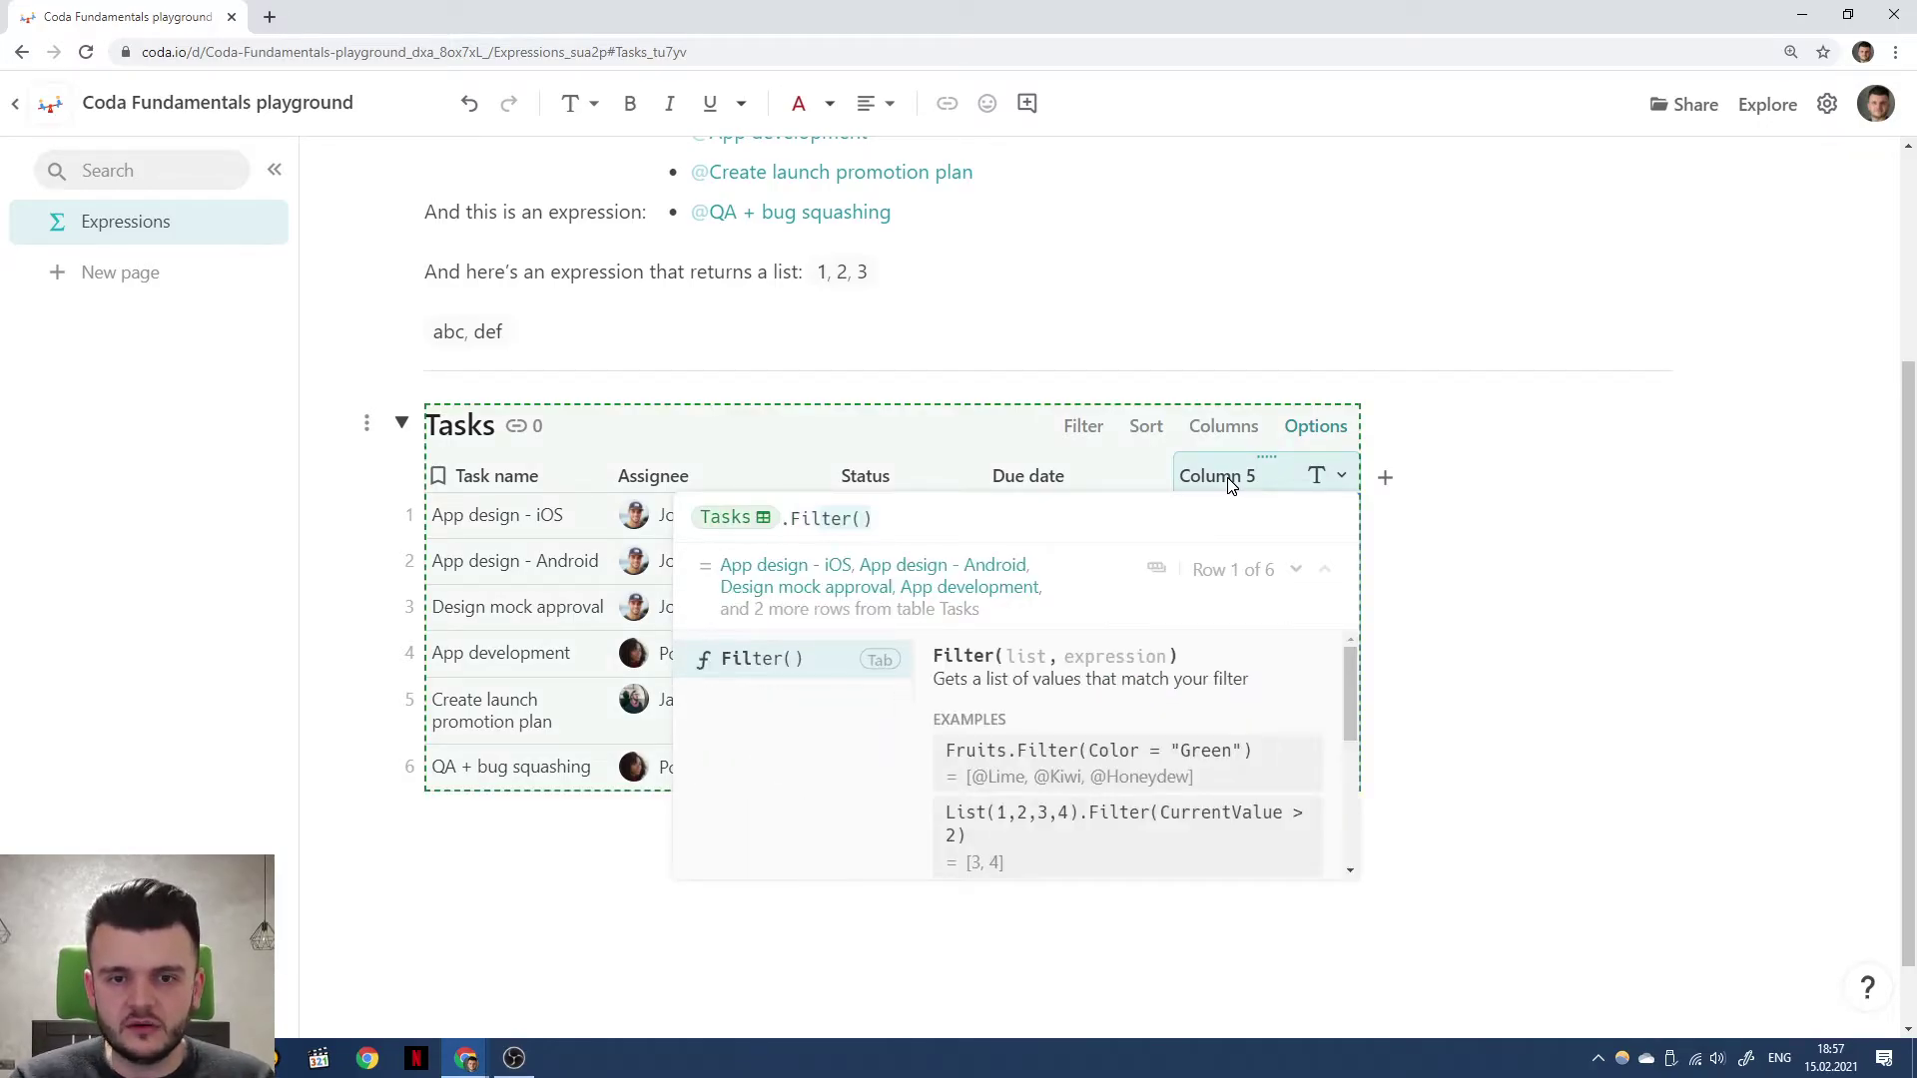
pyautogui.press('Tab')
pyautogui.press('Down')
pyautogui.press('Down')
pyautogui.press('Up')
pyautogui.press('Tab')
pyautogui.press('Tab')
# Complete the condition with thisRow.Assignee, save the column formula, and fit Column 5's width to its content.
pyautogui.write('thisTable.')
pyautogui.press('BackSpace')
pyautogui.press('BackSpace')
pyautogui.write('t')
pyautogui.press('Down')
pyautogui.press('Down')
pyautogui.press('Down')
pyautogui.press('Down')
pyautogui.press('Tab')
pyautogui.write('.')
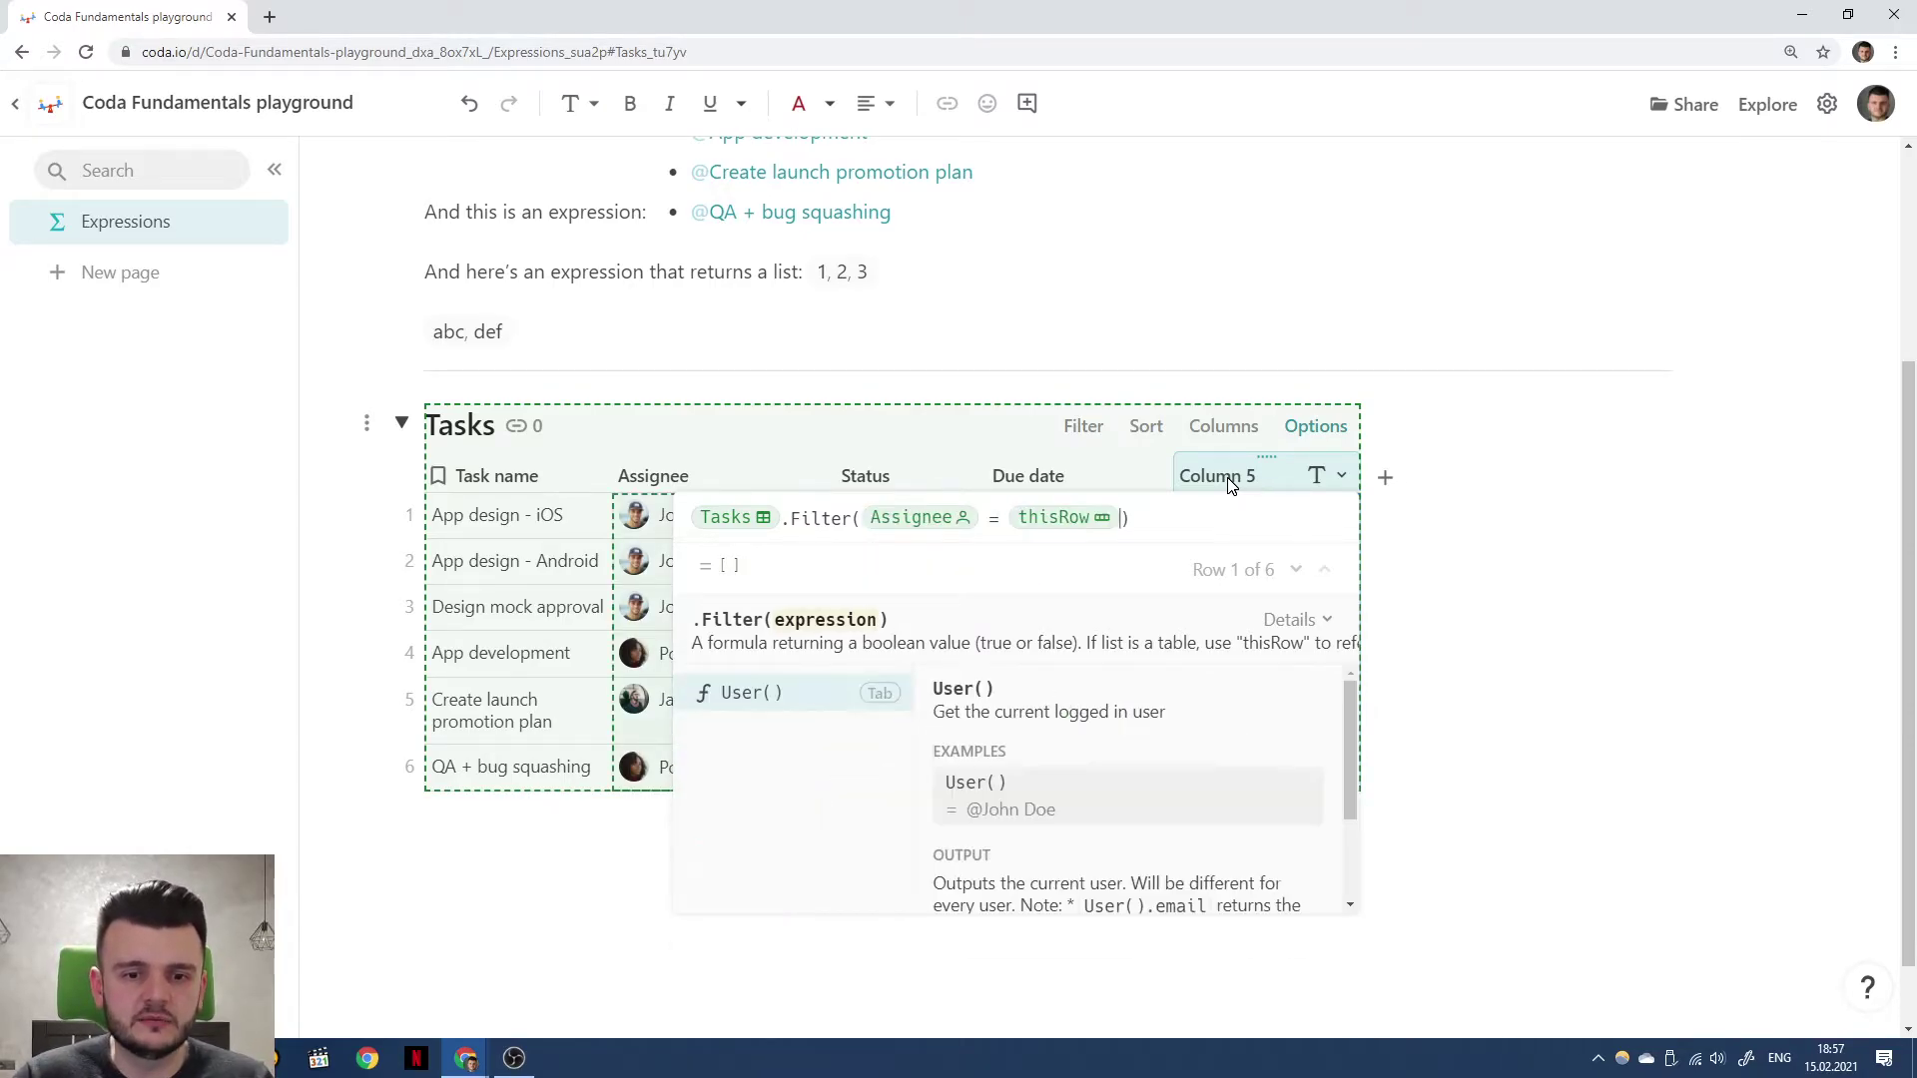
pyautogui.press('Tab')
pyautogui.press('Return')
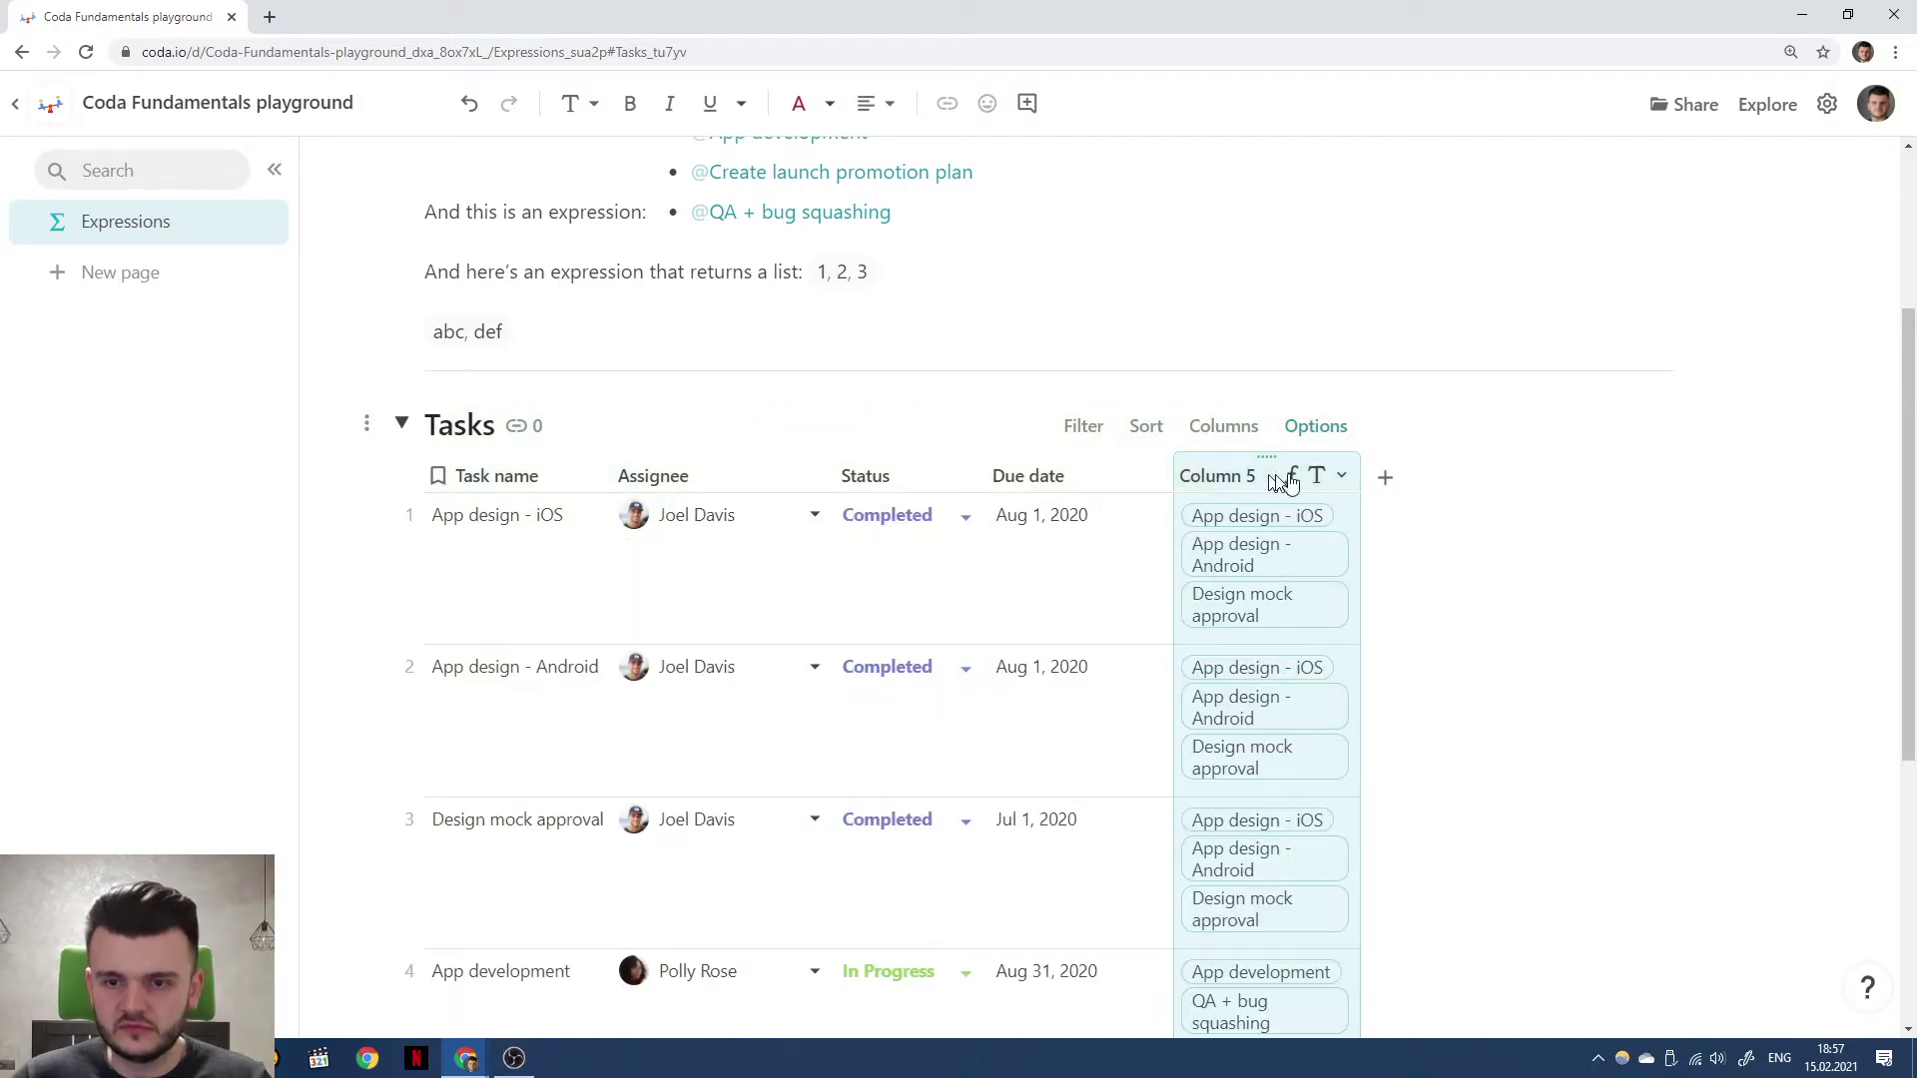
pyautogui.doubleClick(1359, 477)
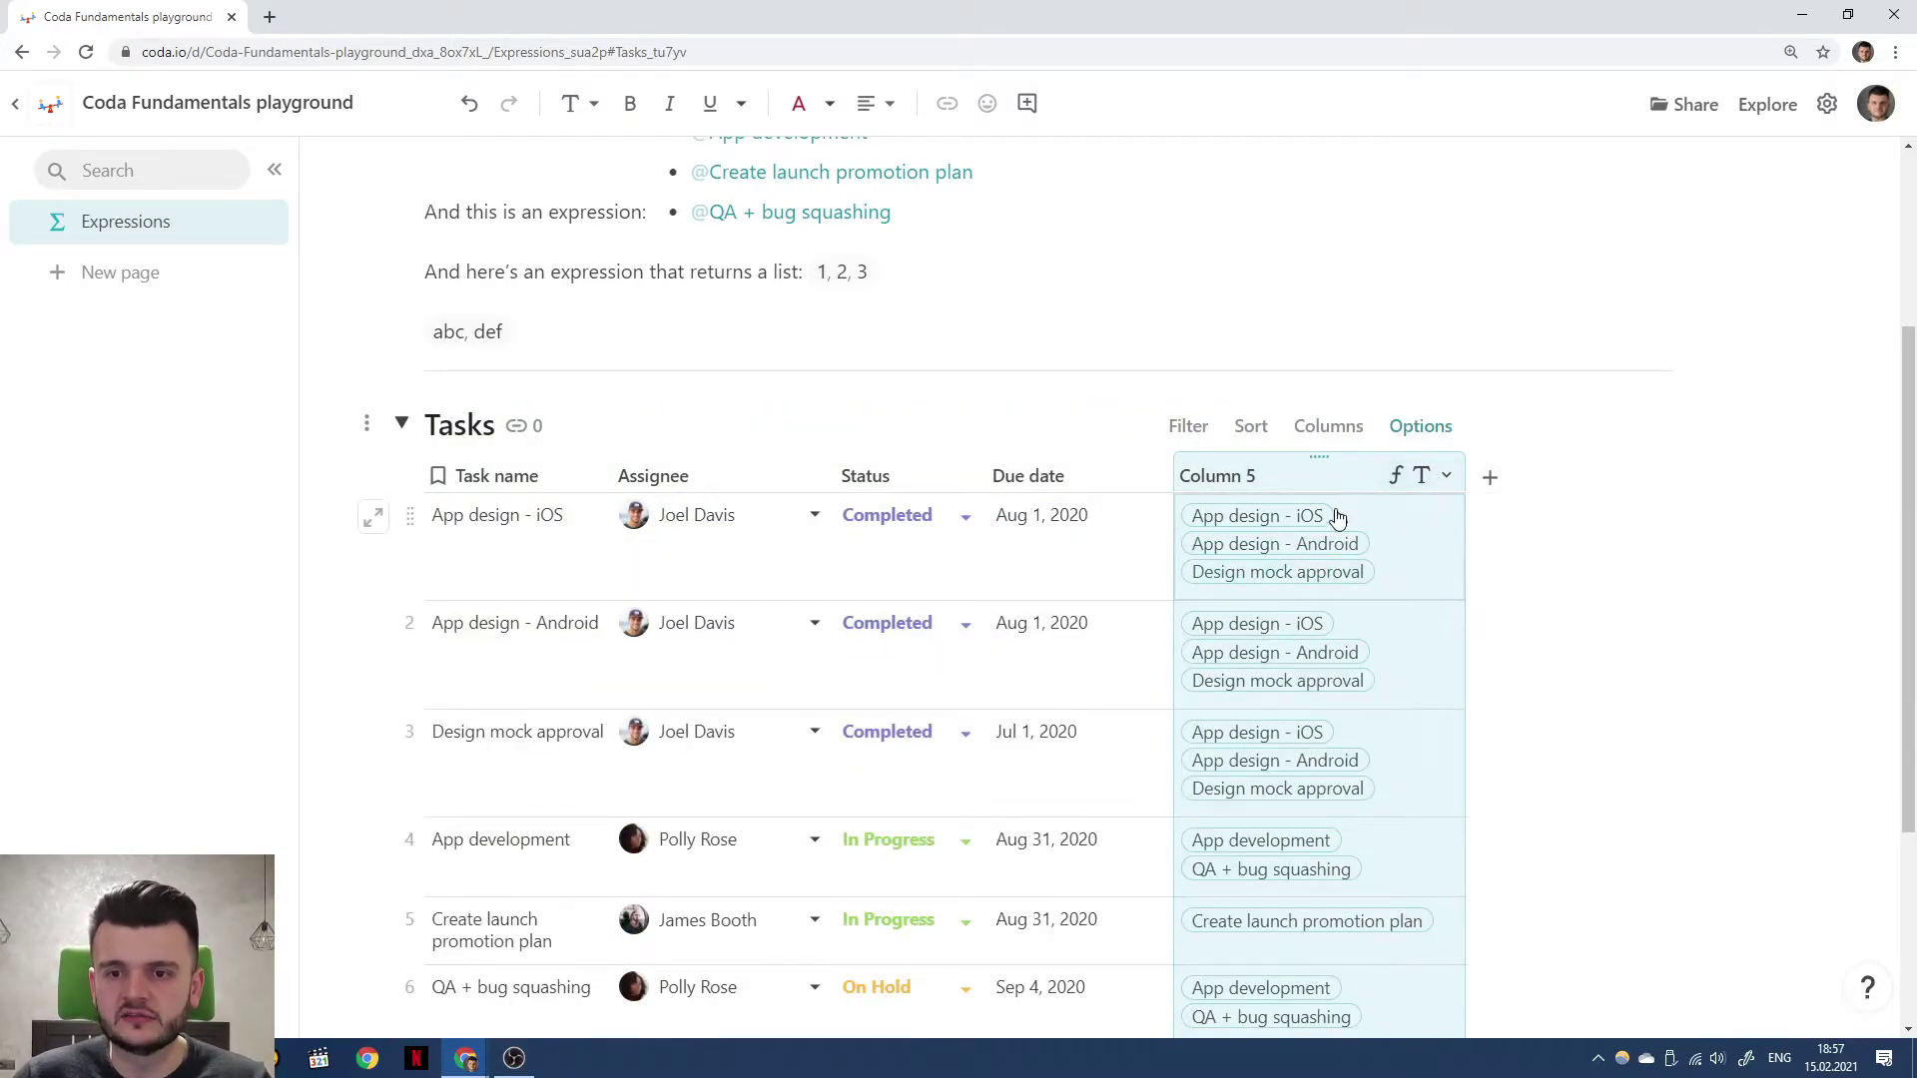
# Replace the "abc", "def" list formula with Tasks.First().Column 5, check its output type, and append an empty Filter() call.
pyautogui.click(469, 334)
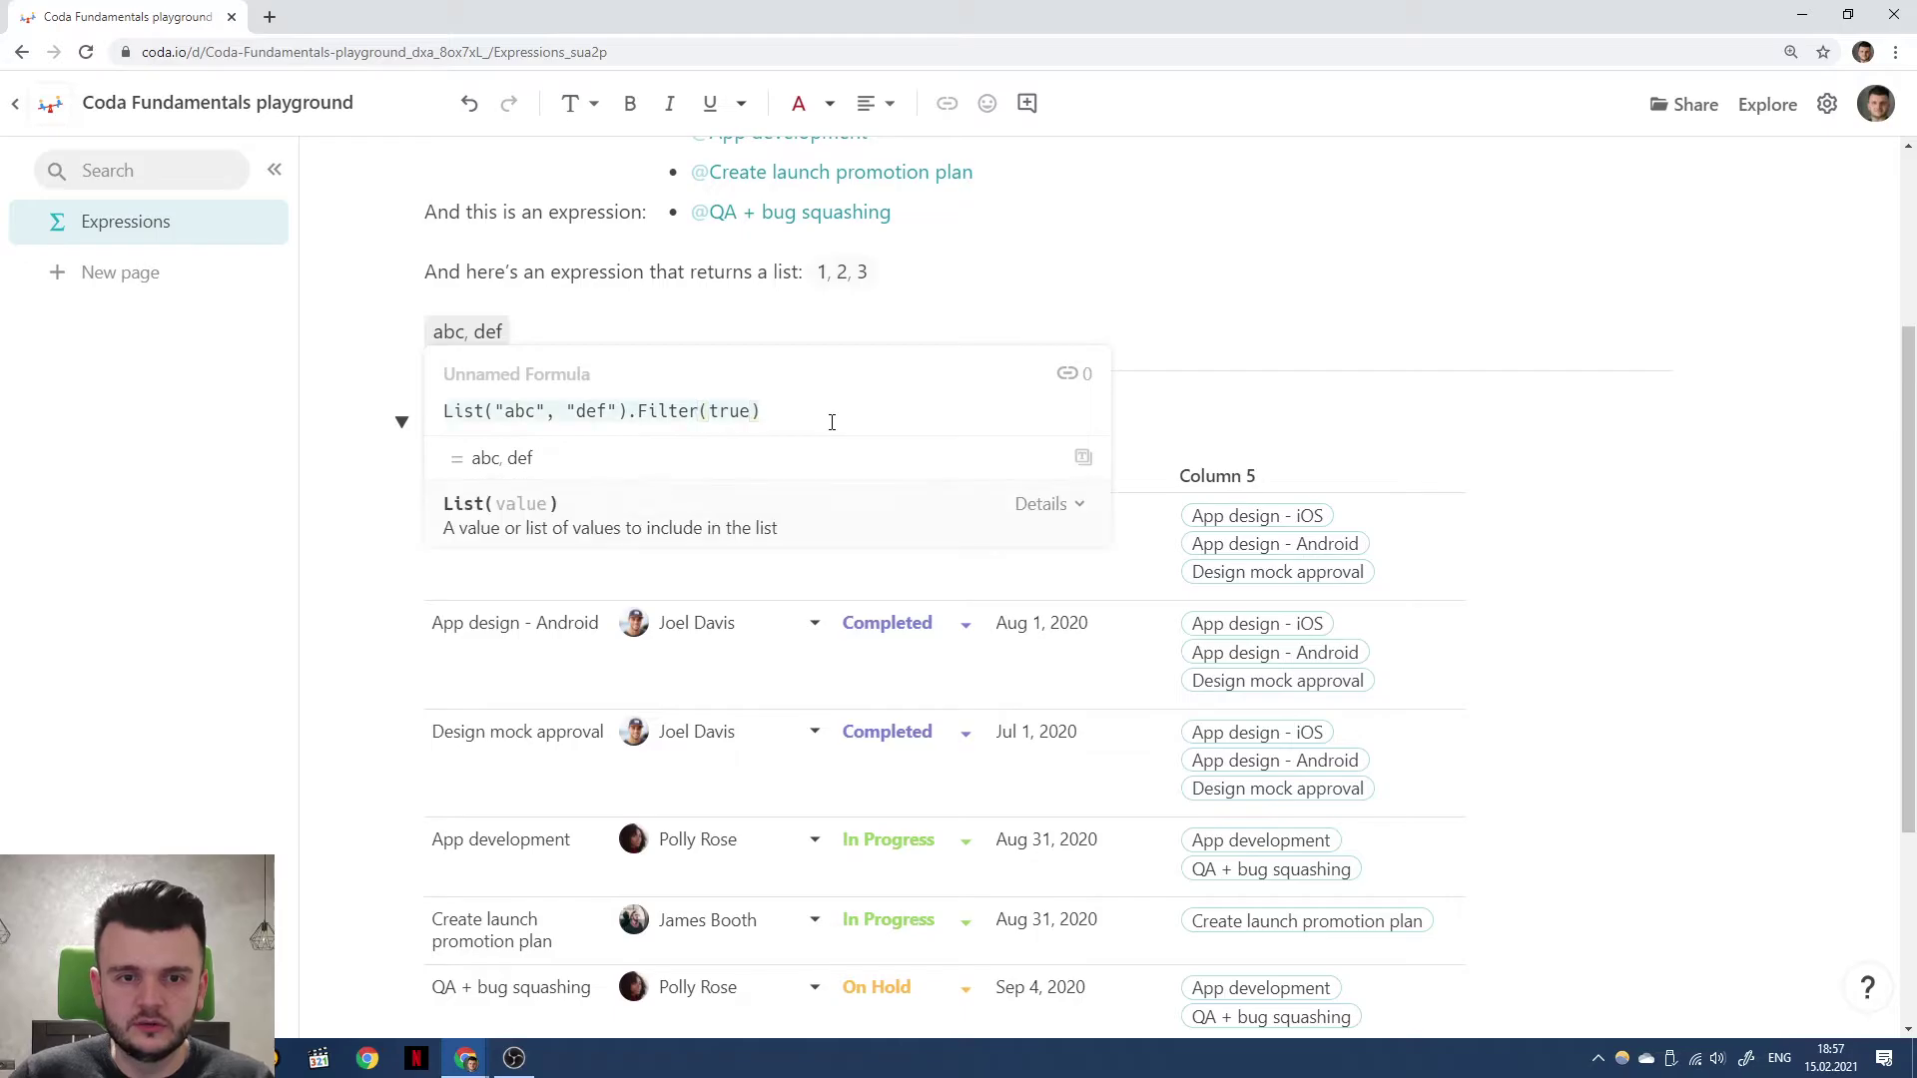
pyautogui.hotkey('ctrl', 'a')
pyautogui.press('BackSpace')
pyautogui.write('Tasks')
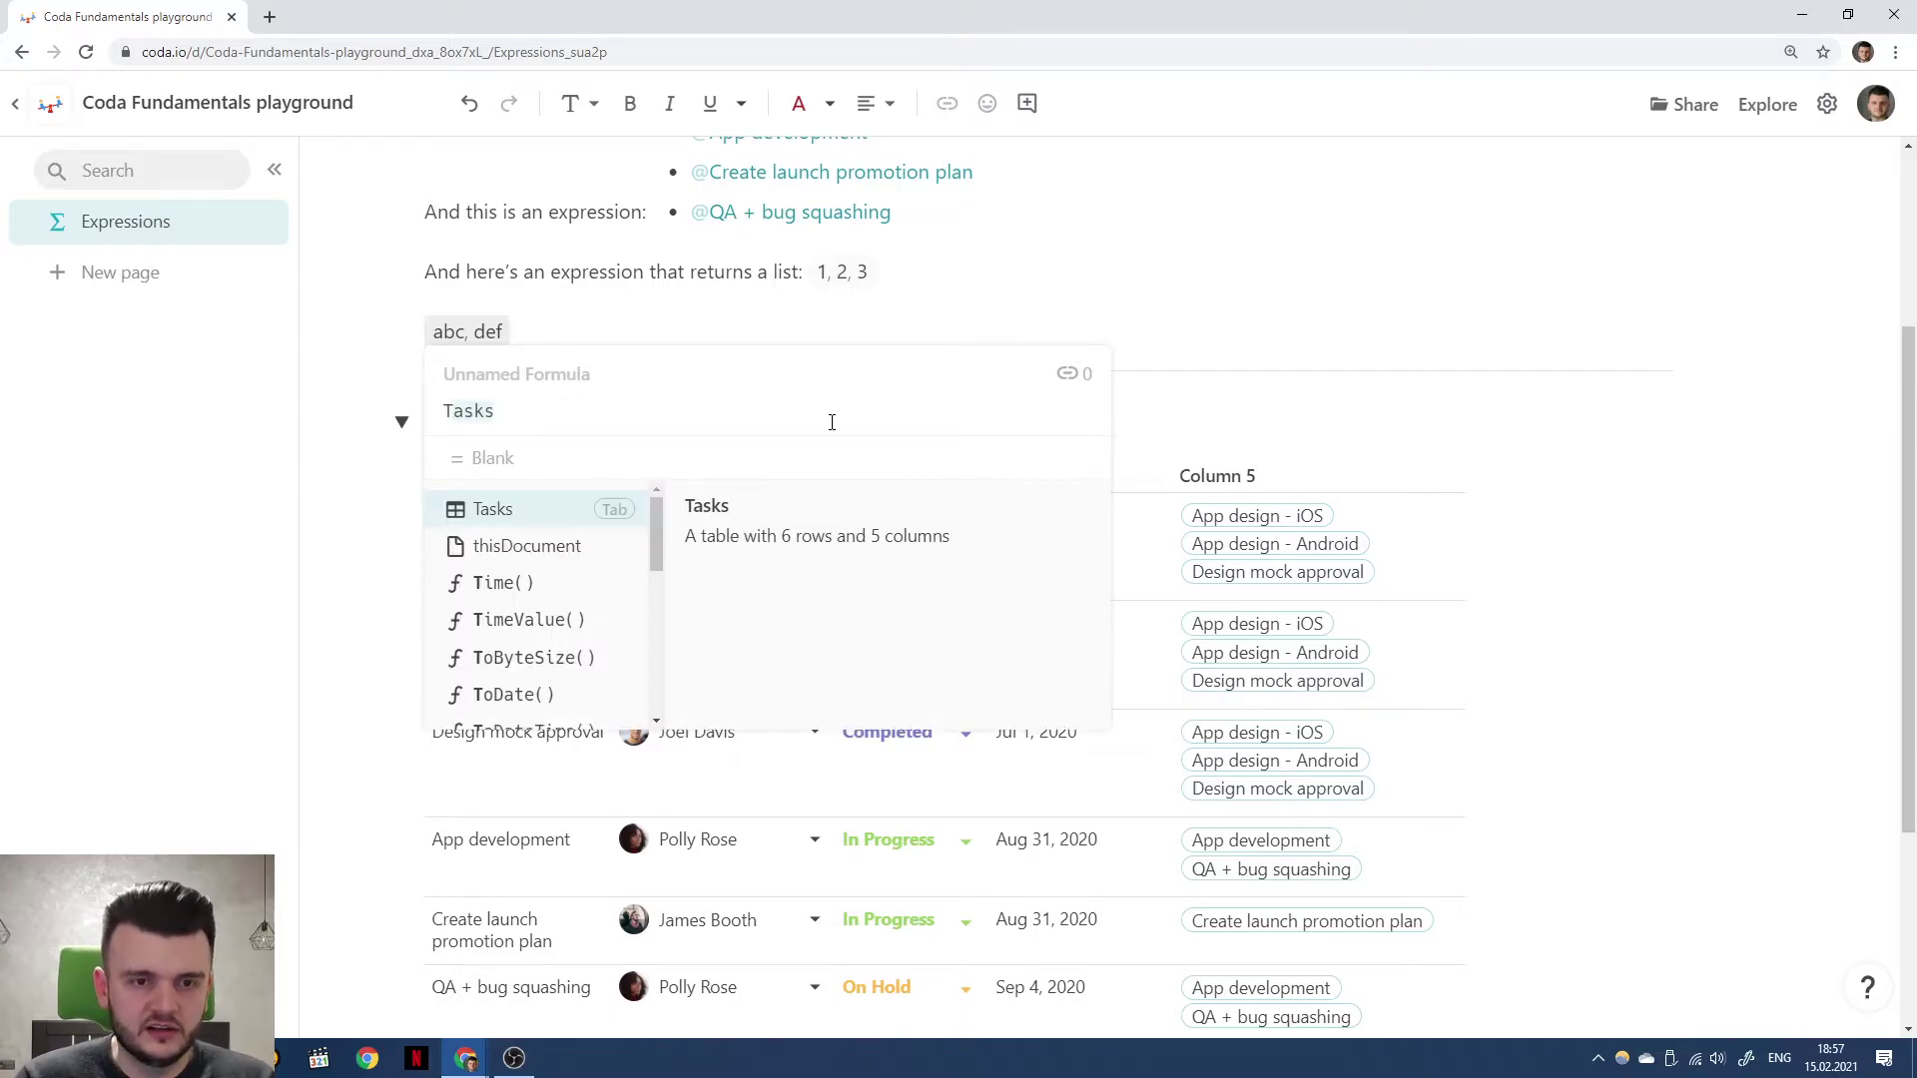
pyautogui.press('Tab')
pyautogui.write('.First().')
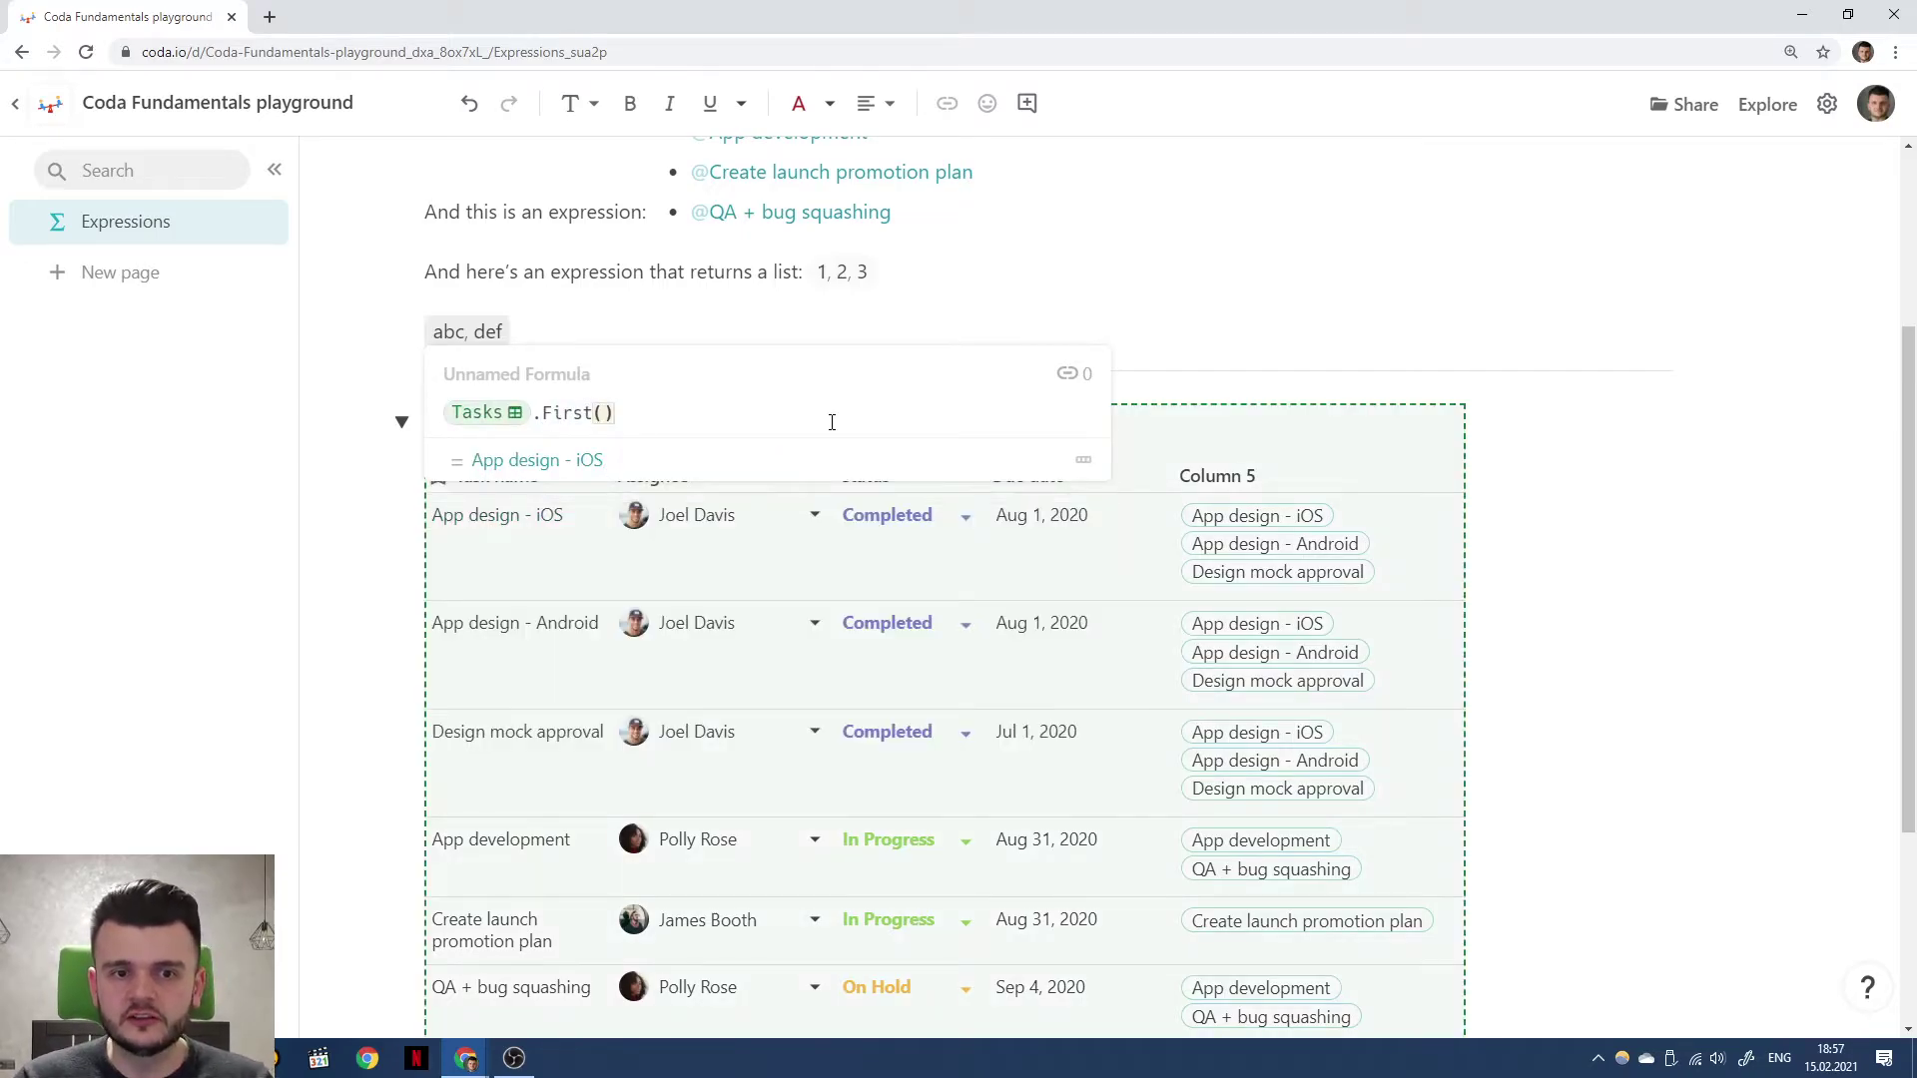
pyautogui.write('Column 5')
pyautogui.press('Tab')
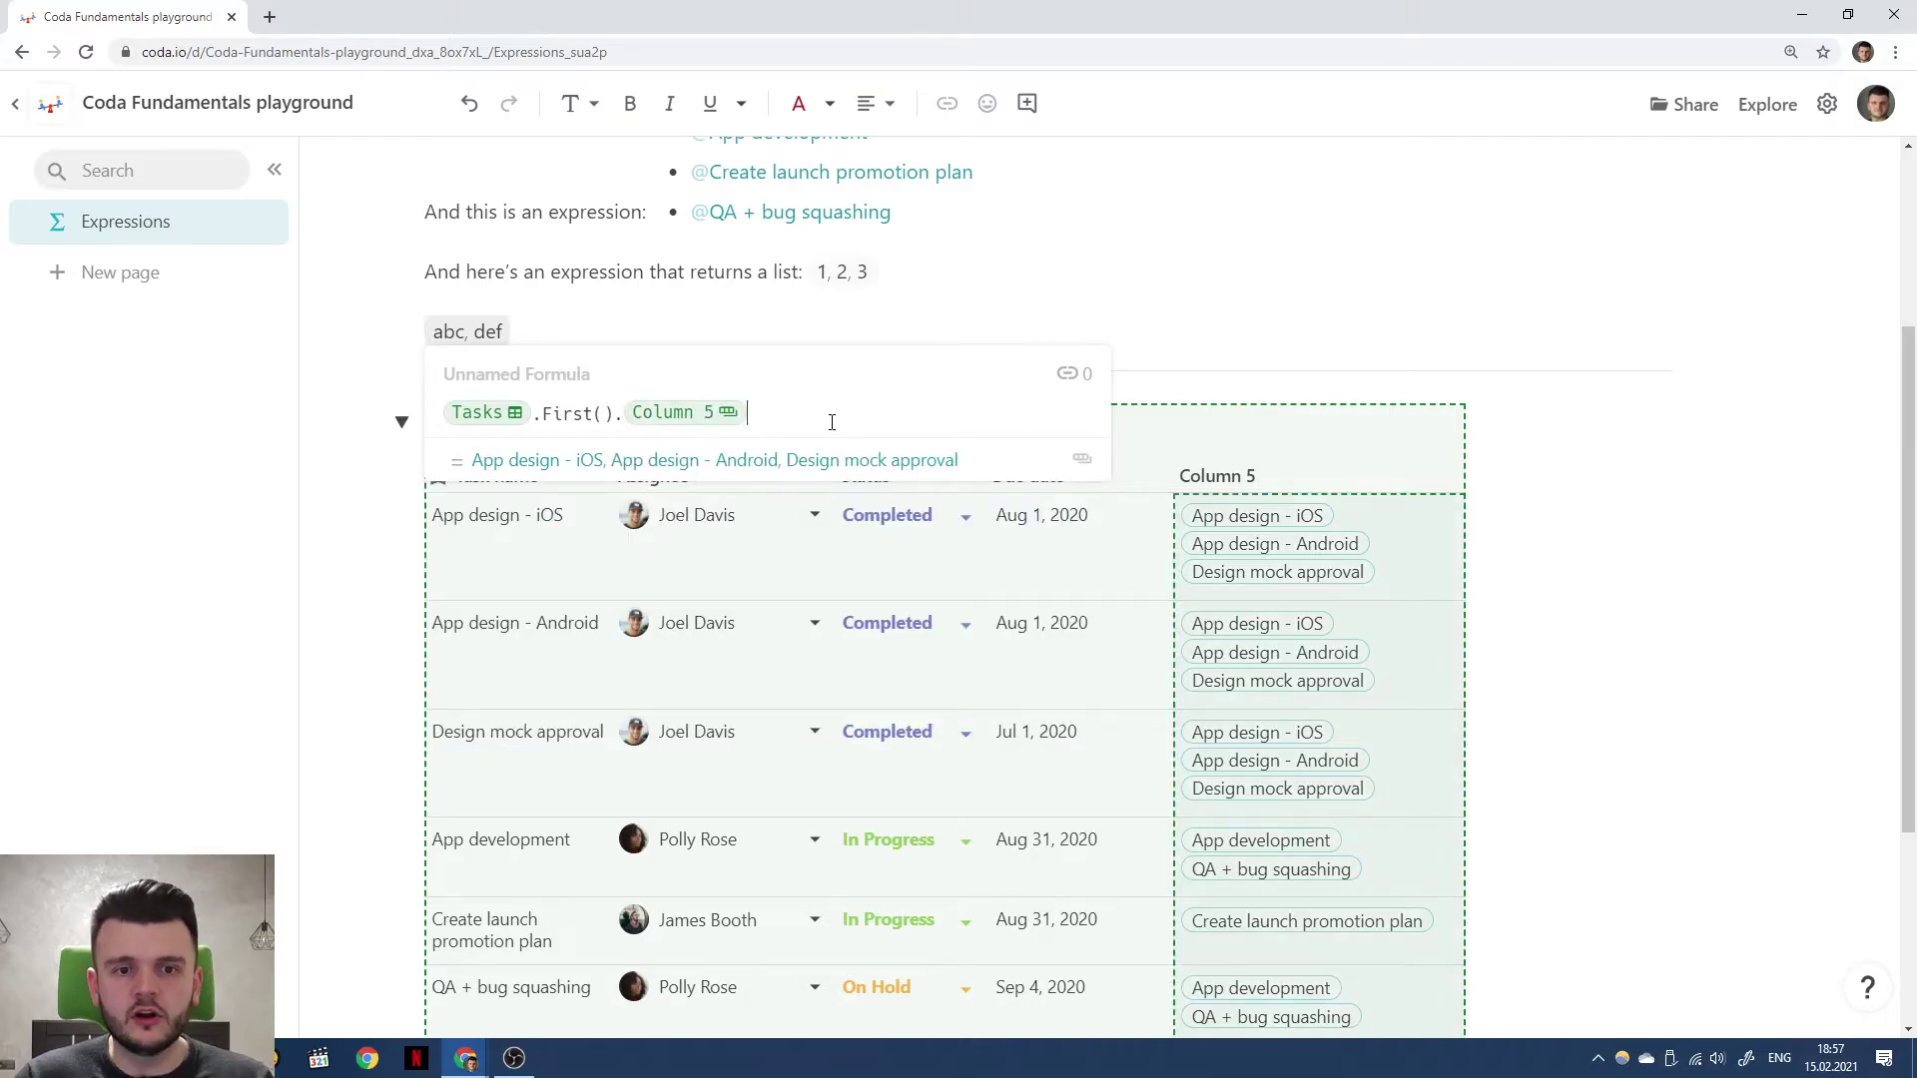
pyautogui.moveTo(1085, 461)
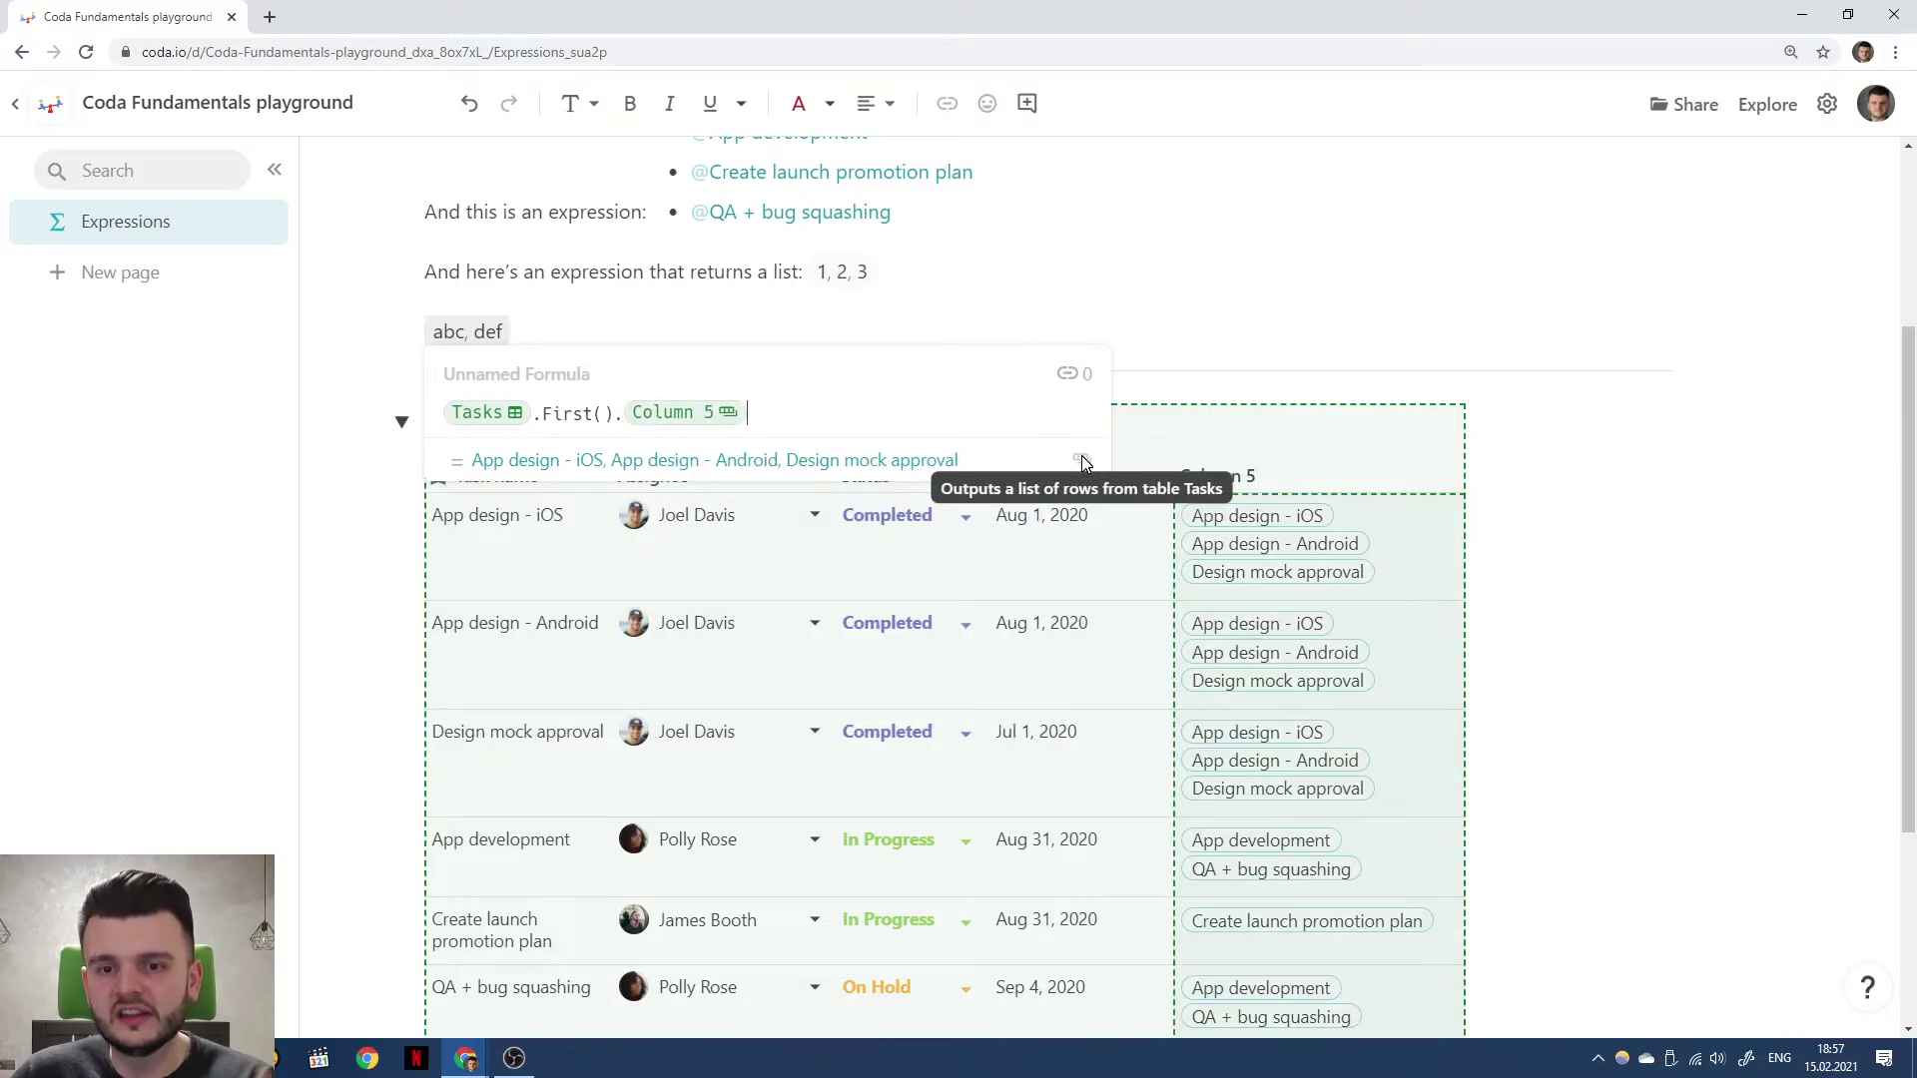
pyautogui.write('.Fi')
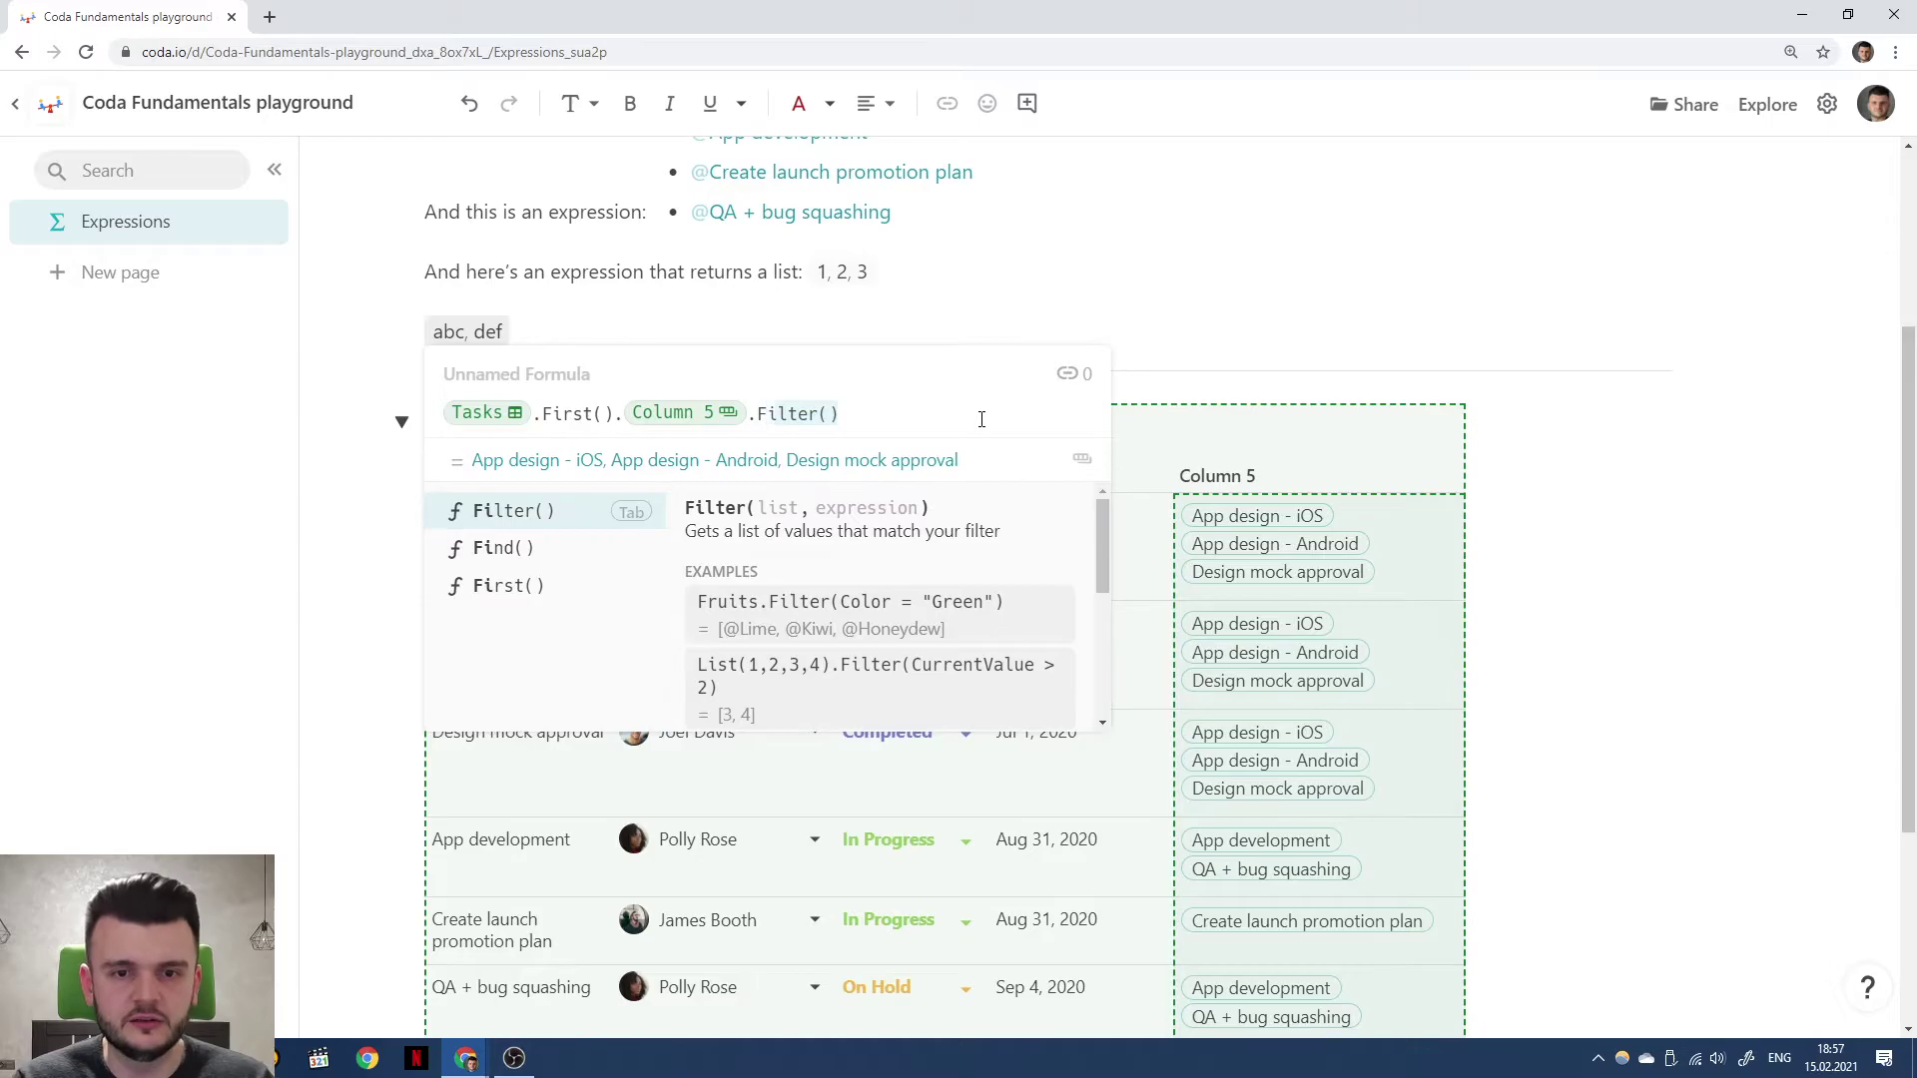
pyautogui.press('Tab')
pyautogui.press('Tab')
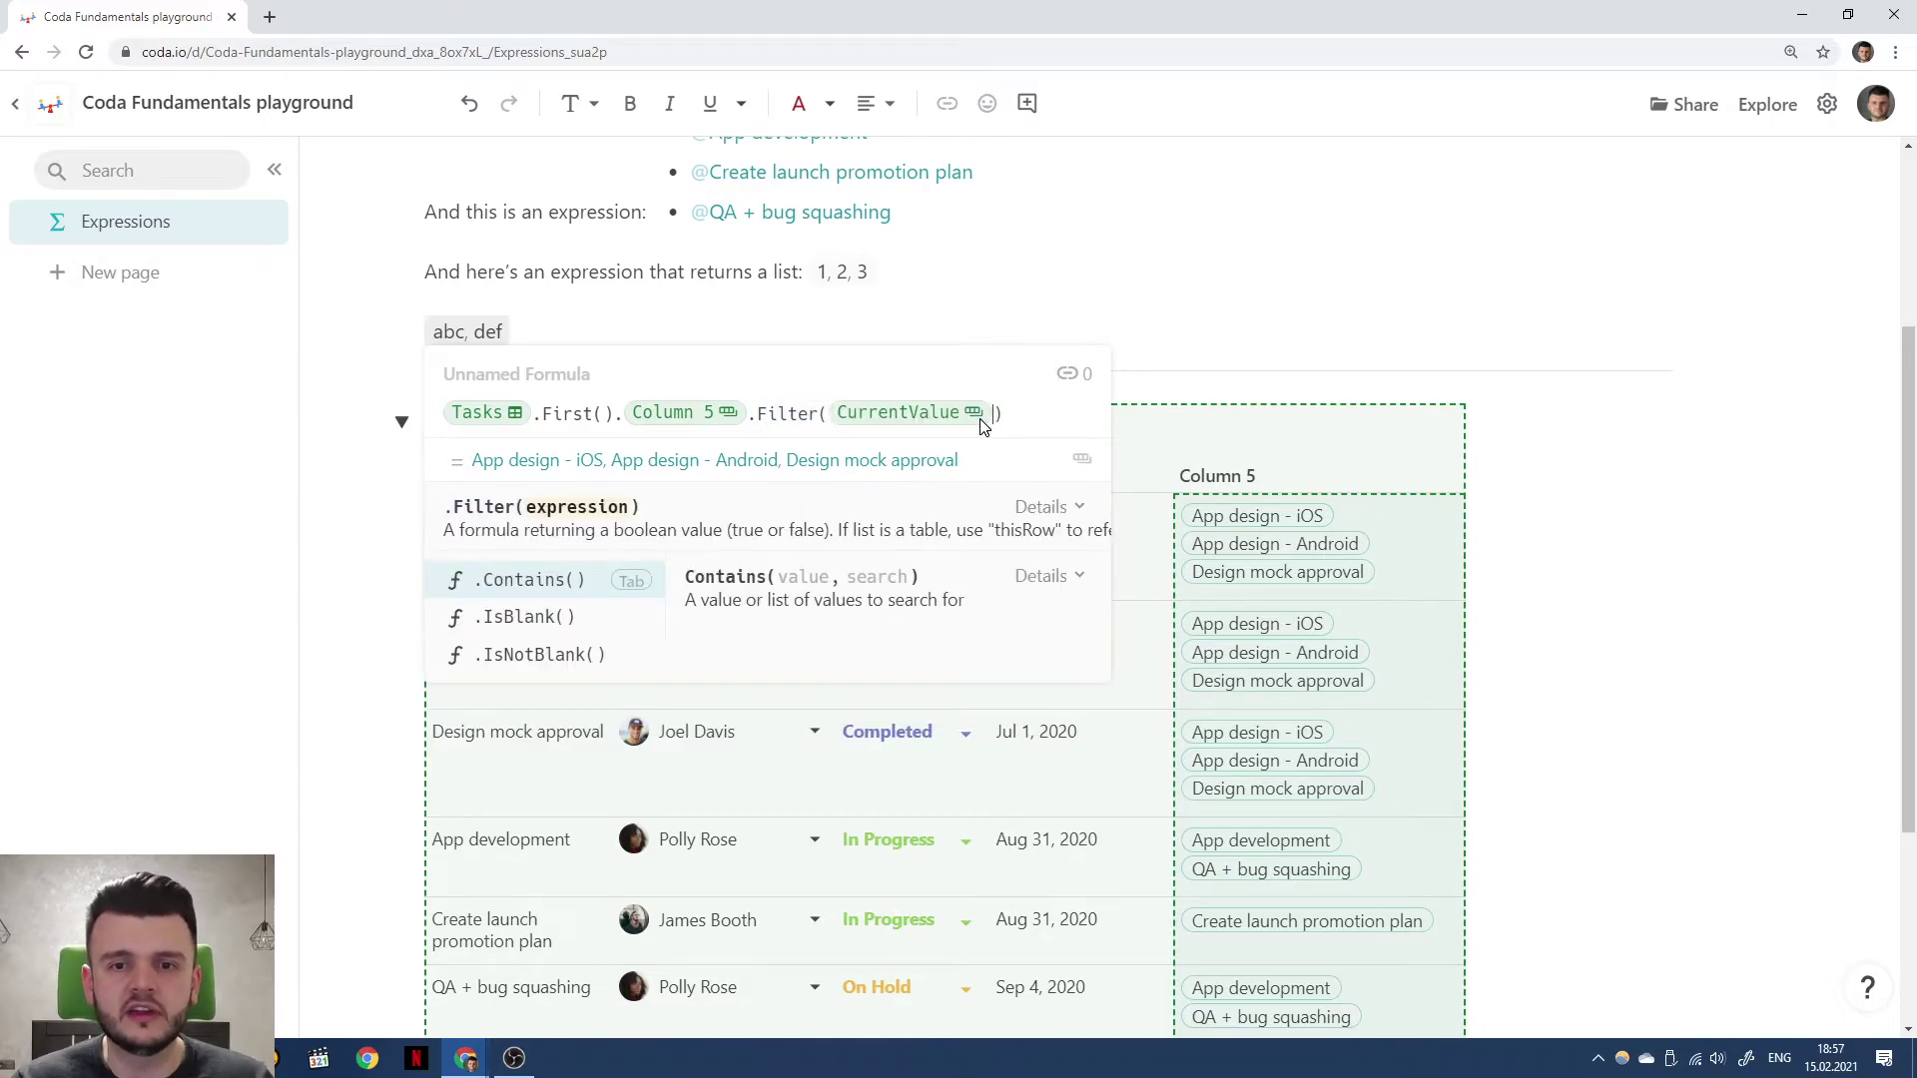
pyautogui.write('.Con')
pyautogui.press('BackSpace')
pyautogui.press('BackSpace')
pyautogui.press('BackSpace')
pyautogui.press('BackSpace')
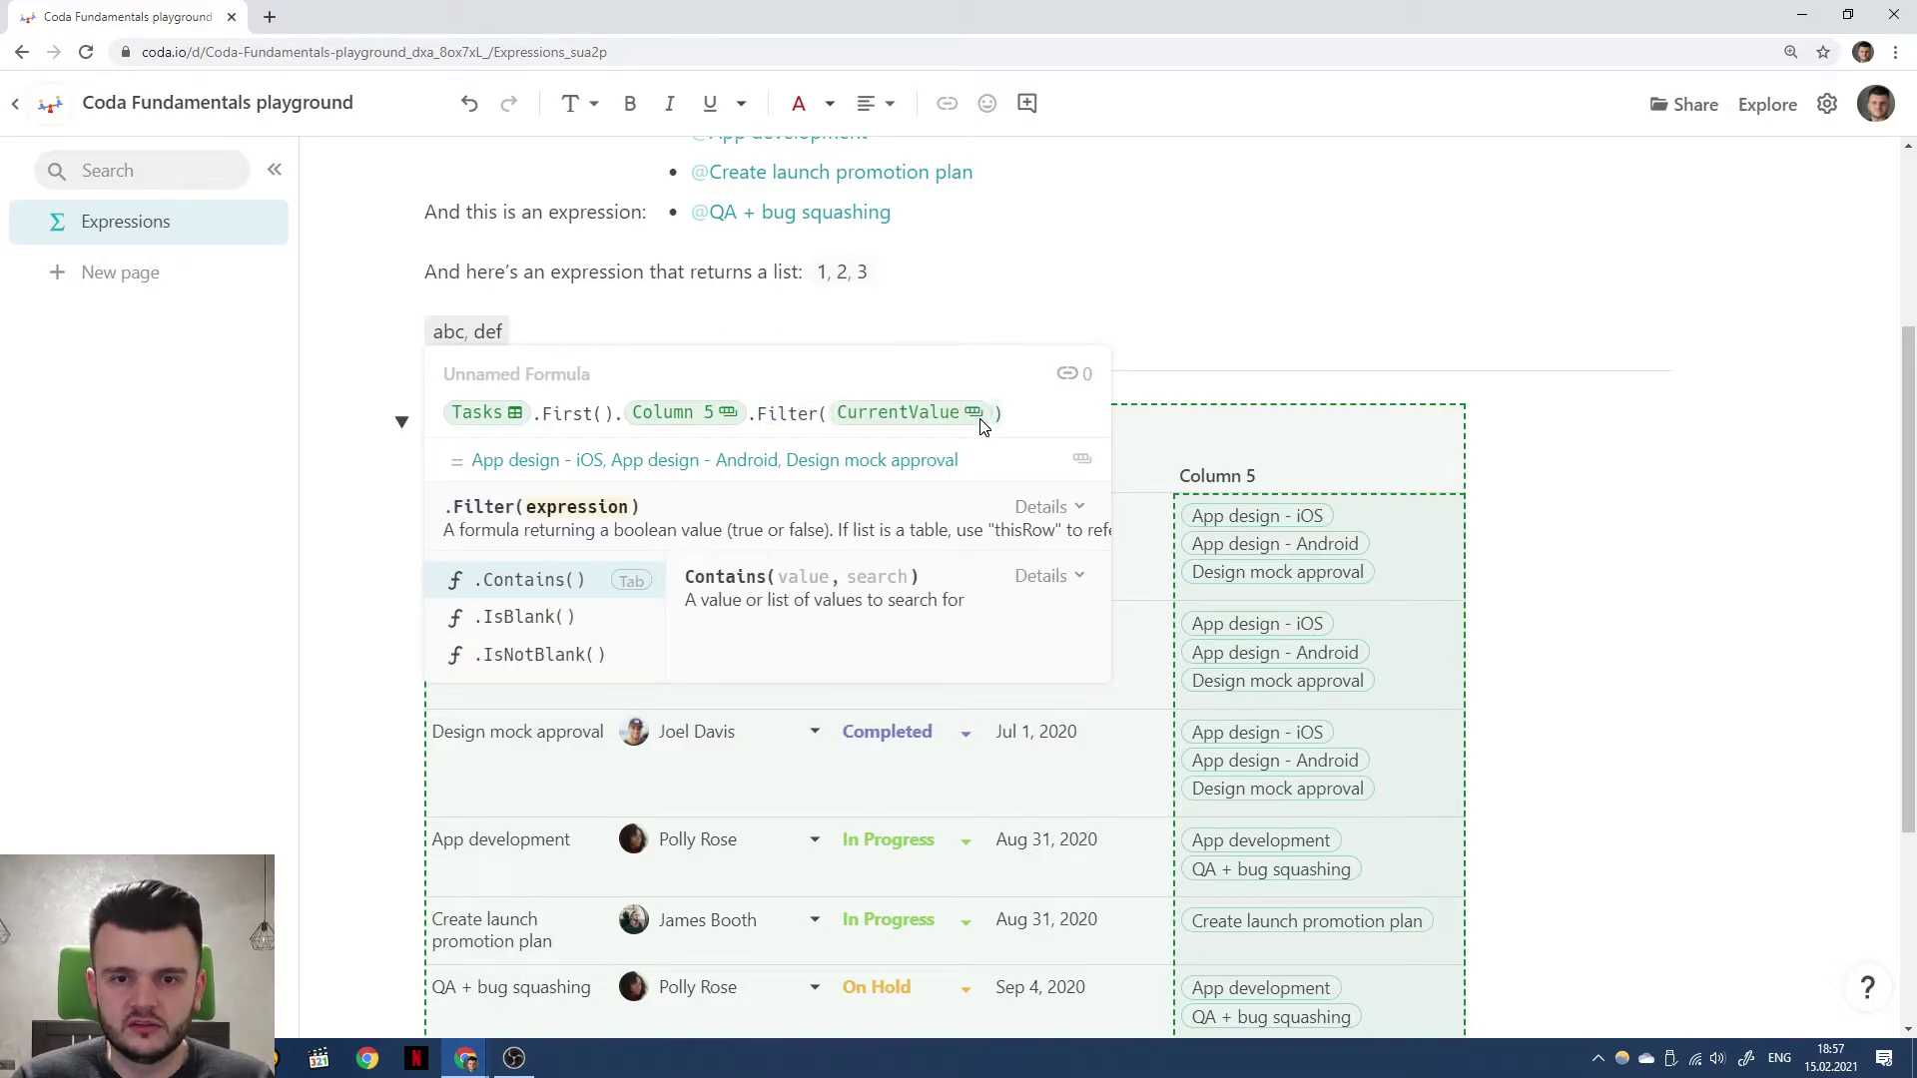
pyautogui.press('BackSpace')
# Set the filter's condition to Status = "Completed" and save the formula.
pyautogui.write('status')
pyautogui.press('Tab')
pyautogui.write('=')
pyautogui.press('Tab')
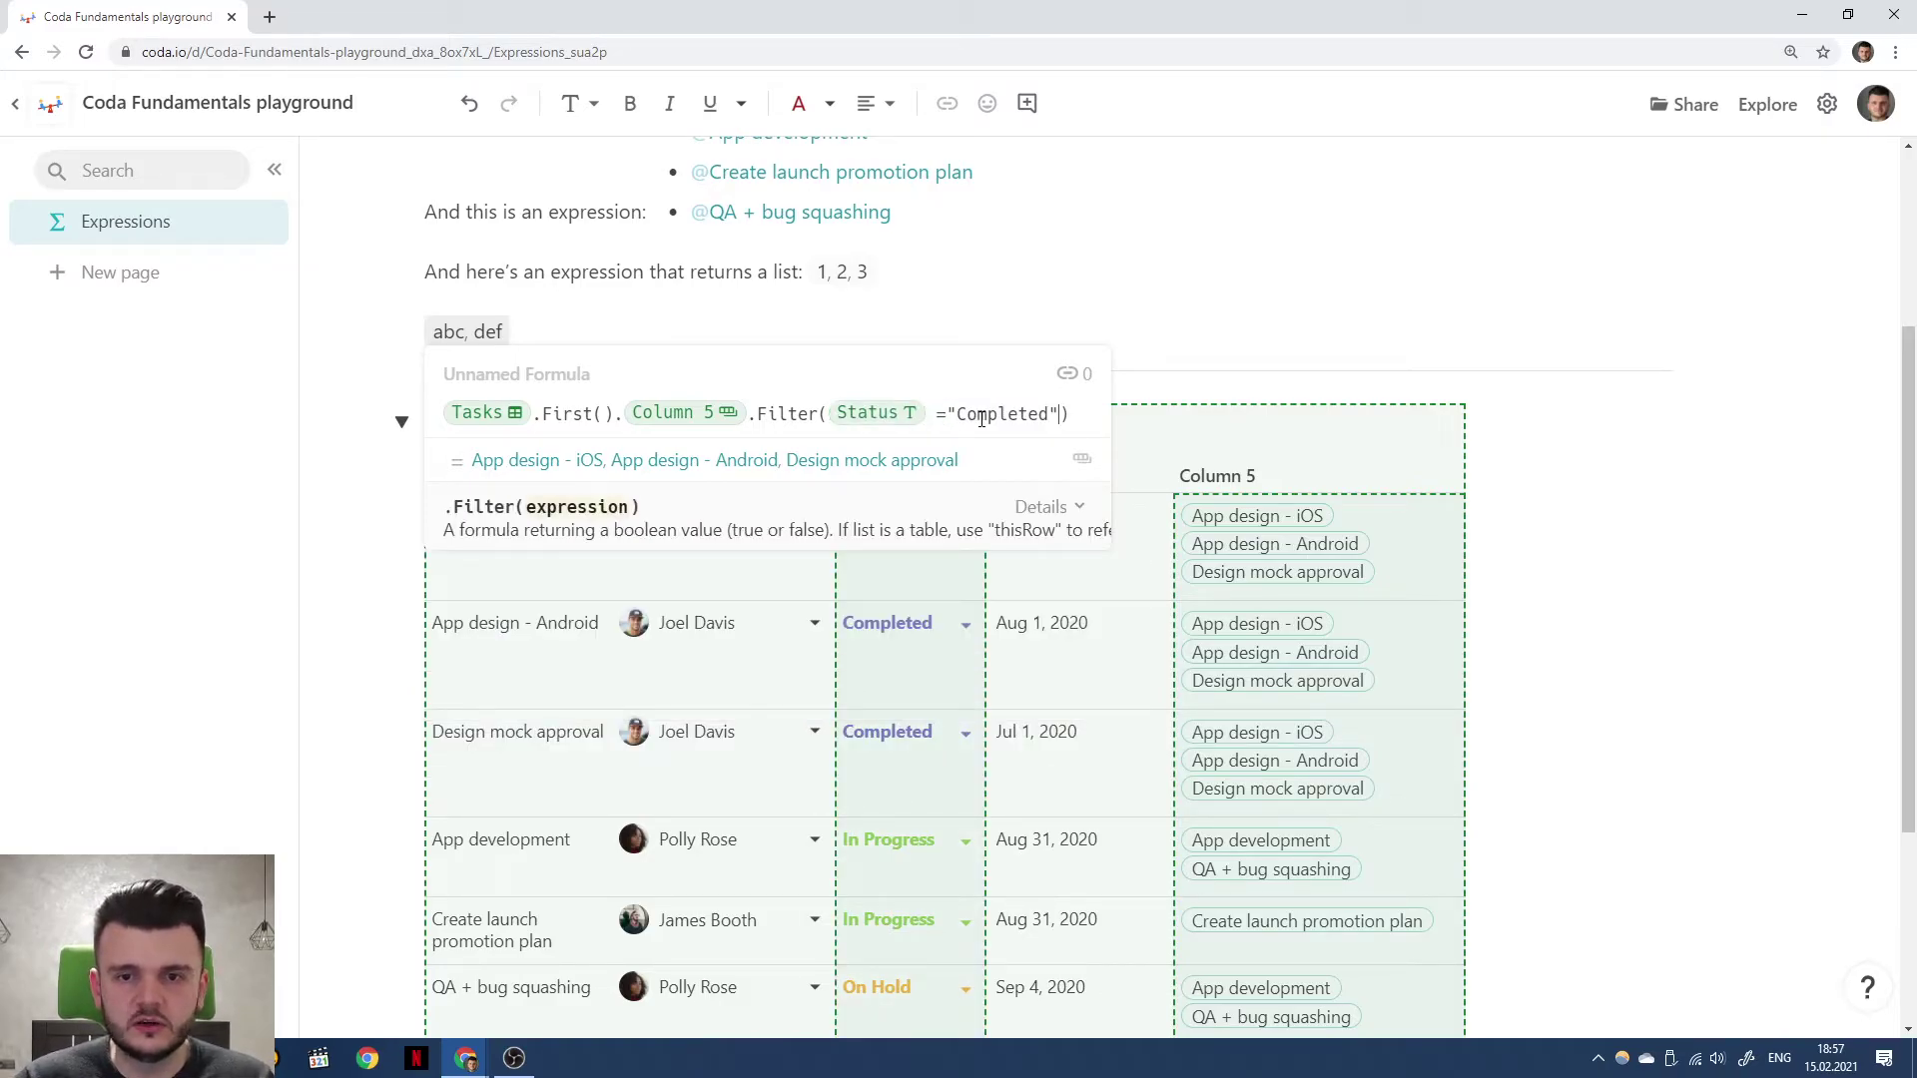
pyautogui.press('Return')
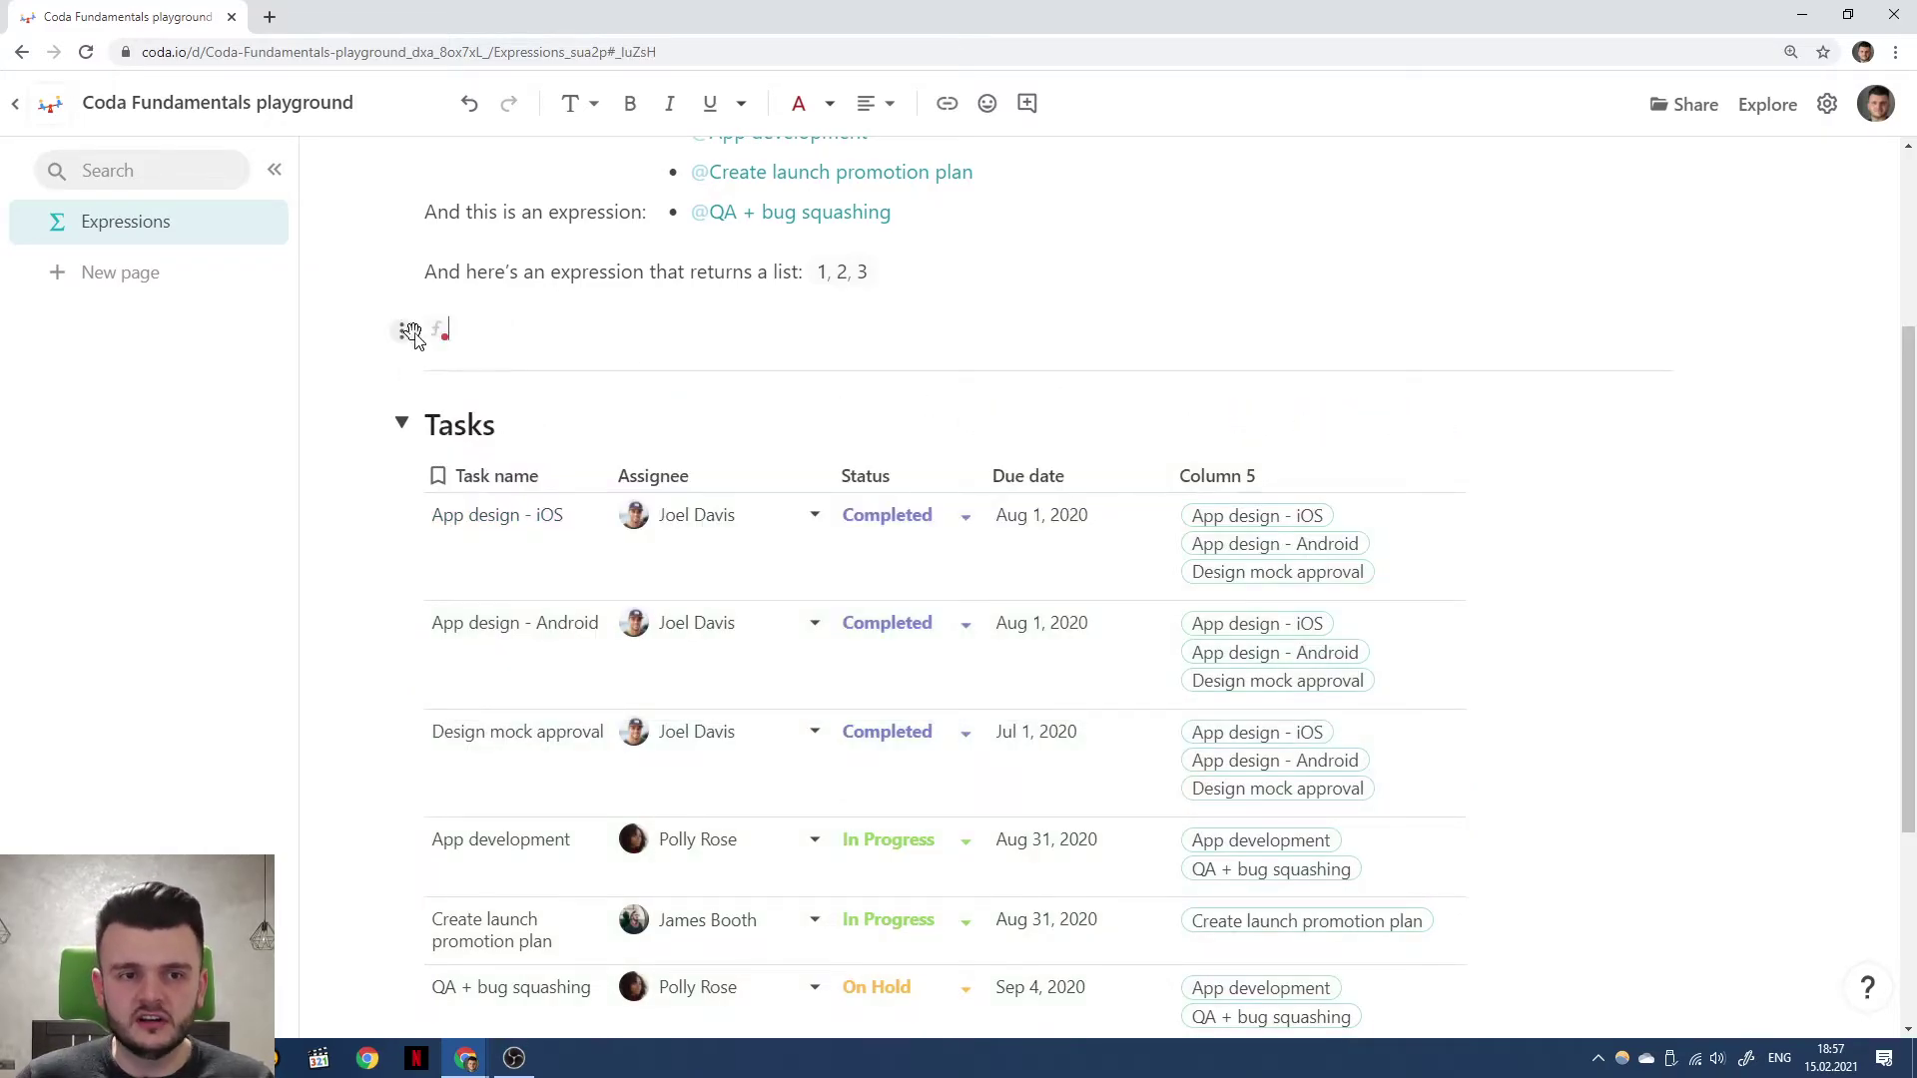
# Move the First() call behind the column reference so the formula reads Tasks.Column 5.First().Filter(Status = "Completed"), and save it.
pyautogui.click(437, 330)
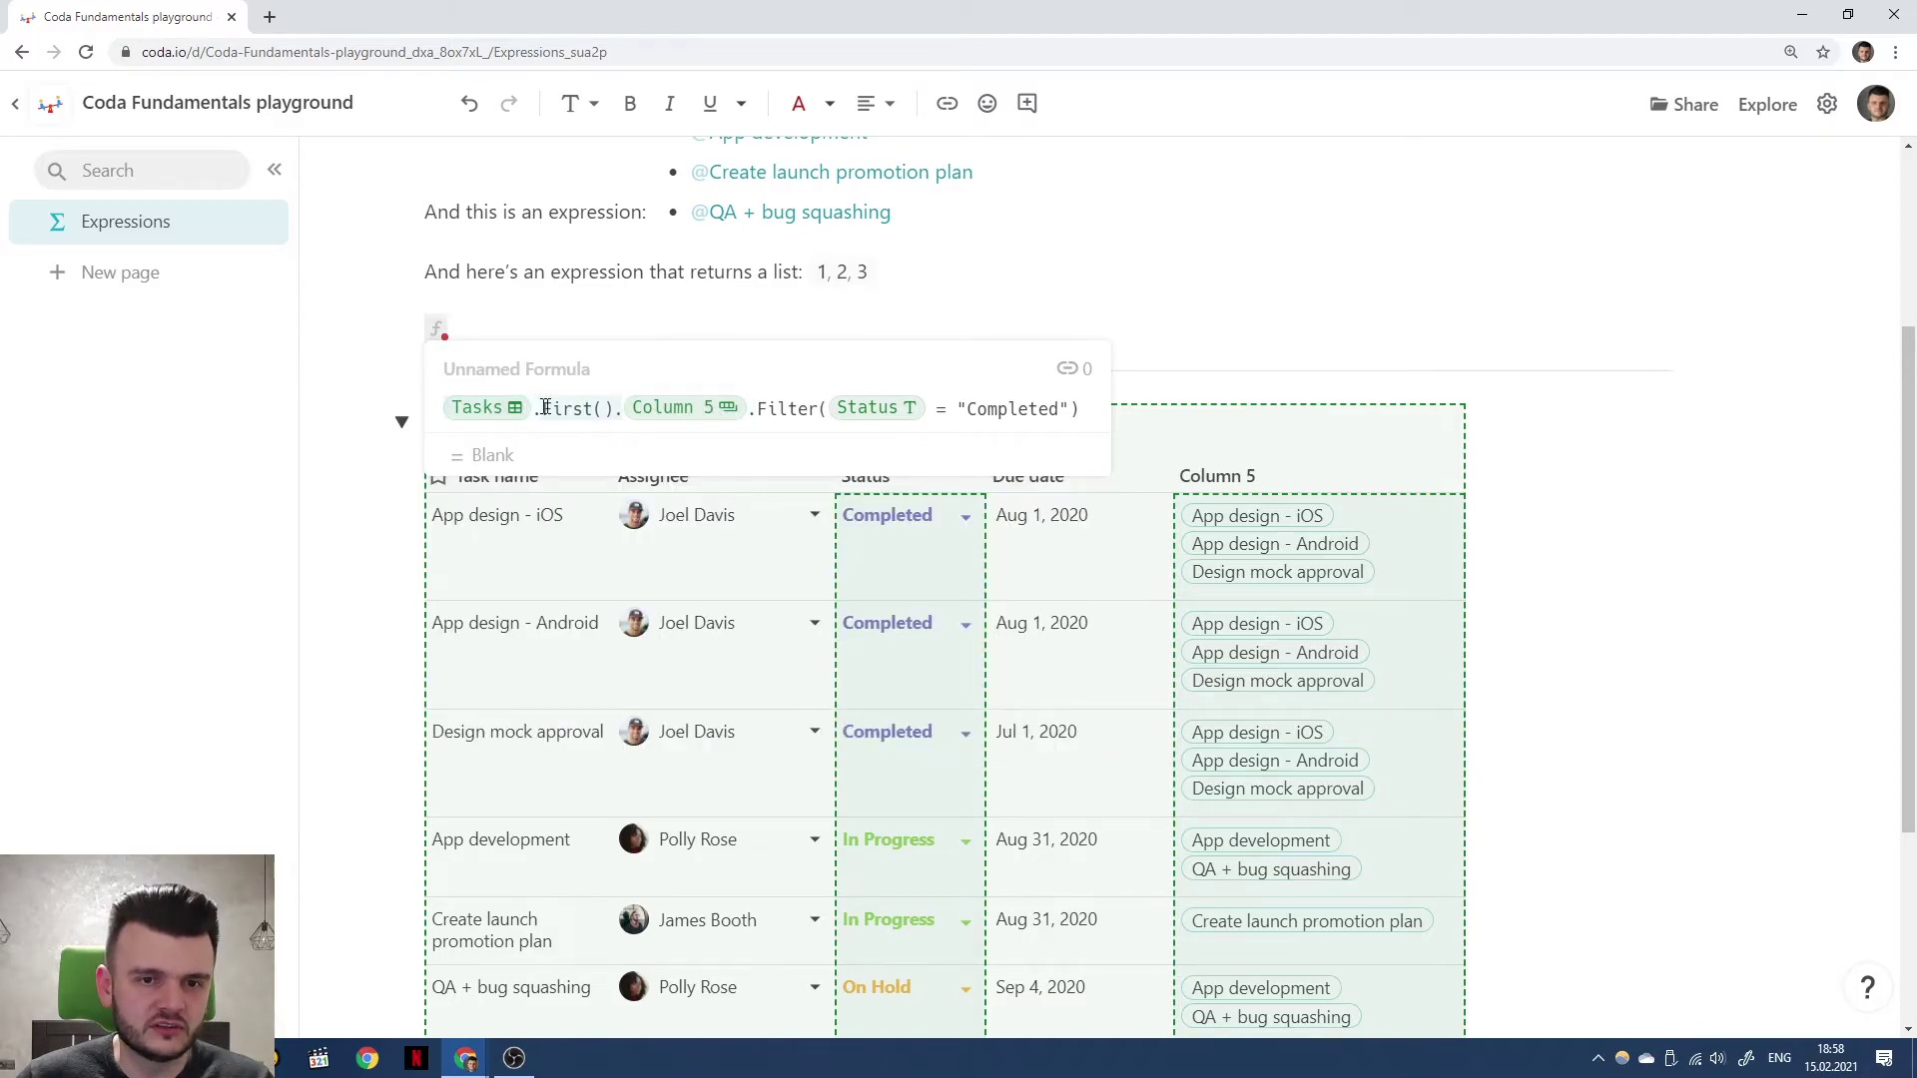
pyautogui.click(596, 408)
pyautogui.press('BackSpace')
pyautogui.press('BackSpace')
pyautogui.press('BackSpace')
pyautogui.press('BackSpace')
pyautogui.press('BackSpace')
pyautogui.press('BackSpace')
pyautogui.press('BackSpace')
pyautogui.press('BackSpace')
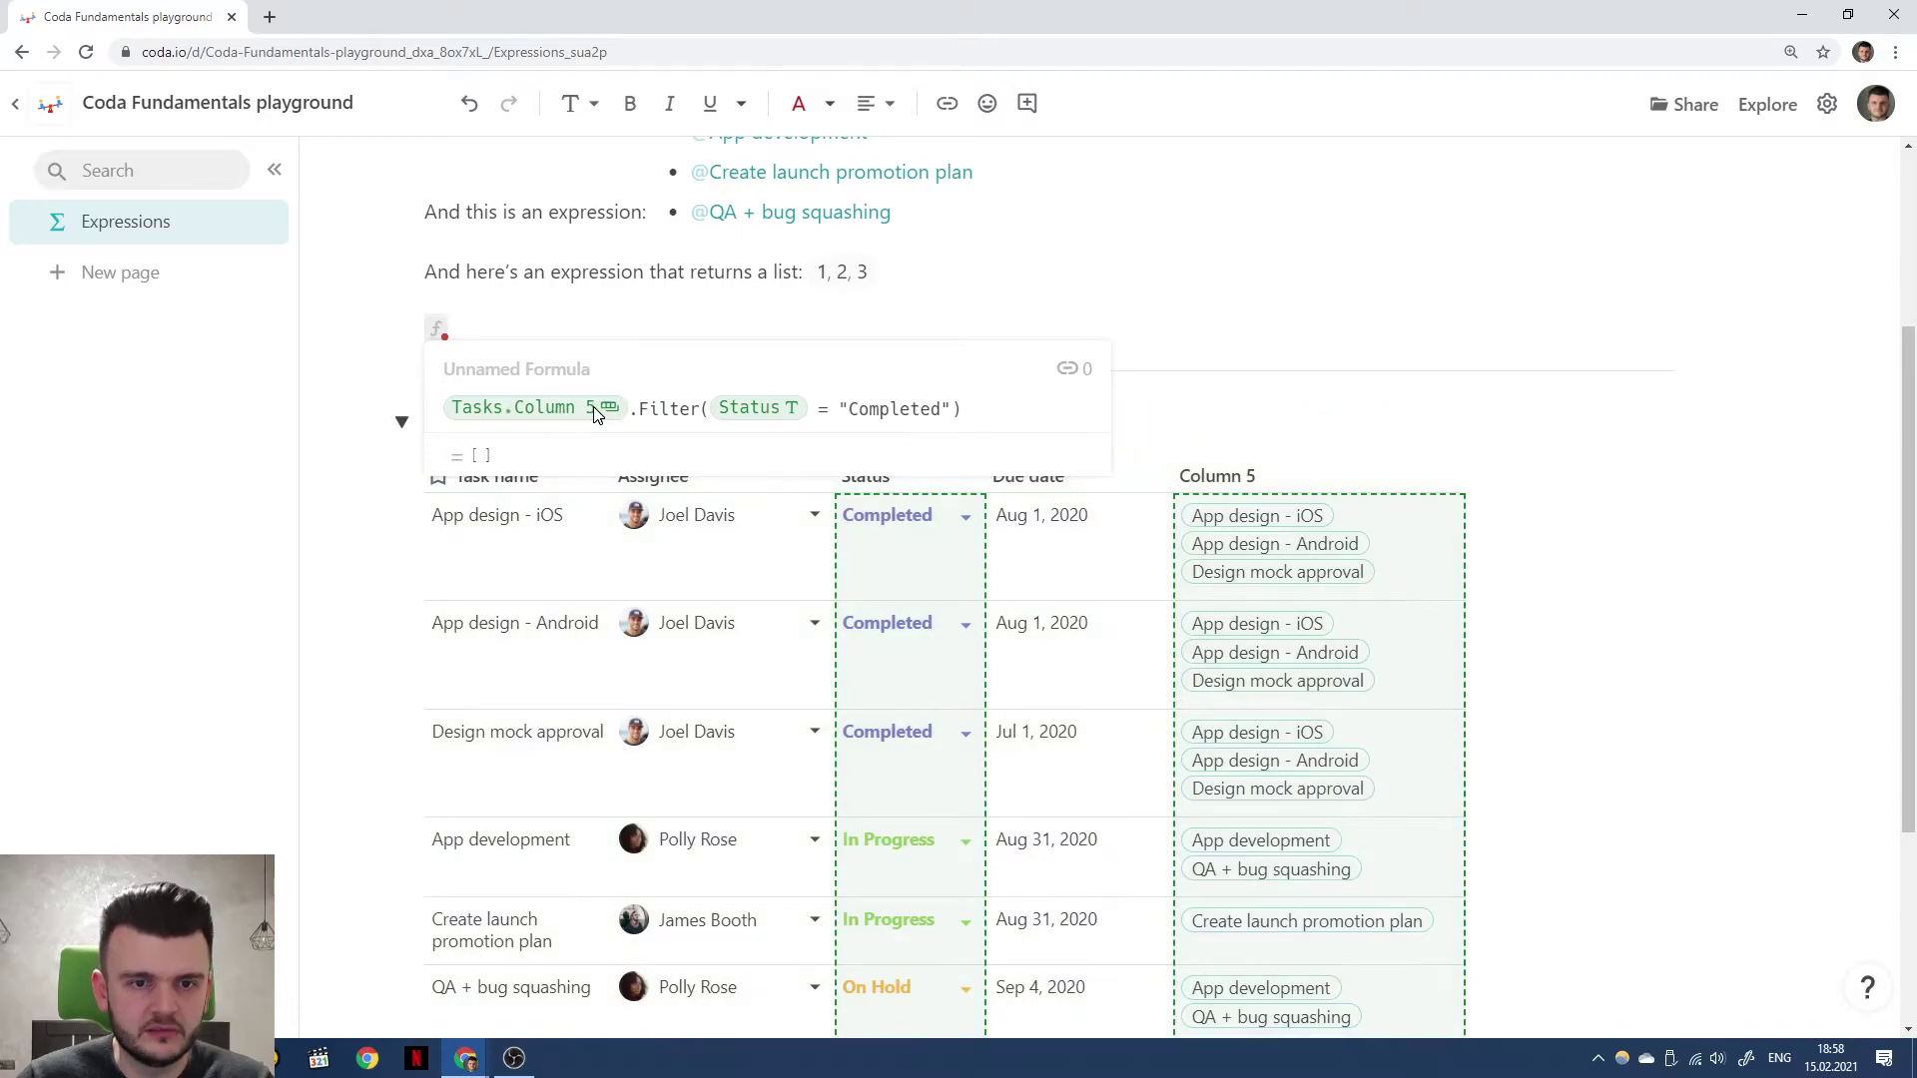
pyautogui.write('.First()')
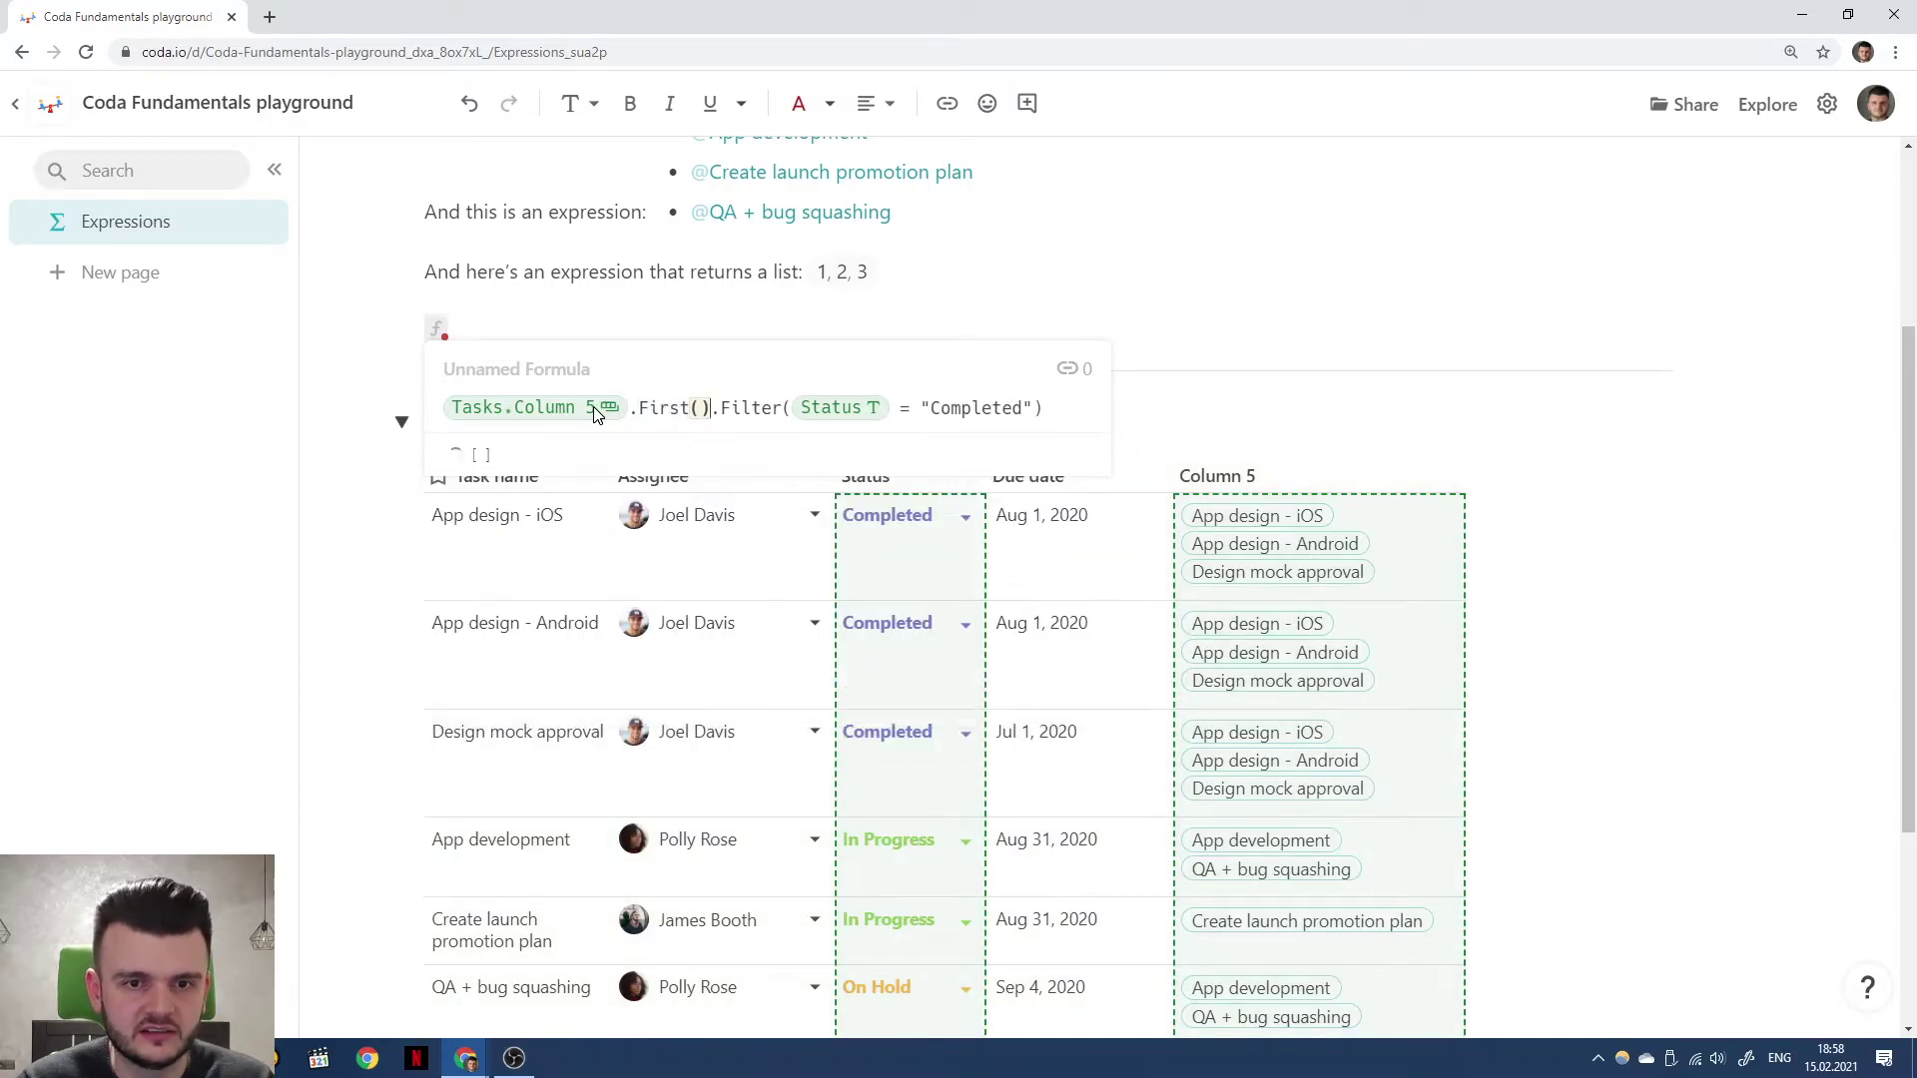
pyautogui.press('Return')
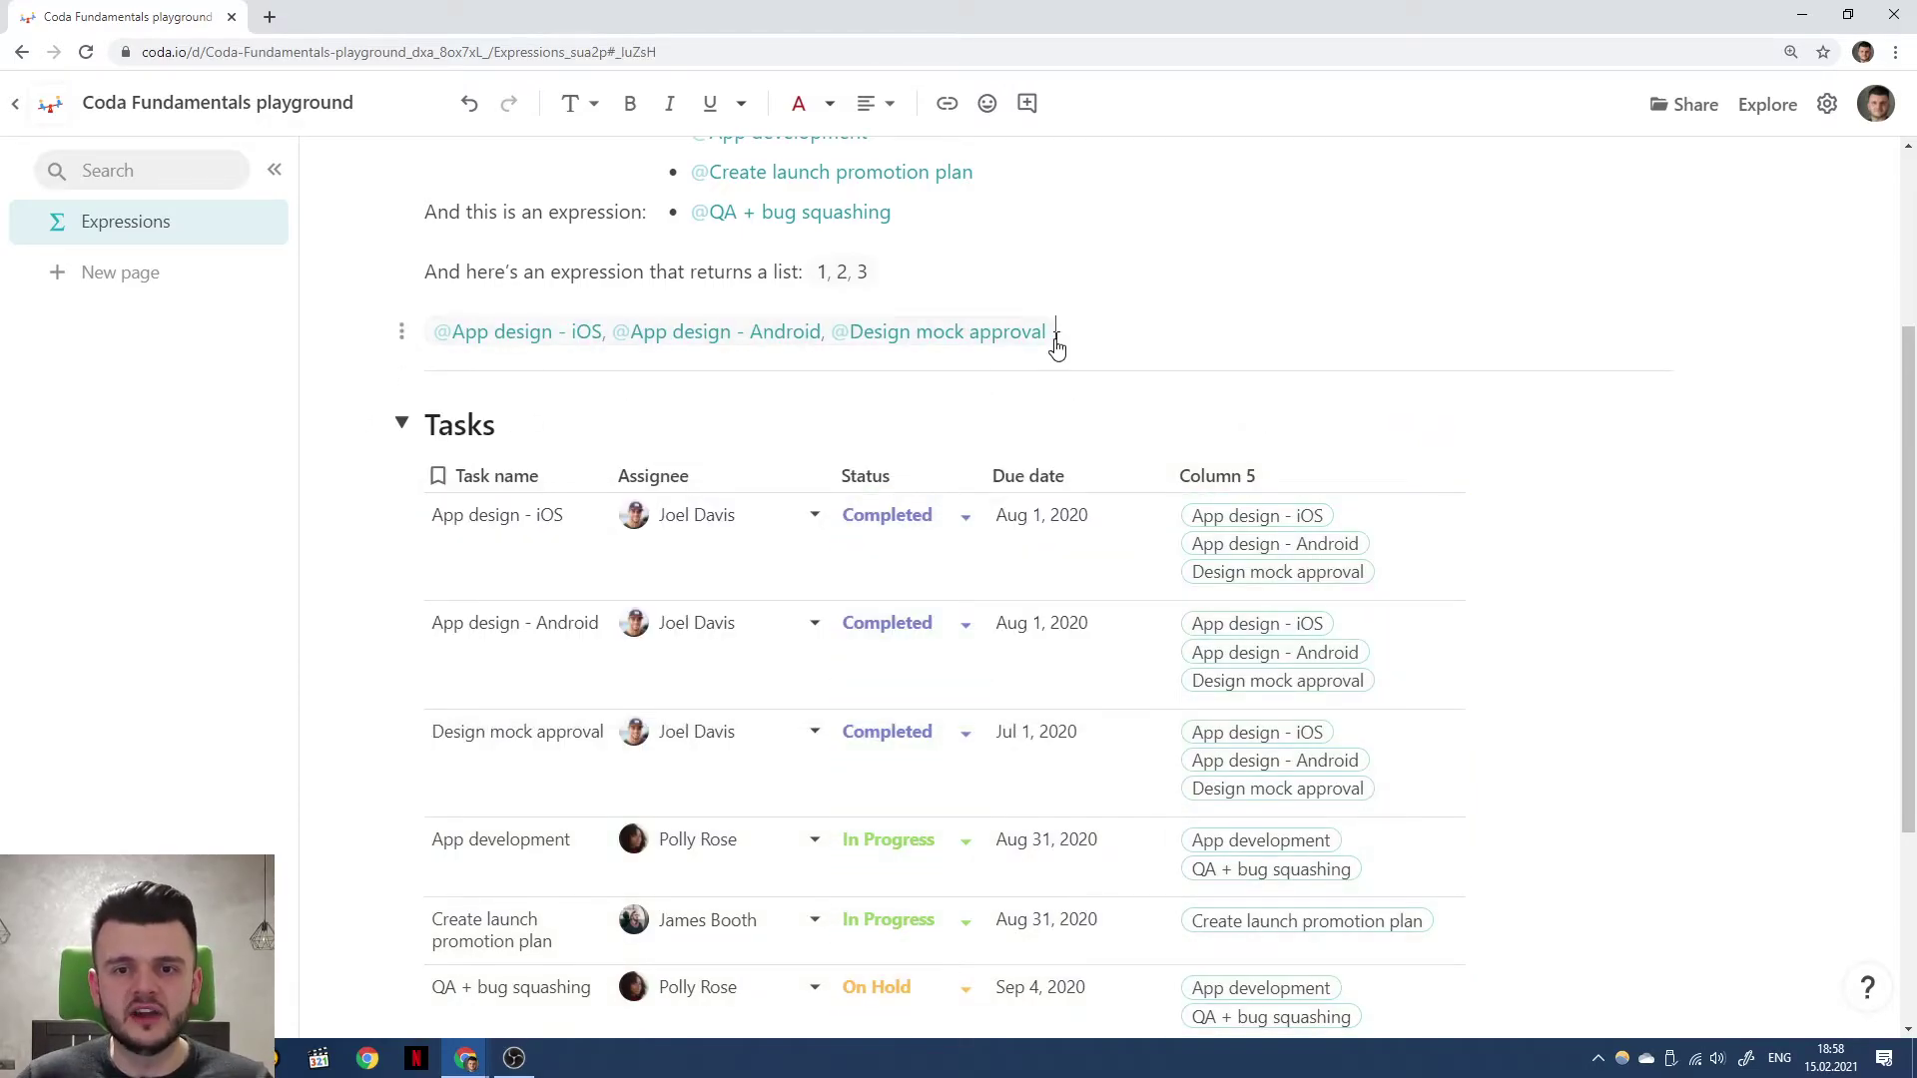
# Reopen the saved formula and inspect its First() and Filter() parts.
pyautogui.click(1050, 333)
pyautogui.click(641, 414)
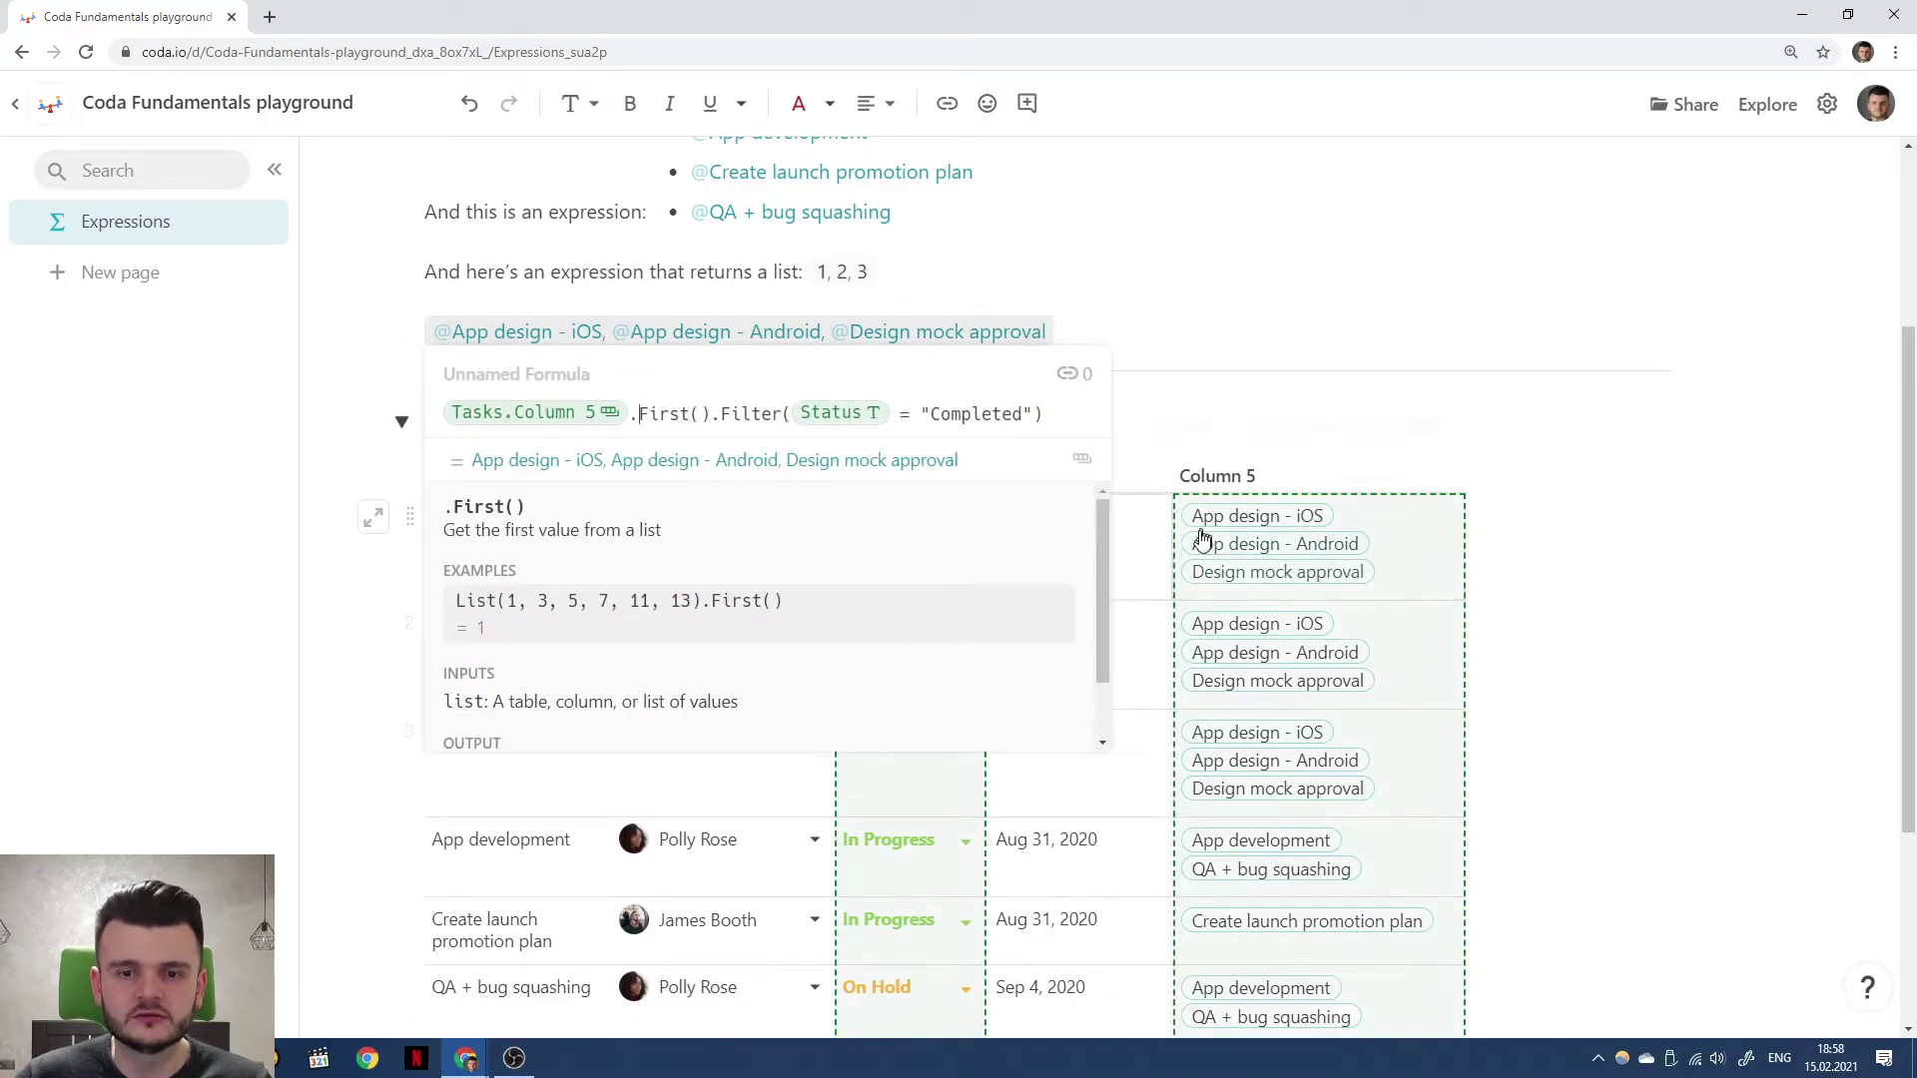
pyautogui.click(745, 412)
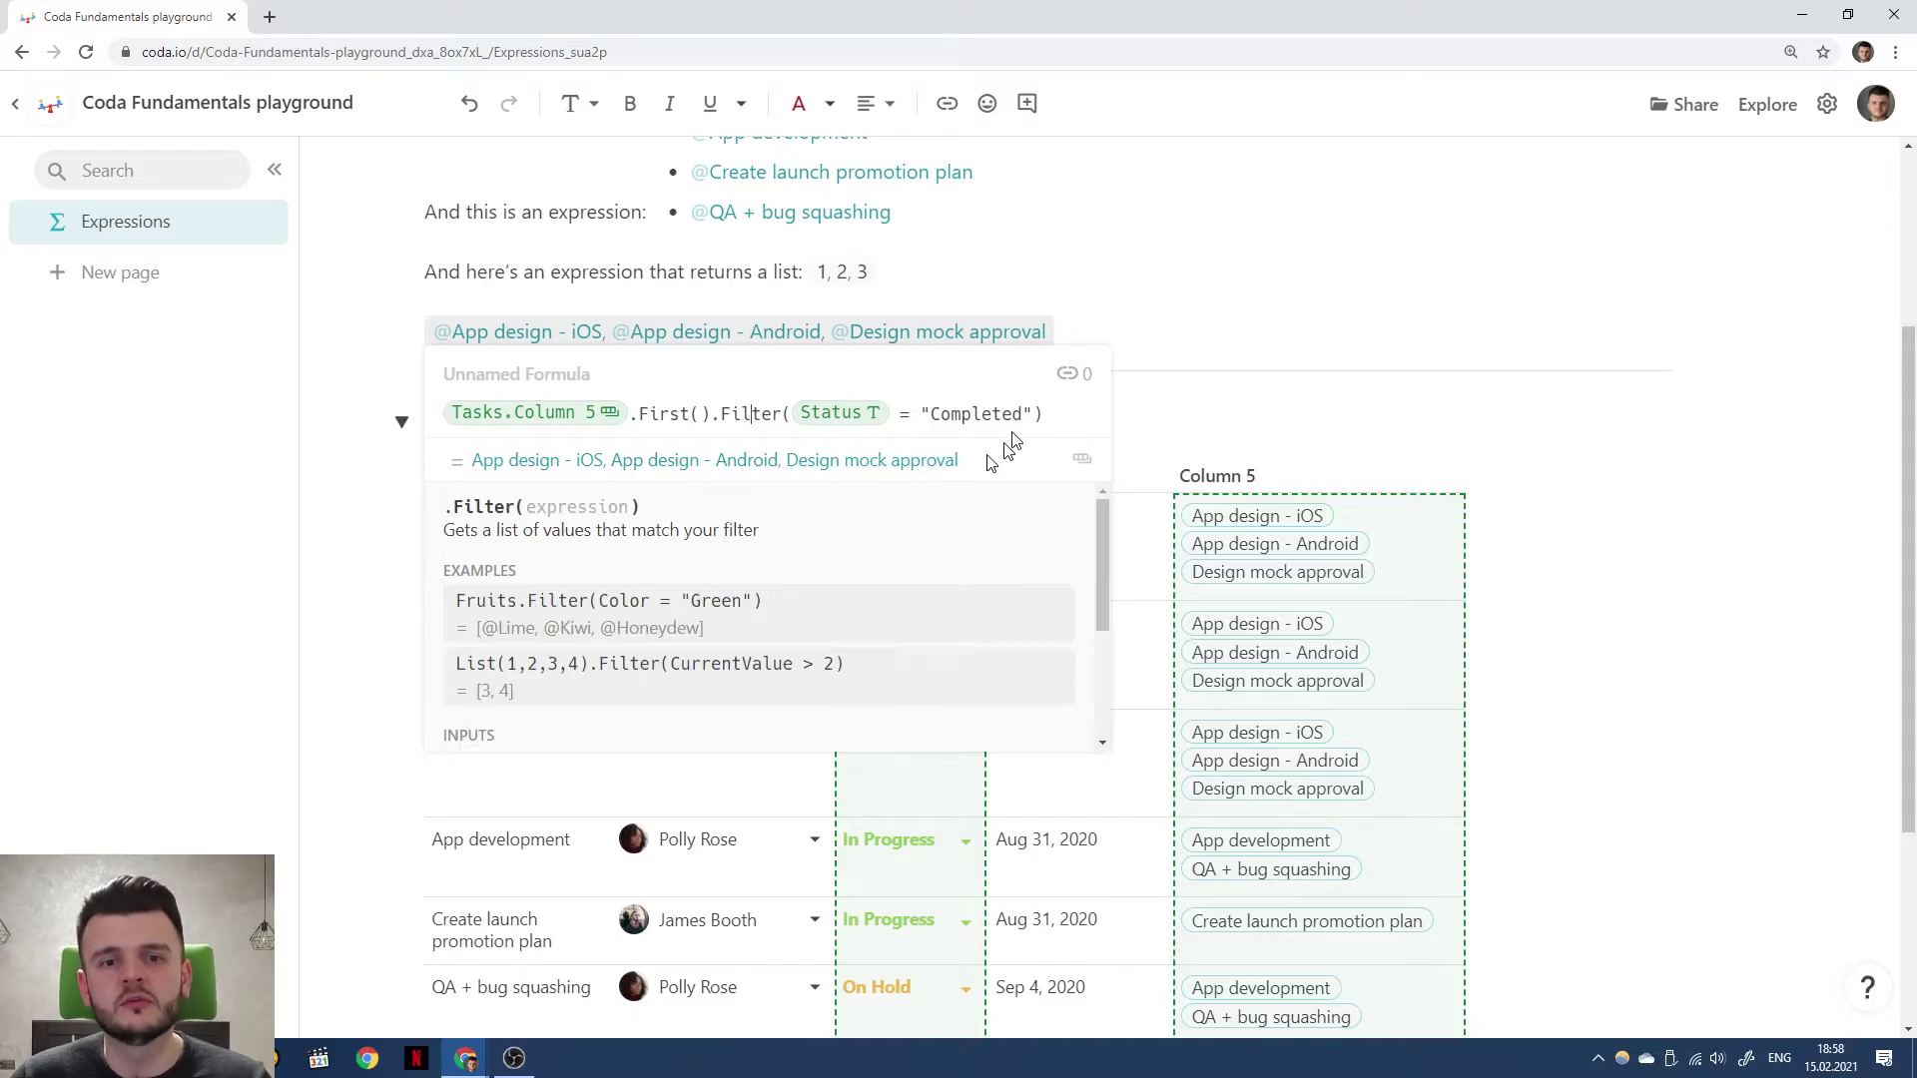
# Remove the Filter(Status = "Completed") call from the formula and check the output type of Tasks.Column 5.First().
pyautogui.click(1058, 419)
pyautogui.hotkey('ctrl', 'shift', 'Left')
pyautogui.hotkey('ctrl', 'shift', 'Left')
pyautogui.hotkey('ctrl', 'shift', 'Left')
pyautogui.hotkey('ctrl', 'shift', 'Left')
pyautogui.hotkey('ctrl', 'shift', 'Left')
pyautogui.press('BackSpace')
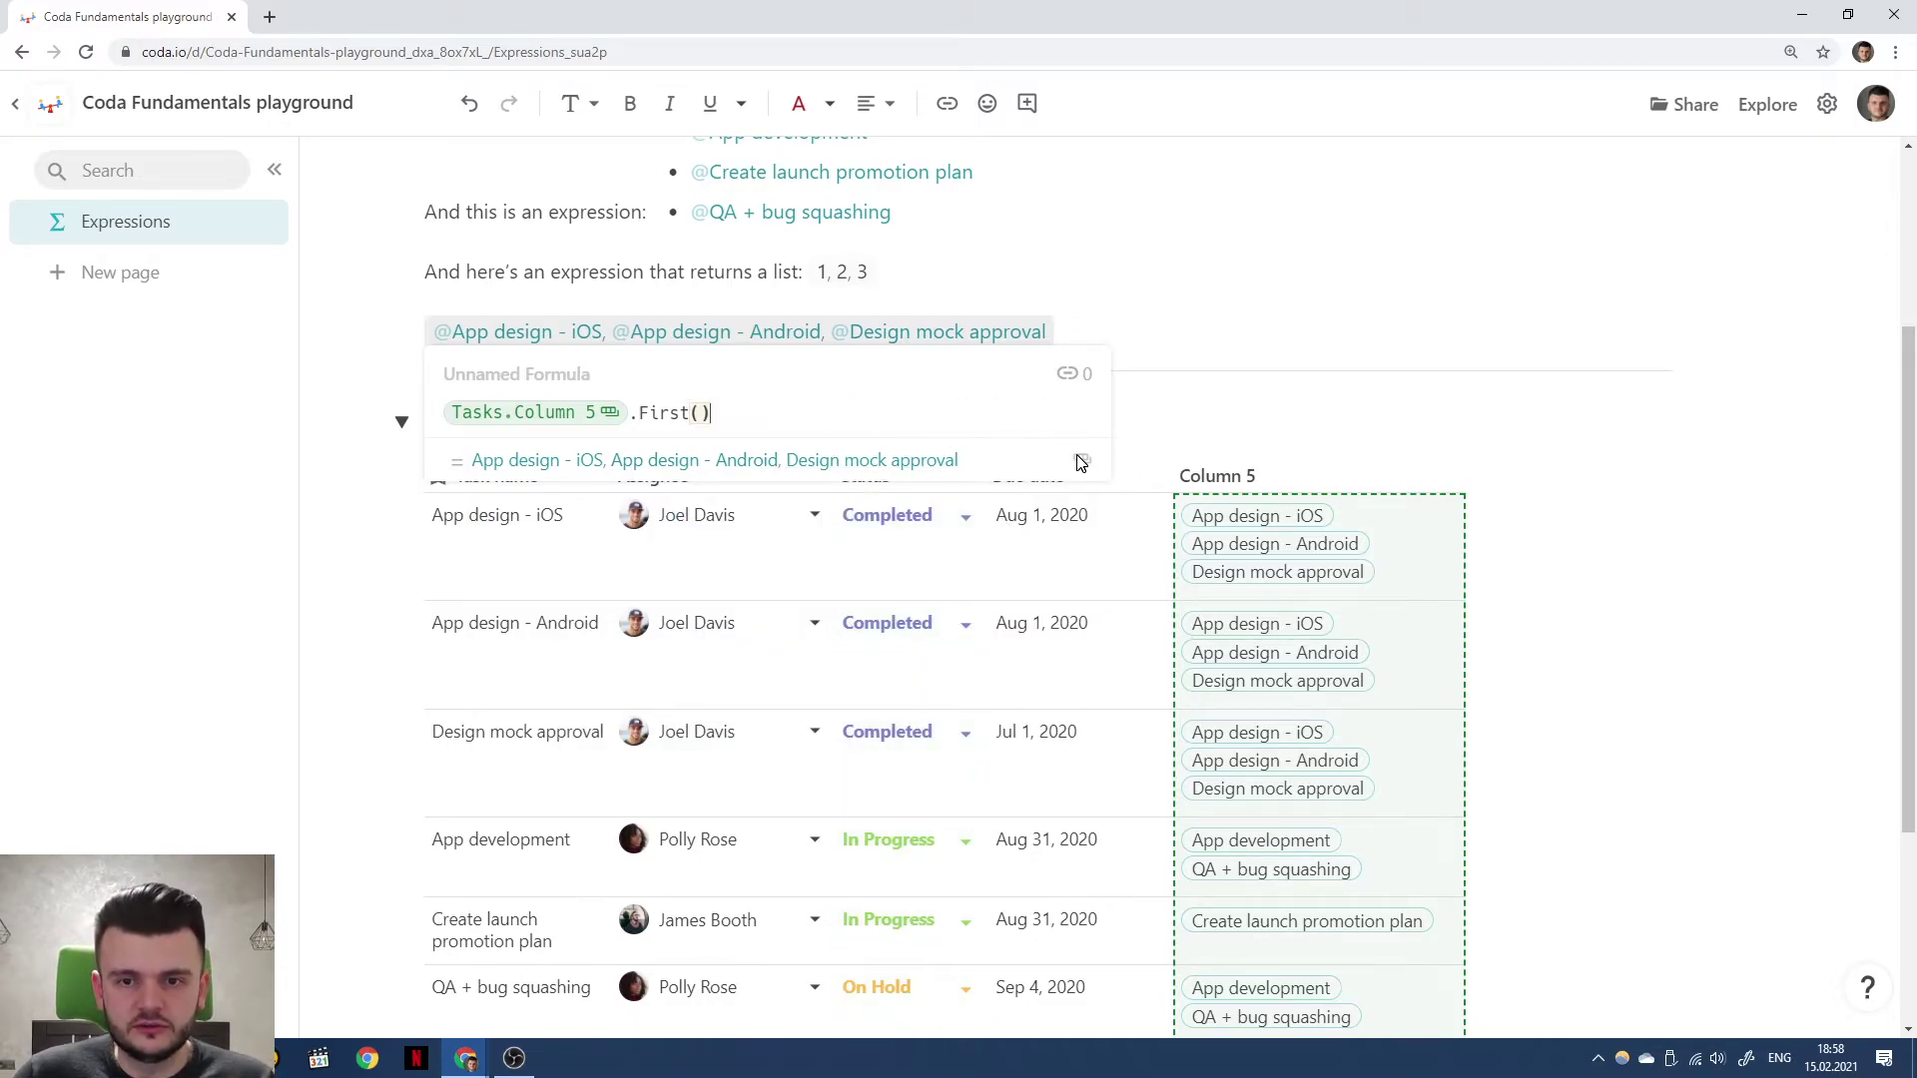
pyautogui.moveTo(1082, 462)
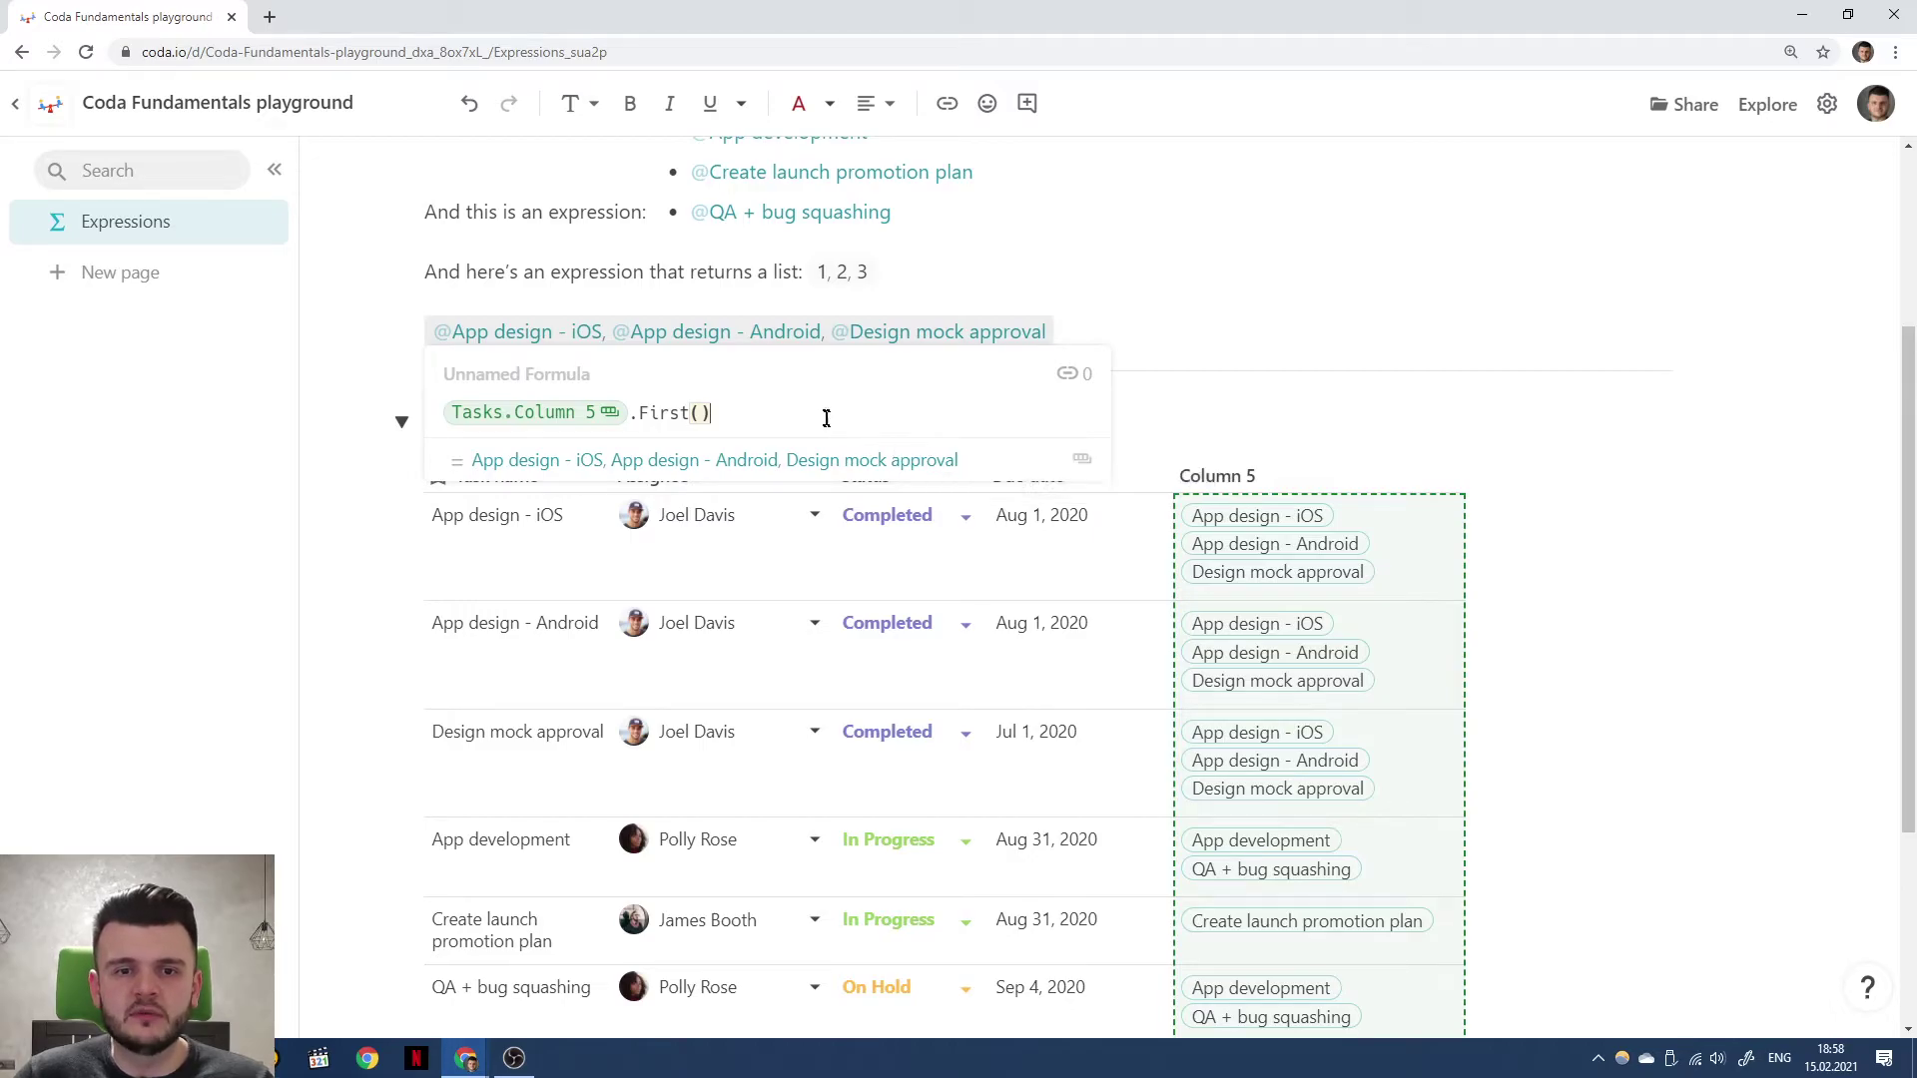
# Restore the removed Filter(Status = "Completed") call and close the formula editor.
pyautogui.hotkey('ctrl', 'z')
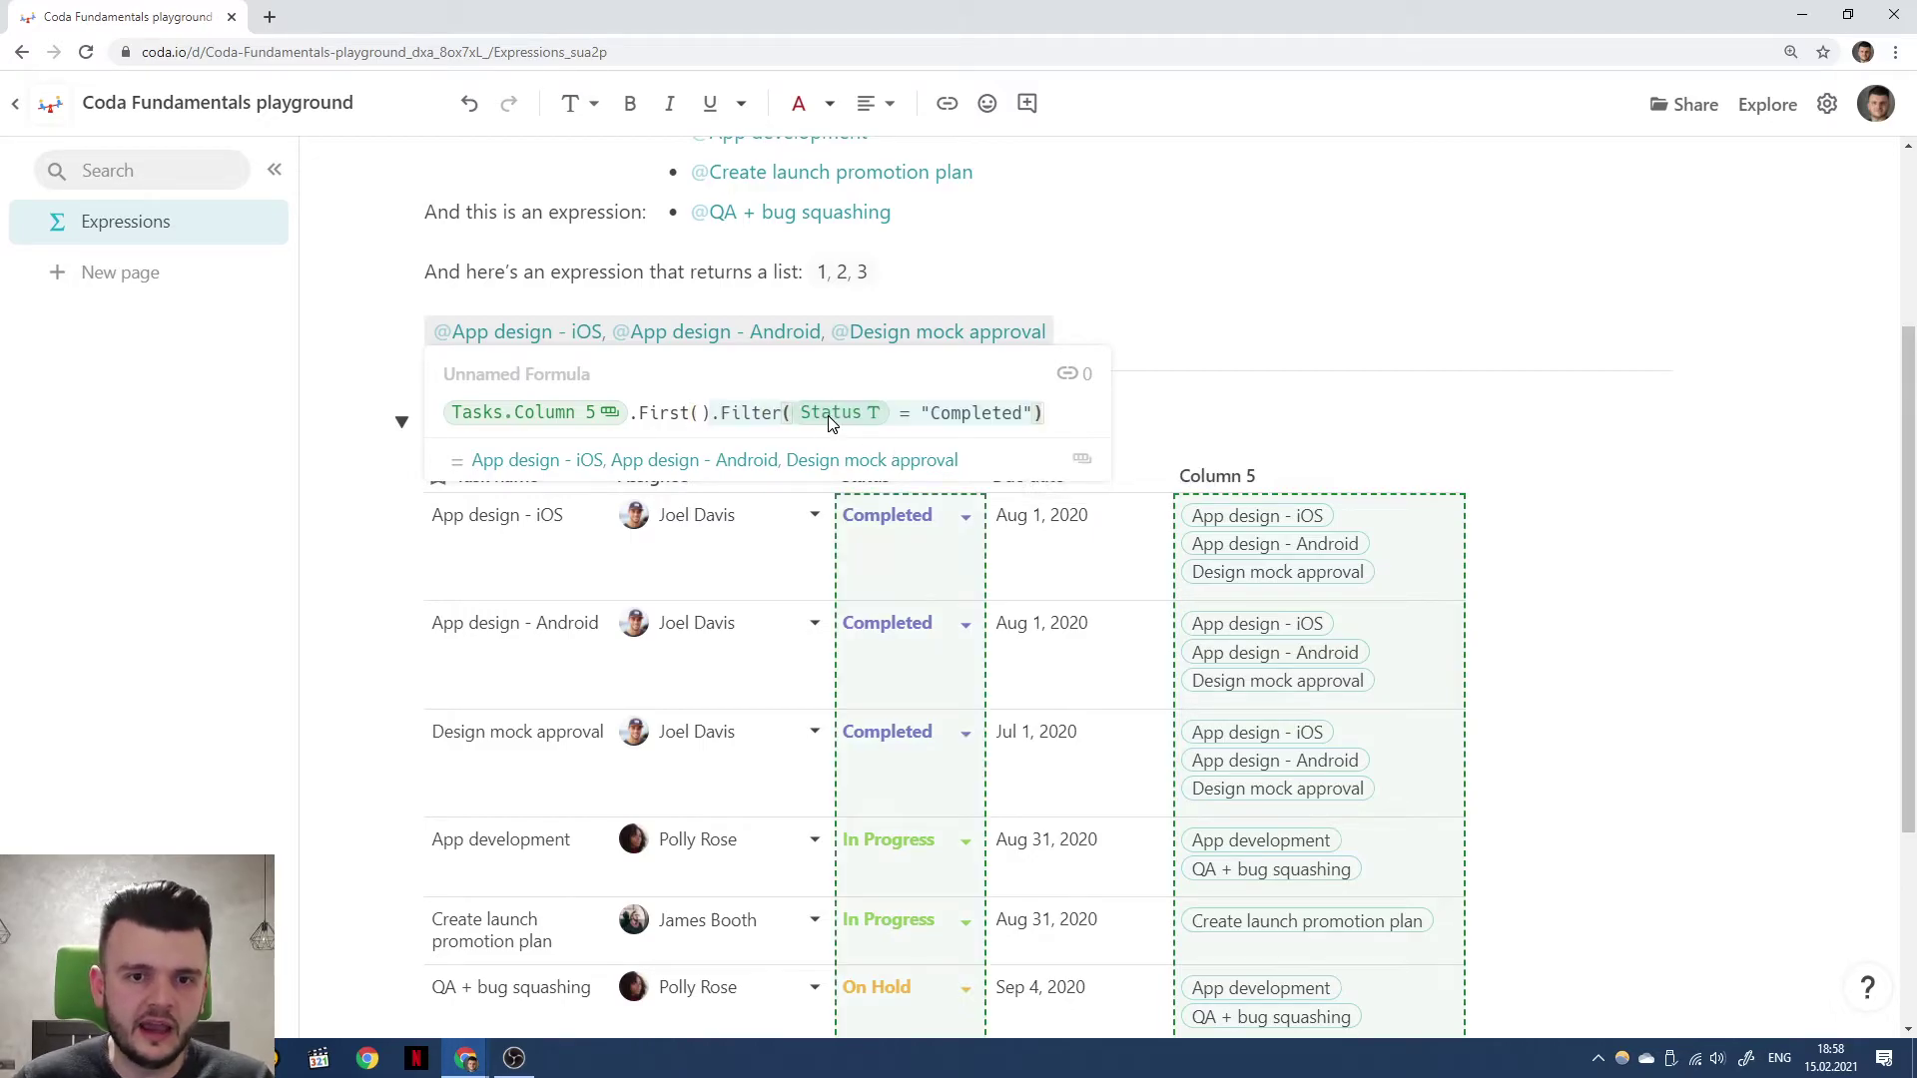
pyautogui.moveTo(750, 419)
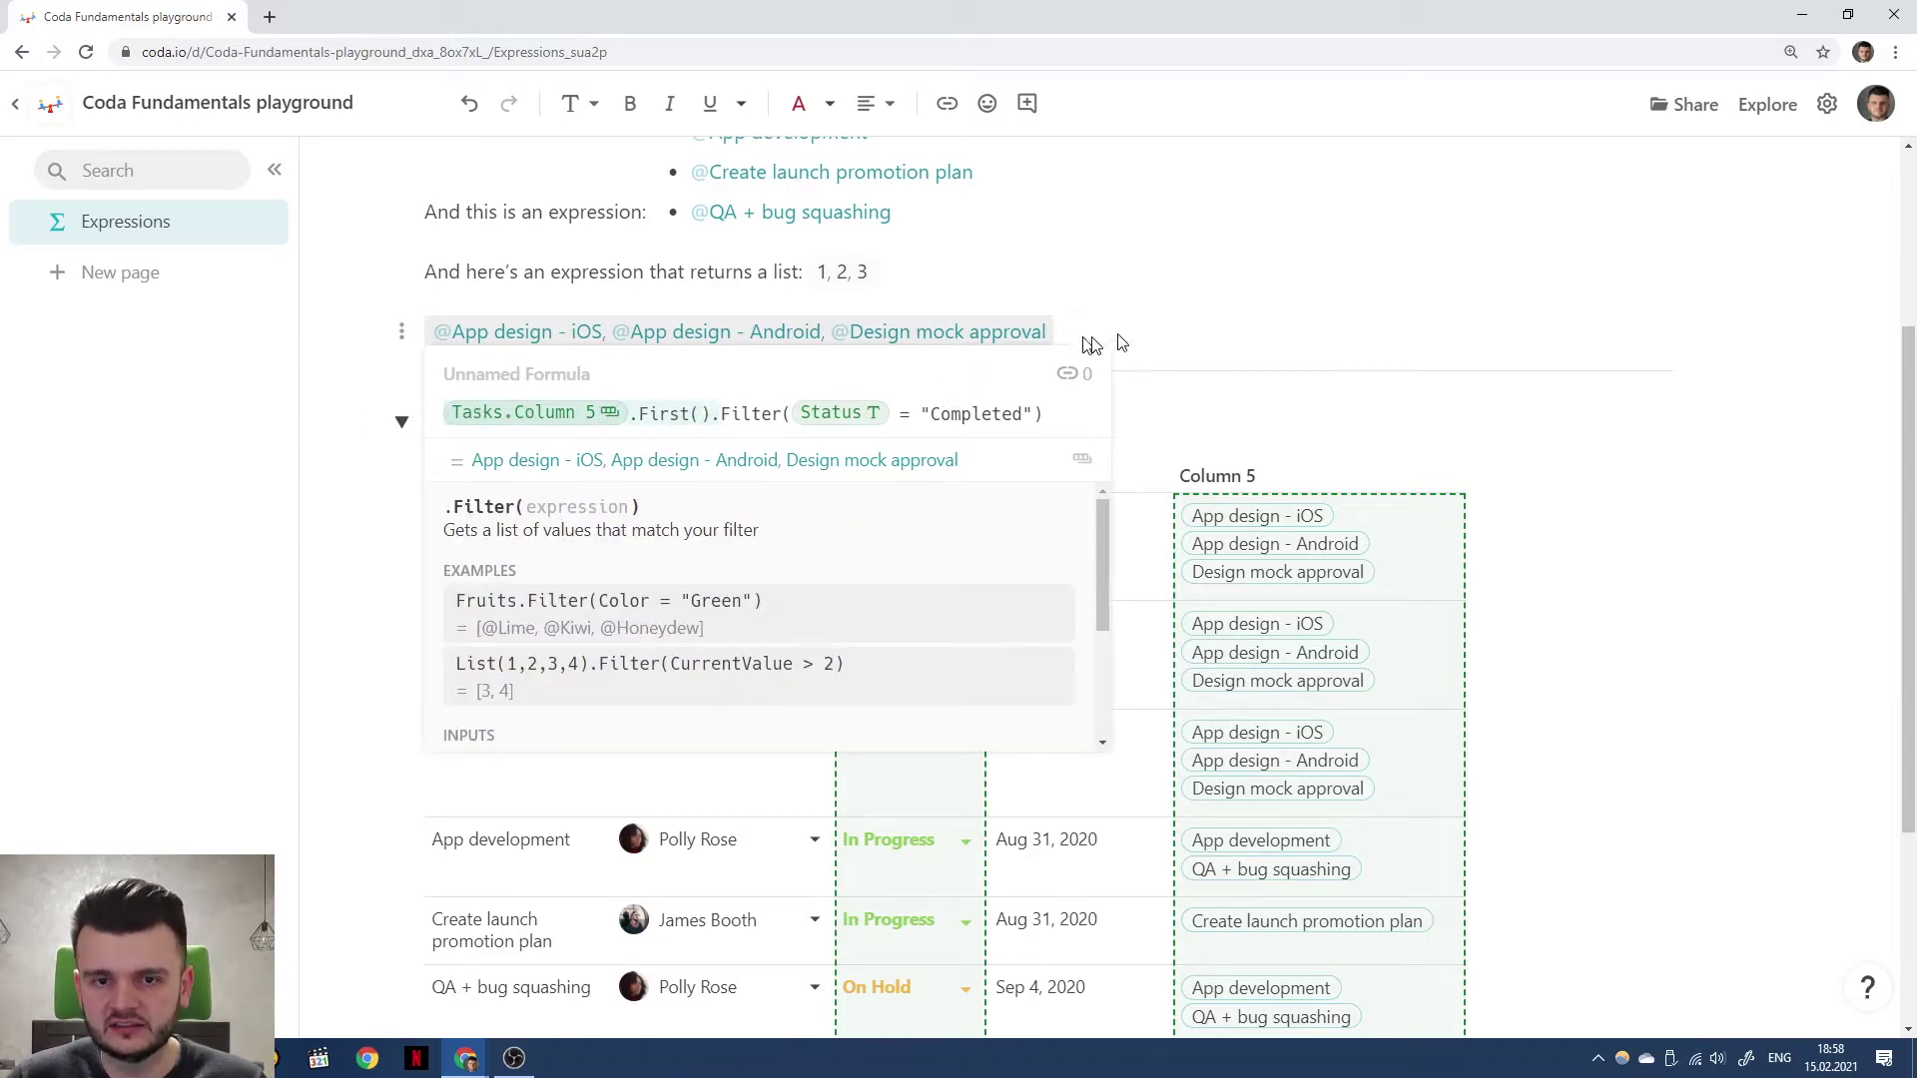
pyautogui.click(1204, 328)
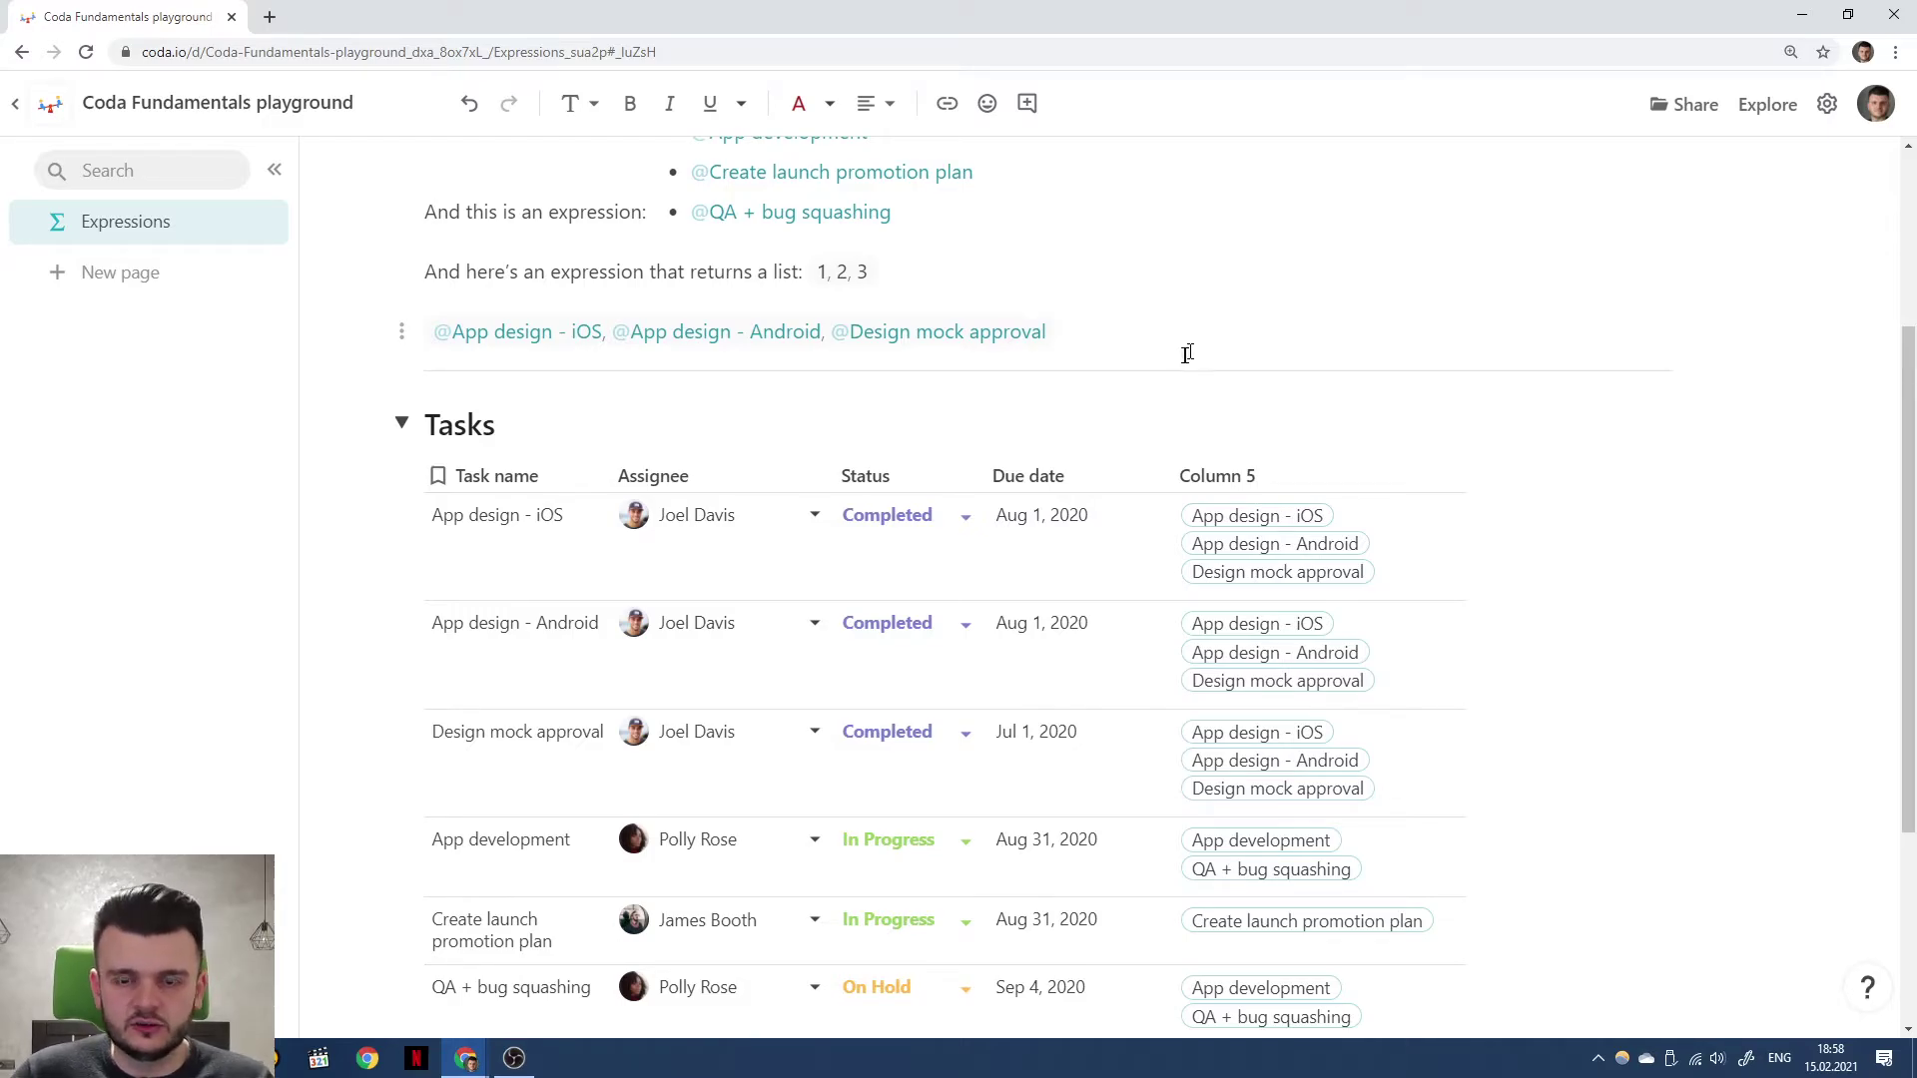
pyautogui.scroll(-3, 1254, 359)
pyautogui.click(1018, 796)
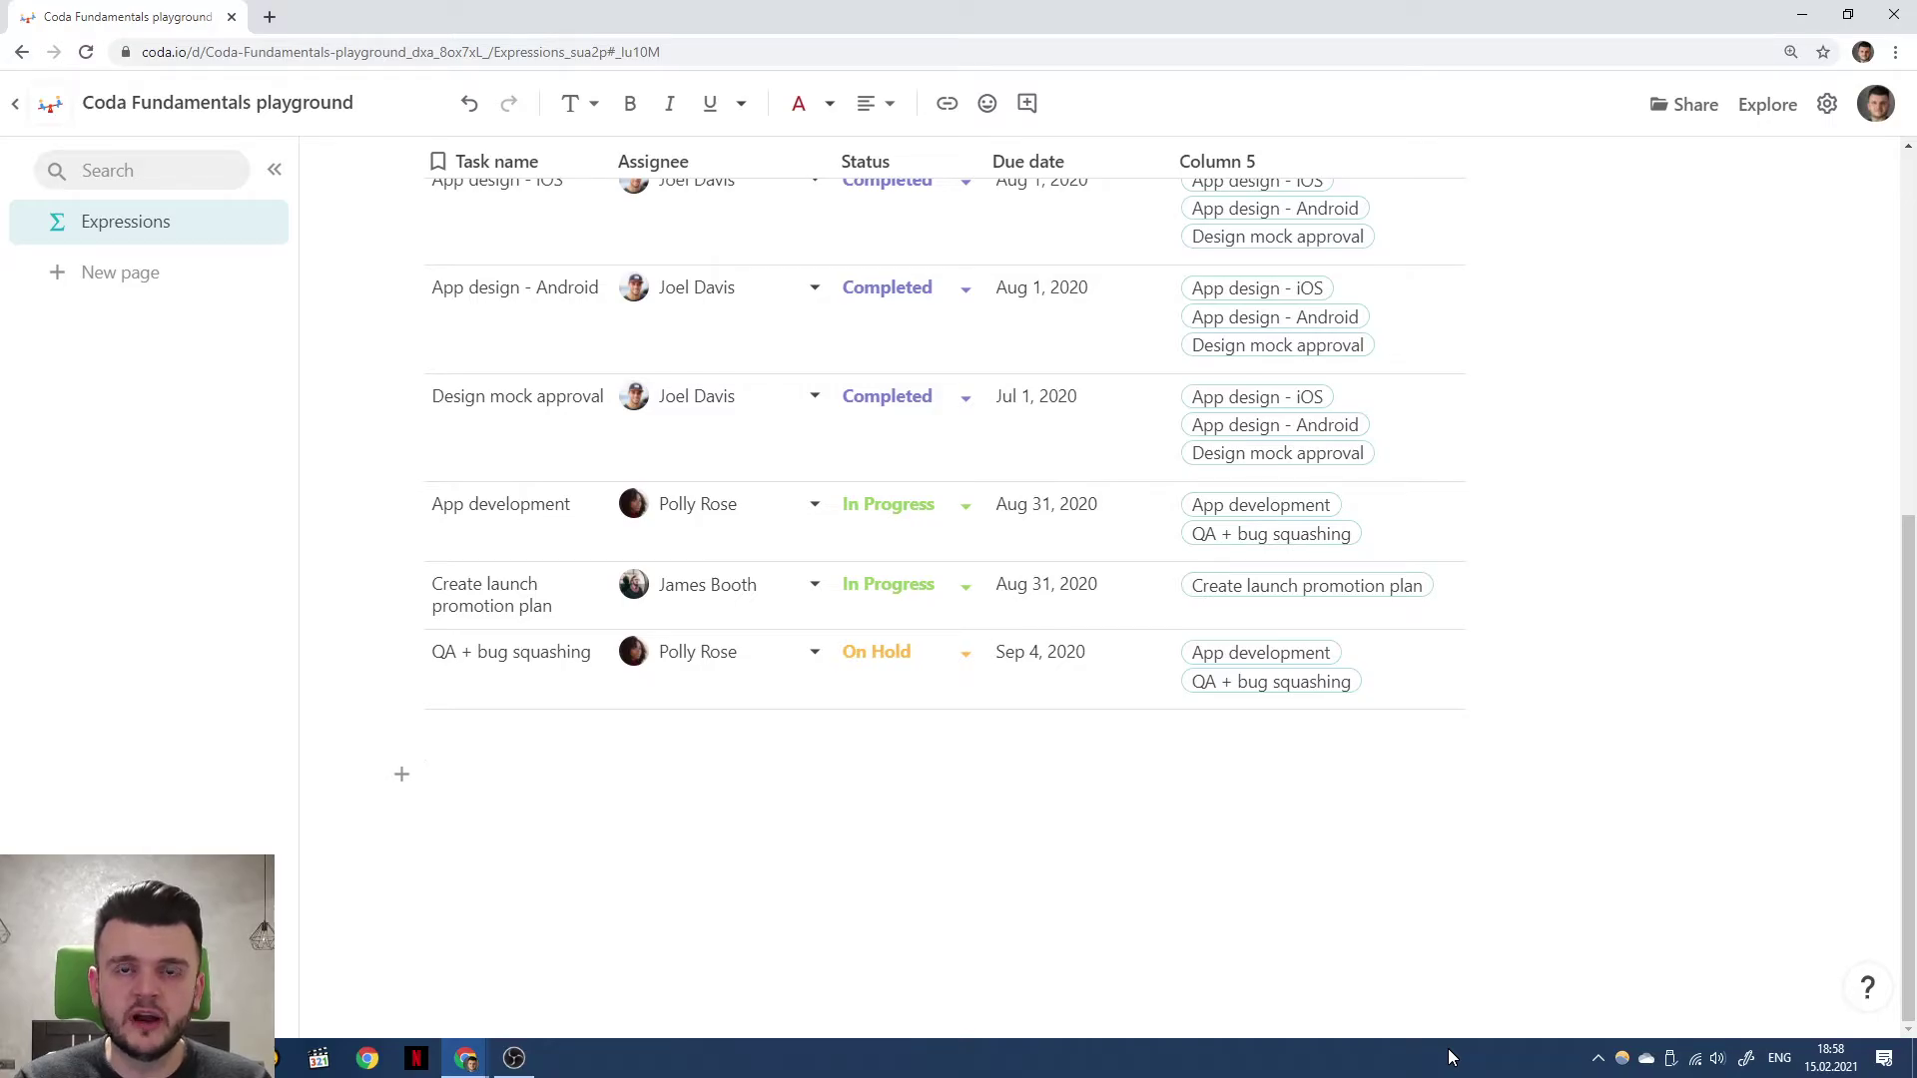
pyautogui.write('=')
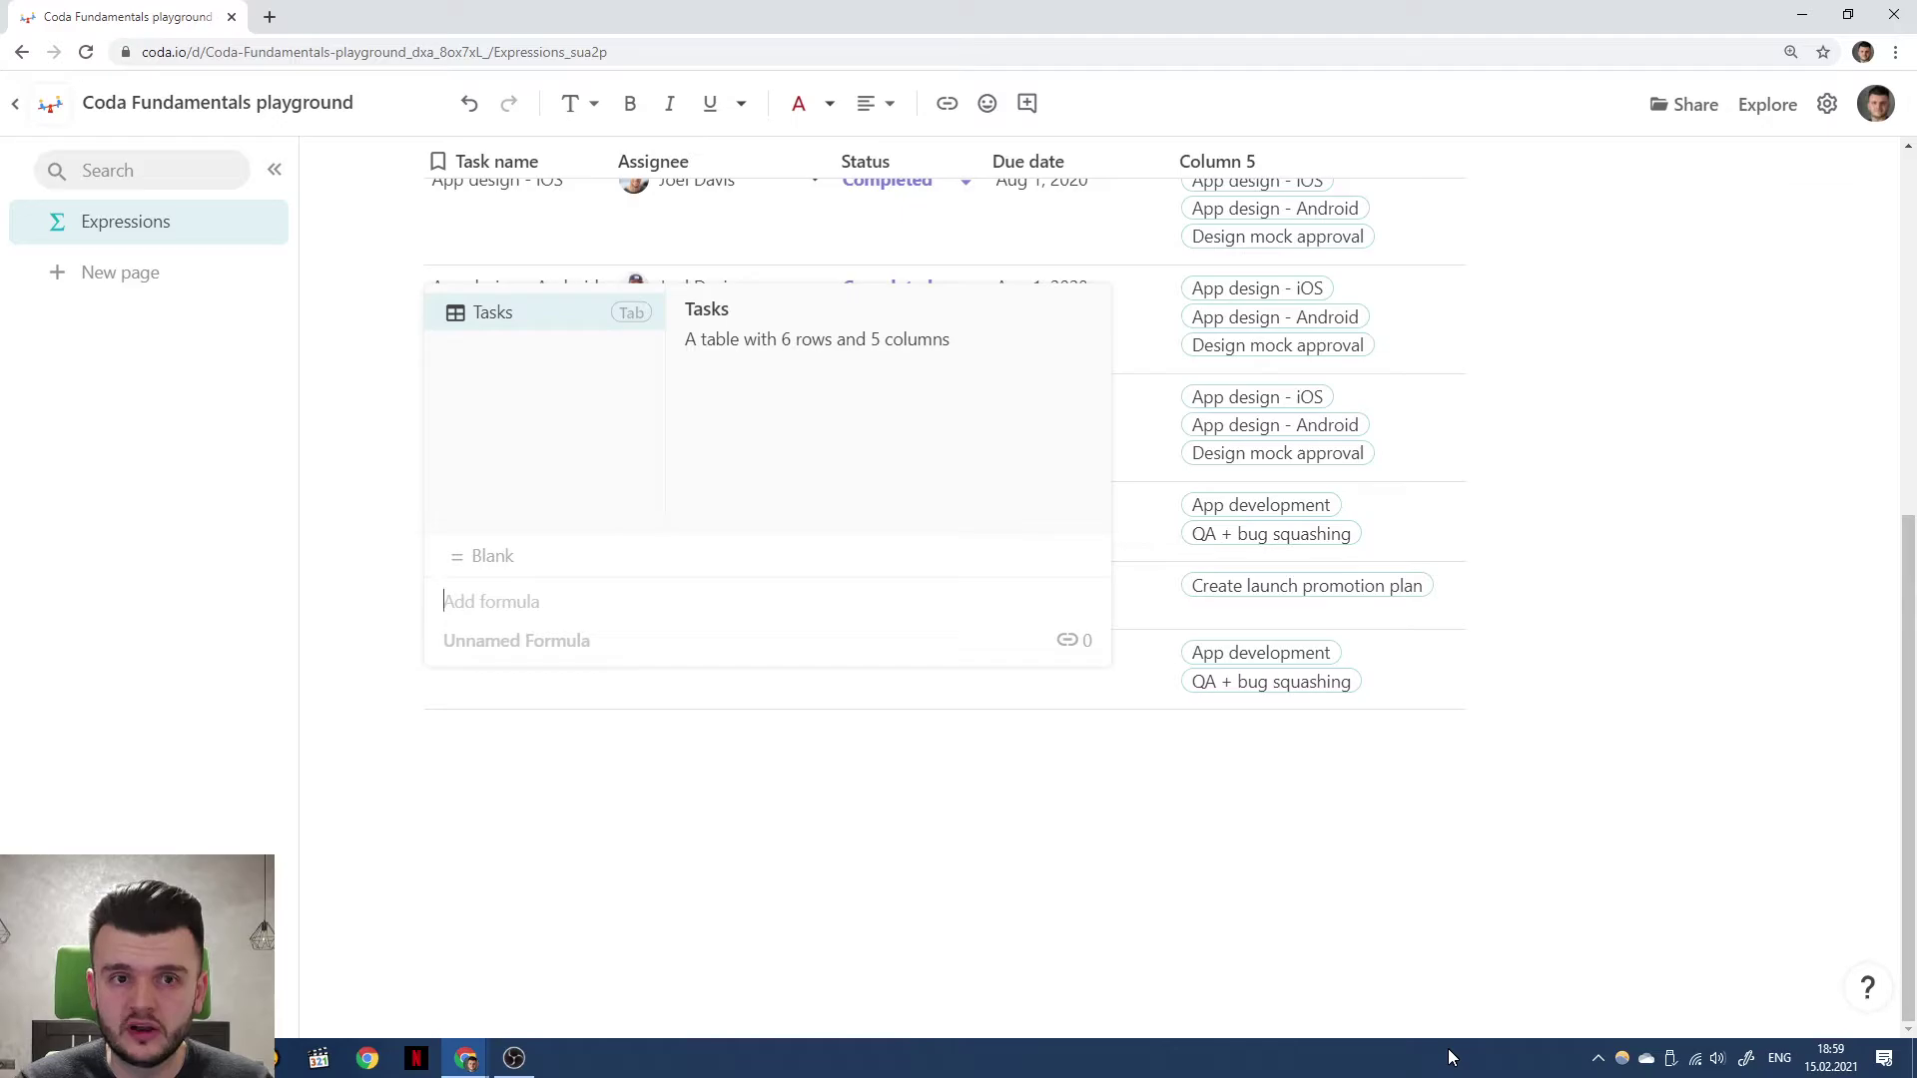
pyautogui.write('Format(')
pyautogui.hotkey('shift', 'Return')
pyautogui.hotkey('shift', 'Return')
pyautogui.write('"{1} =-')
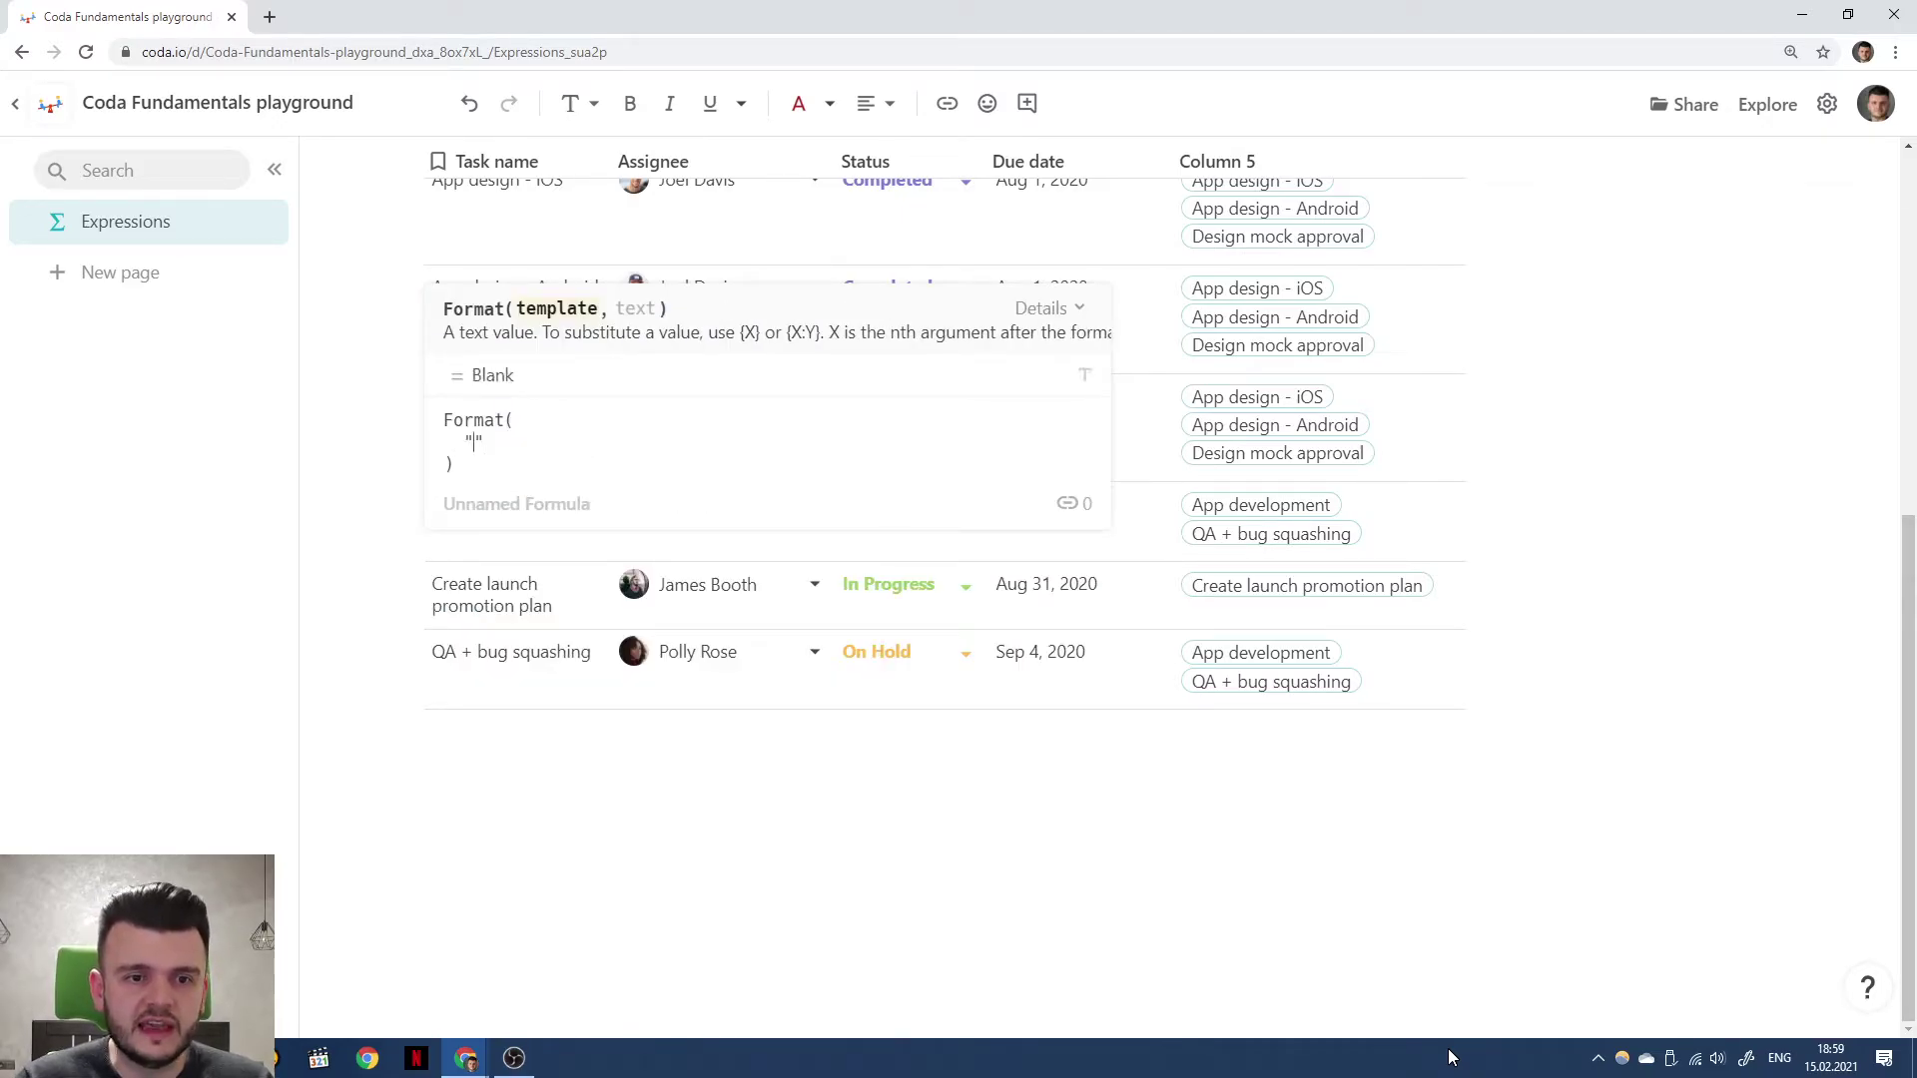
pyautogui.press('BackSpace')
pyautogui.press('BackSpace')
pyautogui.write('- {2}')
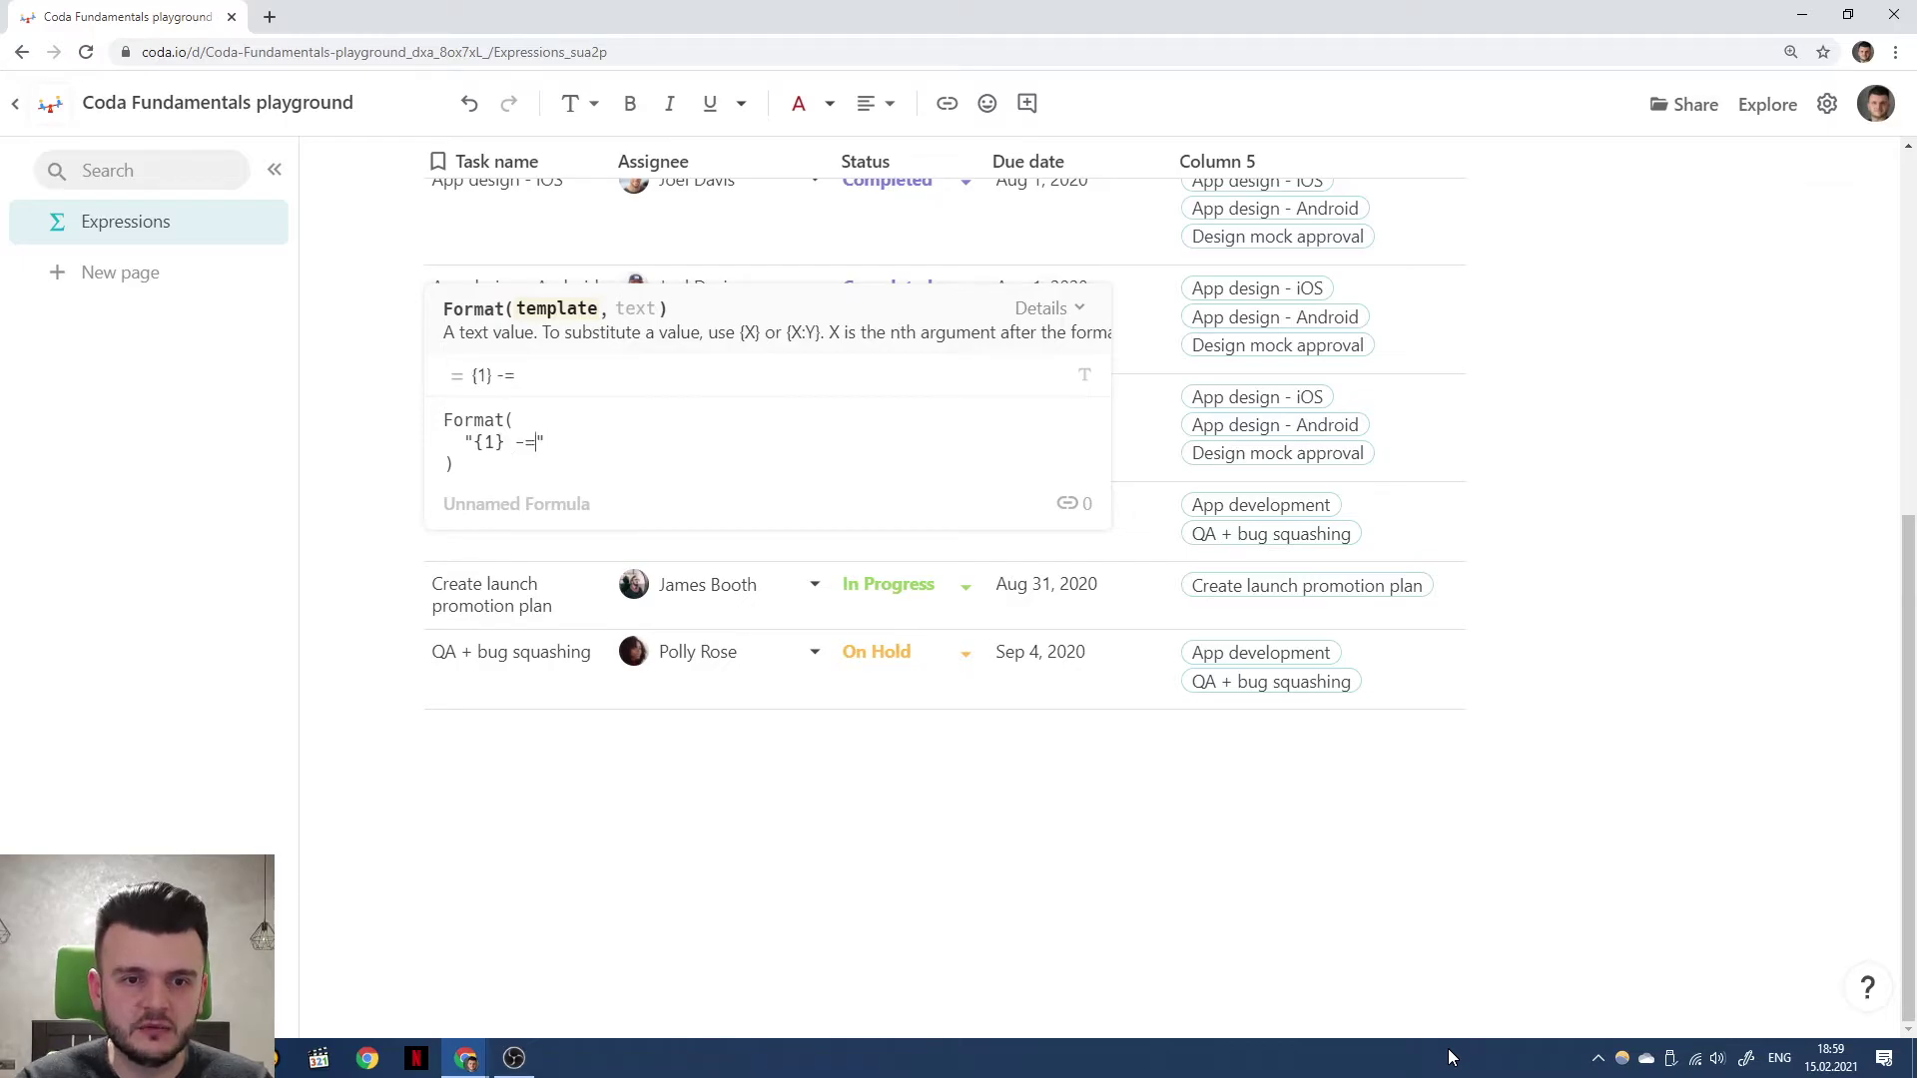
pyautogui.write('",')
pyautogui.hotkey('shift', 'Return')
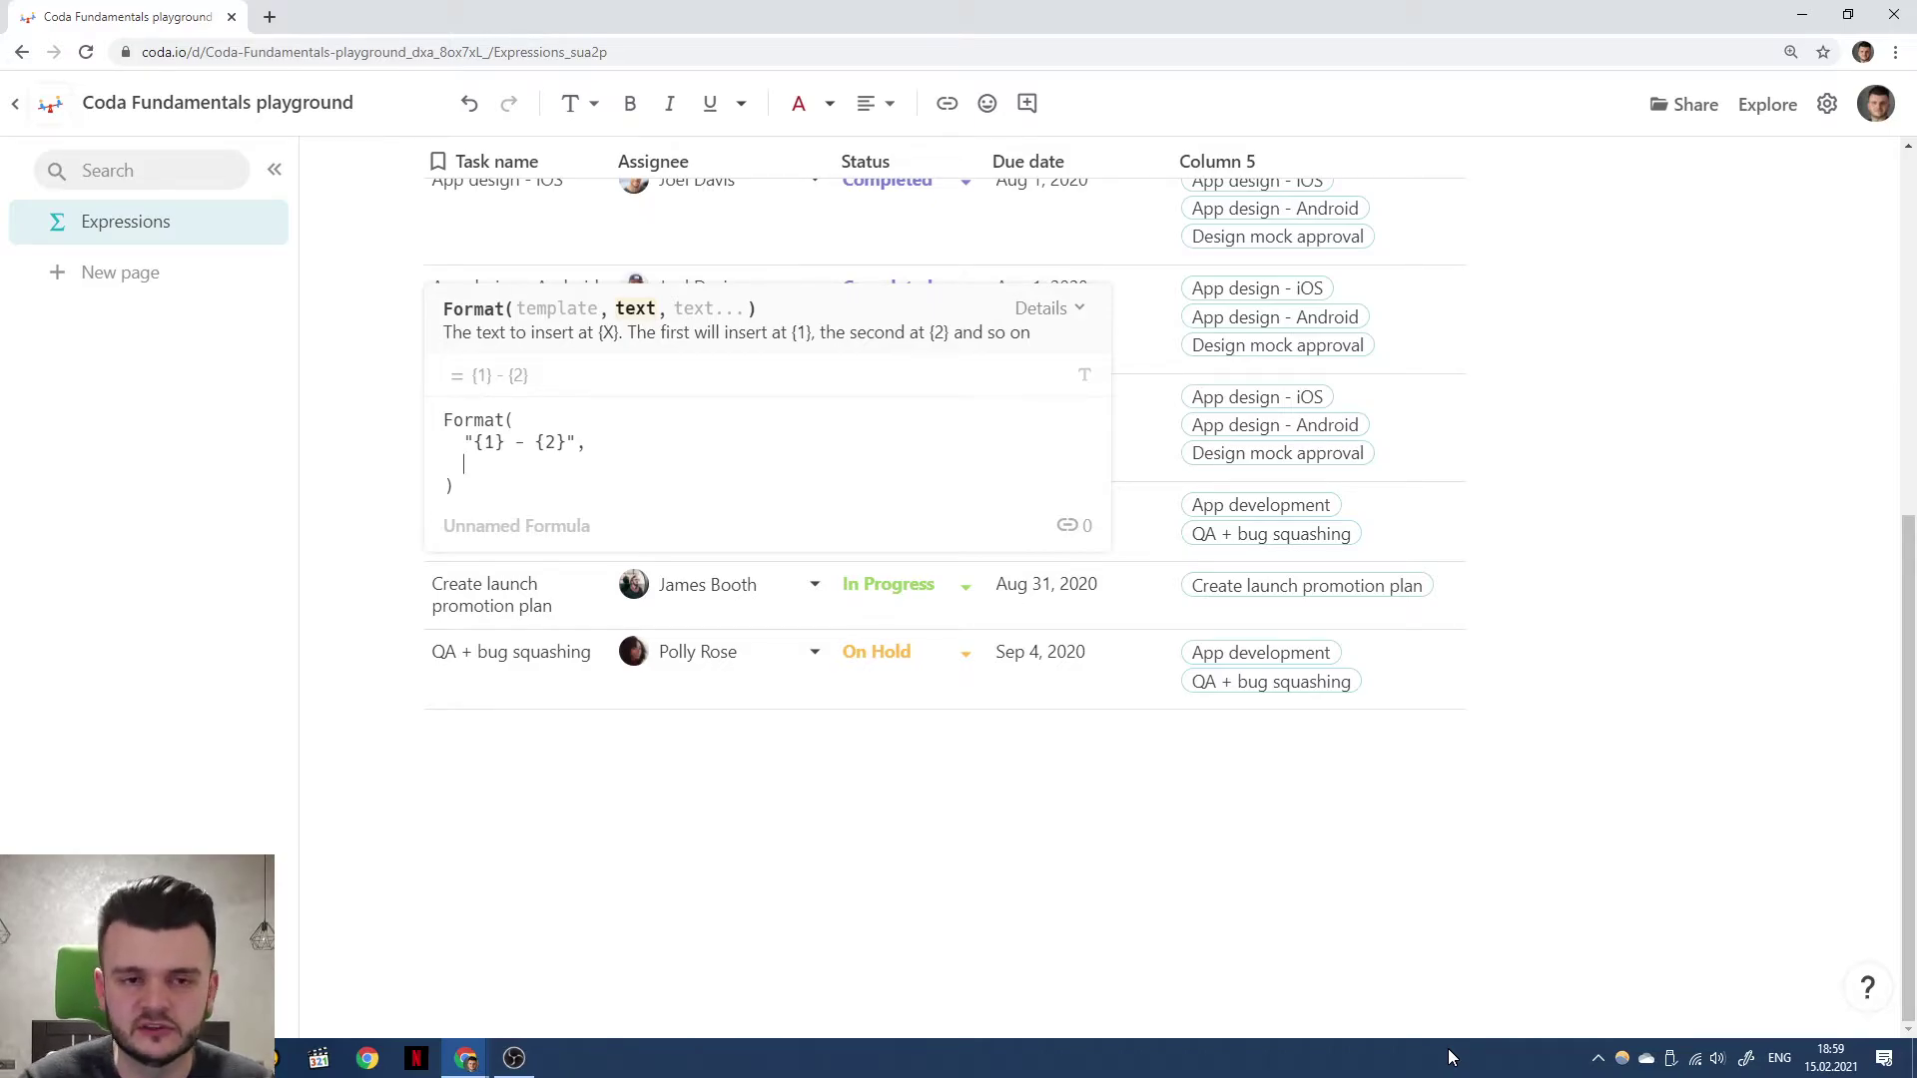
pyautogui.write('Tasks.First(')
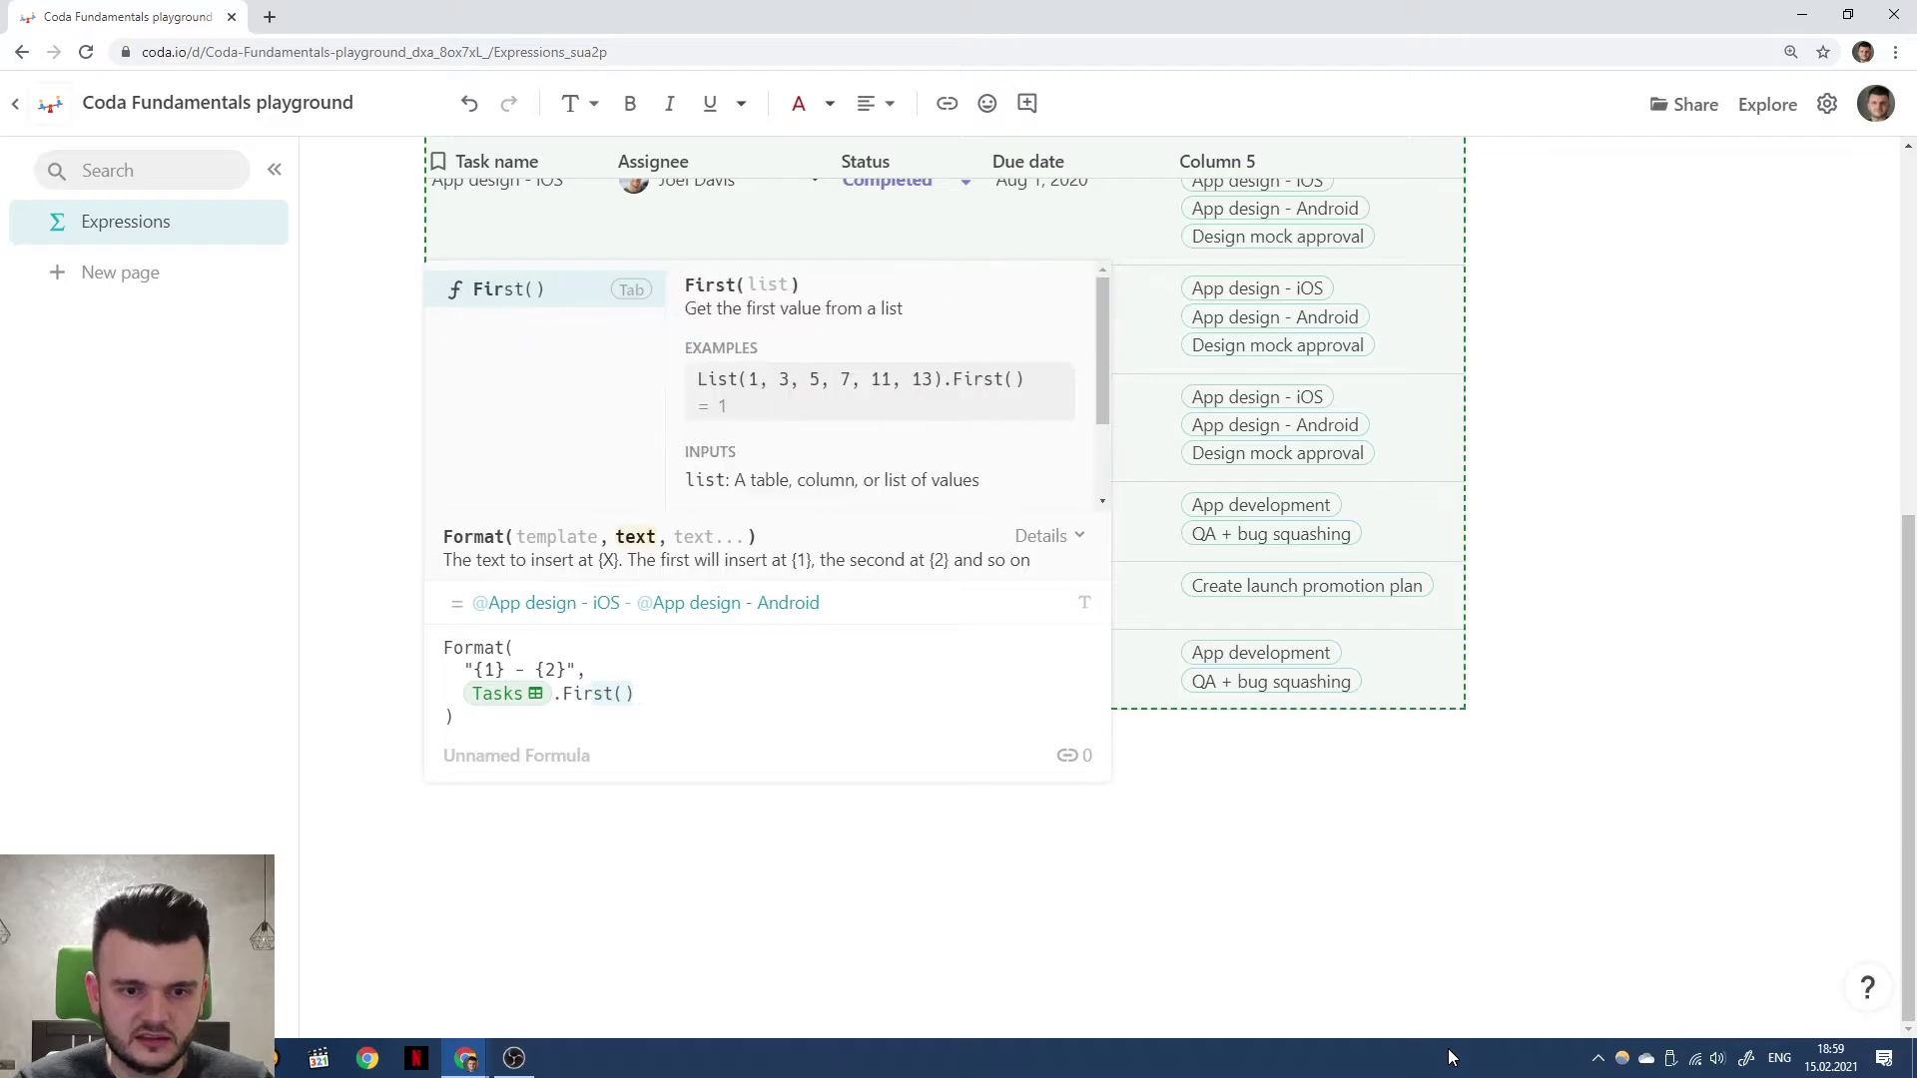
pyautogui.press('Tab')
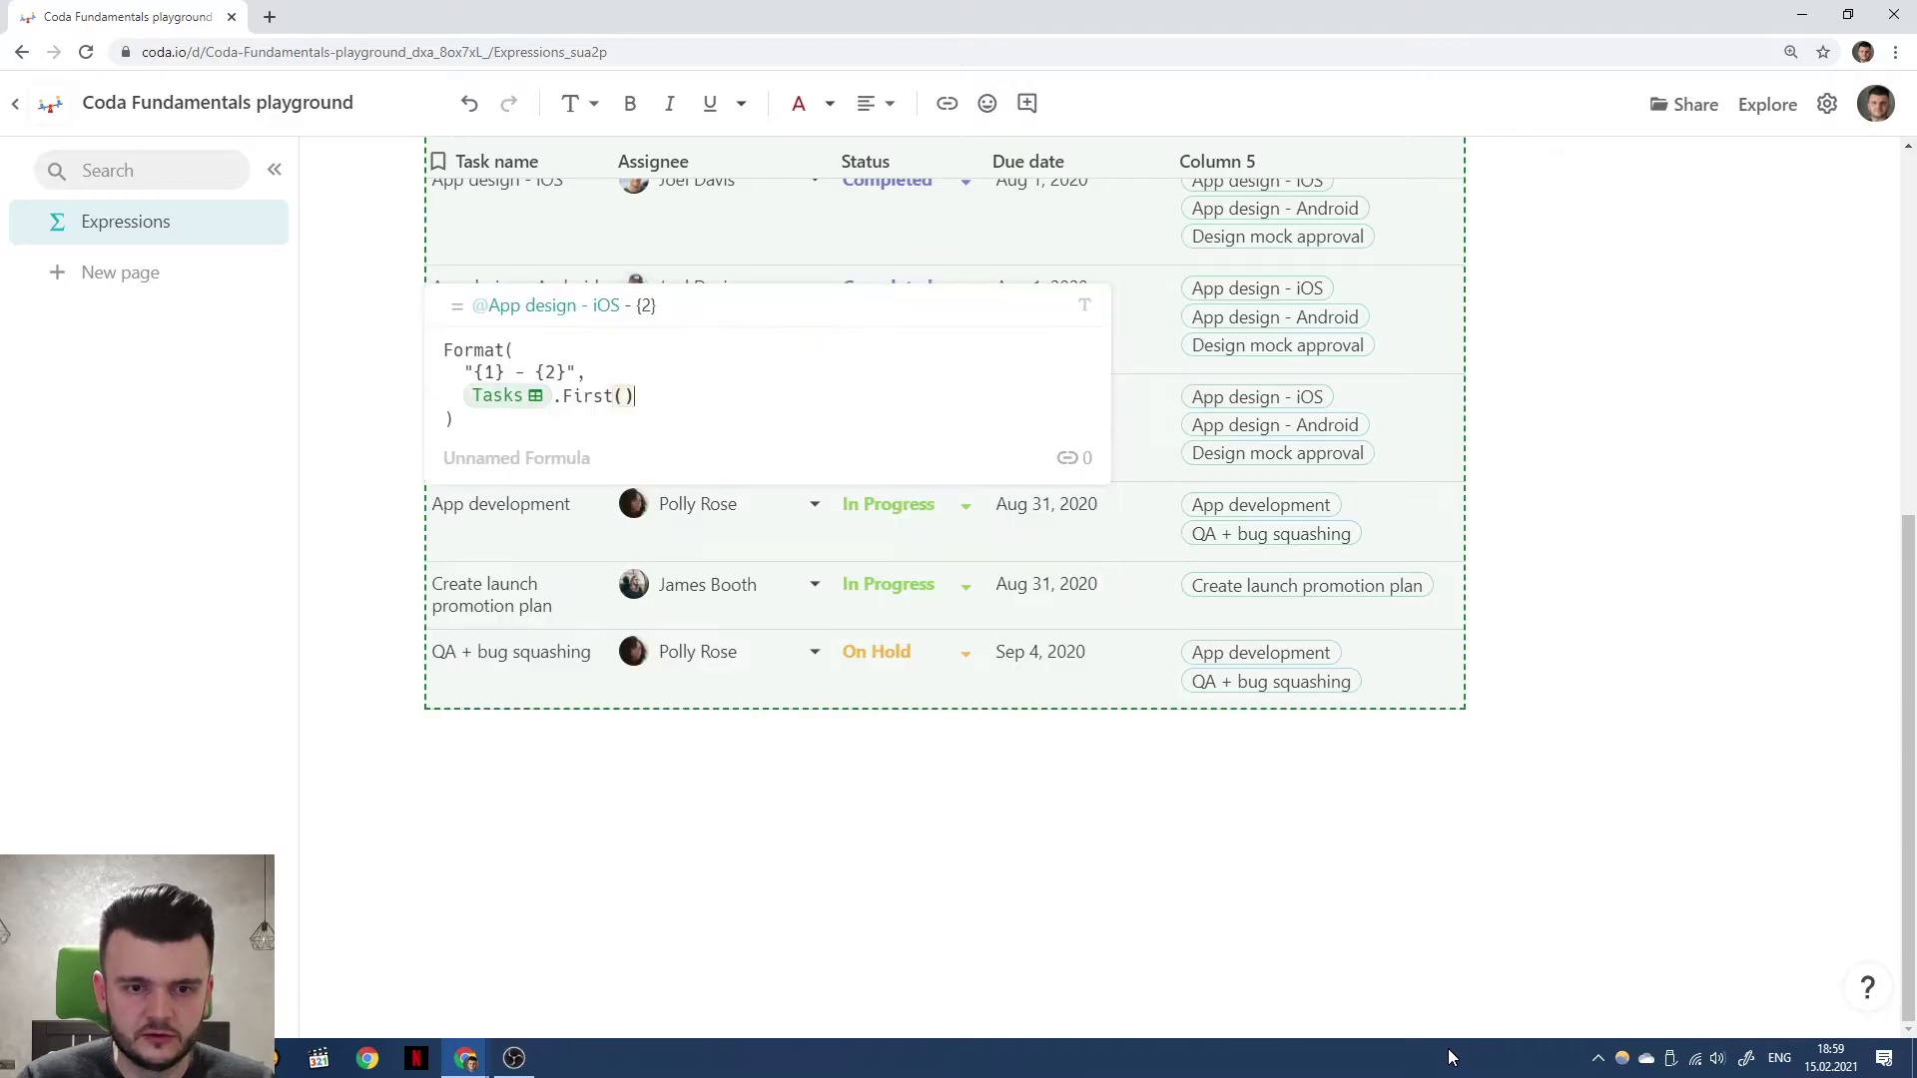
pyautogui.press('Left')
pyautogui.press('Left')
pyautogui.press('Left')
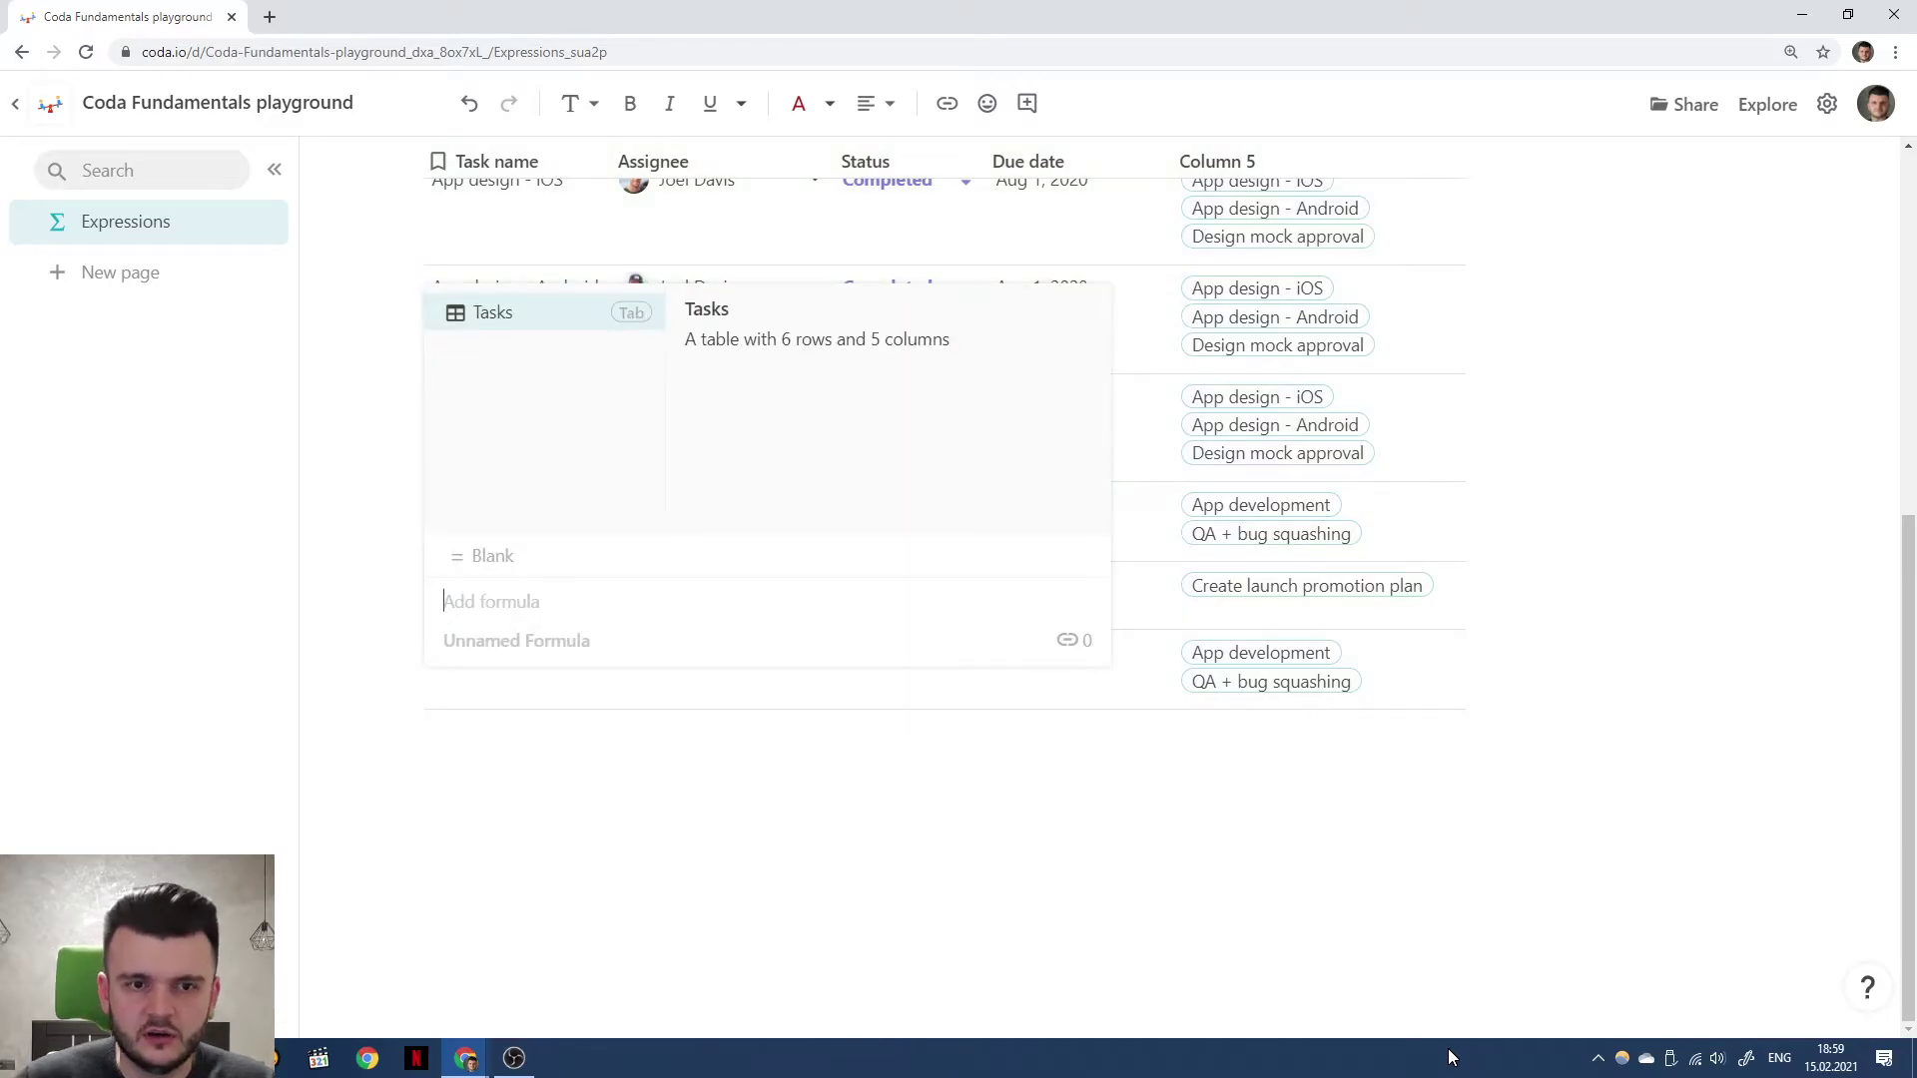
pyautogui.click(1677, 633)
# Add a new column at the end of the Tasks table and begin its formula with Format() and the template "{1} - {2} - {3}".
pyautogui.click(1487, 526)
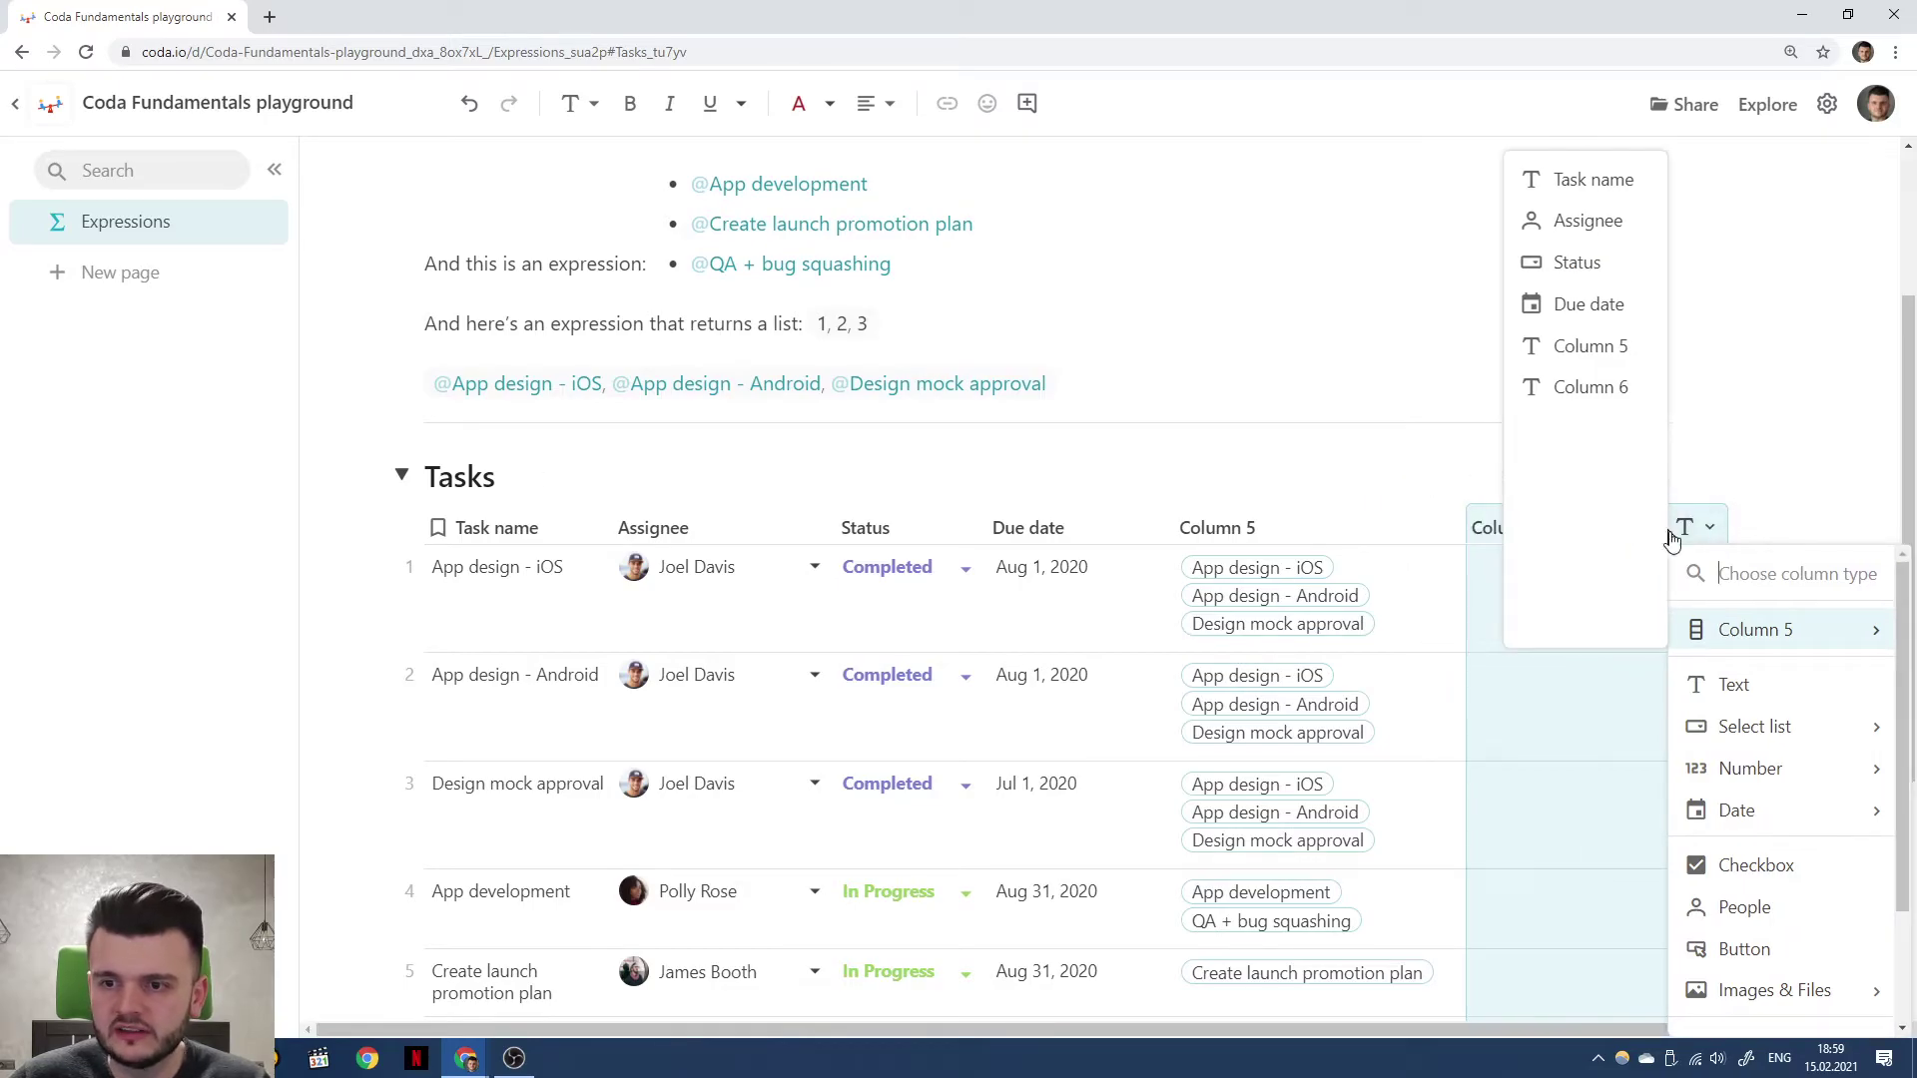
pyautogui.click(1571, 561)
pyautogui.press('=')
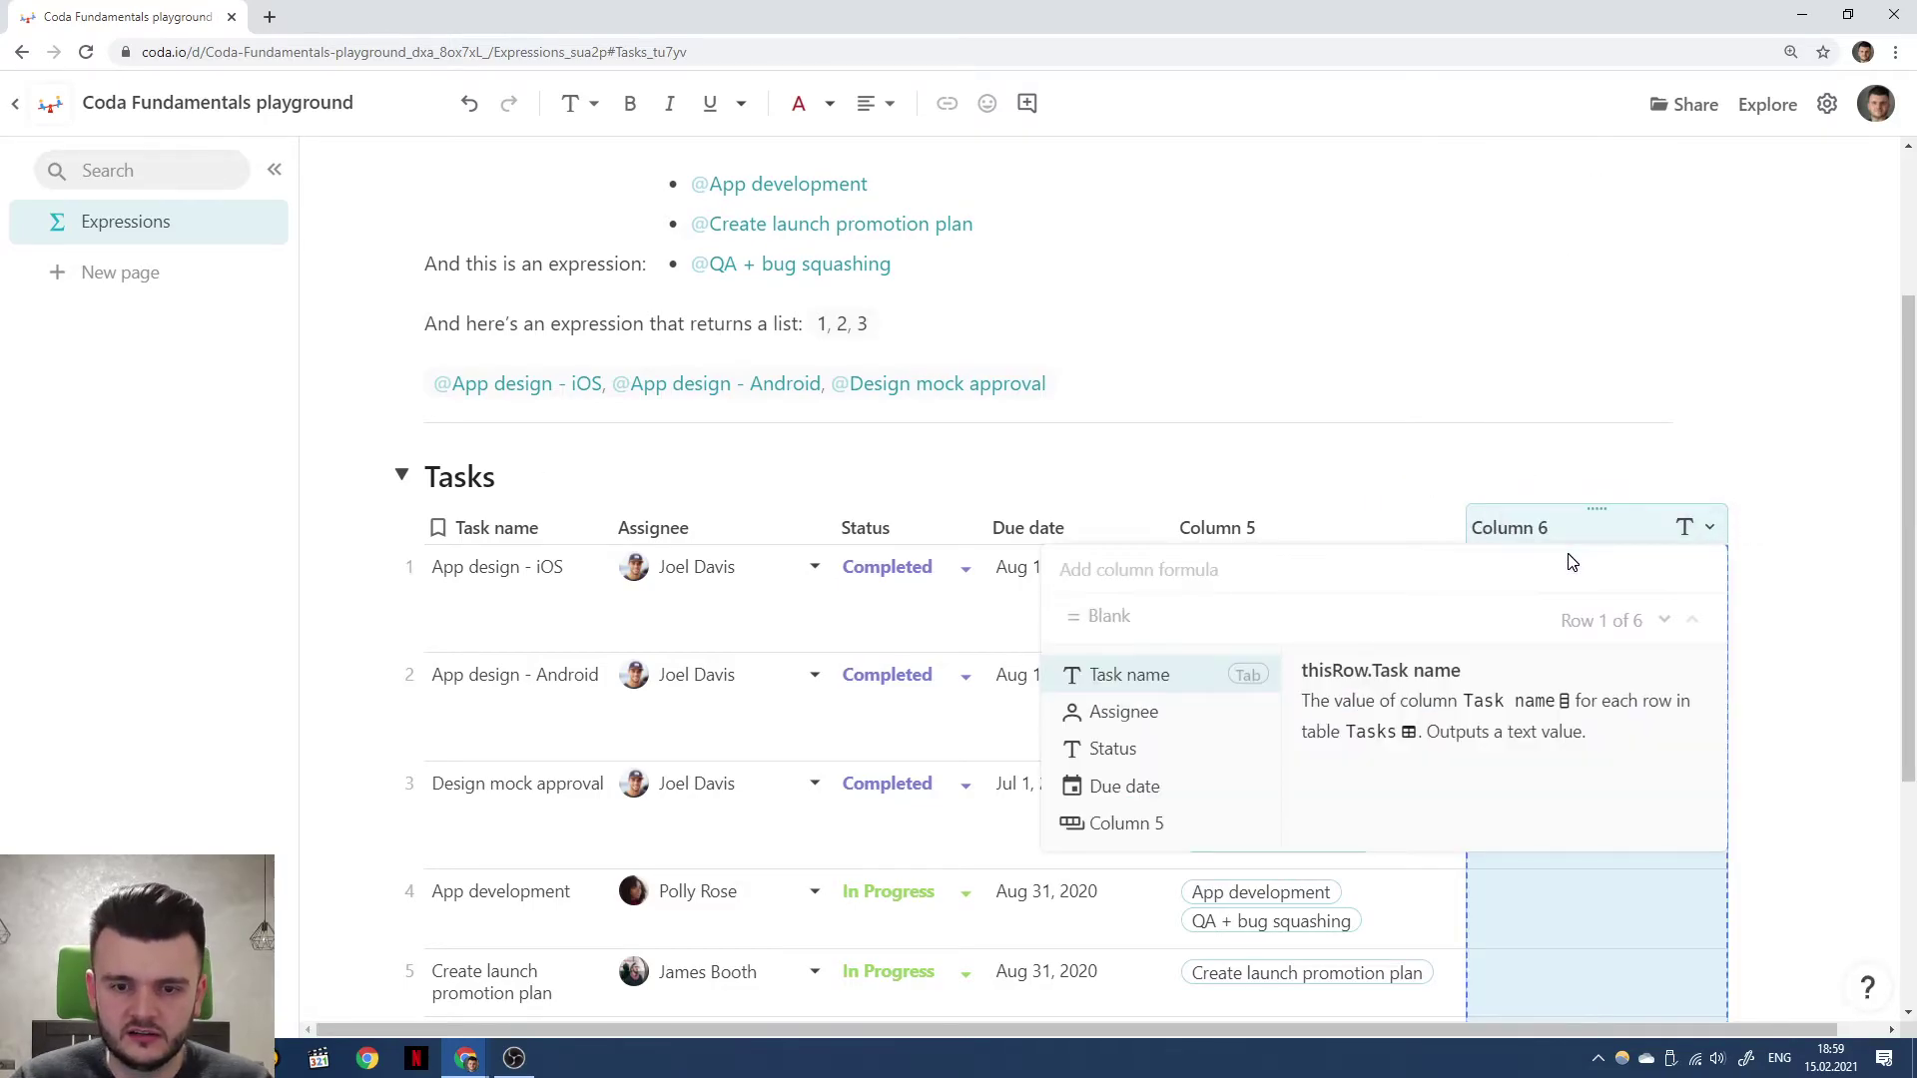
pyautogui.write('Format(')
pyautogui.hotkey('shift', 'Return')
pyautogui.write('"{1} - {2')
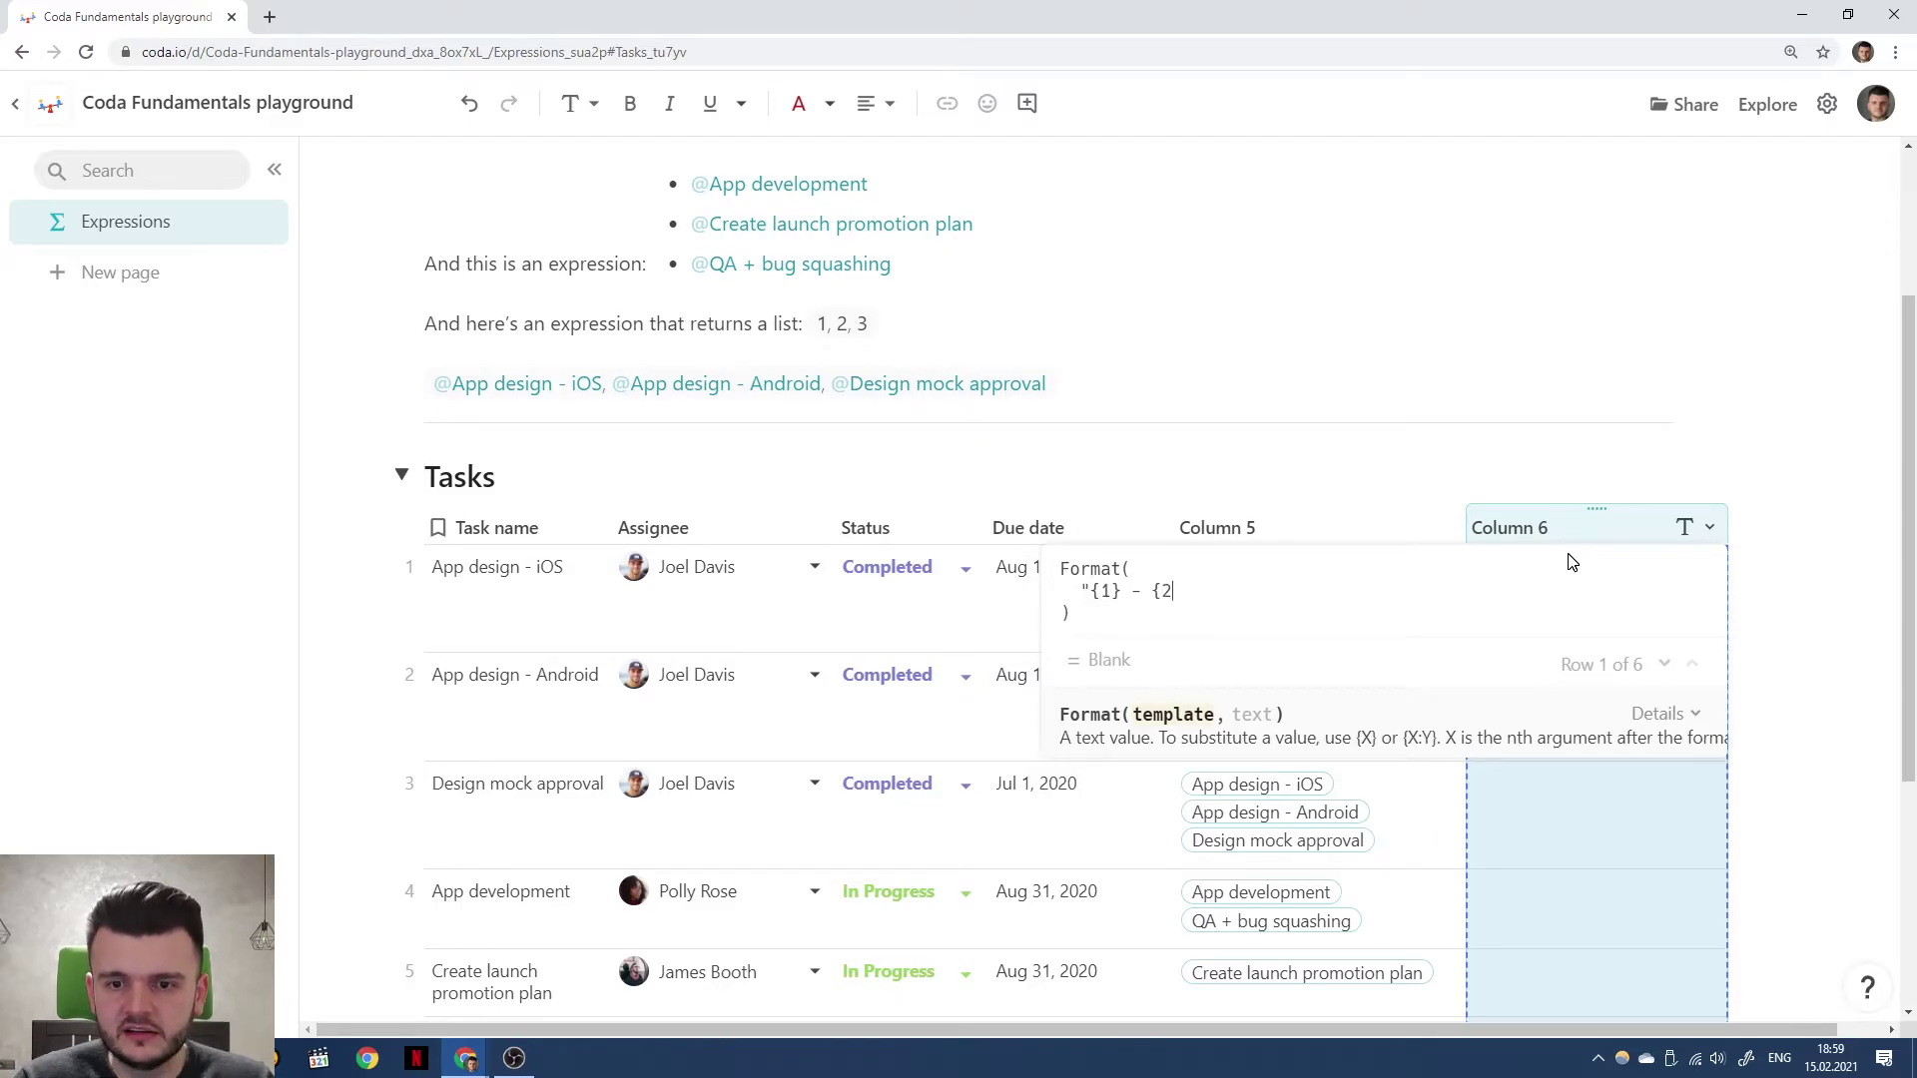
pyautogui.write('} - {3}"')
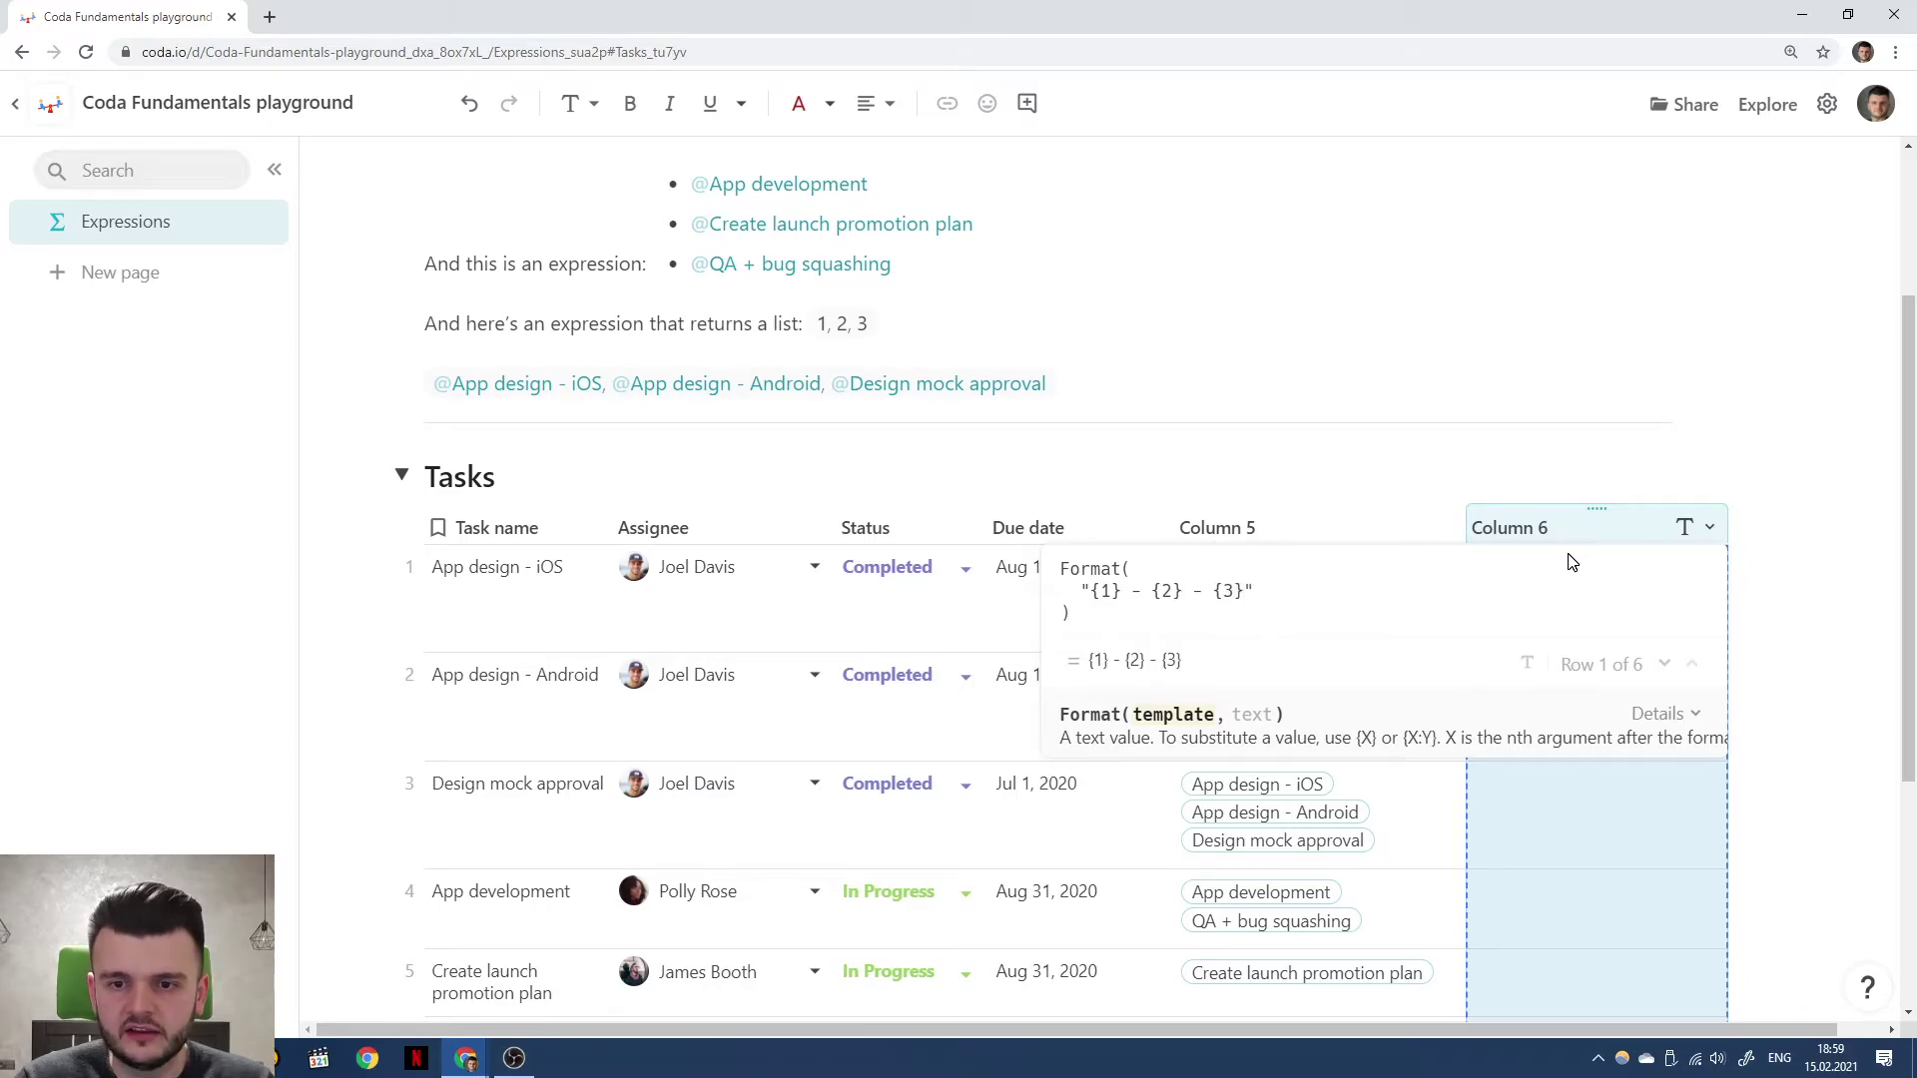
# Supply Assignee, Task name and Status as the Format() values in the Column 6 formula and save it.
pyautogui.write(',   ')
pyautogui.write('A')
pyautogui.press('Return')
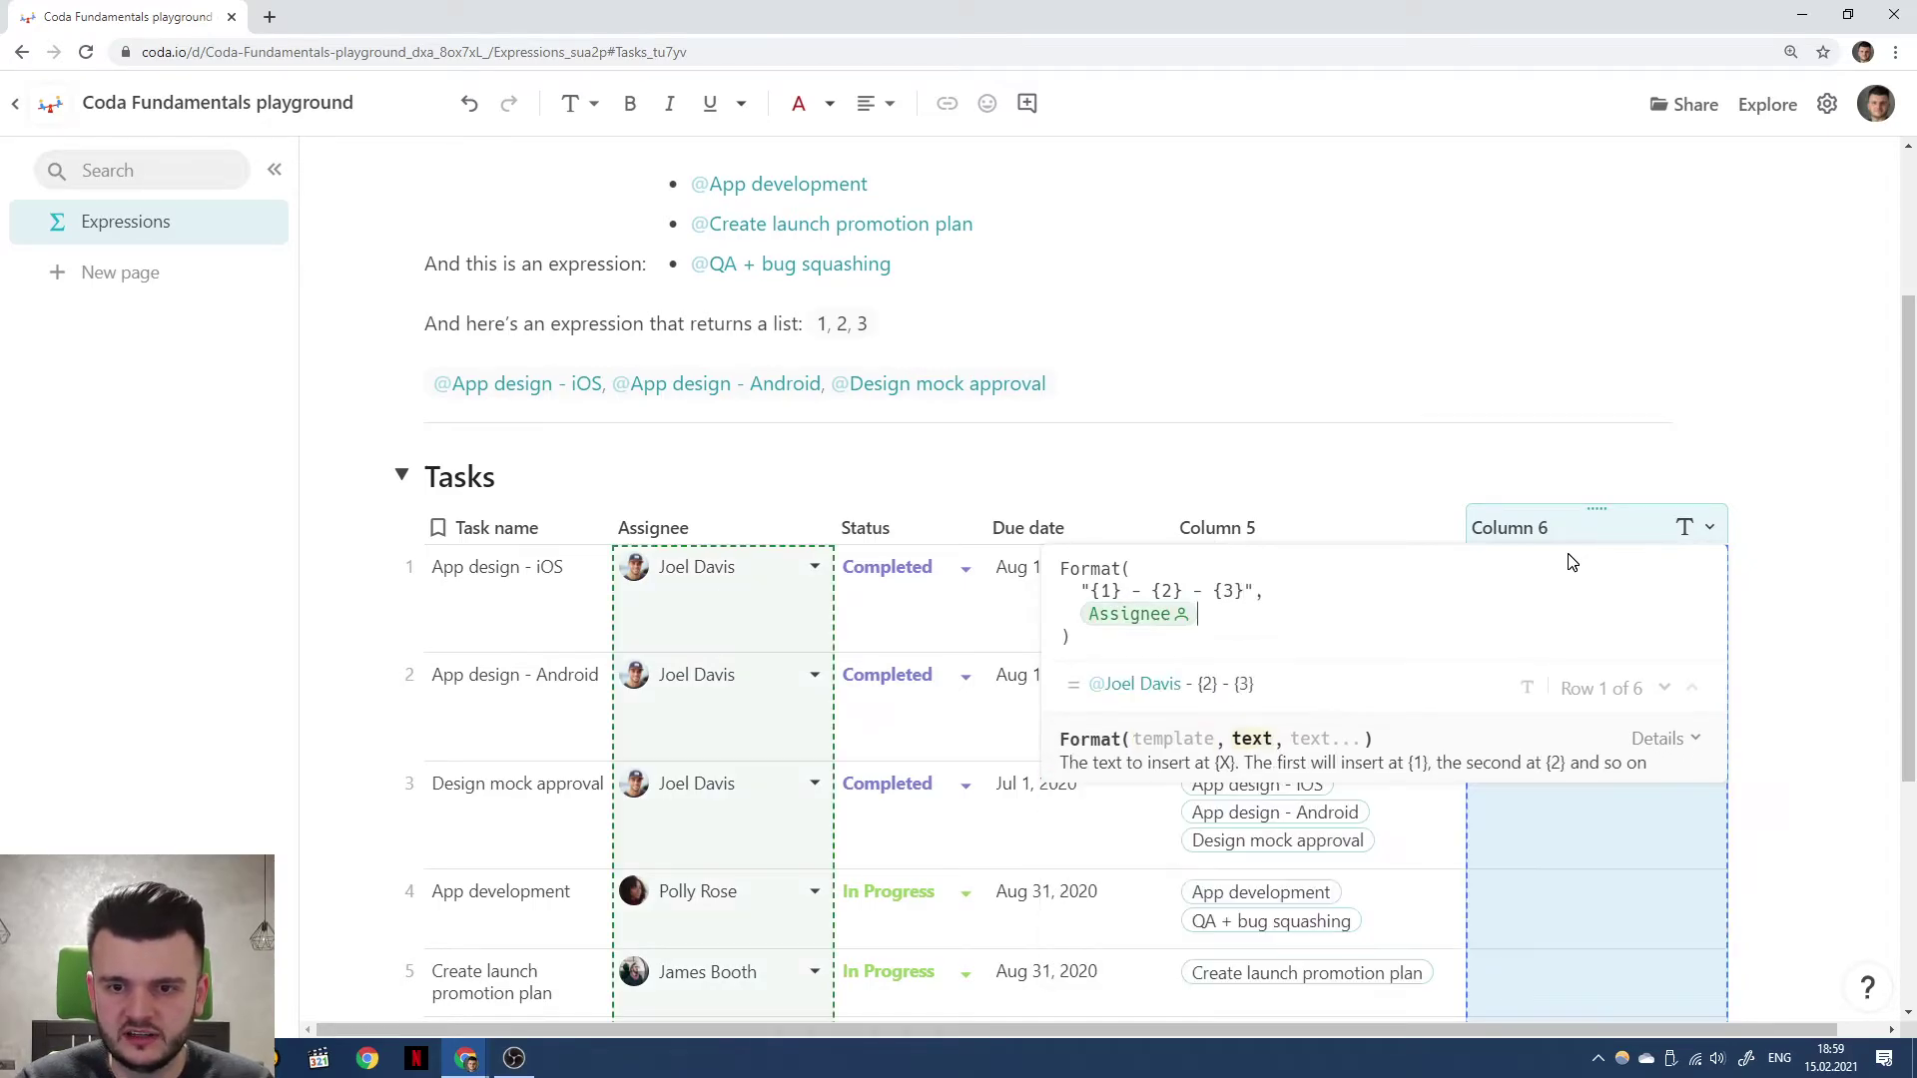
pyautogui.write(',')
pyautogui.hotkey('shift', 'Return')
pyautogui.write('Task name')
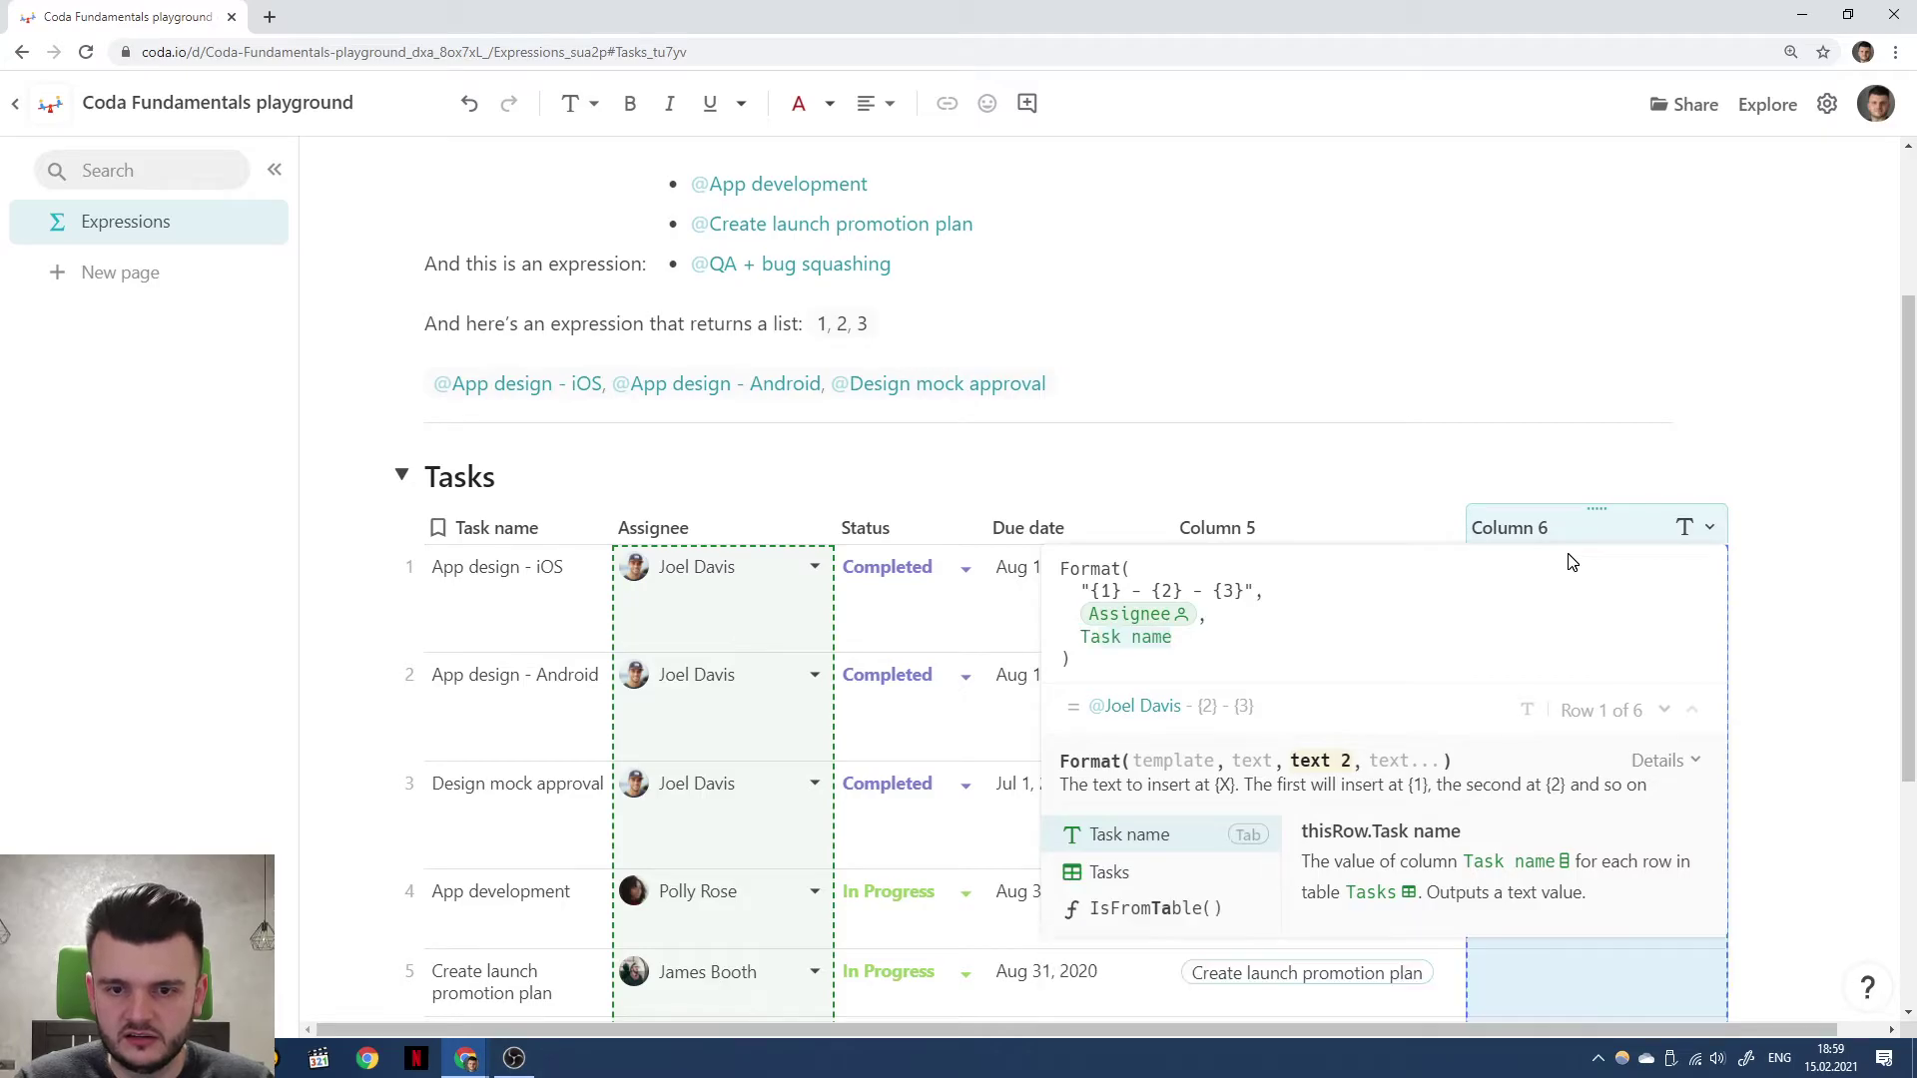
pyautogui.press('Return')
pyautogui.write(',')
pyautogui.hotkey('shift', 'Return')
pyautogui.write('Status')
pyautogui.press('Return')
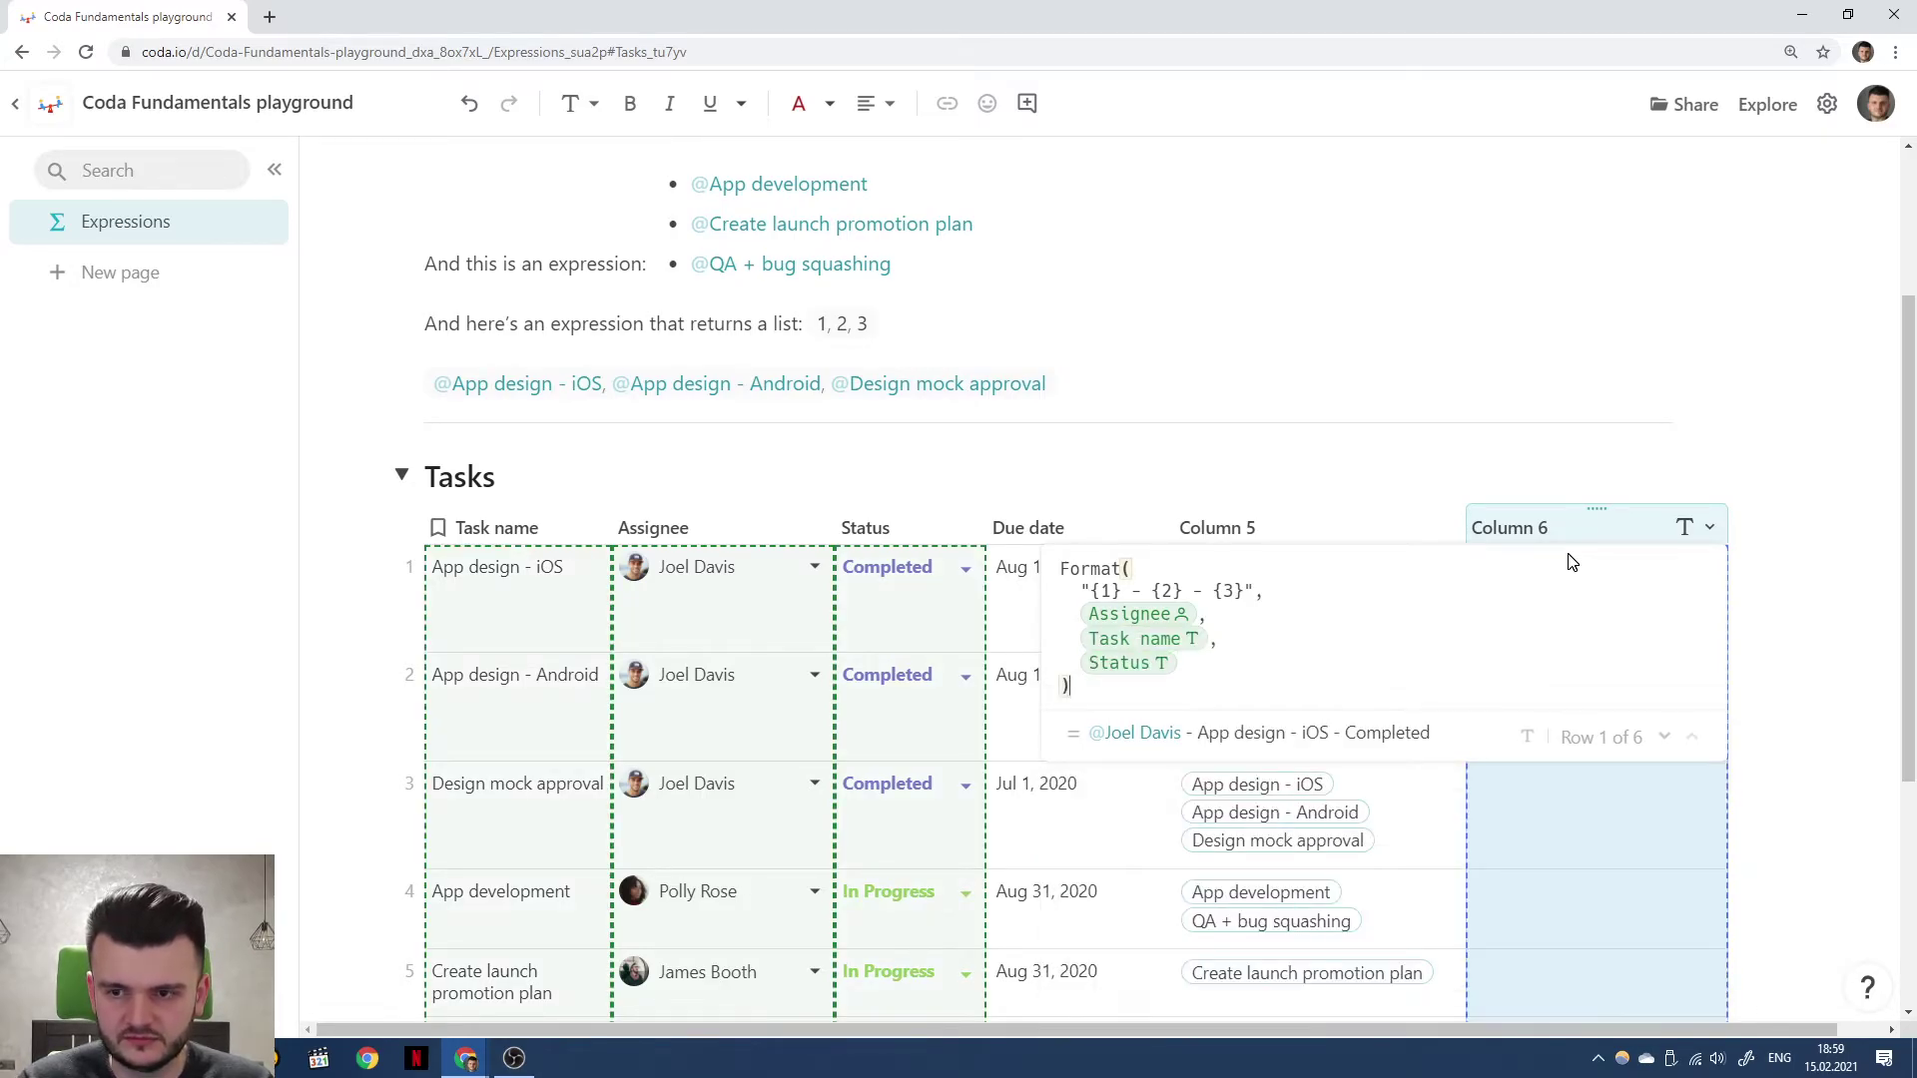
pyautogui.press('Return')
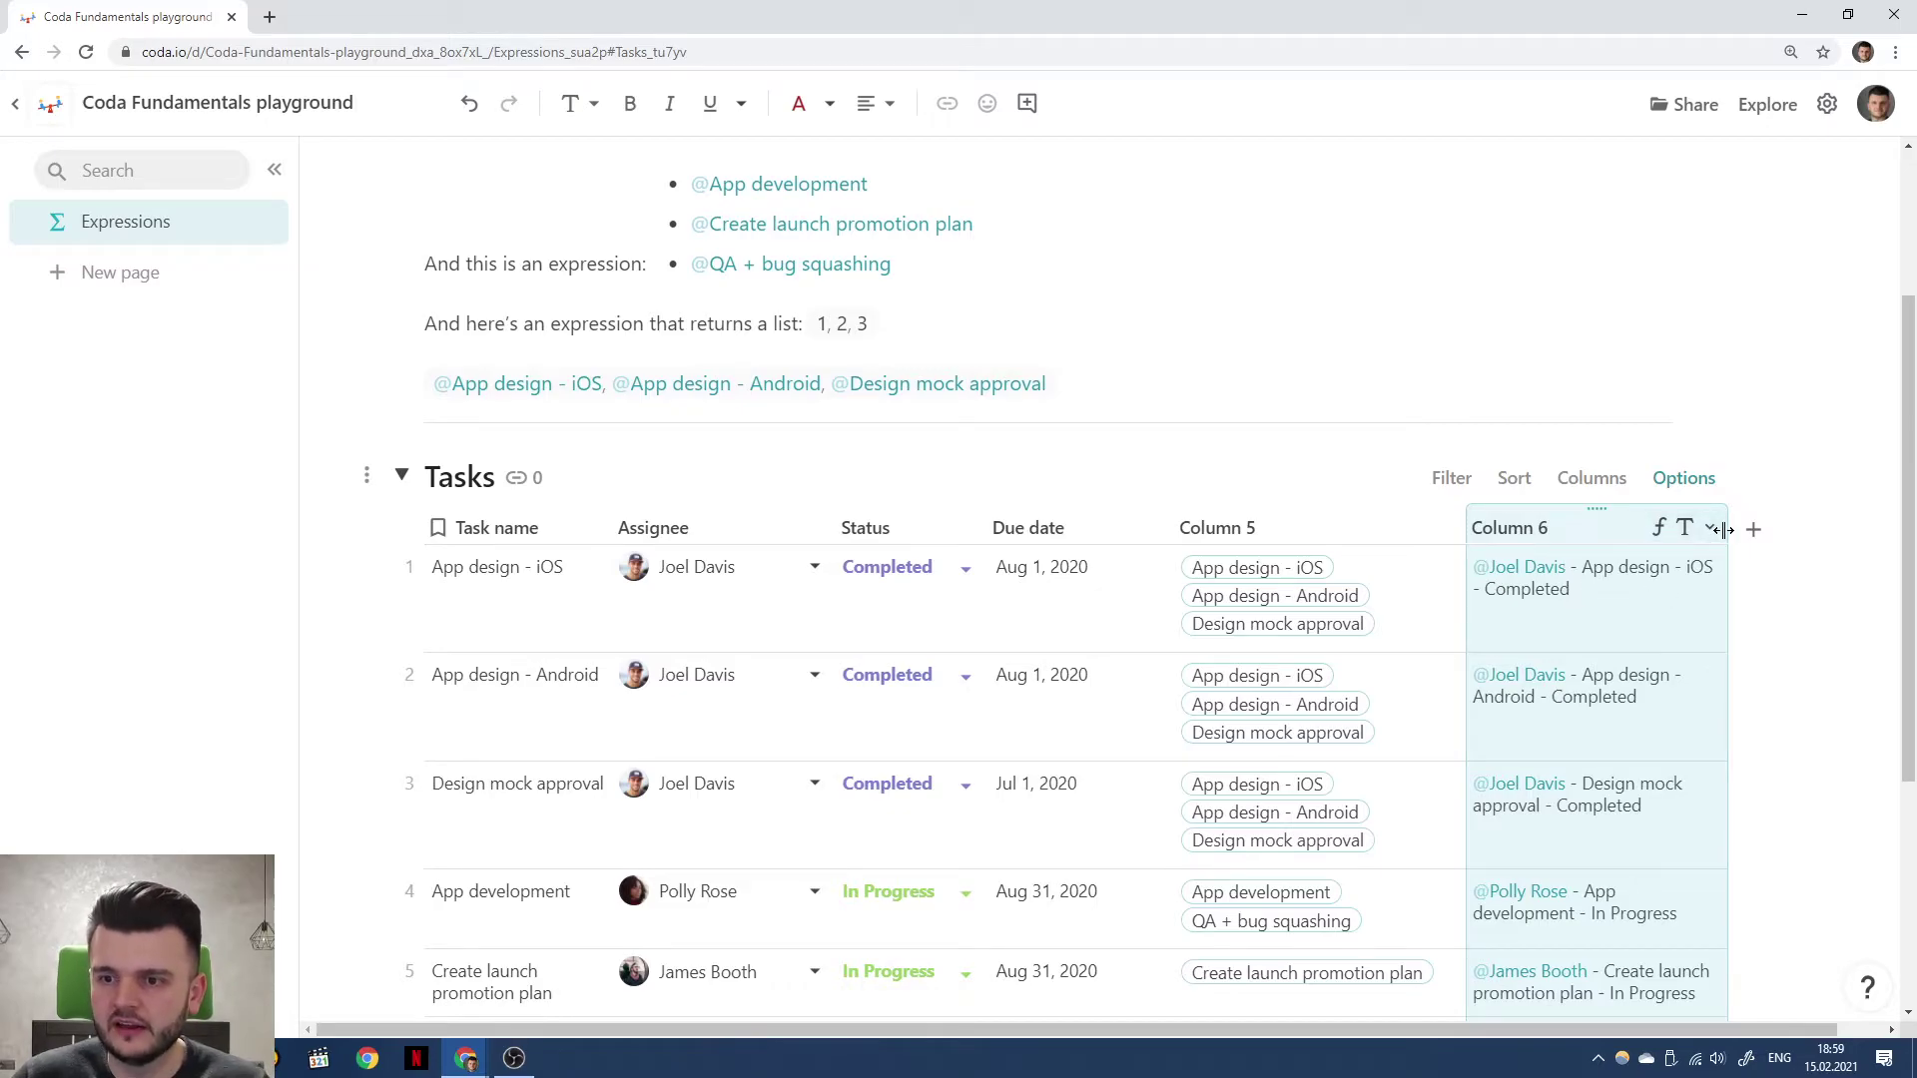
# Widen Column 6 and copy the quoted template "{1} - {2} - {3}" from its Format() formula.
pyautogui.moveTo(1725, 529); pyautogui.dragTo(1797, 531)
pyautogui.click(1574, 586)
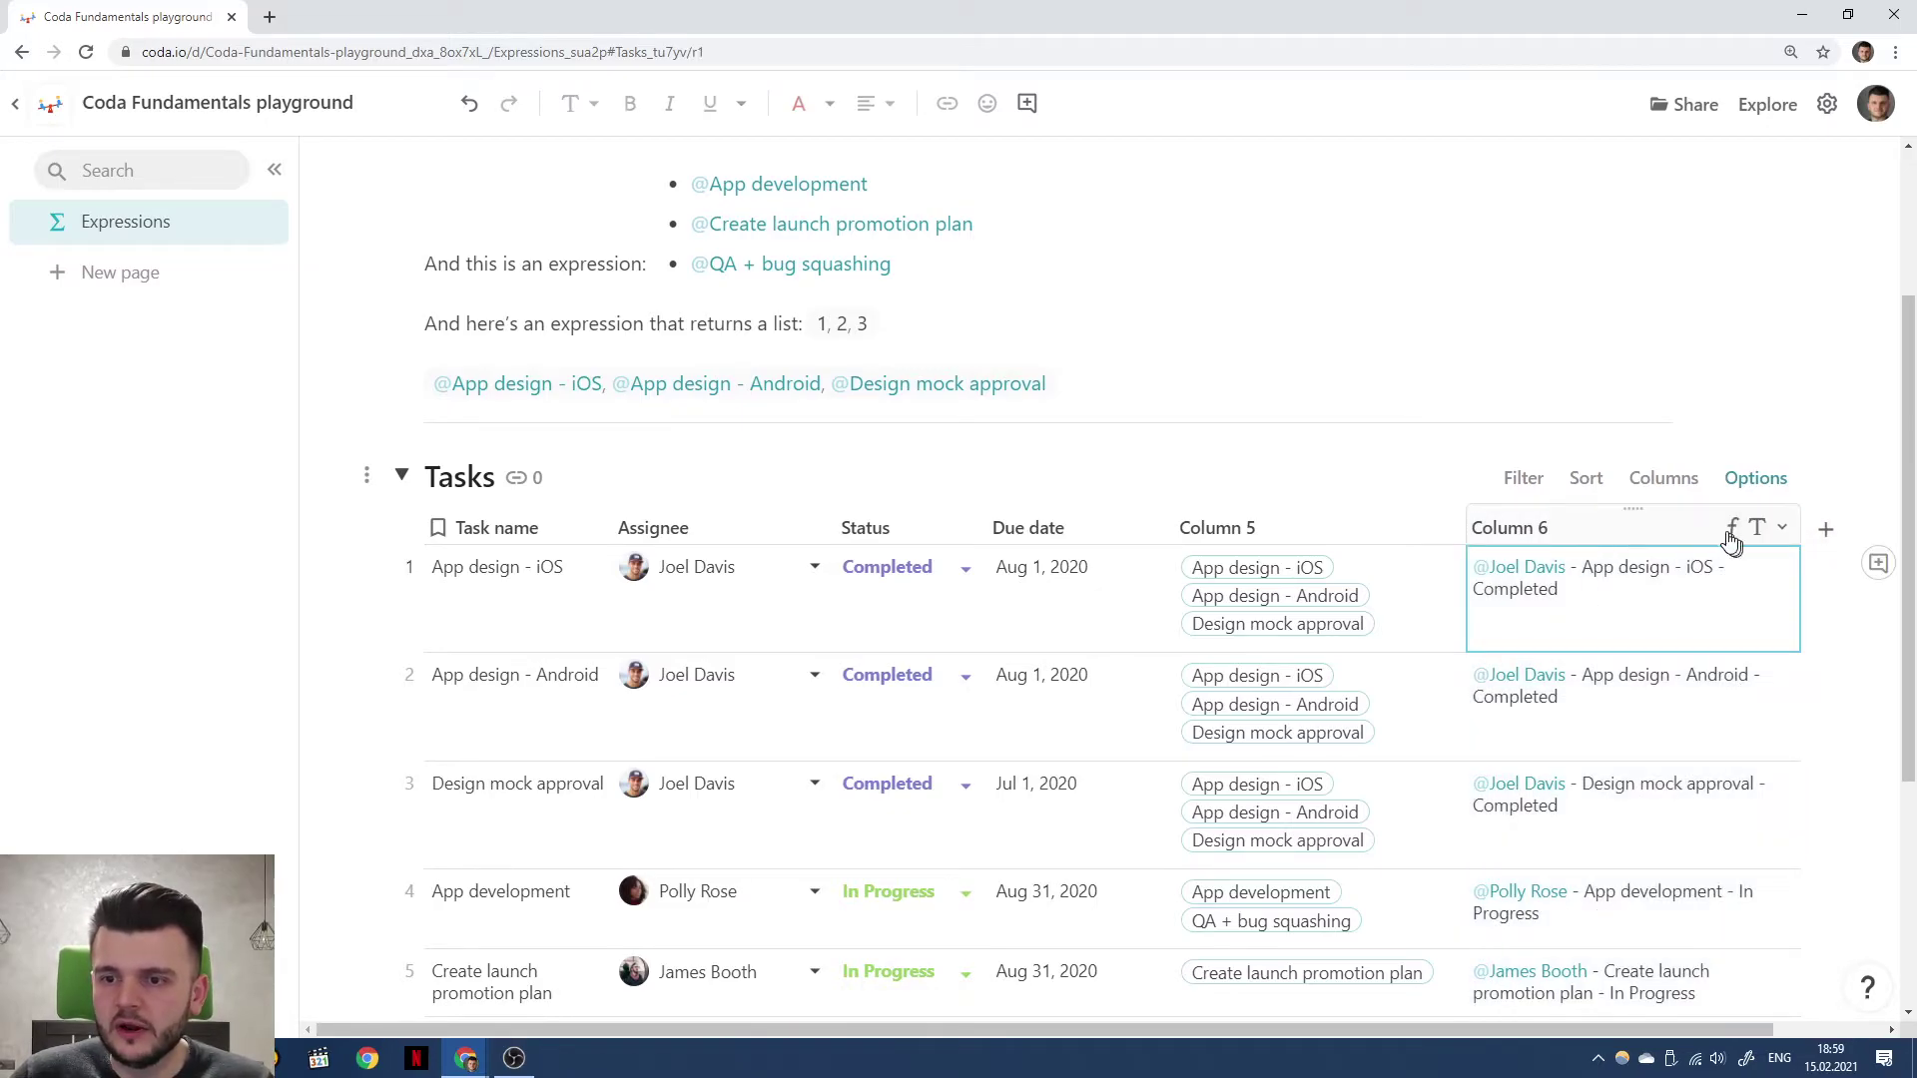
pyautogui.click(1782, 527)
pyautogui.click(1724, 655)
pyautogui.moveTo(1331, 596); pyautogui.dragTo(1153, 593)
pyautogui.hotkey('ctrl', 'c')
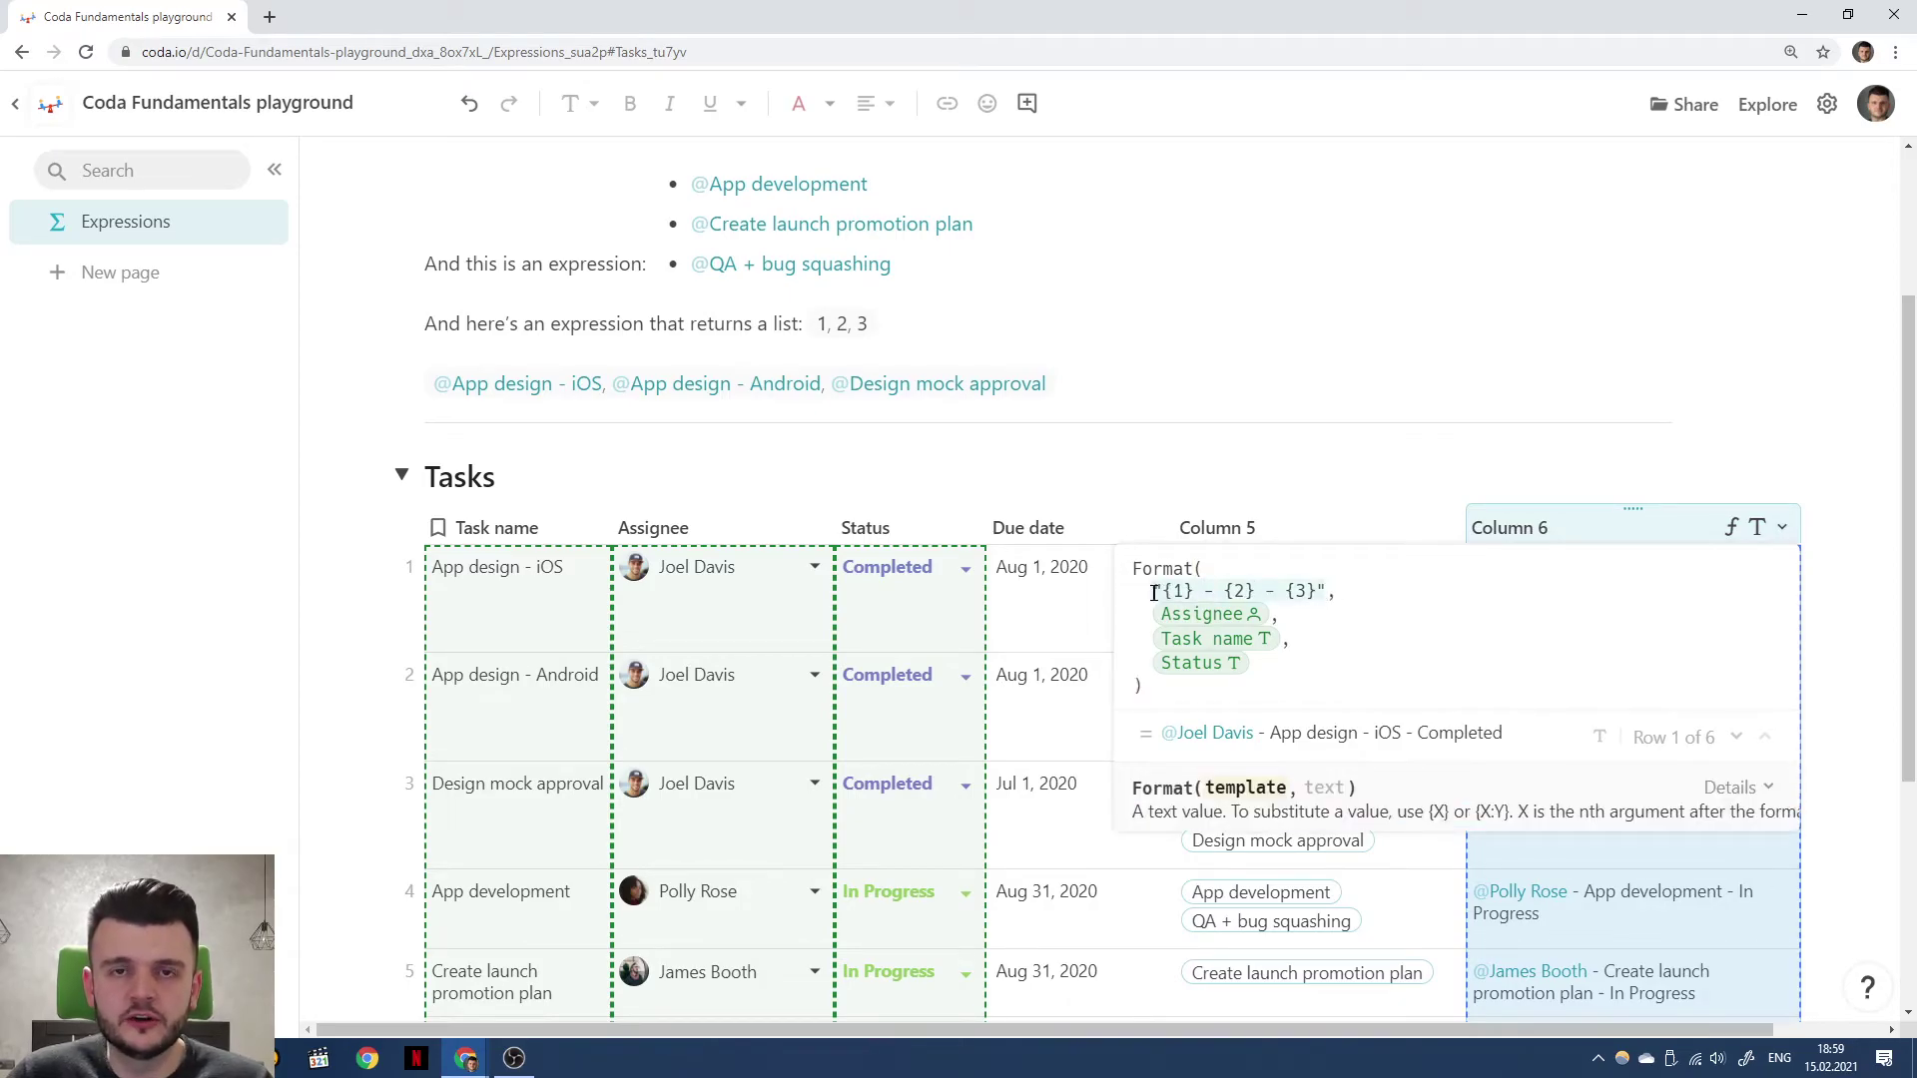
# Examine the template's placeholders in the Column 6 formula, dismiss the pop-up notification, and close the formula editor.
pyautogui.press('Right')
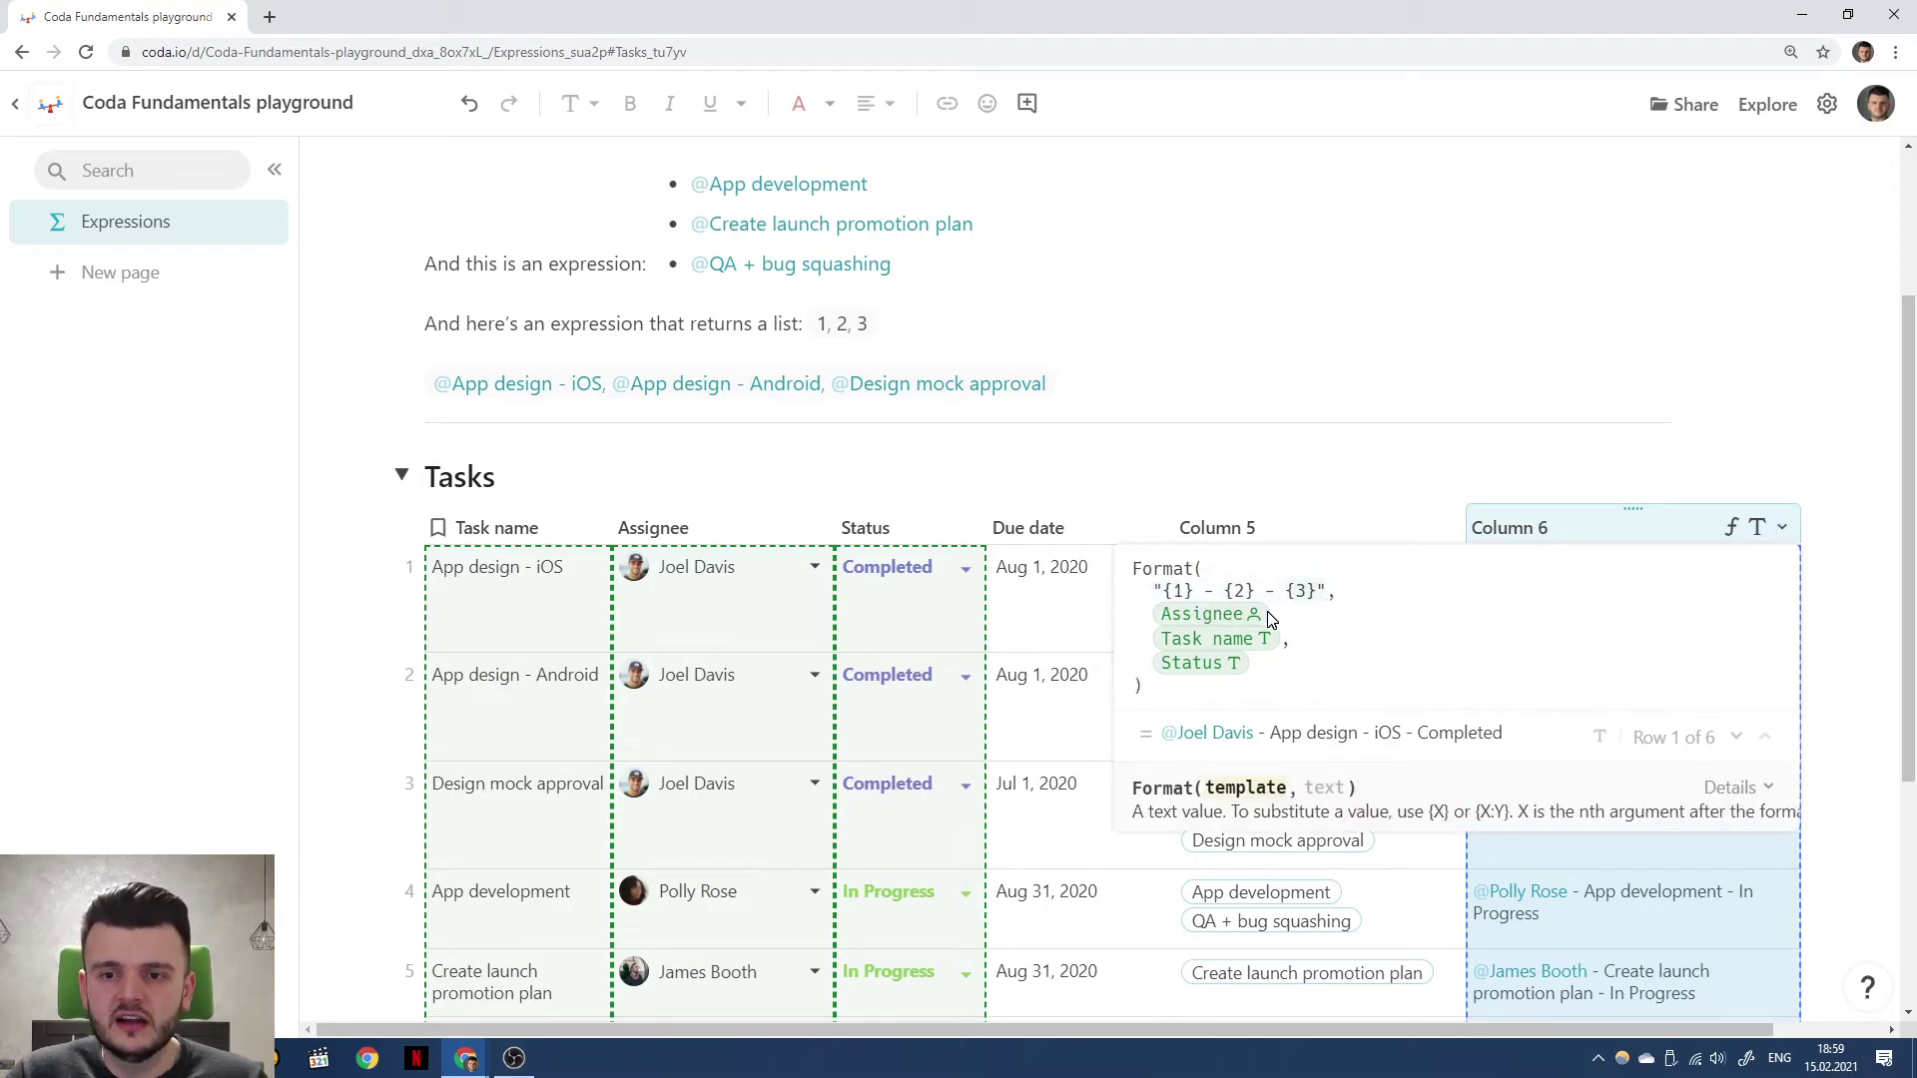
pyautogui.press('Left')
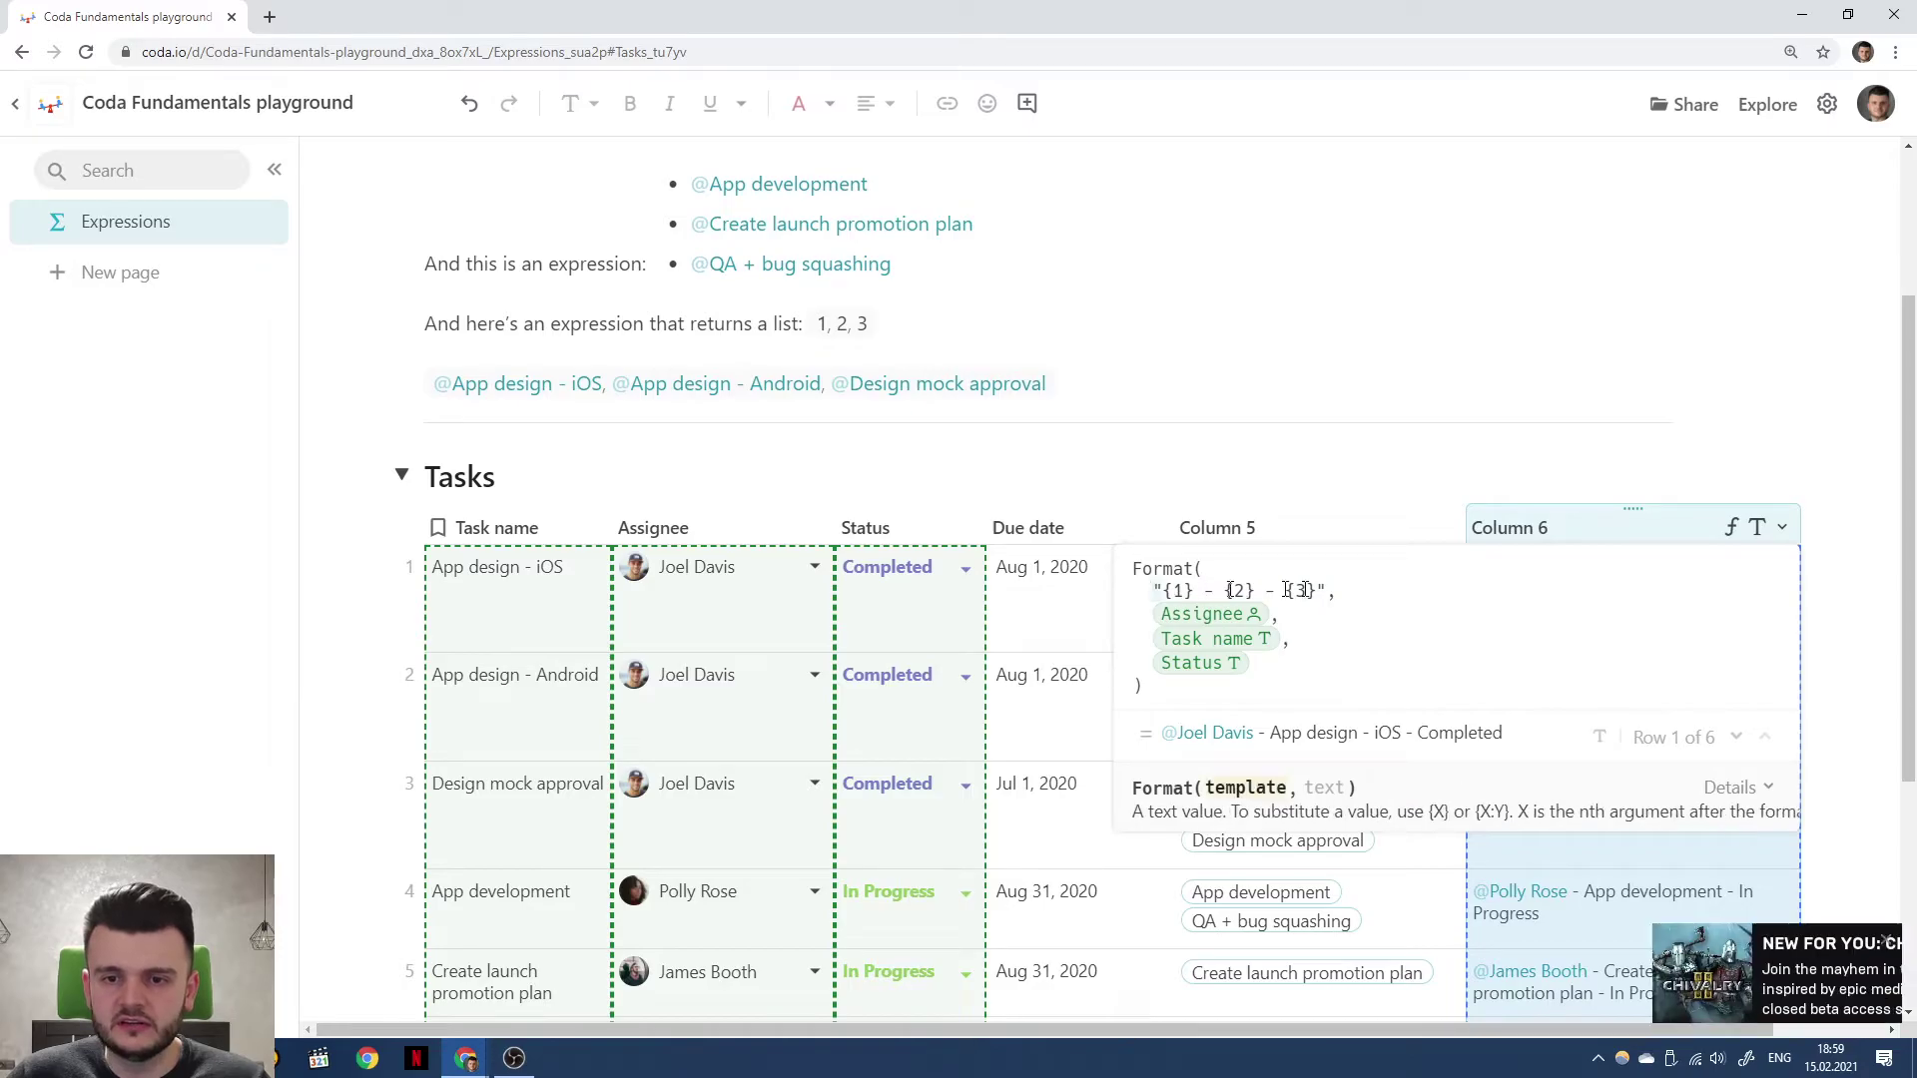
pyautogui.click(1883, 940)
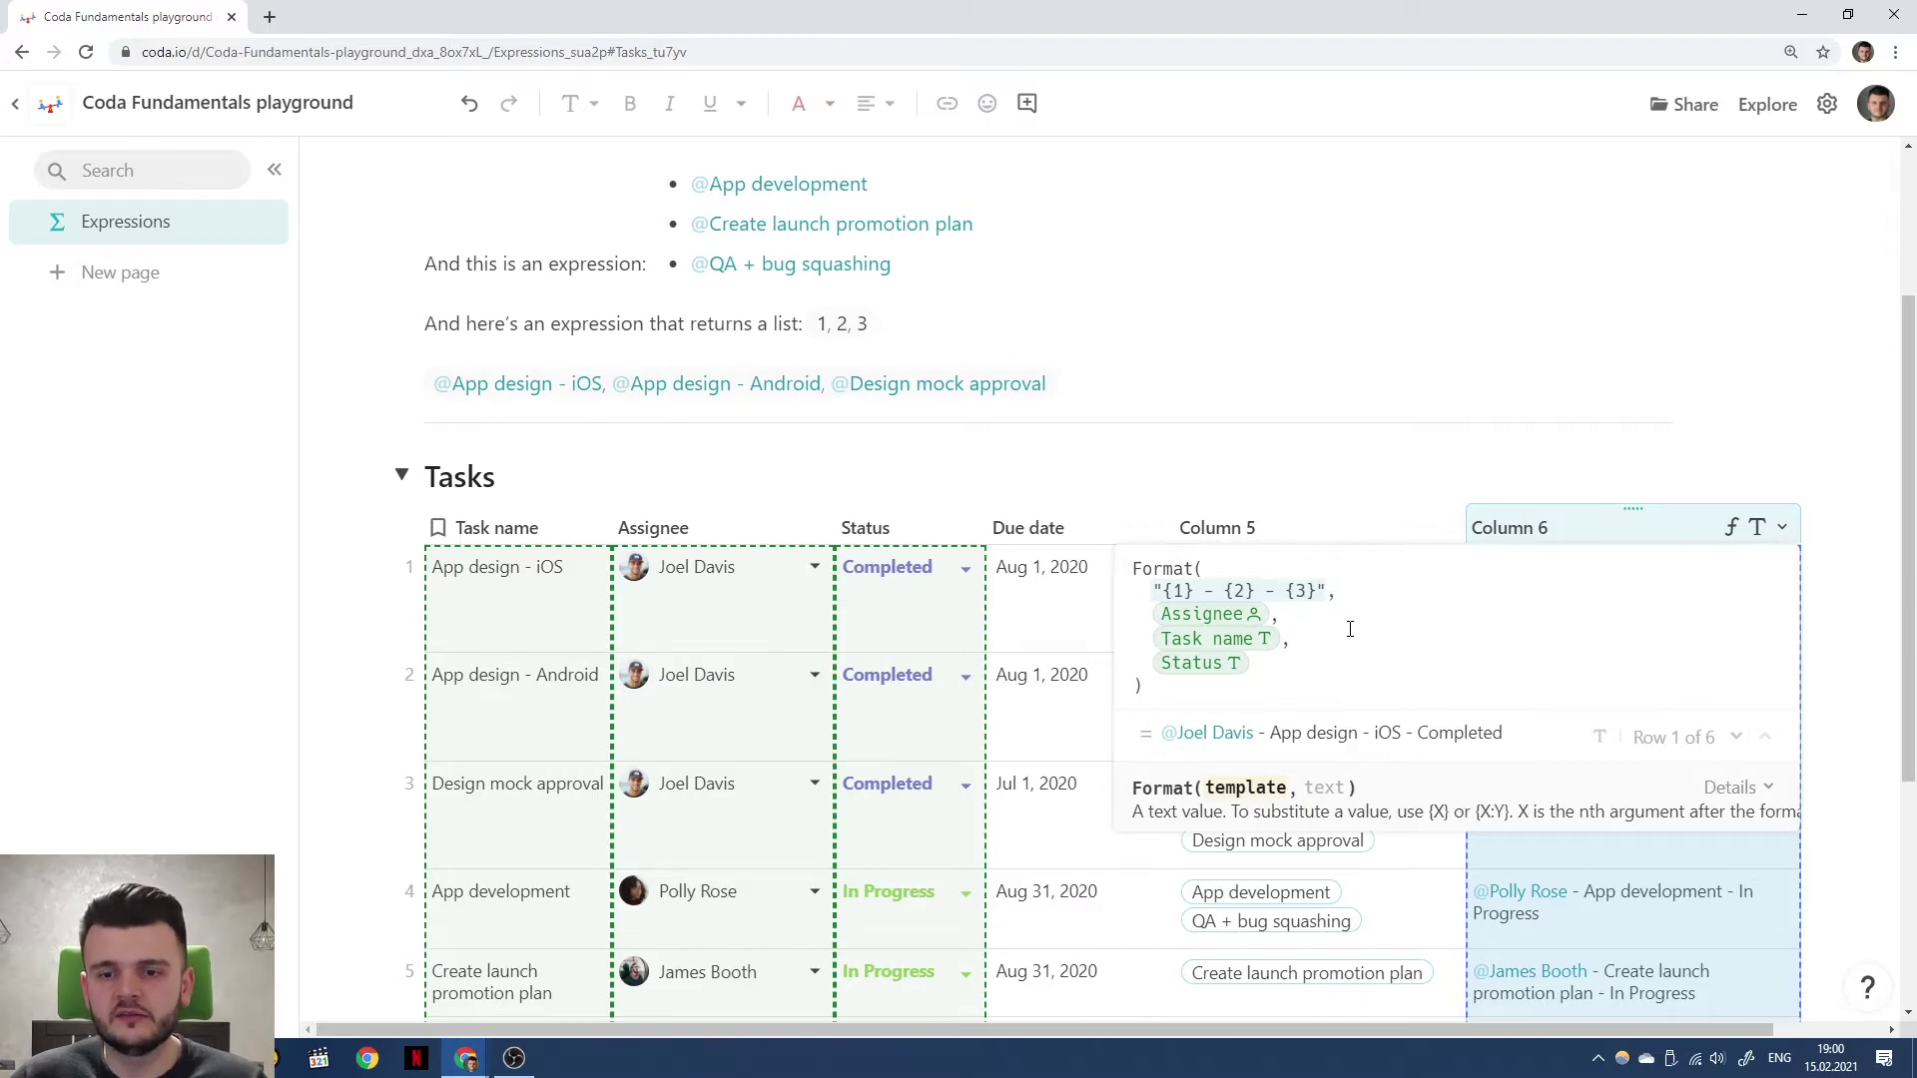
pyautogui.press('Return')
# Add a canvas formula below the Tasks table containing the copied template "{1} - {2} - {3}" and name it Task summary.
pyautogui.scroll(-4, 1241, 889)
pyautogui.click(1207, 895)
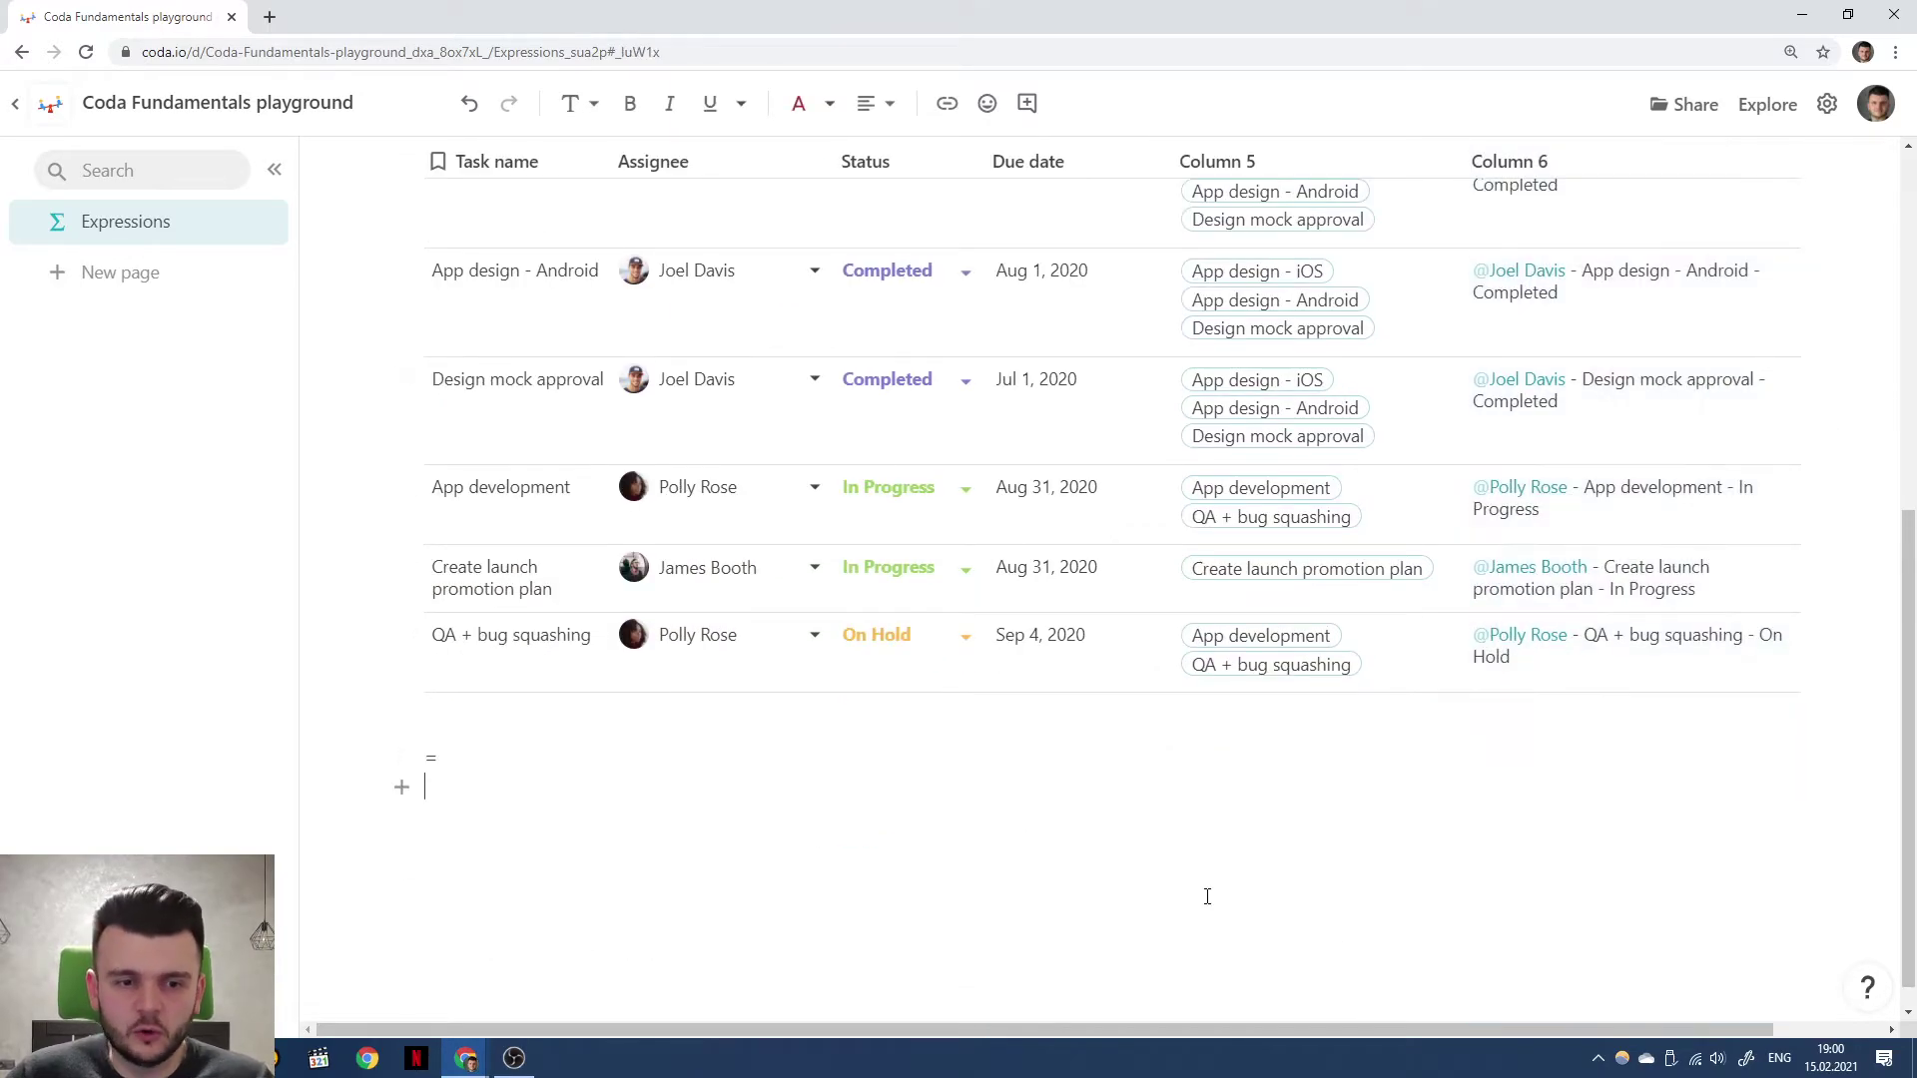
pyautogui.write('=')
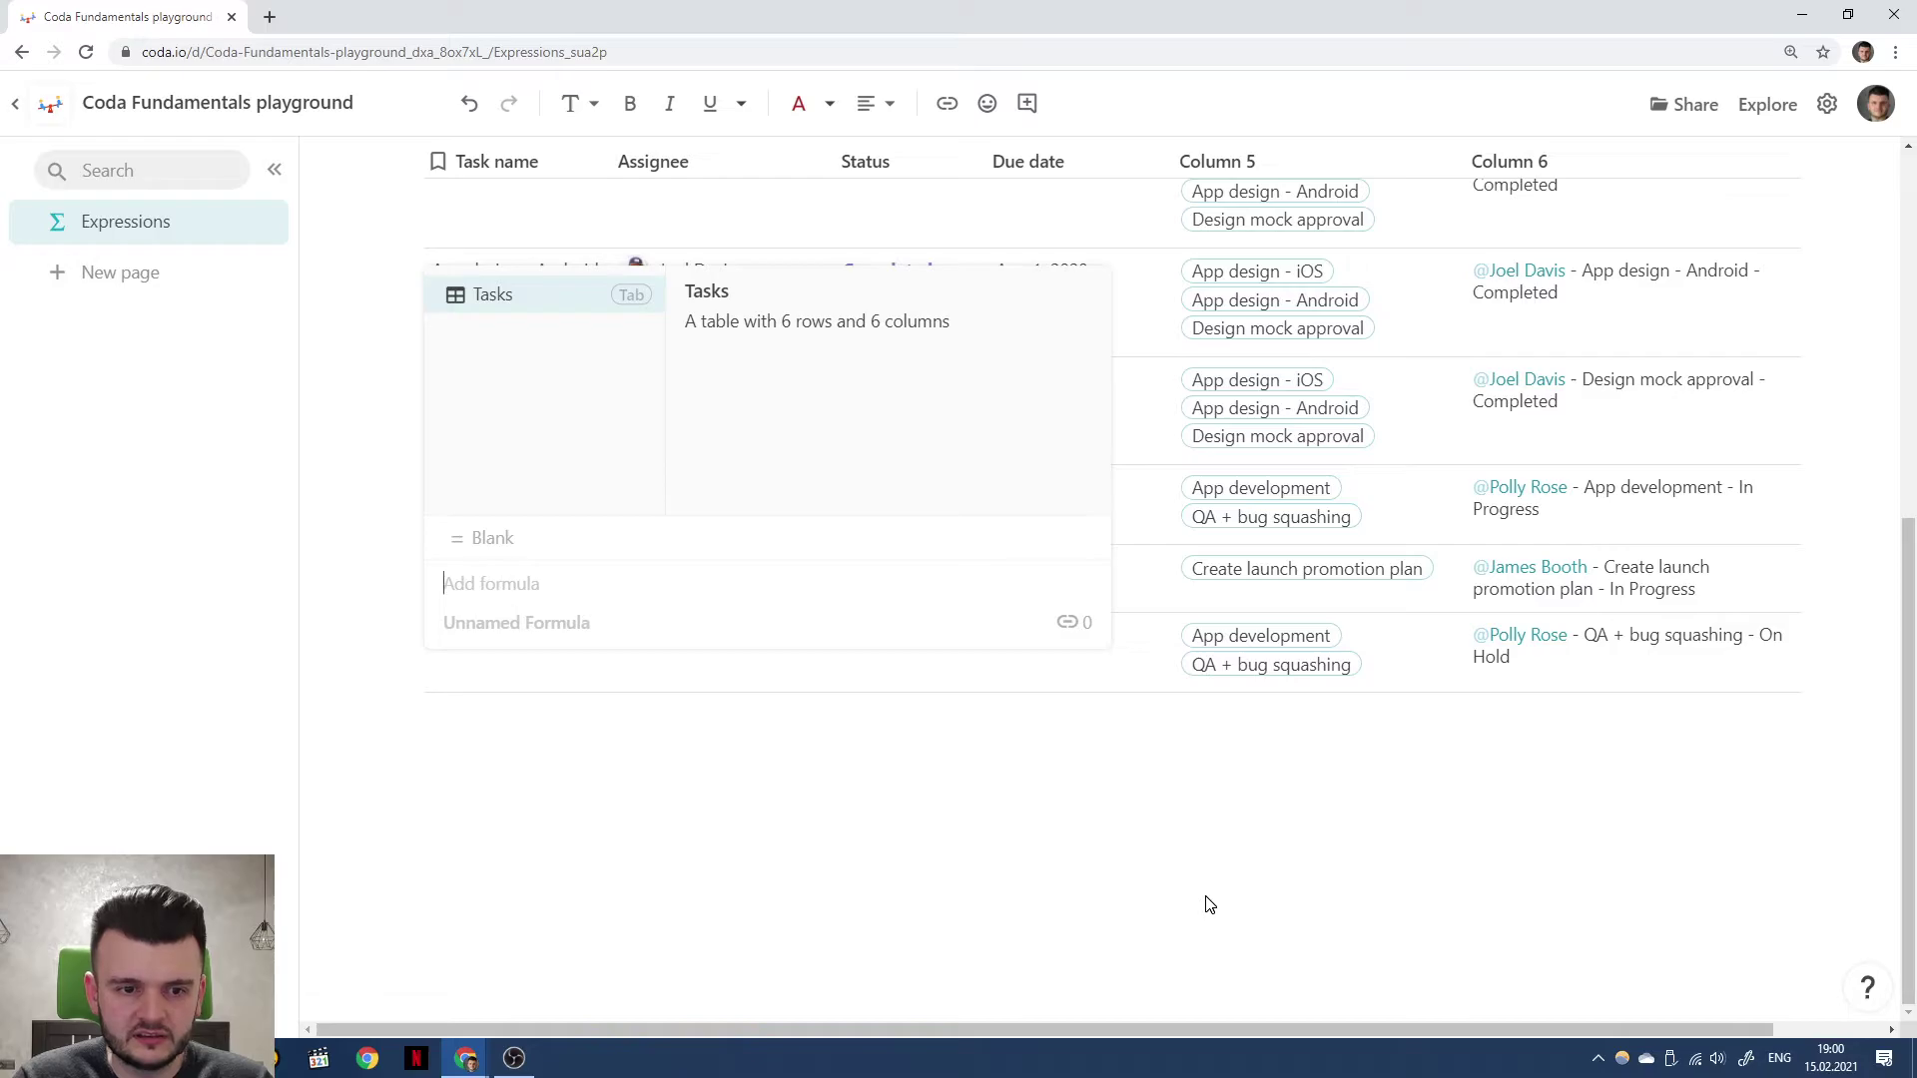
pyautogui.hotkey('ctrl', 'v')
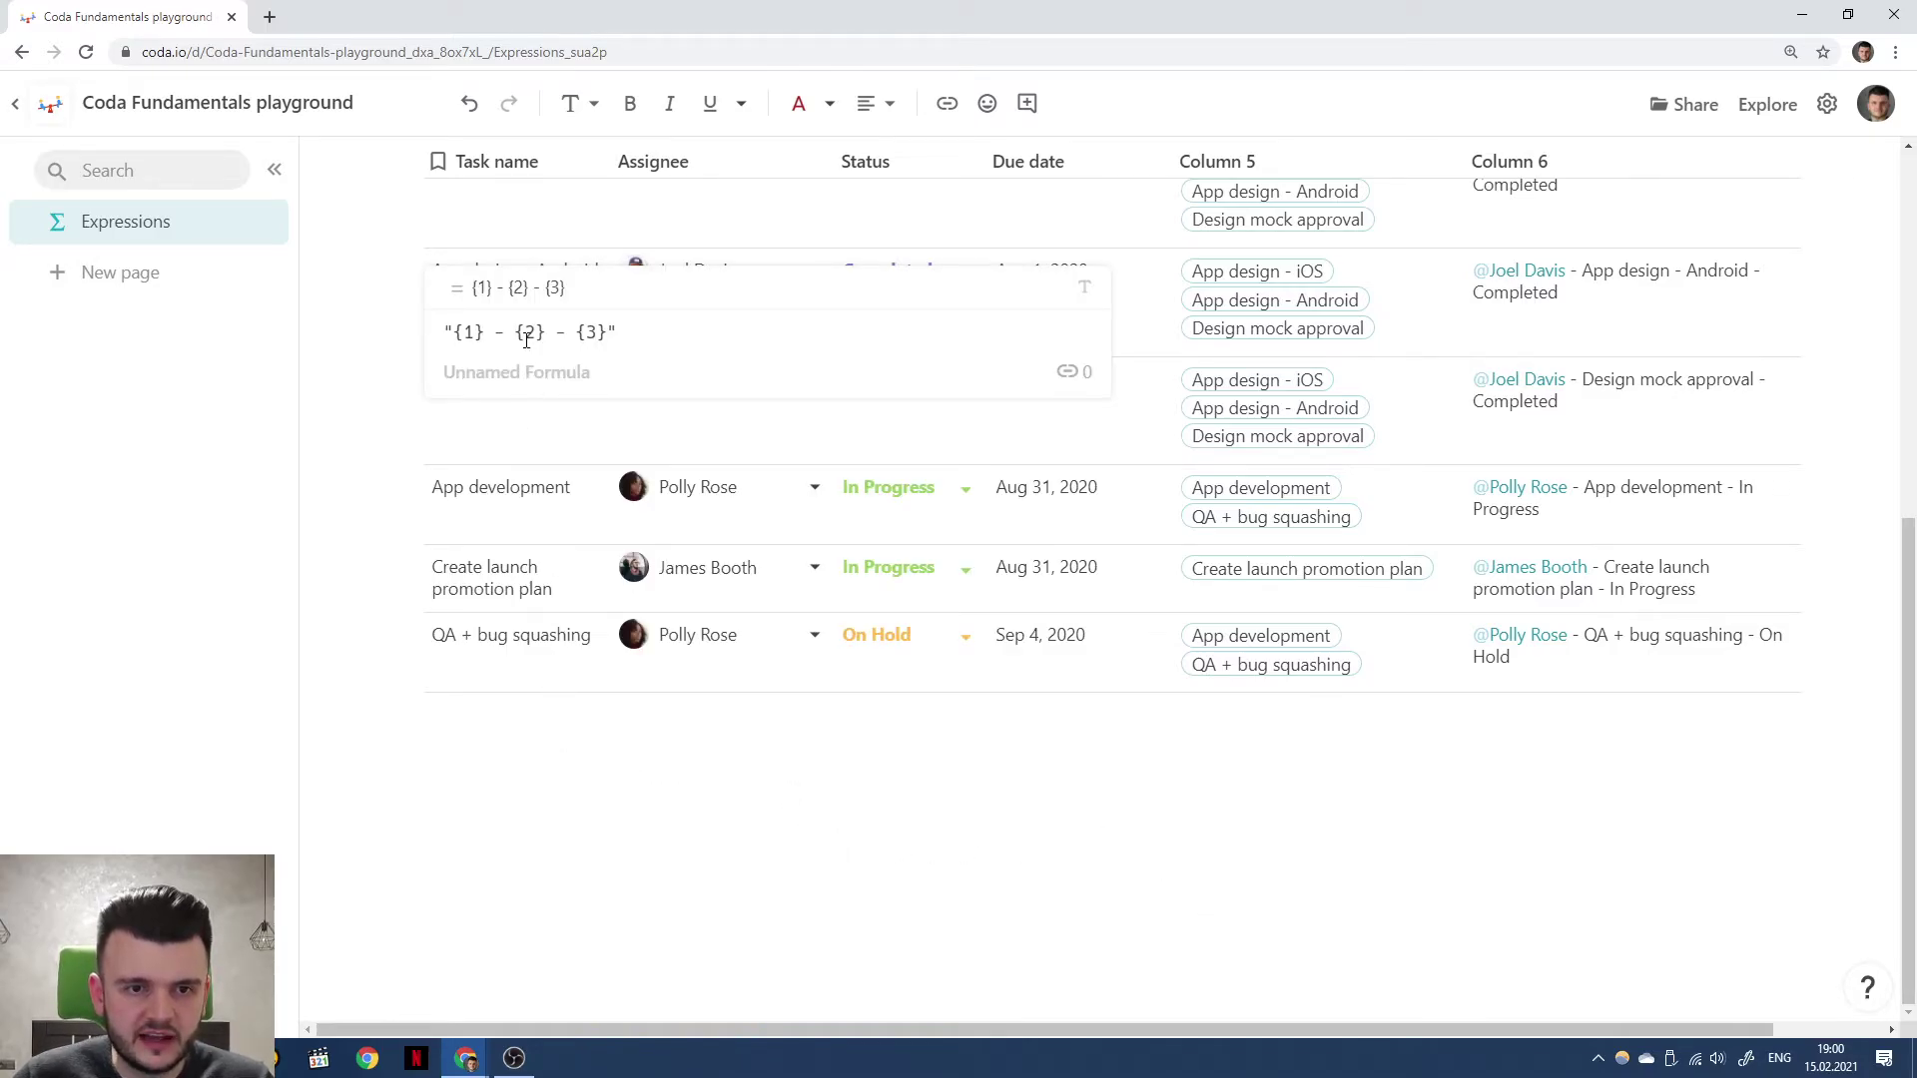
pyautogui.click(514, 371)
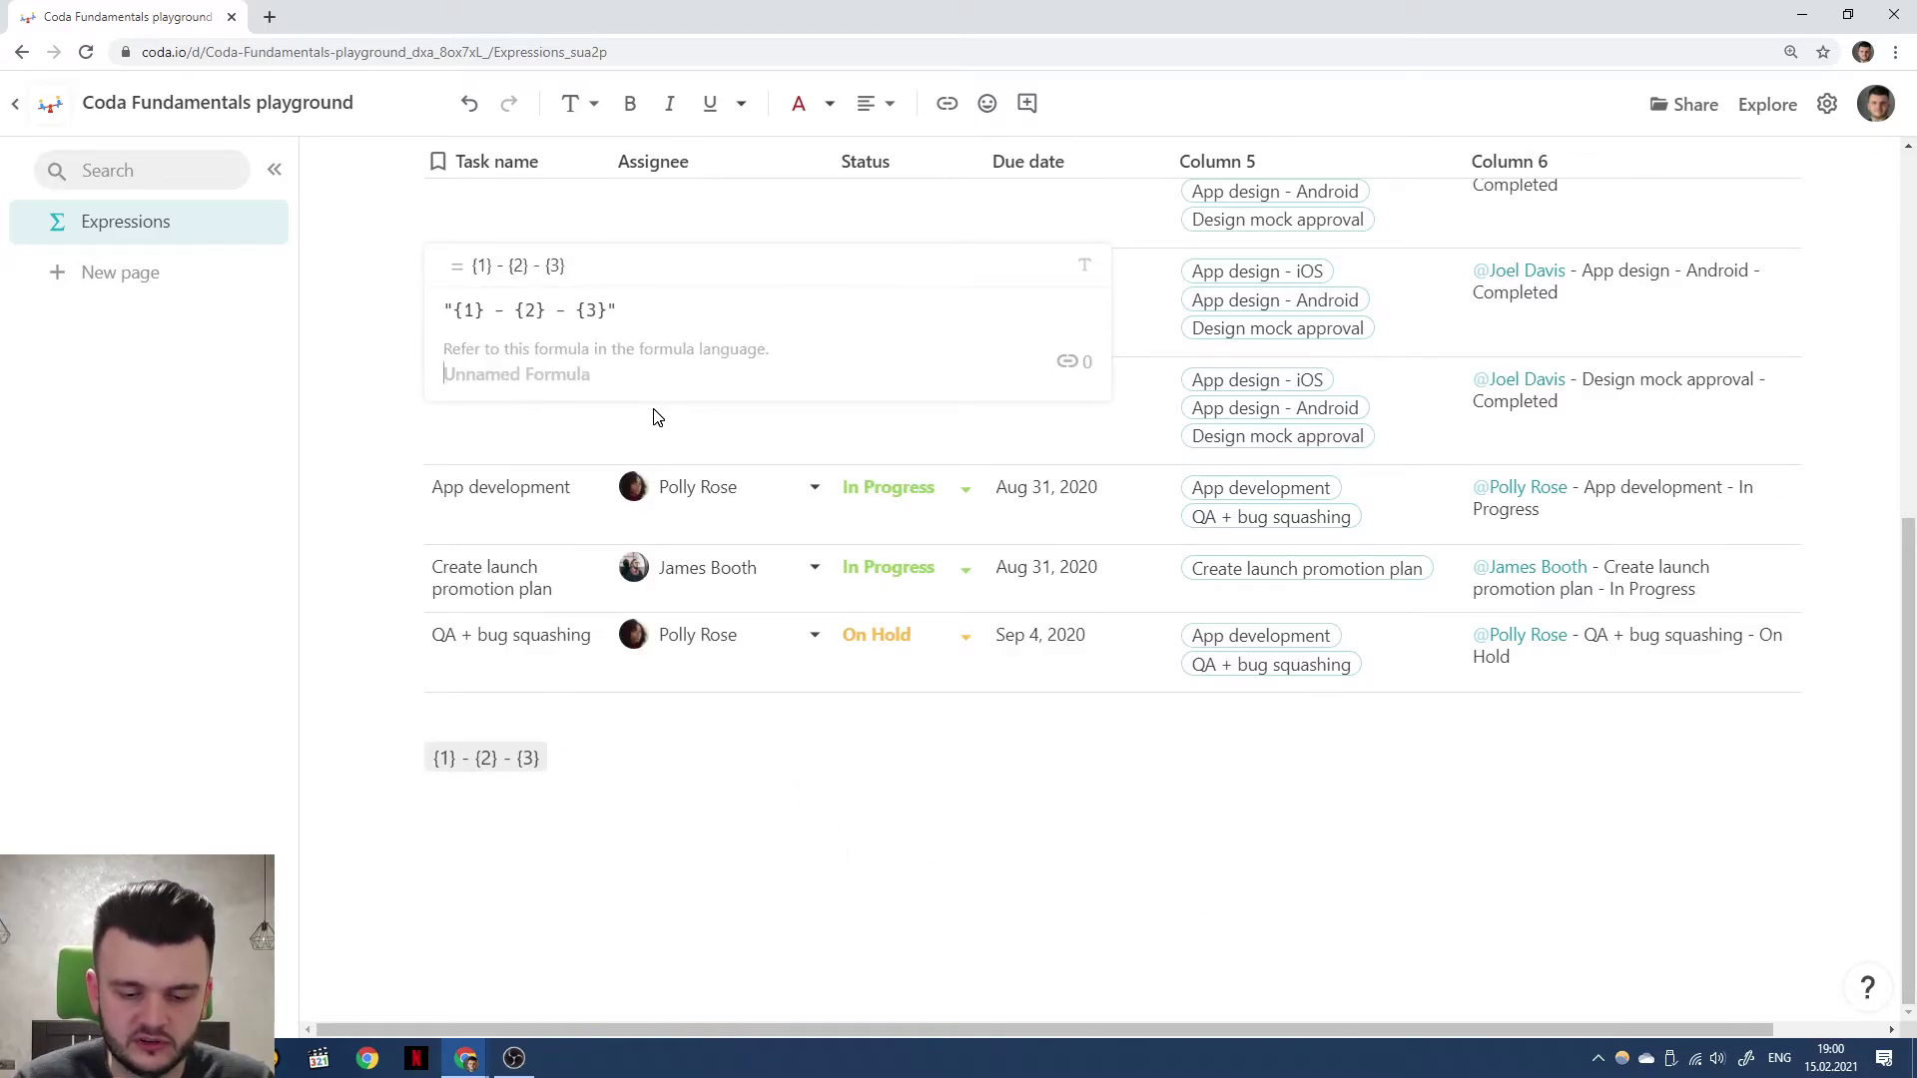
pyautogui.write('Task summary')
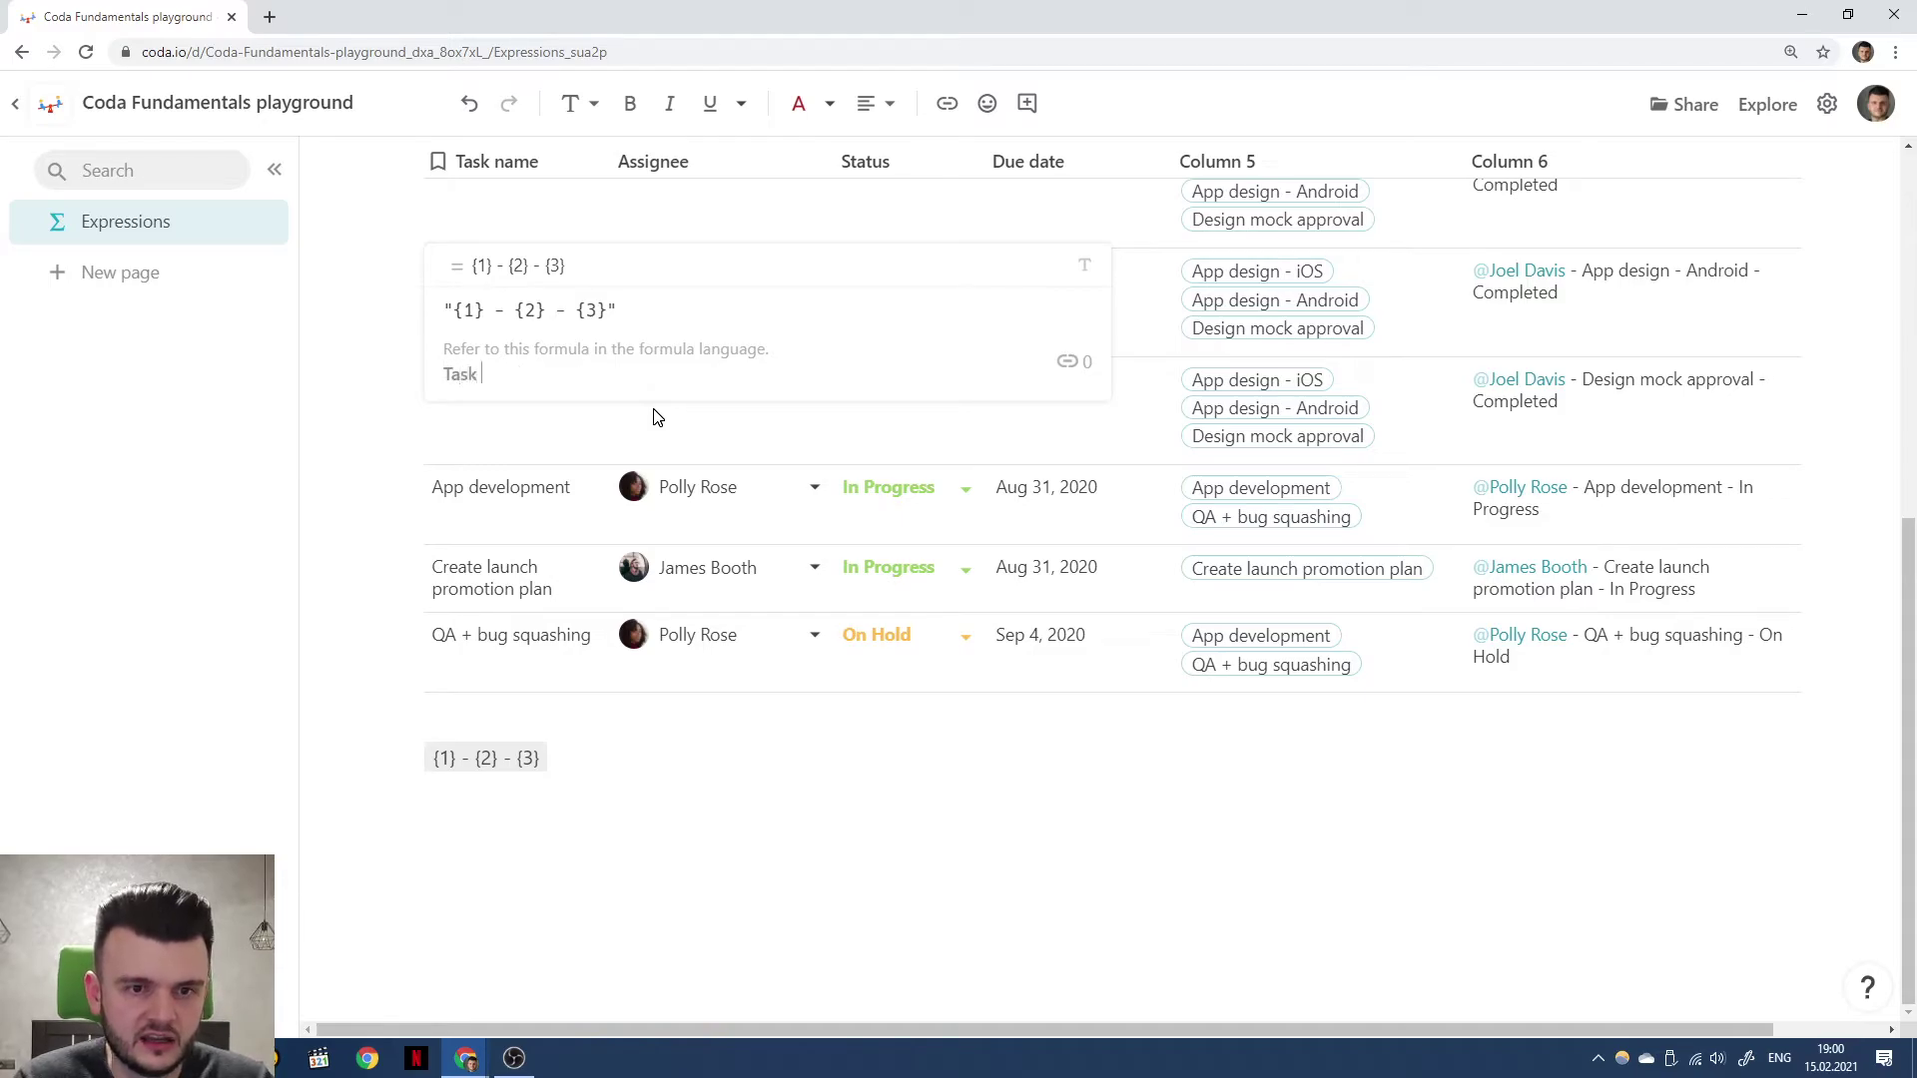
pyautogui.press('Return')
pyautogui.click(530, 758)
pyautogui.click(530, 757)
pyautogui.click(490, 346)
pyautogui.click(715, 805)
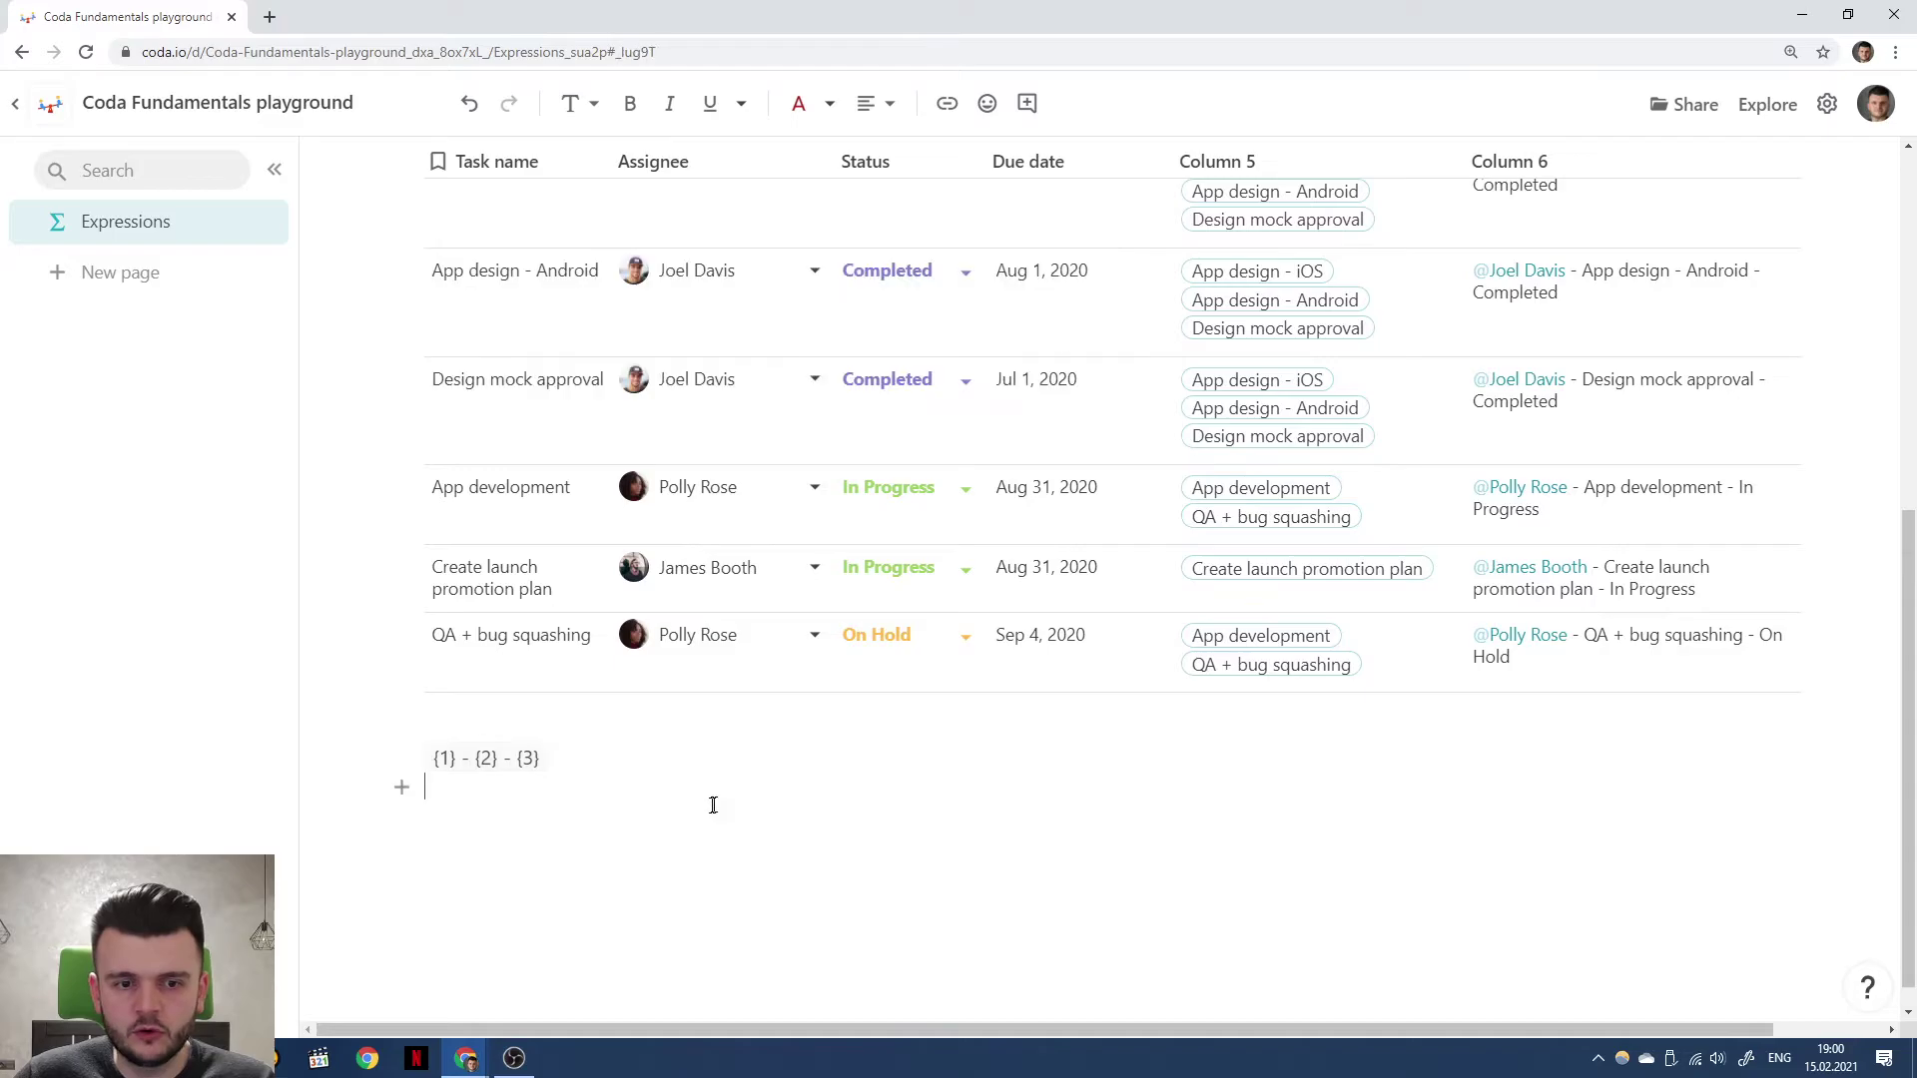
# Replace the quoted template in the Column 6 Format() formula with a reference to the Task summary canvas formula.
pyautogui.scroll(5, 1327, 539)
pyautogui.scroll(-2, 1619, 671)
pyautogui.click(1695, 519)
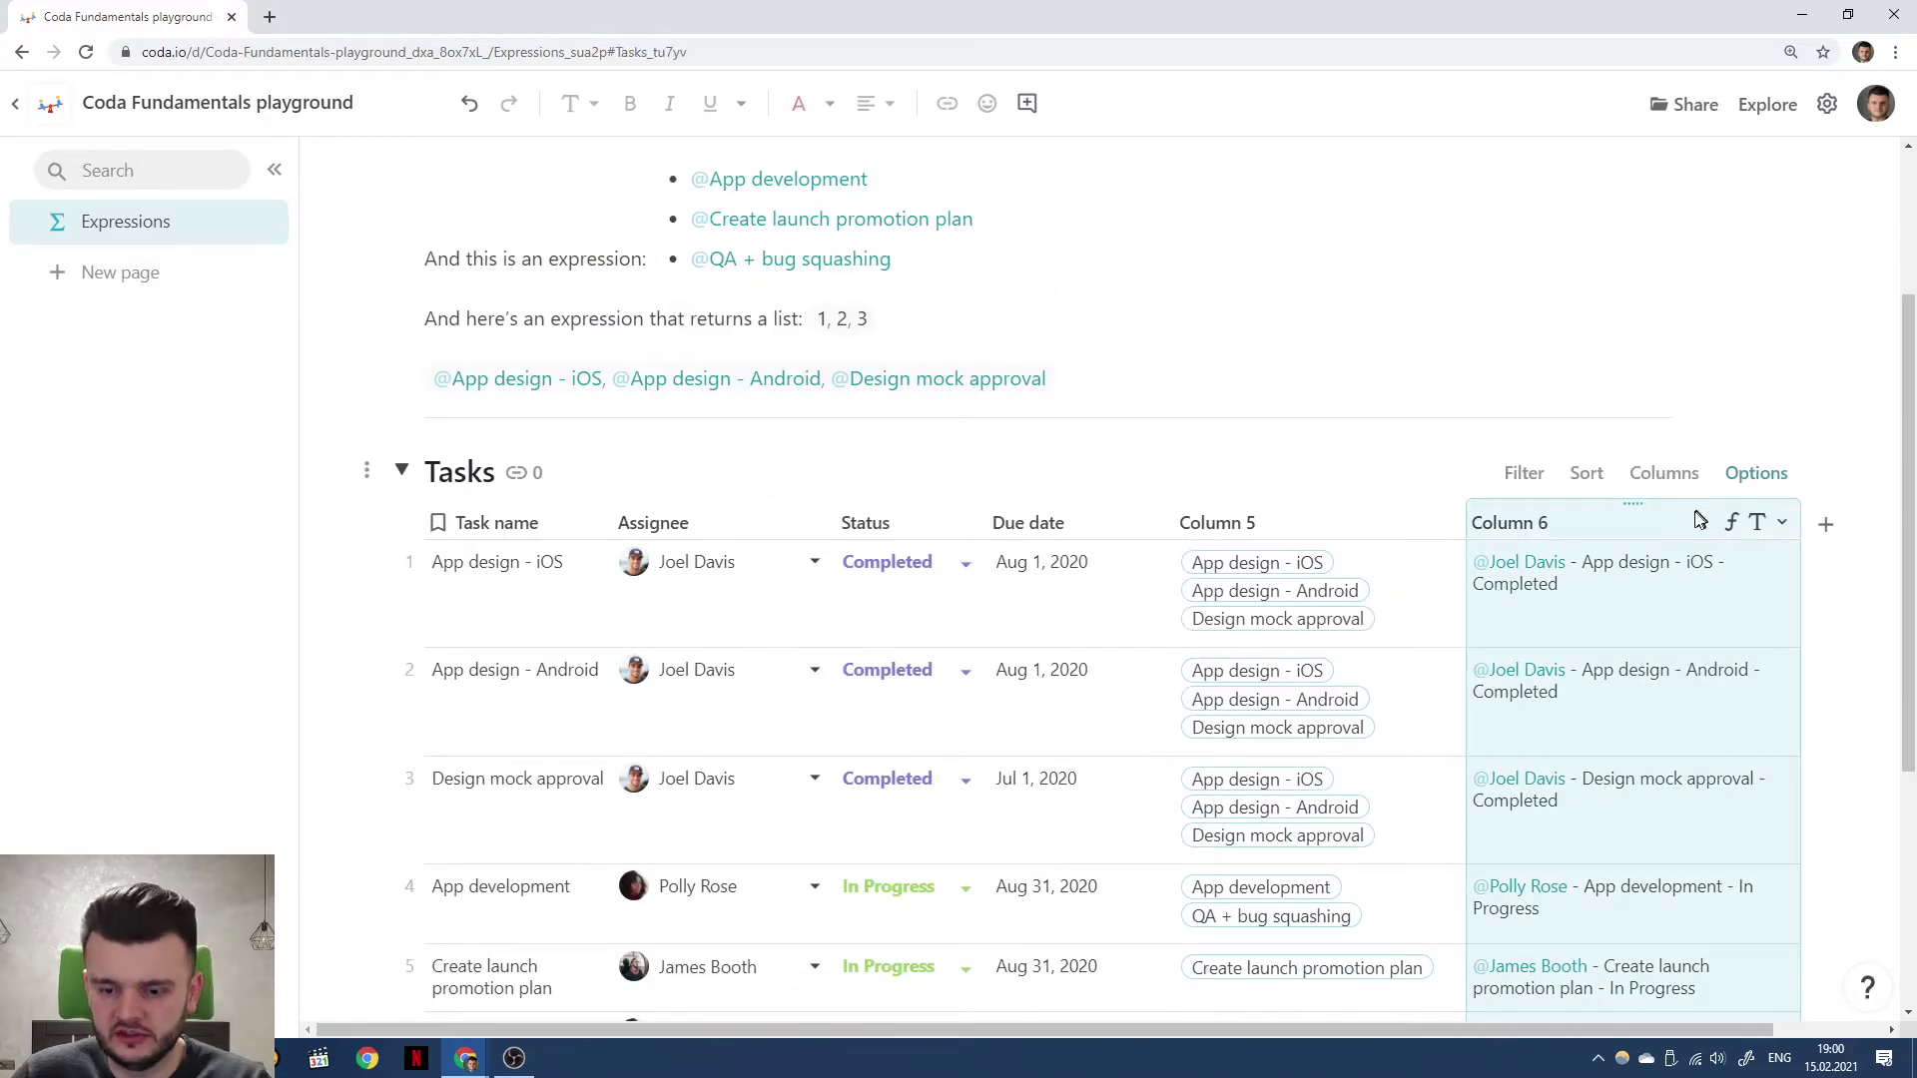
pyautogui.click(1730, 522)
pyautogui.click(1319, 586)
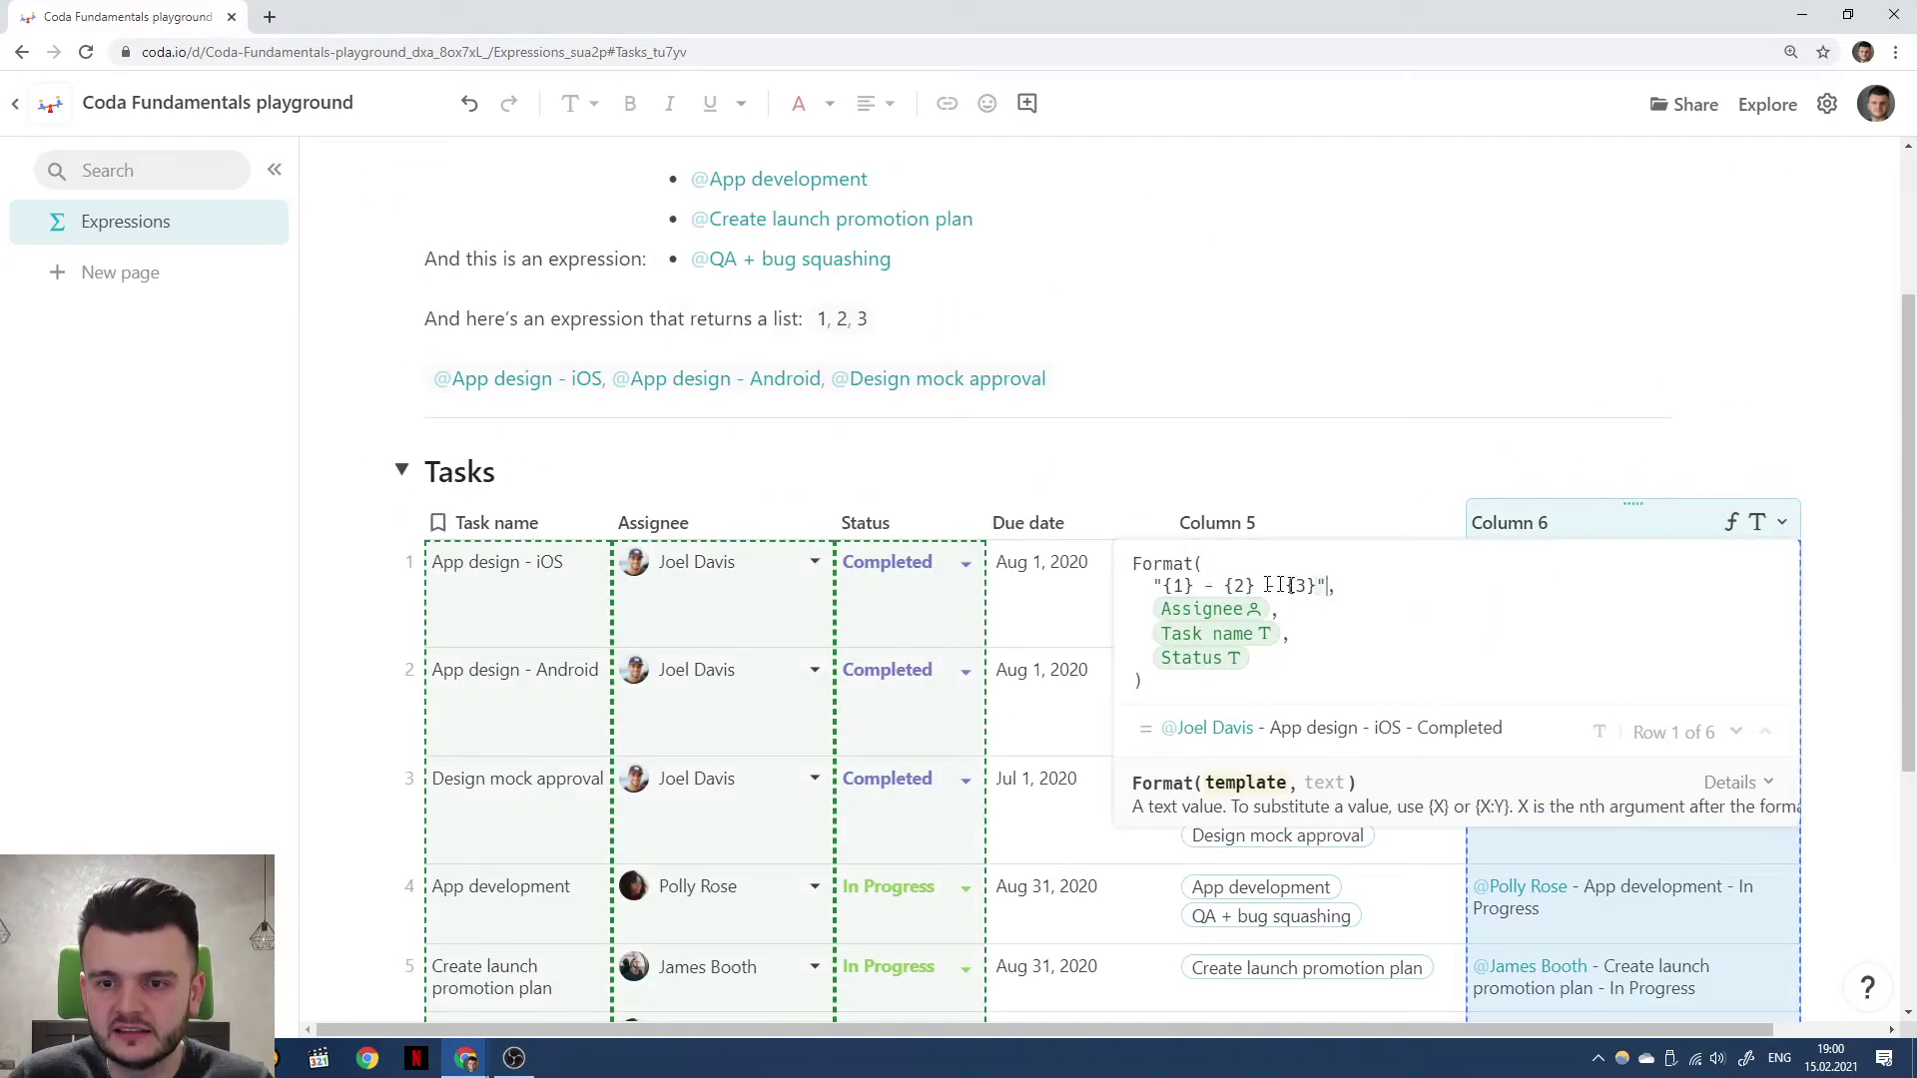
pyautogui.write('Task name,')
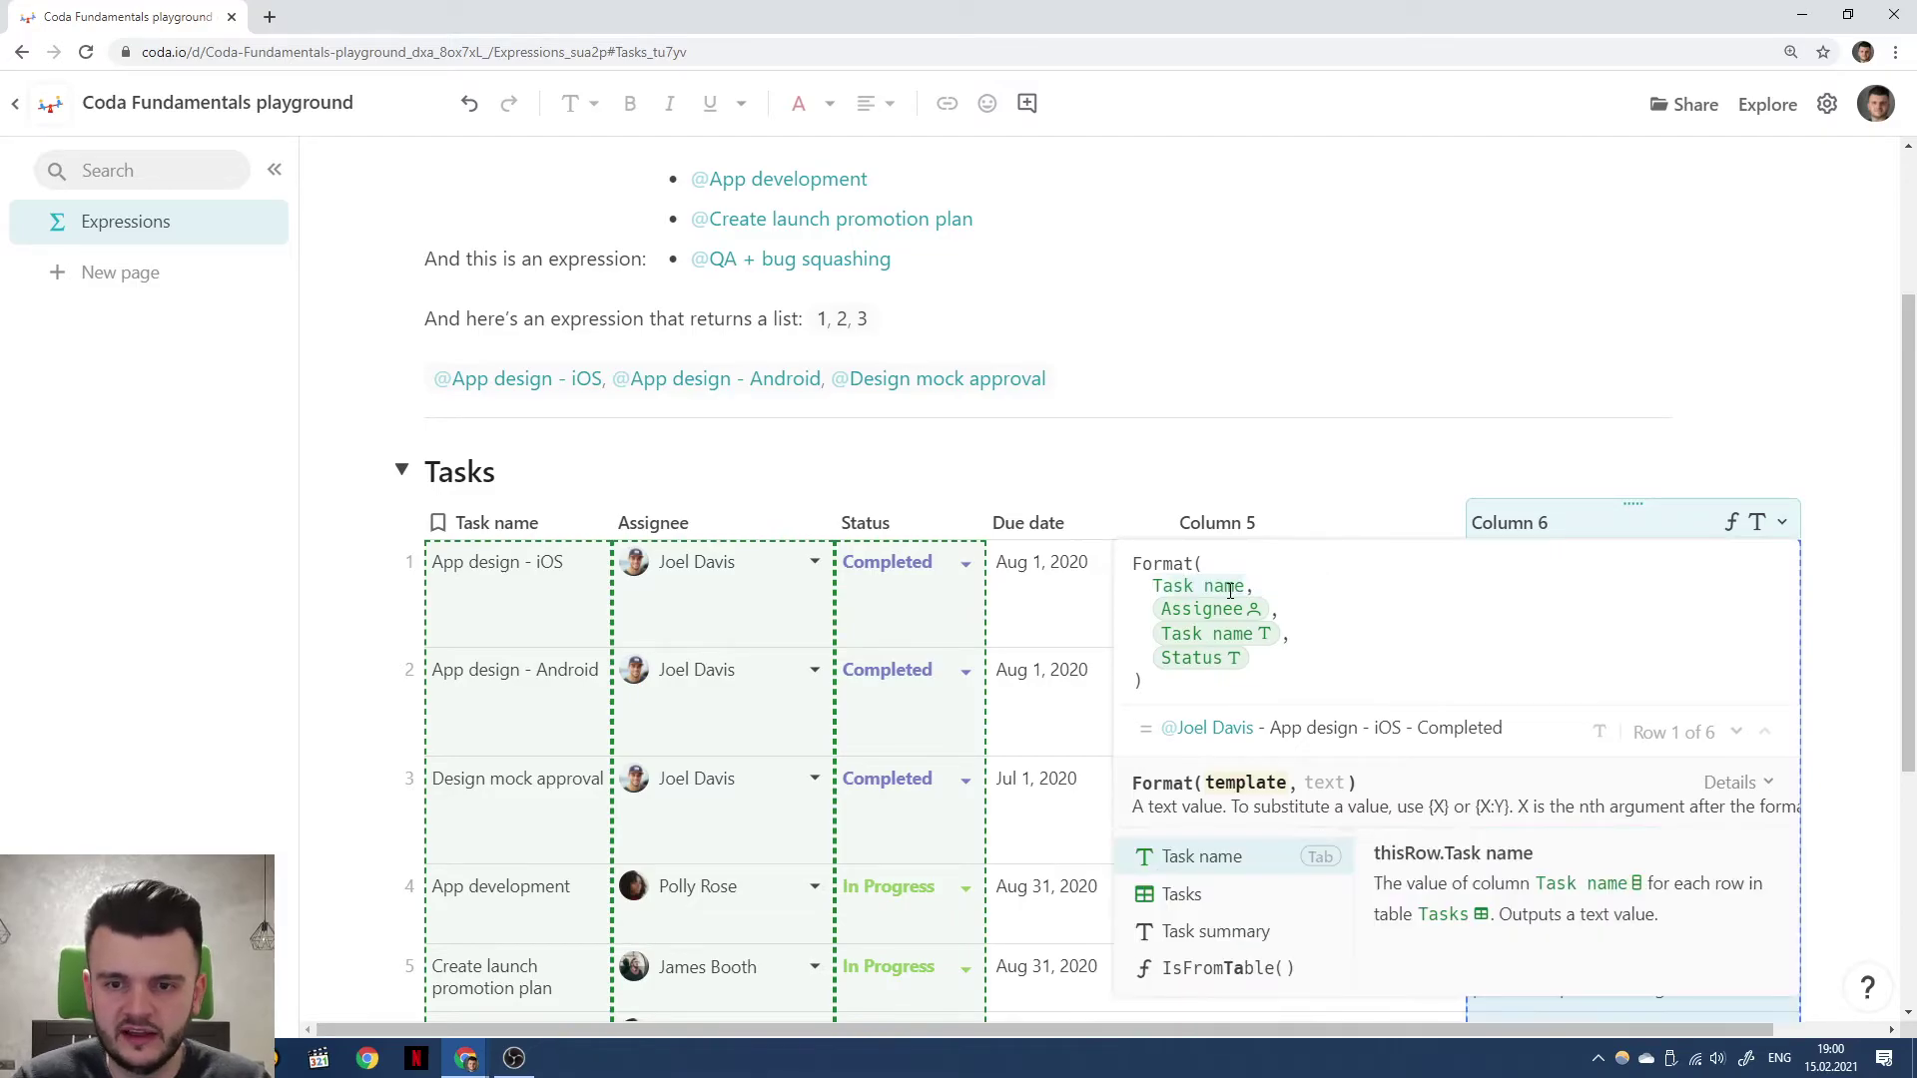
pyautogui.press('Down')
pyautogui.press('Down')
pyautogui.press('Return')
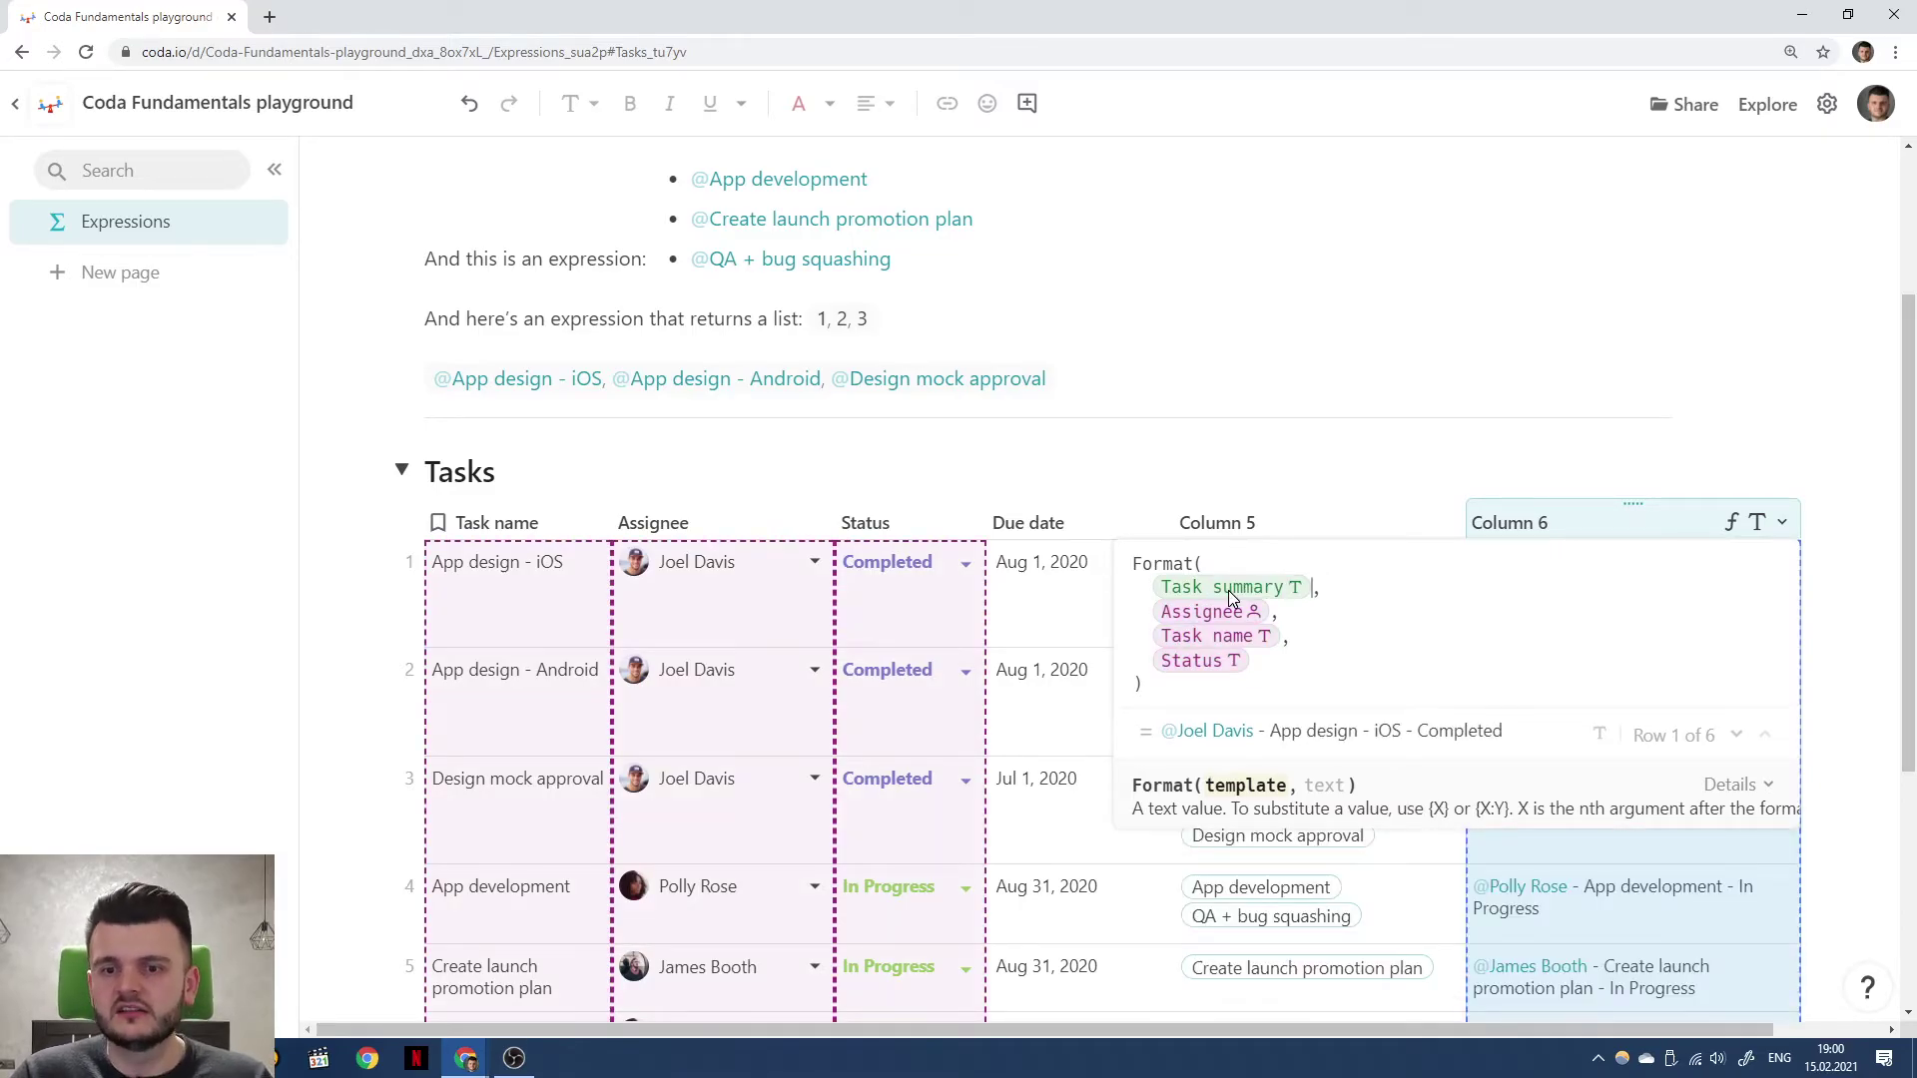
# Try an empty quoted text in place of the Task summary reference, restore the reference, and save the Column 6 formula.
pyautogui.click(1227, 590)
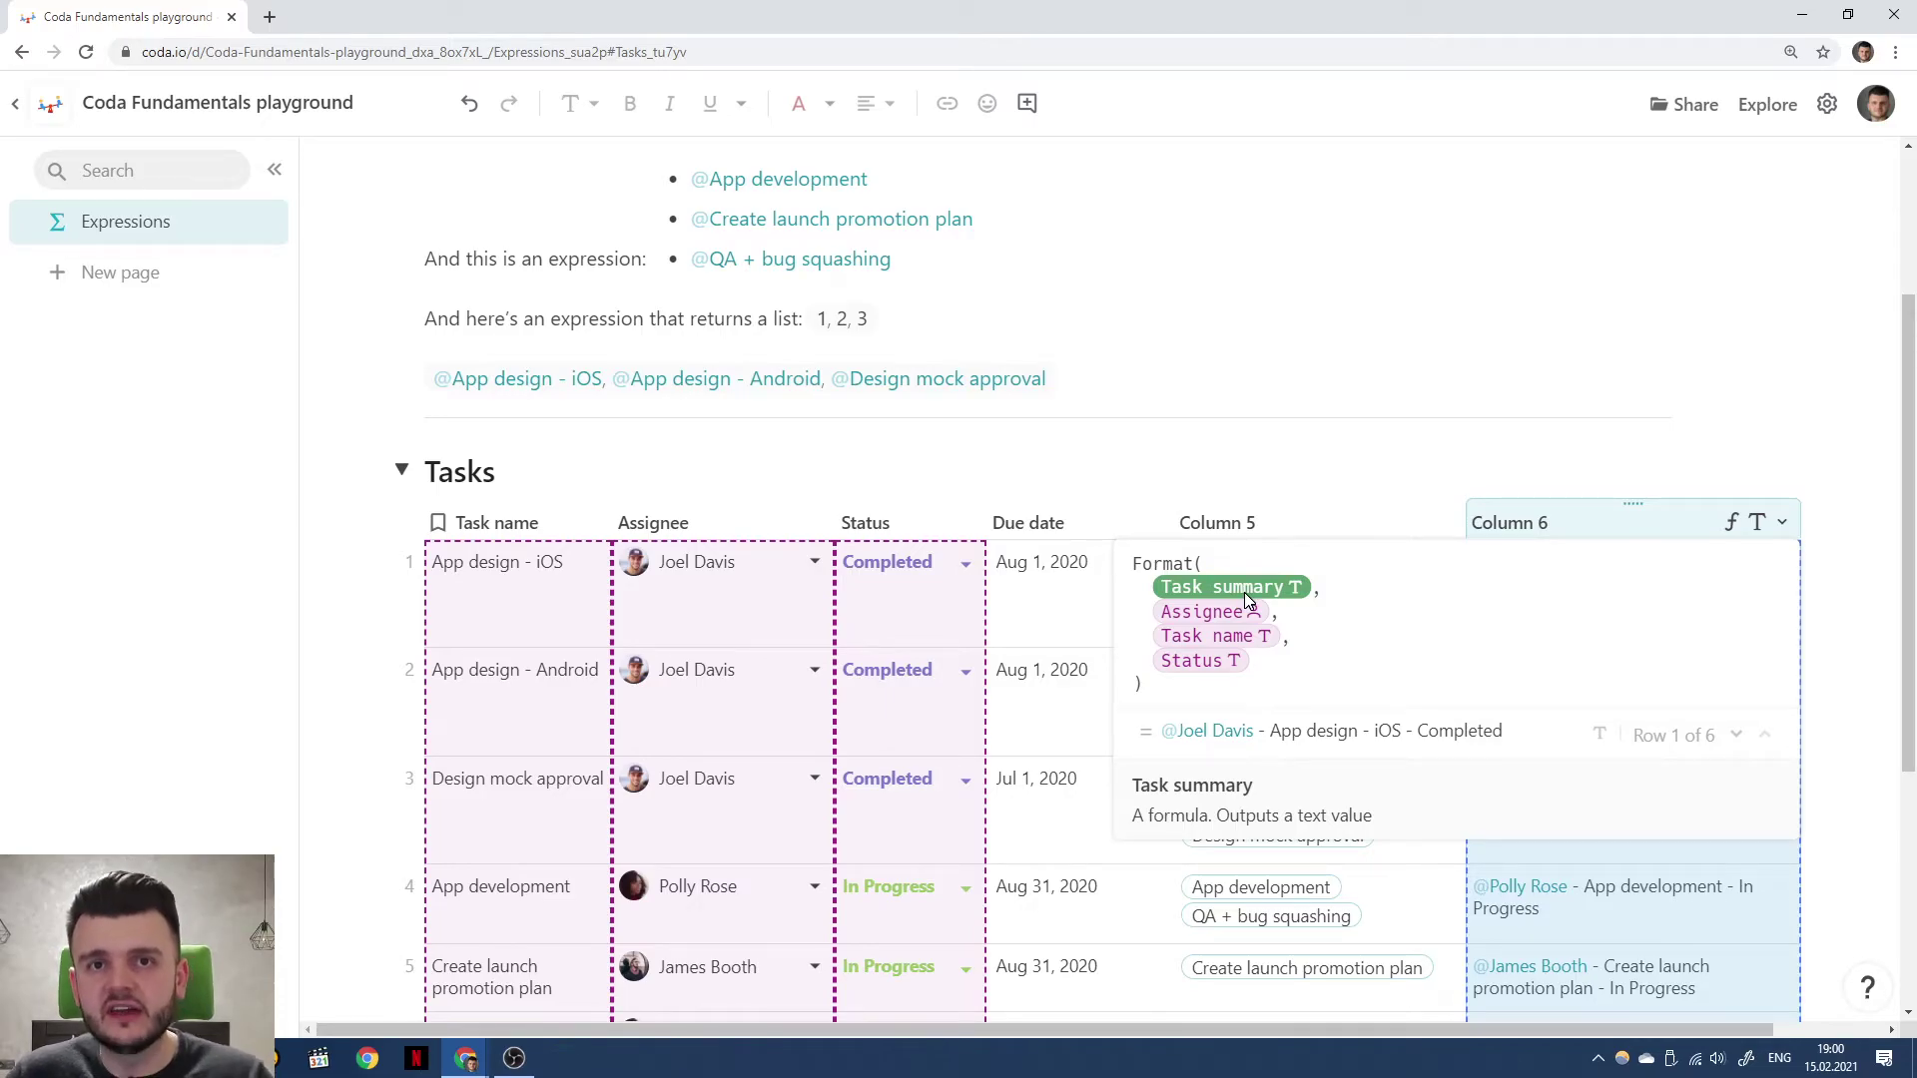
pyautogui.click(1332, 589)
pyautogui.click(1287, 591)
pyautogui.click(1185, 564)
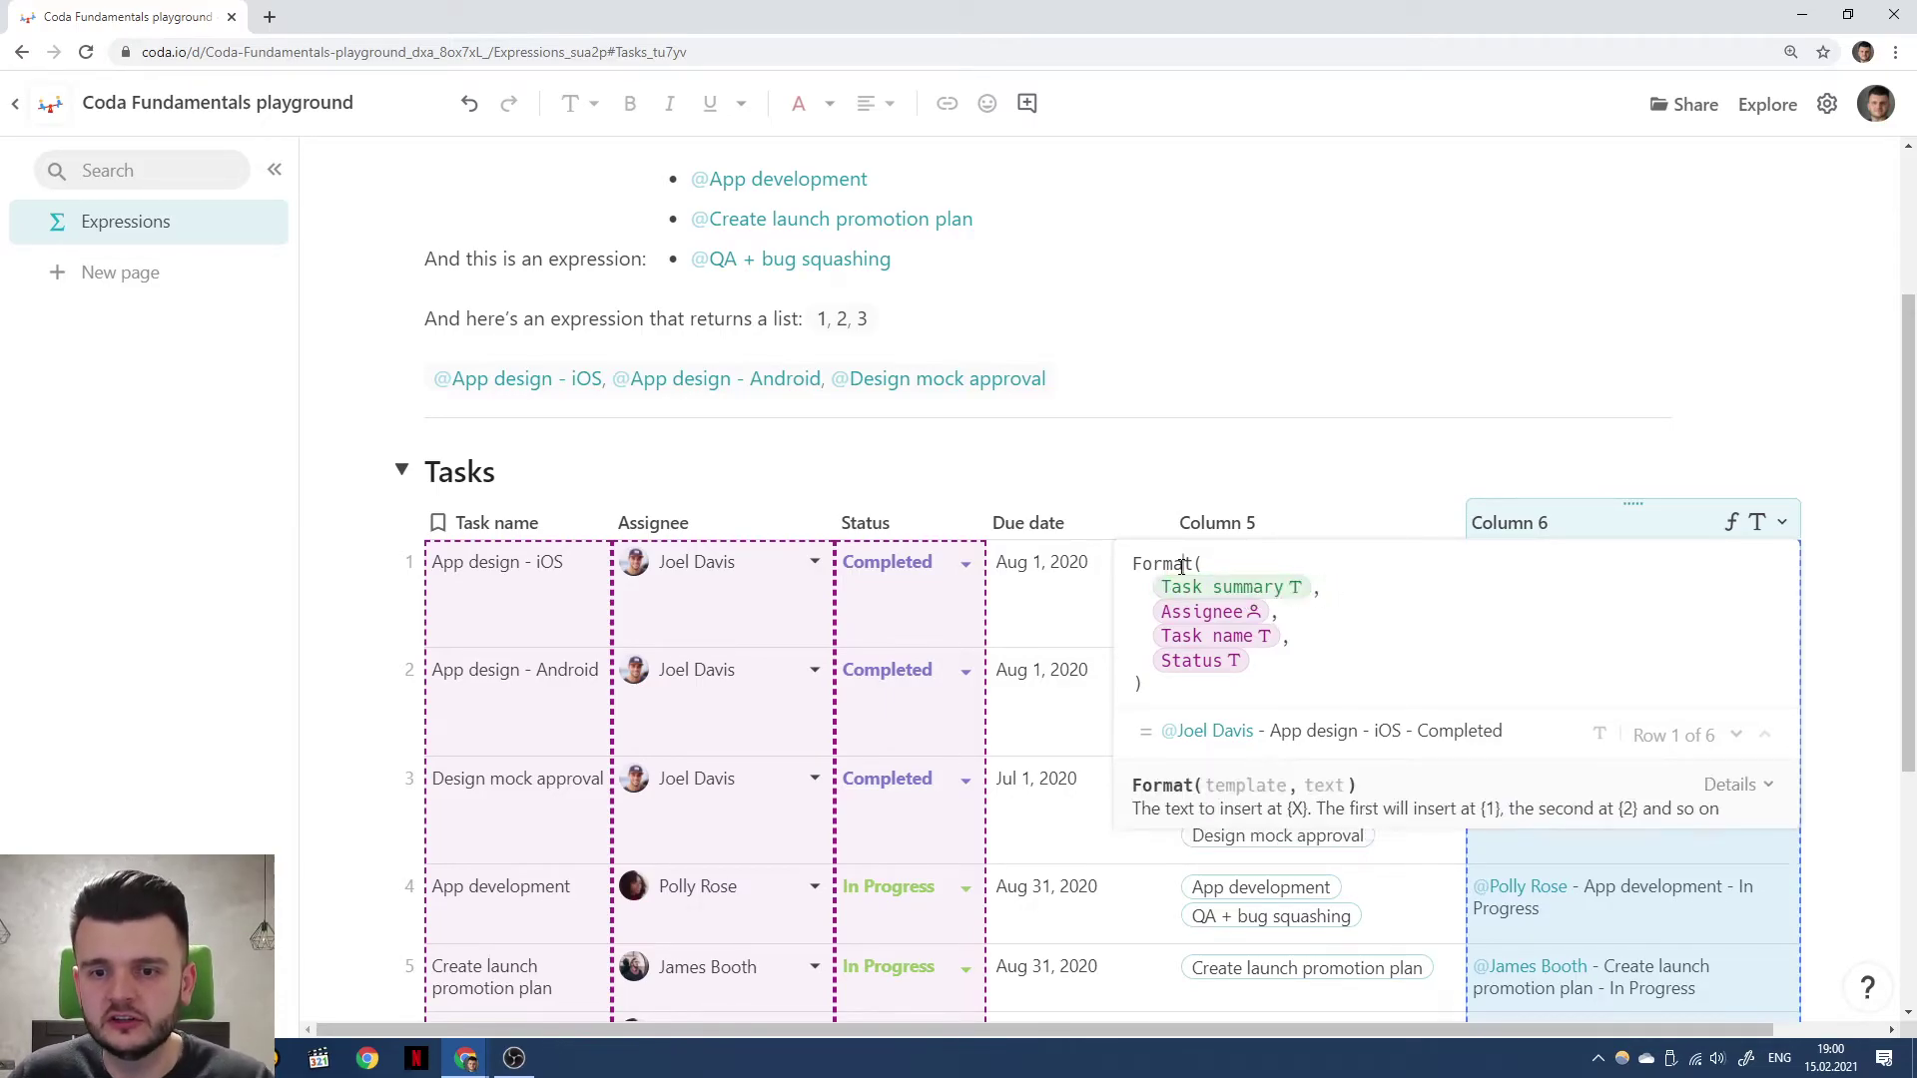
pyautogui.click(1238, 591)
pyautogui.write('"",')
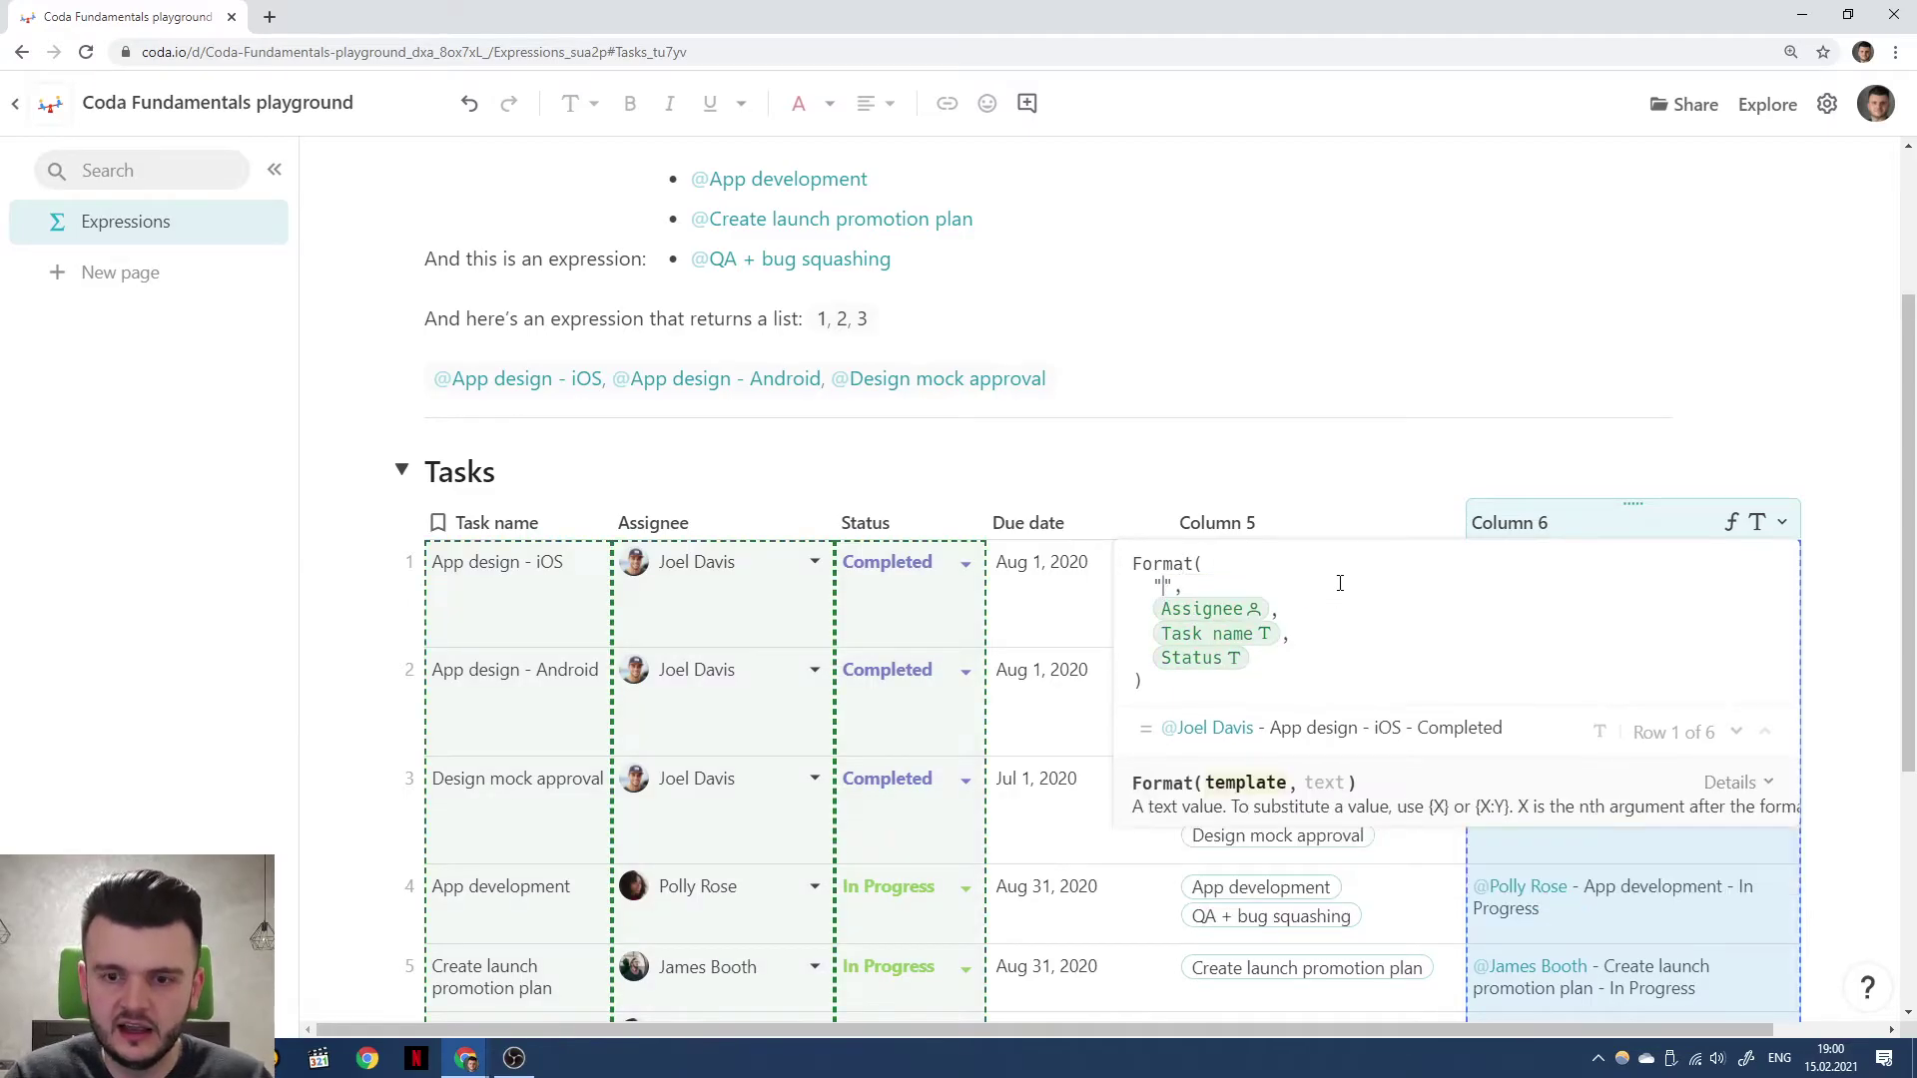
pyautogui.hotkey('ctrl', 'z')
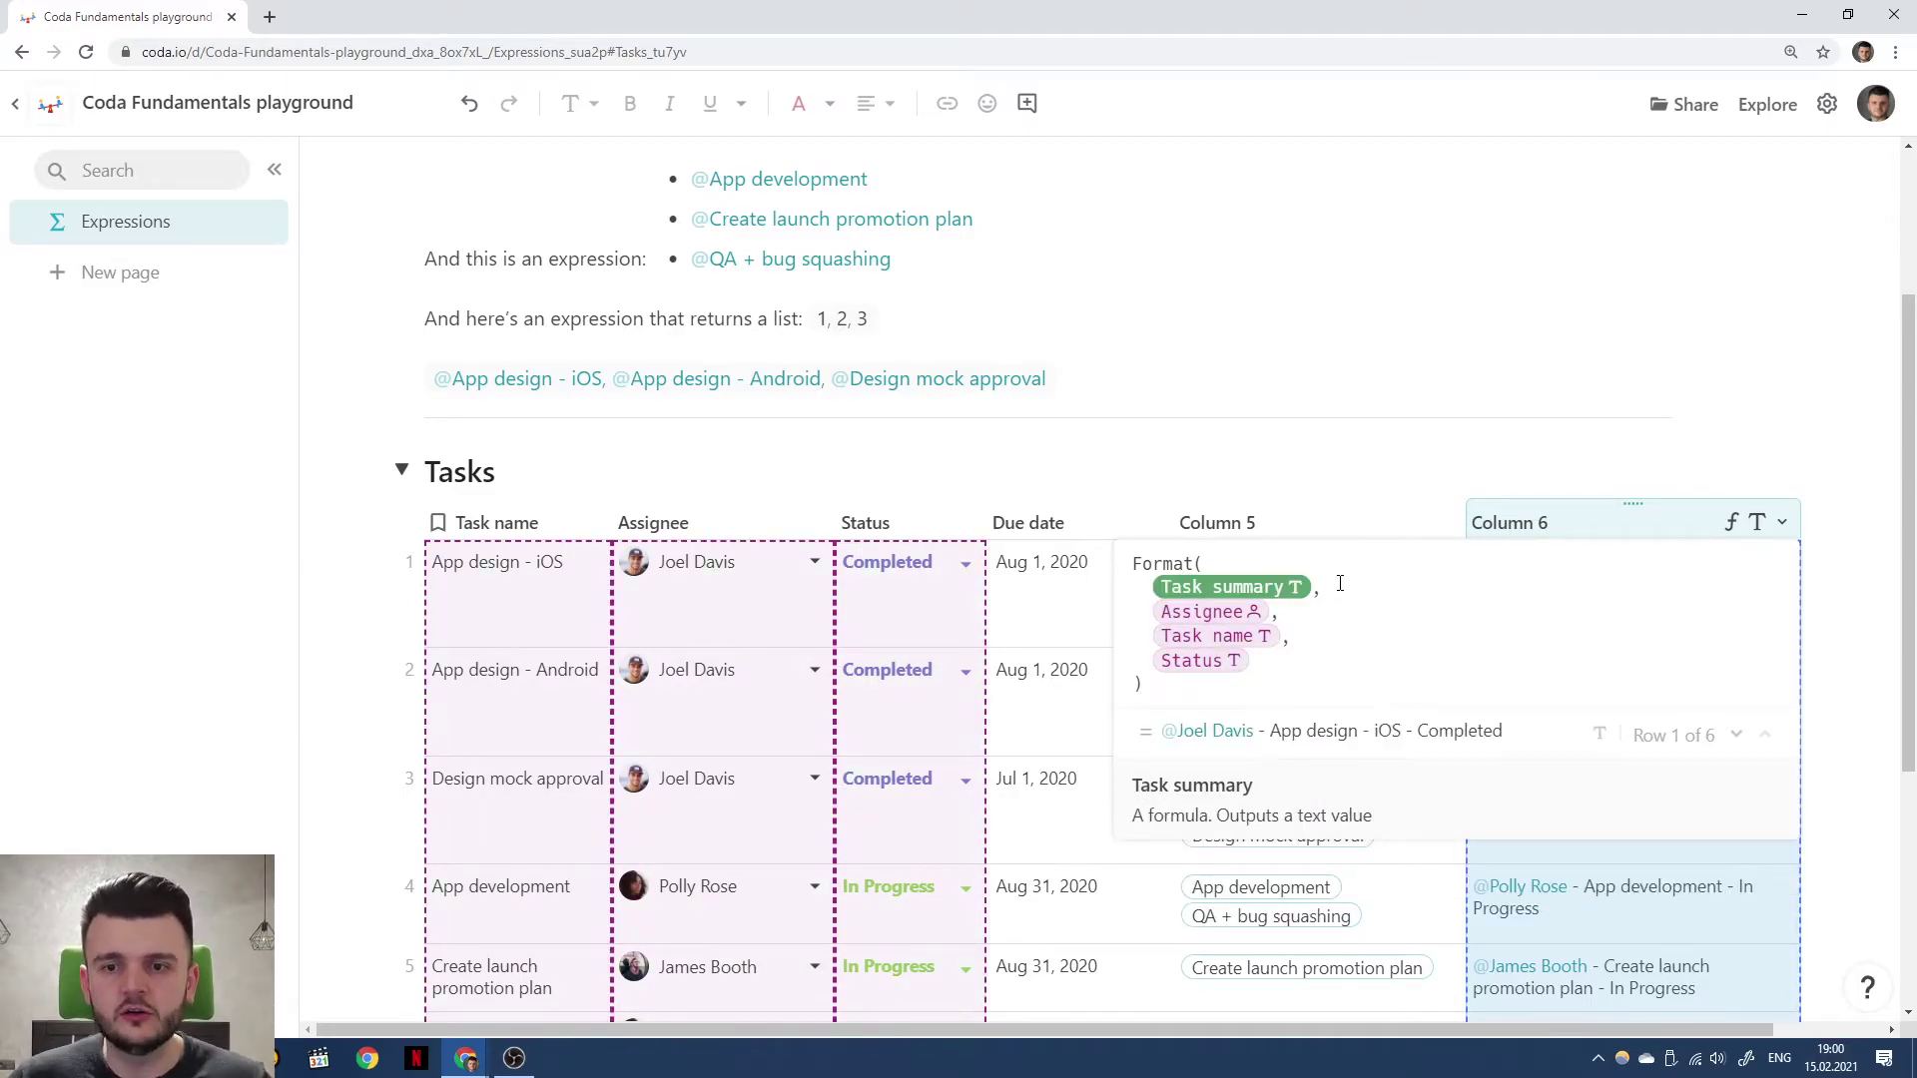
pyautogui.click(1330, 689)
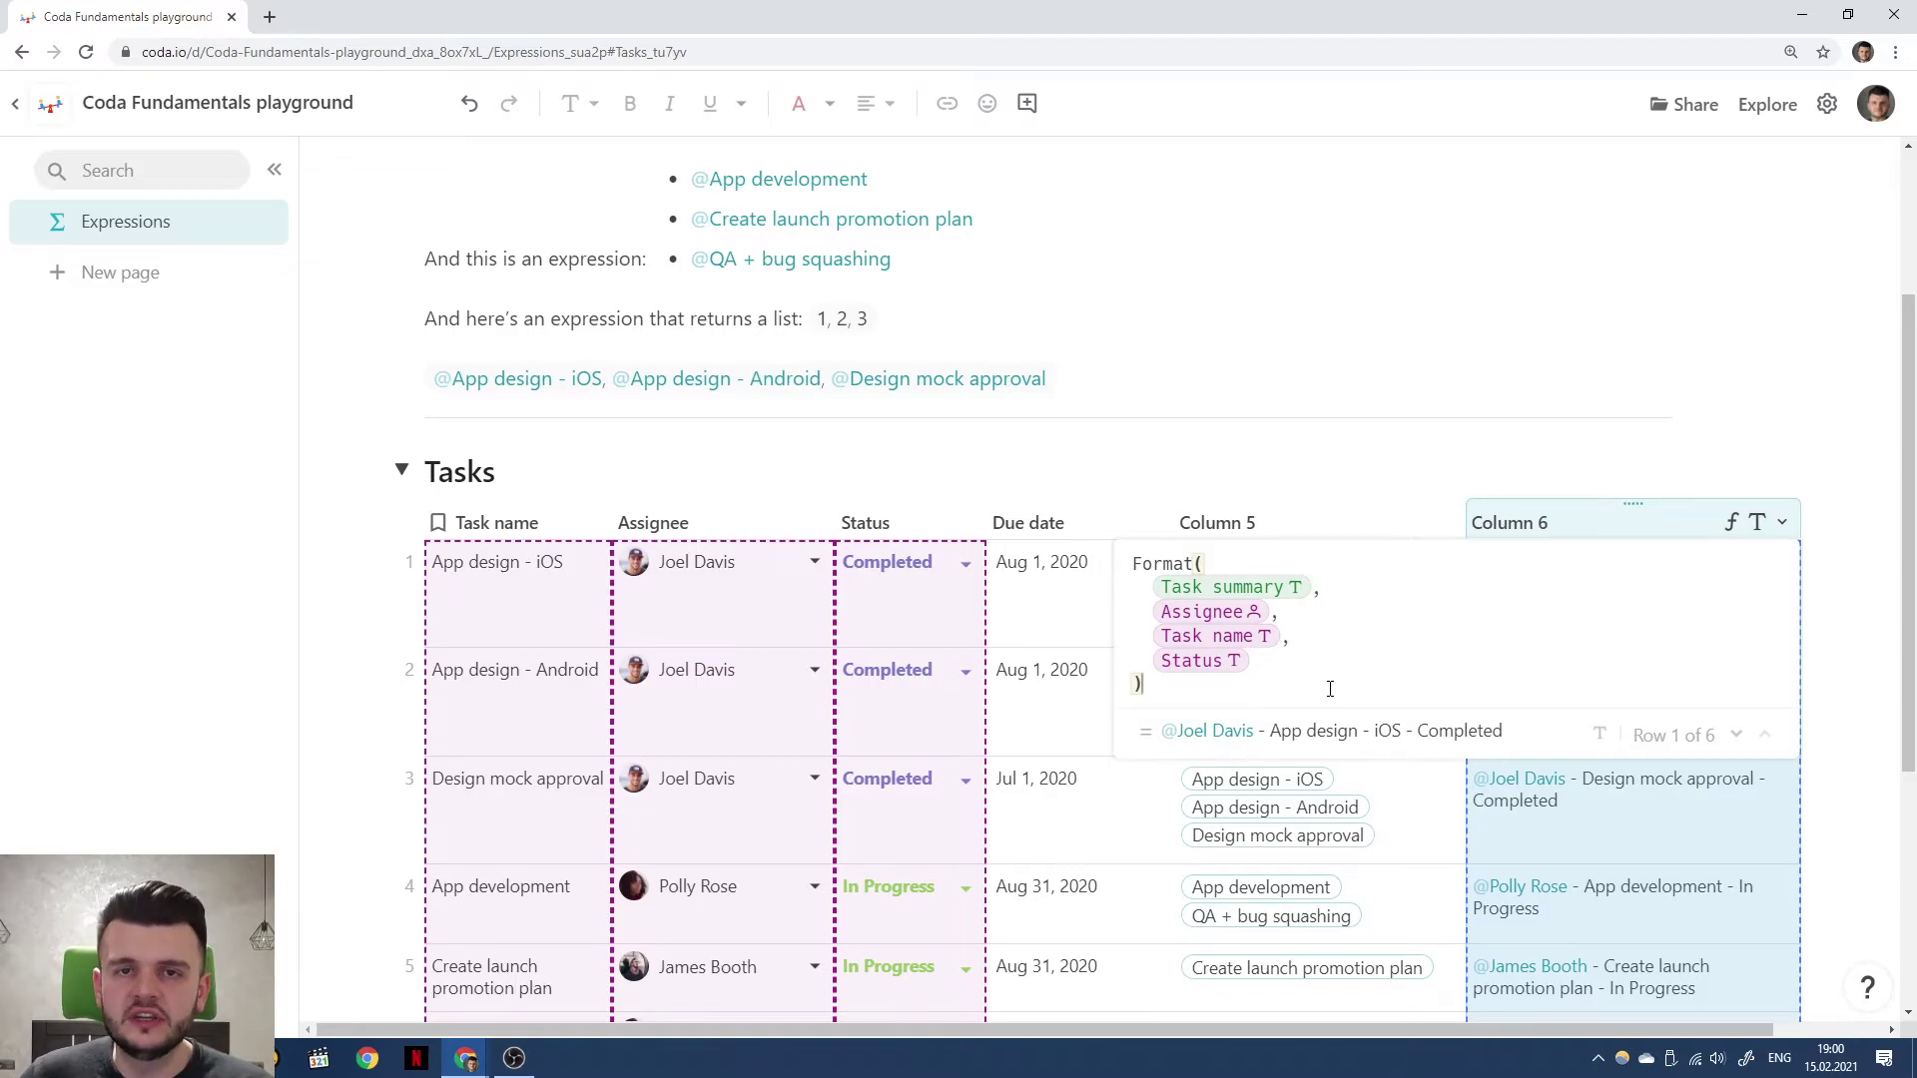
pyautogui.press('Return')
pyautogui.scroll(-4, 1391, 719)
pyautogui.click(707, 795)
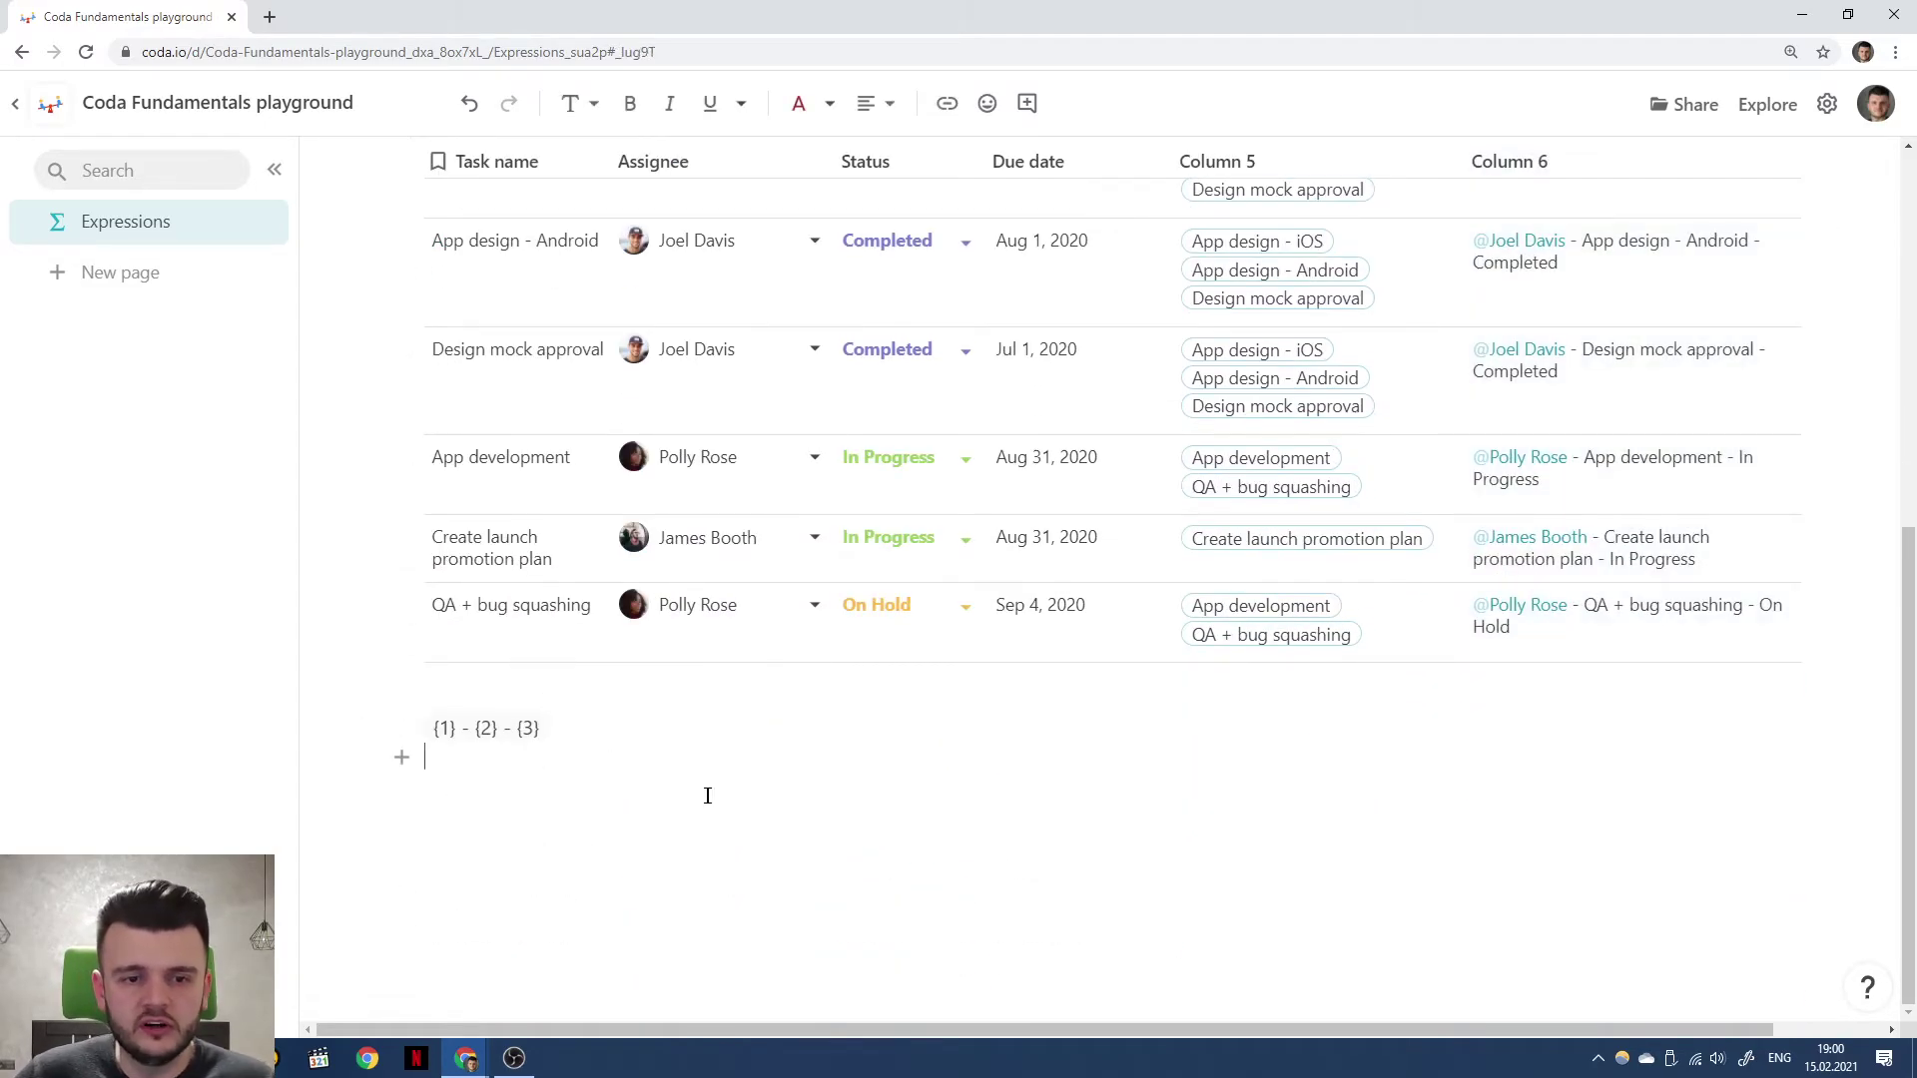
pyautogui.write('=Tasks')
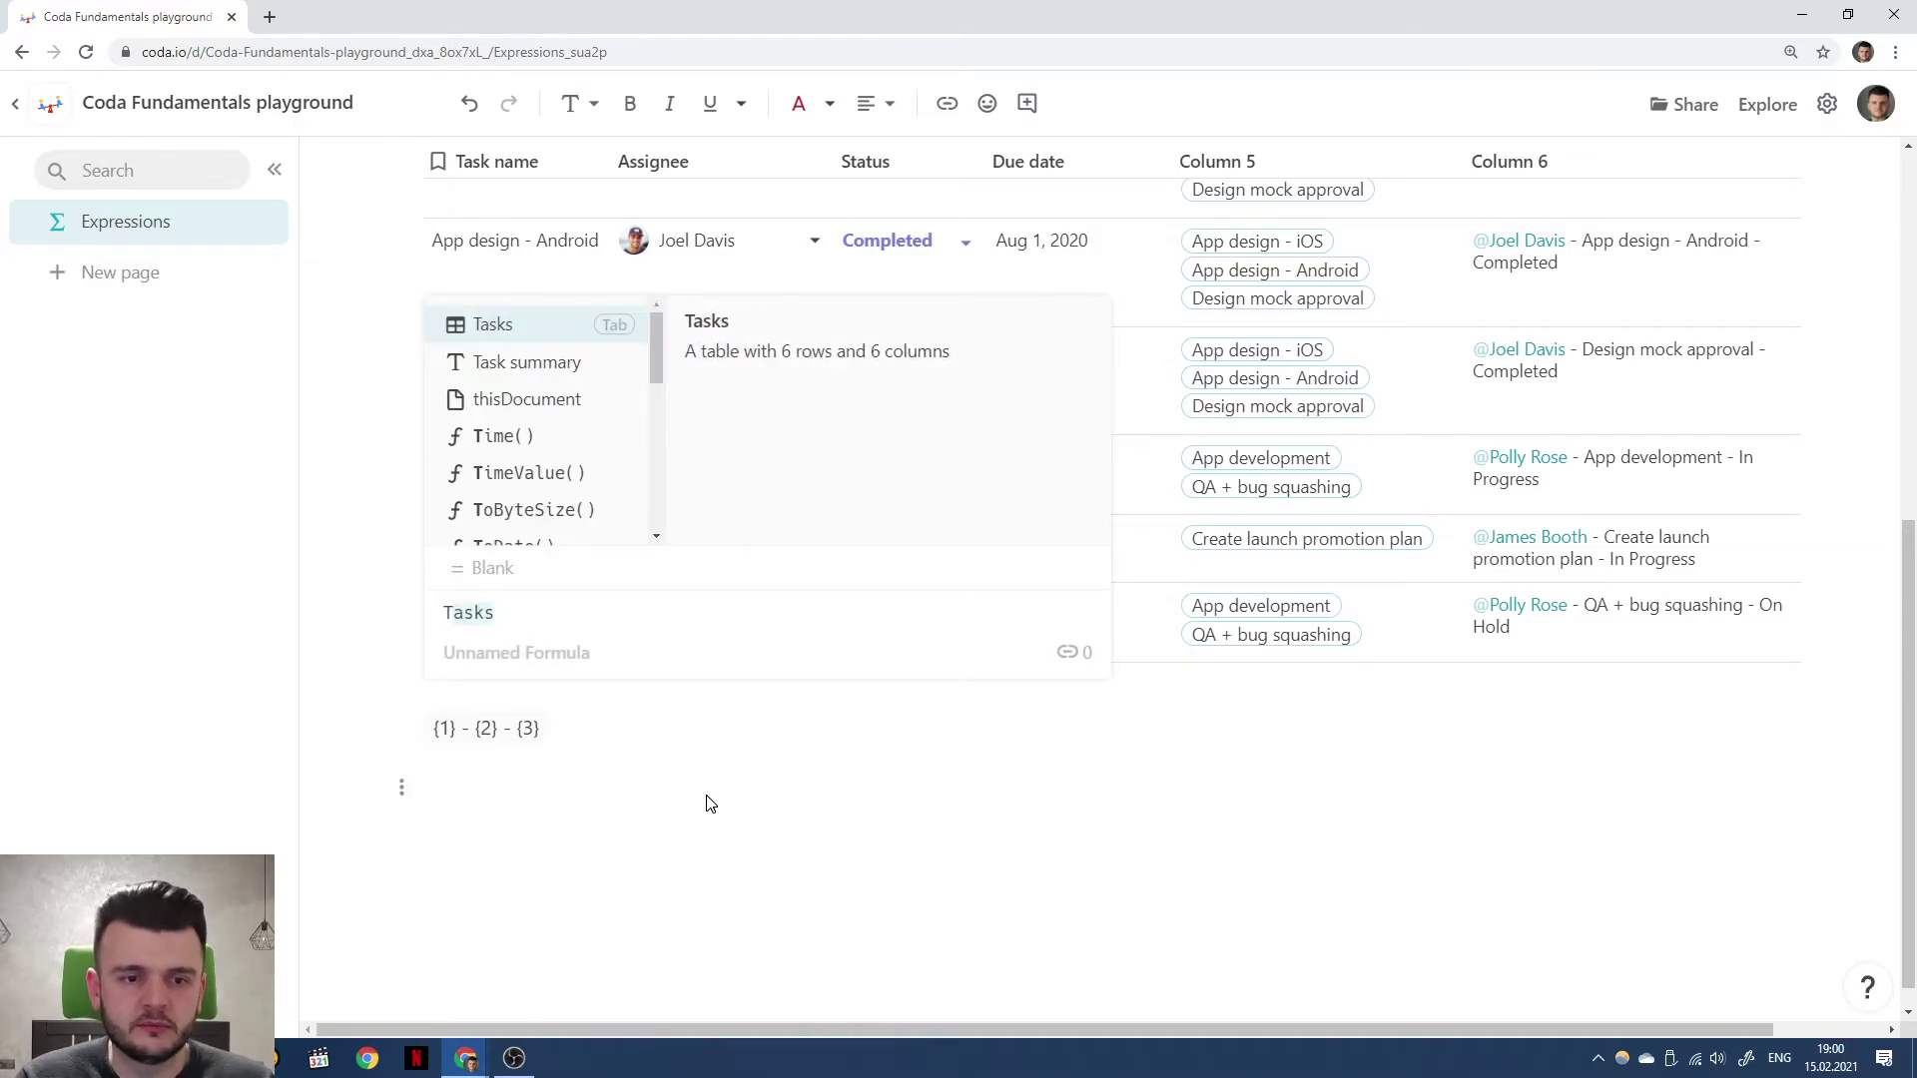
pyautogui.press('BackSpace')
pyautogui.press('BackSpace')
pyautogui.press('BackSpace')
pyautogui.press('BackSpace')
pyautogui.press('BackSpace')
pyautogui.press('BackSpace')
# Insert a new blank table below the canvas formula and title it Templates.
pyautogui.write('/ta')
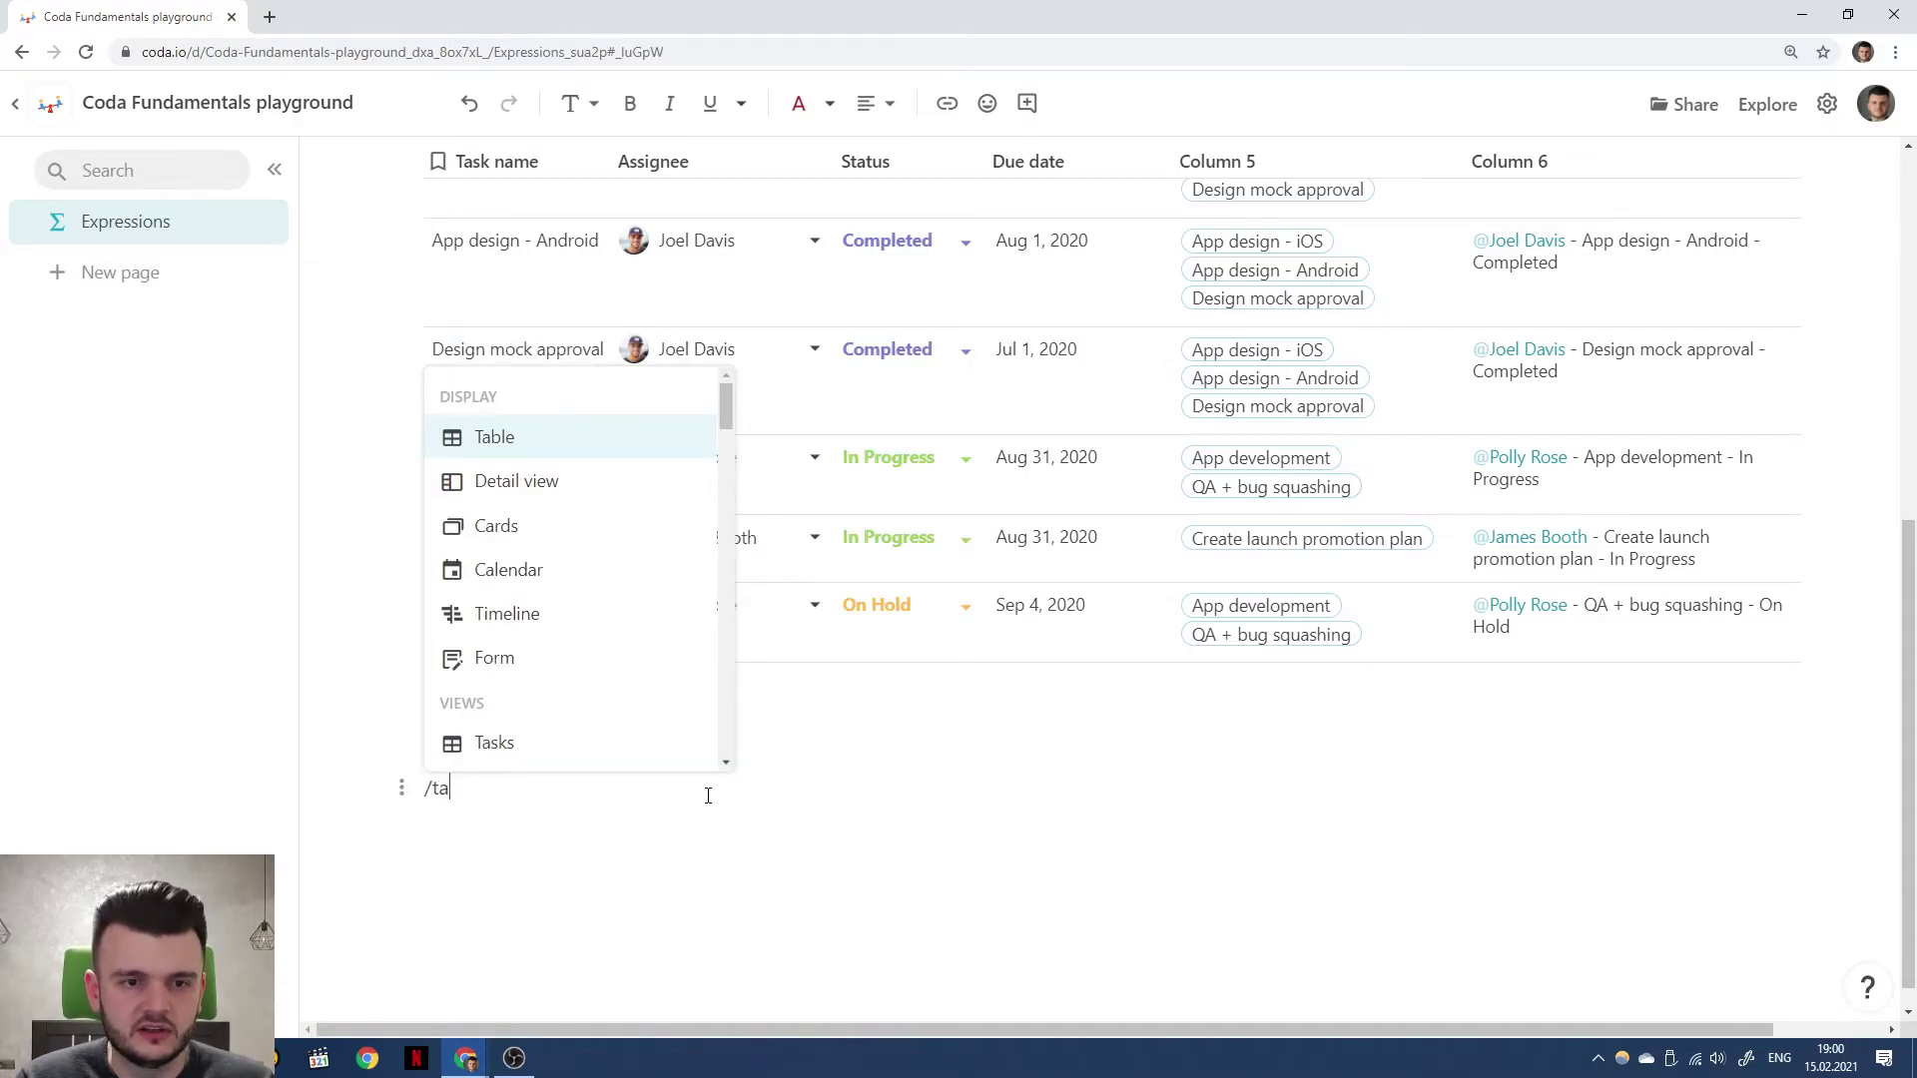
pyautogui.press('Return')
pyautogui.press('Return')
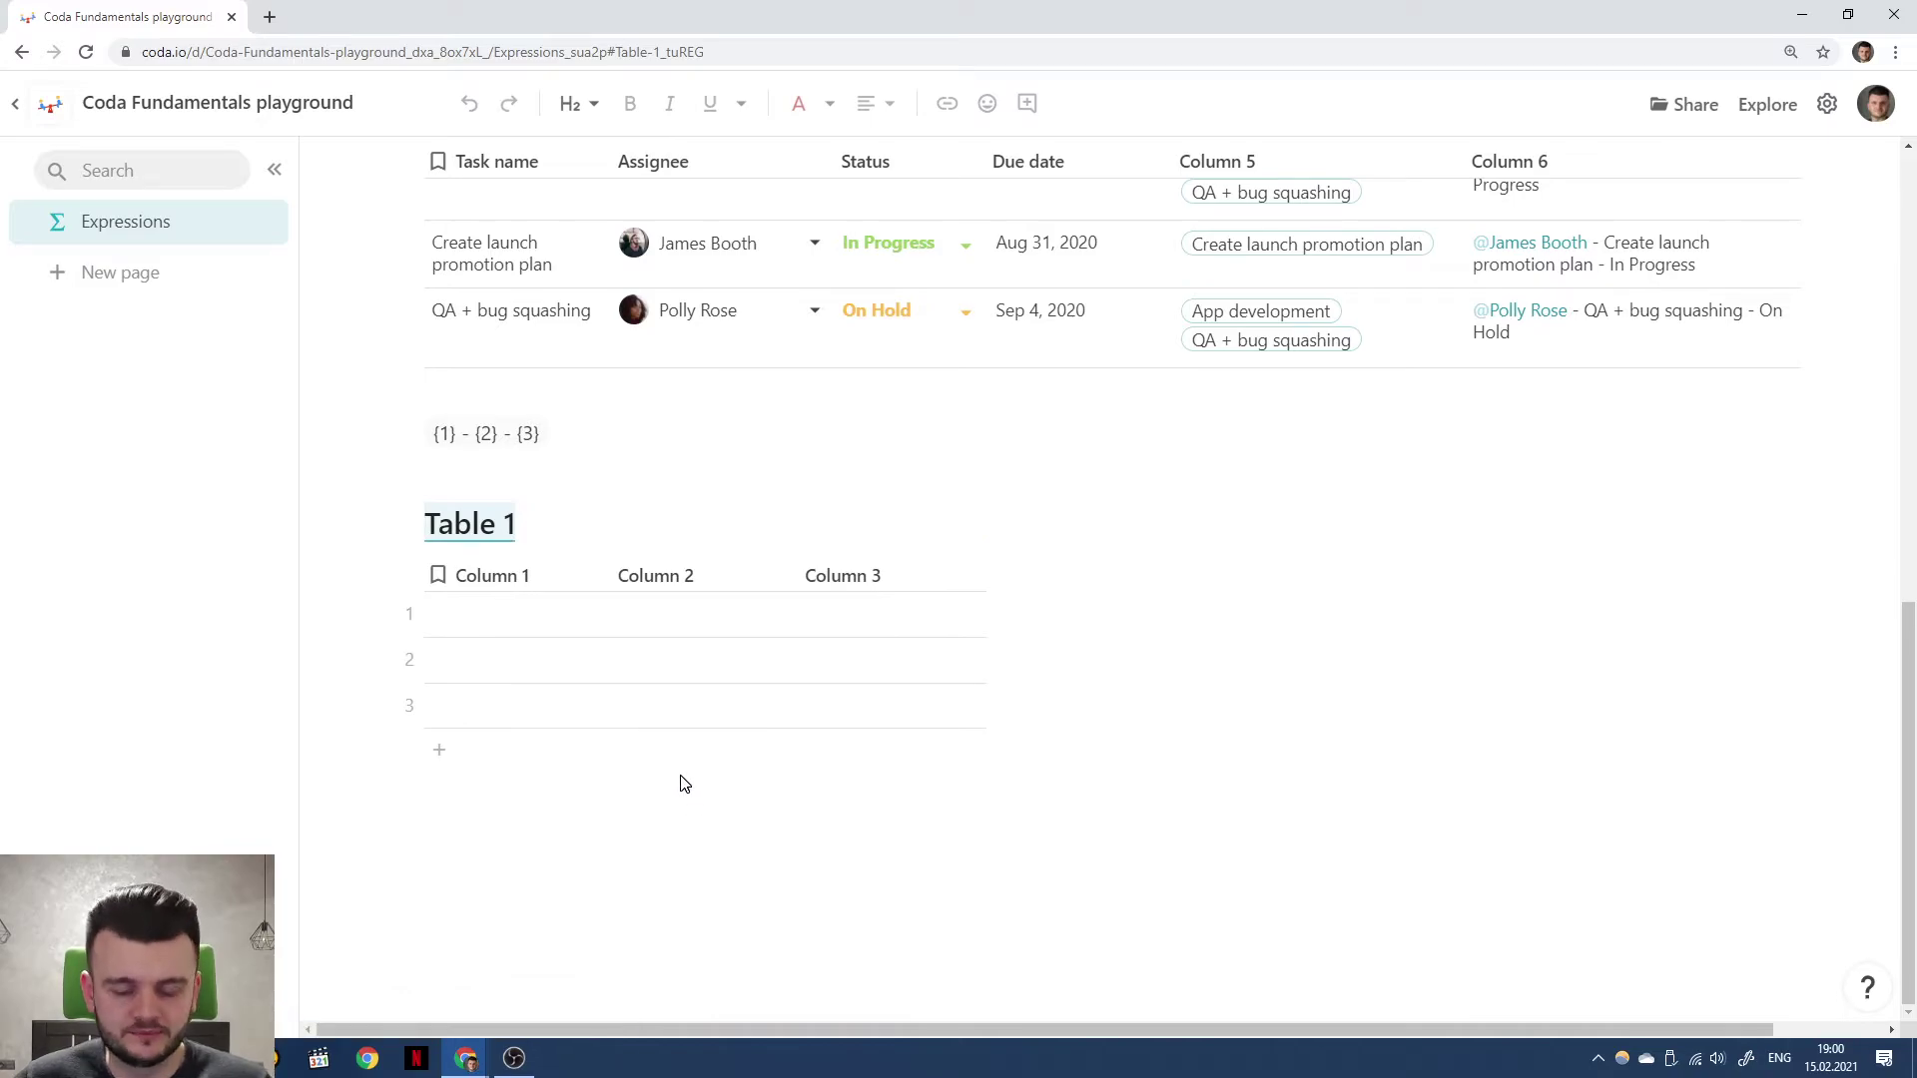
pyautogui.write('Template')
pyautogui.press('BackSpace')
pyautogui.press('BackSpace')
pyautogui.press('BackSpace')
pyautogui.write('lates')
pyautogui.press('Return')
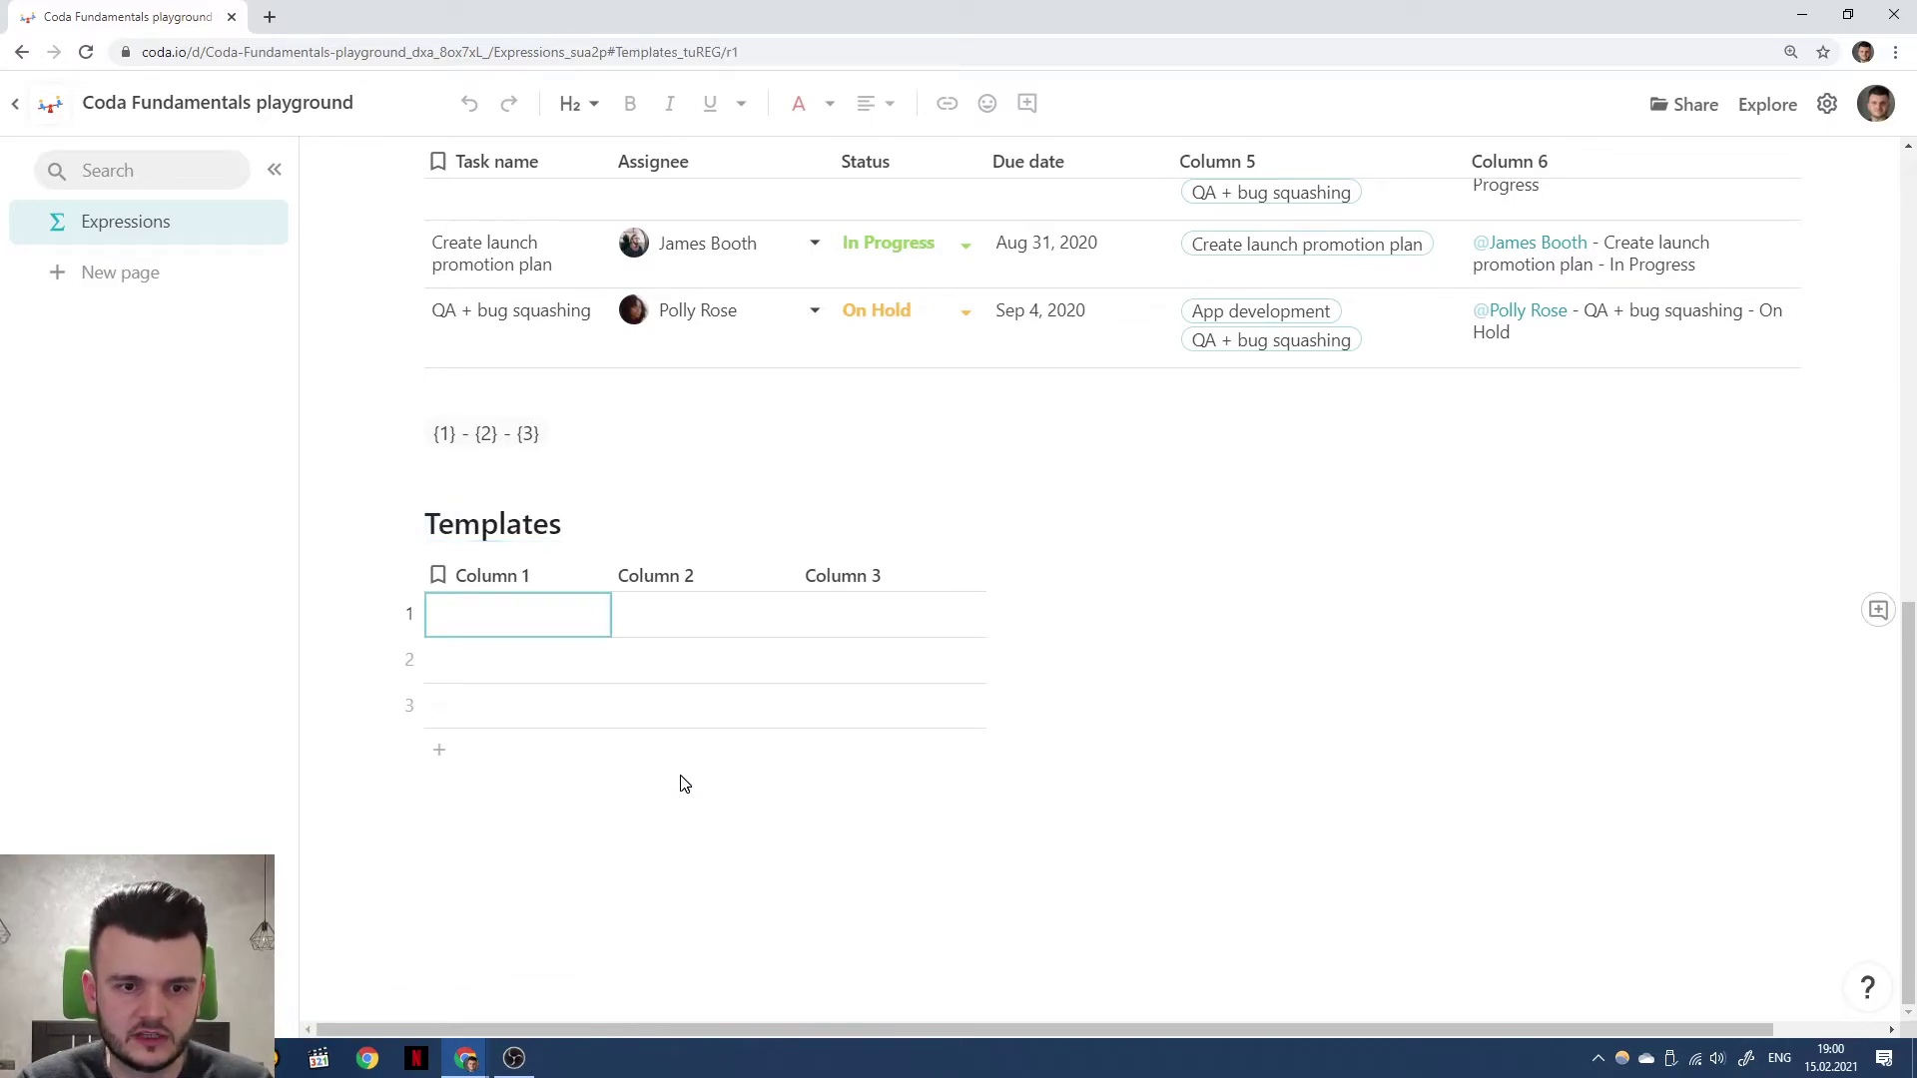
# Rename the first two columns of the Templates table to Name and Value.
pyautogui.click(500, 575)
pyautogui.write('Name')
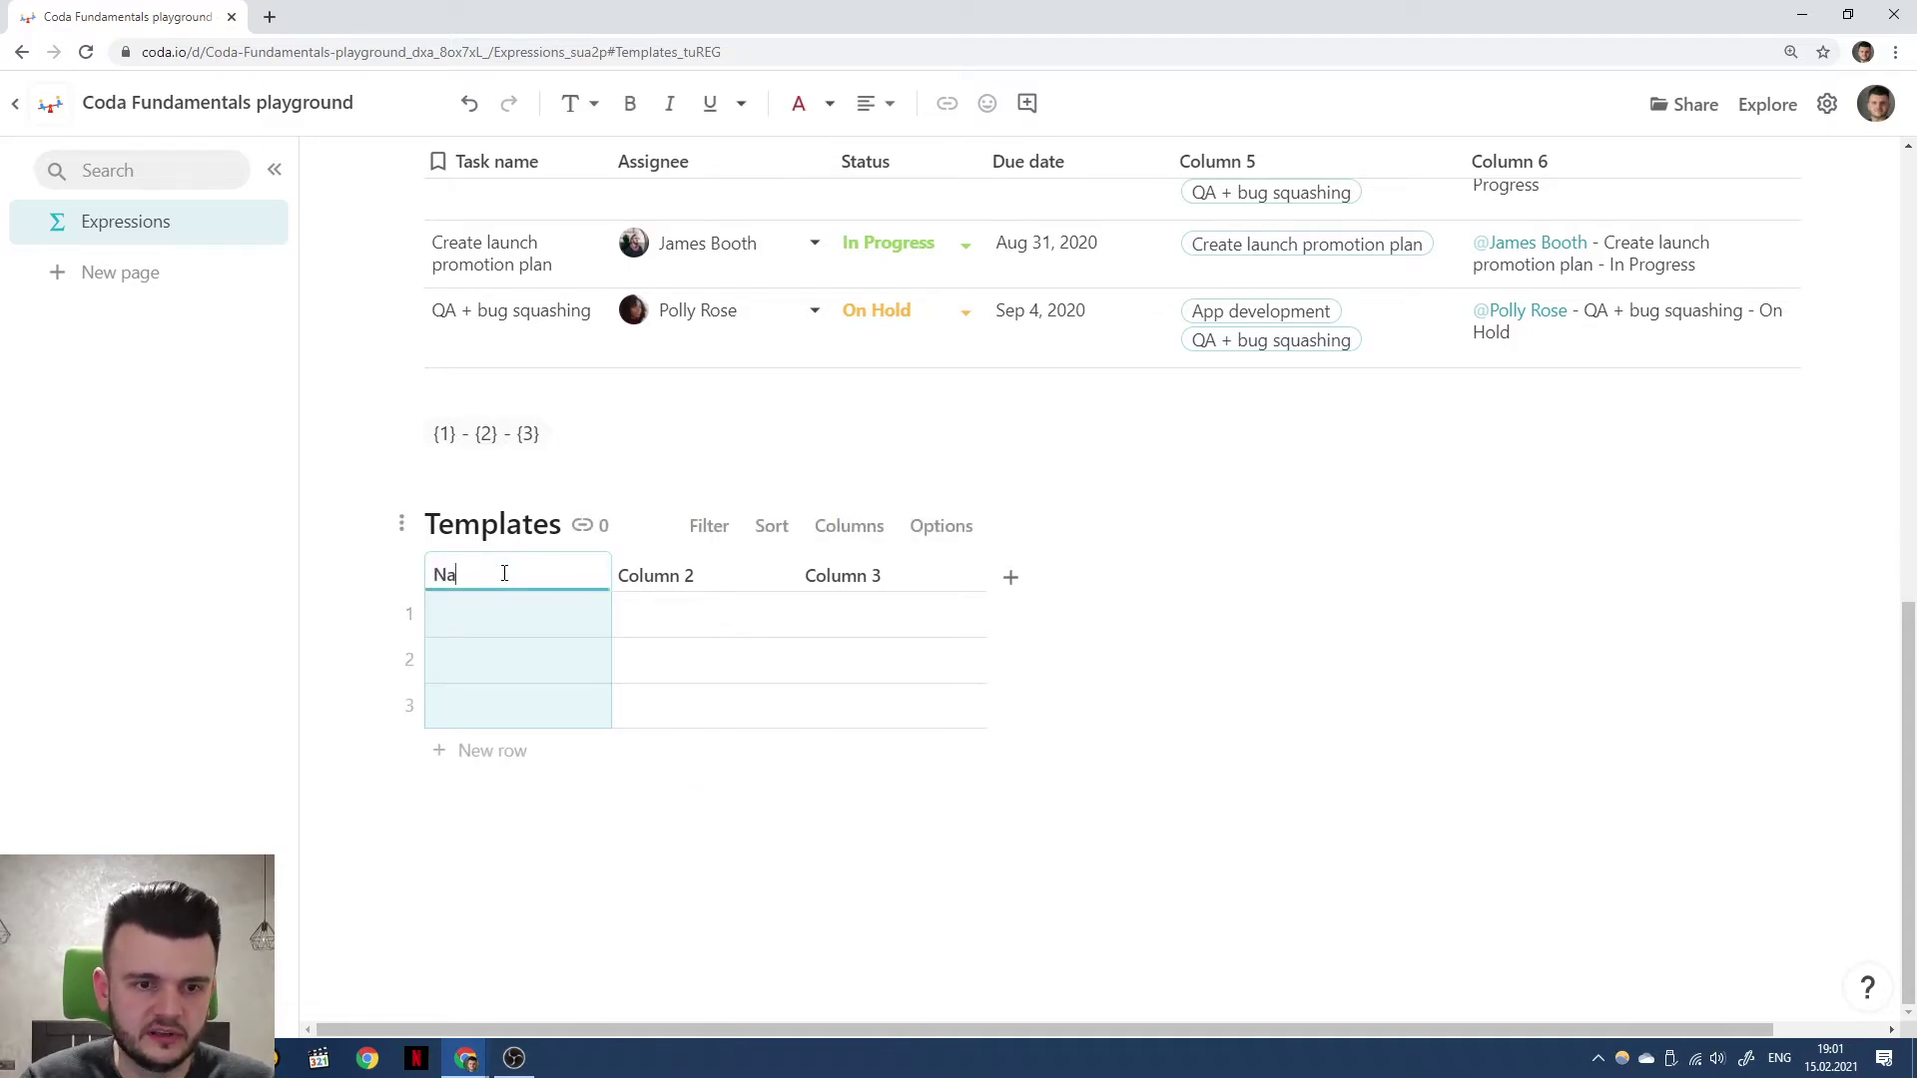
pyautogui.press('Tab')
pyautogui.write('Value')
pyautogui.press('Return')
pyautogui.press('Left')
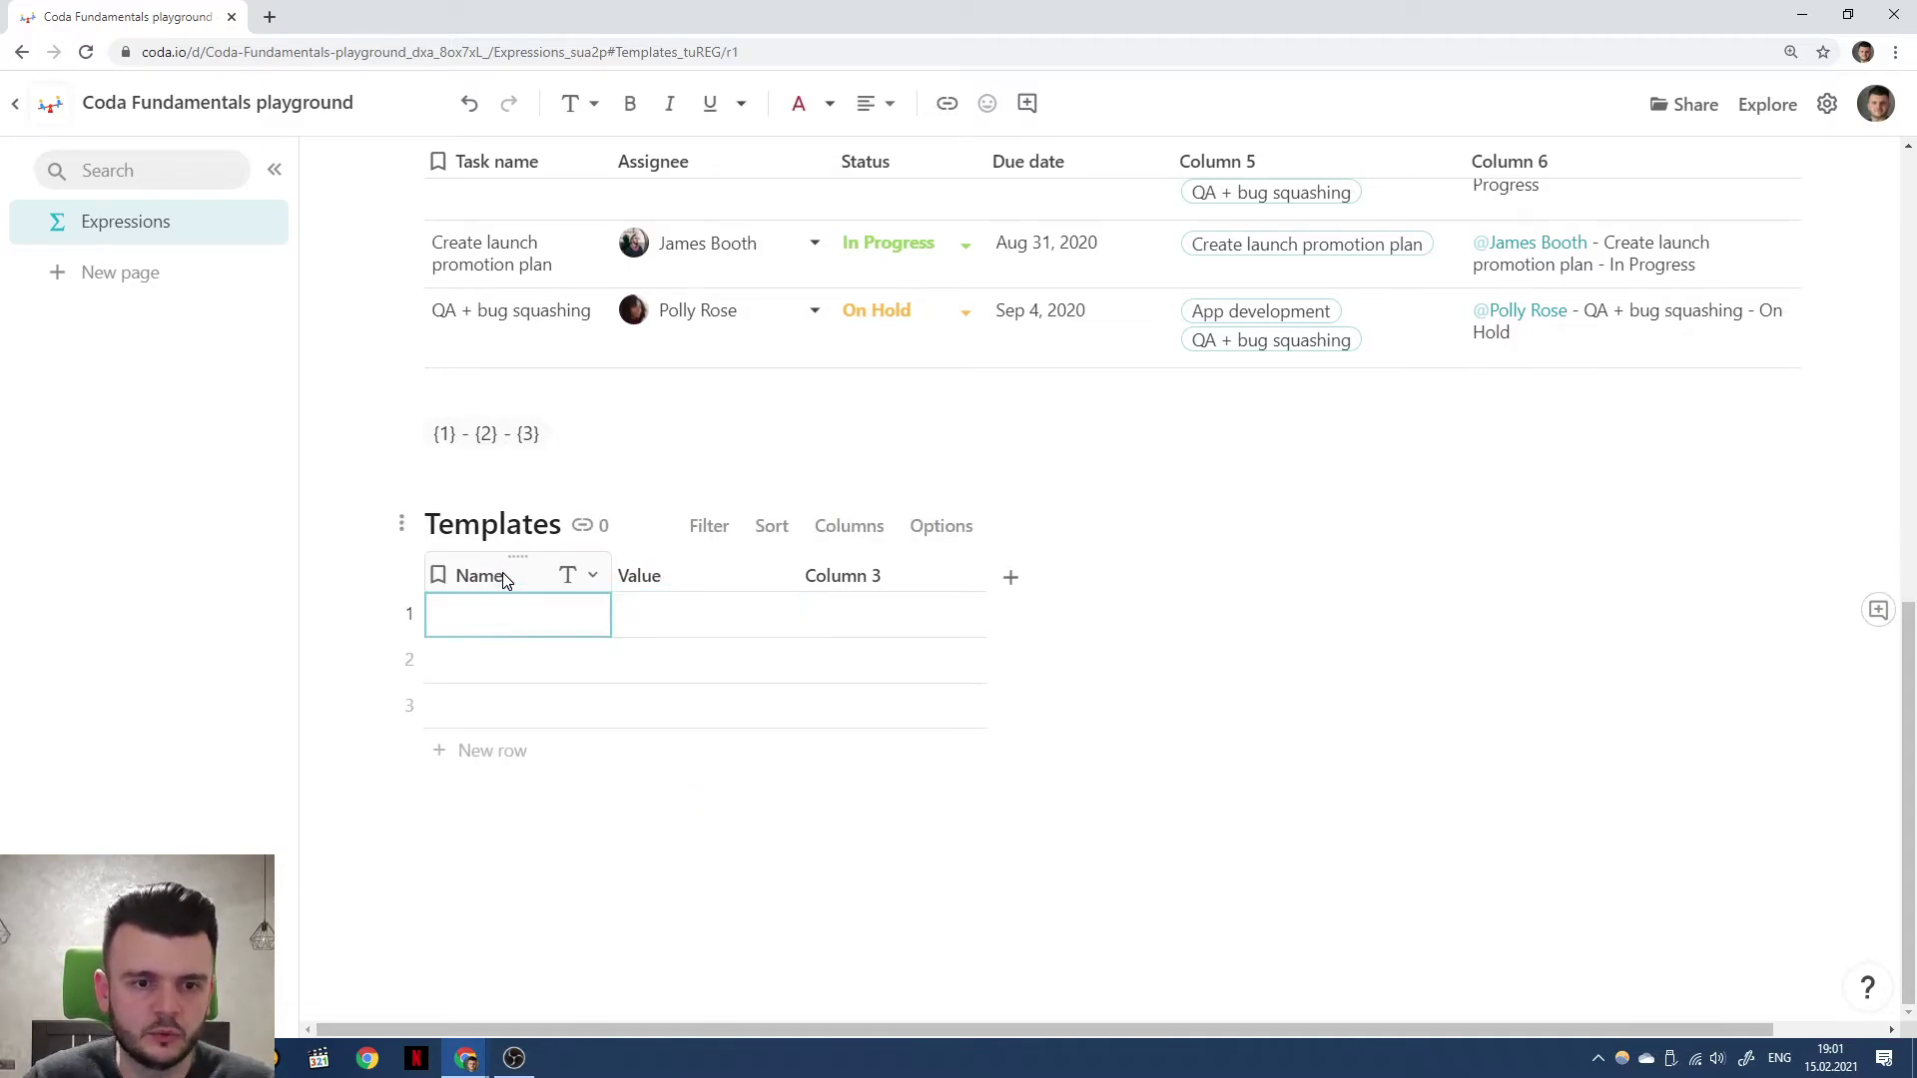
# Fill the first Templates row with the name Task summary and the value {1} - {2} - {3}.
pyautogui.write('Task ')
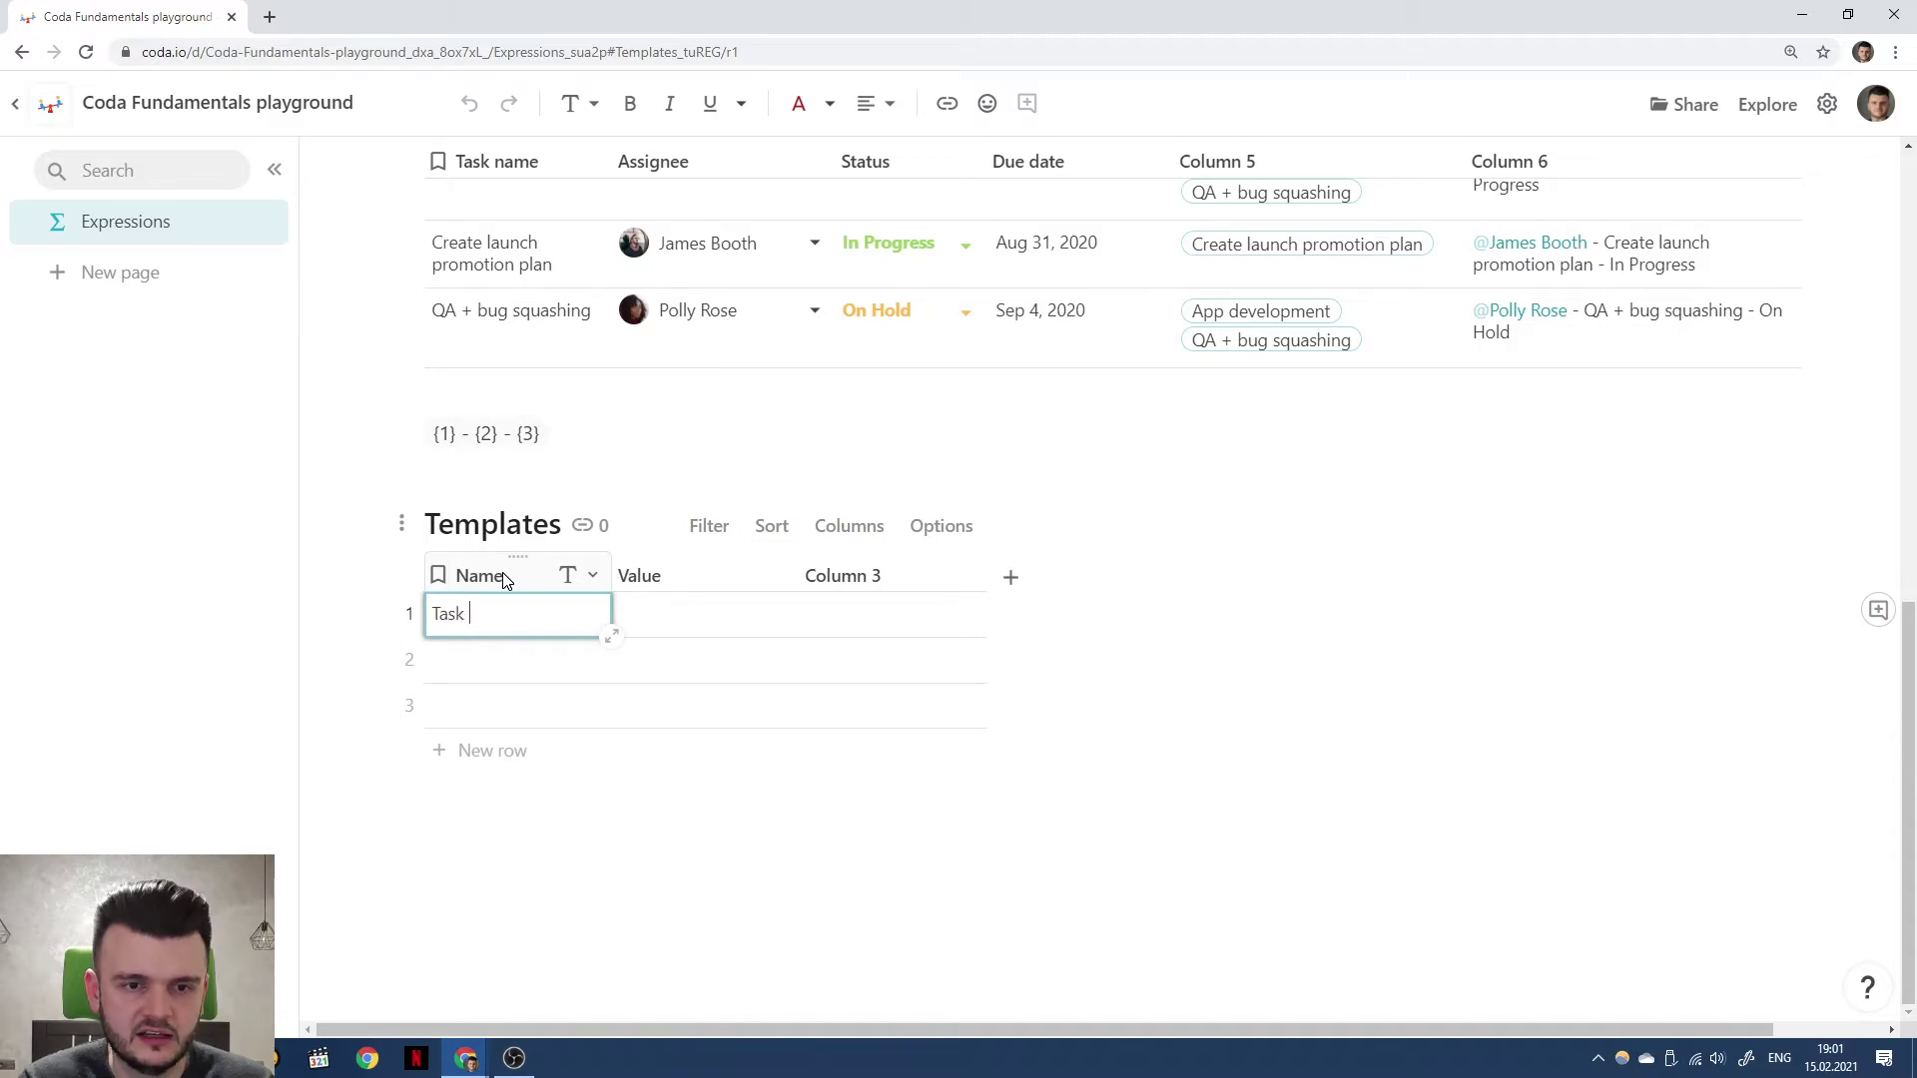
pyautogui.write('summary')
pyautogui.press('Tab')
pyautogui.write('{1} - {2}')
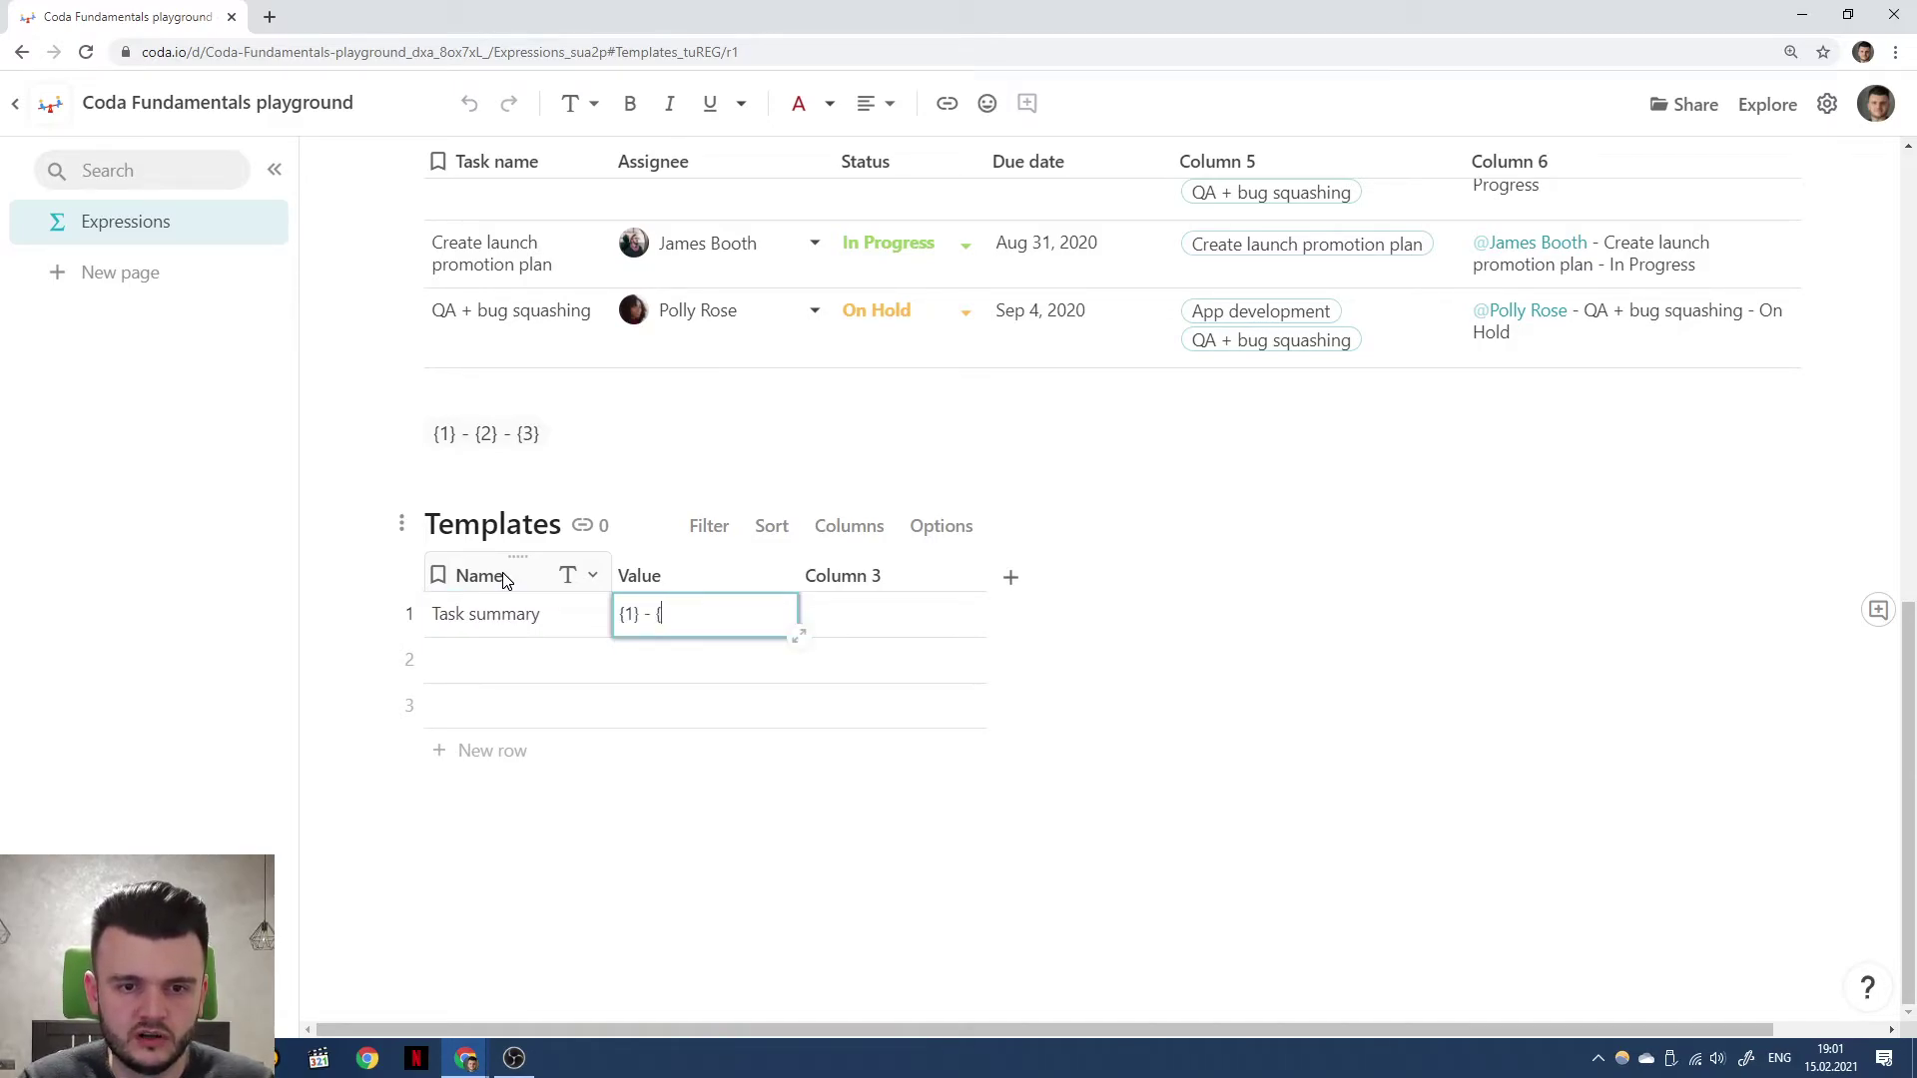
pyautogui.press('BackSpace')
pyautogui.write('- {3}')
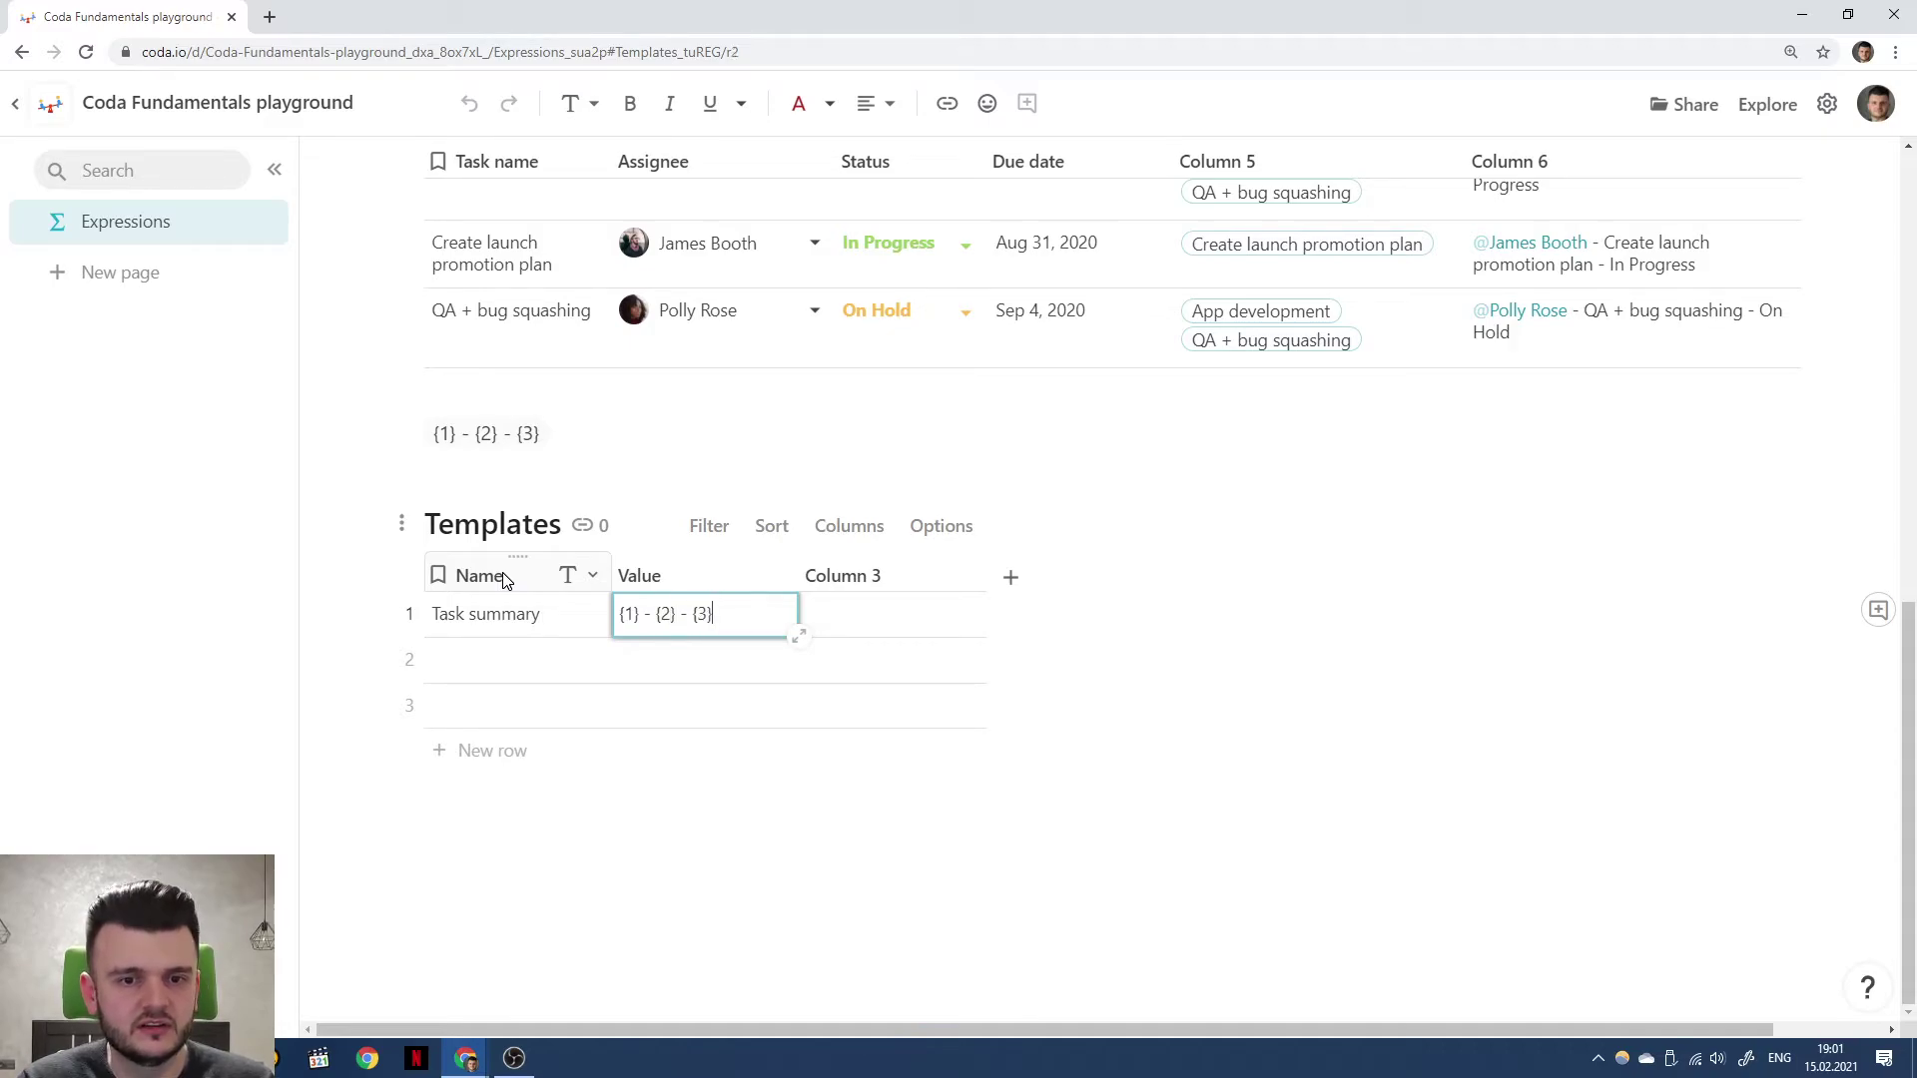
pyautogui.press('Return')
pyautogui.click(654, 614)
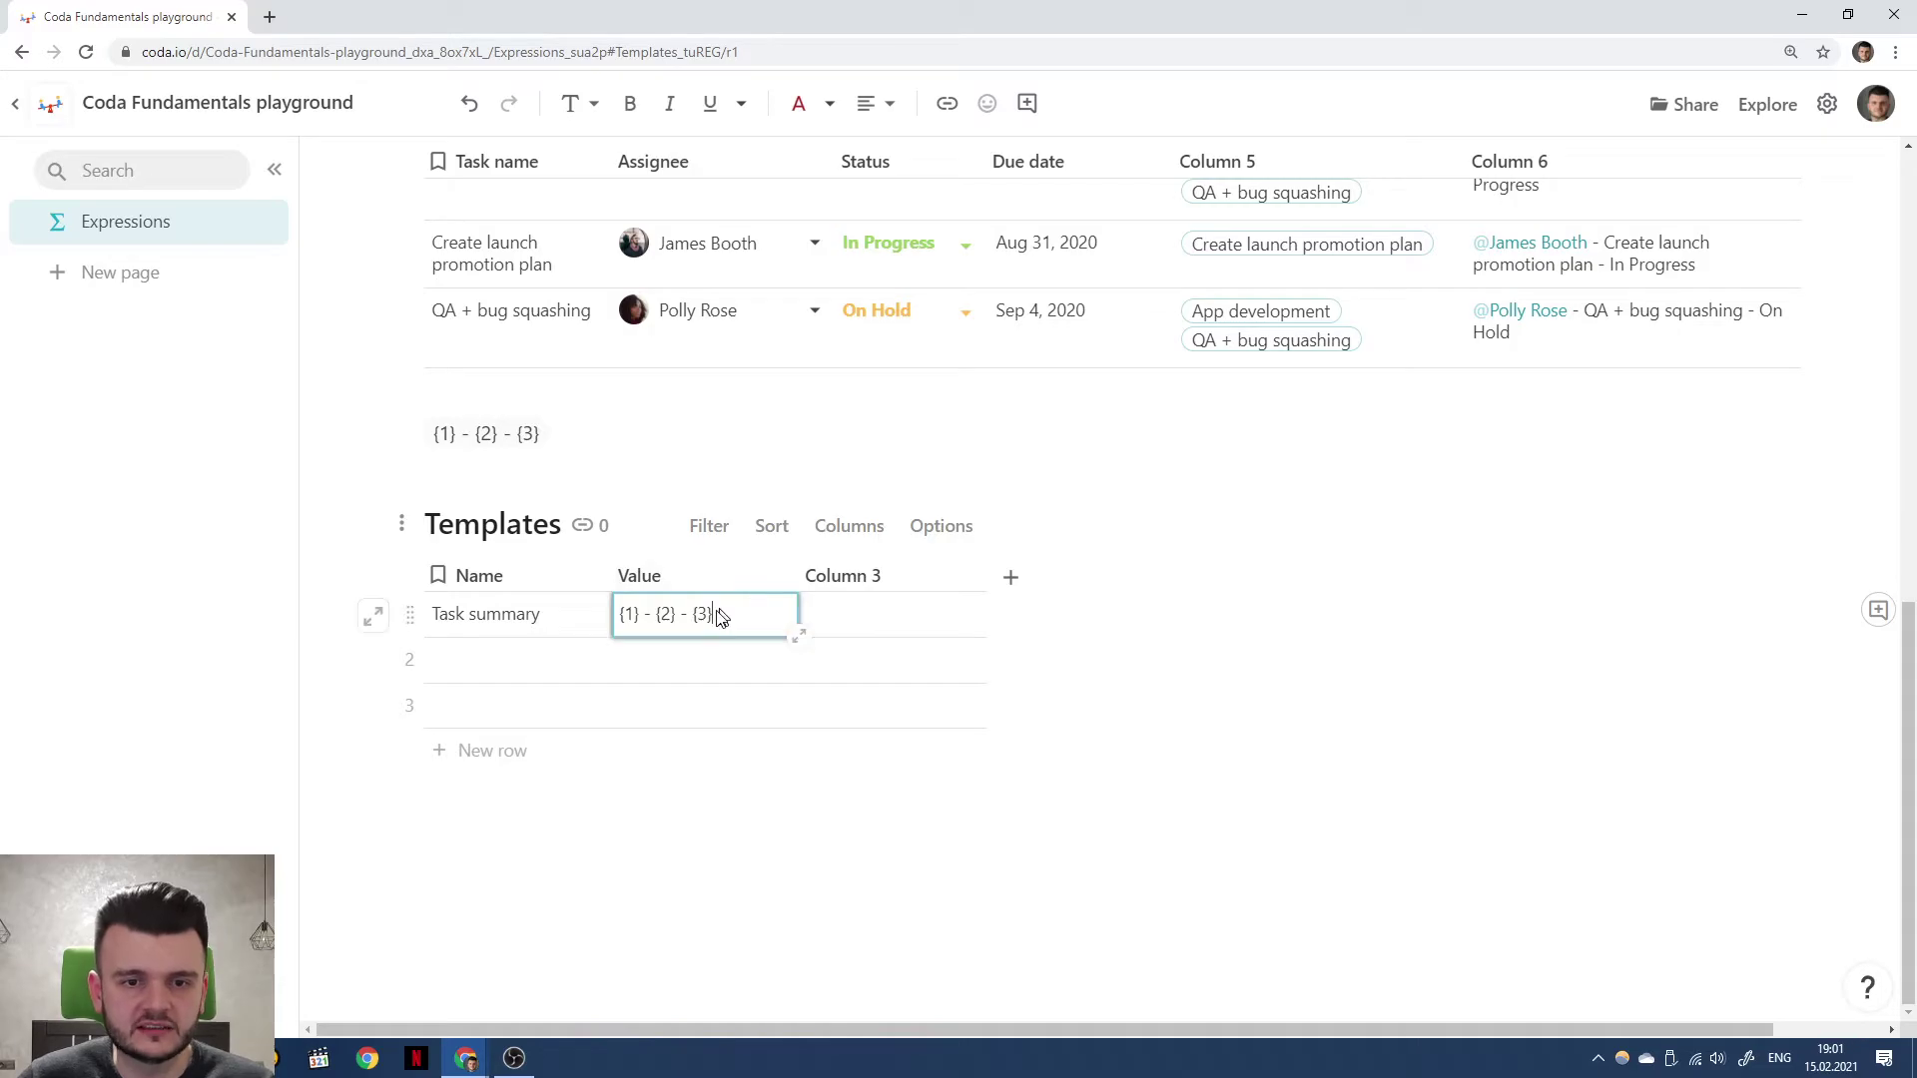
# Replace the template in the Column 6 Format() formula with the Value of the Task summary row from the Templates table.
pyautogui.scroll(7, 919, 629)
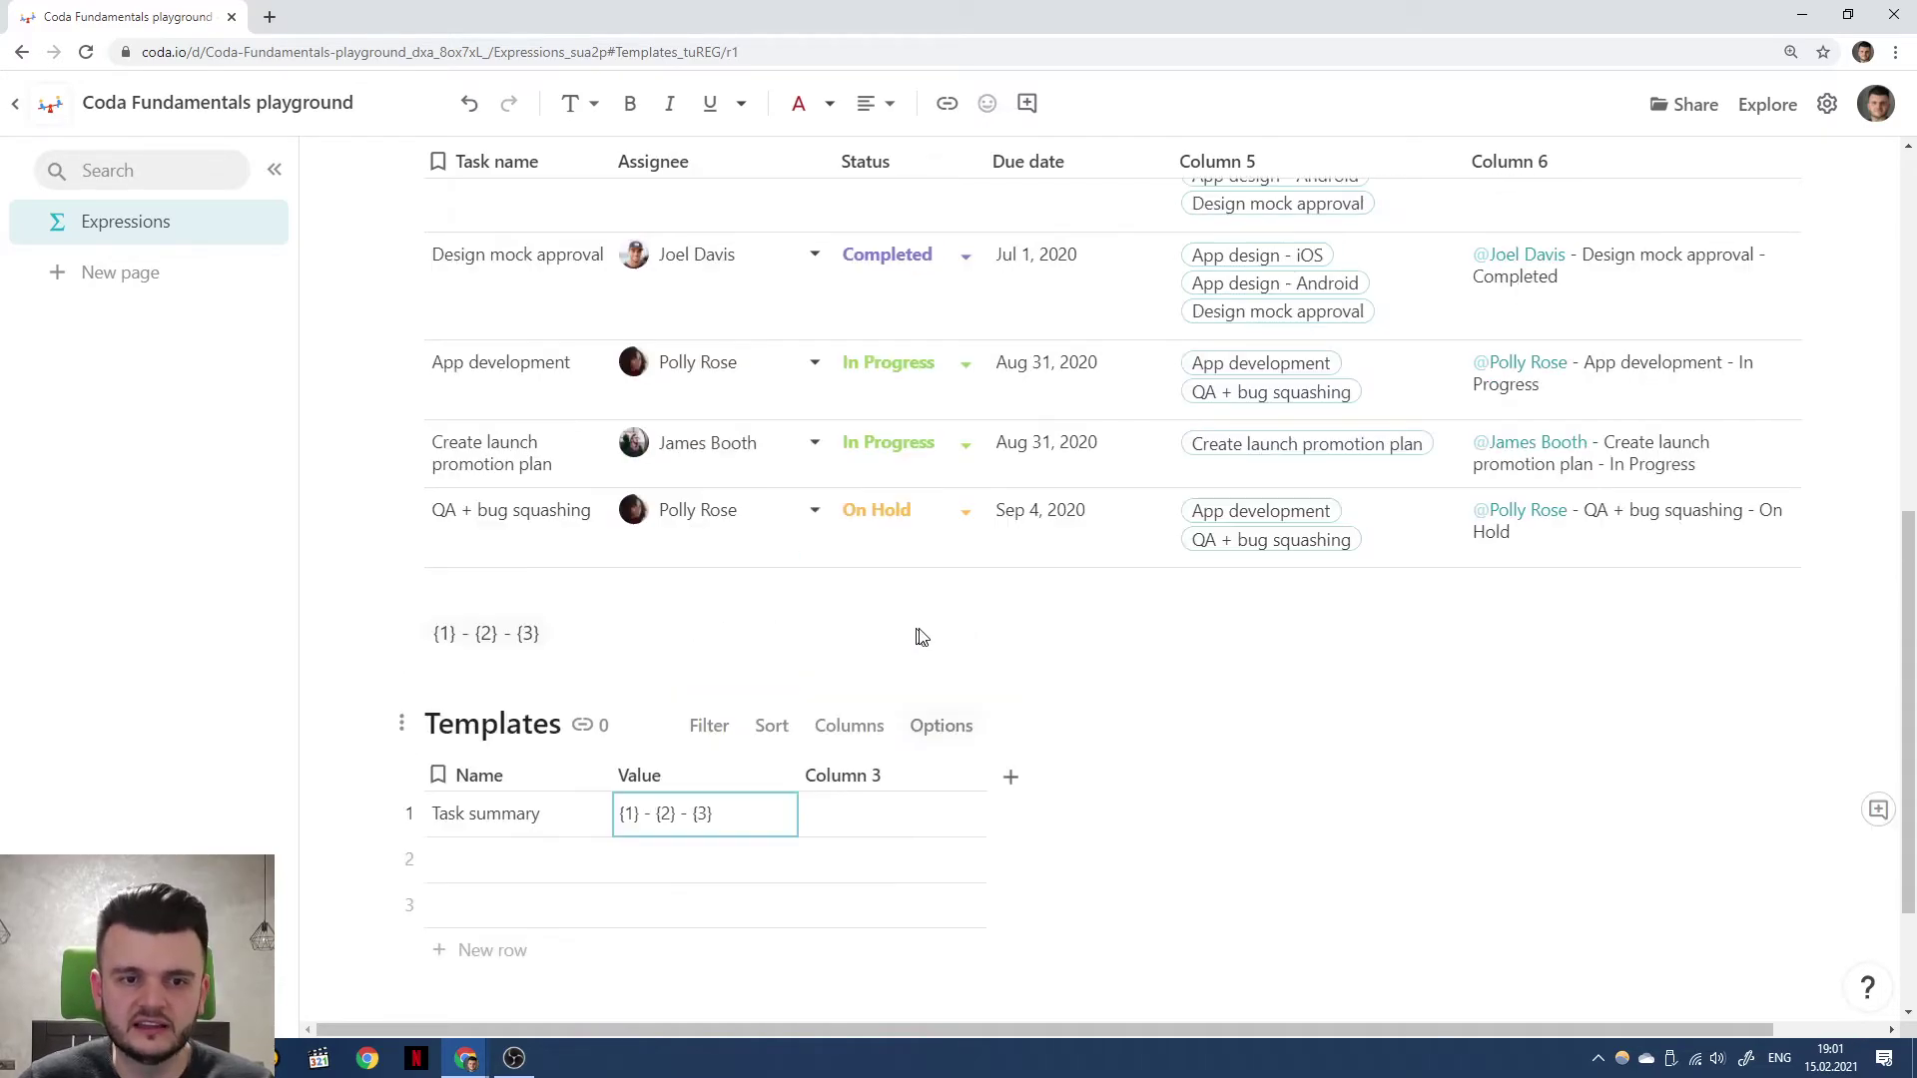
pyautogui.click(1757, 501)
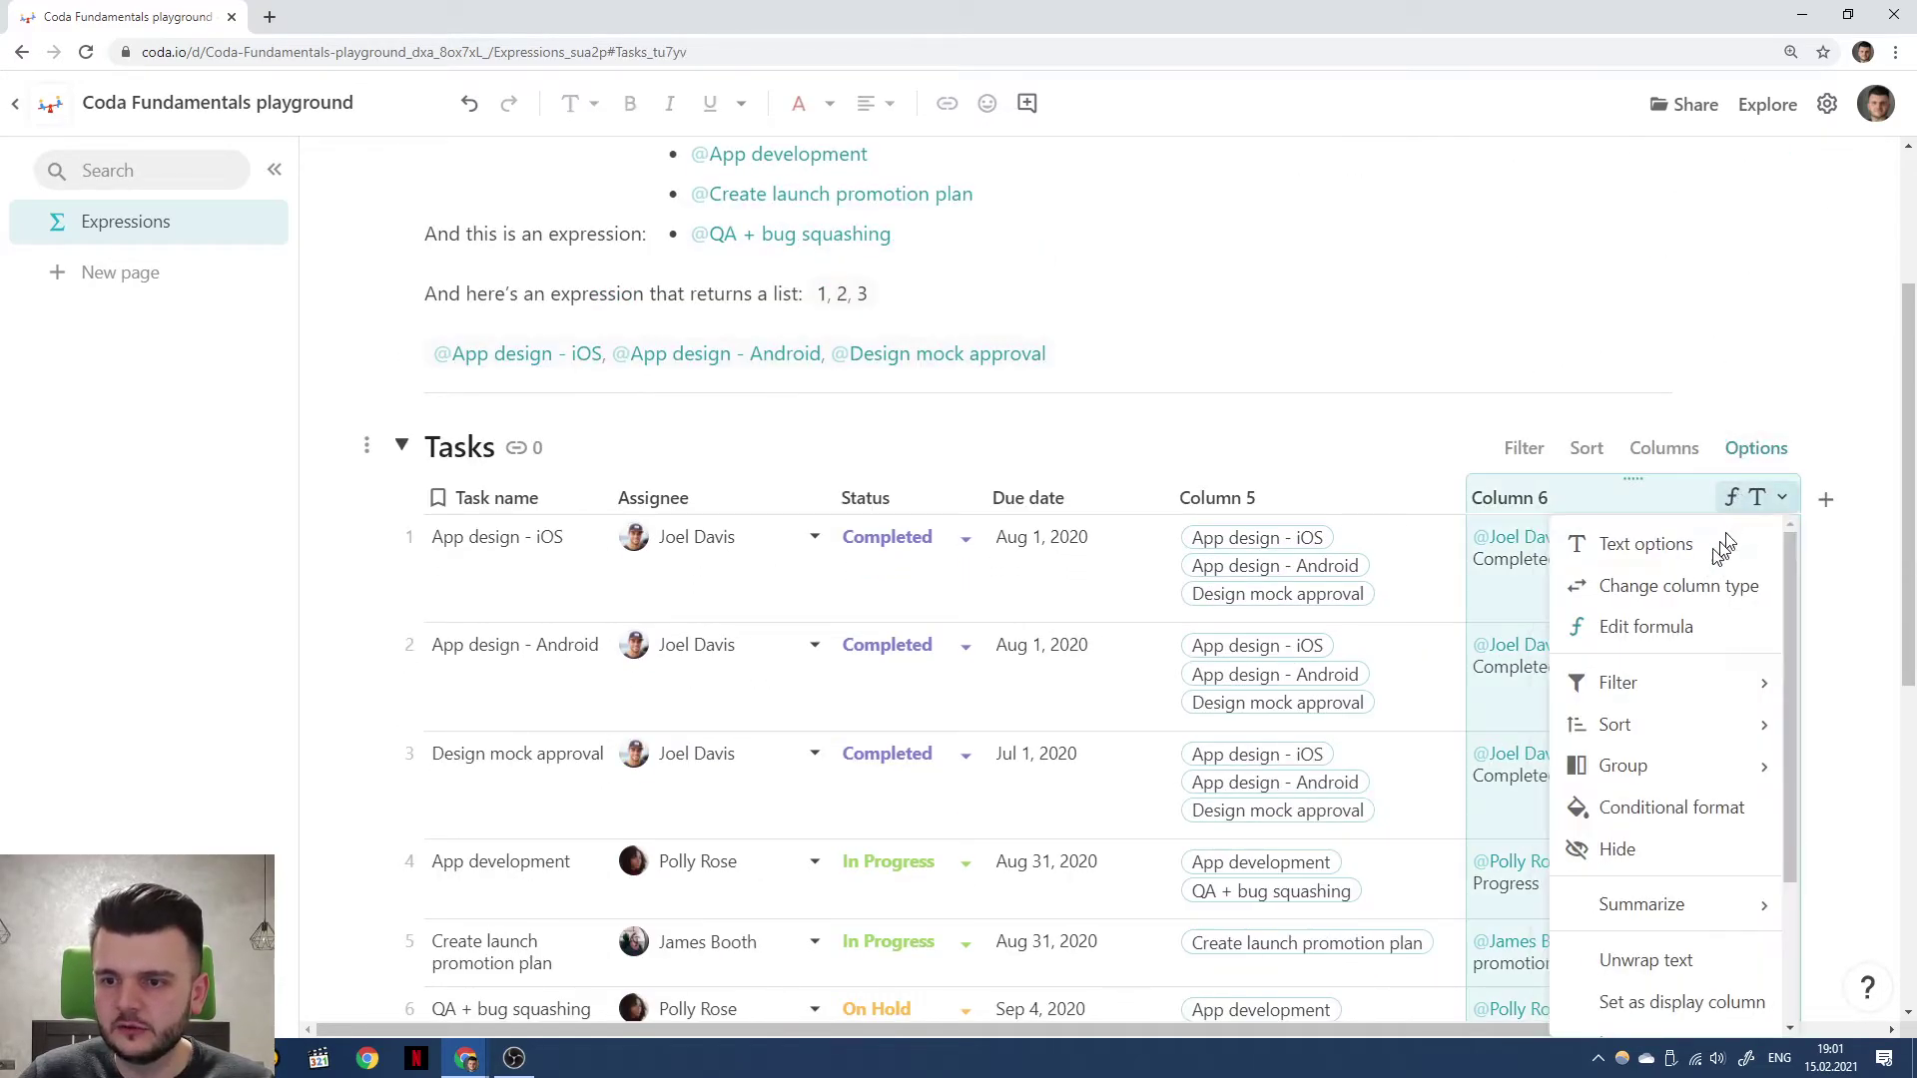
pyautogui.click(1669, 625)
pyautogui.press('BackSpace')
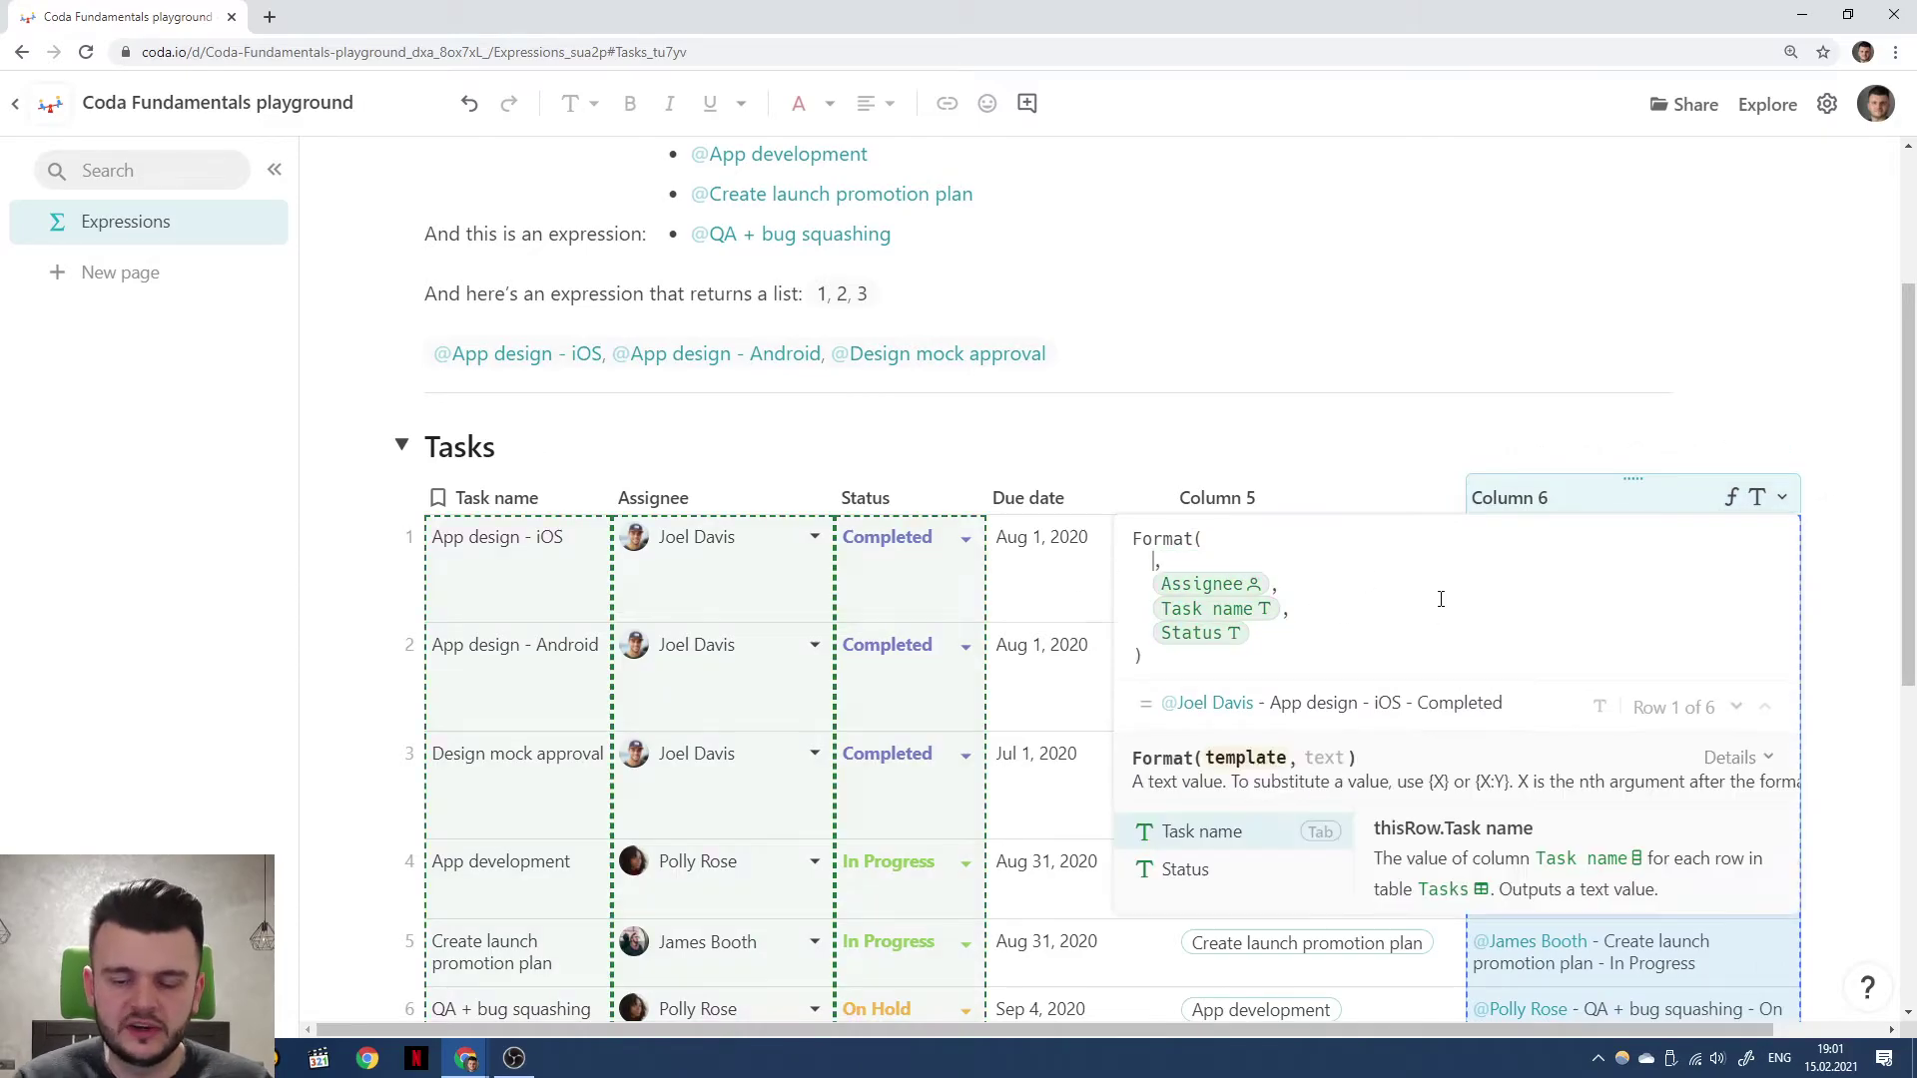
pyautogui.write('@')
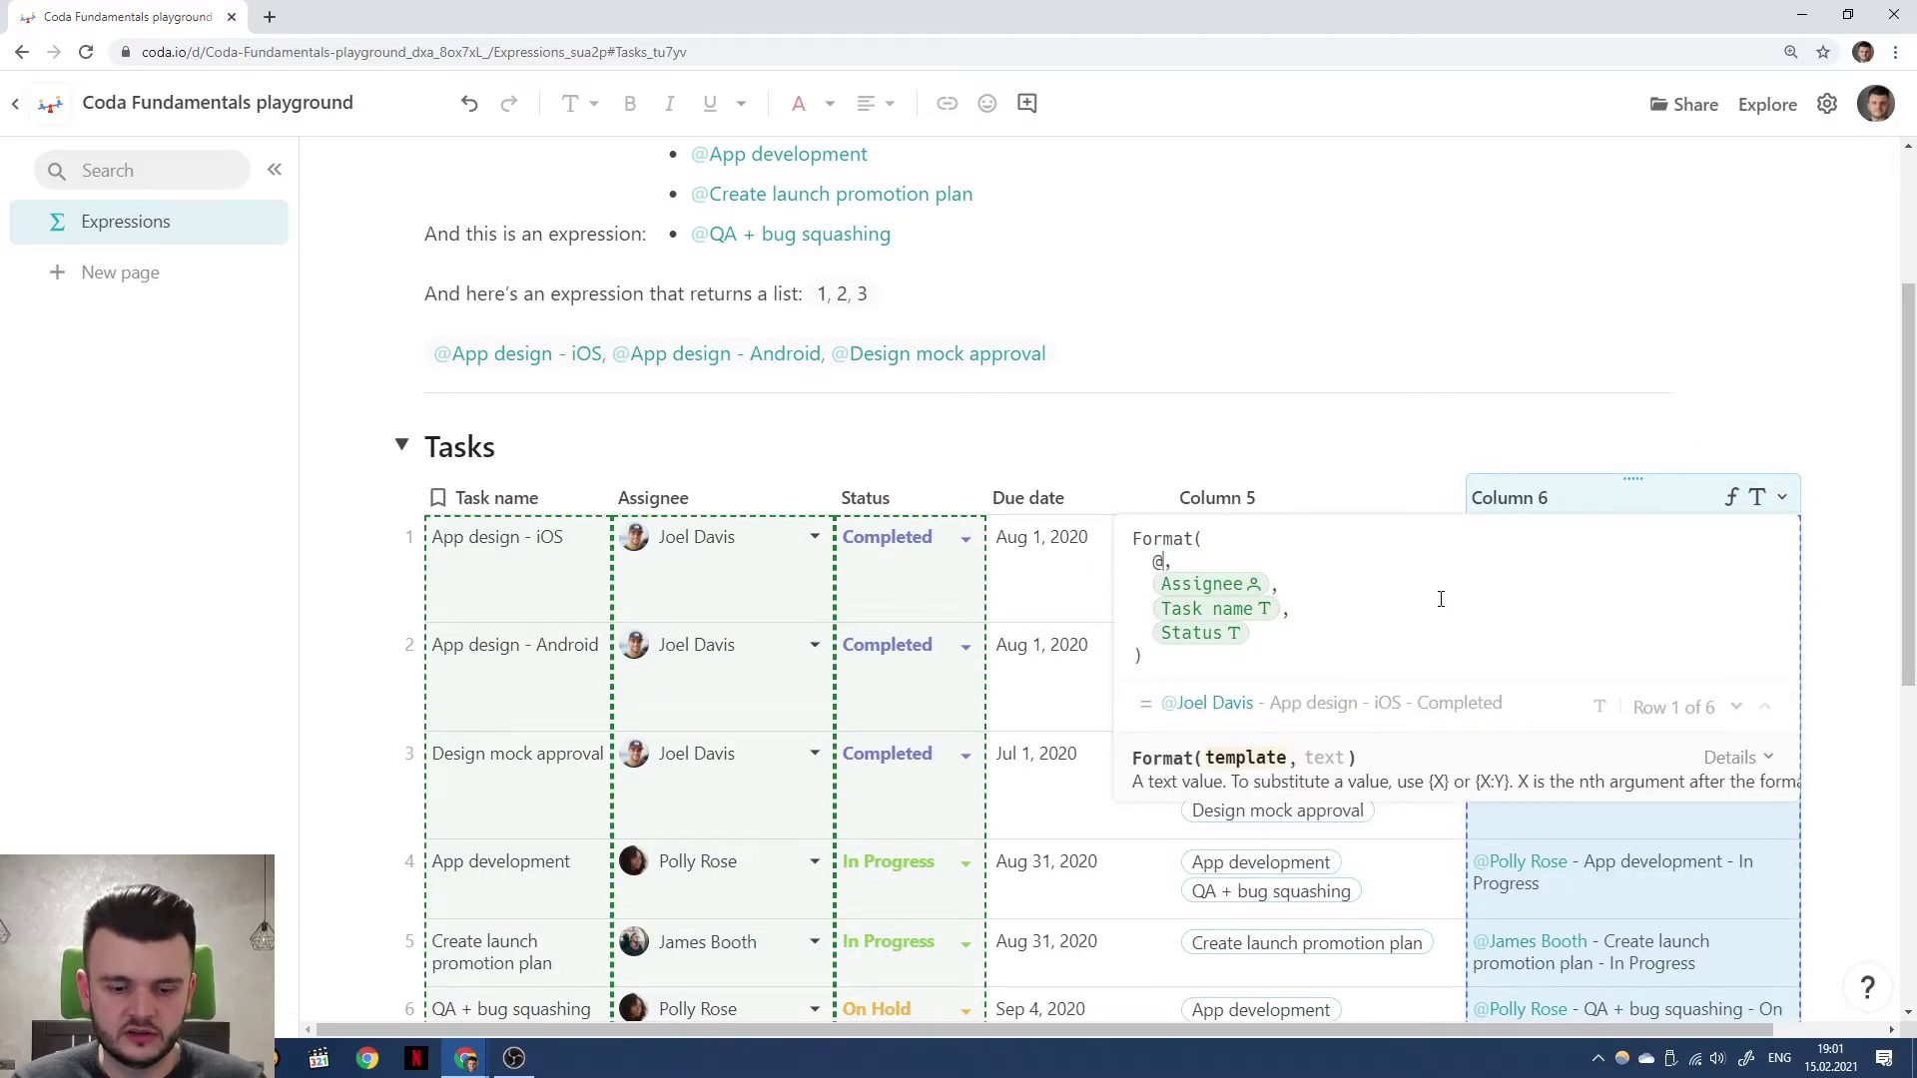
pyautogui.write('T')
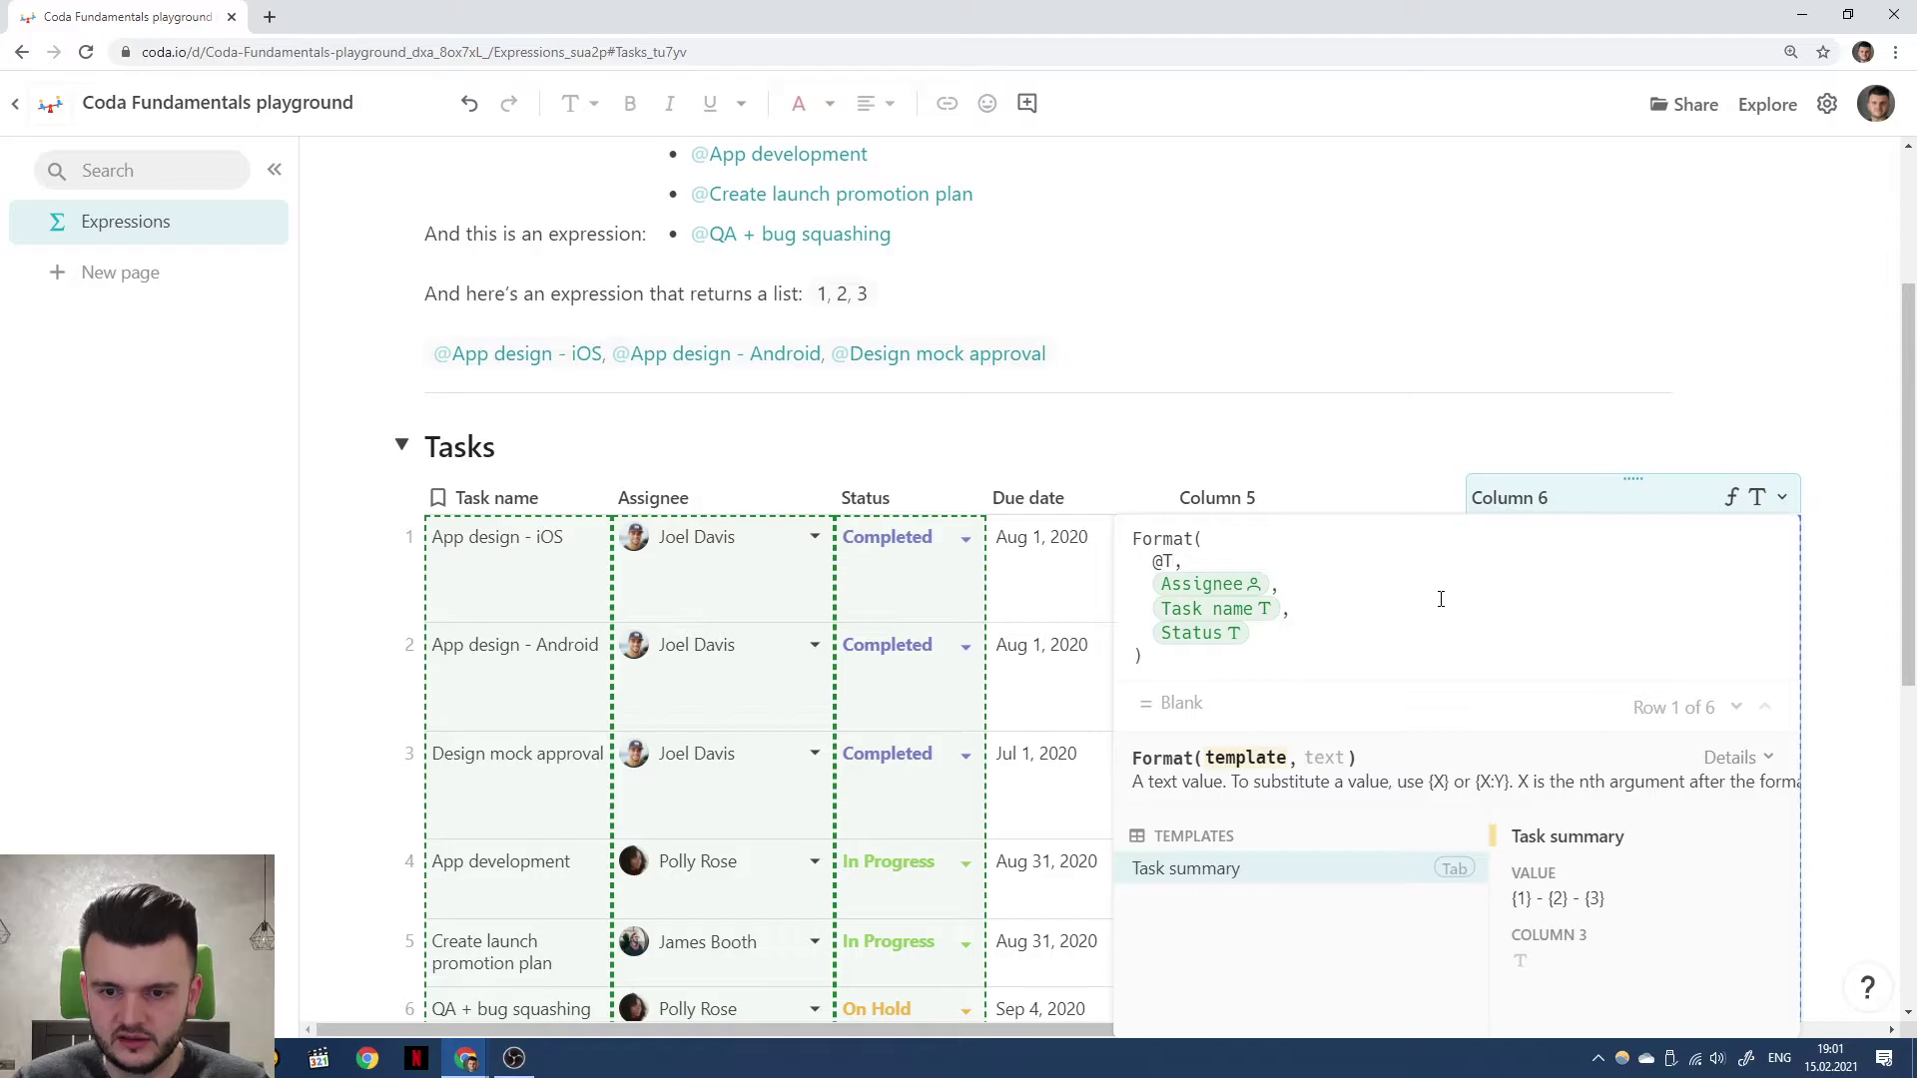
pyautogui.press('Tab')
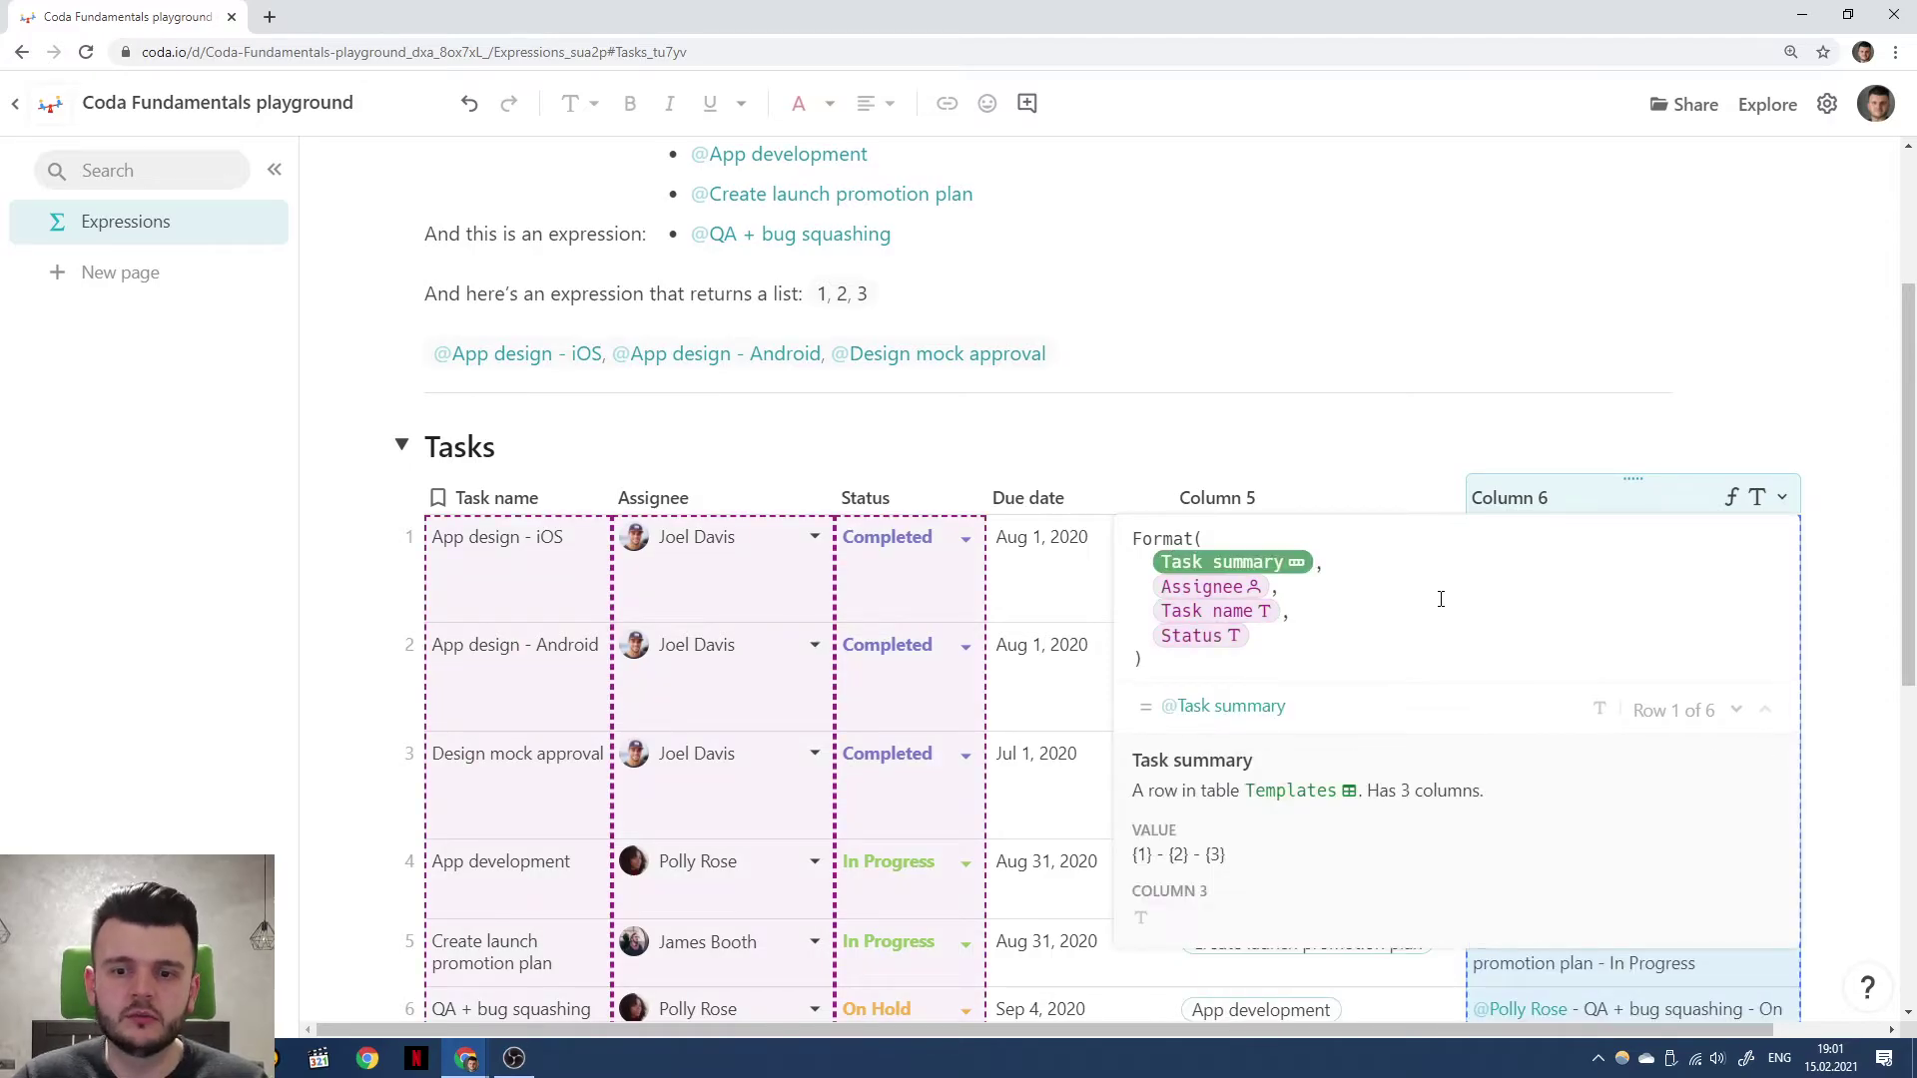
pyautogui.write('.')
pyautogui.press('Down')
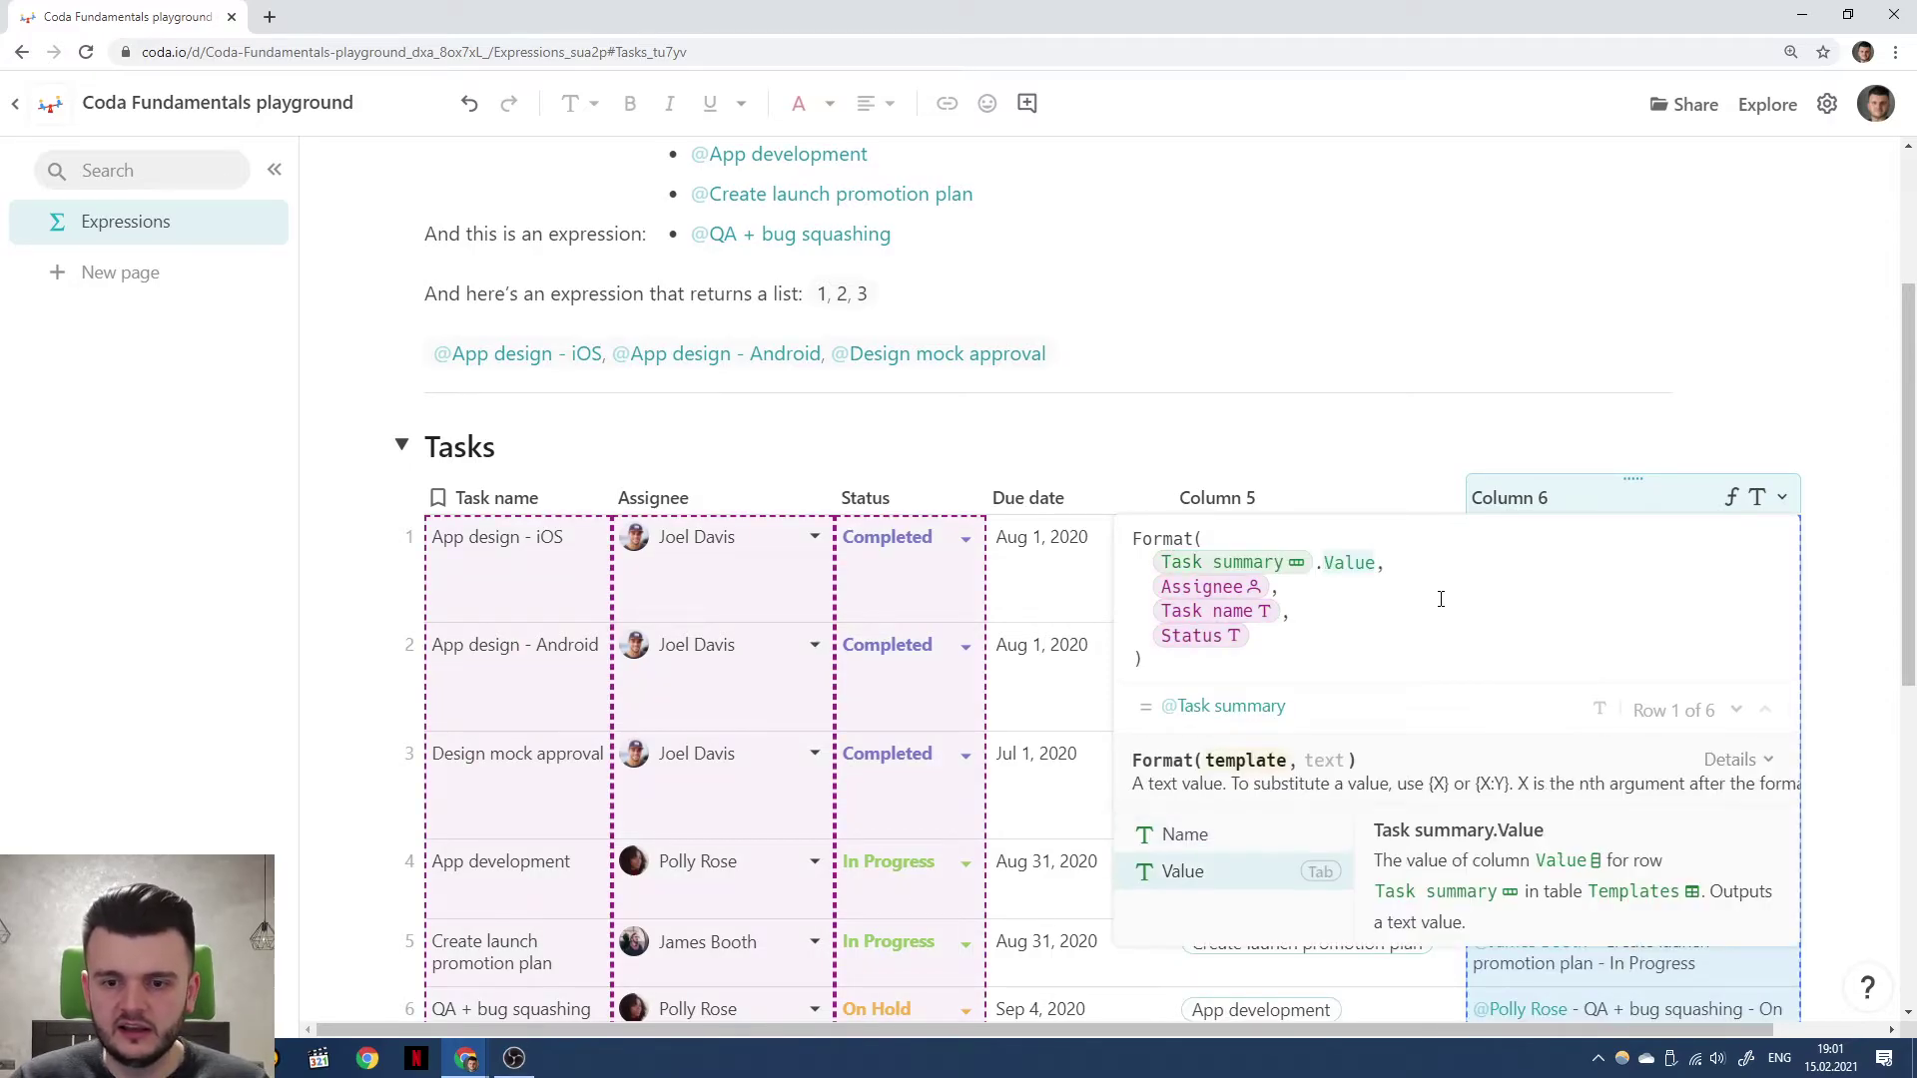
pyautogui.press('Tab')
pyautogui.press('Left')
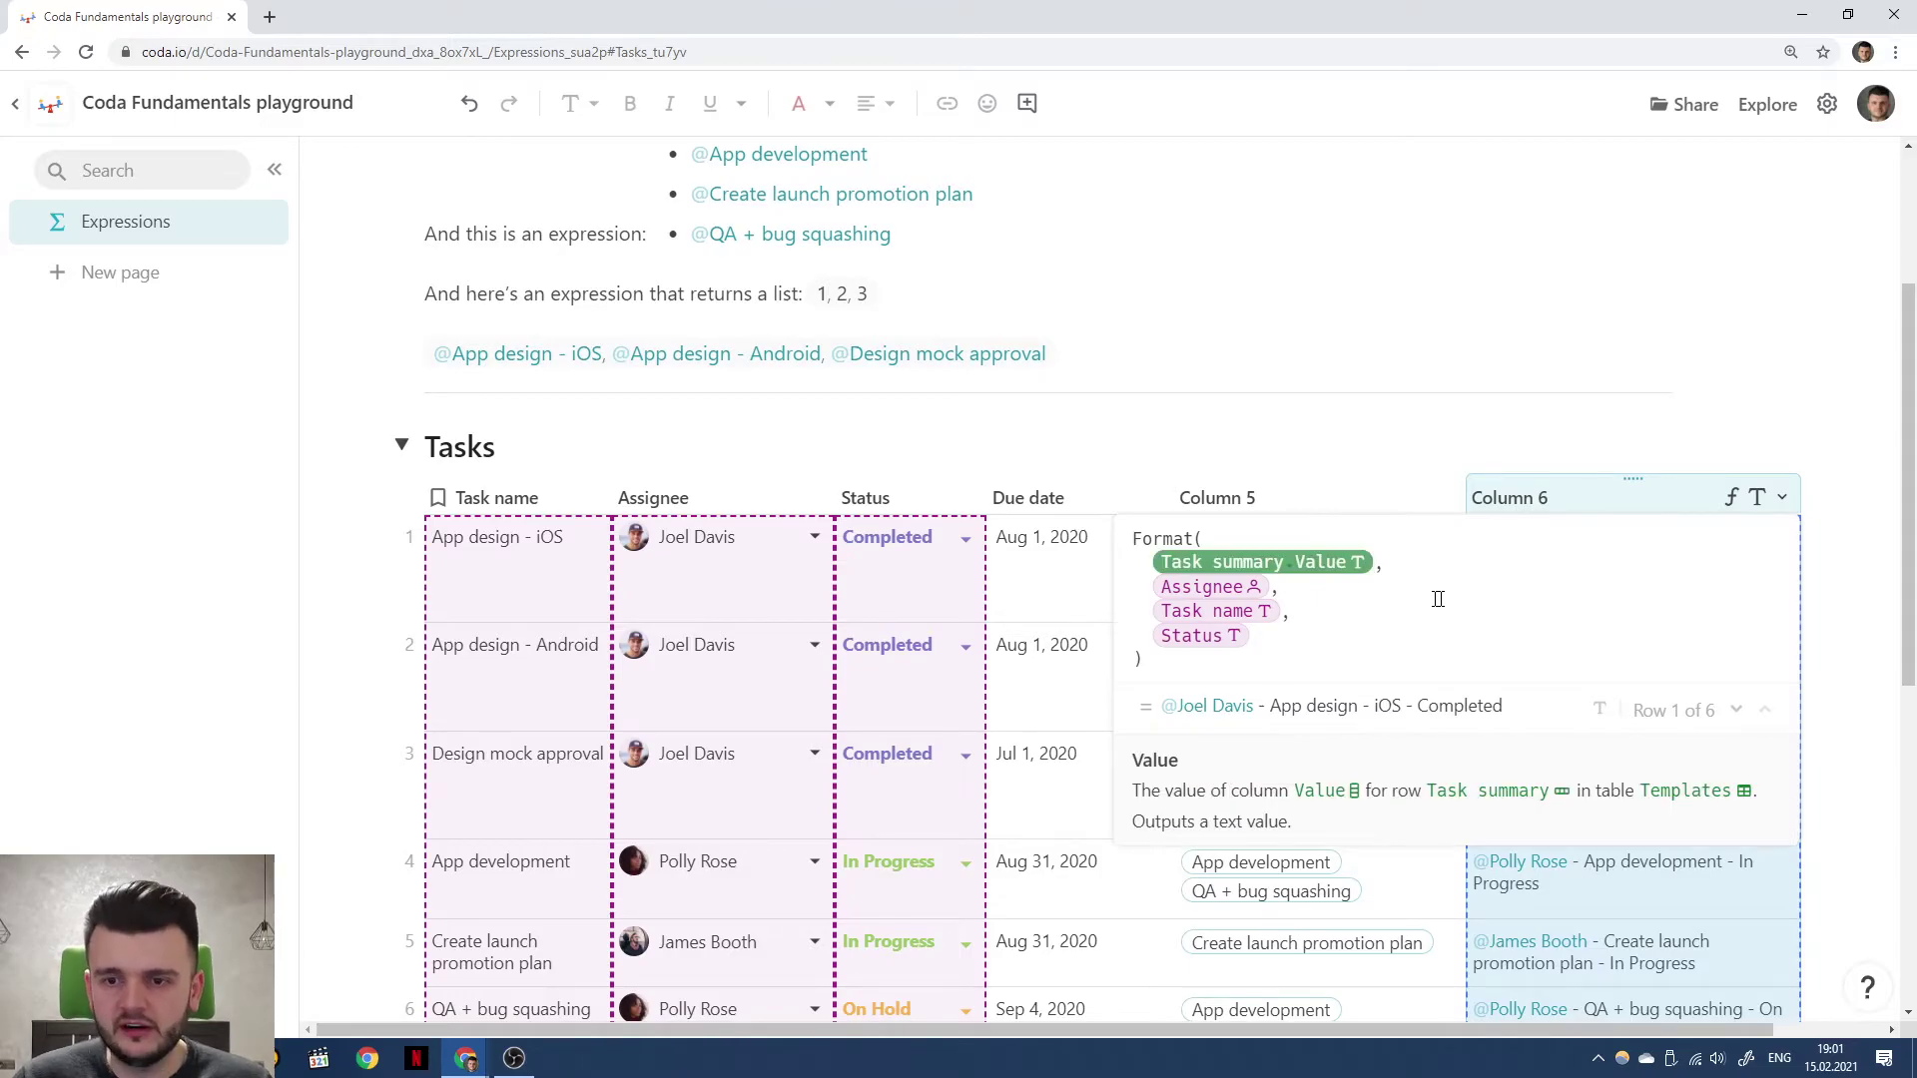
# Examine the Task summary.Value reference alongside the Templates table and save the Column 6 formula.
pyautogui.moveTo(1905, 399); pyautogui.dragTo(1909, 579)
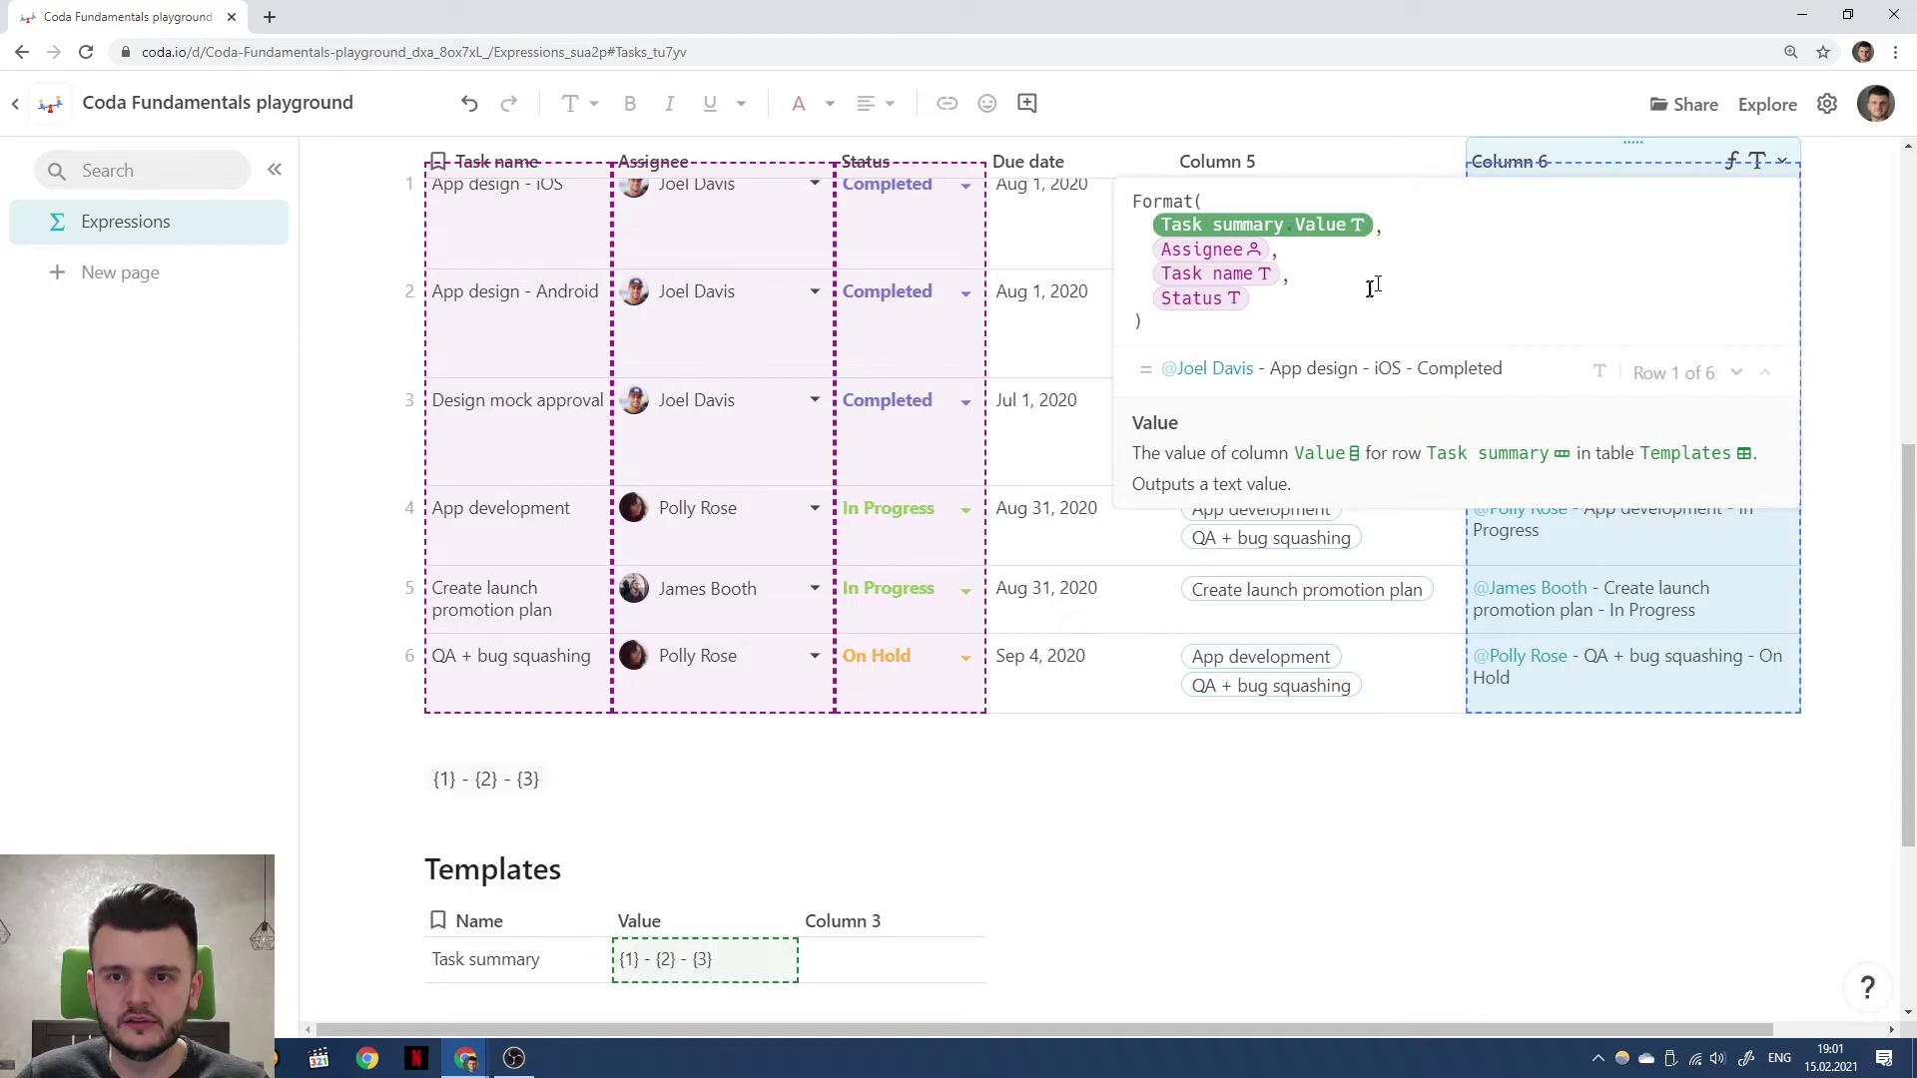
pyautogui.click(1374, 287)
pyautogui.click(1326, 237)
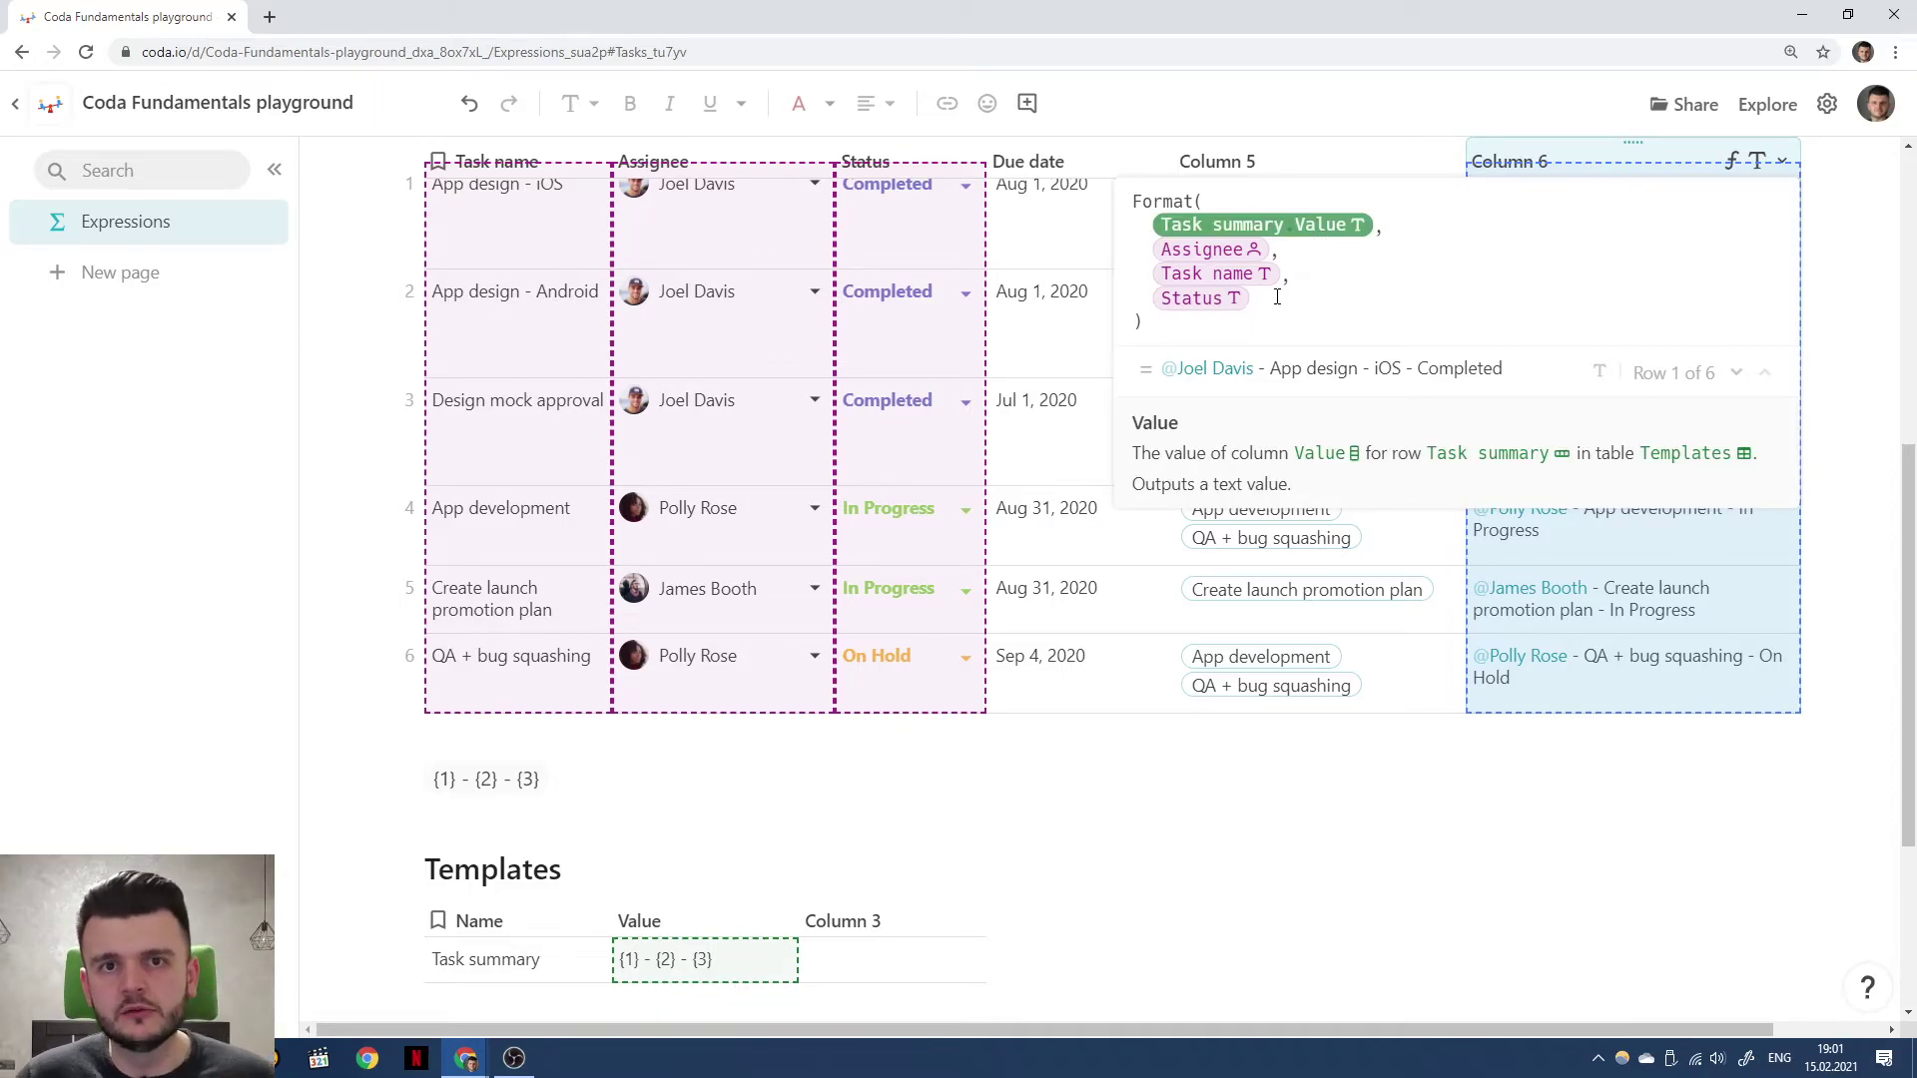
pyautogui.click(1167, 204)
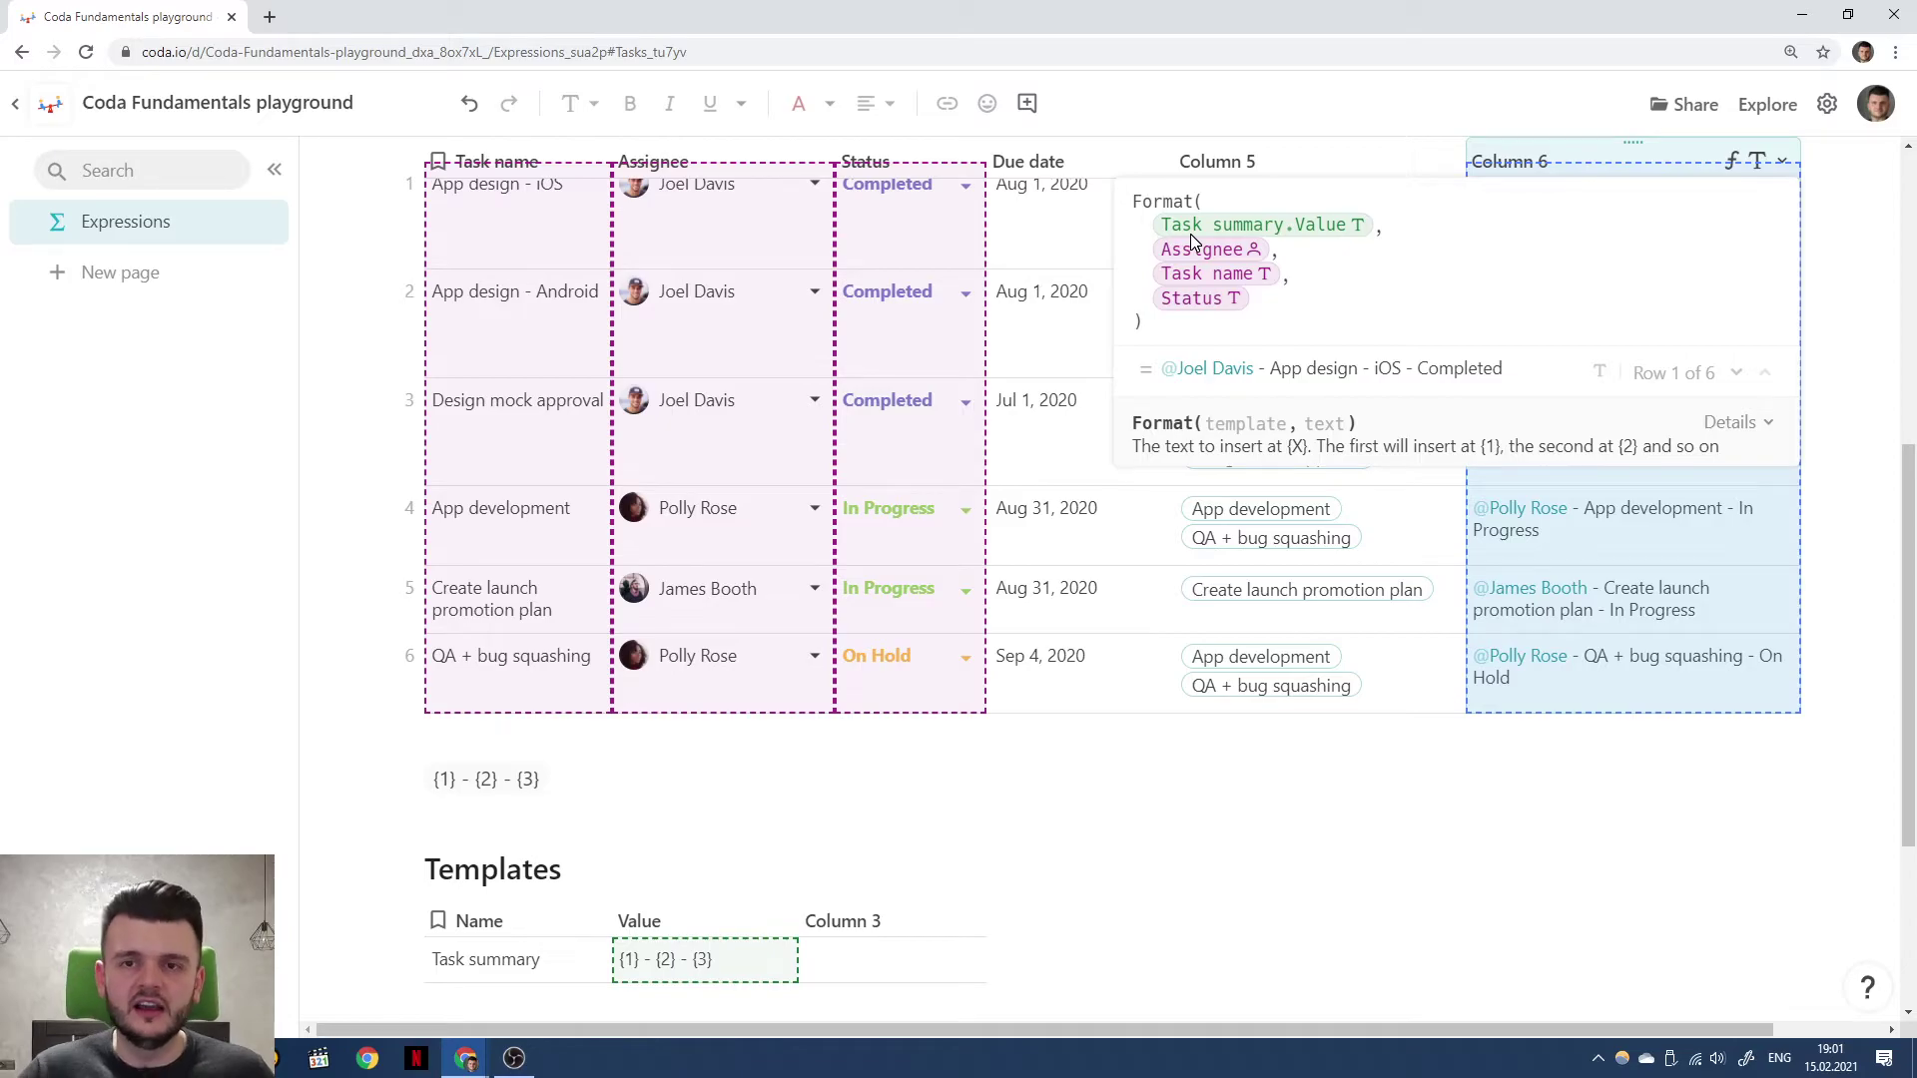
pyautogui.press('Return')
# Start editing the Task summary row's Value in the Templates table, with the cursor right after the second hyphen.
pyautogui.scroll(2, 1731, 457)
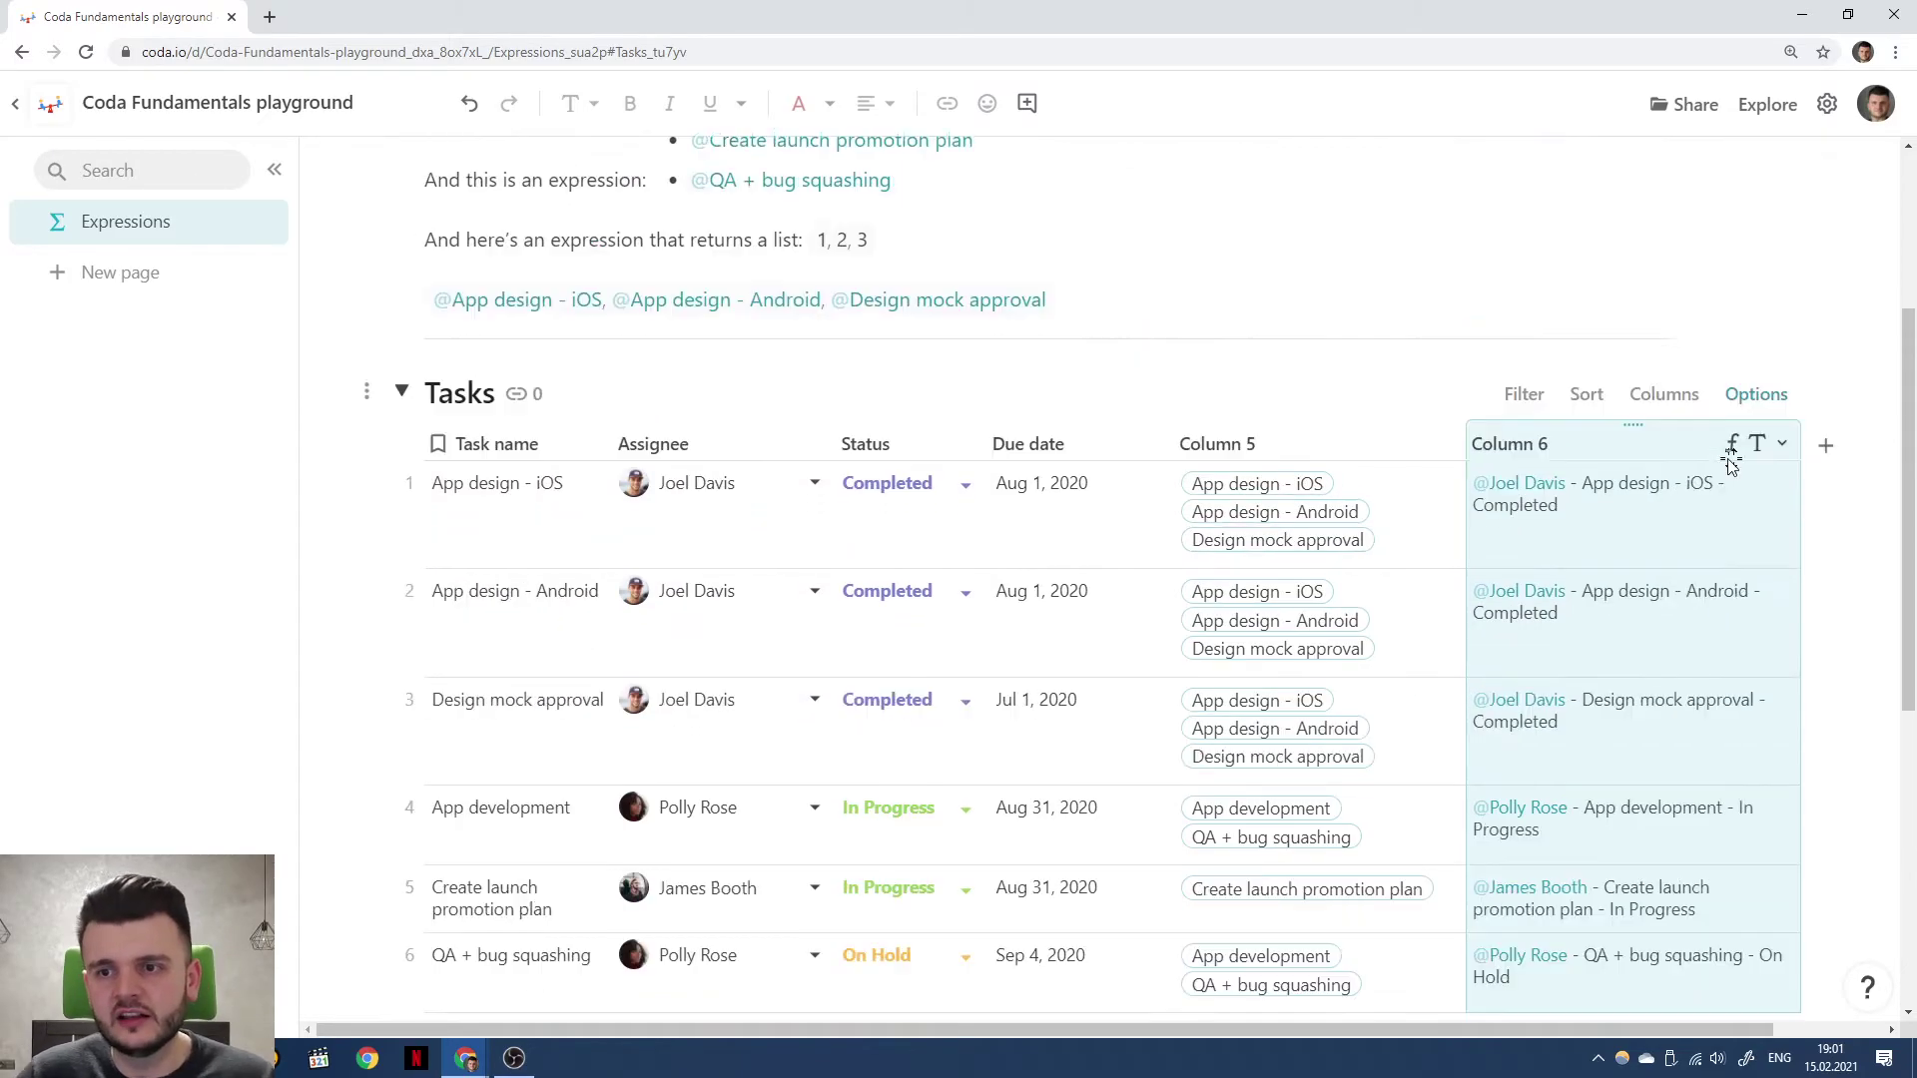
pyautogui.scroll(-3, 1697, 479)
pyautogui.click(665, 882)
pyautogui.click(759, 866)
pyautogui.press('Left')
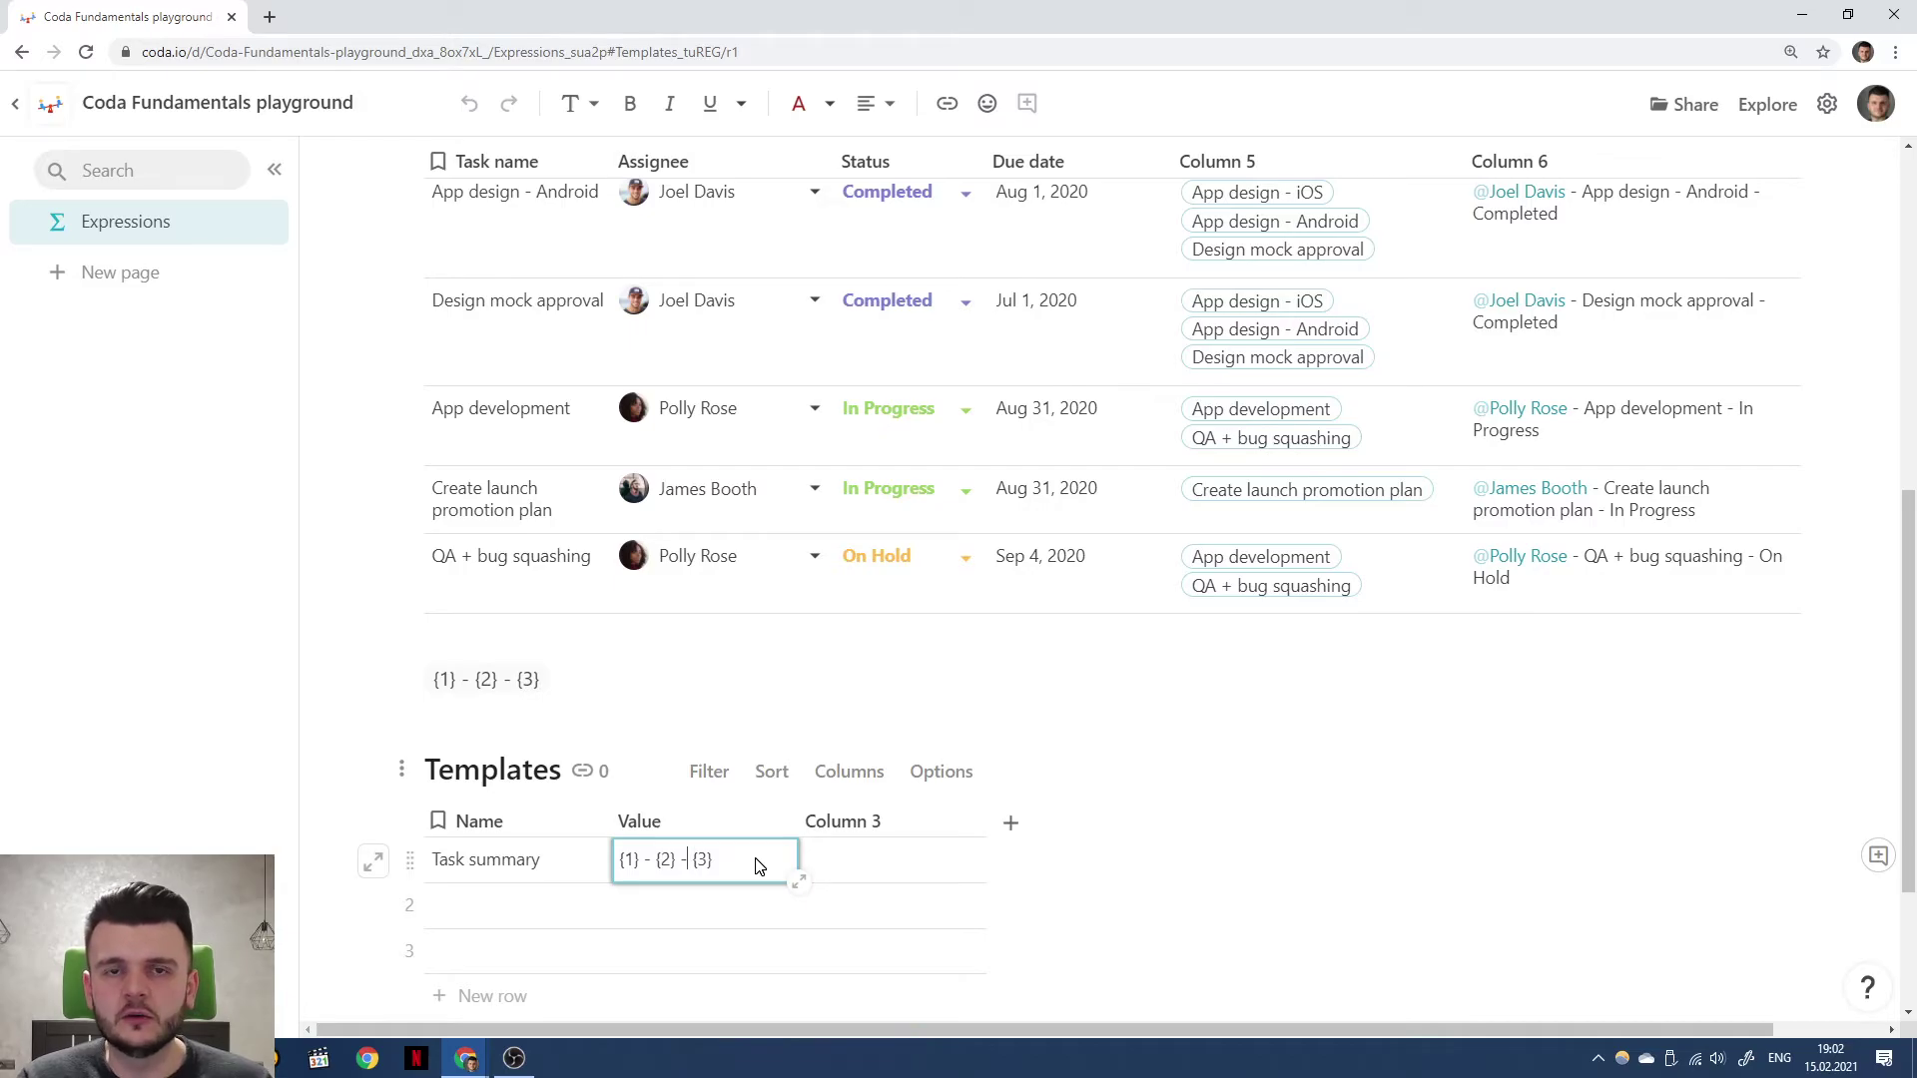
pyautogui.press('BackSpace')
pyautogui.press('BackSpace')
pyautogui.write('/')
pyautogui.press('Return')
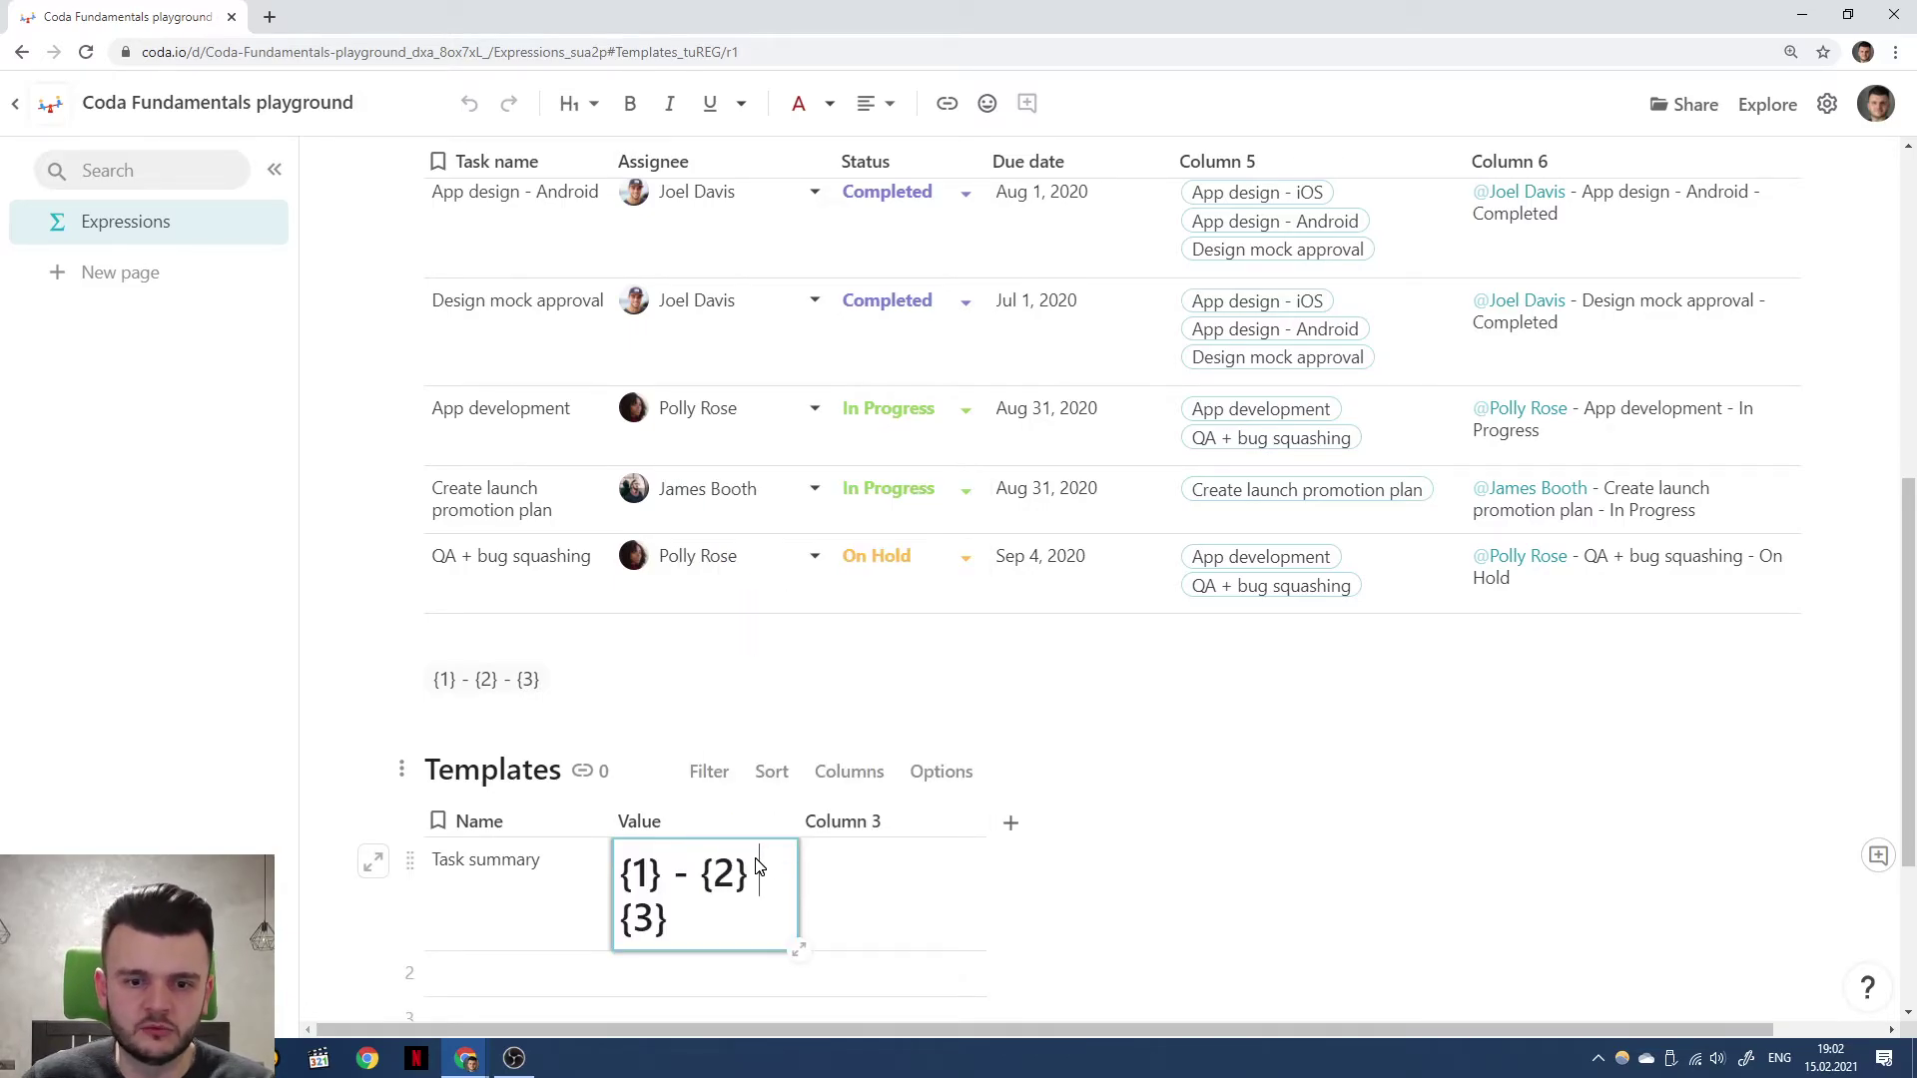
pyautogui.hotkey('ctrl', 'z')
# Replace the second hyphen with a slash so the template reads {1} - {2} / {3}, and check Column 6 in the Tasks table.
pyautogui.press('BackSpace')
pyautogui.press('BackSpace')
pyautogui.write('/')
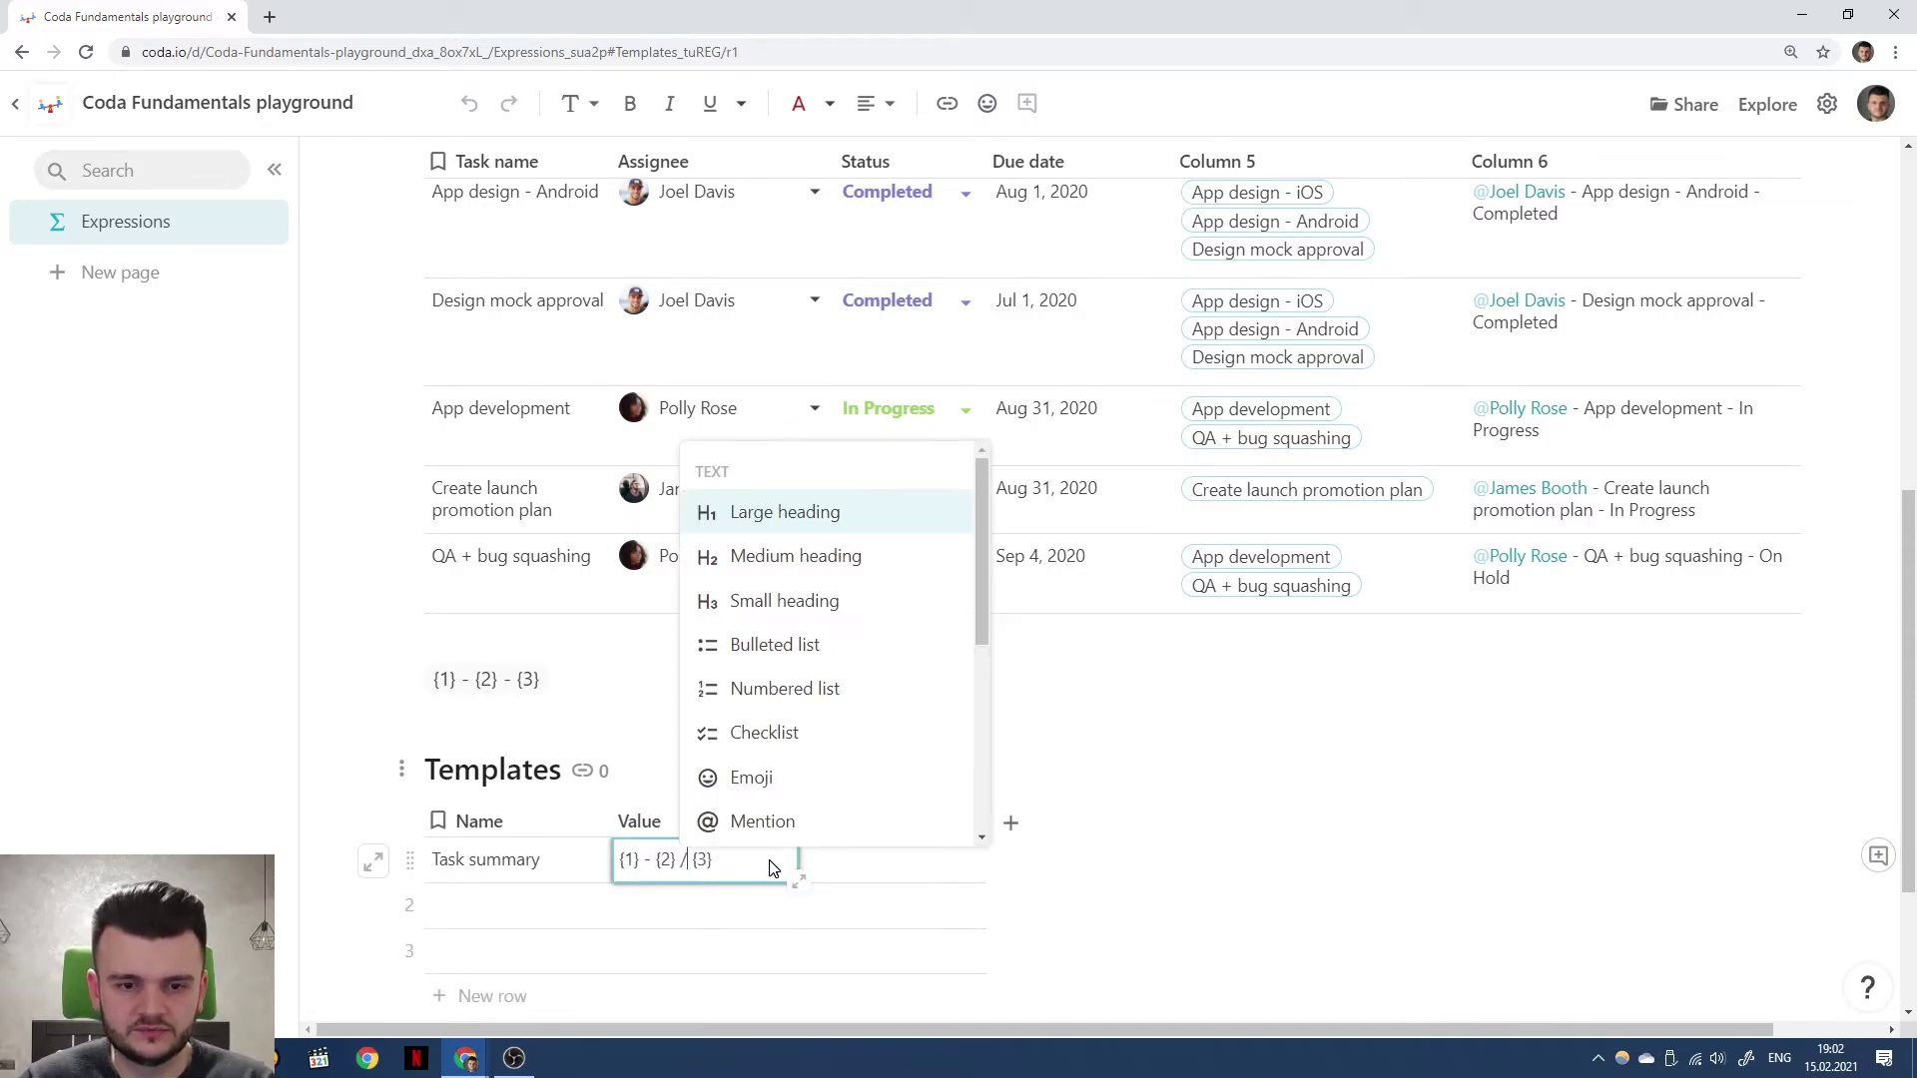
pyautogui.click(839, 874)
pyautogui.scroll(1, 1600, 521)
pyautogui.scroll(1, 1601, 521)
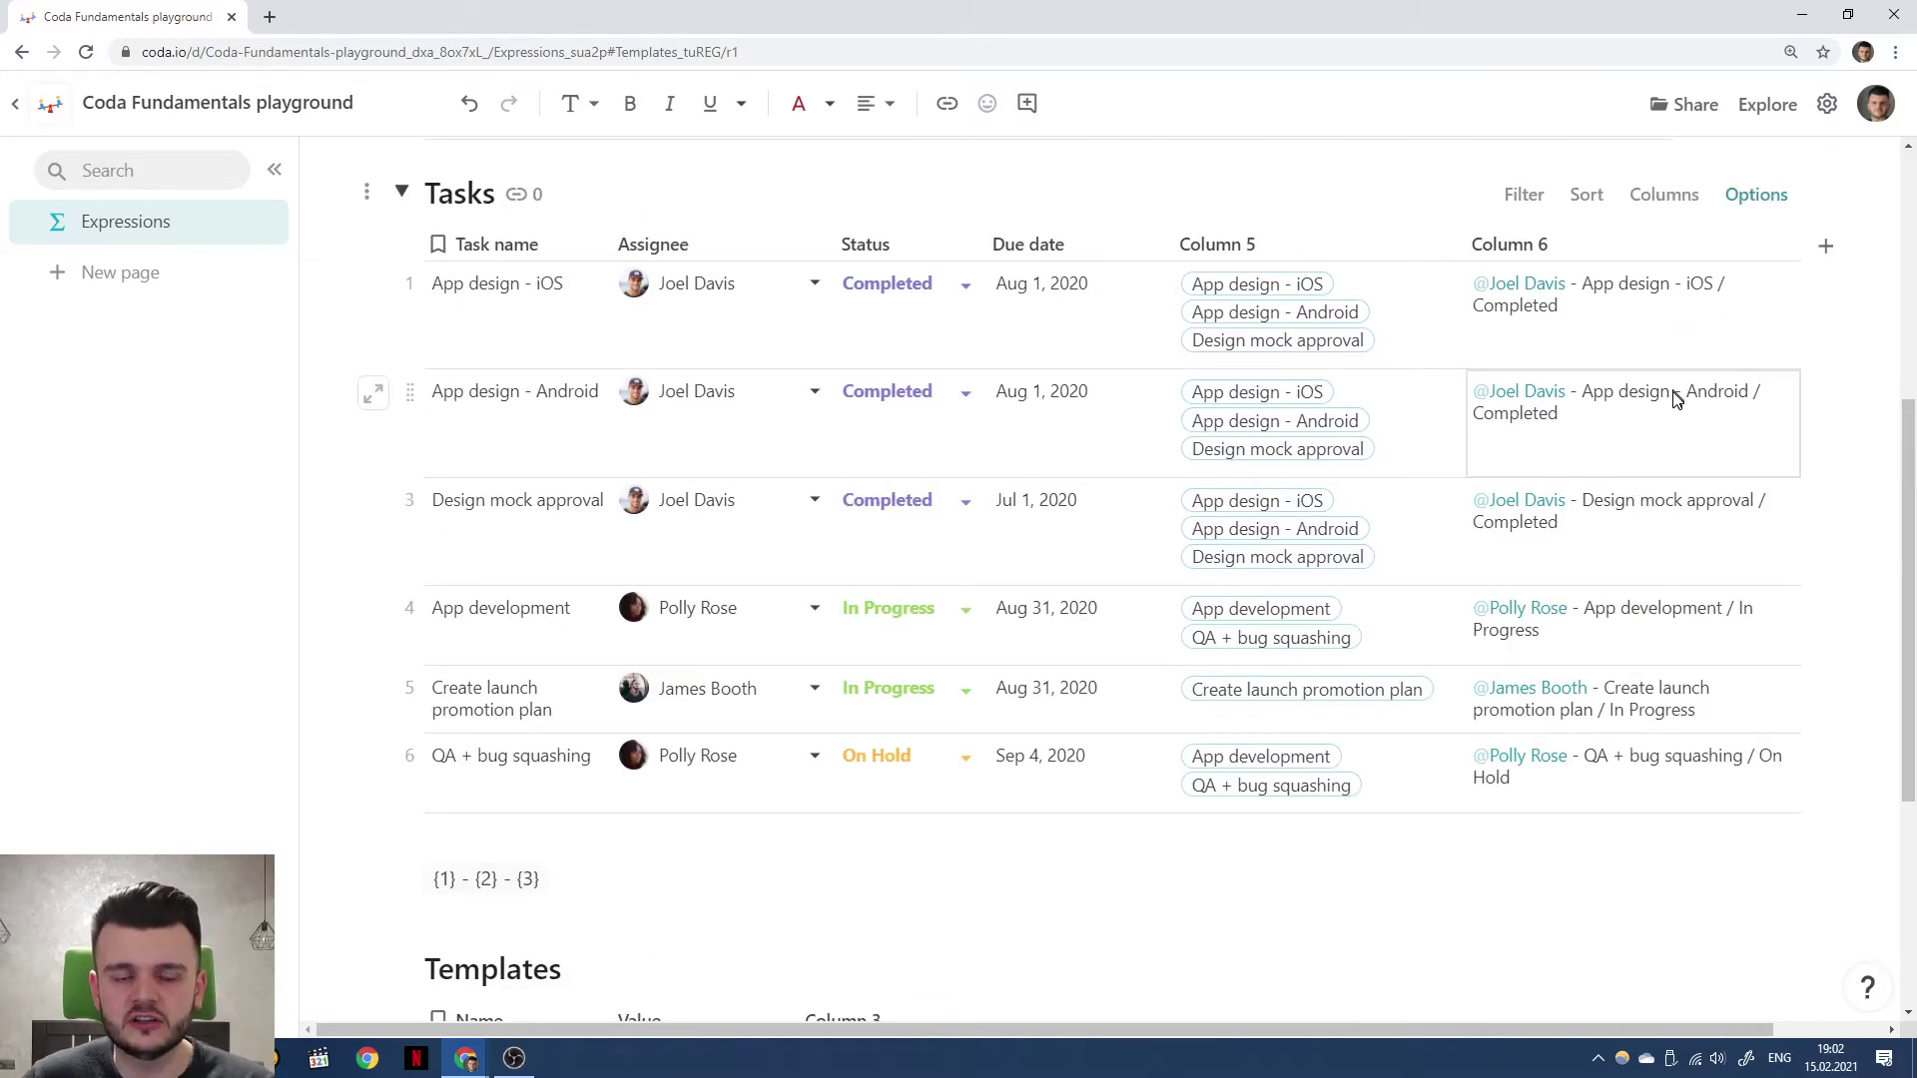
pyautogui.scroll(-2, 1623, 399)
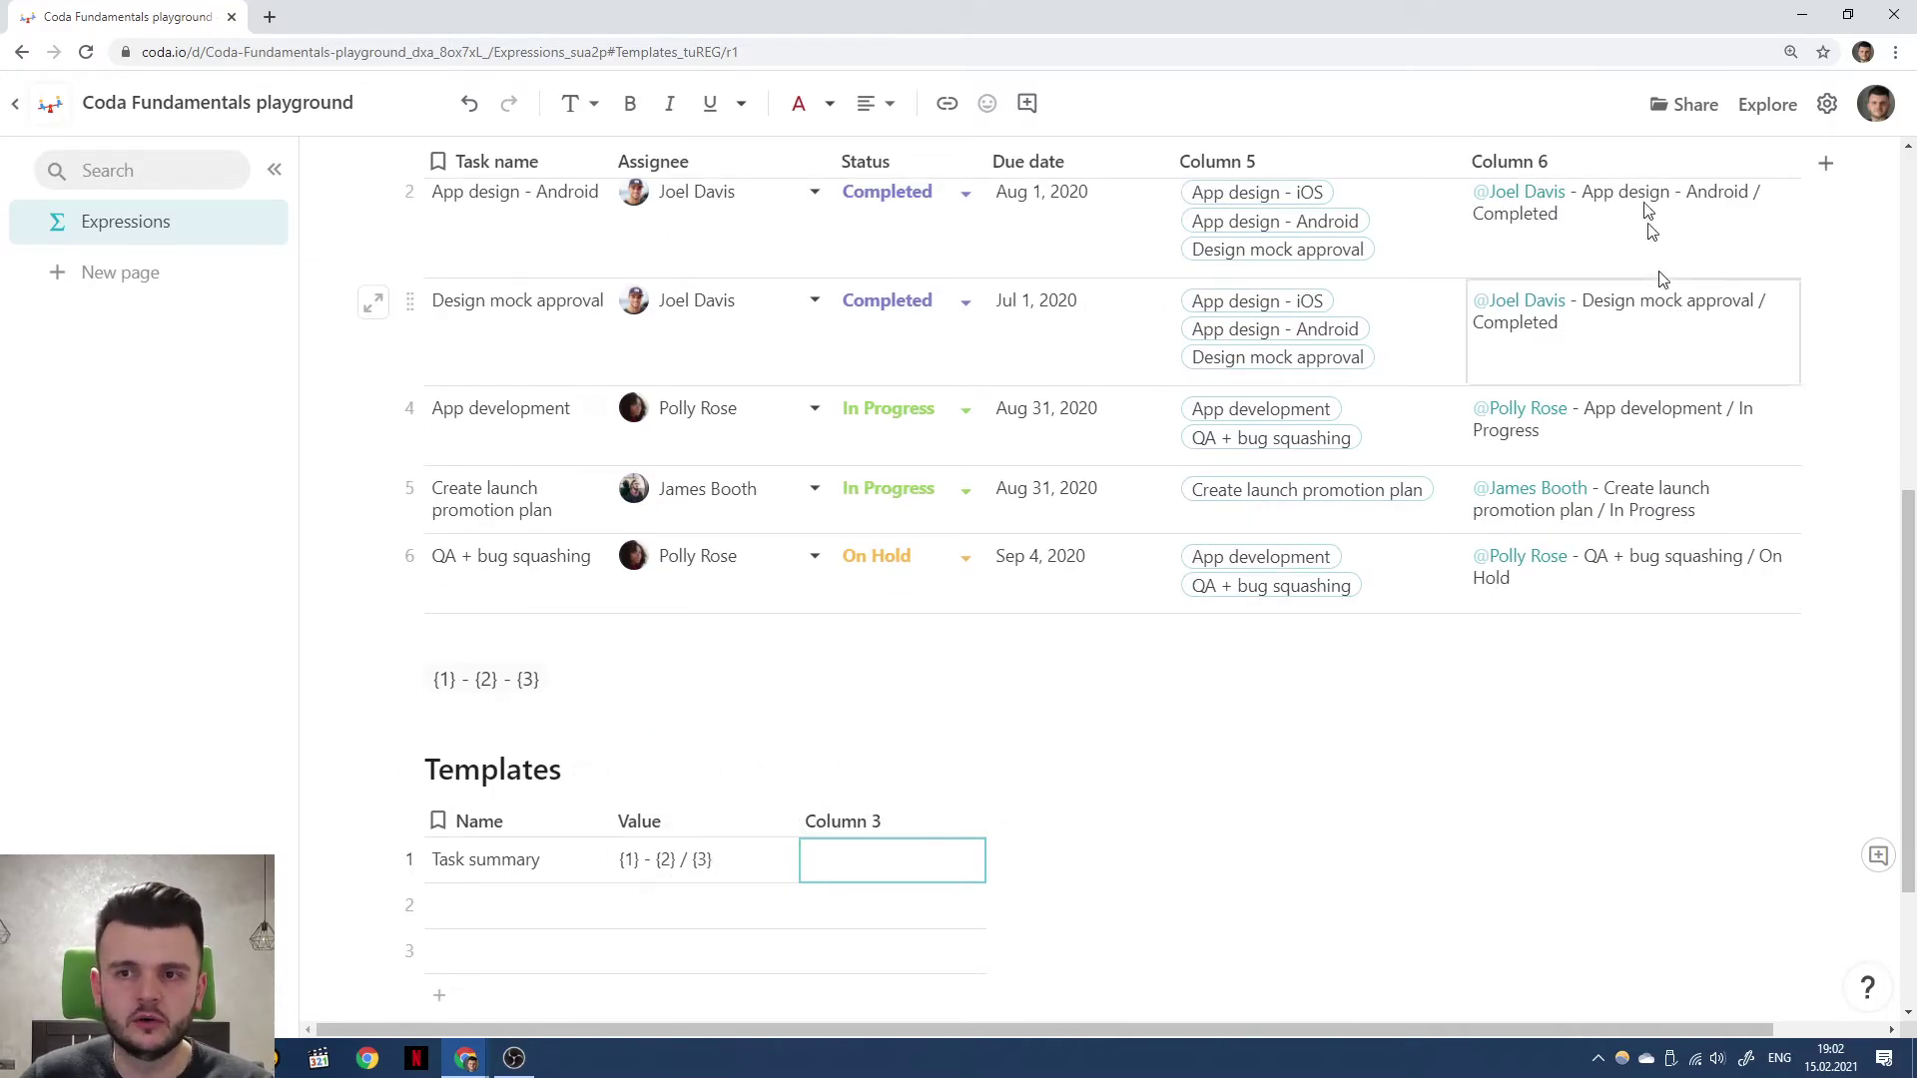
pyautogui.scroll(1, 1687, 360)
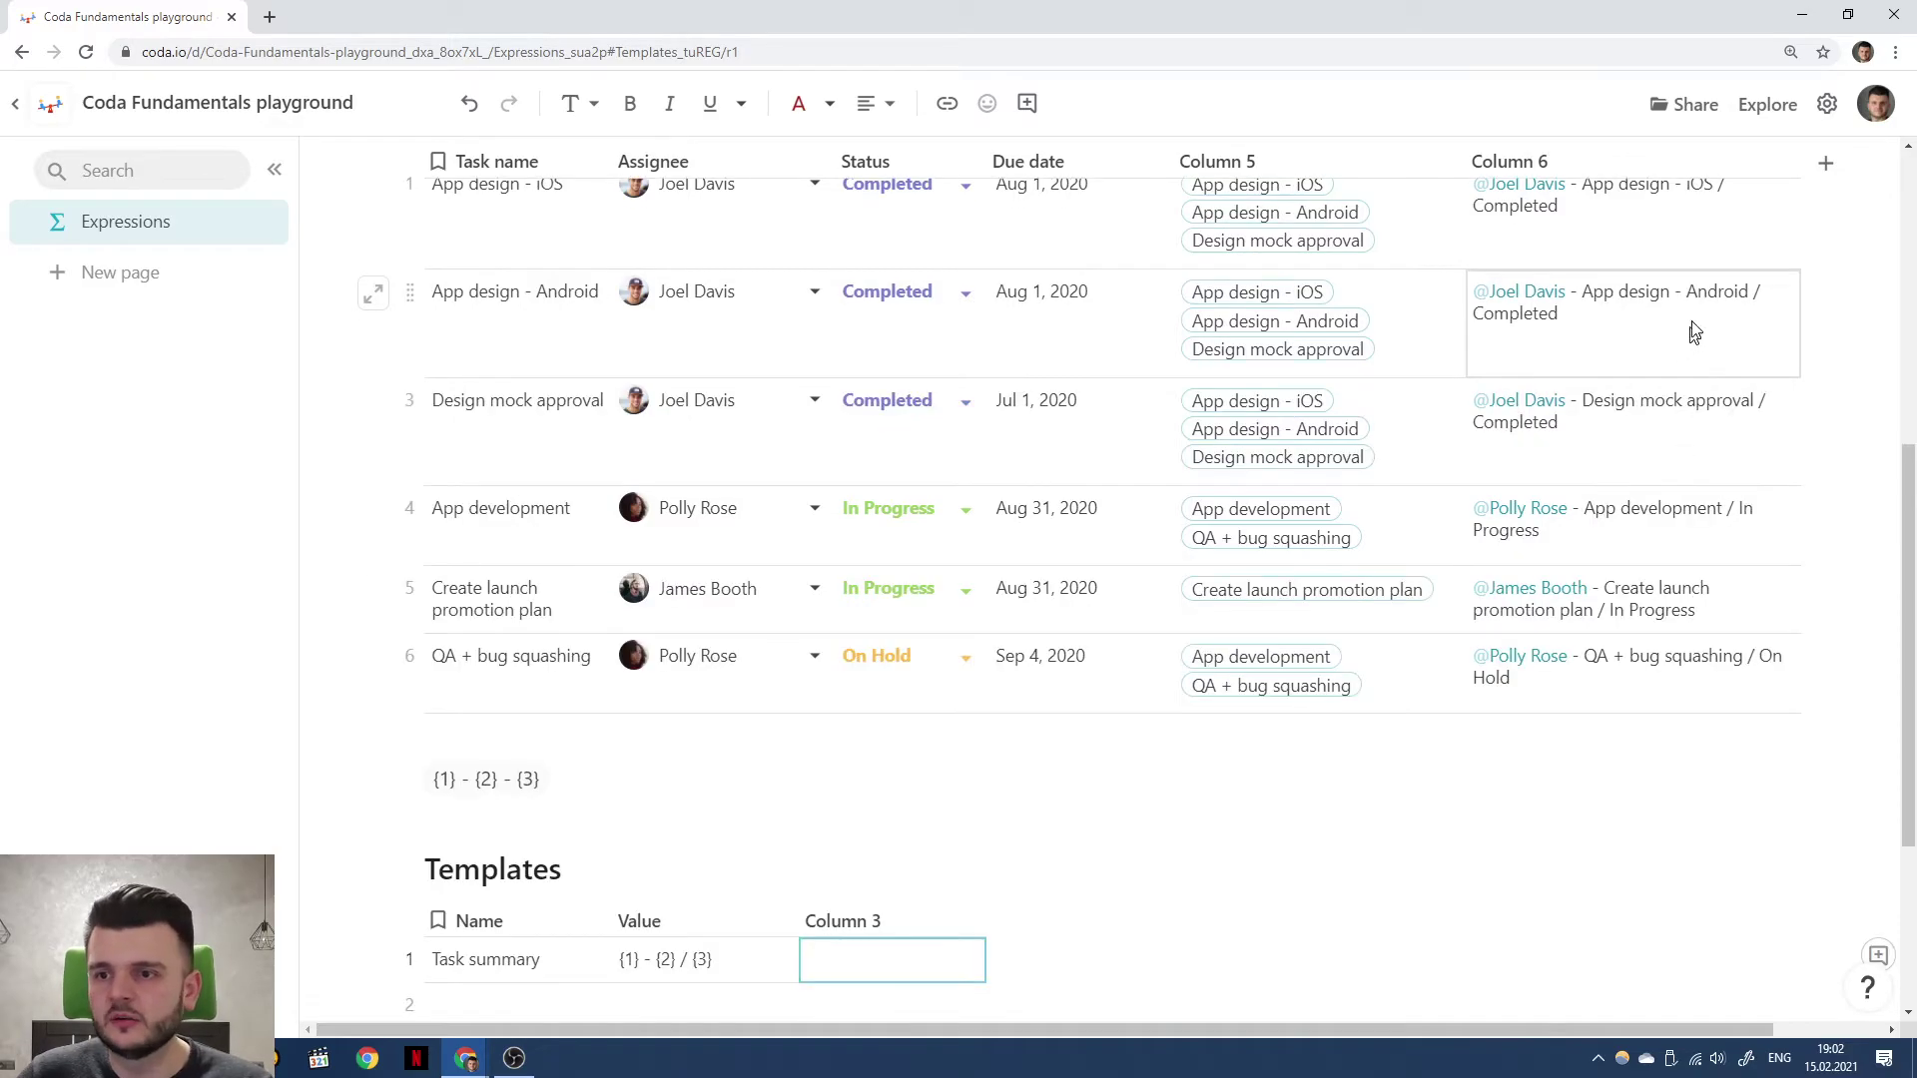
# Format the Task summary template value as a small heading.
pyautogui.scroll(-2, 1672, 470)
pyautogui.click(707, 770)
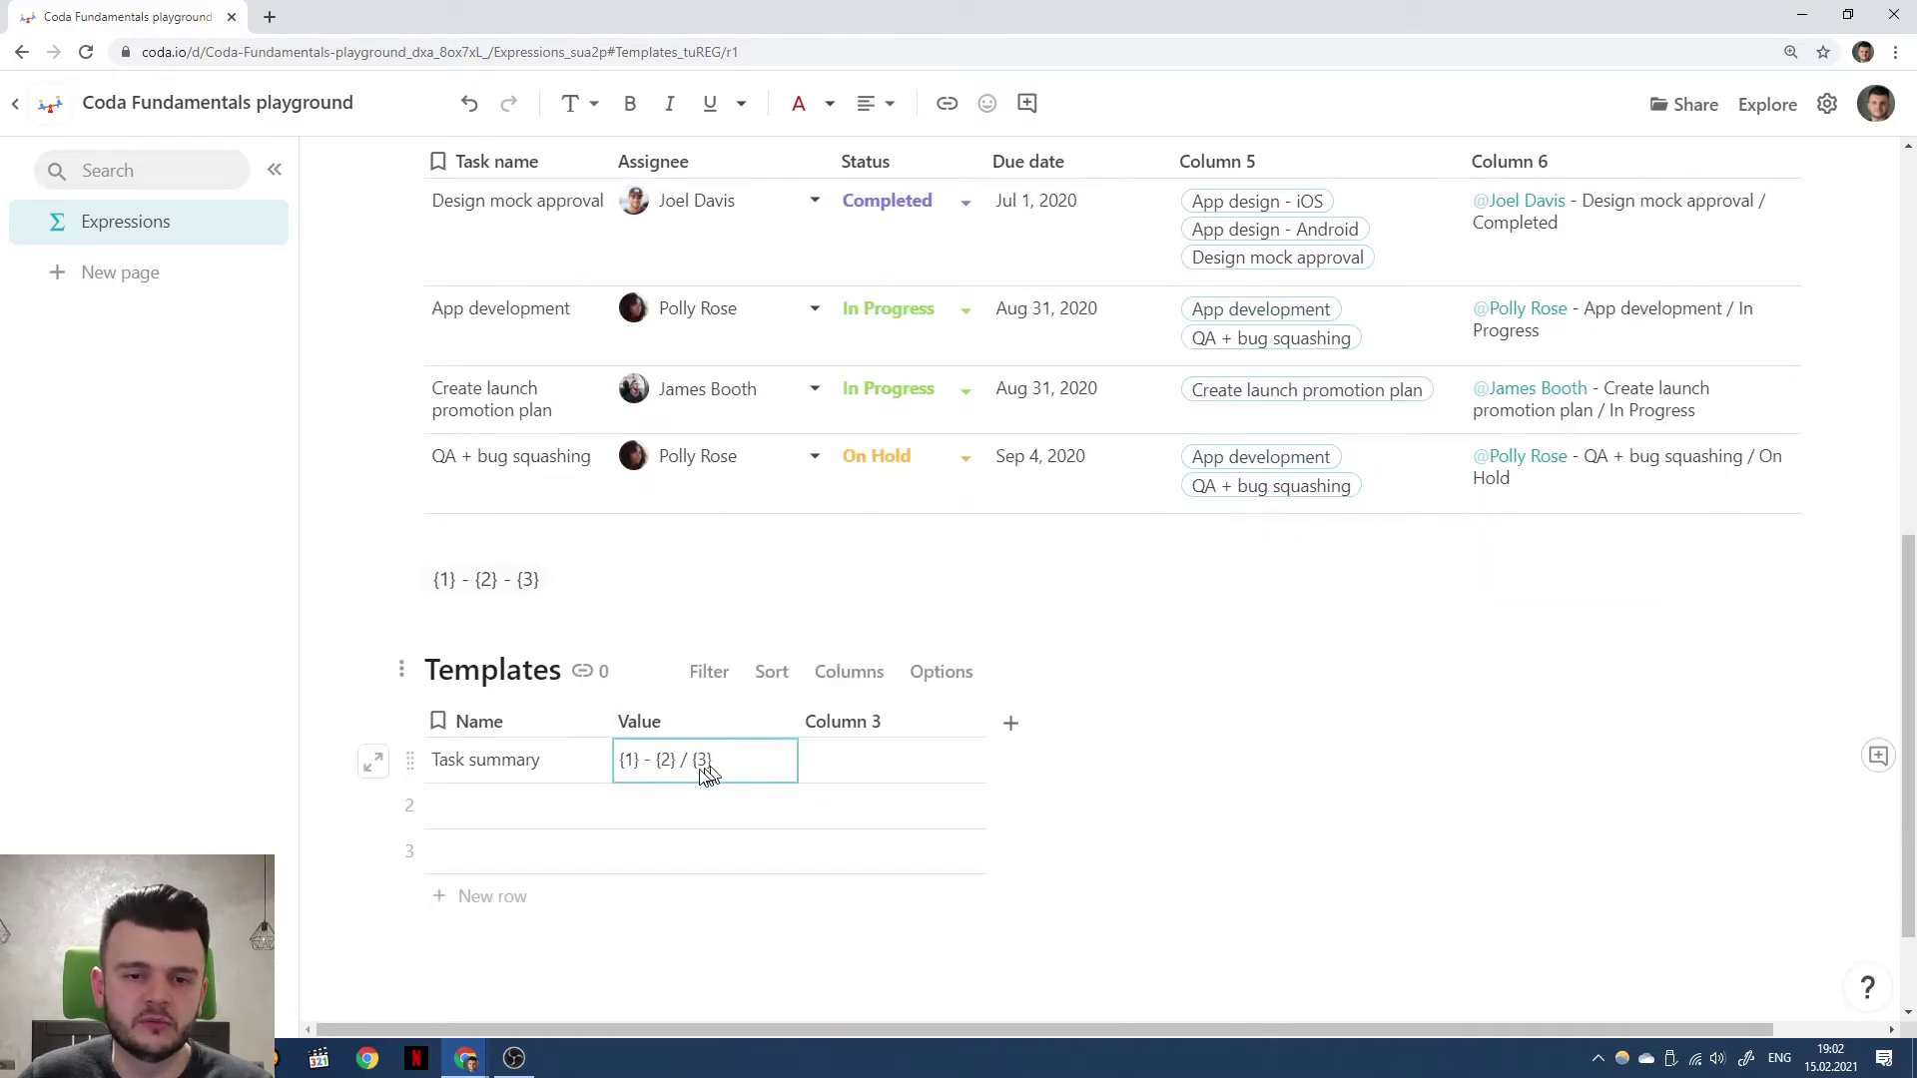
pyautogui.click(593, 105)
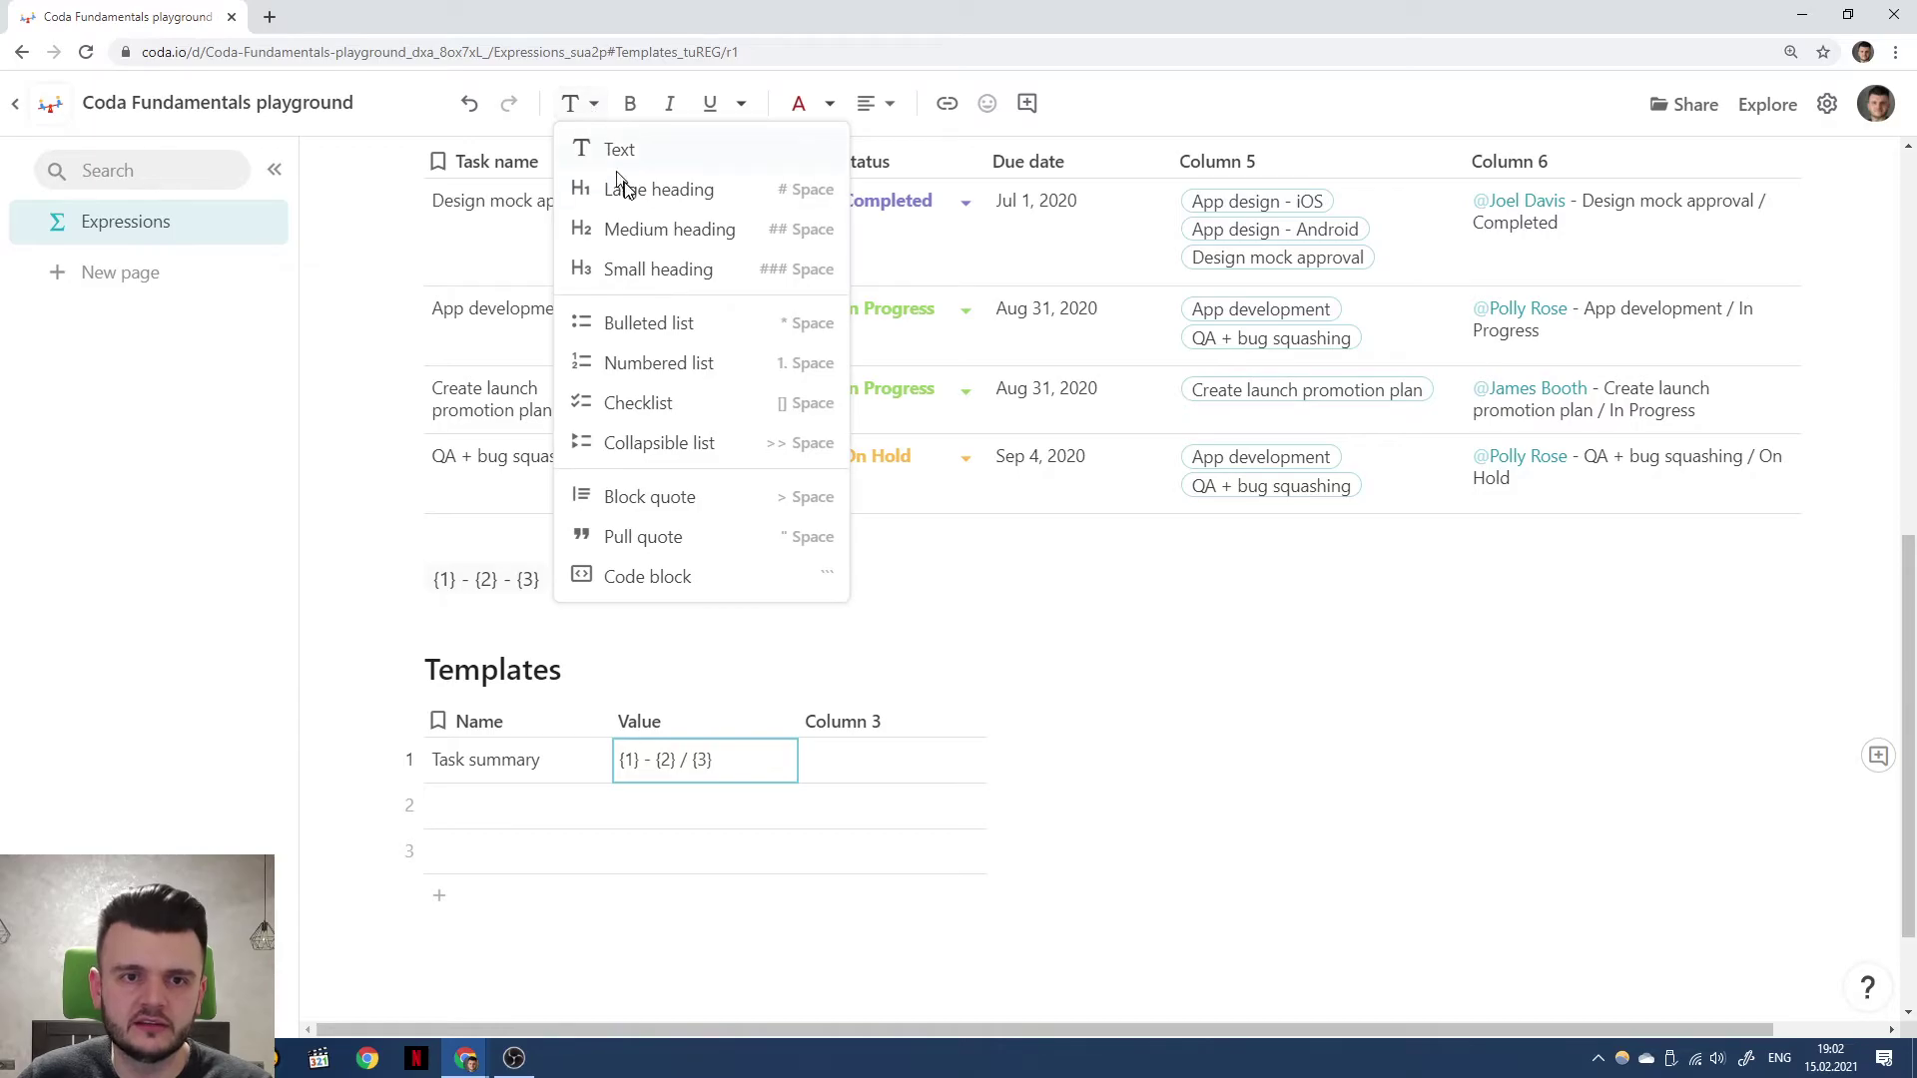
pyautogui.click(635, 270)
# Add the prefix "Task: " at the start of the Task summary template and review Column 6 of the Tasks table.
pyautogui.click(898, 784)
pyautogui.click(620, 773)
pyautogui.click(629, 771)
pyautogui.click(624, 776)
pyautogui.click(624, 777)
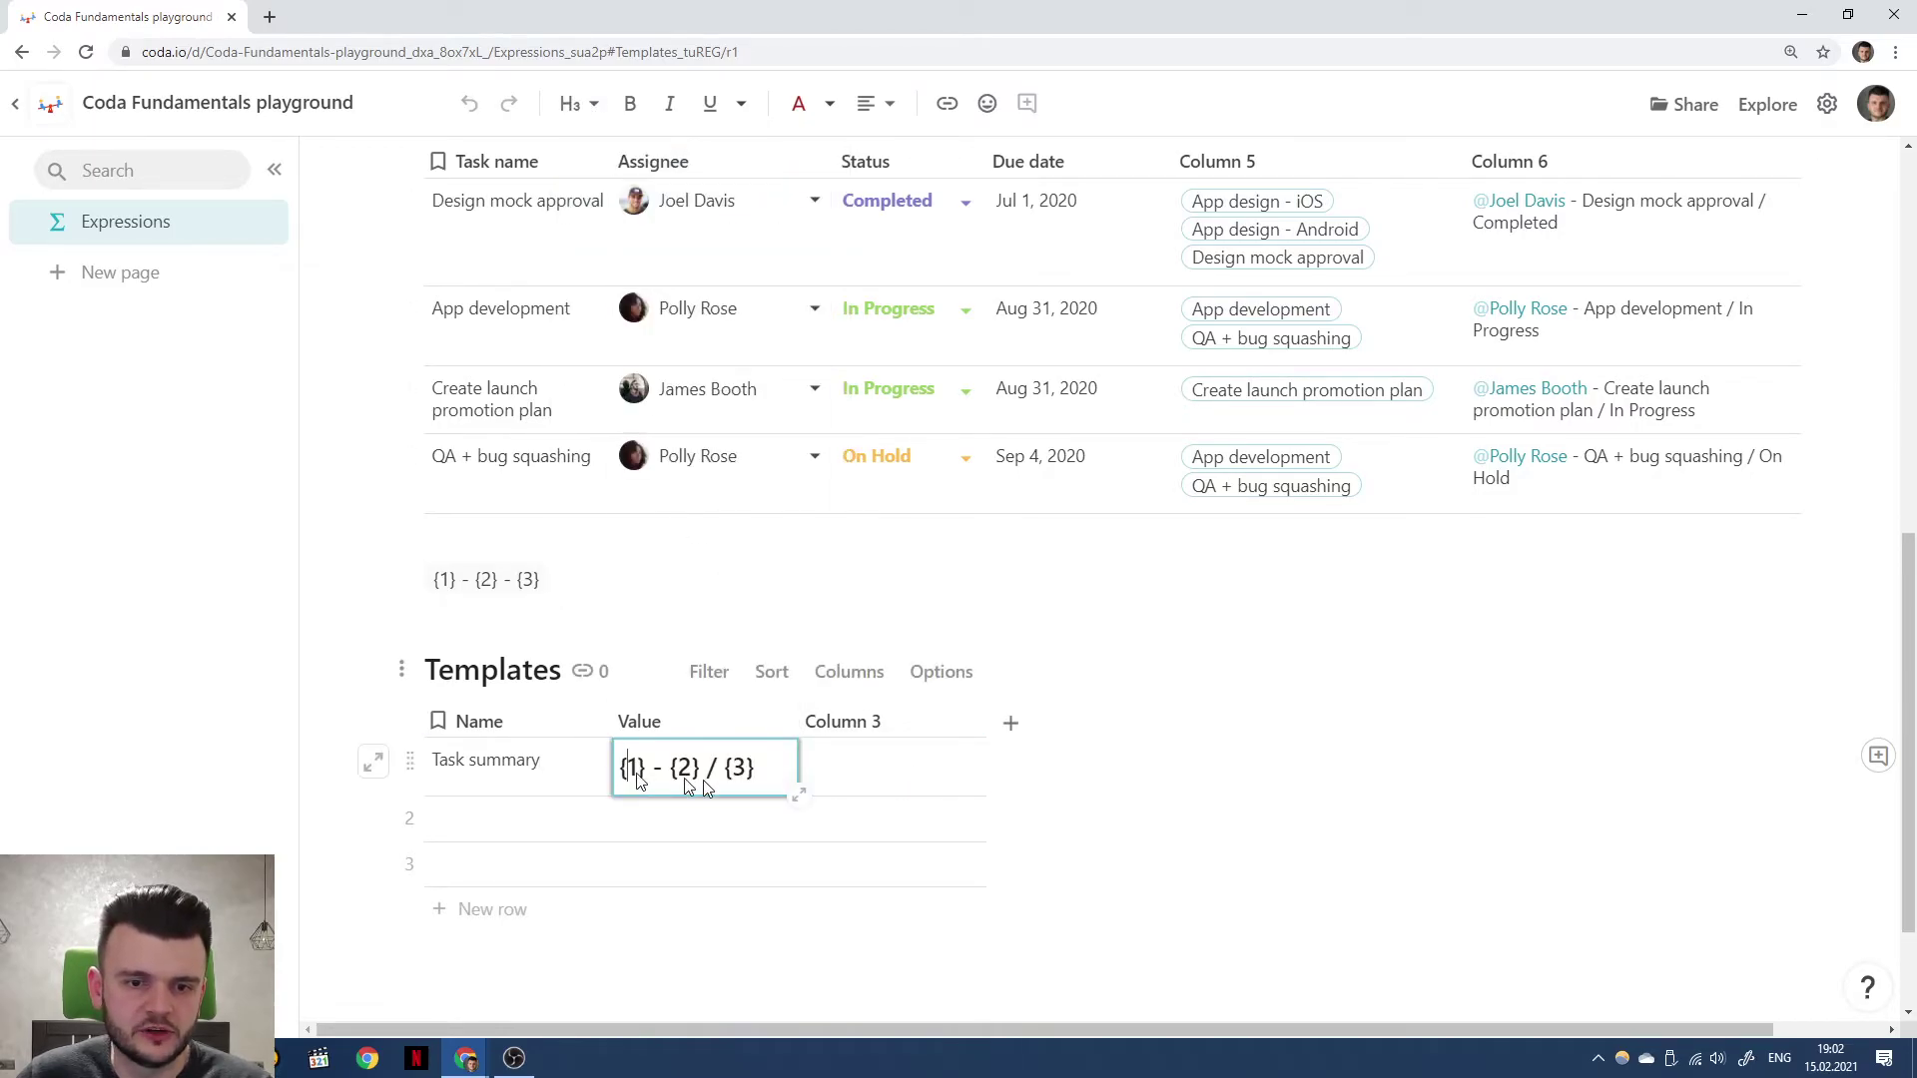
pyautogui.write('Taks')
pyautogui.press('BackSpace')
pyautogui.write('s:')
pyautogui.press('Return')
pyautogui.scroll(5, 1487, 409)
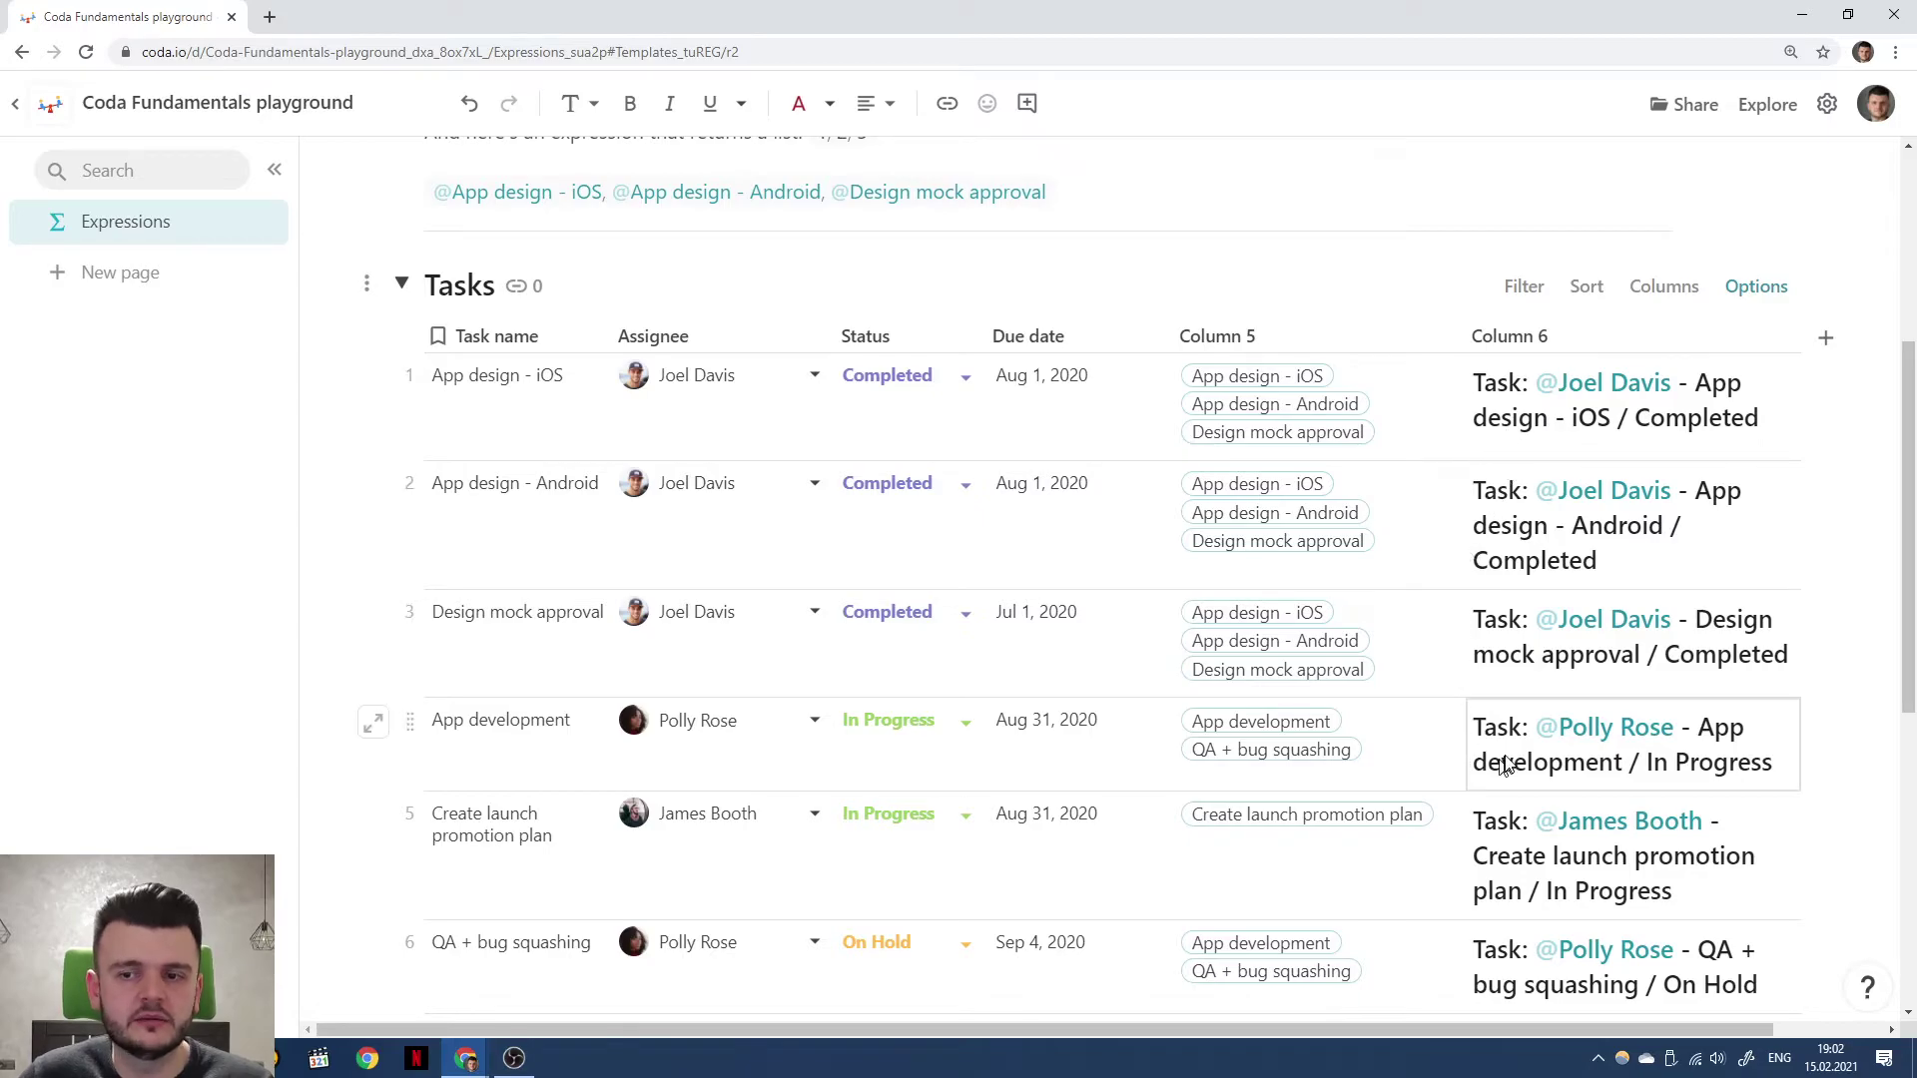
# Set the Task summary template value back to plain text style and check the Column 6 texts.
pyautogui.scroll(-4, 300, 879)
pyautogui.click(689, 888)
pyautogui.click(577, 103)
pyautogui.click(611, 146)
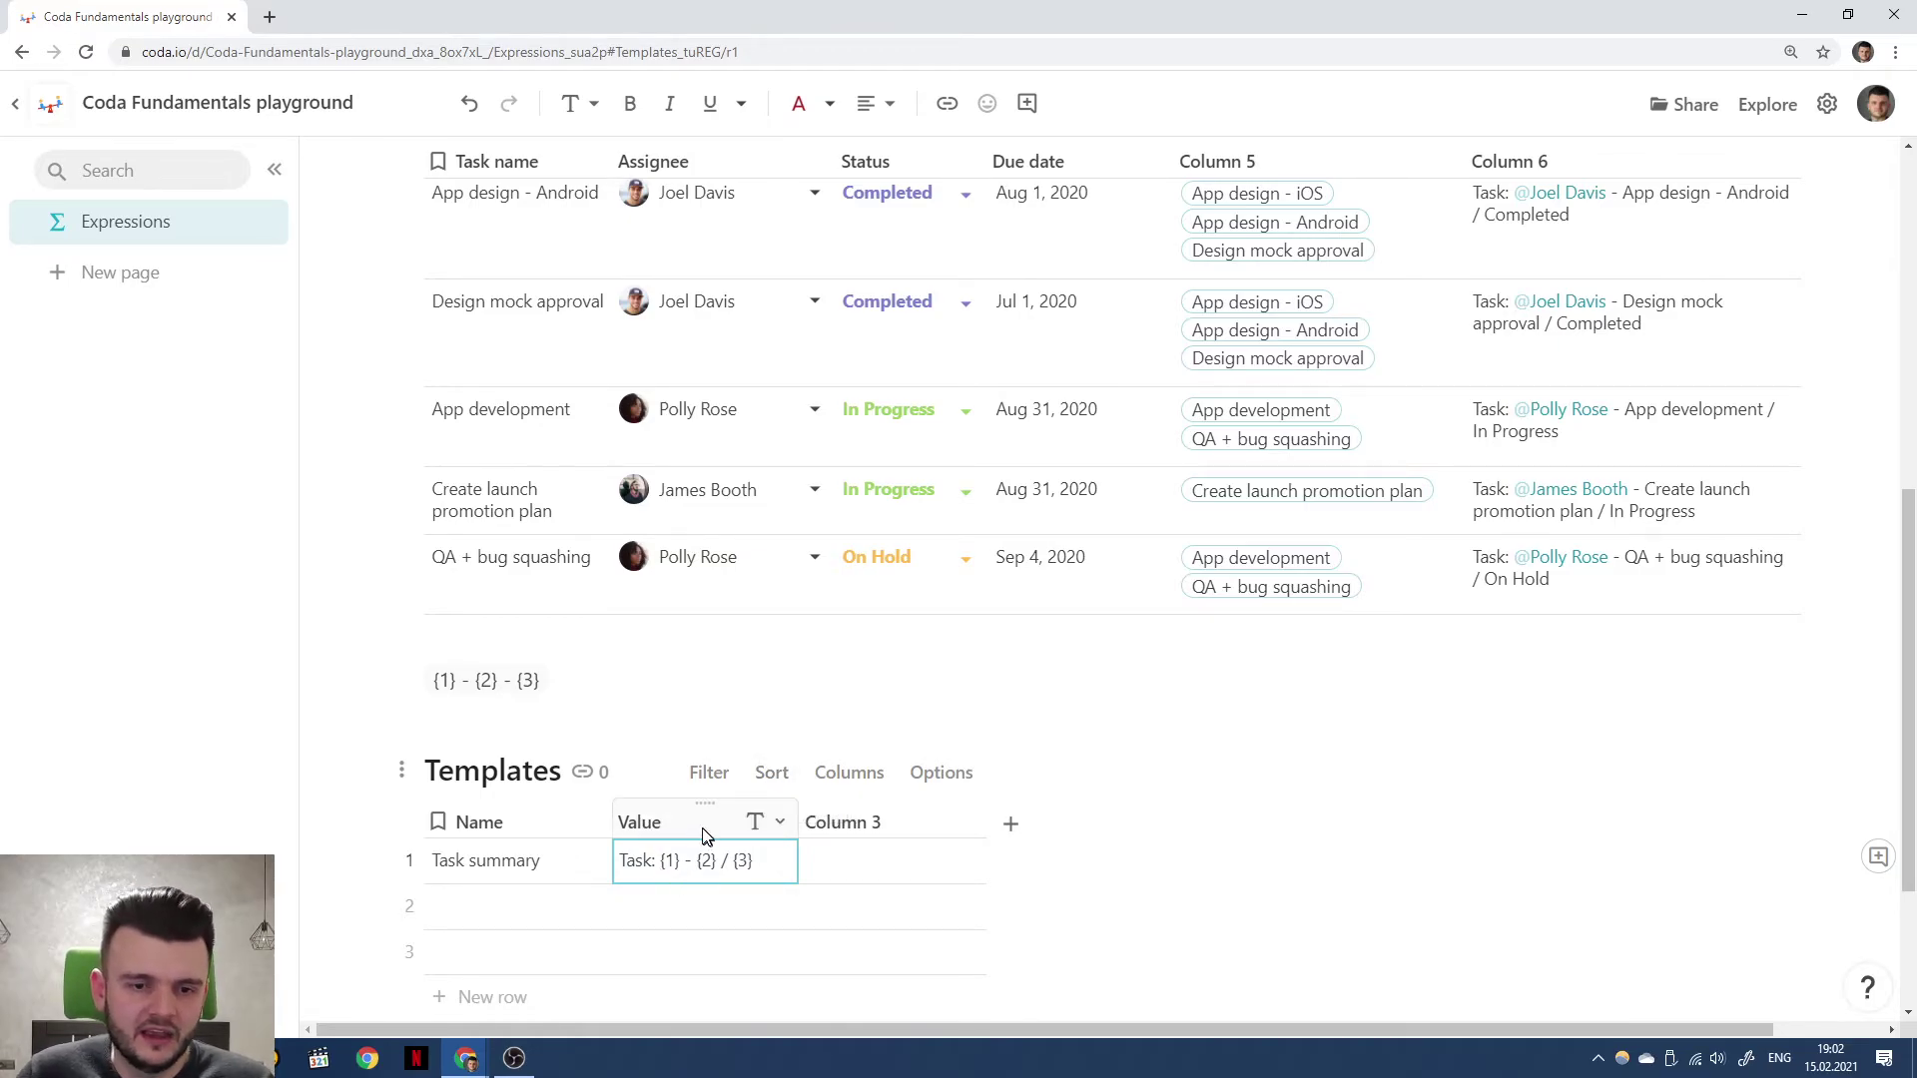
pyautogui.scroll(2, 709, 825)
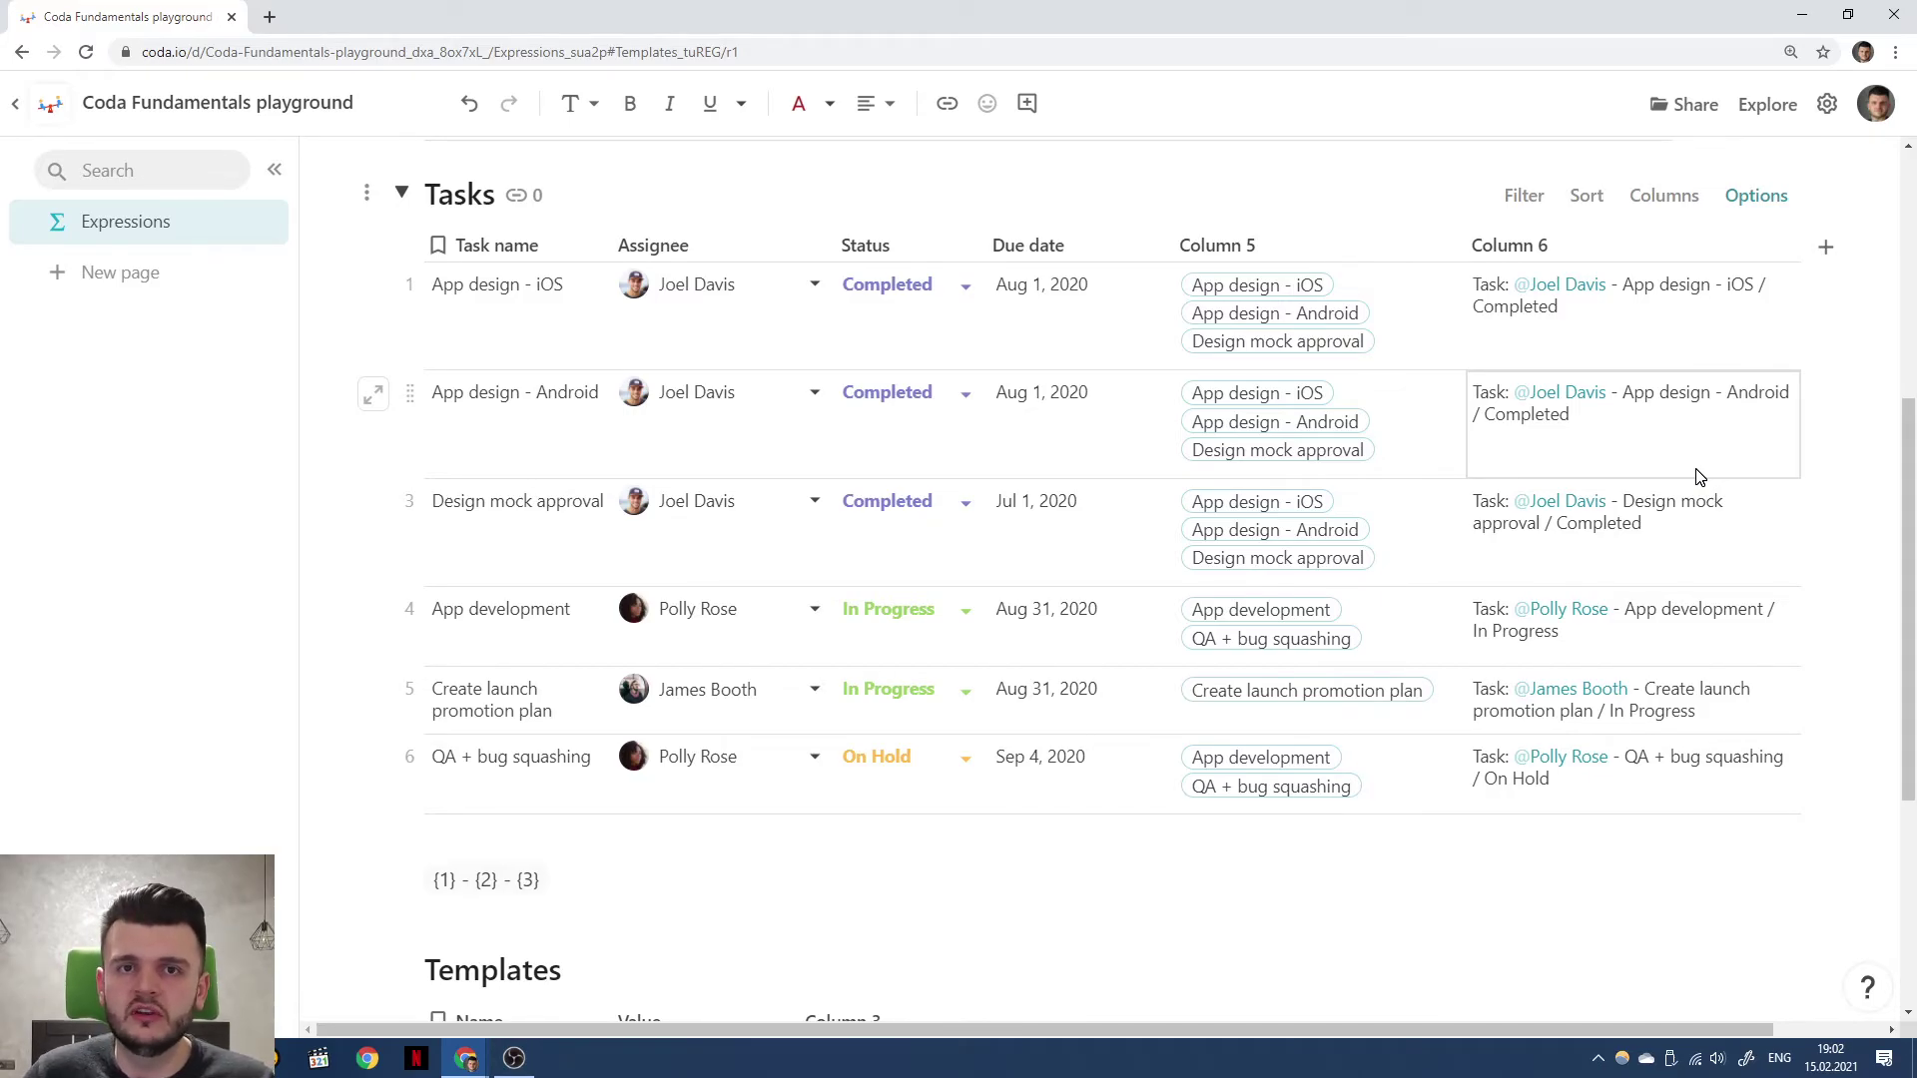
pyautogui.scroll(5, 1687, 459)
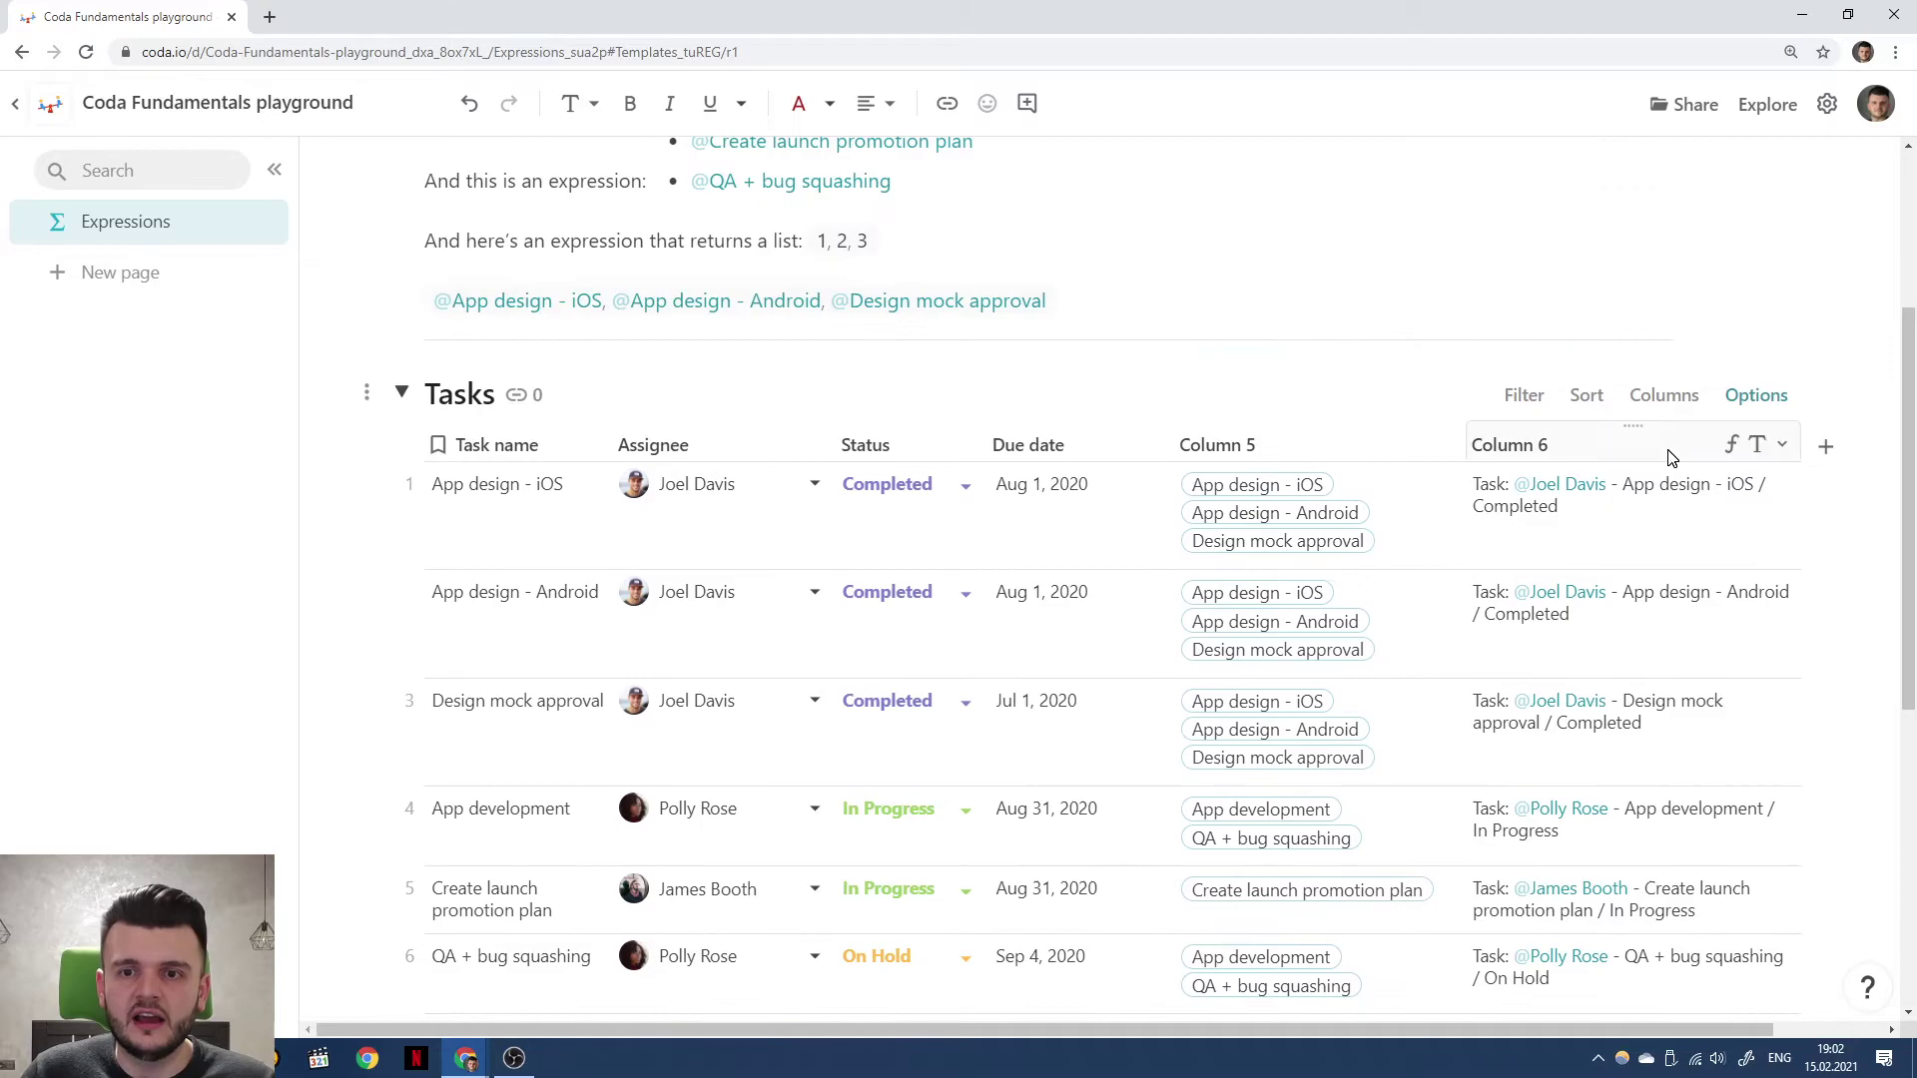
# Start a new canvas formula on a new line below the expression listing the App design and Design mock approval tasks.
pyautogui.scroll(-2, 1038, 535)
pyautogui.click(1235, 436)
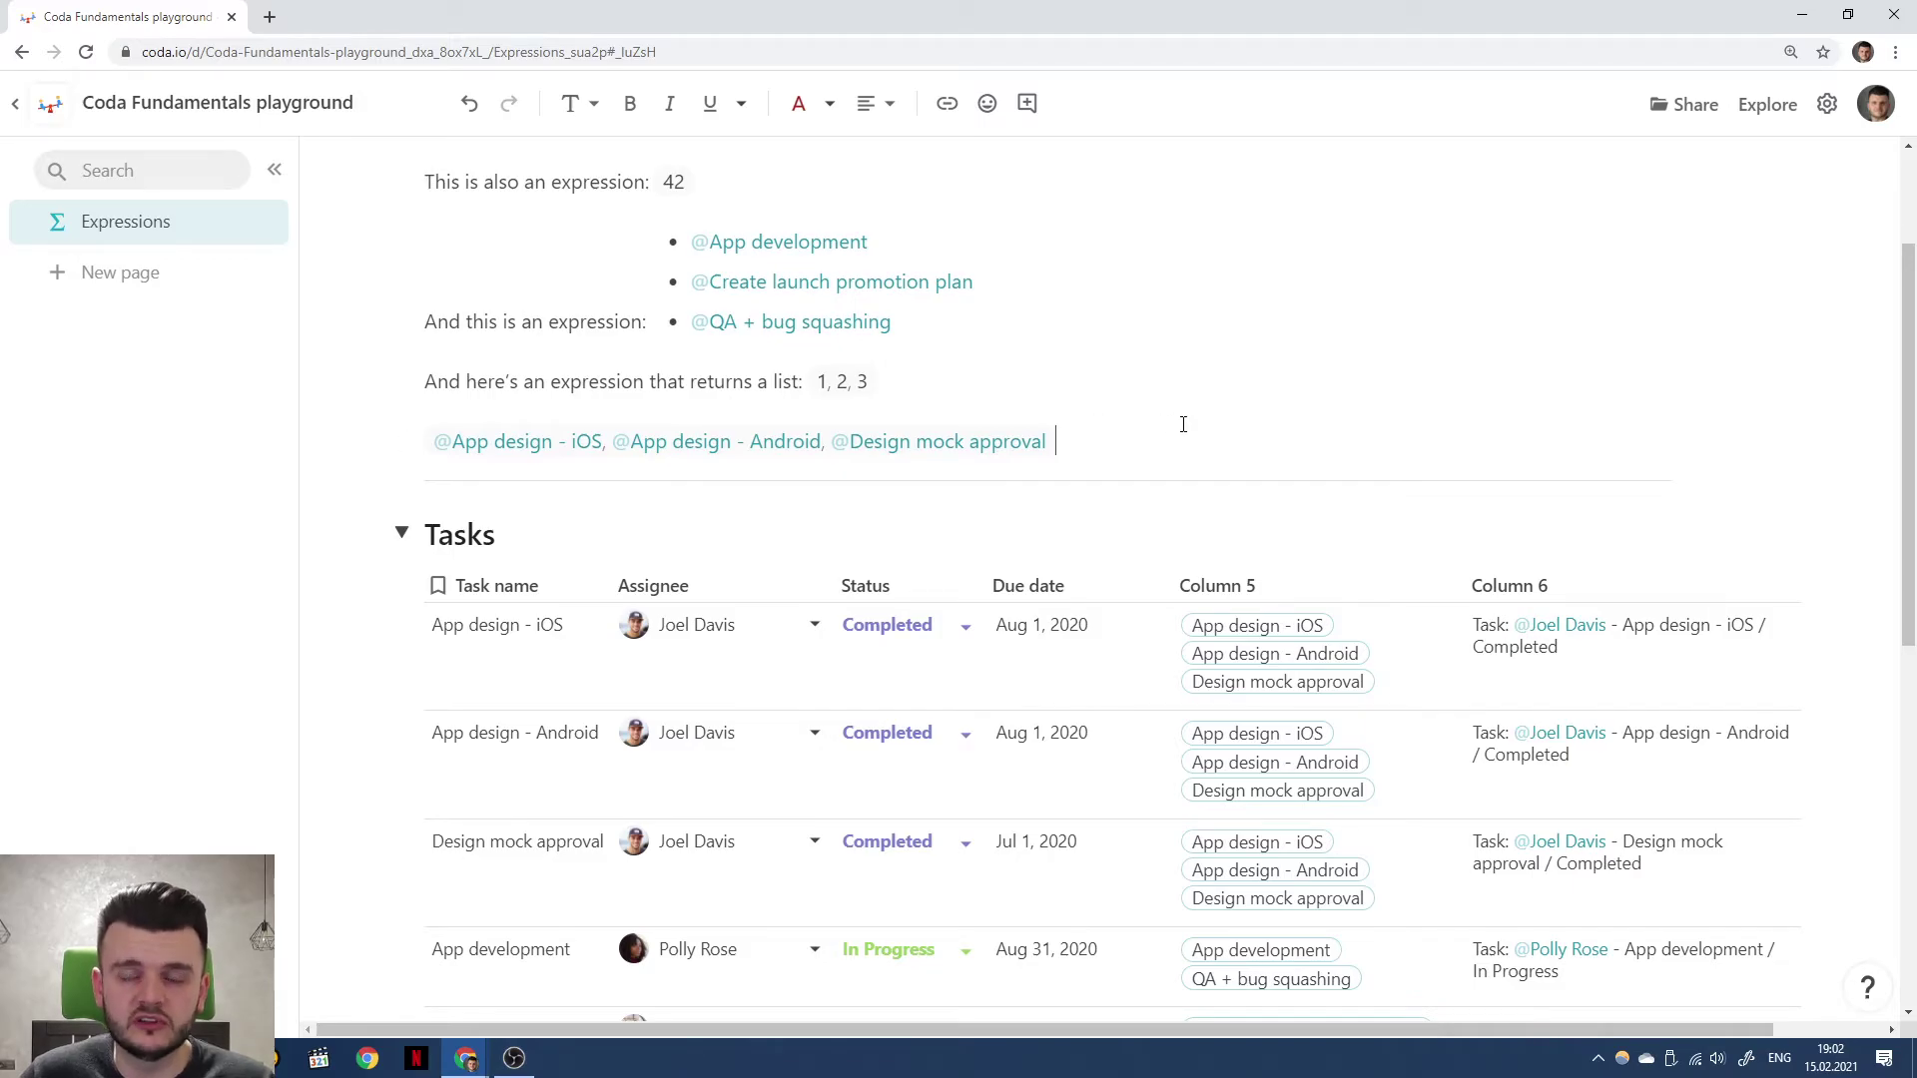
pyautogui.press('Return')
pyautogui.write('=')
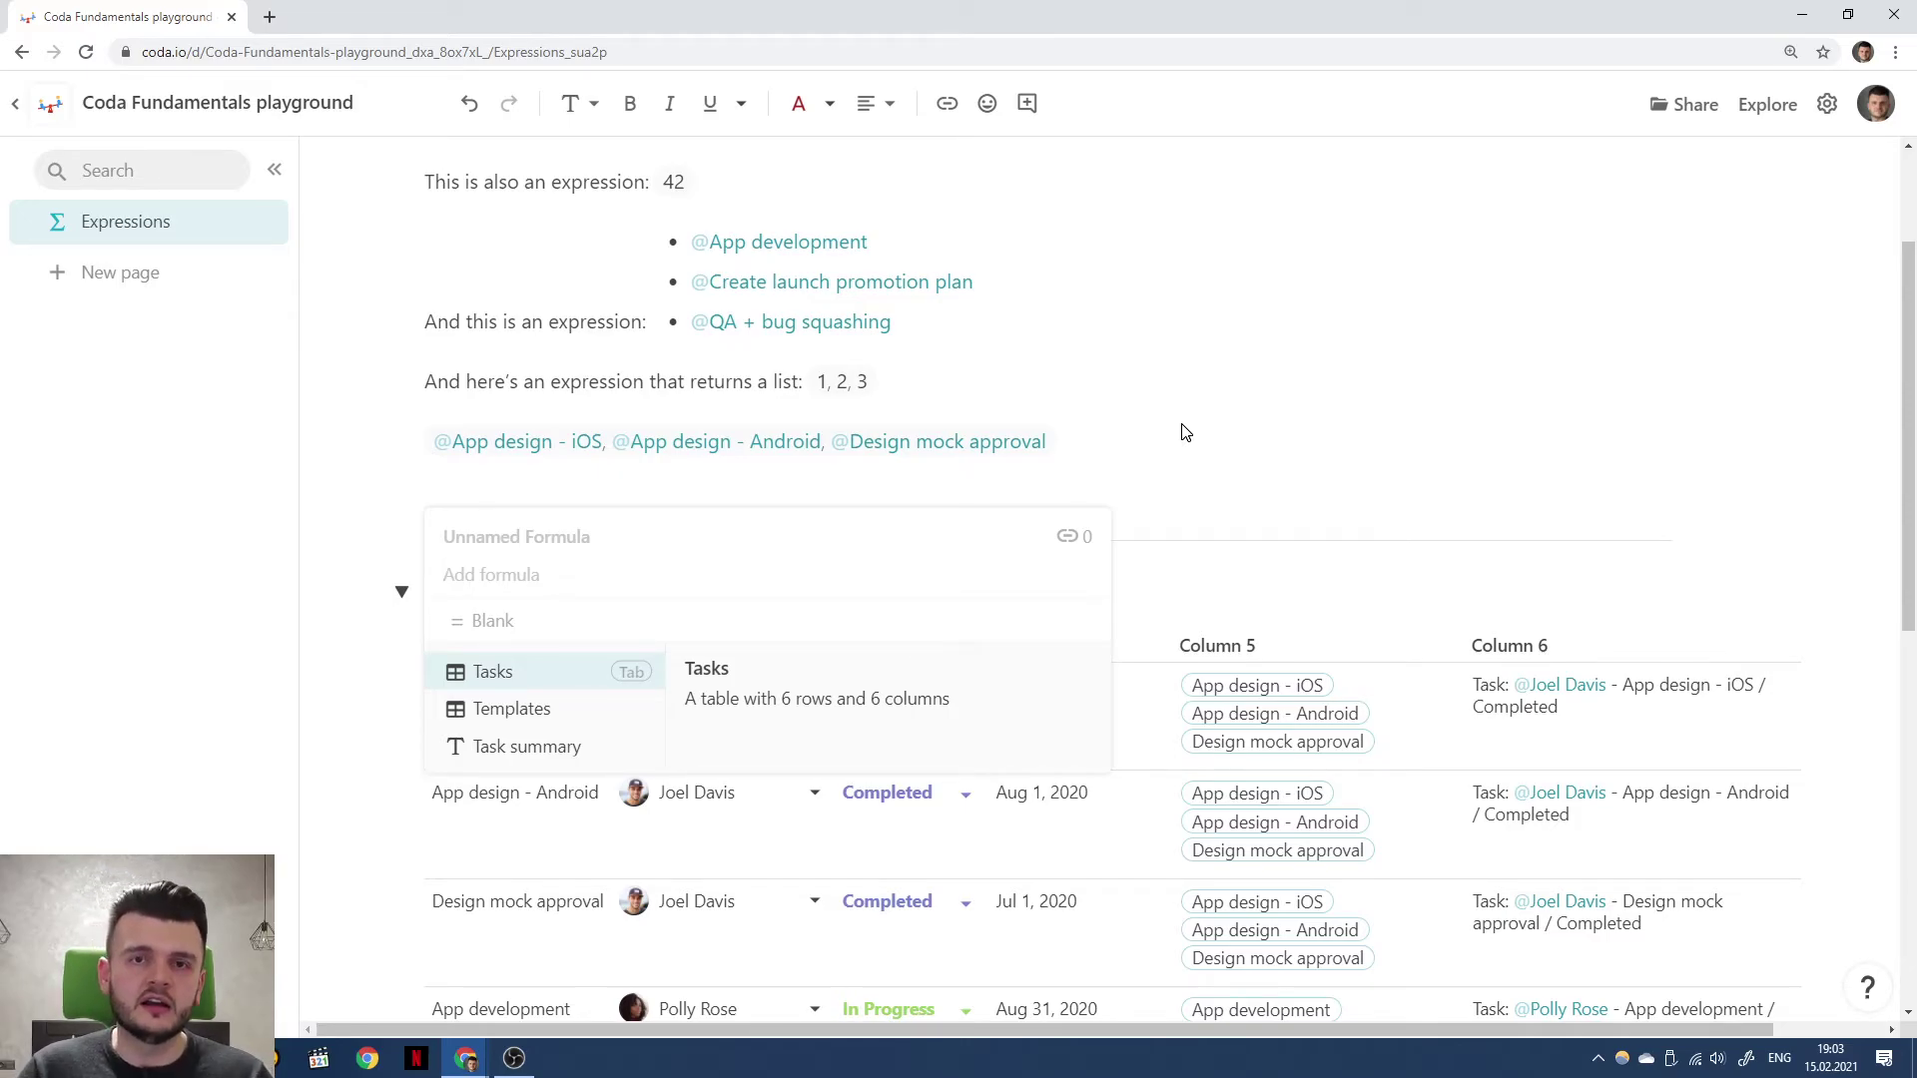
# Leave the empty canvas formula and examine the Filter formula of Column 5 in the Tasks table.
pyautogui.click(1295, 646)
pyautogui.click(1295, 646)
pyautogui.scroll(-2, 1318, 599)
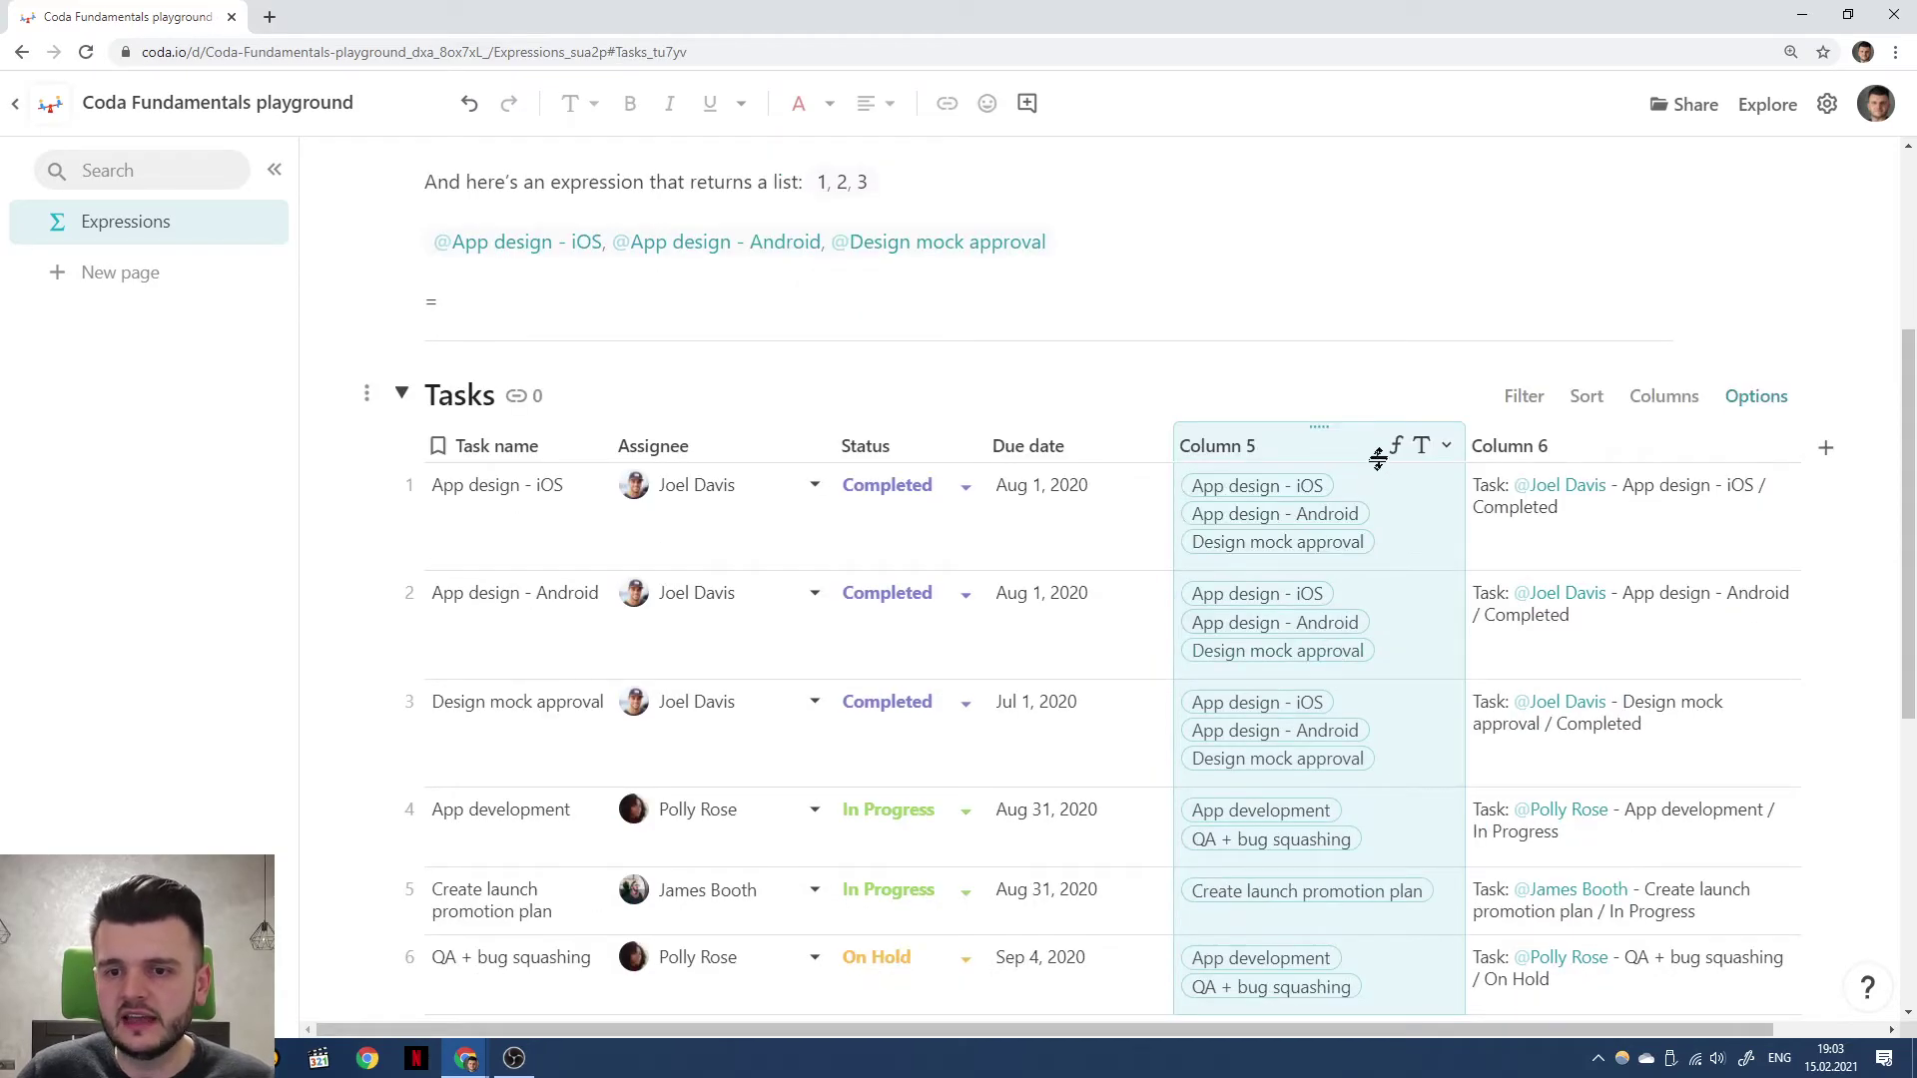
pyautogui.click(1395, 445)
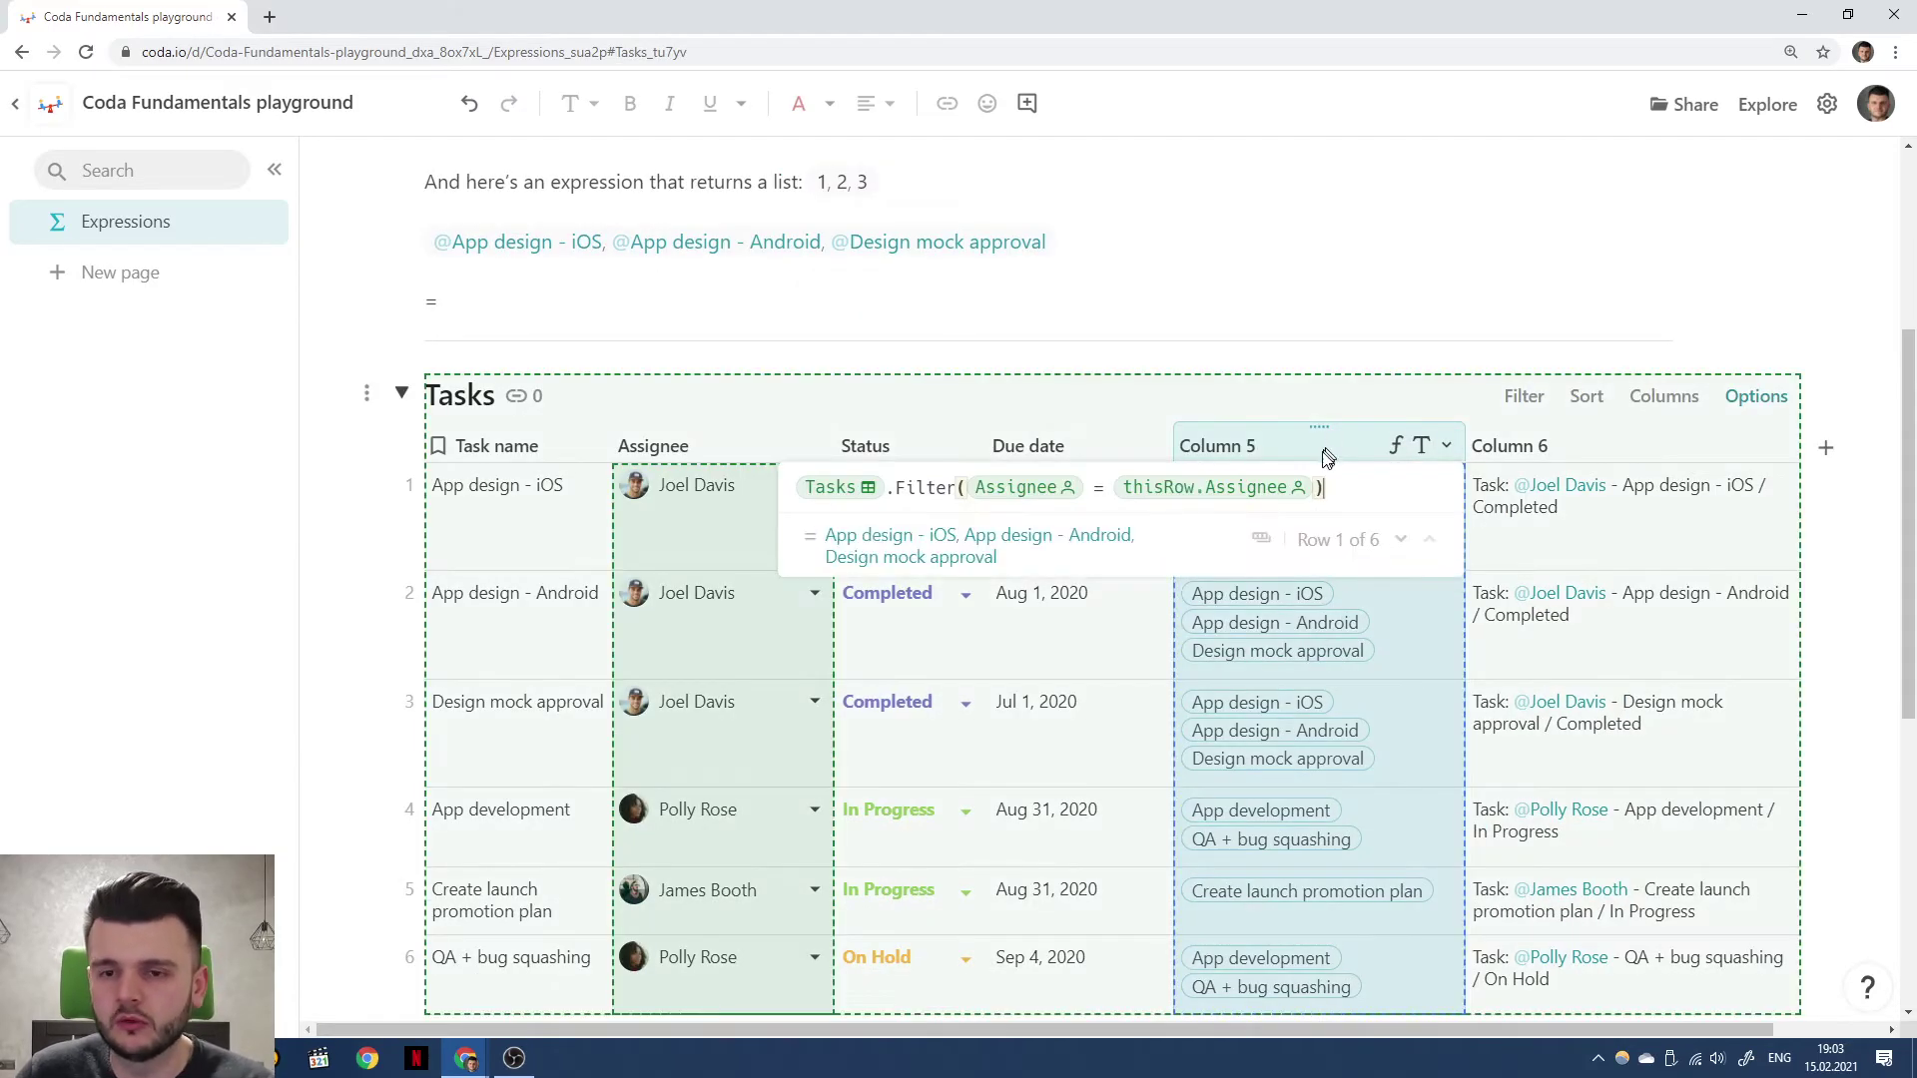
pyautogui.click(1396, 445)
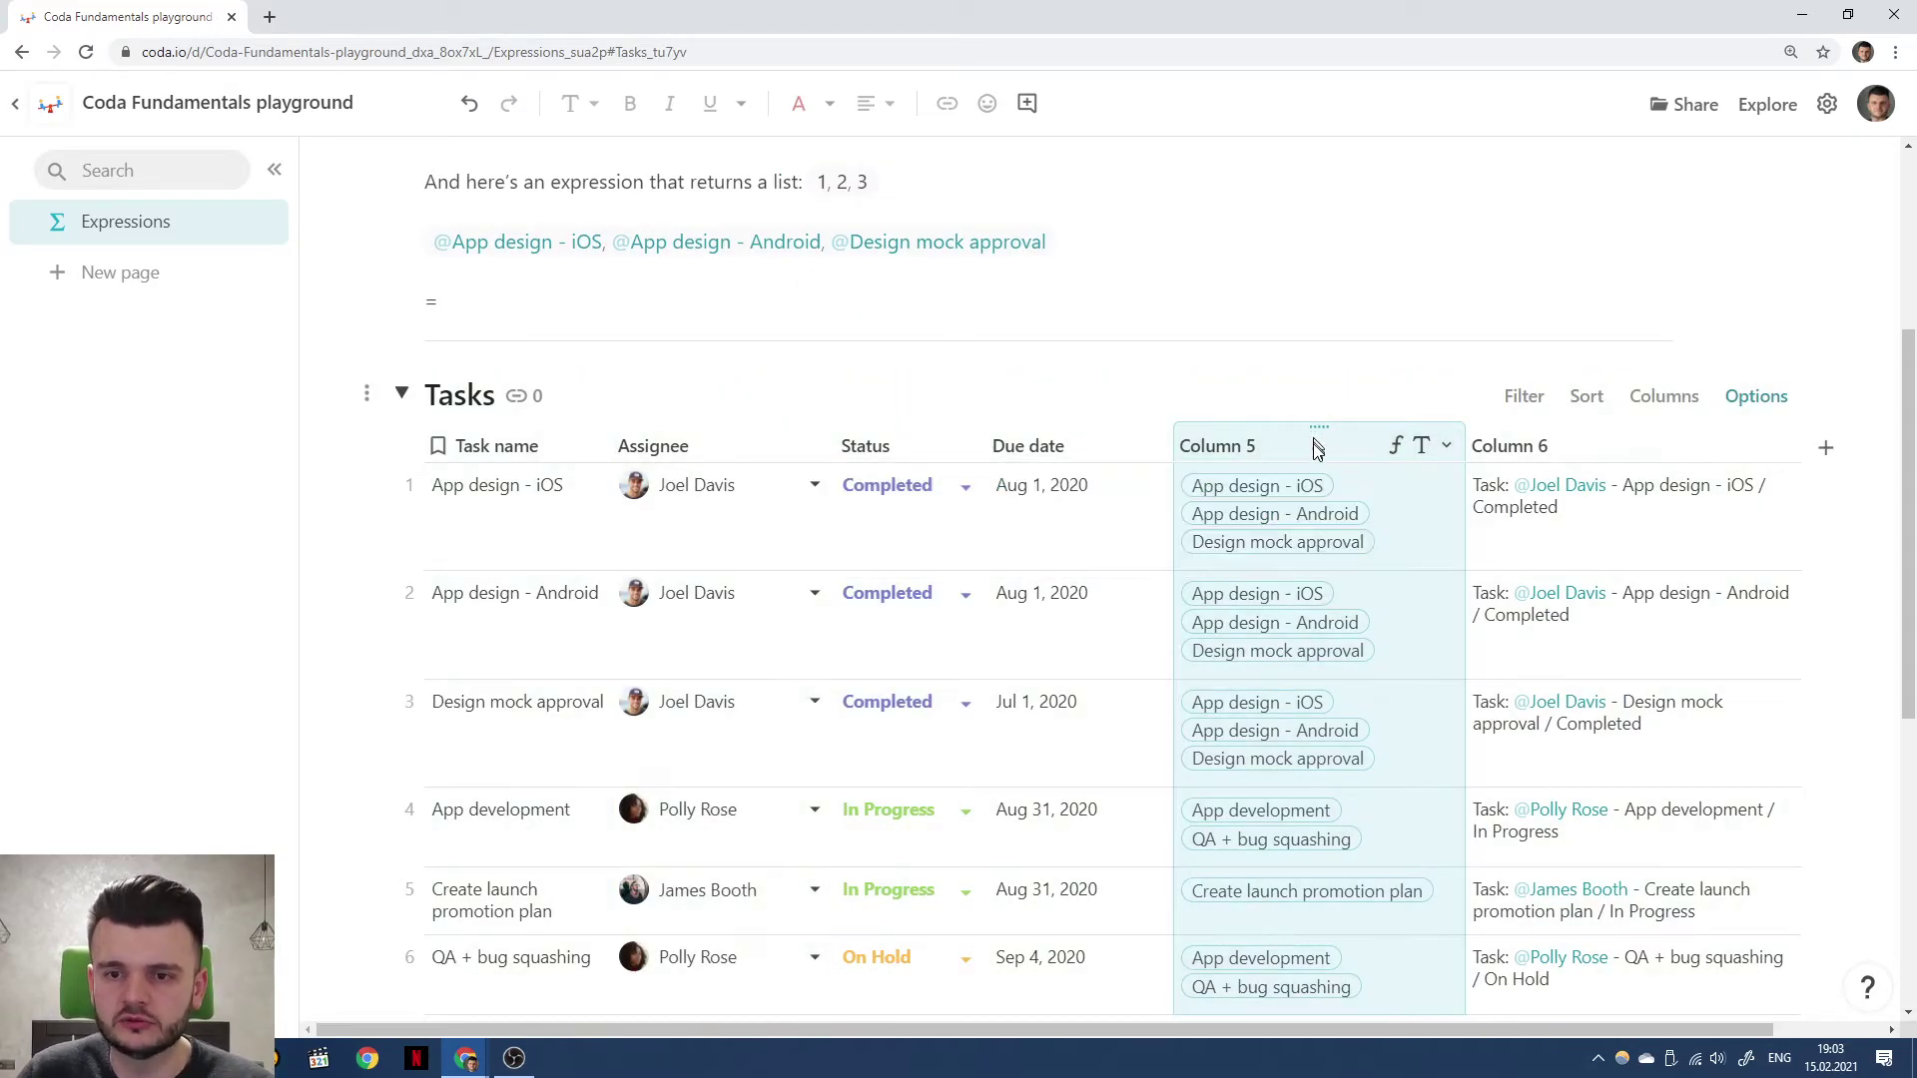
pyautogui.click(1393, 445)
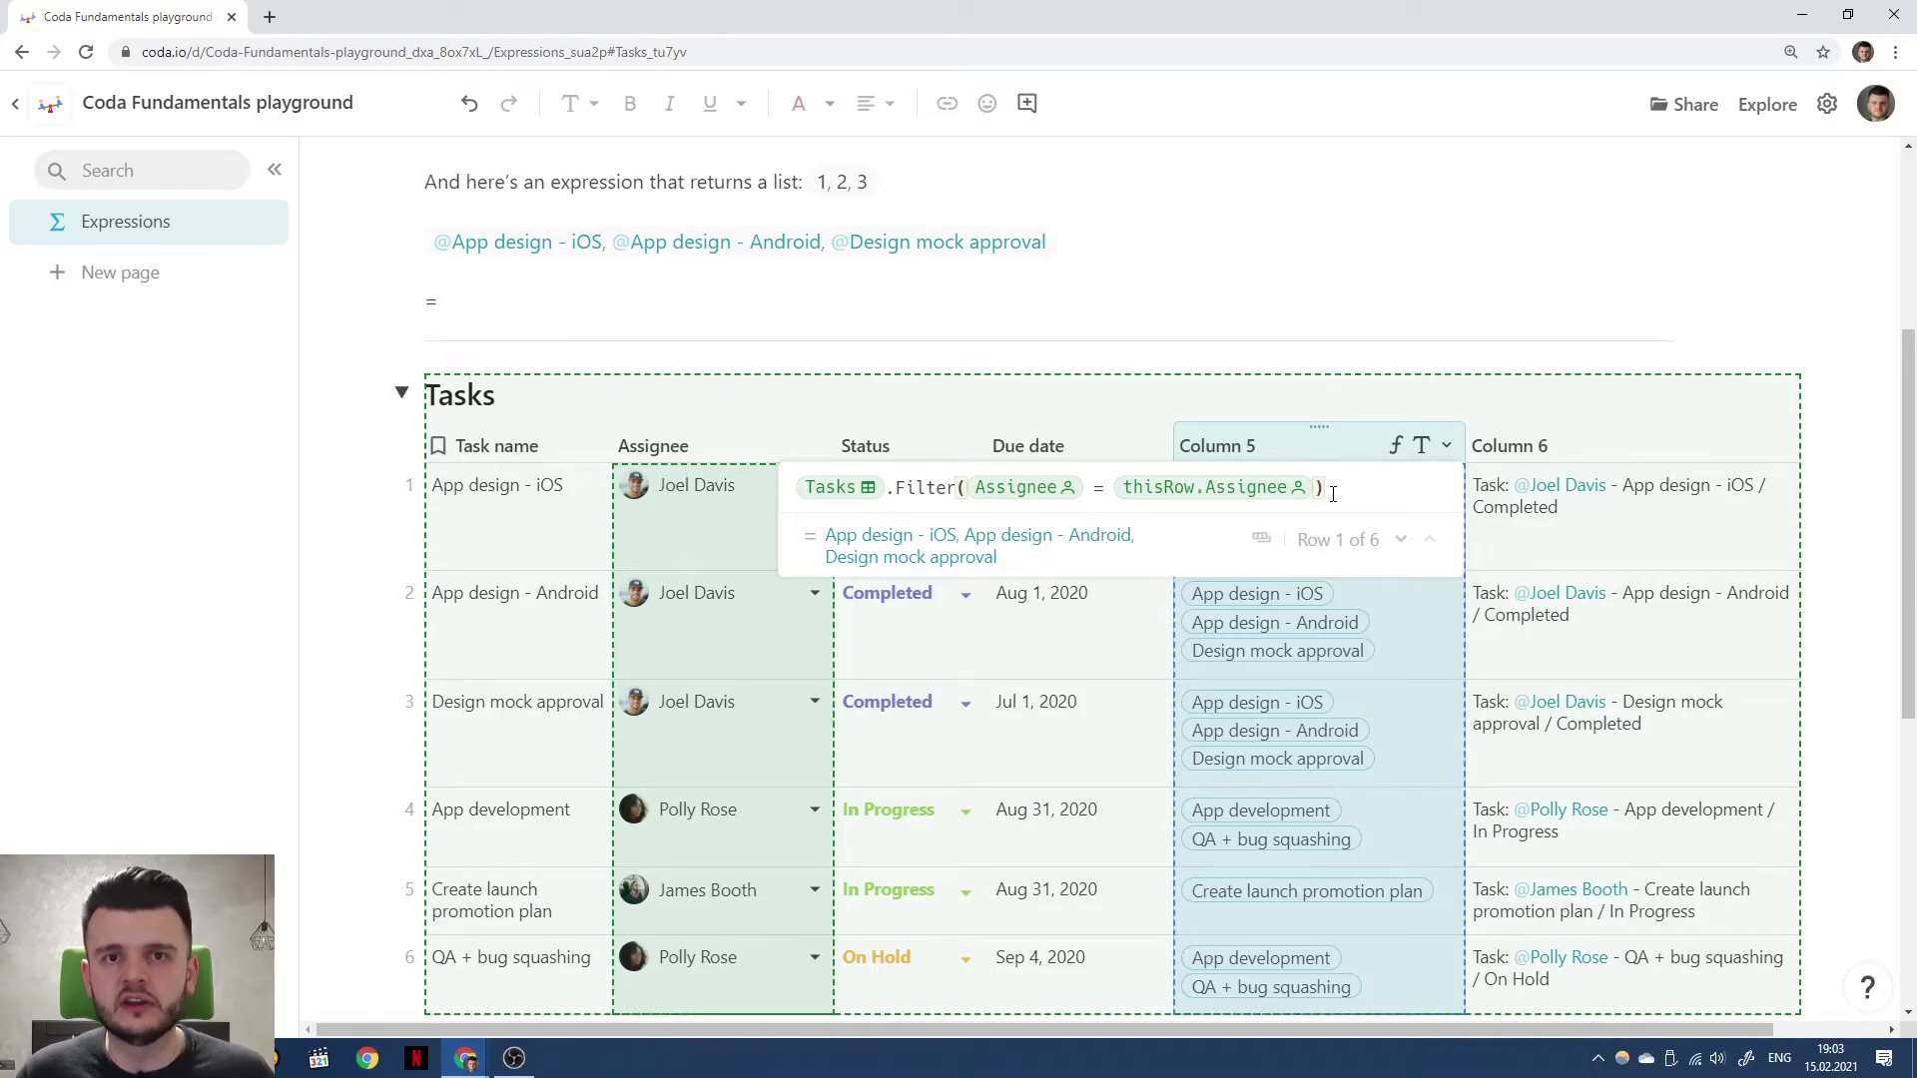
# Examine the formula behind the bulleted task list on the canvas, including its nested Filter, WithName and If calls.
pyautogui.click(1210, 241)
pyautogui.scroll(3, 1185, 248)
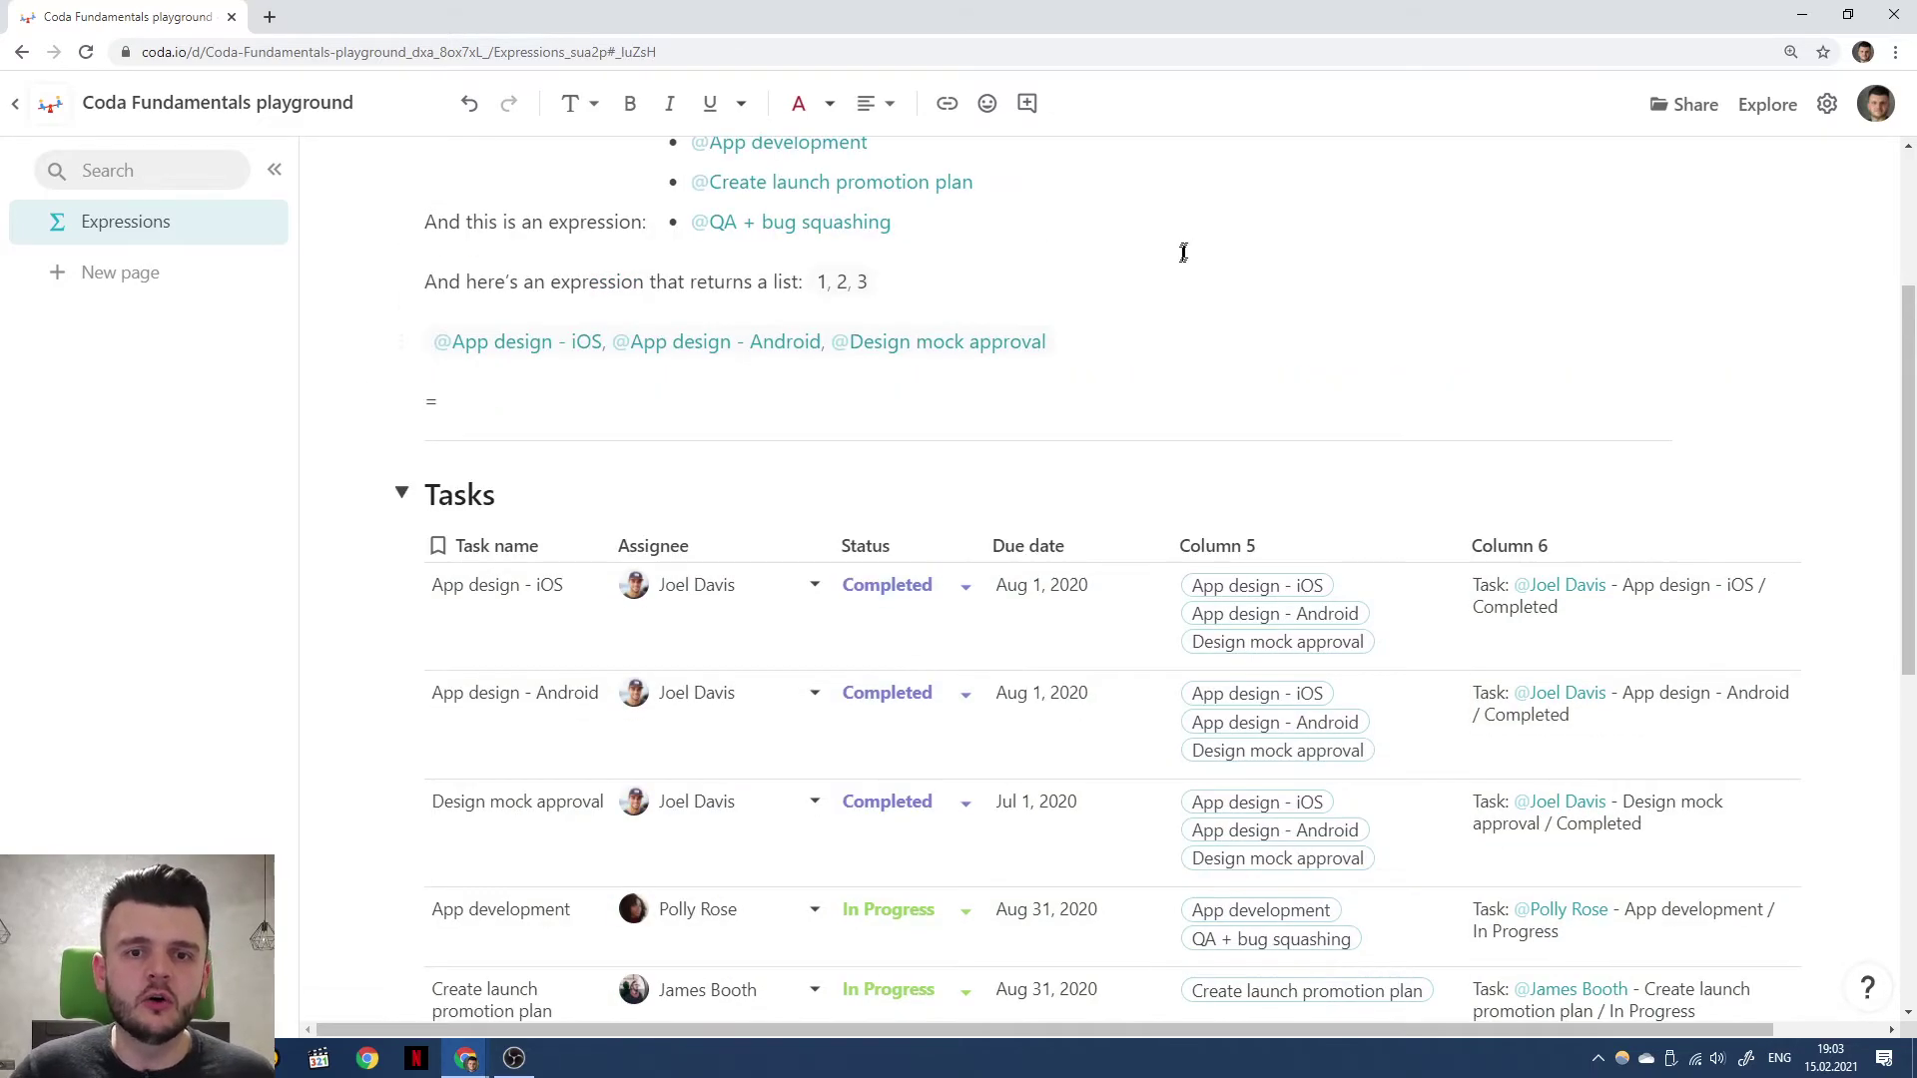
pyautogui.click(960, 423)
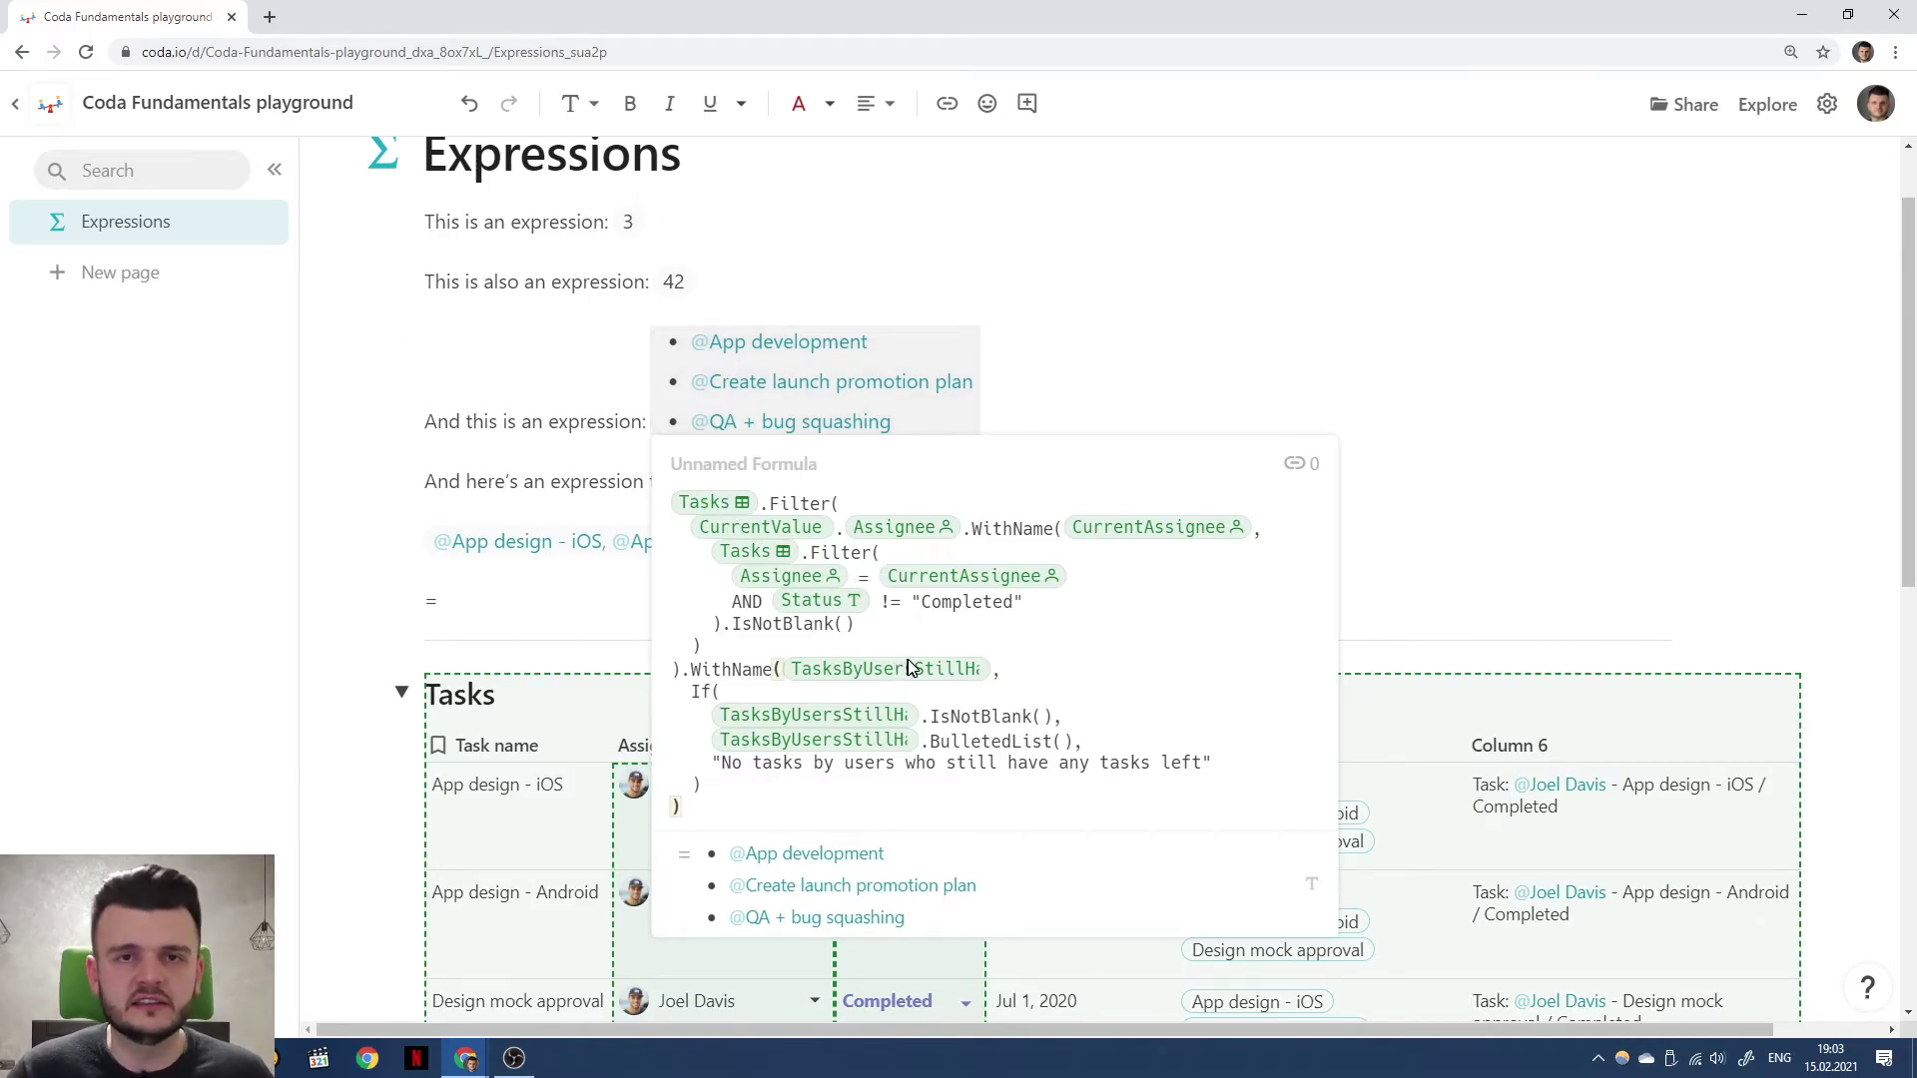
pyautogui.click(939, 415)
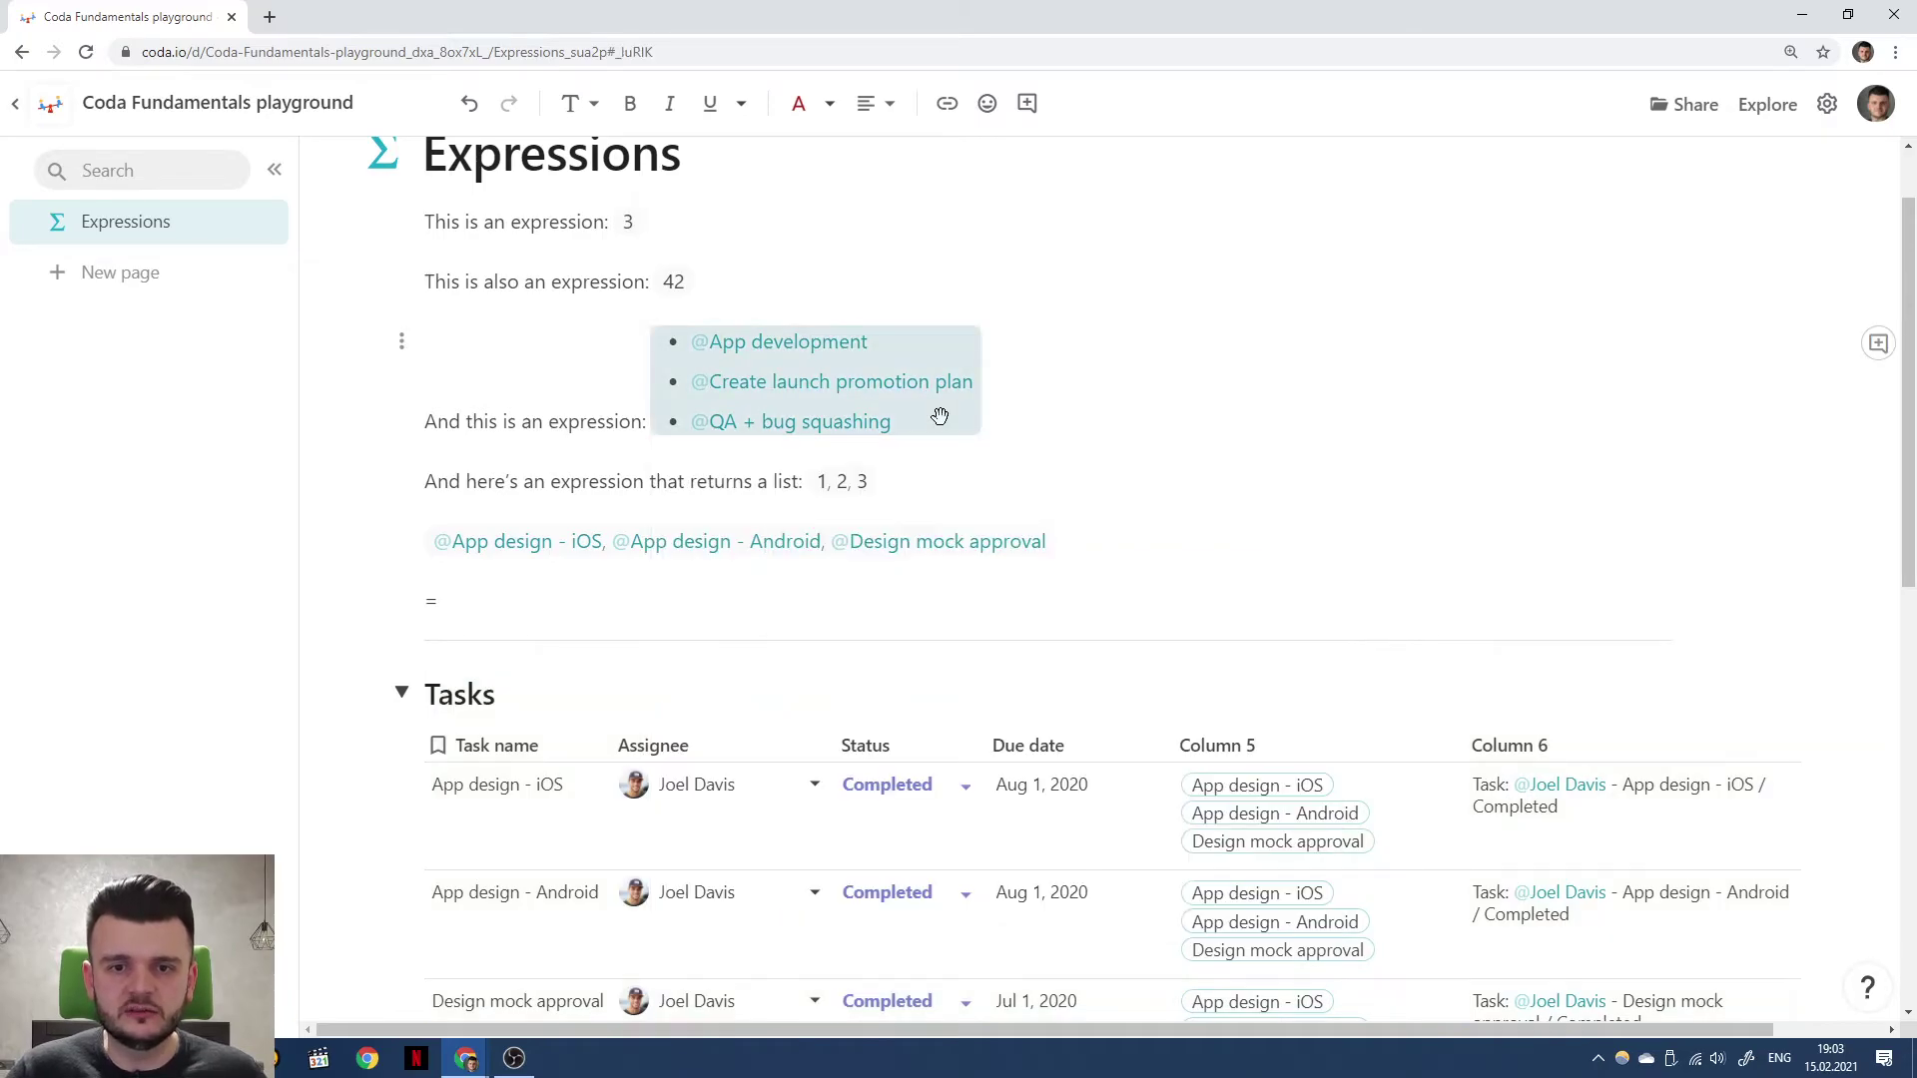
pyautogui.click(673, 283)
# Compare the Filter formula of Column 5 with the Format formula of Column 6.
pyautogui.click(1411, 753)
pyautogui.click(1452, 184)
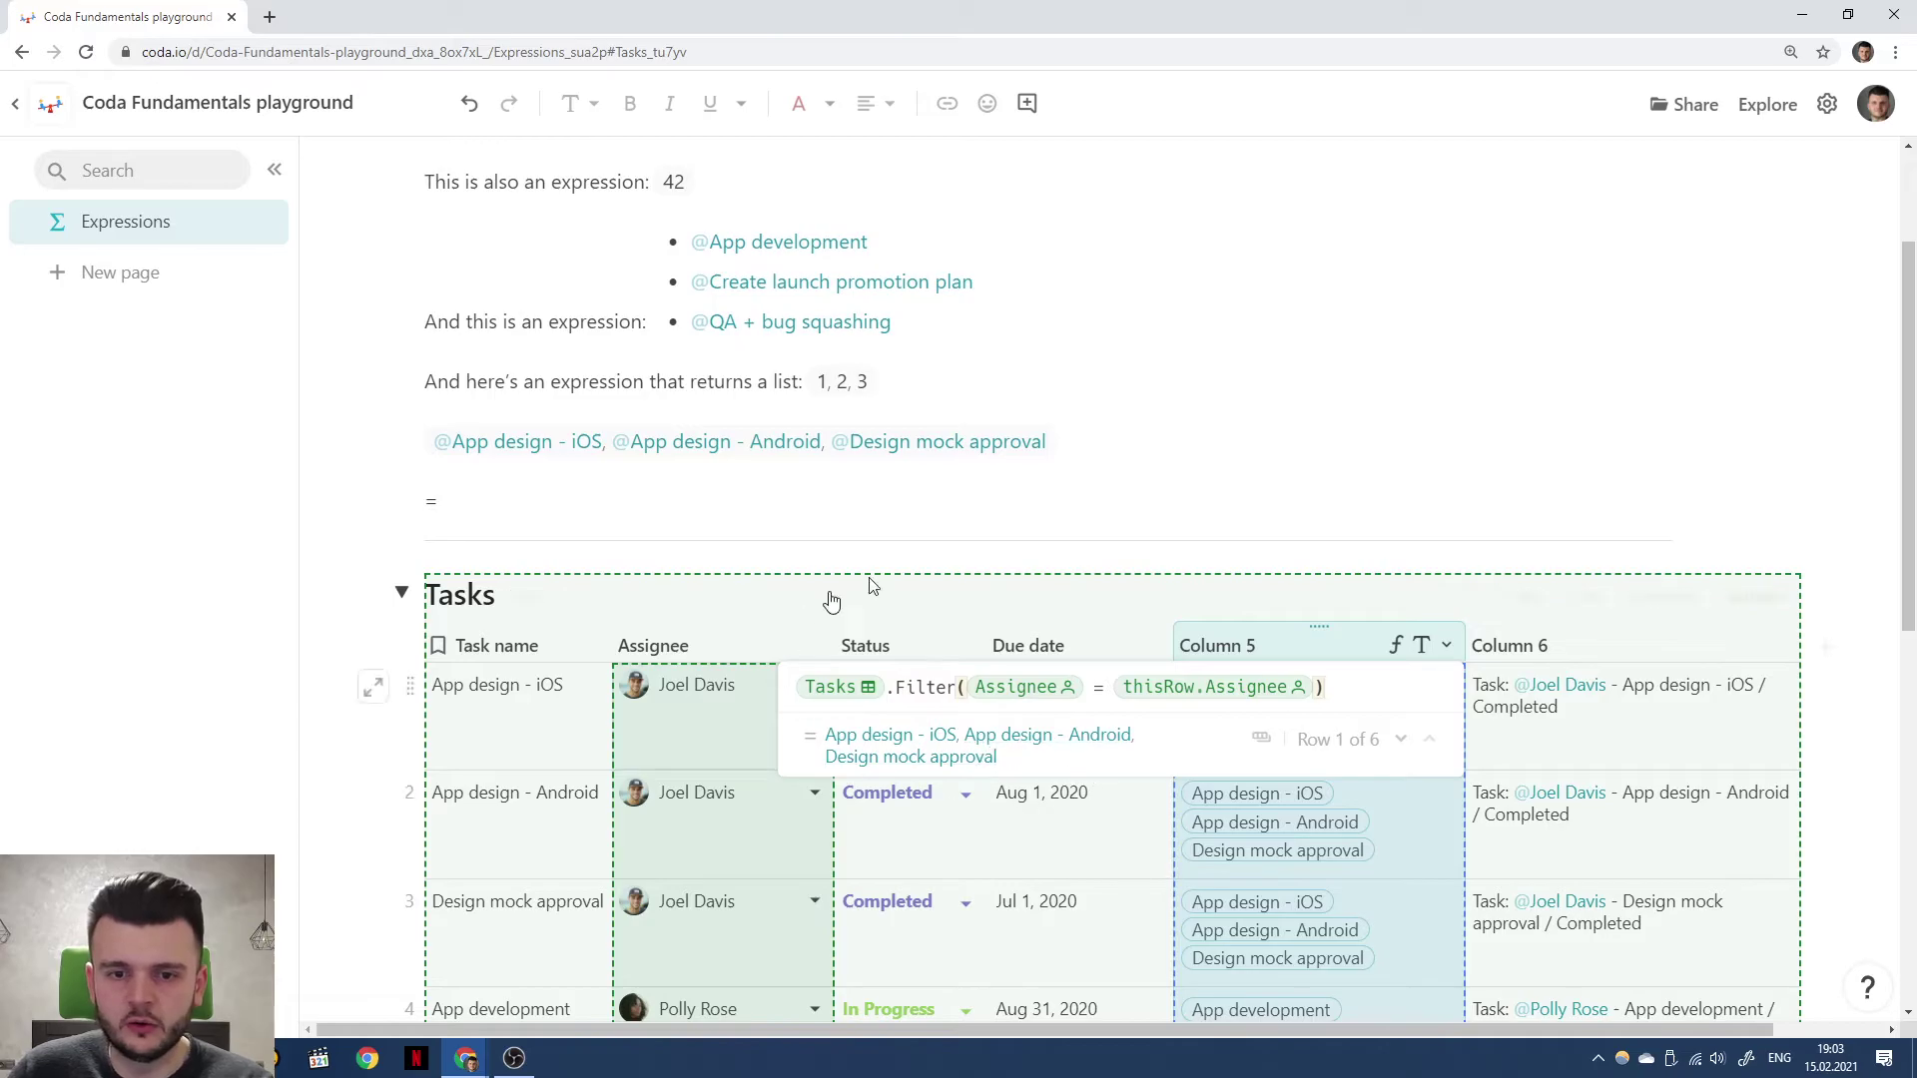
pyautogui.click(1543, 647)
pyautogui.click(1543, 647)
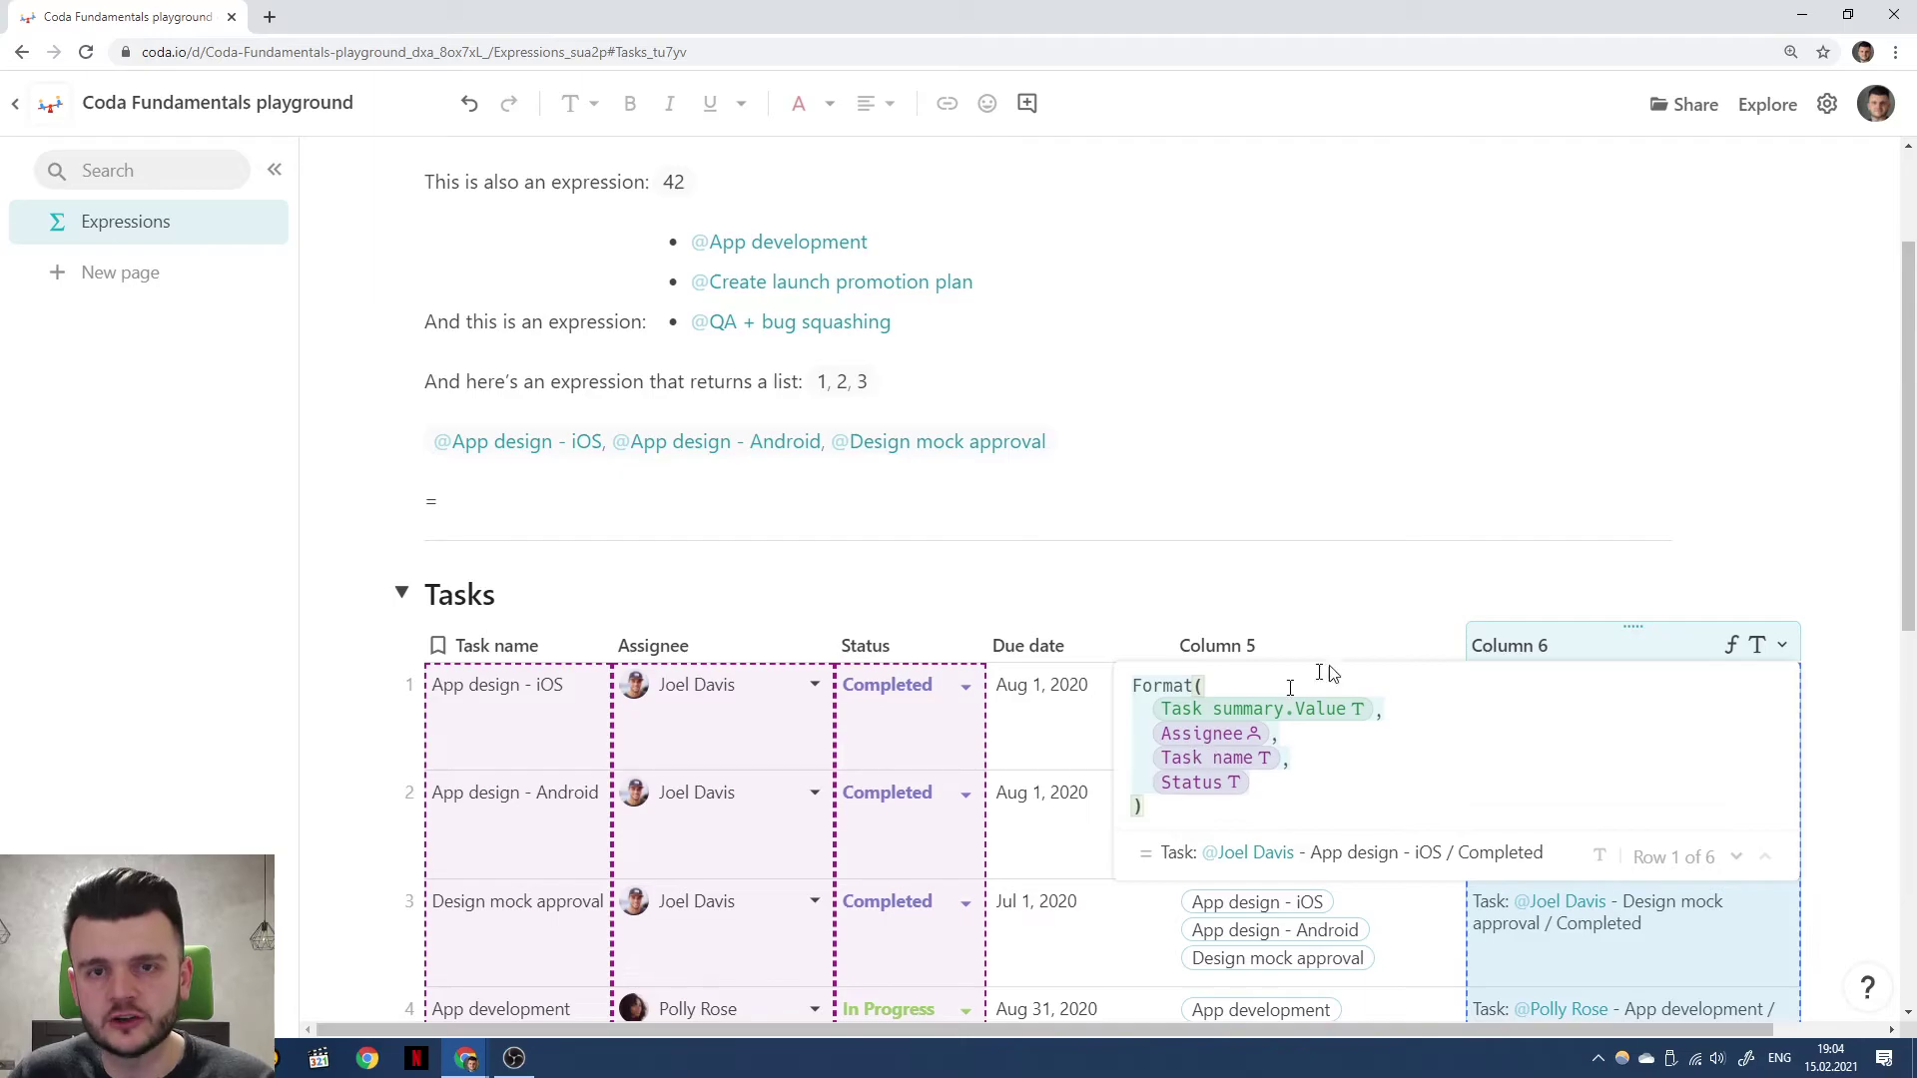
# Reopen the Column 5 formula and view the built-in description and examples for Filter().
pyautogui.click(1378, 647)
pyautogui.click(1394, 645)
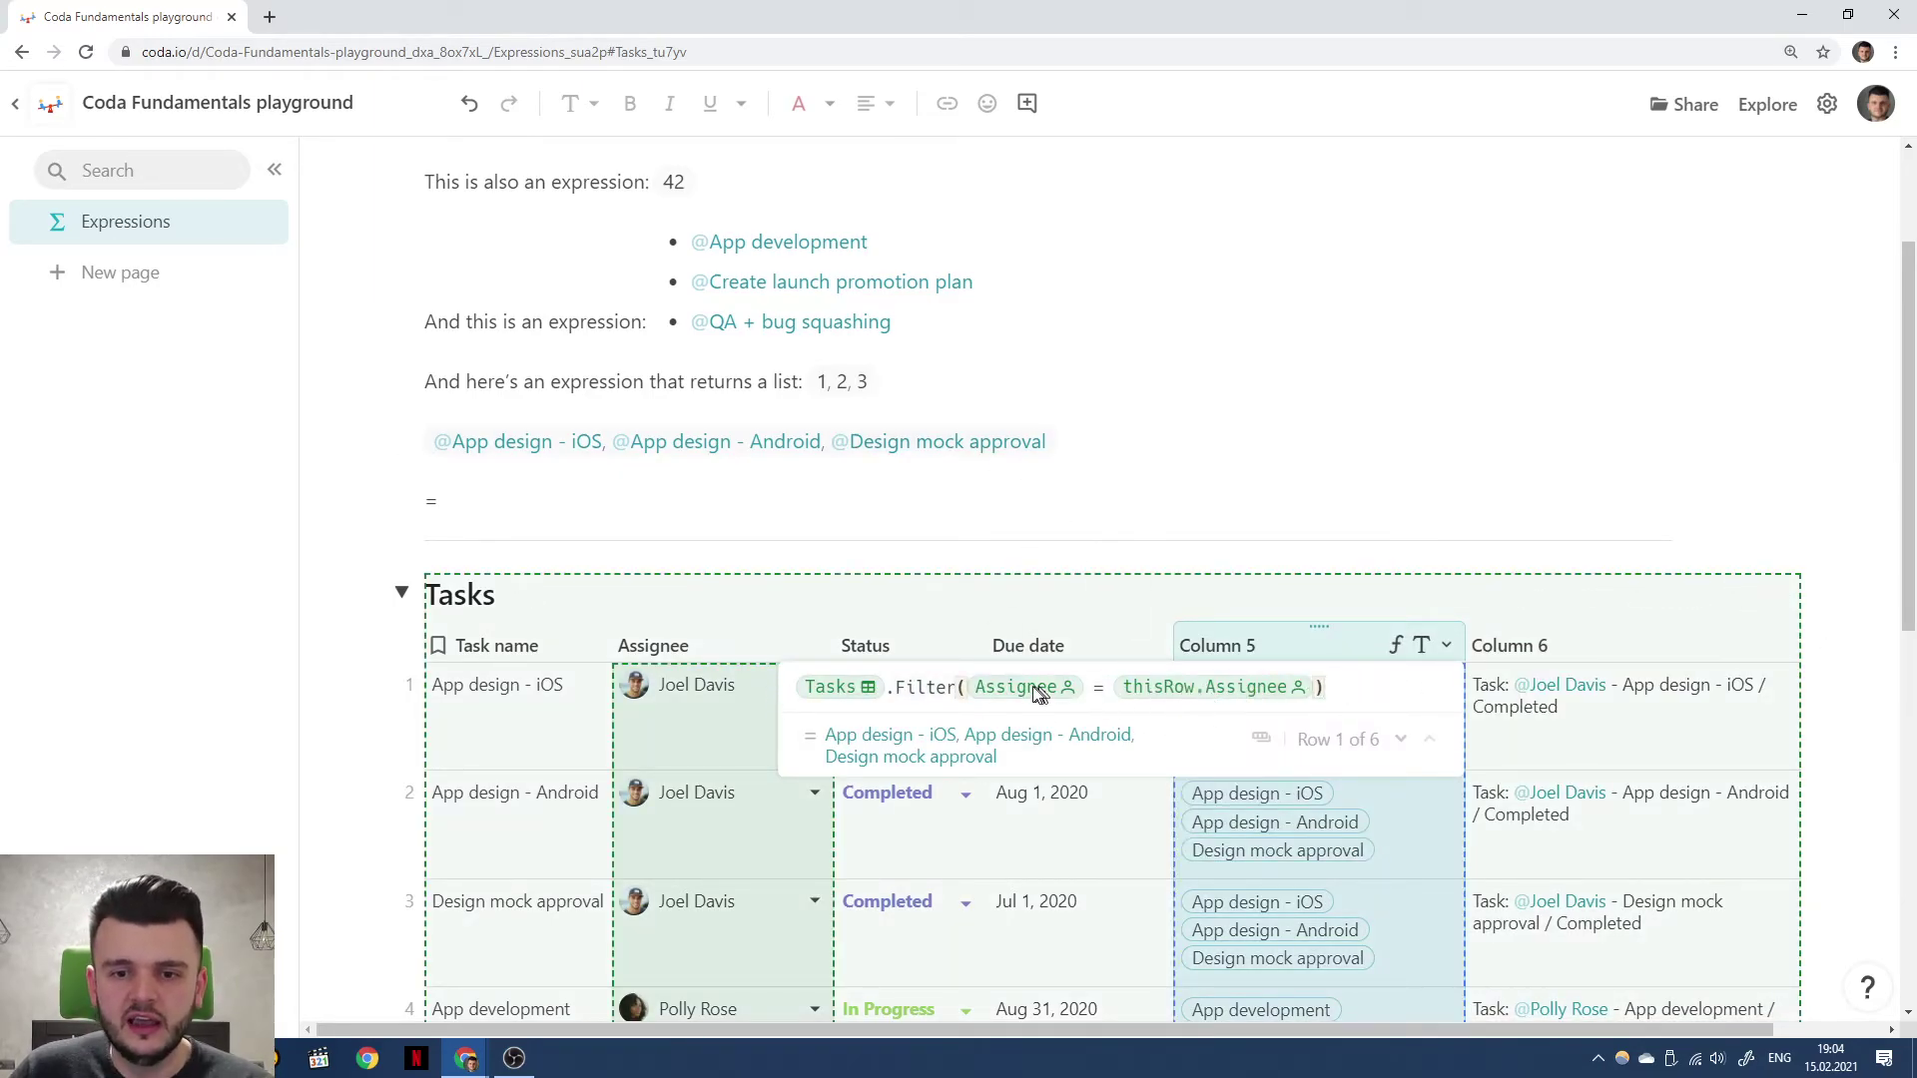
pyautogui.click(1311, 691)
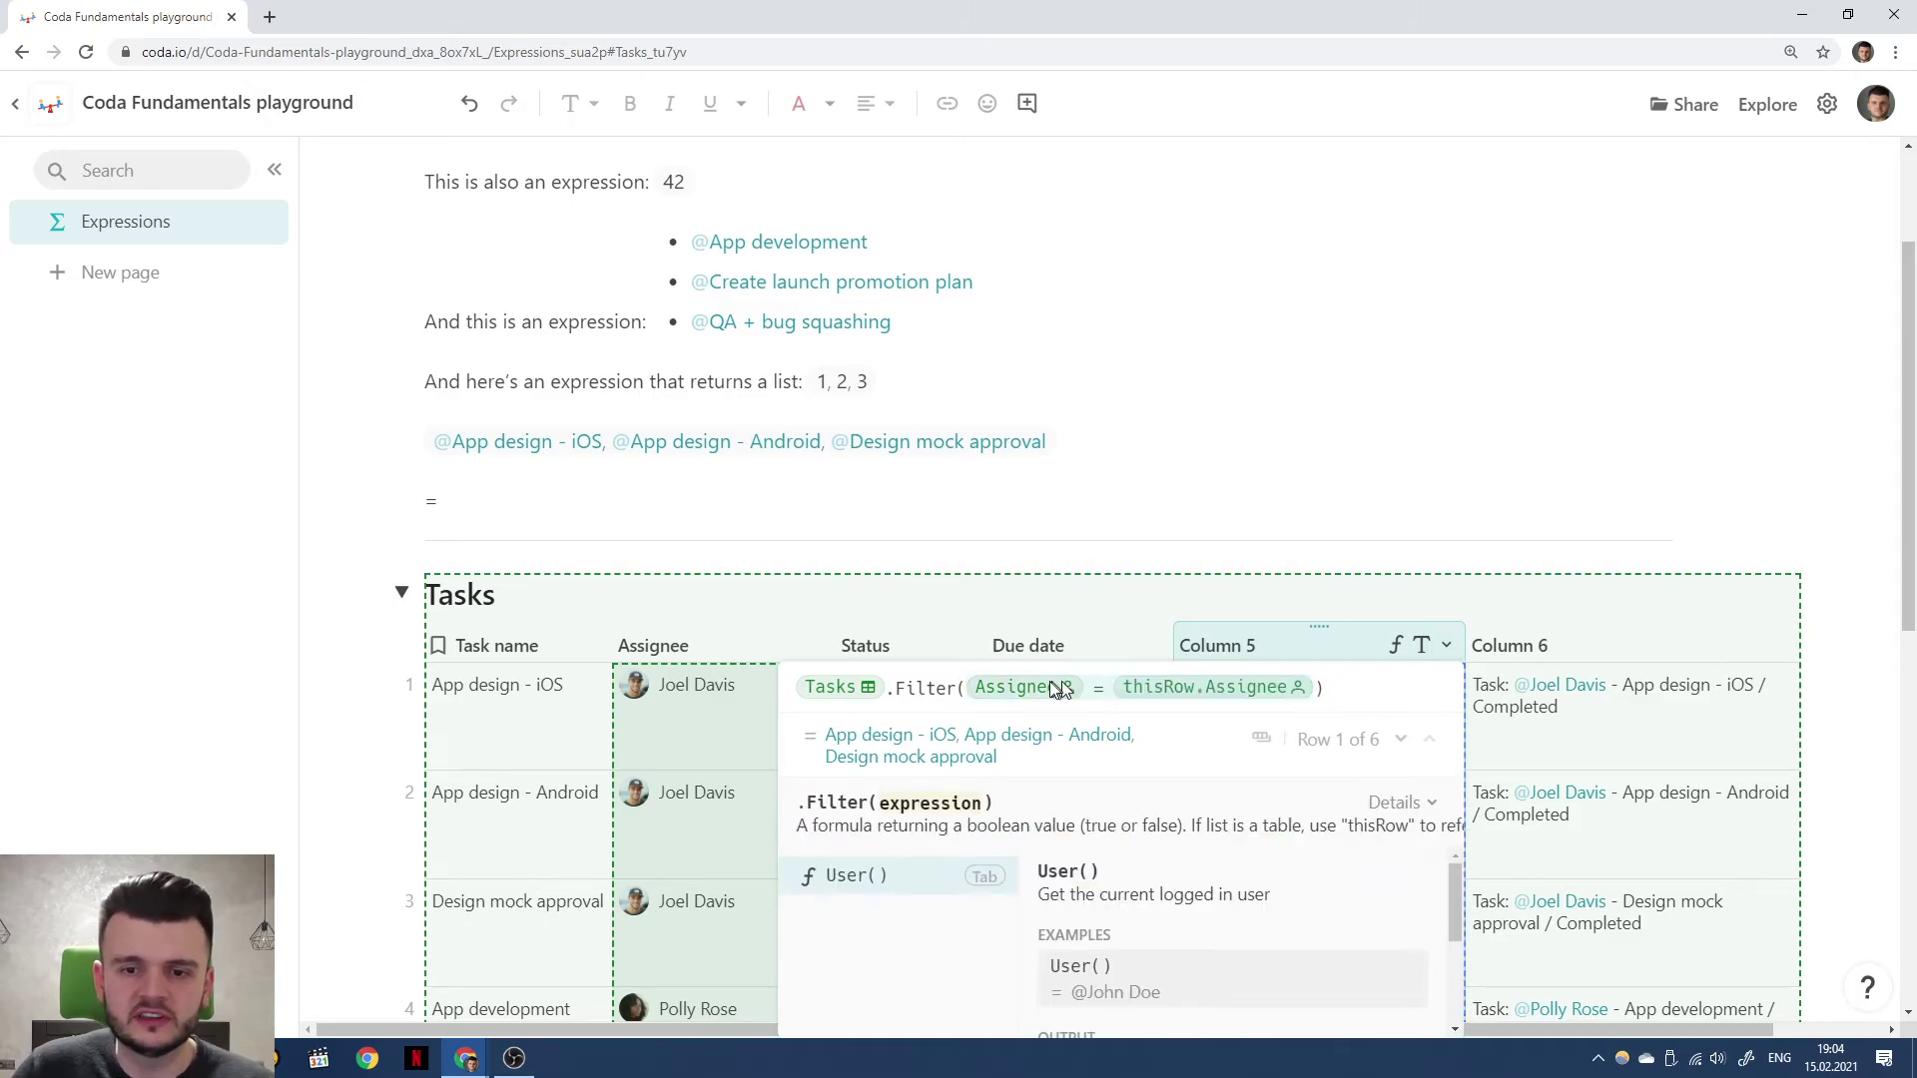
pyautogui.click(928, 690)
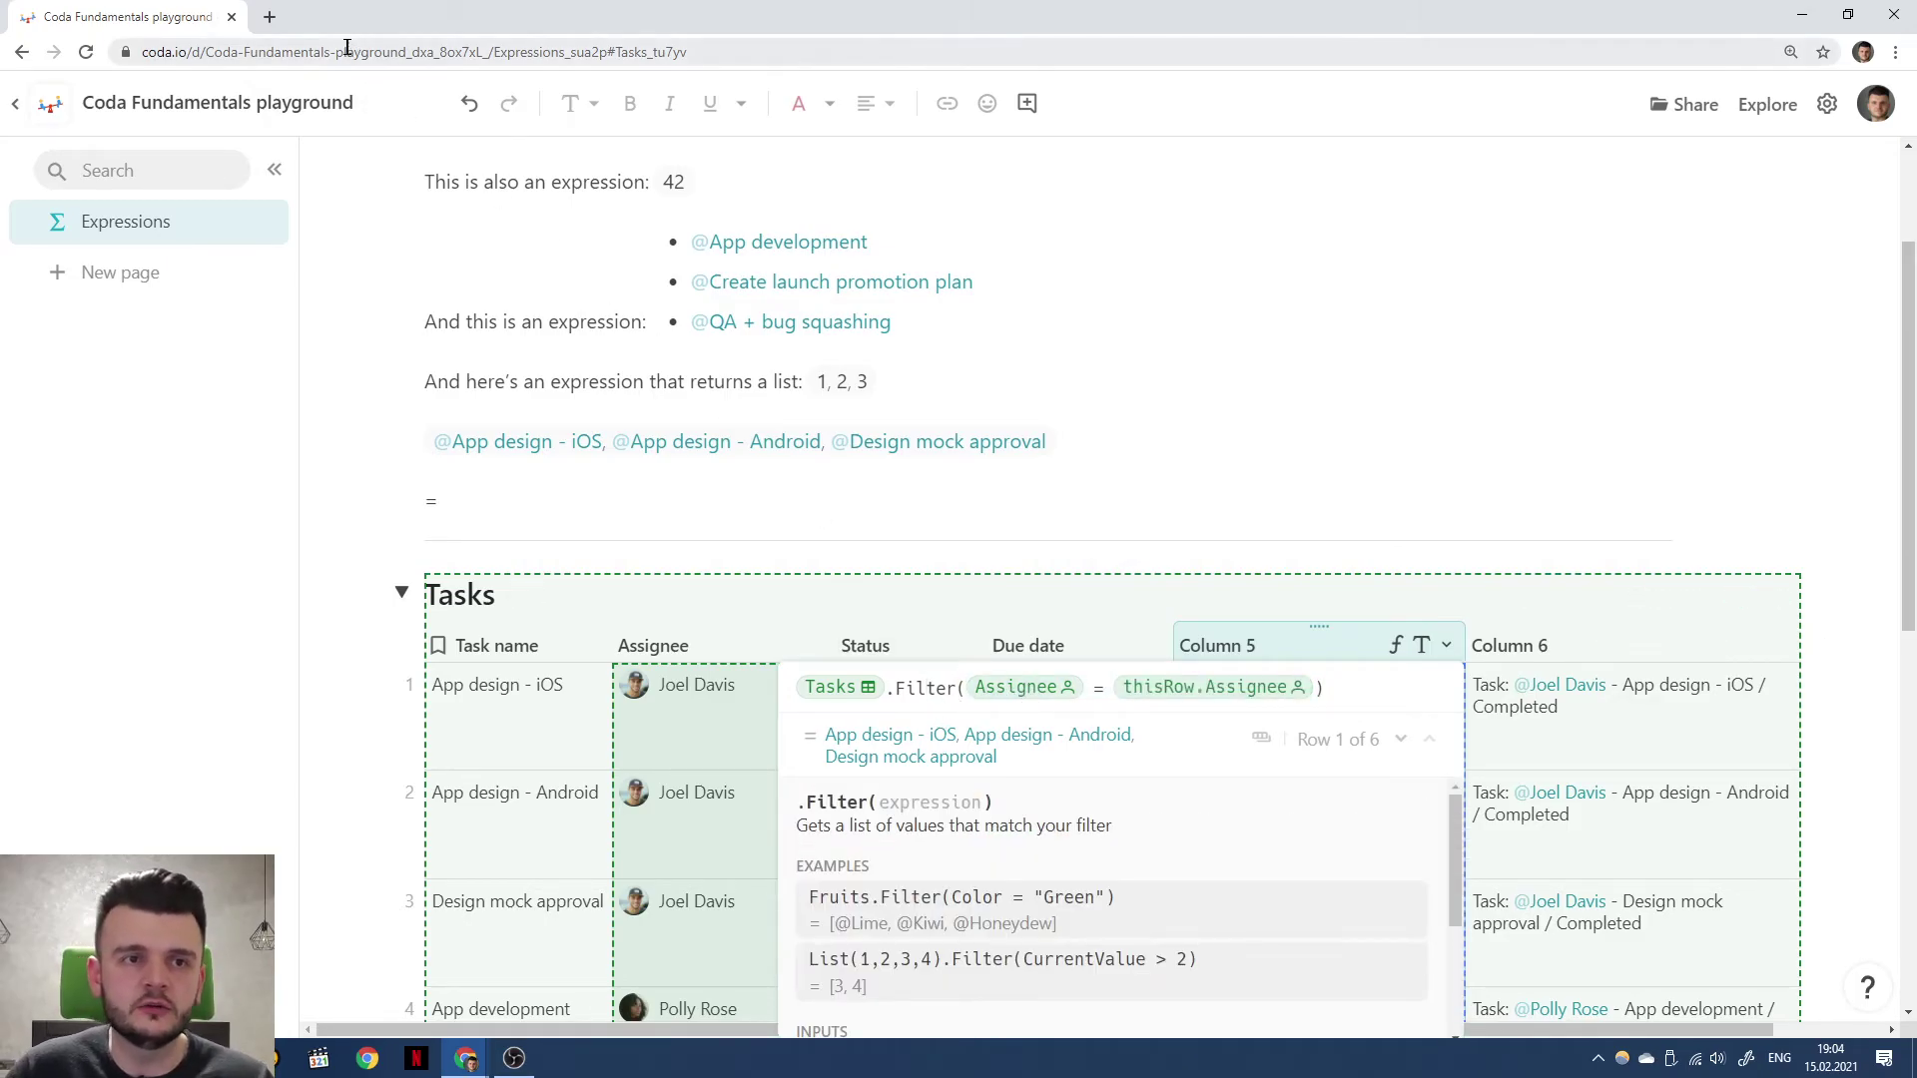
# Open the Coda formula reference at coda.io/formulas in a new browser tab.
pyautogui.click(269, 17)
pyautogui.write('coda.io/formulas')
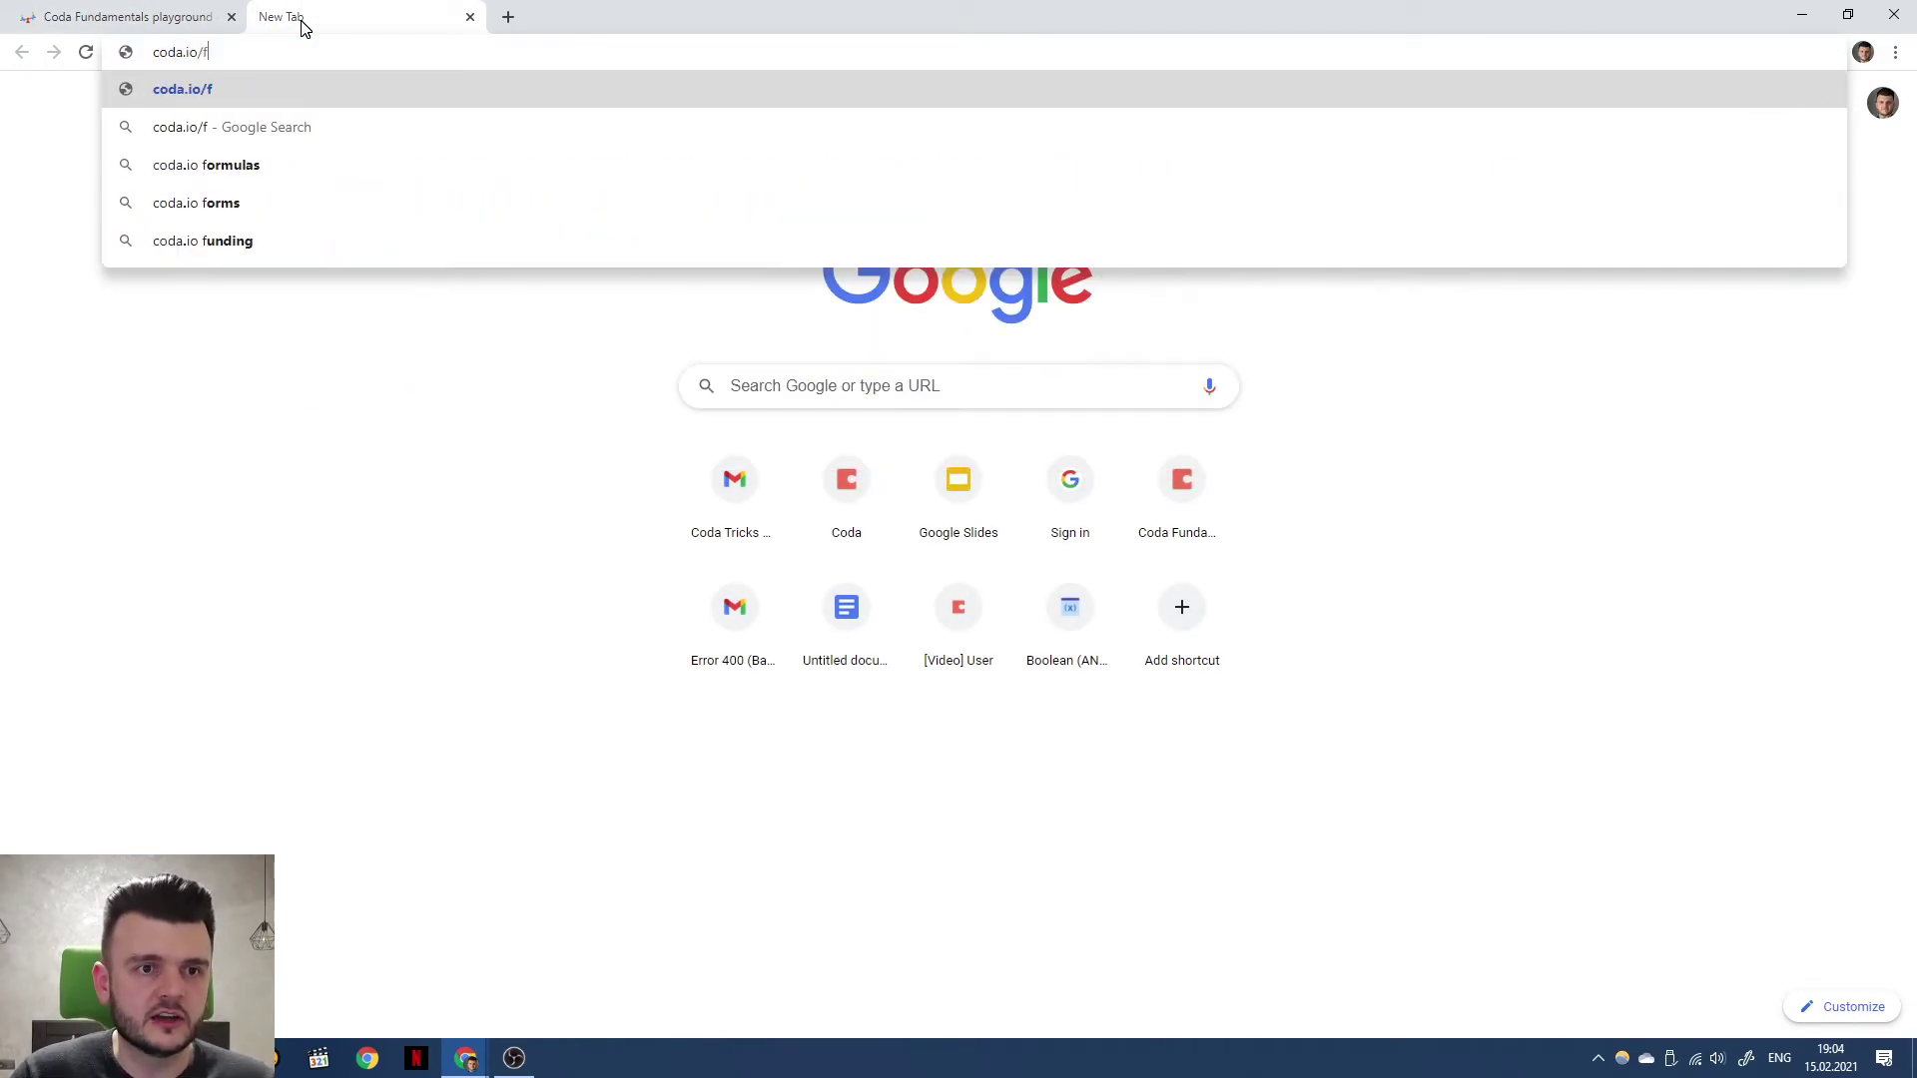
pyautogui.press('Return')
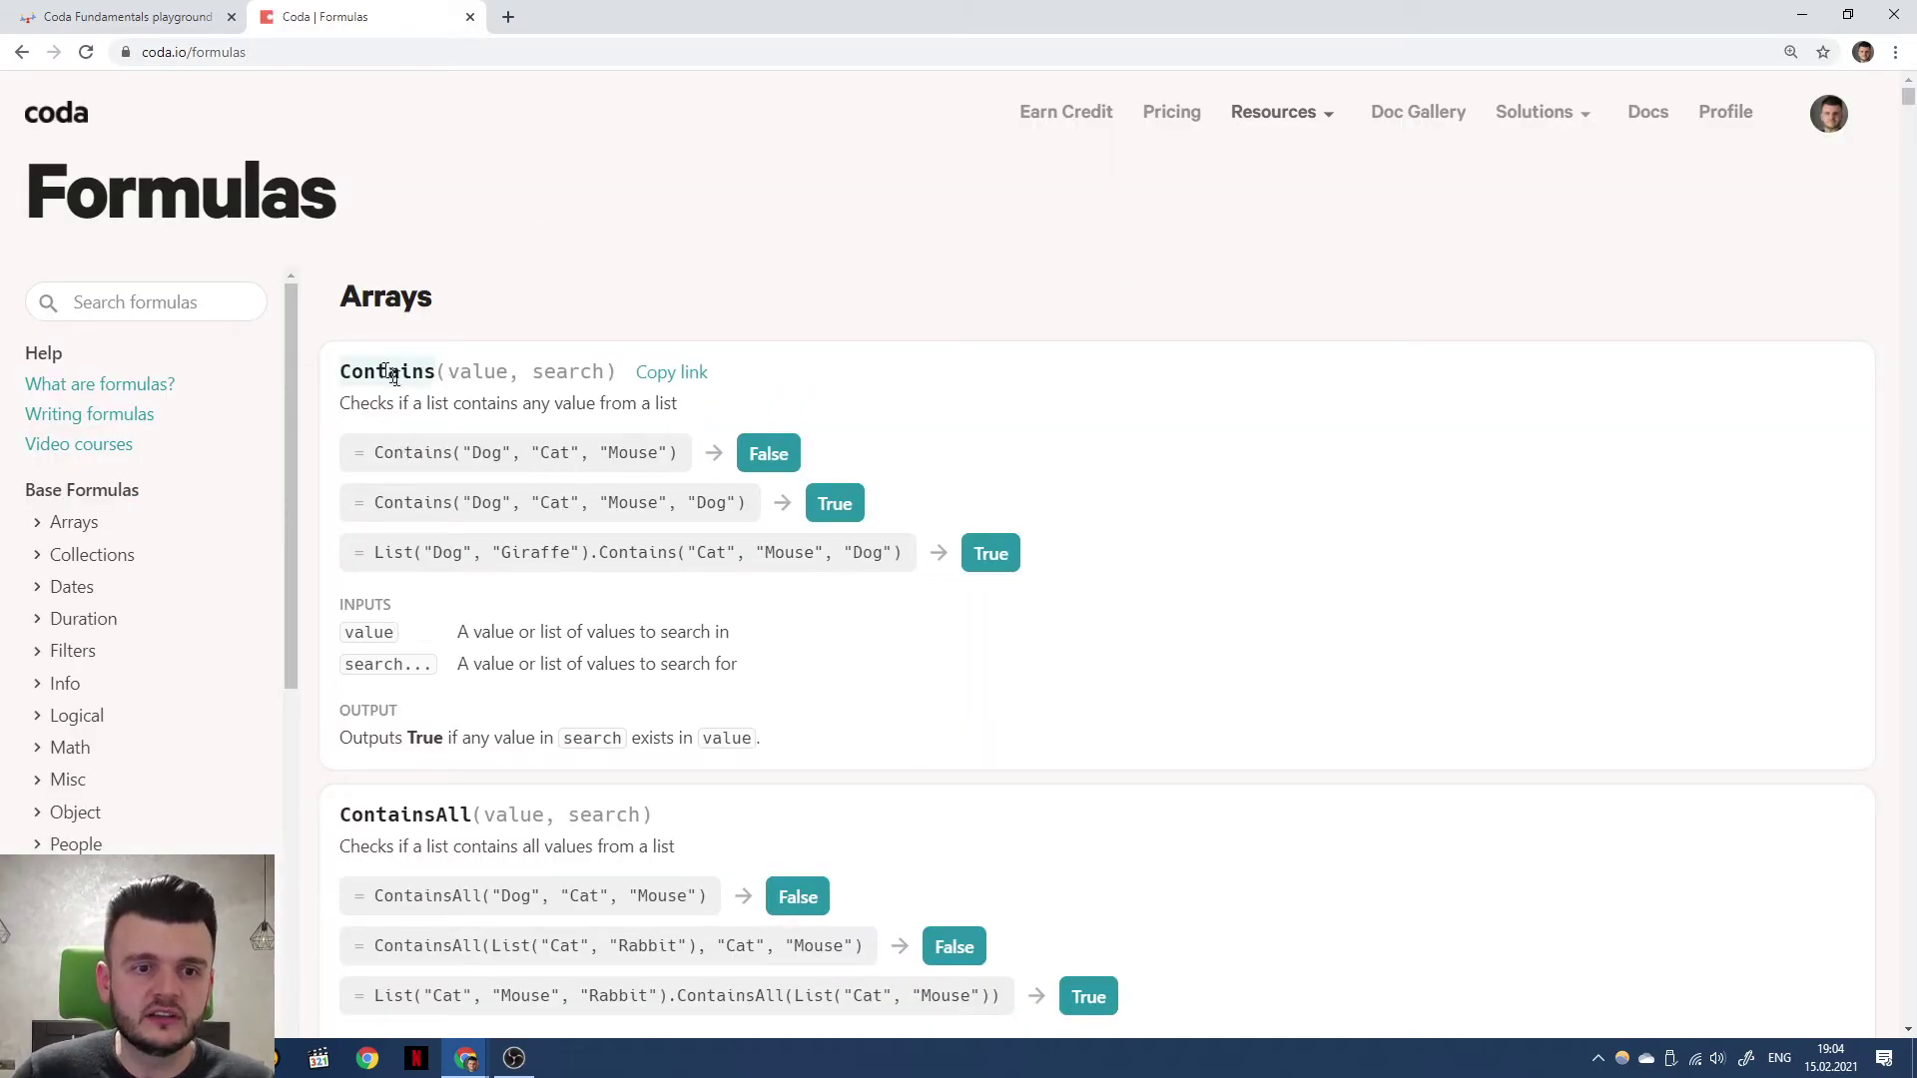
# Browse the Arrays formulas in the reference to the Nth entry and examine its list and position parameters.
pyautogui.click(68, 532)
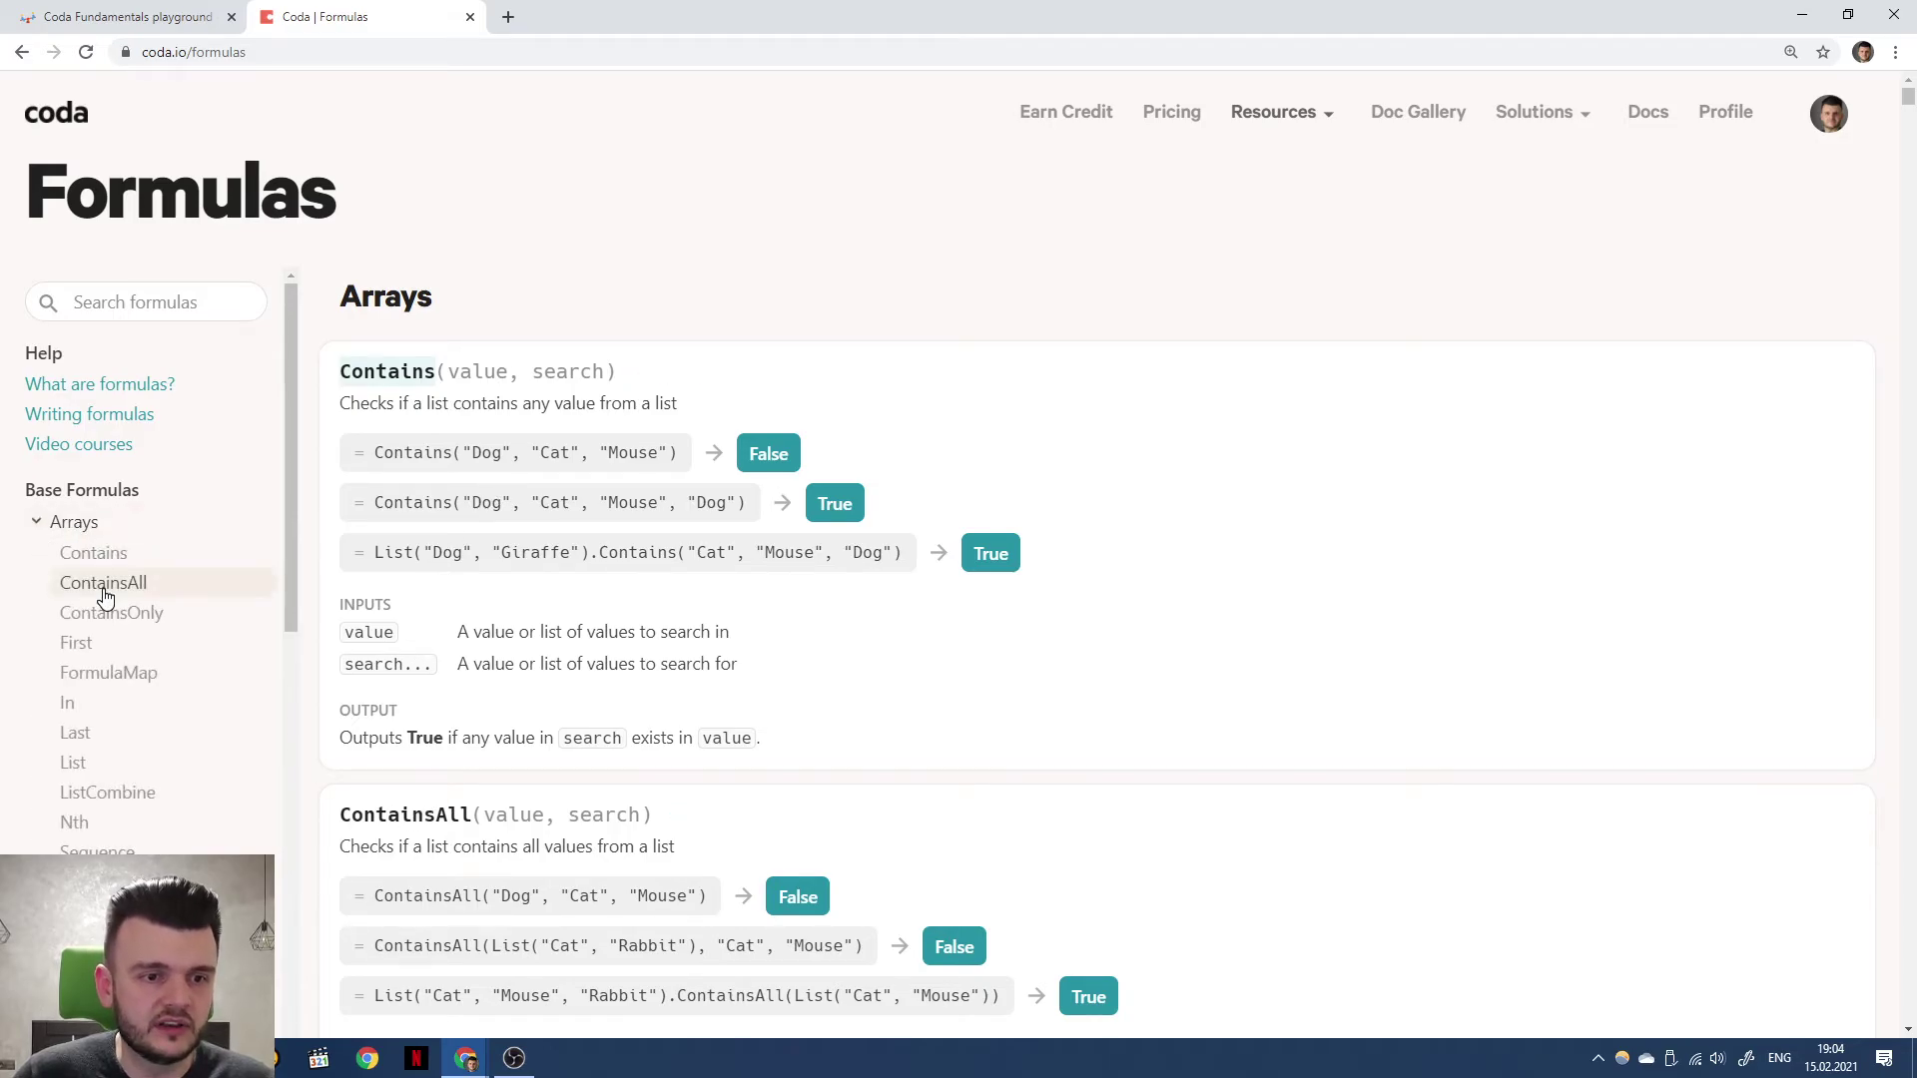
pyautogui.click(100, 582)
pyautogui.click(107, 625)
pyautogui.click(100, 625)
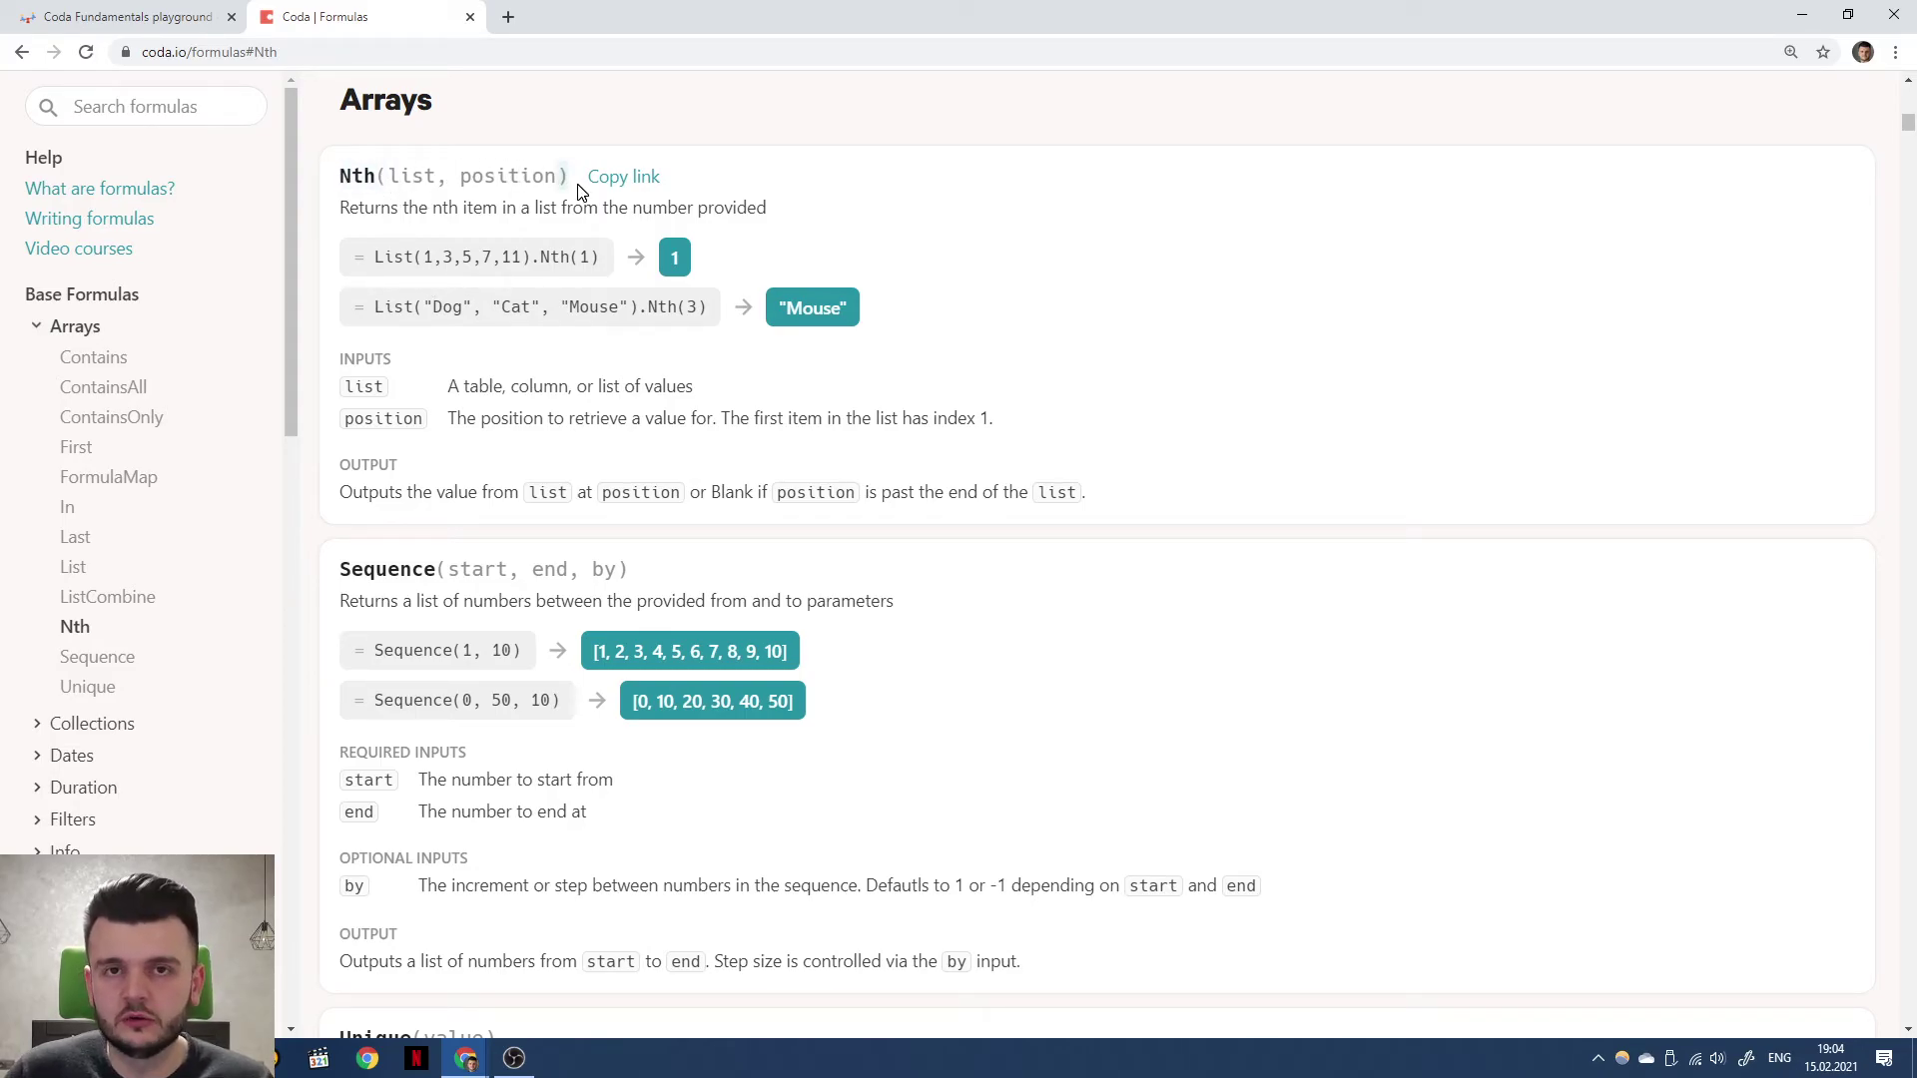
pyautogui.moveTo(391, 176); pyautogui.dragTo(561, 172)
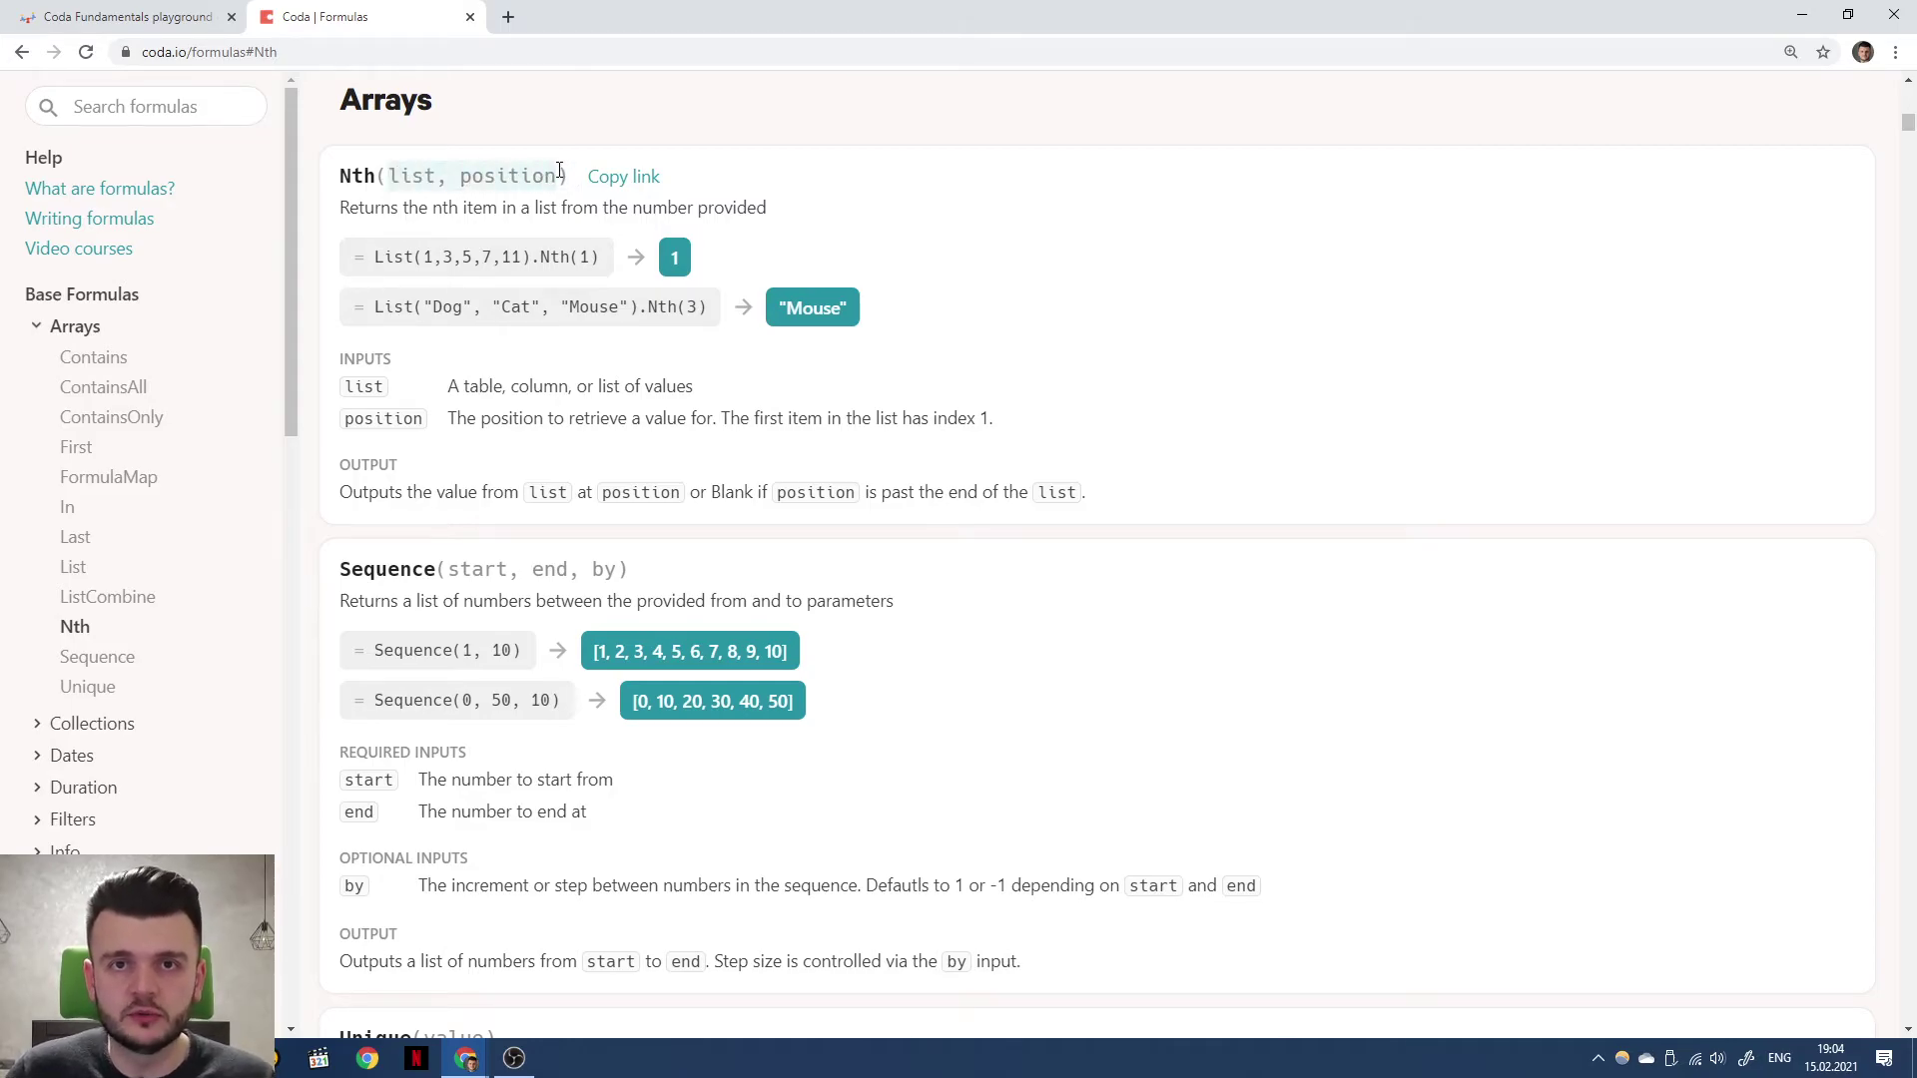
# Return to the Coda Fundamentals playground doc and open the canvas expression that returns the list 1, 2, 3.
pyautogui.hotkey('ctrl', 'shift', 'Tab')
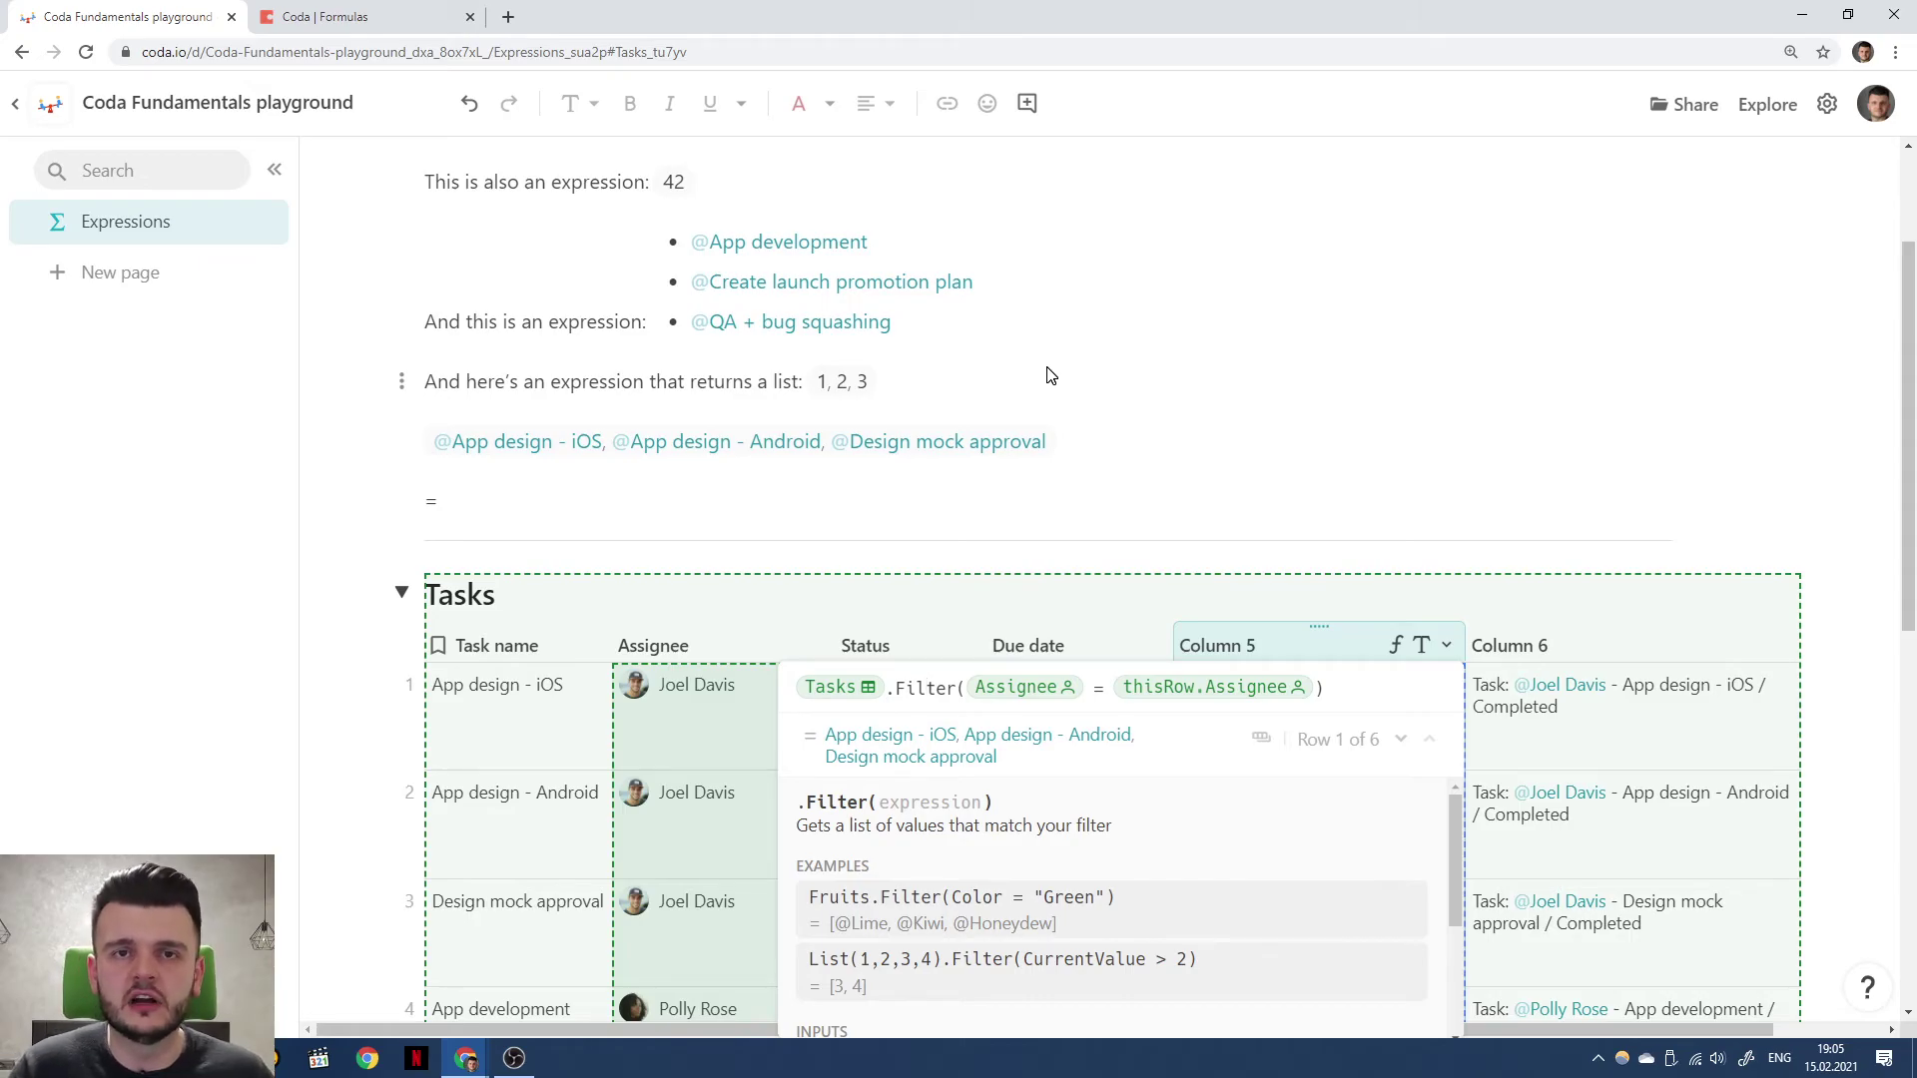
pyautogui.click(837, 381)
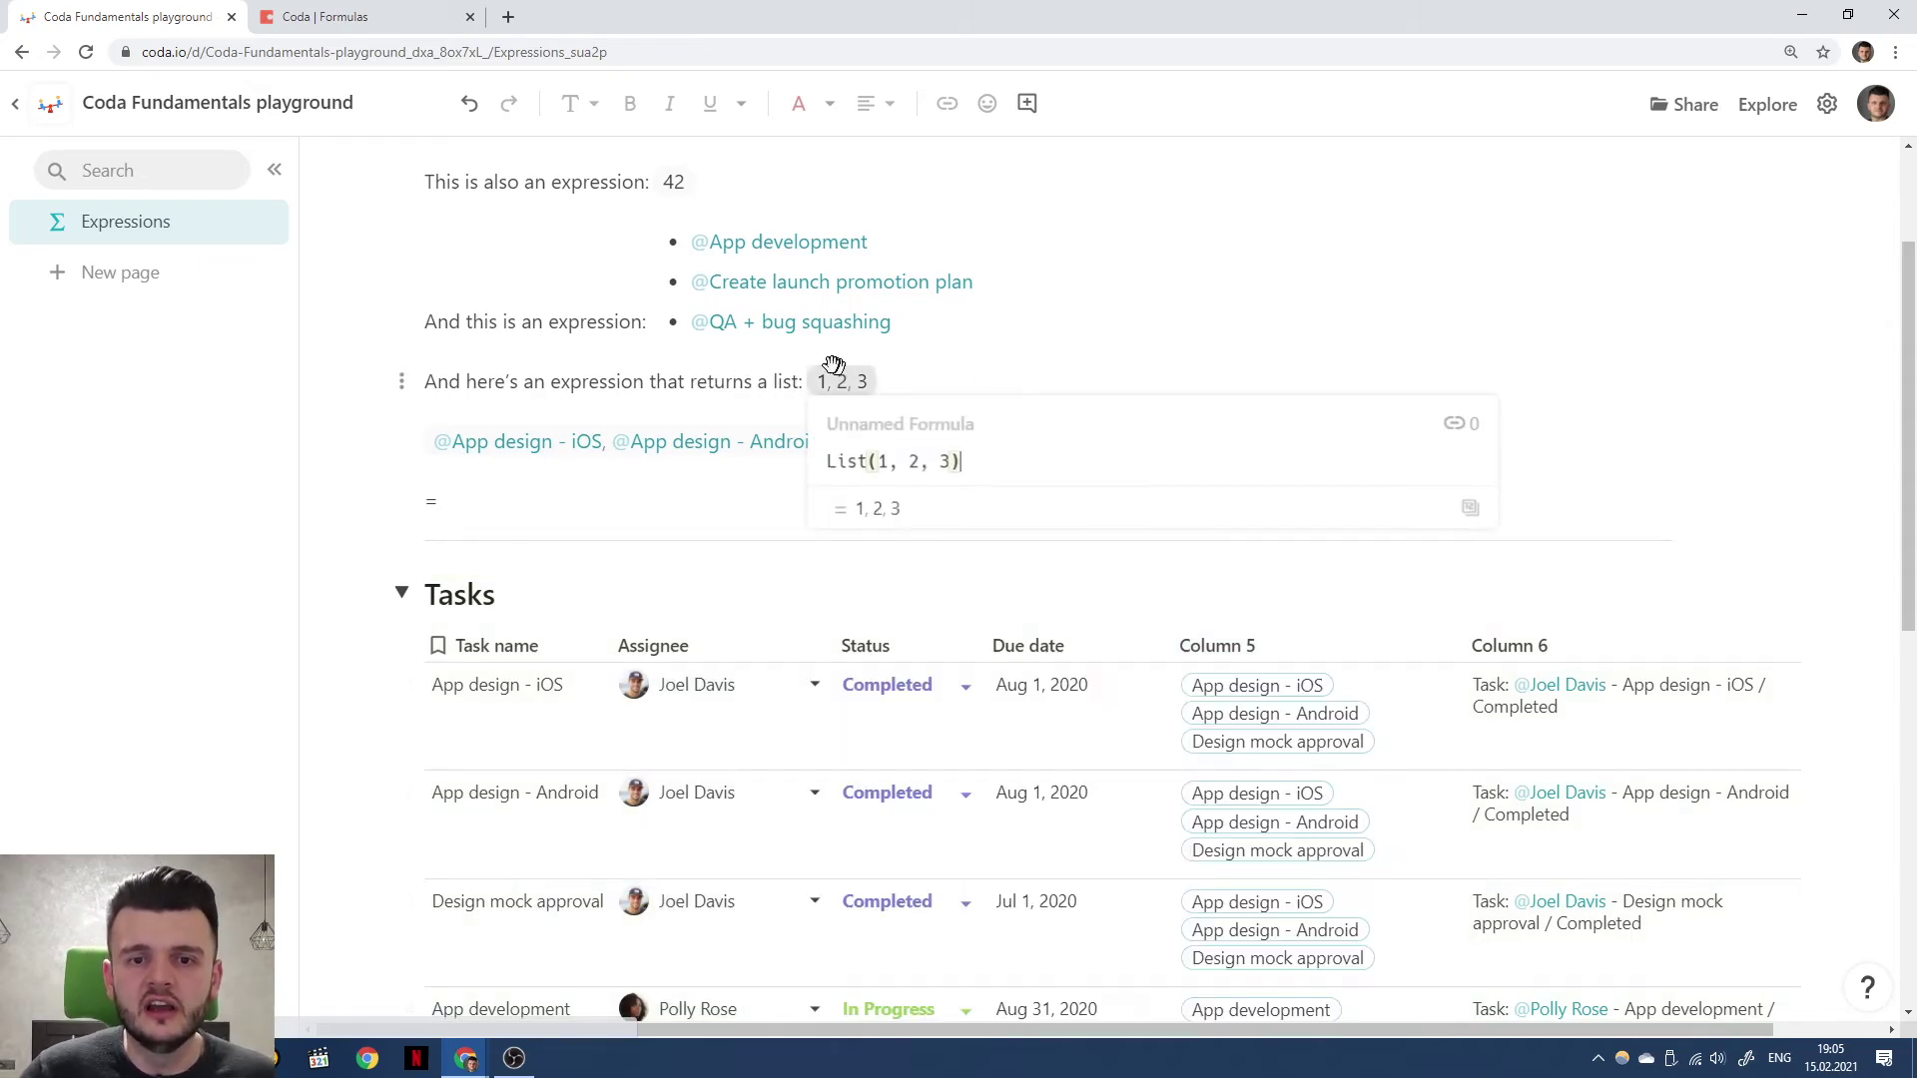
# Examine each value parameter of List() in the List(1, 2, 3) canvas expression and close its formula editor.
pyautogui.click(849, 456)
pyautogui.click(879, 459)
pyautogui.click(911, 461)
pyautogui.click(946, 459)
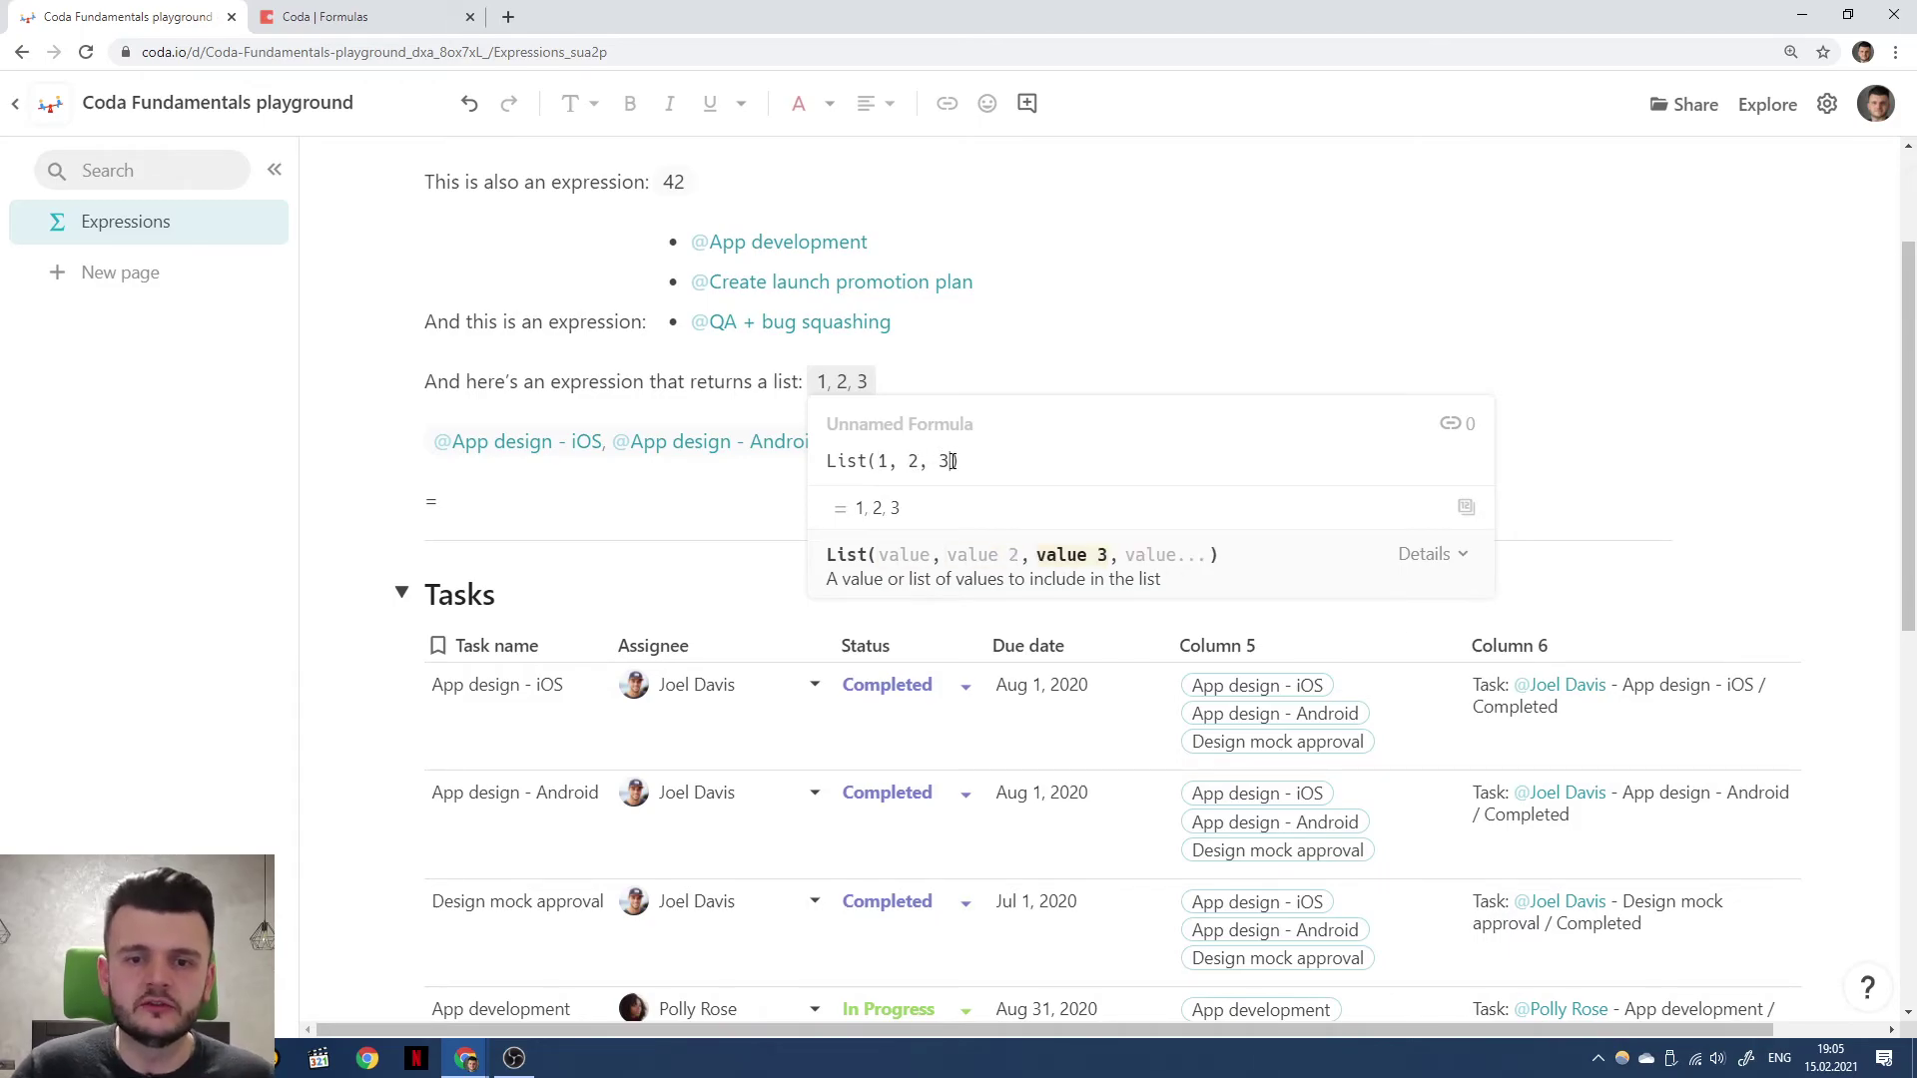
pyautogui.click(979, 460)
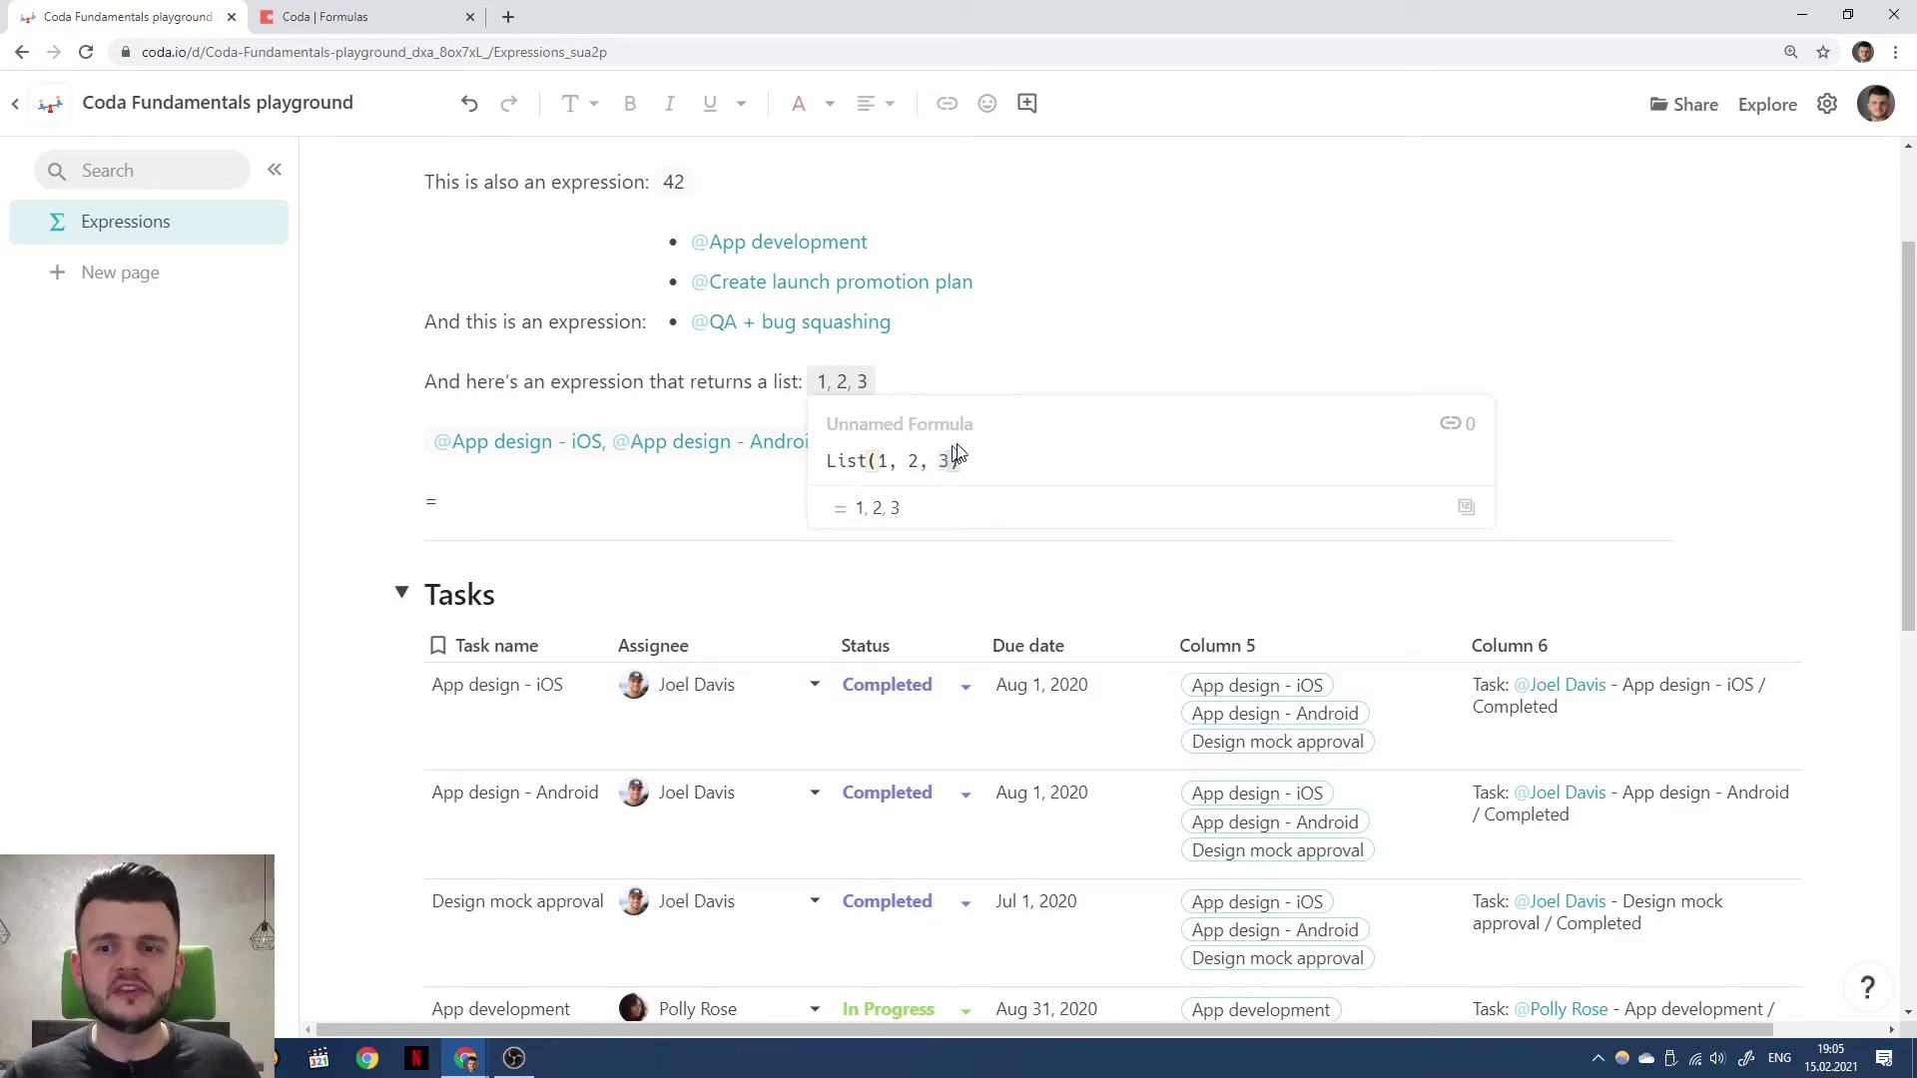
pyautogui.moveTo(1463, 511)
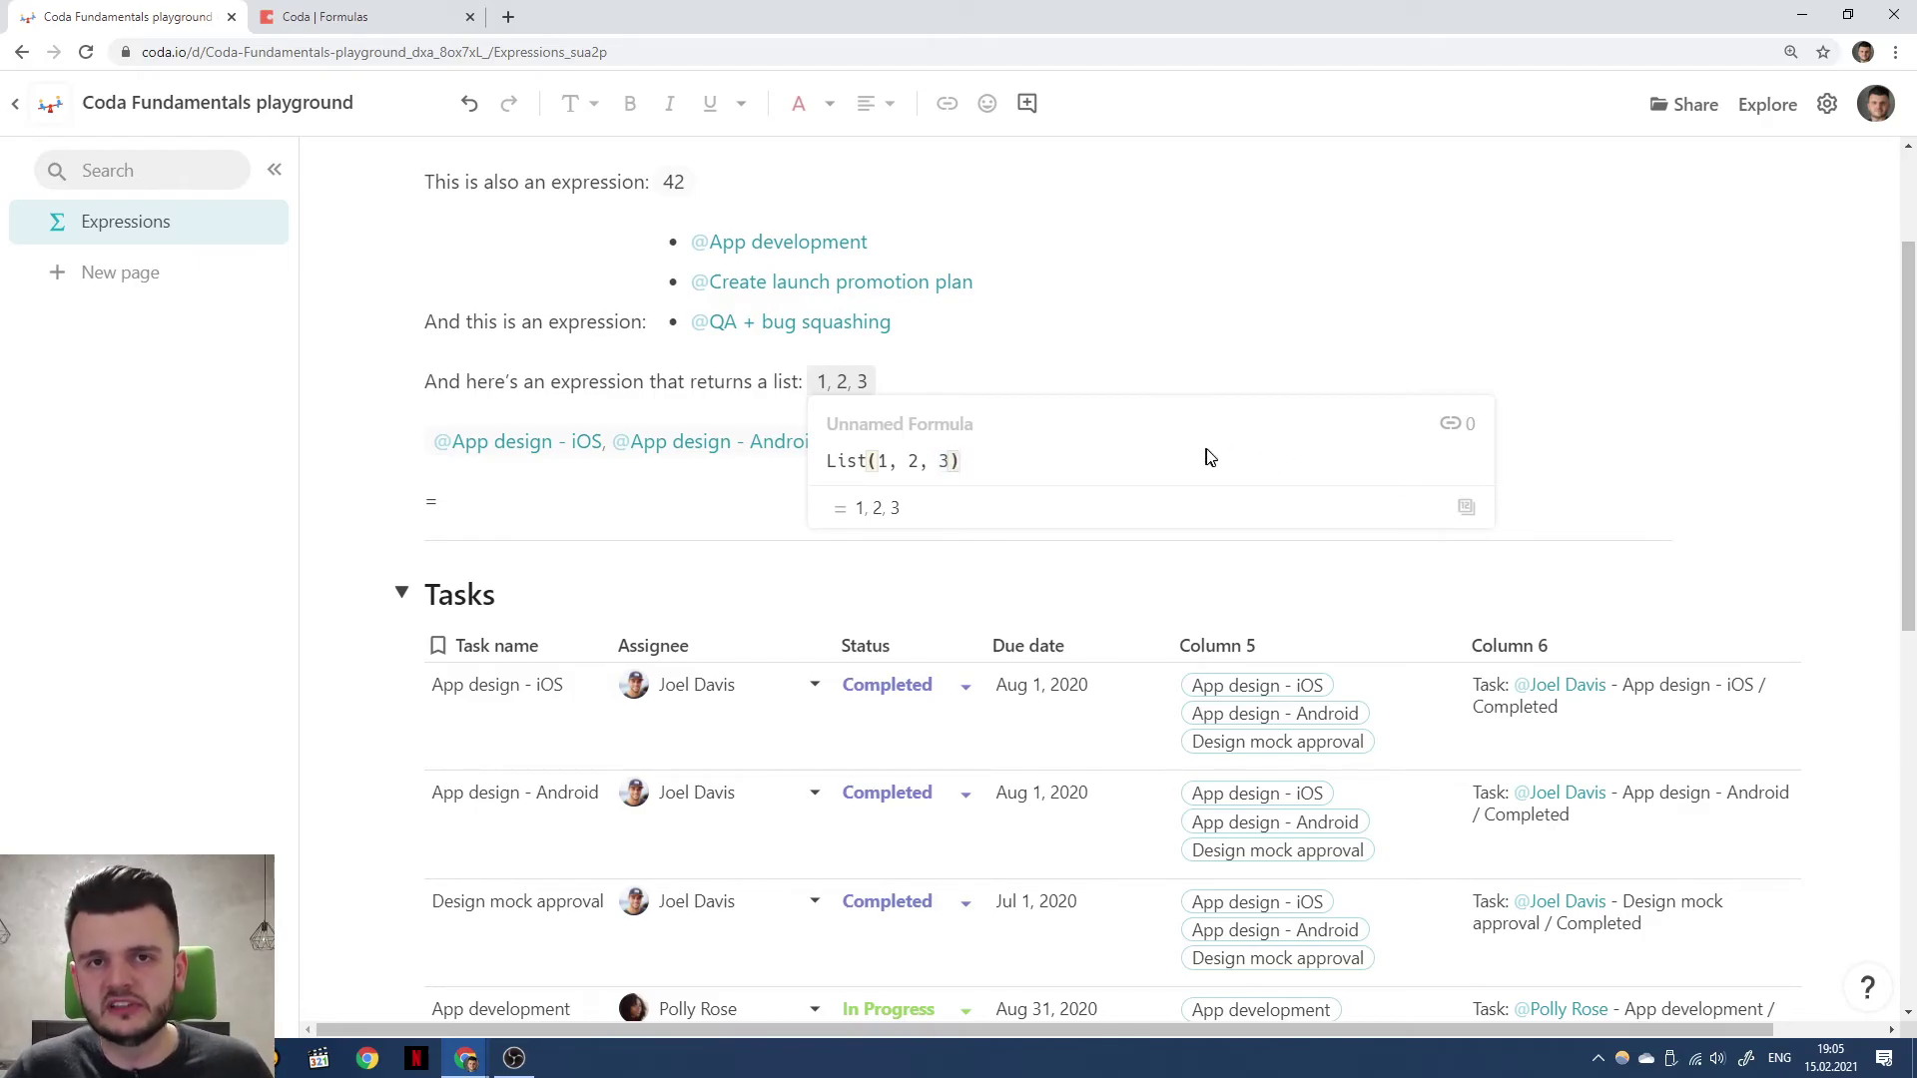
pyautogui.click(882, 462)
pyautogui.click(912, 462)
pyautogui.click(955, 462)
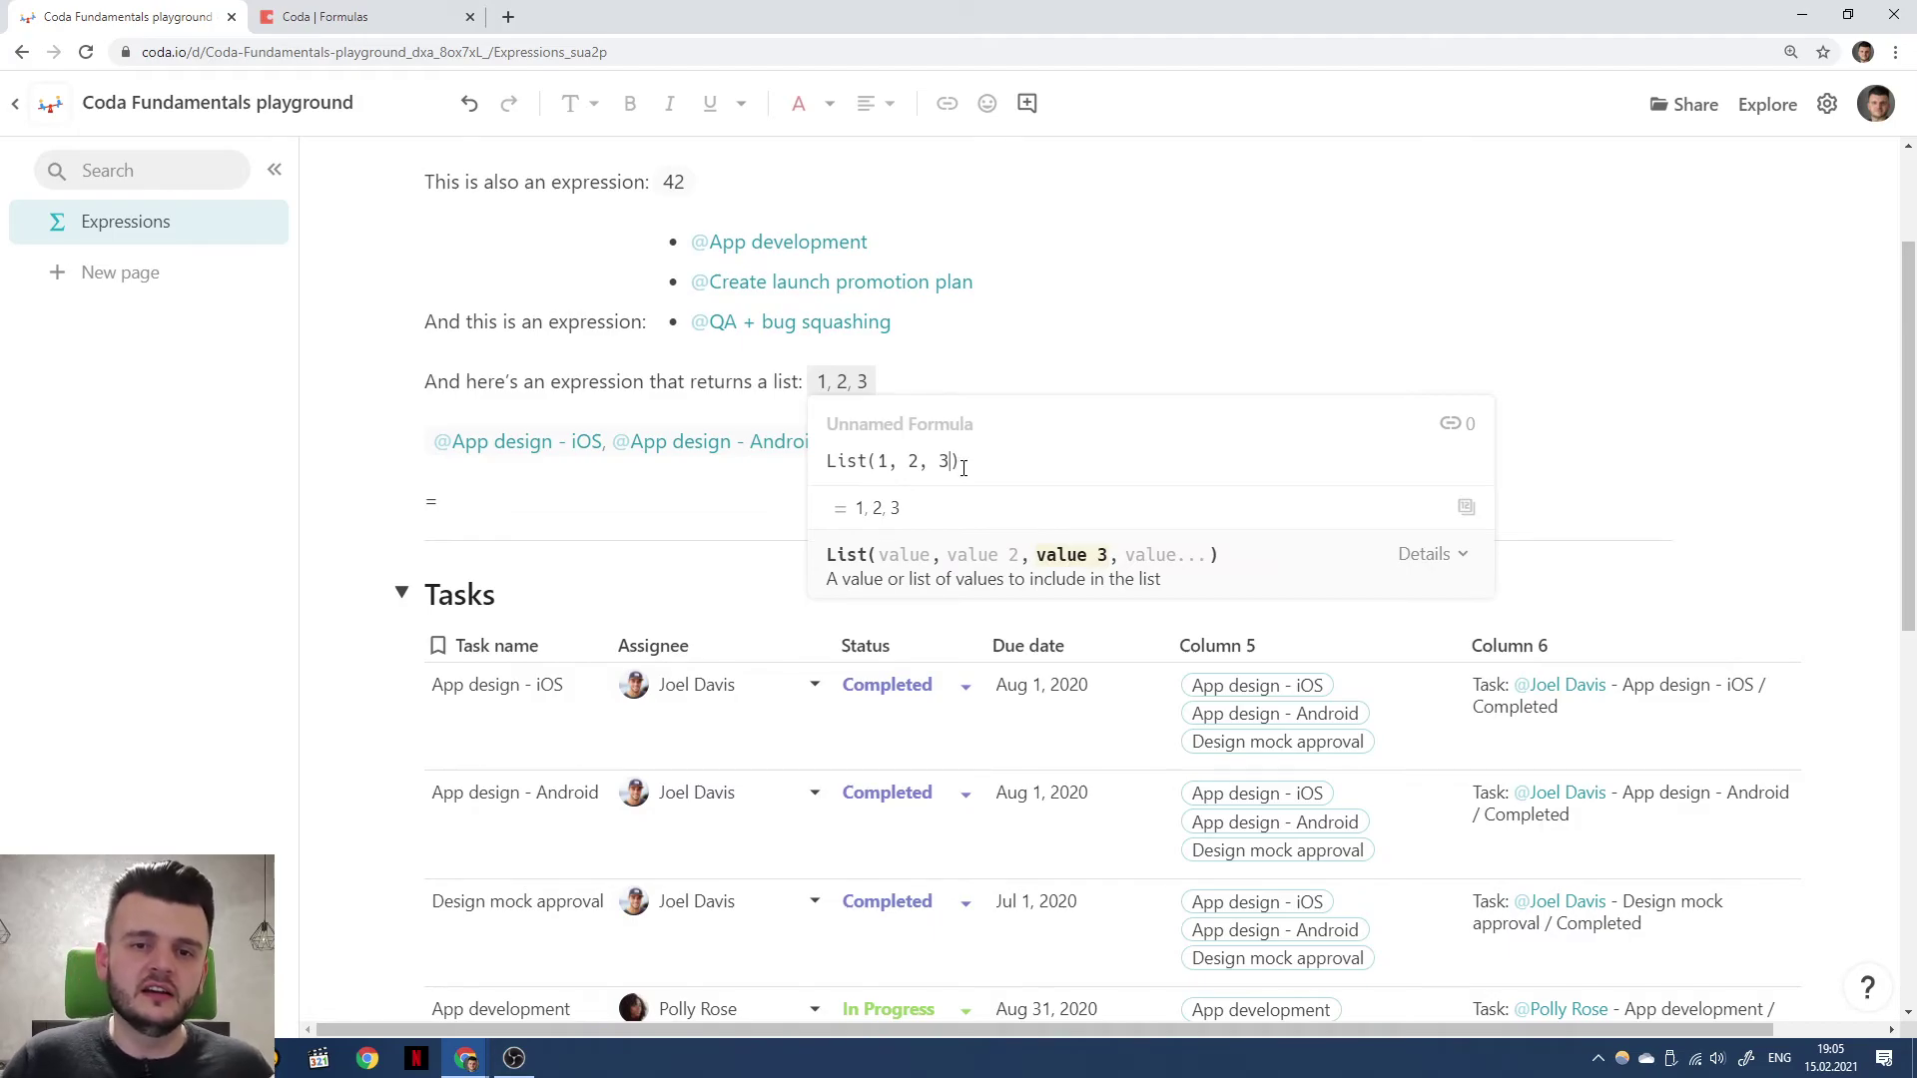
pyautogui.click(895, 462)
pyautogui.click(912, 462)
pyautogui.click(948, 462)
pyautogui.click(883, 463)
pyautogui.click(912, 462)
pyautogui.click(953, 460)
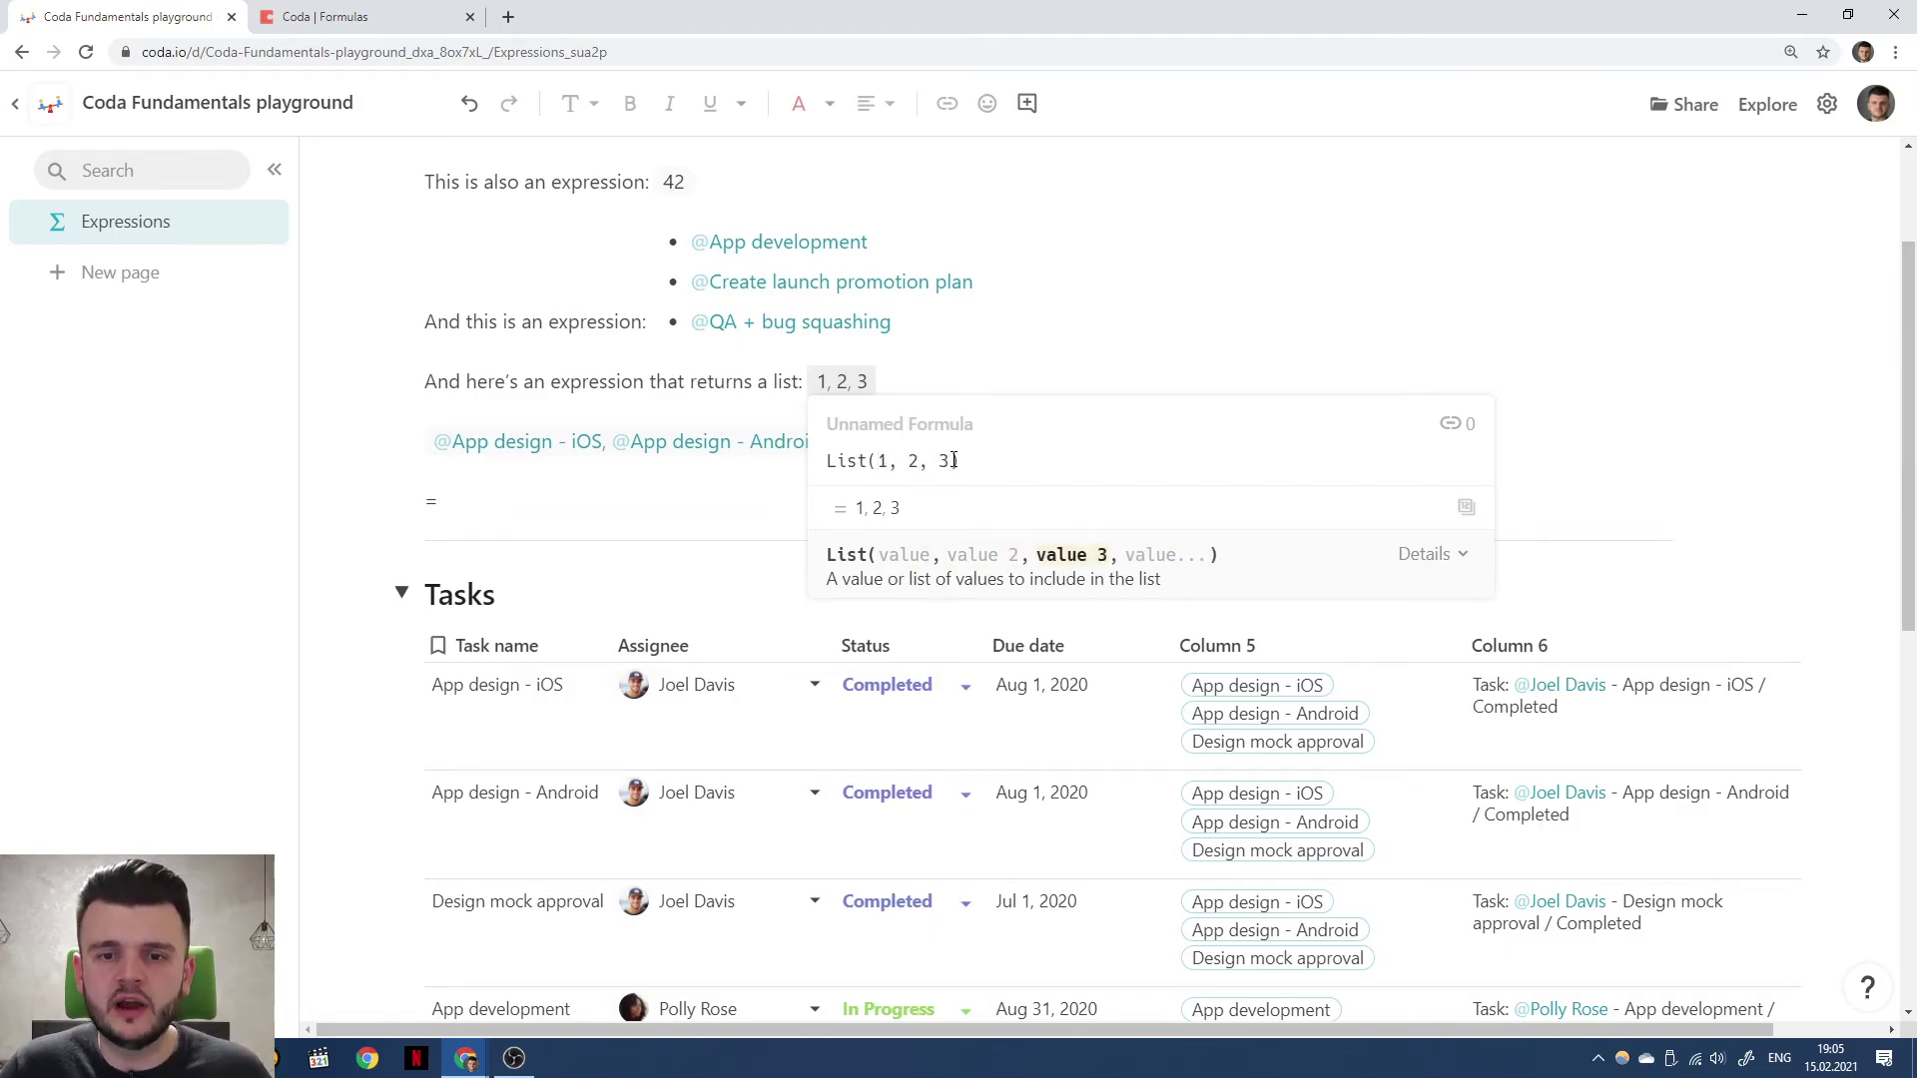
pyautogui.click(841, 462)
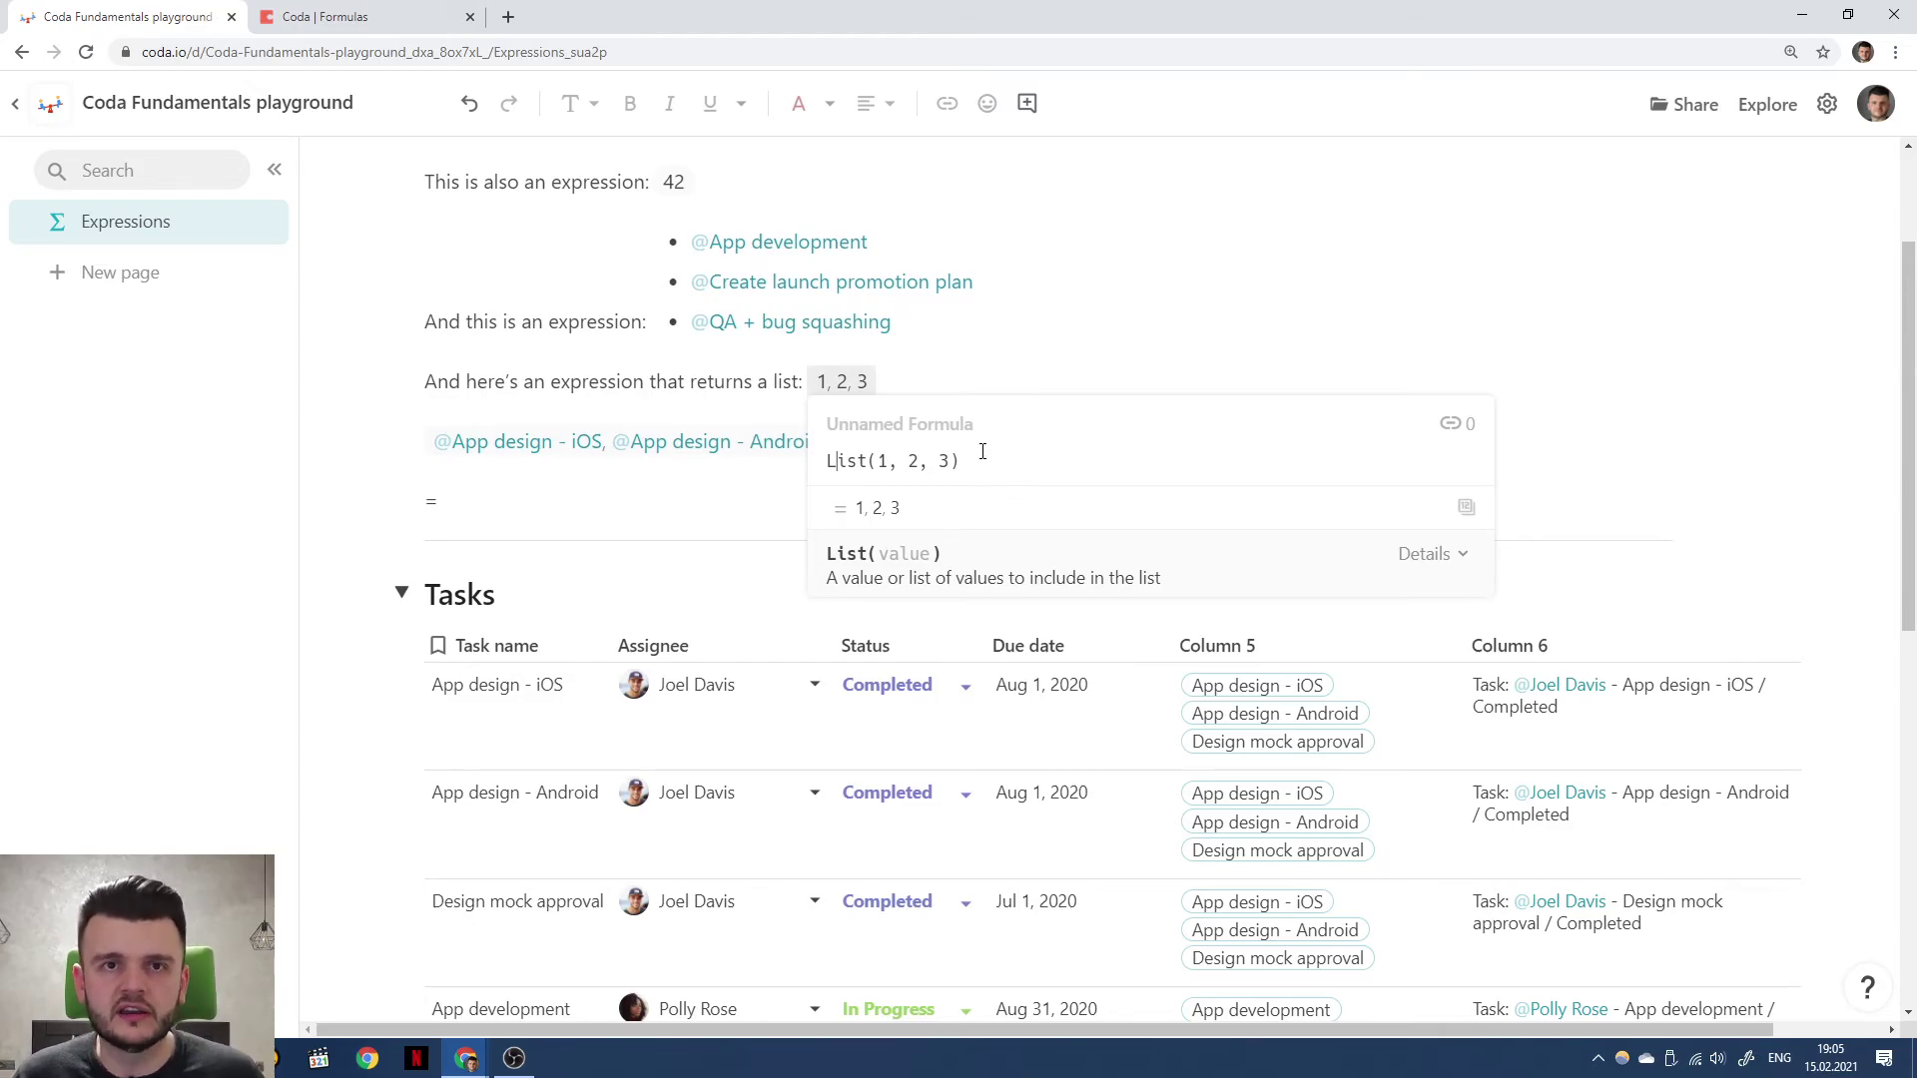
pyautogui.click(937, 372)
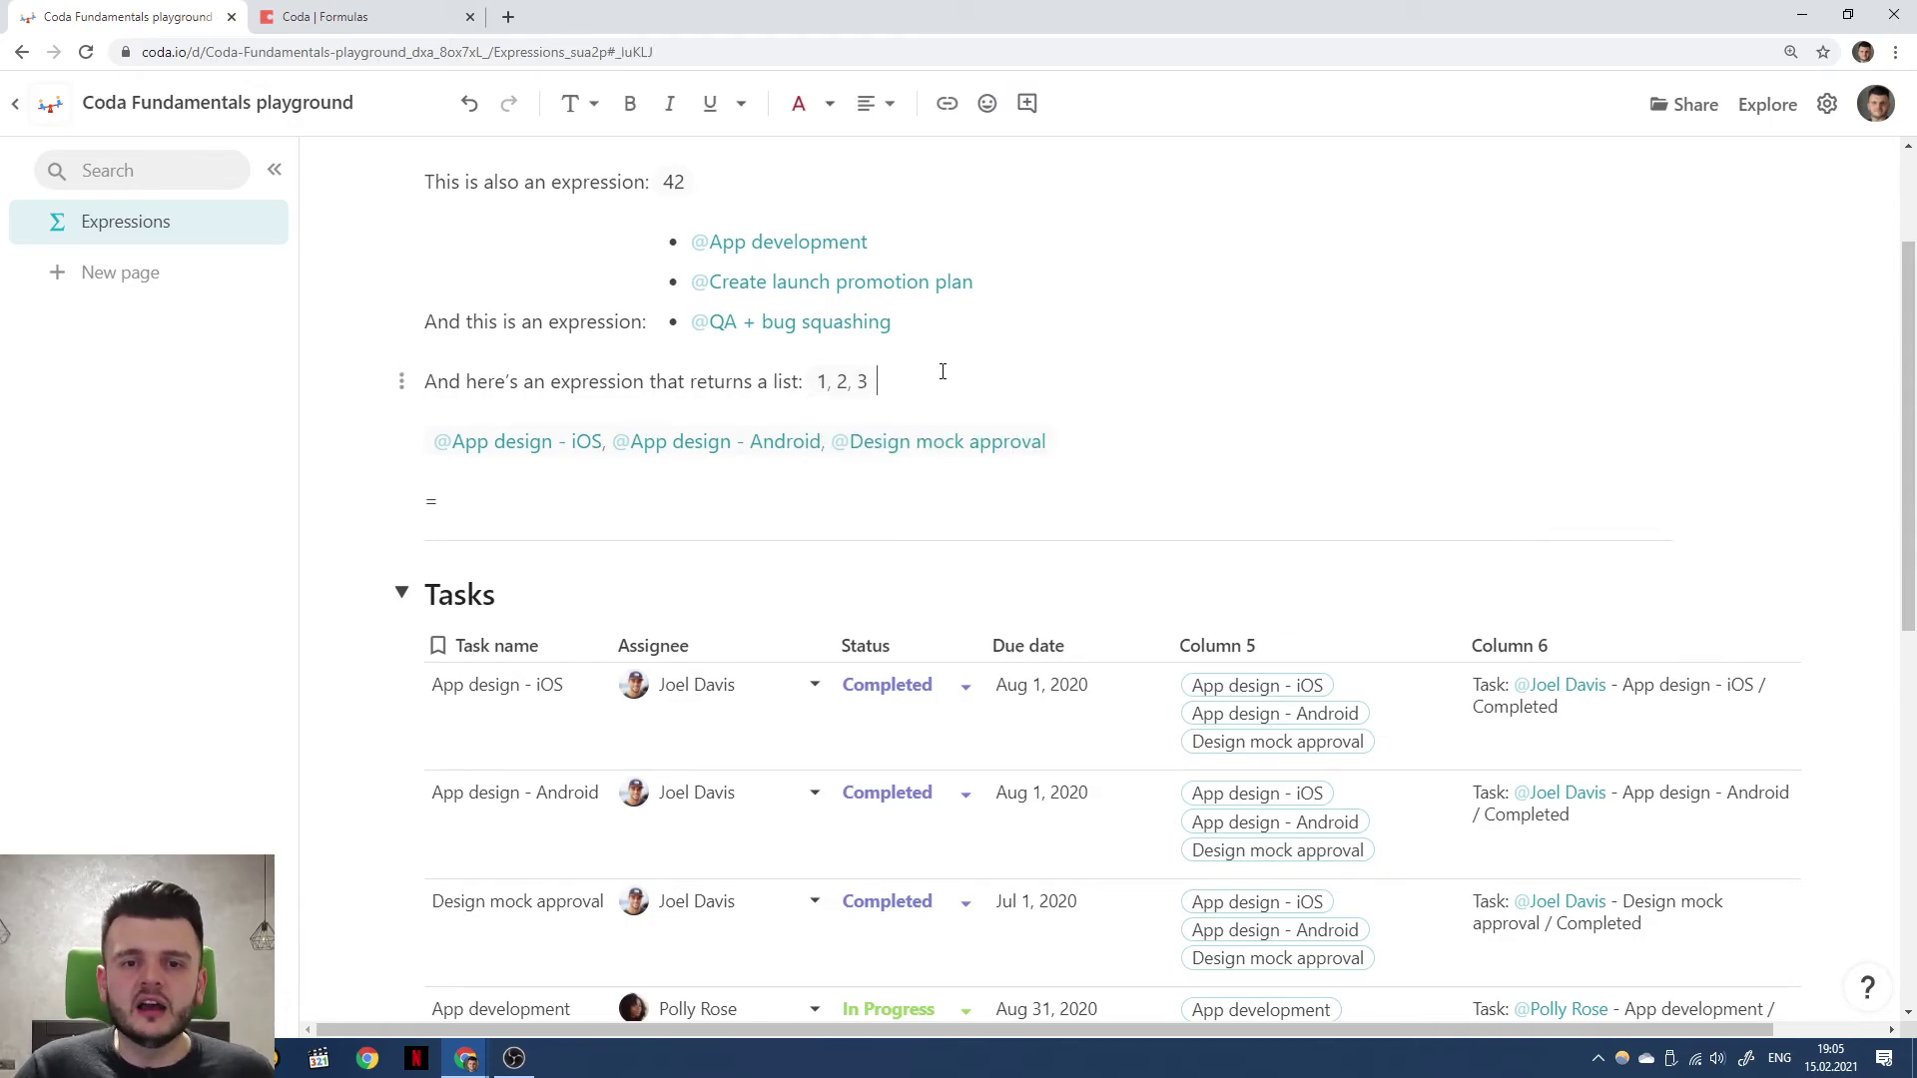
# Open the bulleted tasks expression's formula and view the built-in descriptions of WithName(), IsNotBlank() and If().
pyautogui.click(857, 380)
pyautogui.click(805, 323)
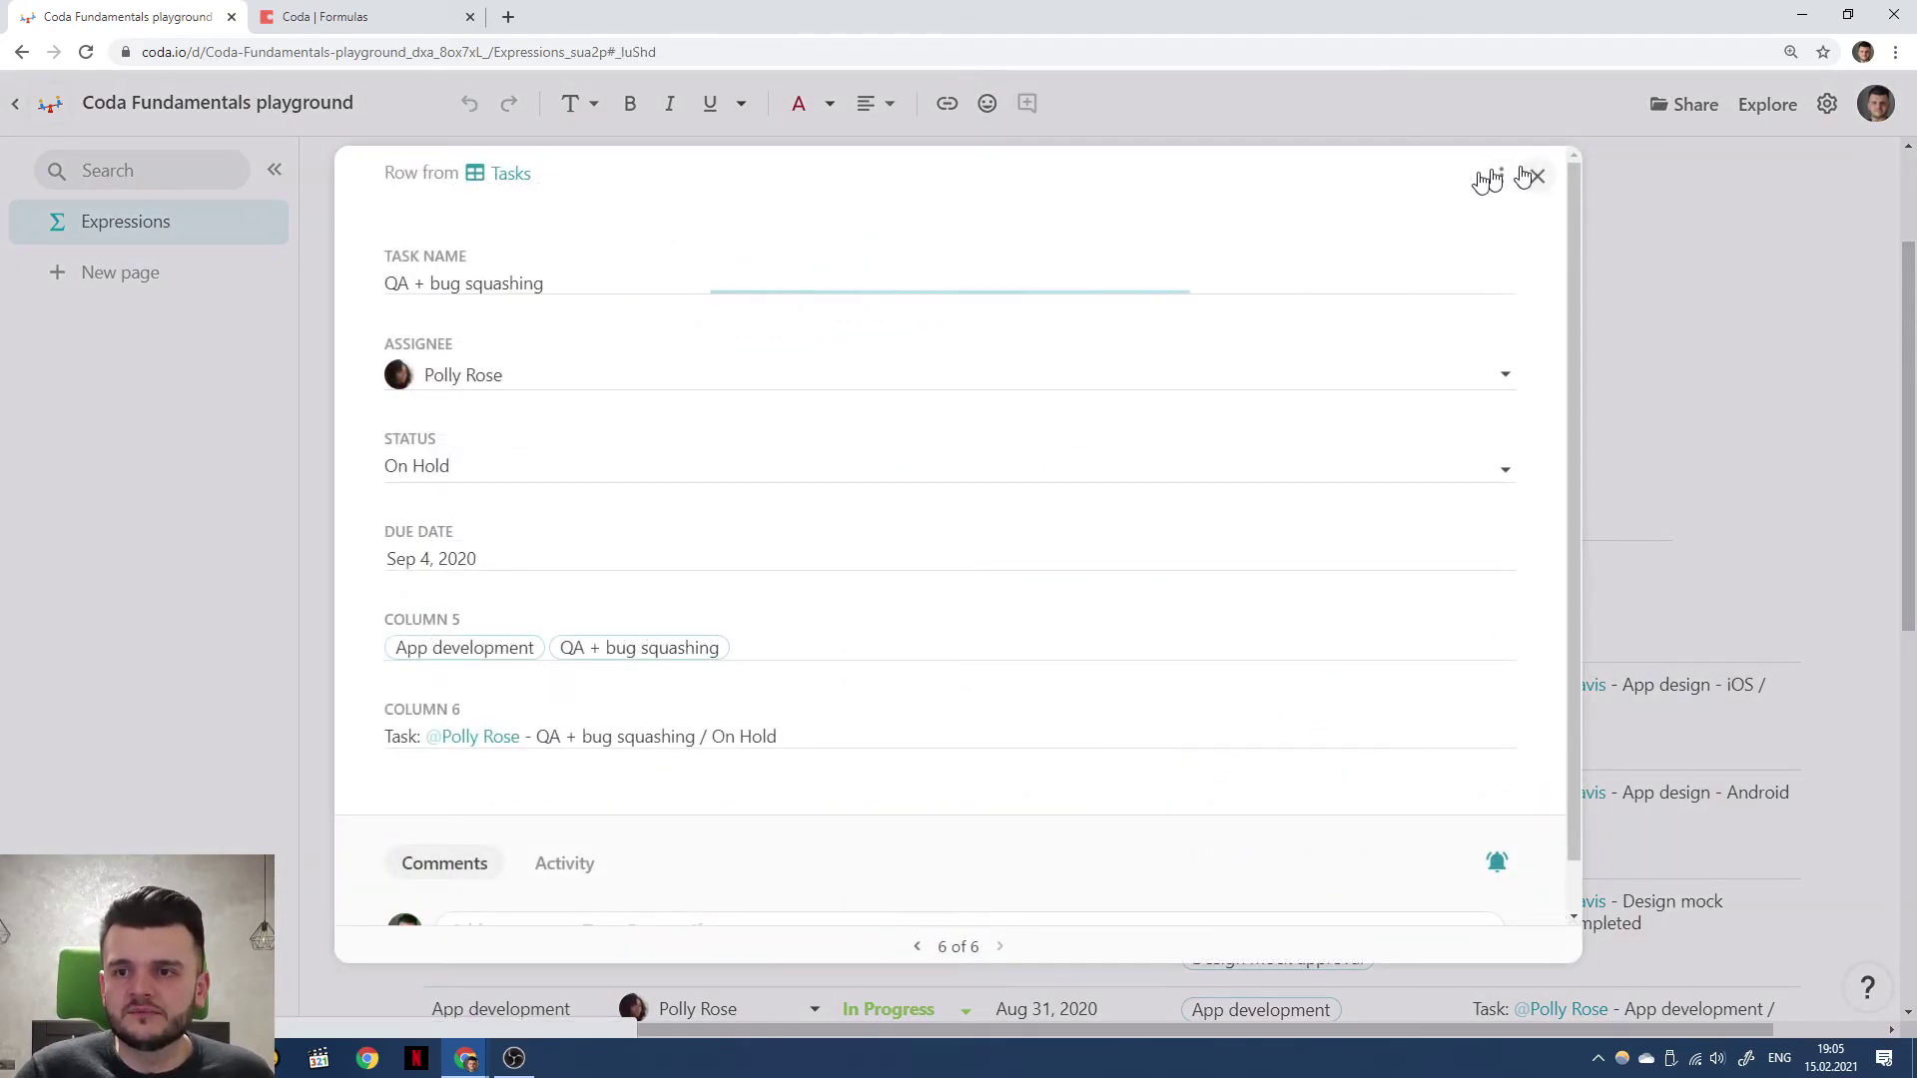
pyautogui.click(1536, 175)
pyautogui.click(956, 305)
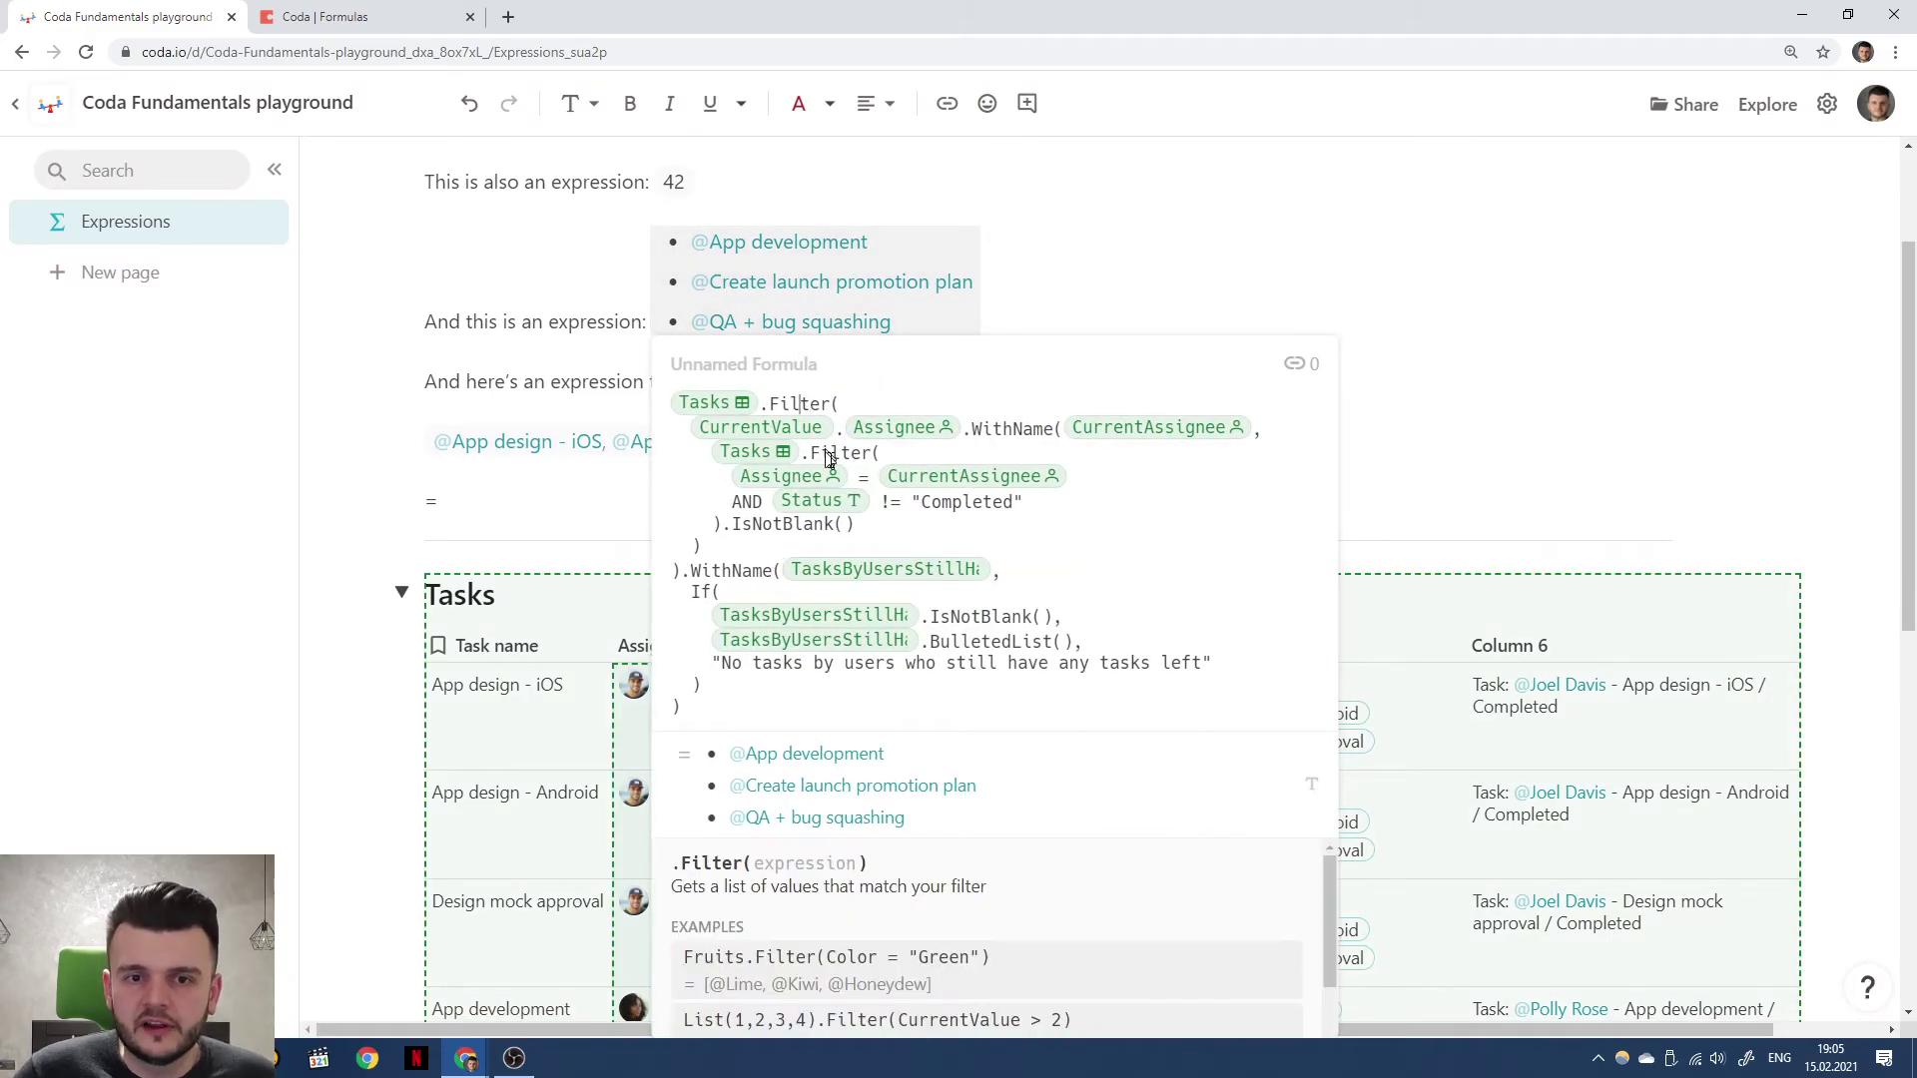
pyautogui.moveTo(1034, 425)
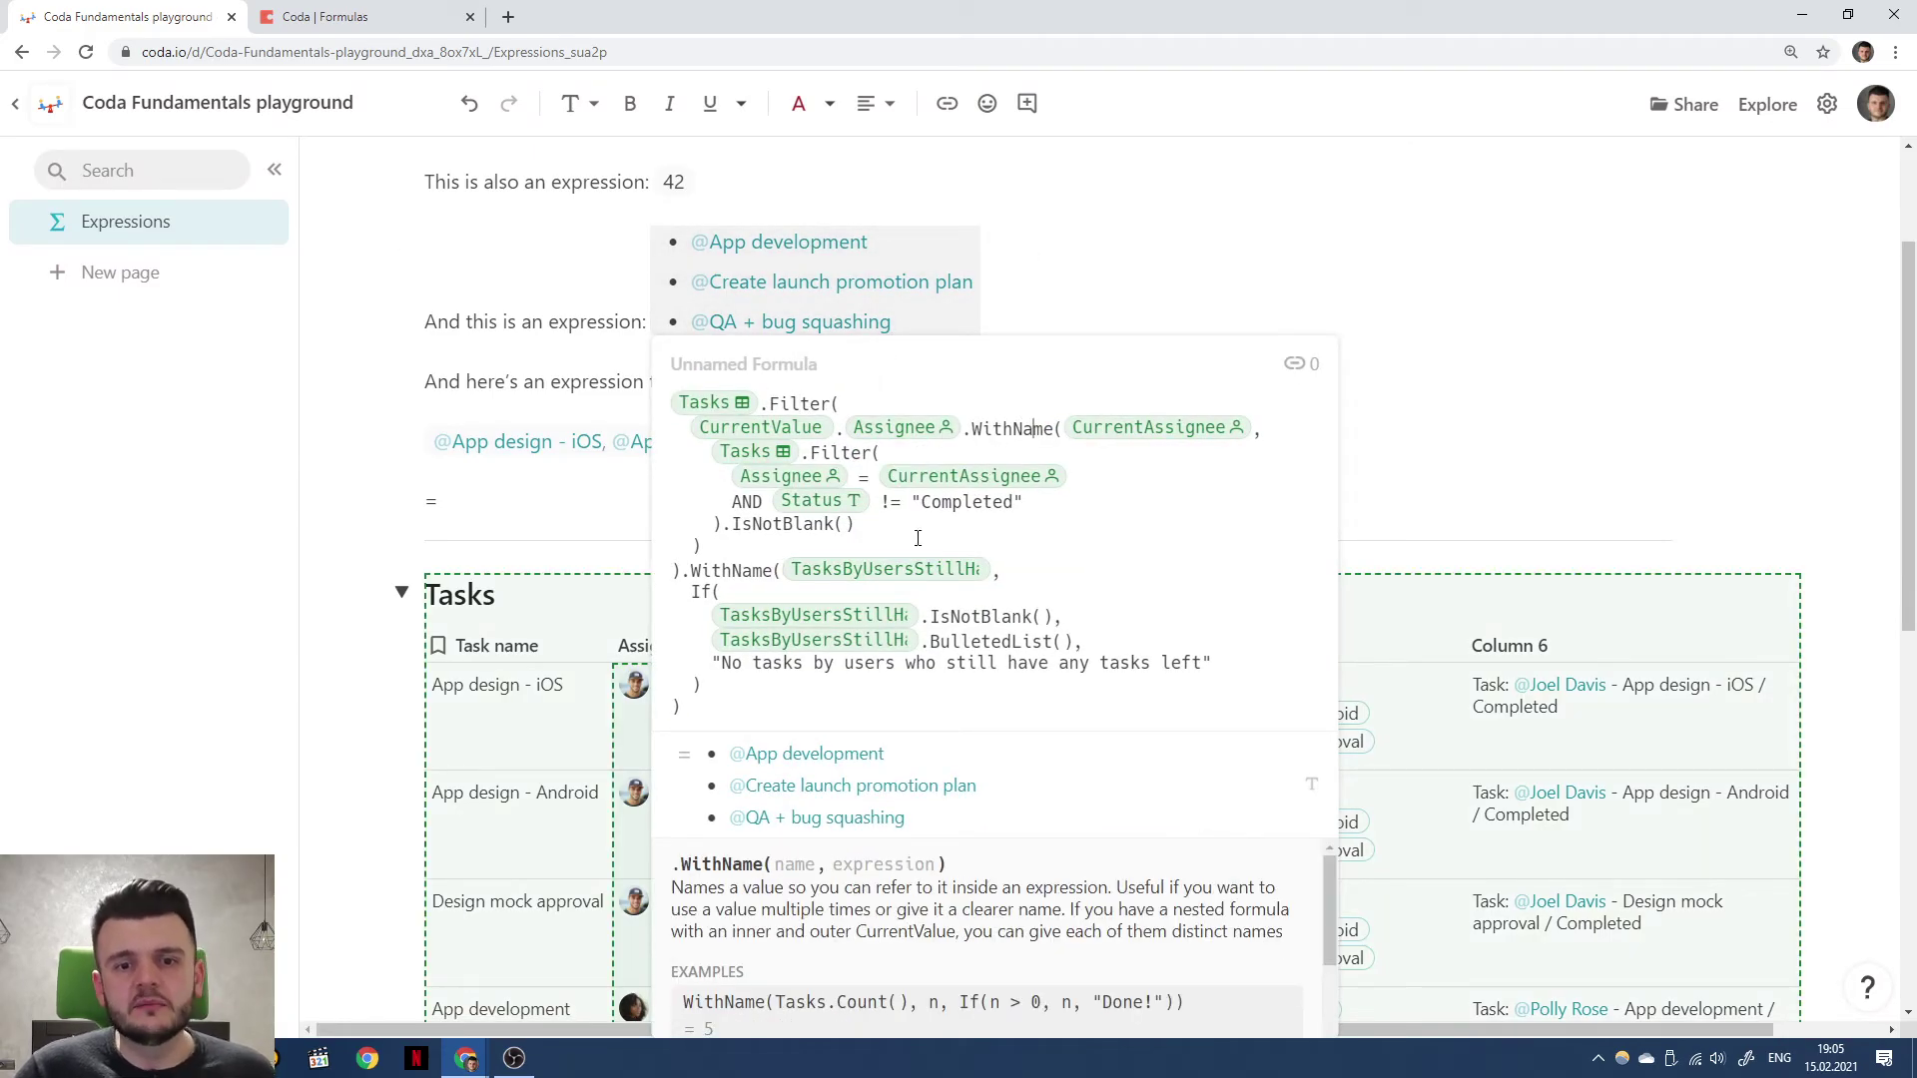
pyautogui.click(785, 525)
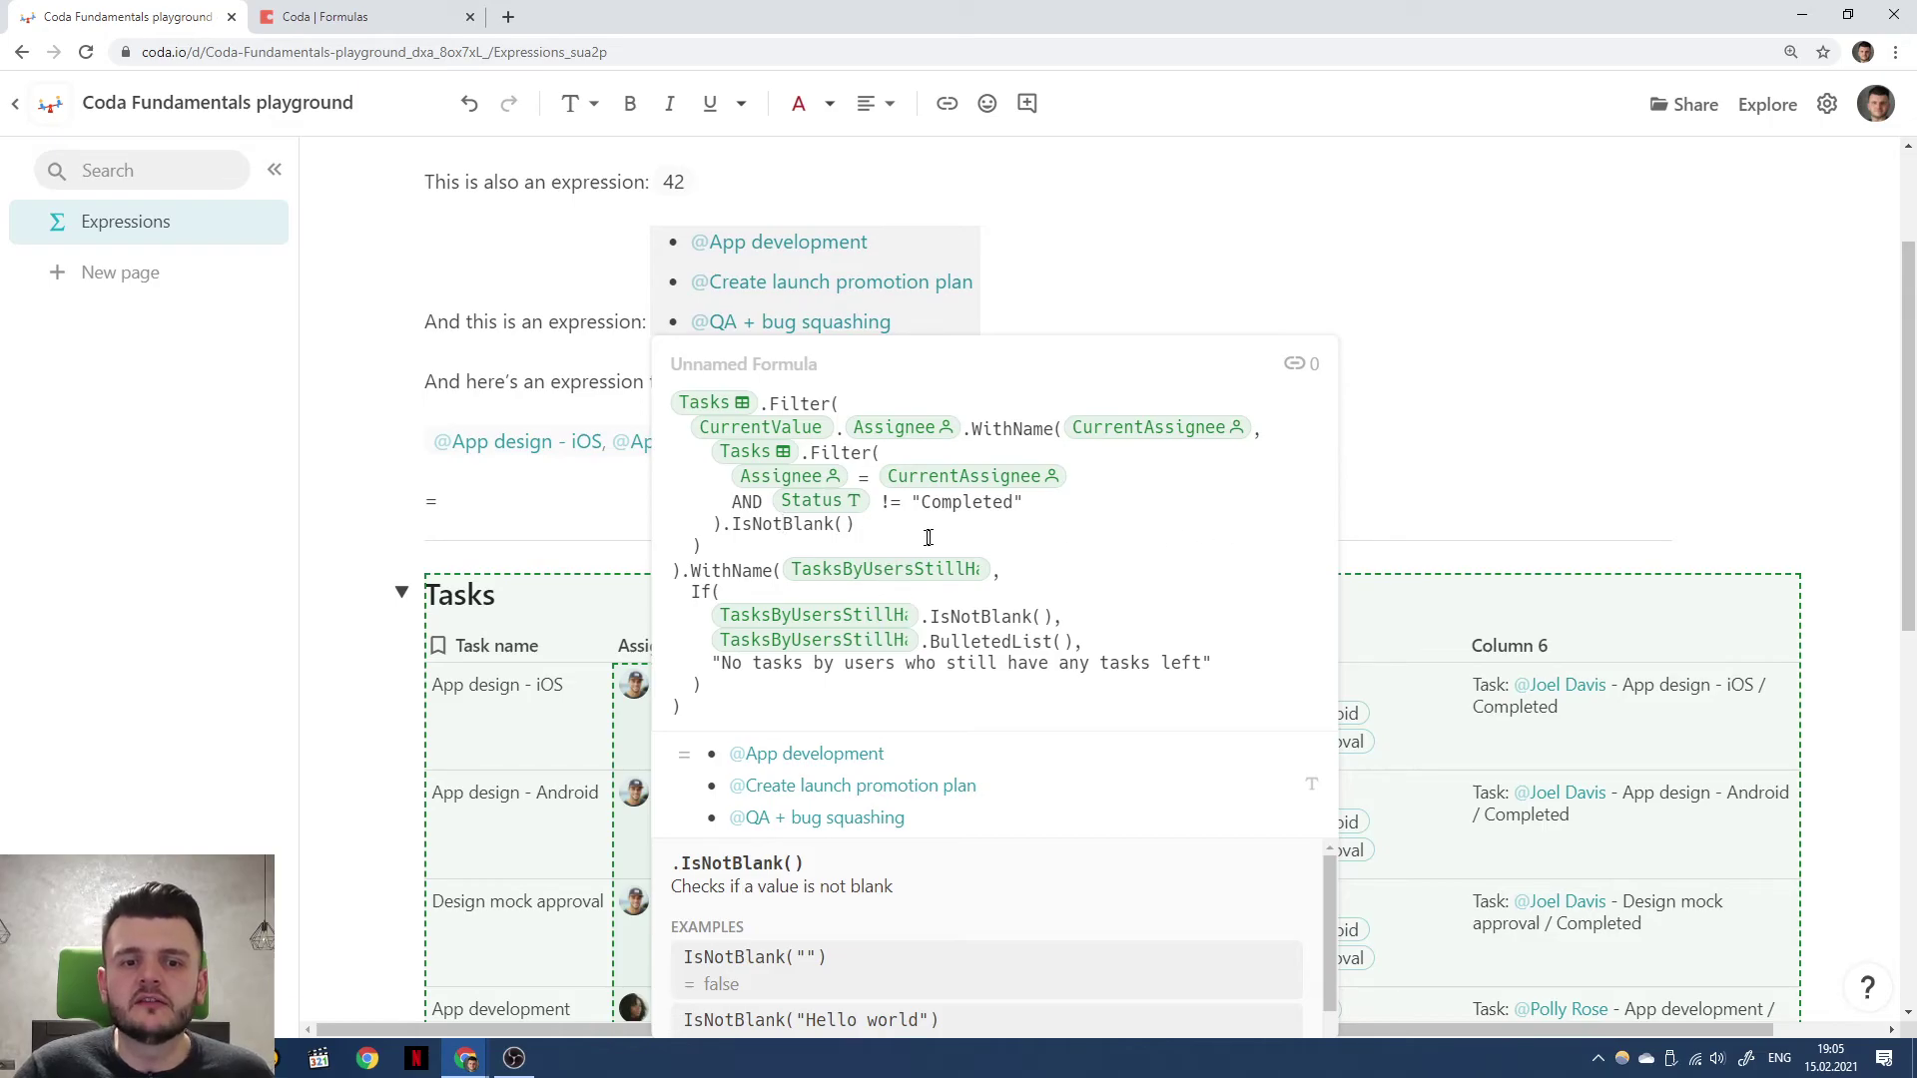
pyautogui.click(702, 590)
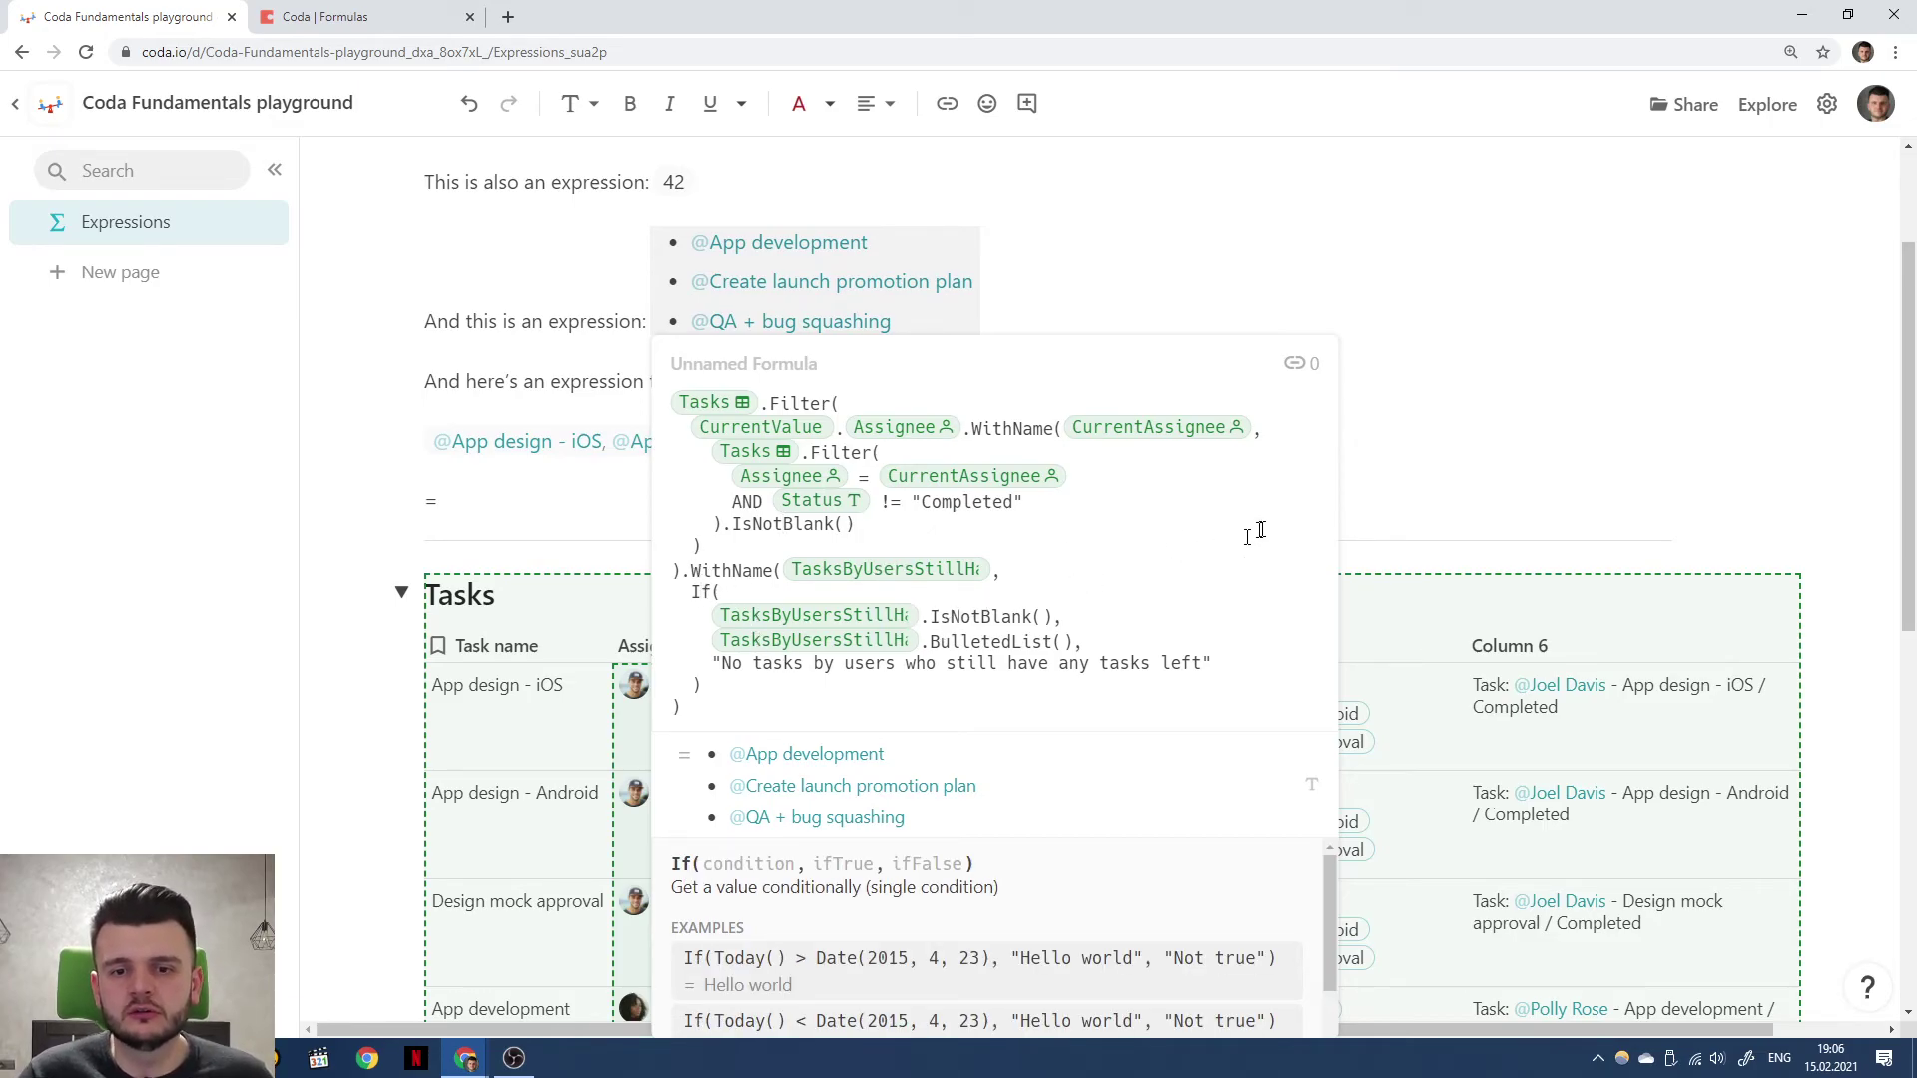
pyautogui.click(1098, 281)
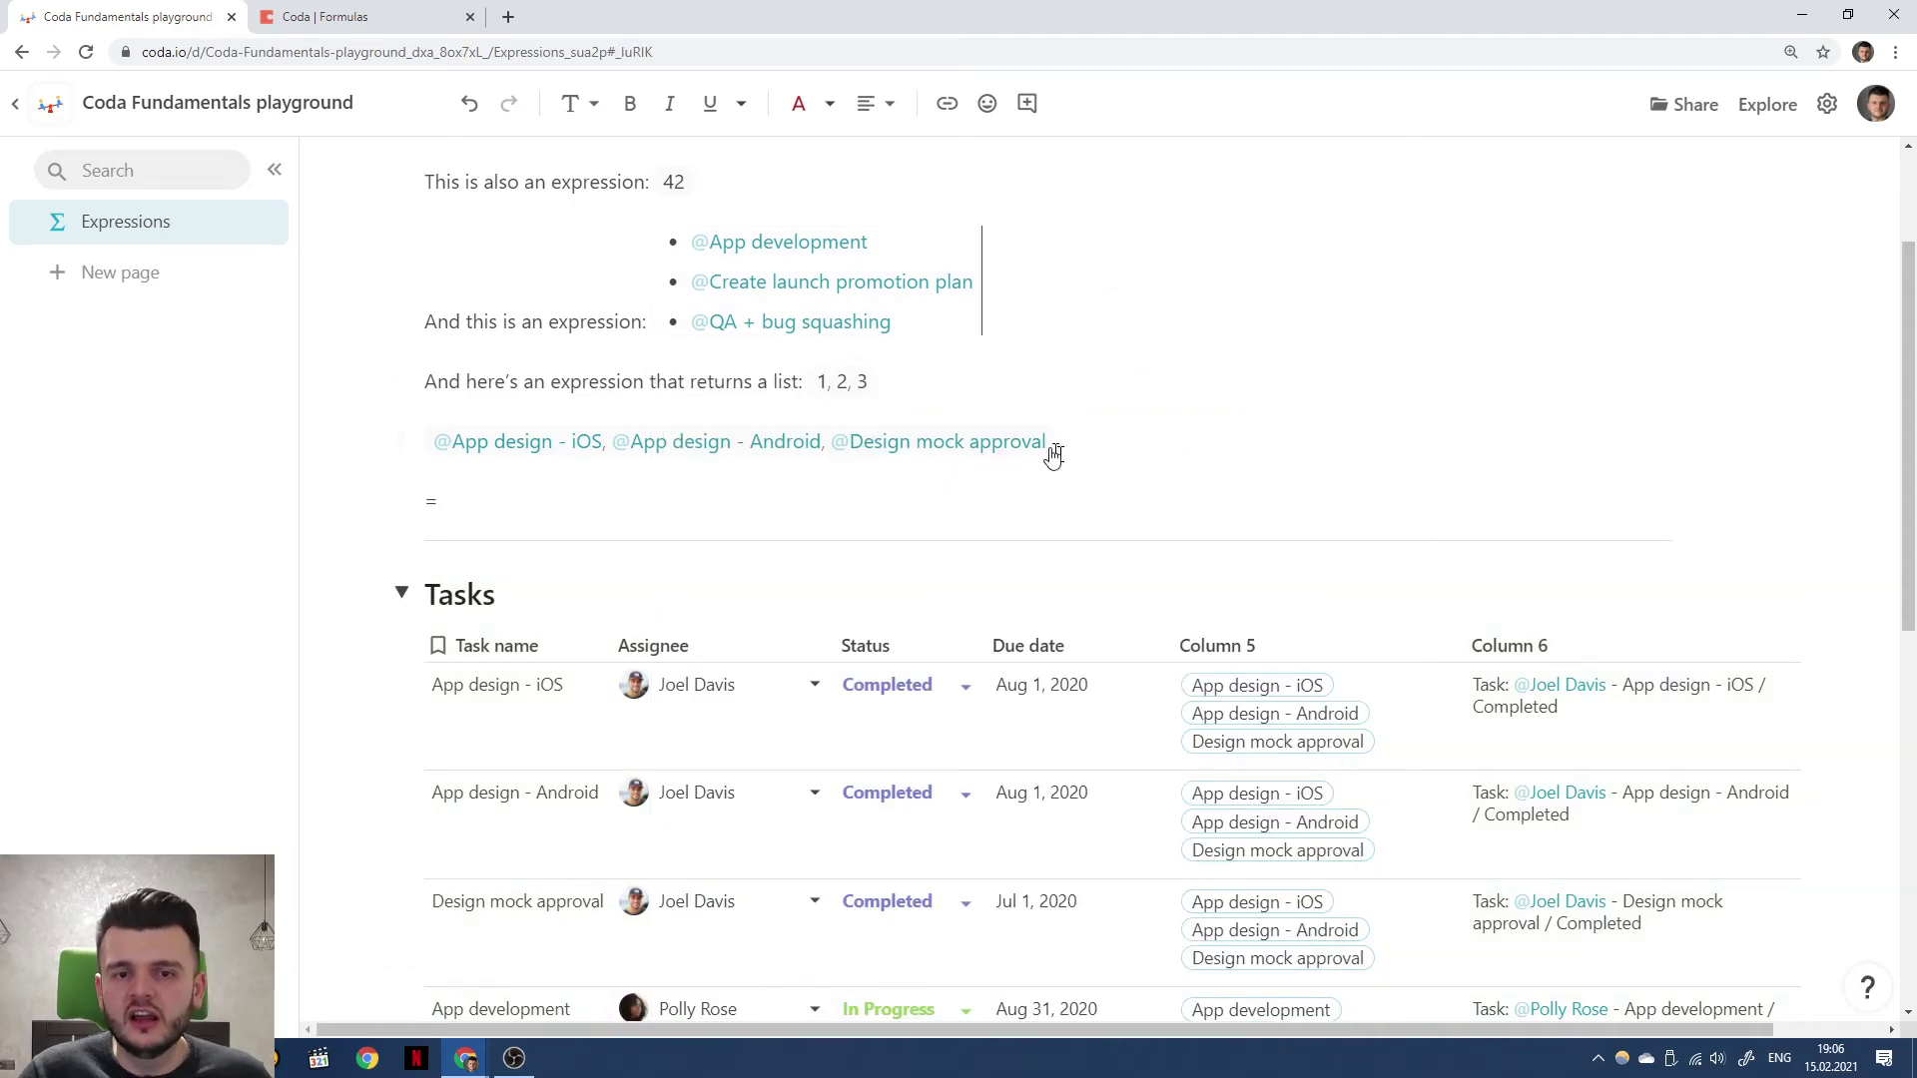
# Reopen the bulleted tasks formula and examine the If() arguments: the IsNotBlank() condition, the BulletedList() result and the fallback text.
pyautogui.click(816, 385)
pyautogui.press('Escape')
pyautogui.click(933, 329)
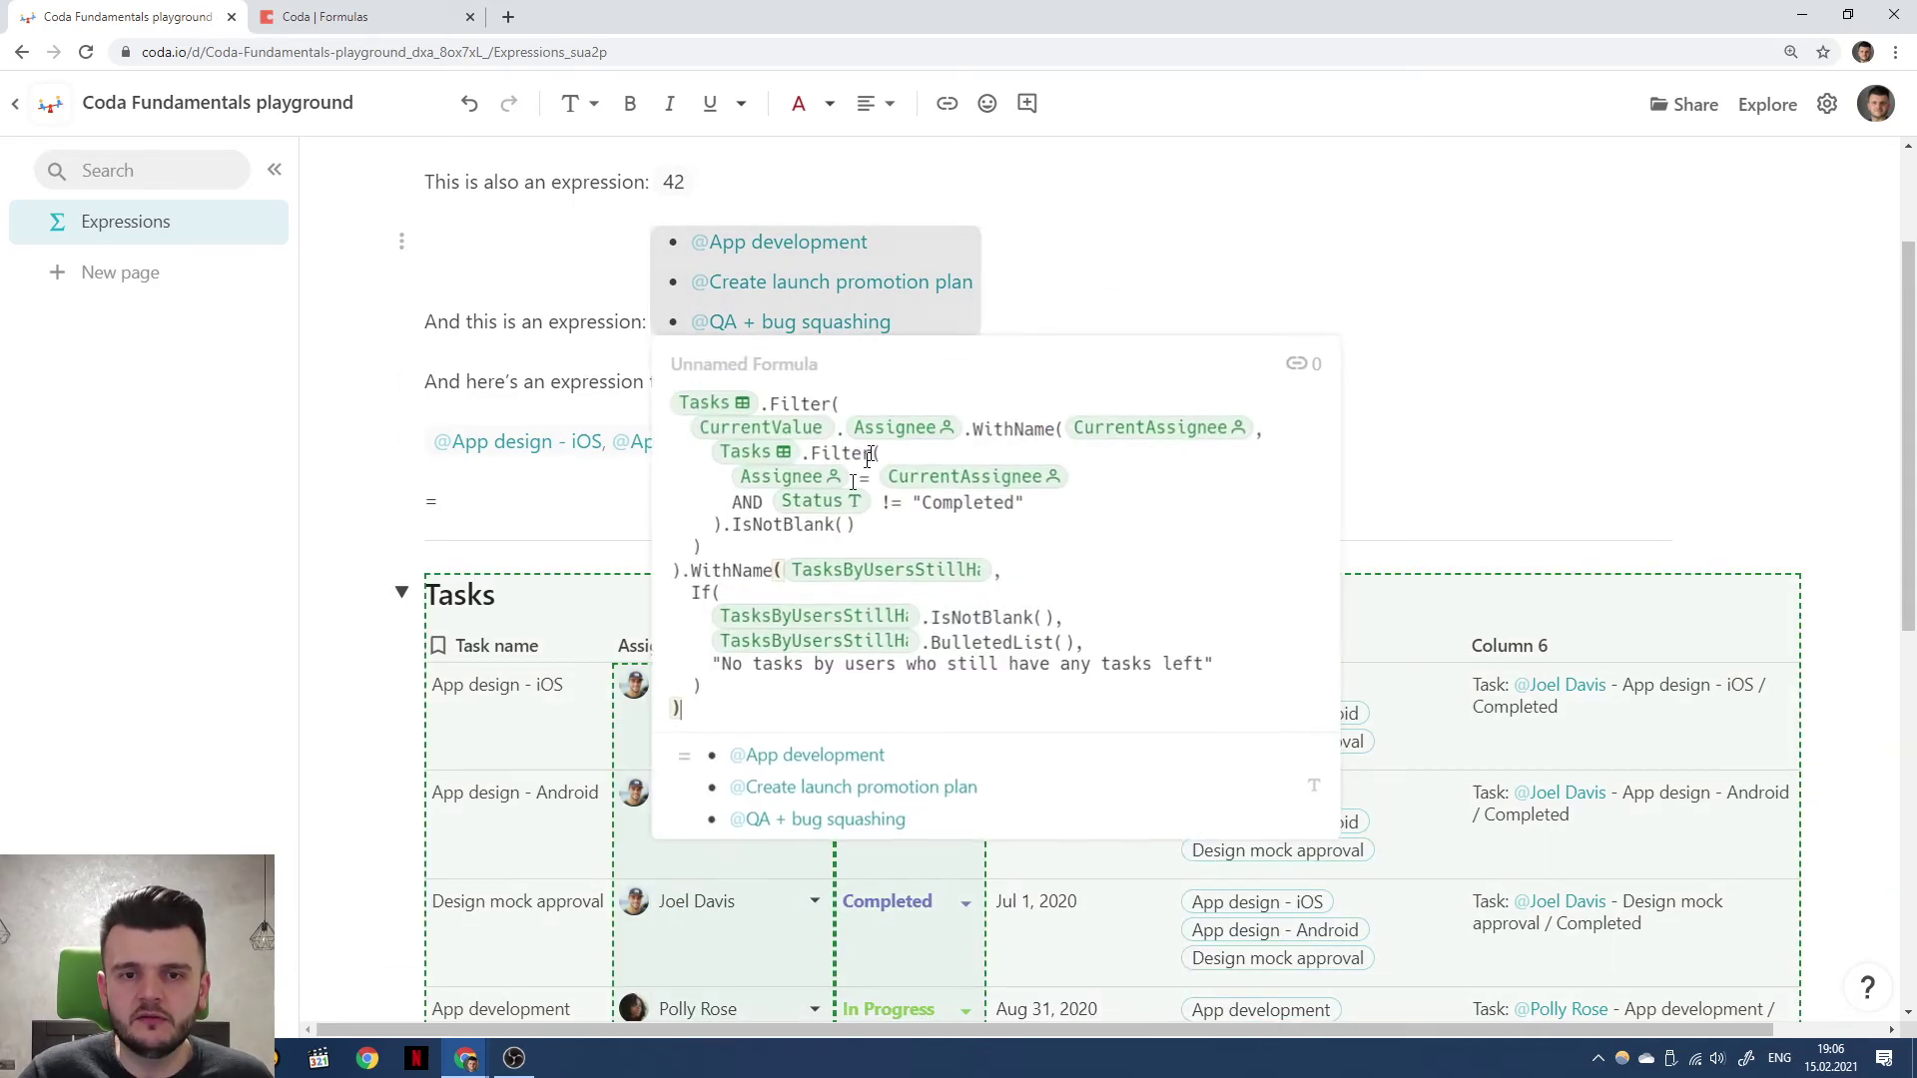
pyautogui.click(1043, 616)
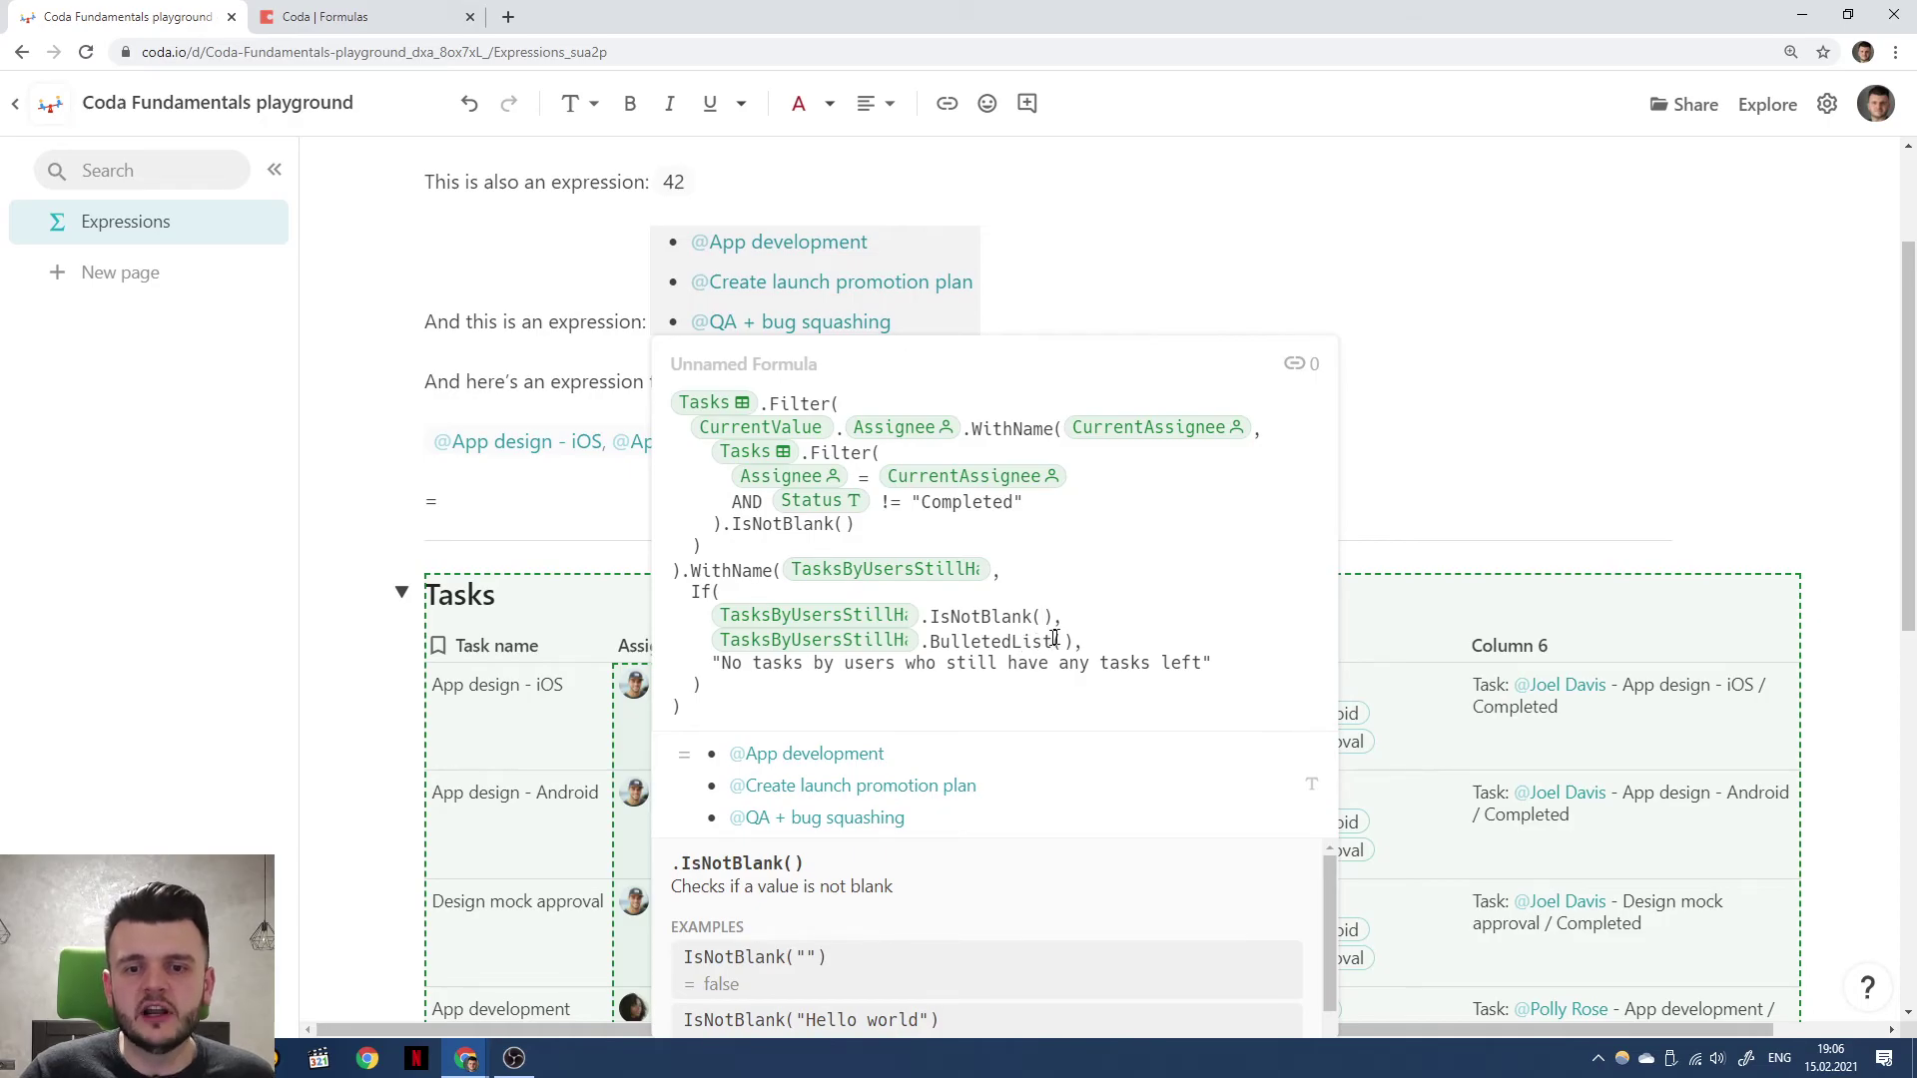
pyautogui.click(1068, 640)
pyautogui.click(1216, 662)
pyautogui.keyDown('shift'); pyautogui.click(712, 666); pyautogui.keyUp('shift')
pyautogui.press('Escape')
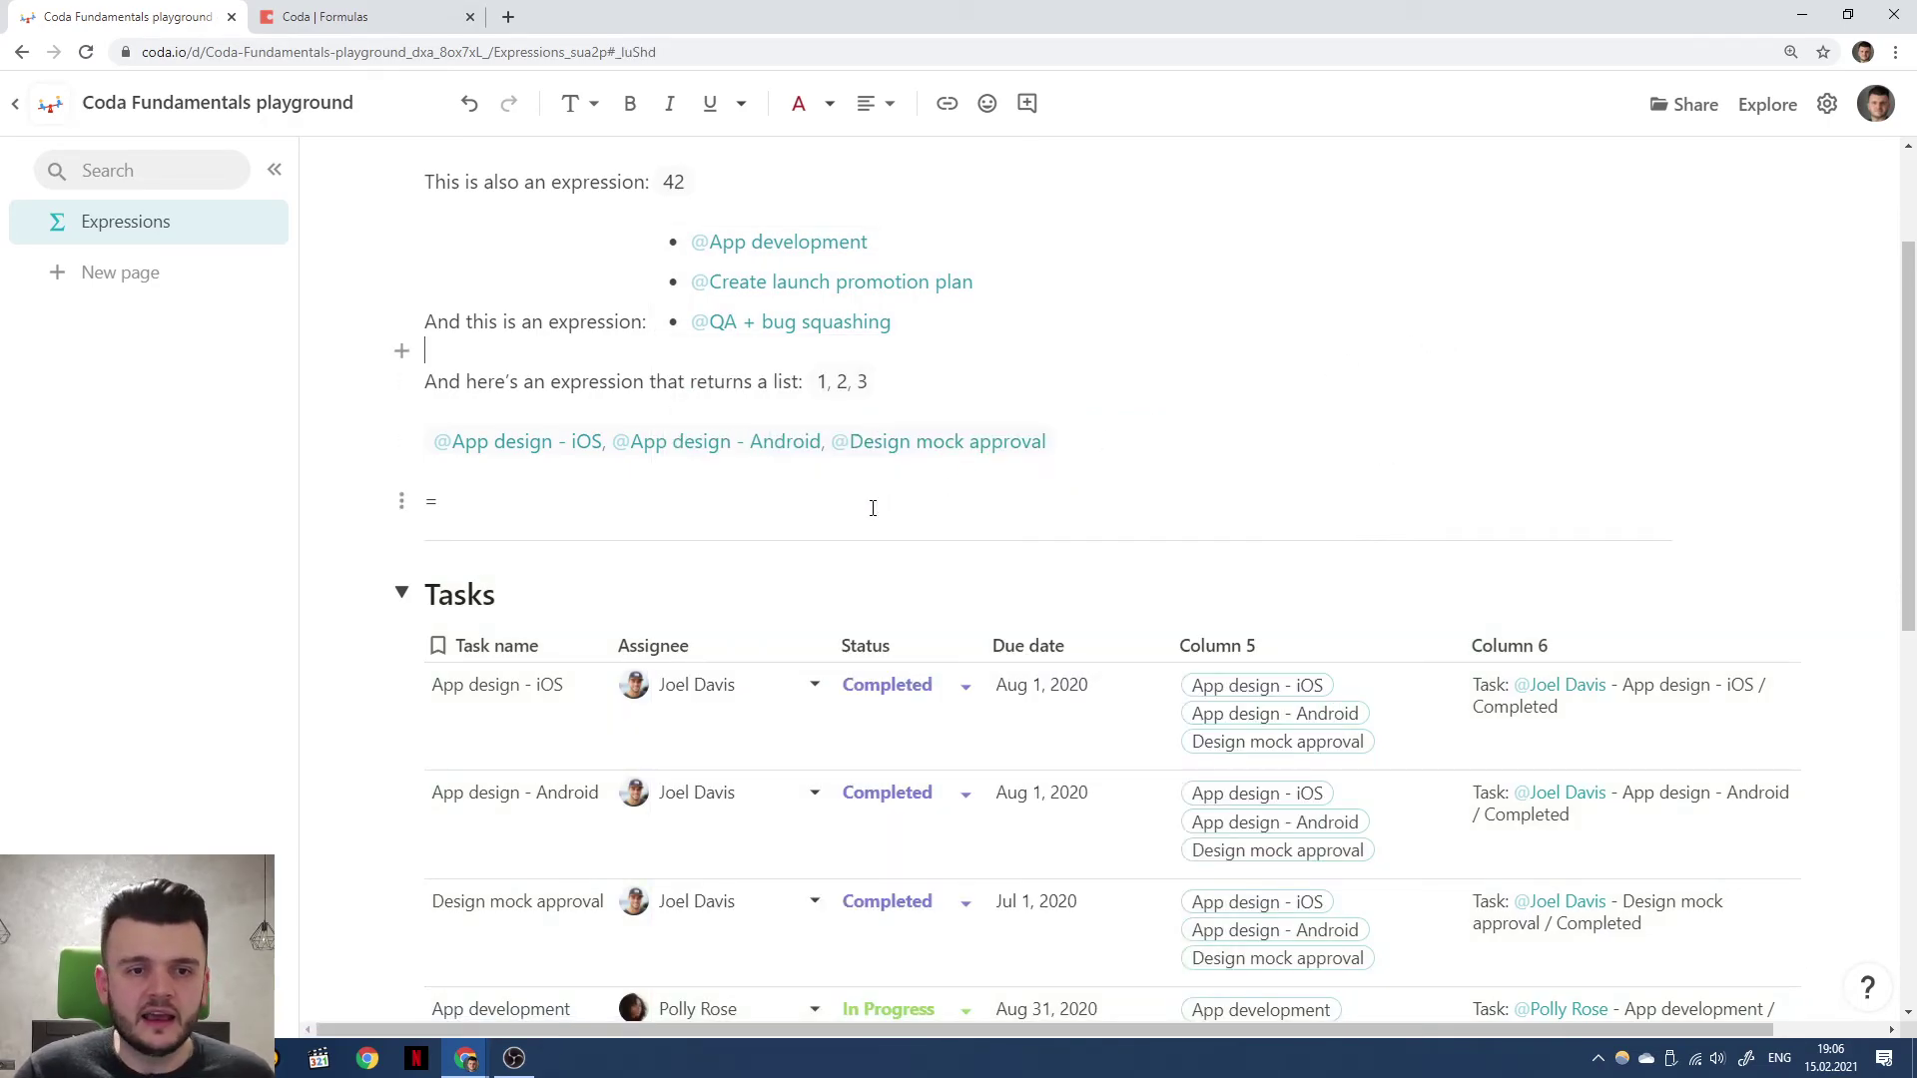
# Replace the stray equals sign above the Tasks table with a new canvas formula containing an empty If() call.
pyautogui.press('BackSpace')
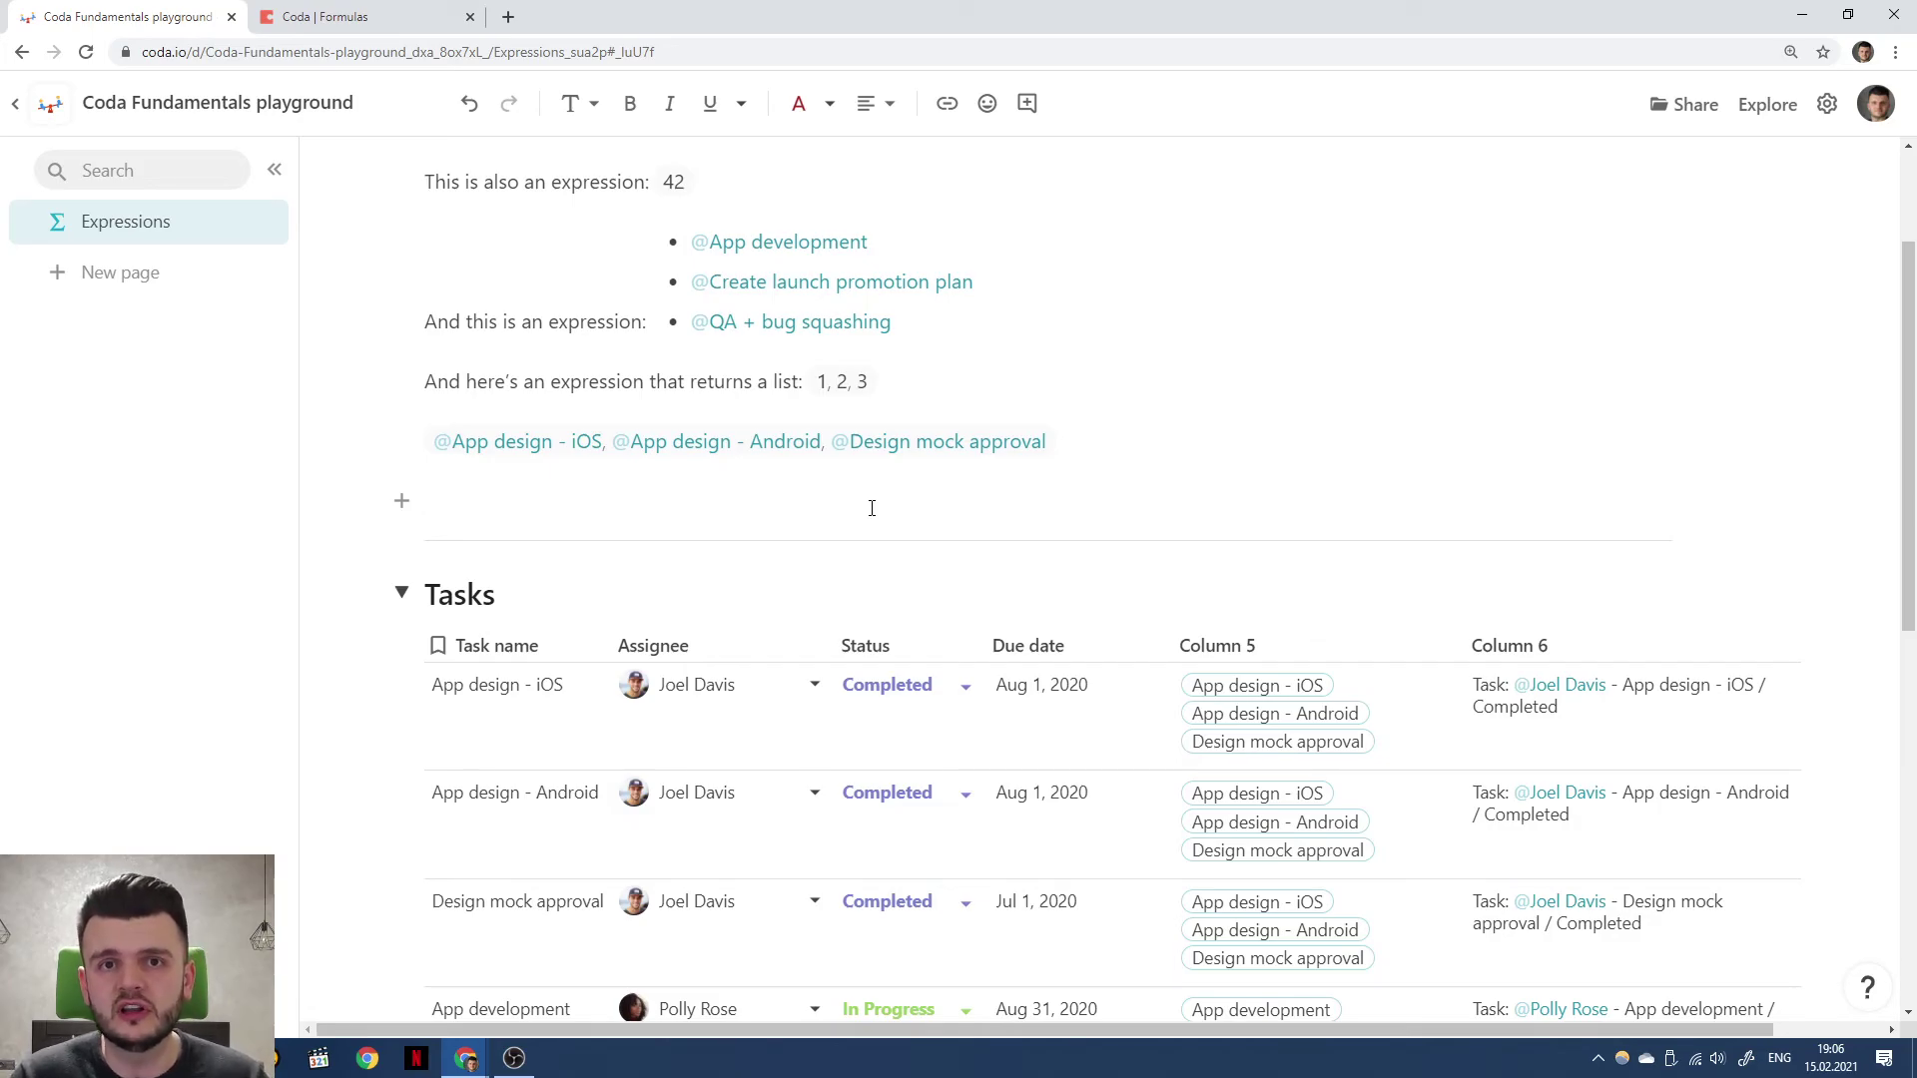
pyautogui.click(871, 508)
pyautogui.write('=')
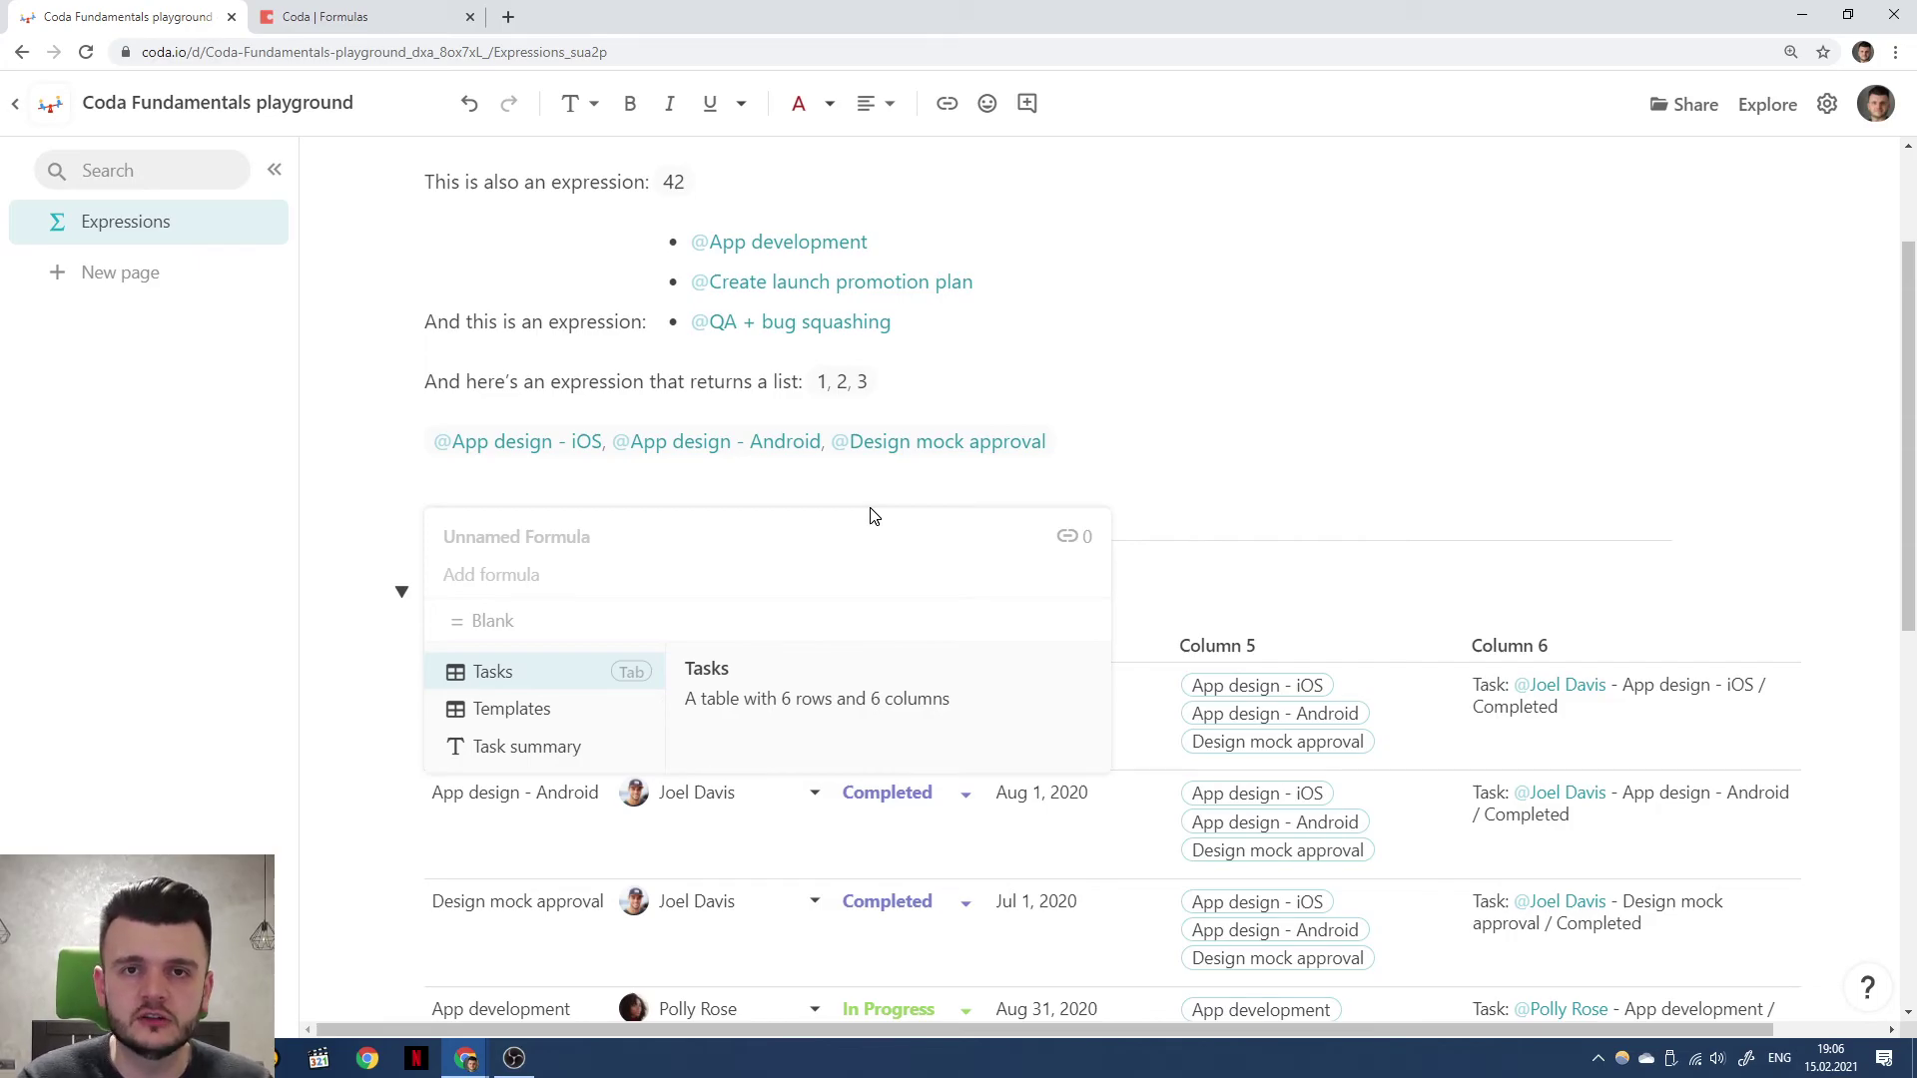
pyautogui.write('Second(')
pyautogui.hotkey('ctrl', 'a')
pyautogui.press('BackSpace')
pyautogui.write('If(')
pyautogui.press('Escape')
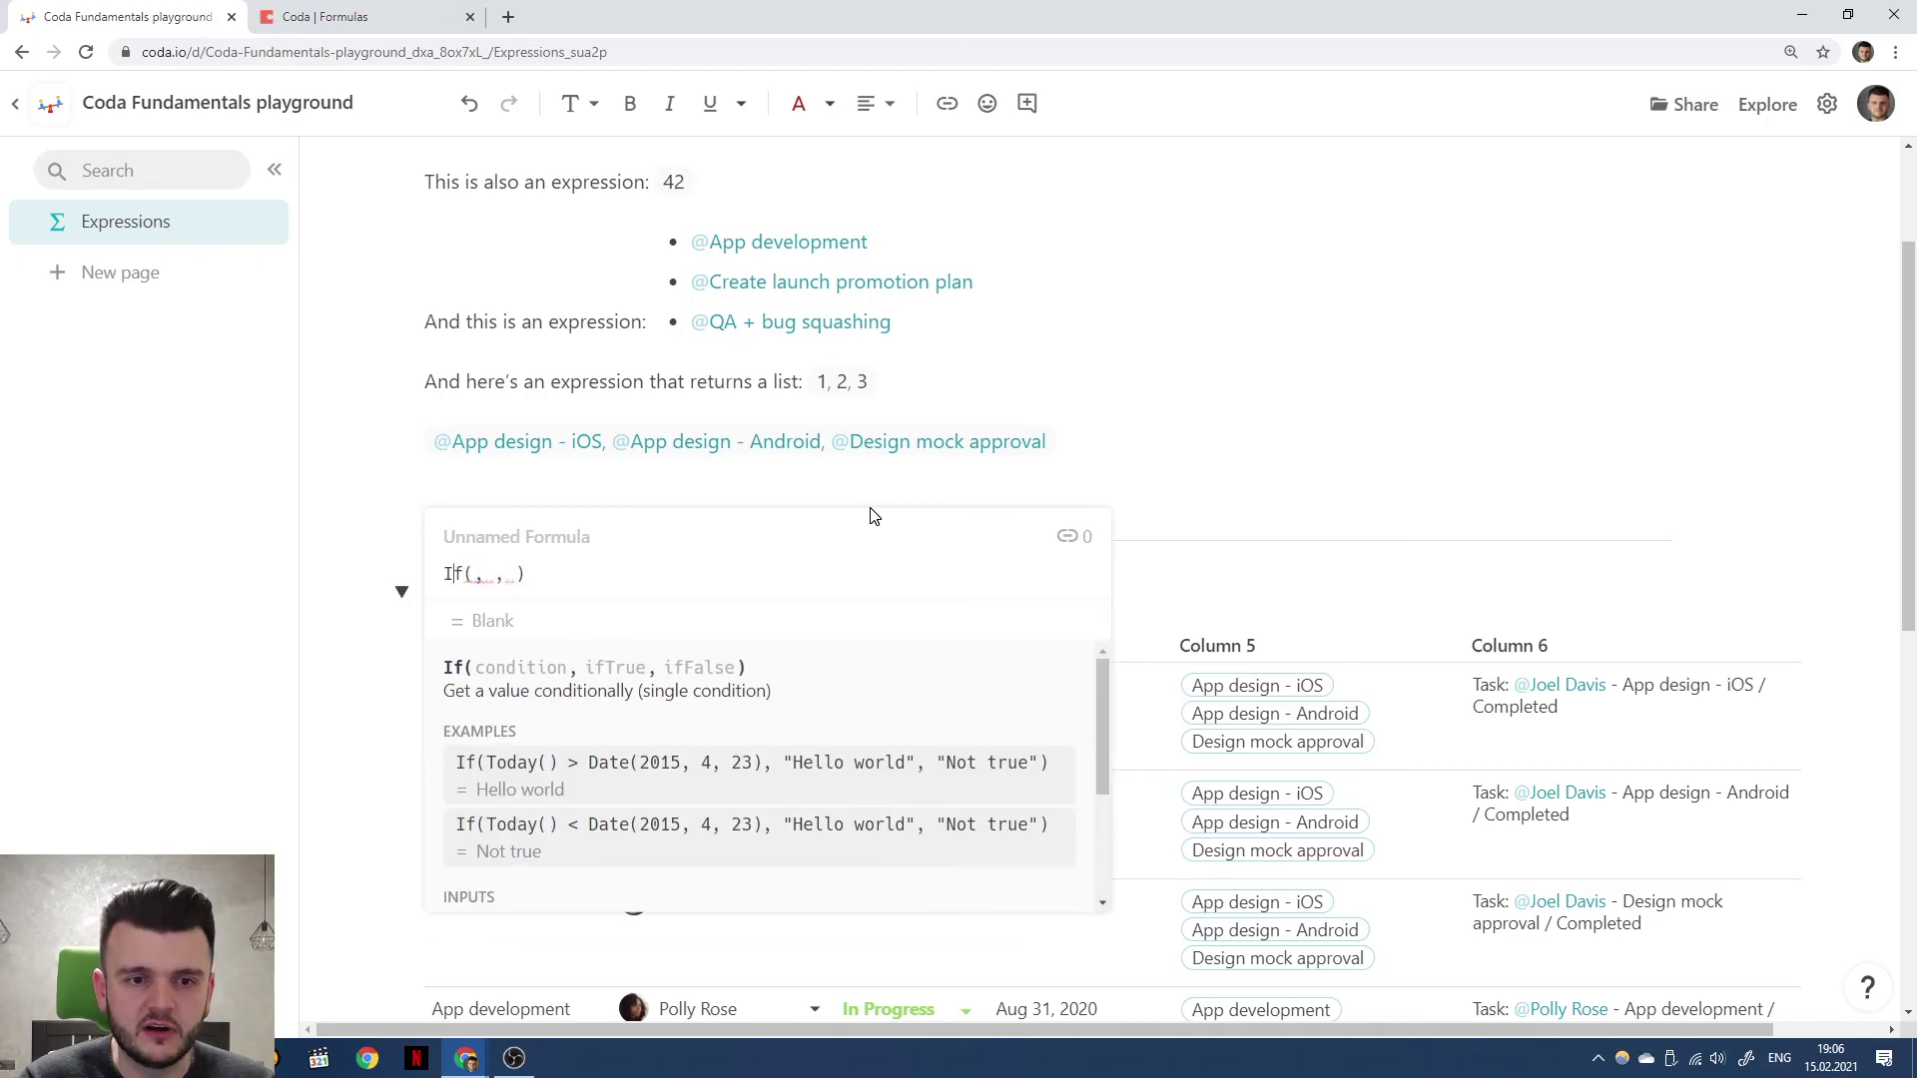
# Read the If() help on its condition and ifTrue inputs.
pyautogui.scroll(-1, 814, 729)
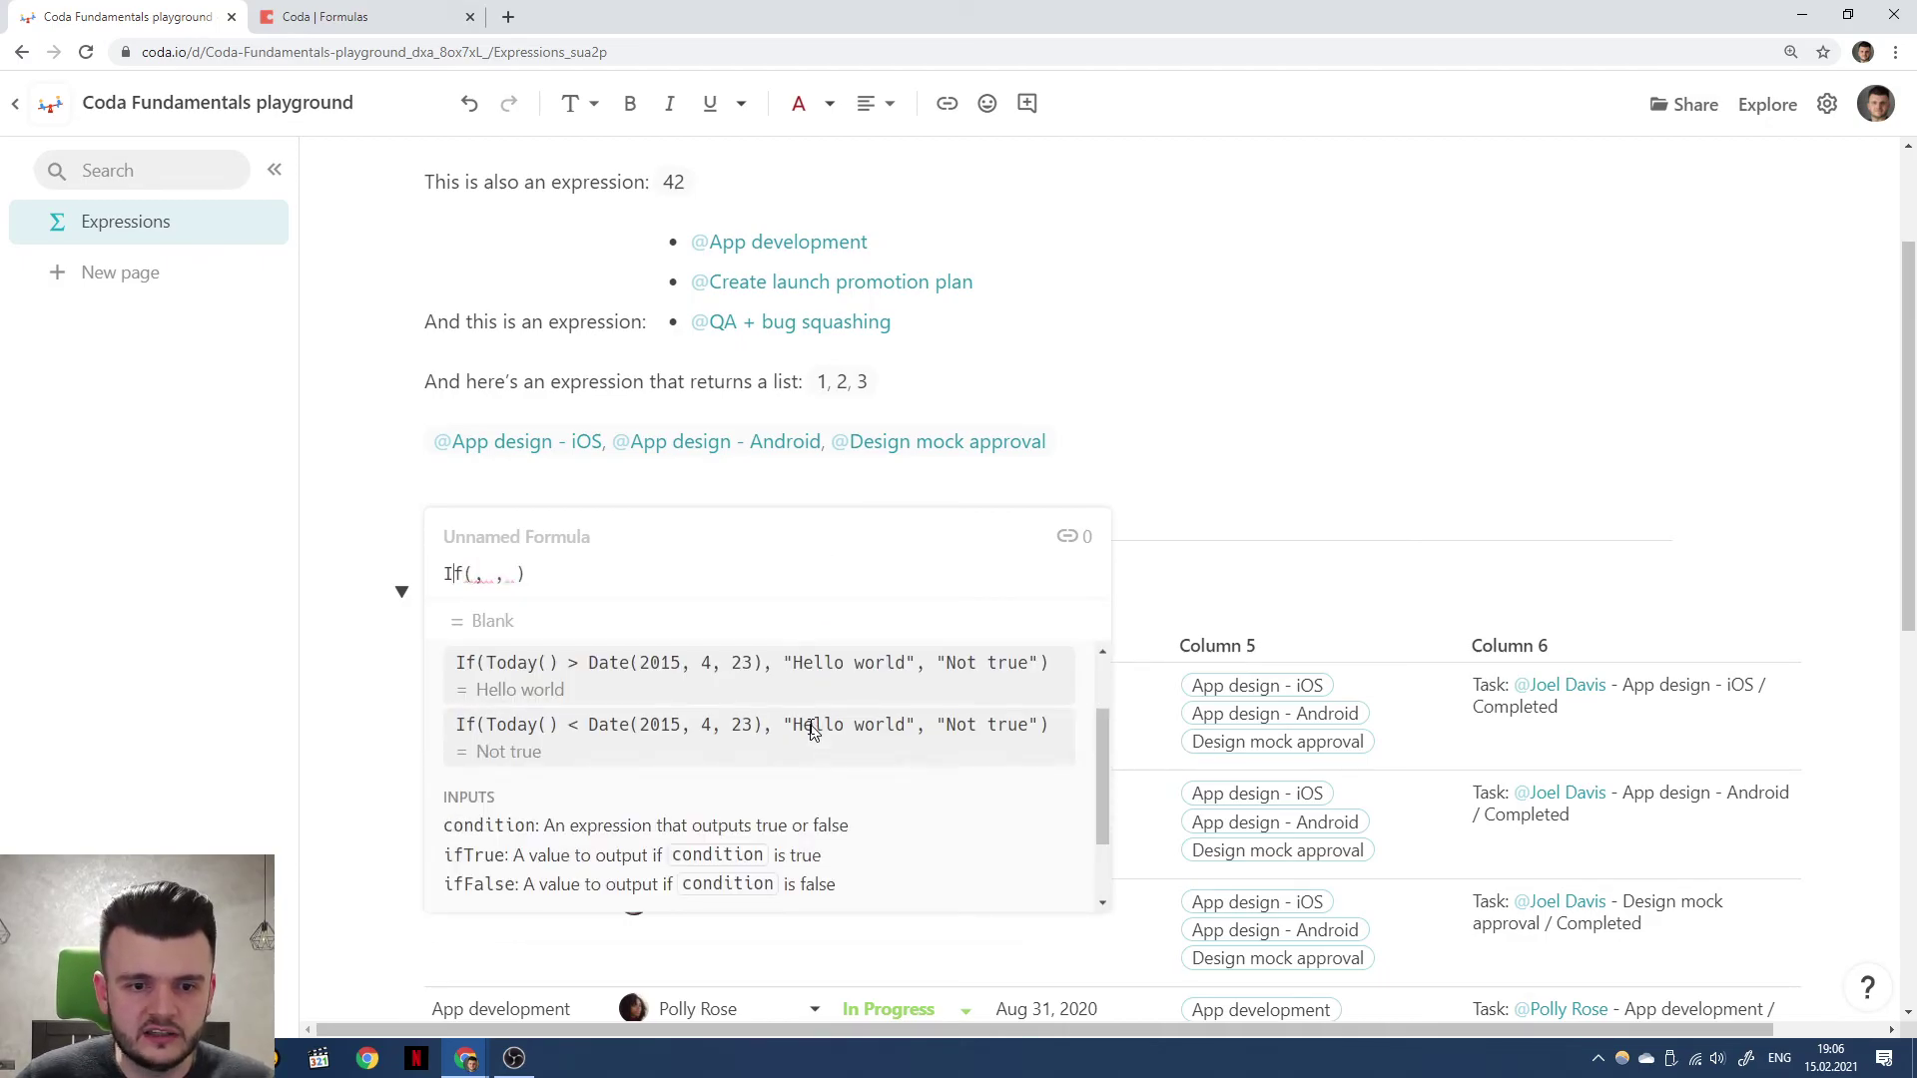
pyautogui.moveTo(543, 829); pyautogui.dragTo(857, 834)
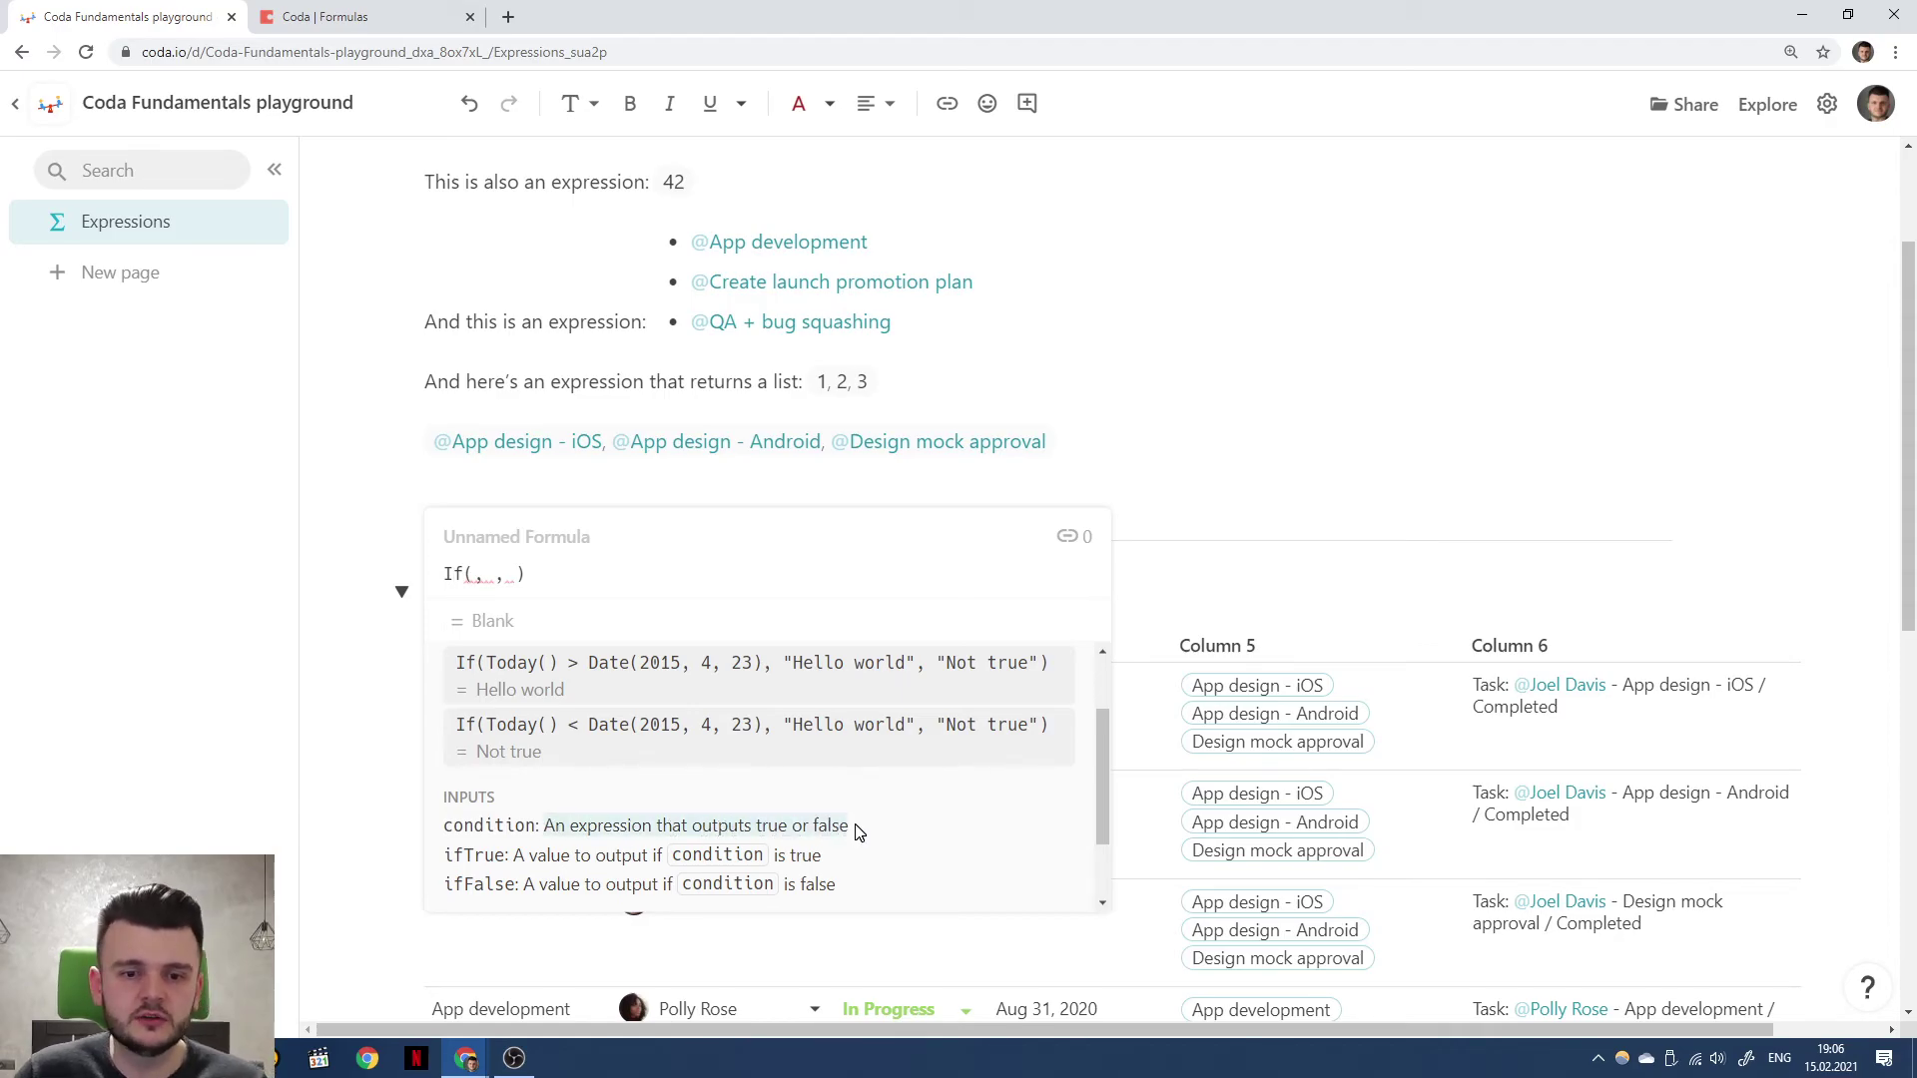
pyautogui.scroll(1, 857, 834)
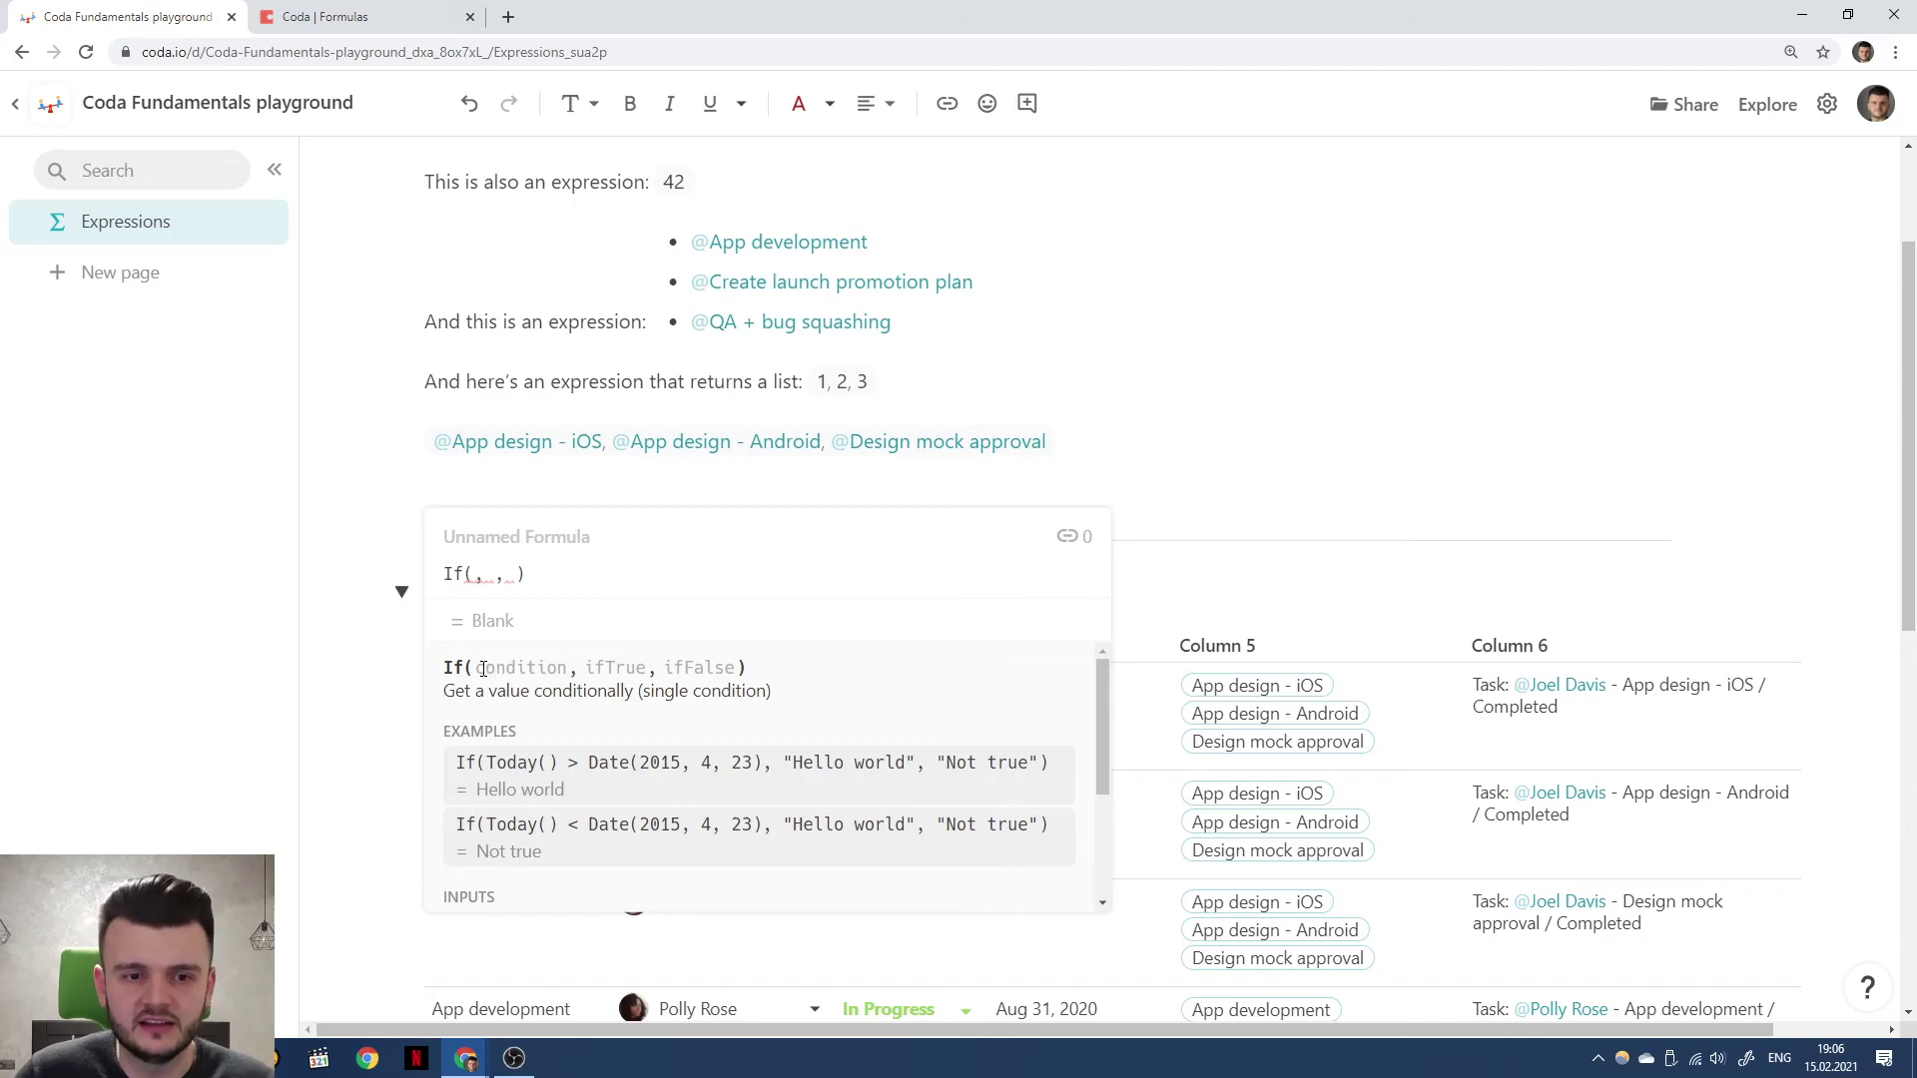
pyautogui.moveTo(476, 668); pyautogui.dragTo(571, 675)
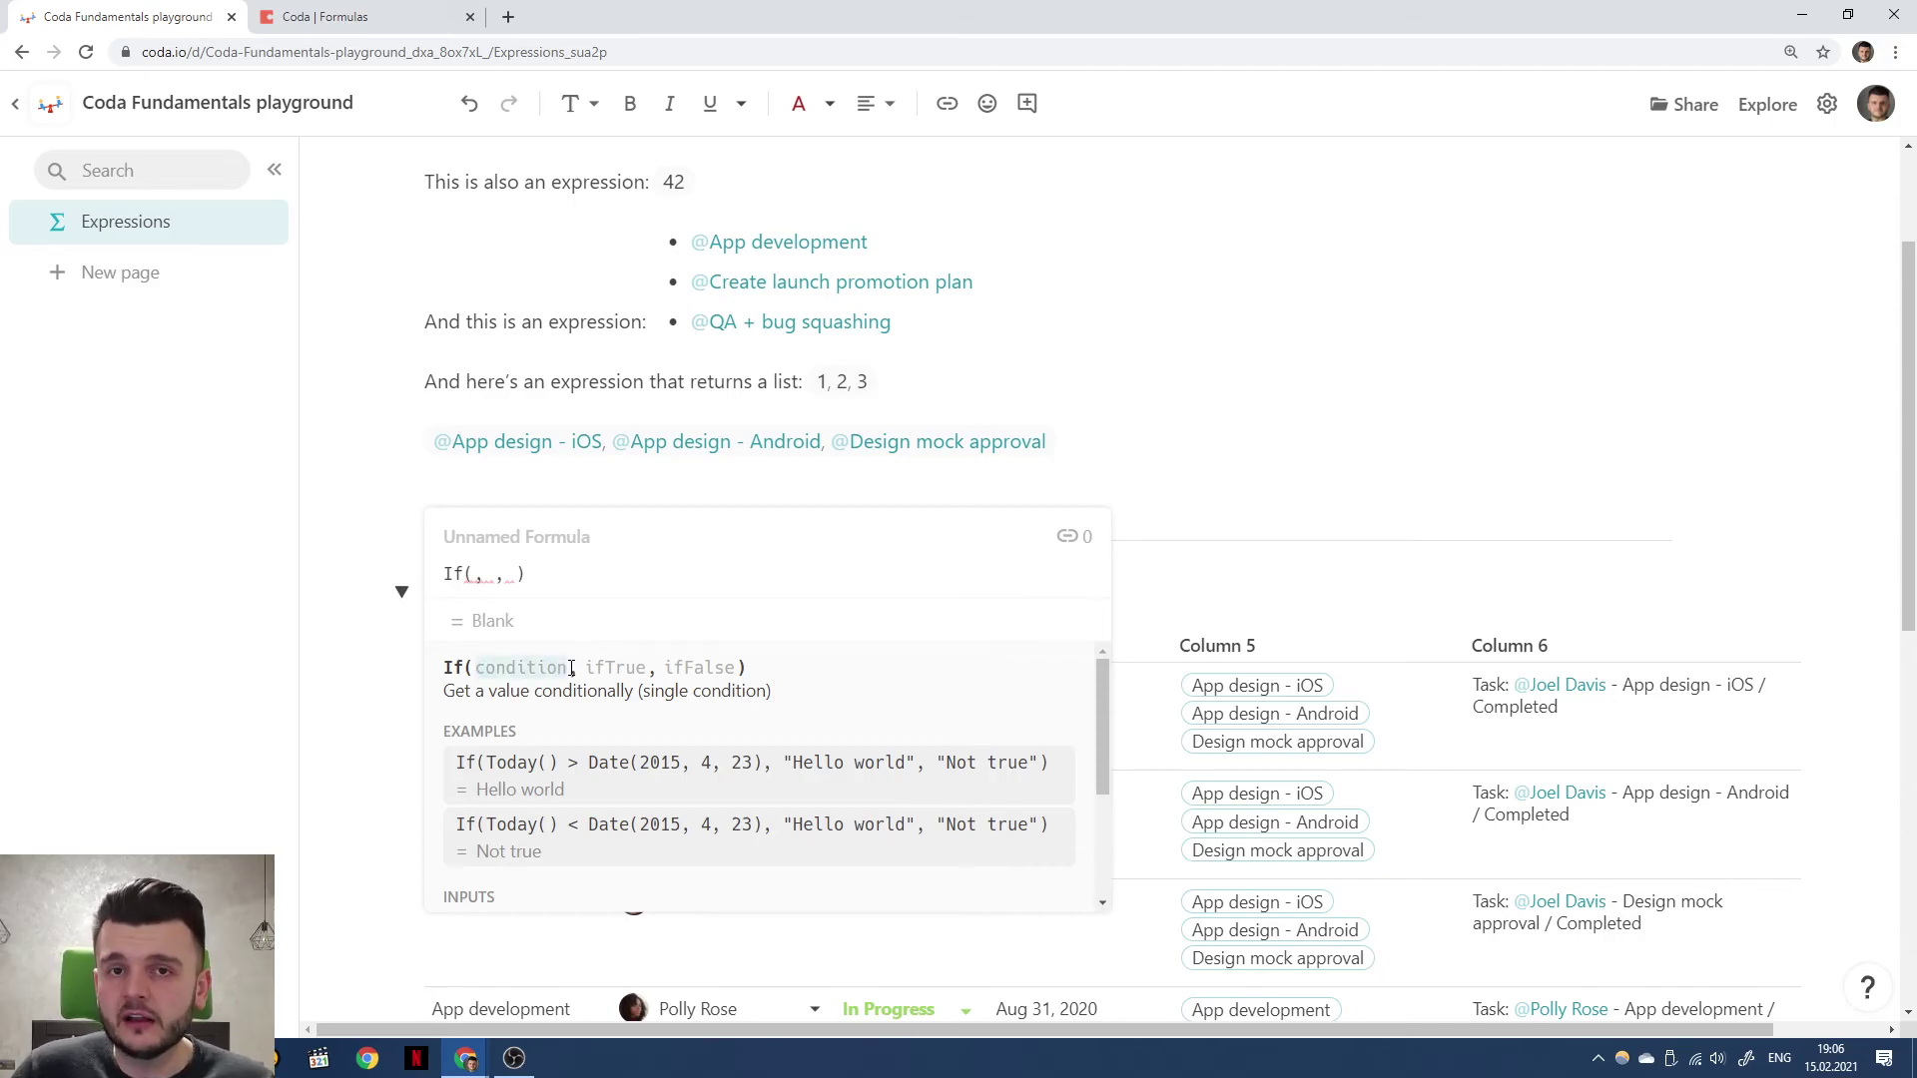
pyautogui.scroll(-1, 744, 760)
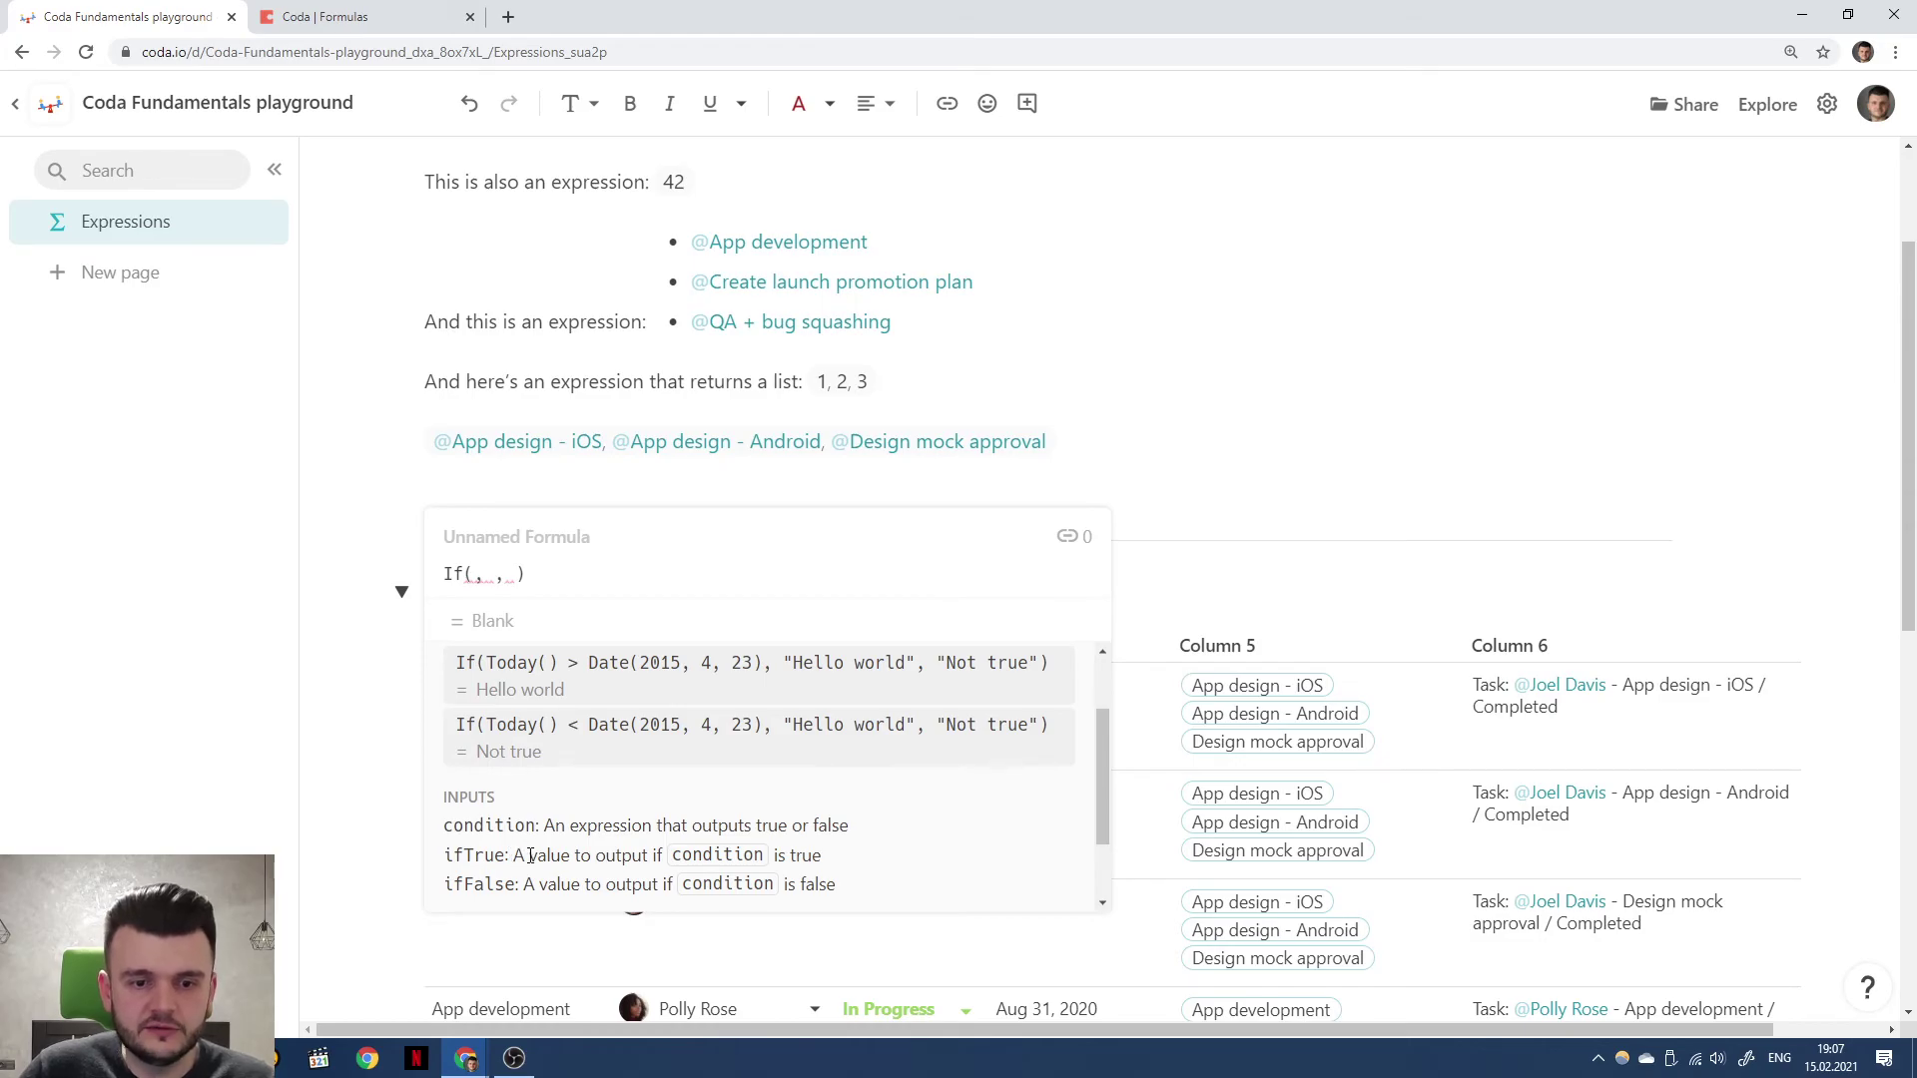
pyautogui.moveTo(513, 855); pyautogui.dragTo(841, 864)
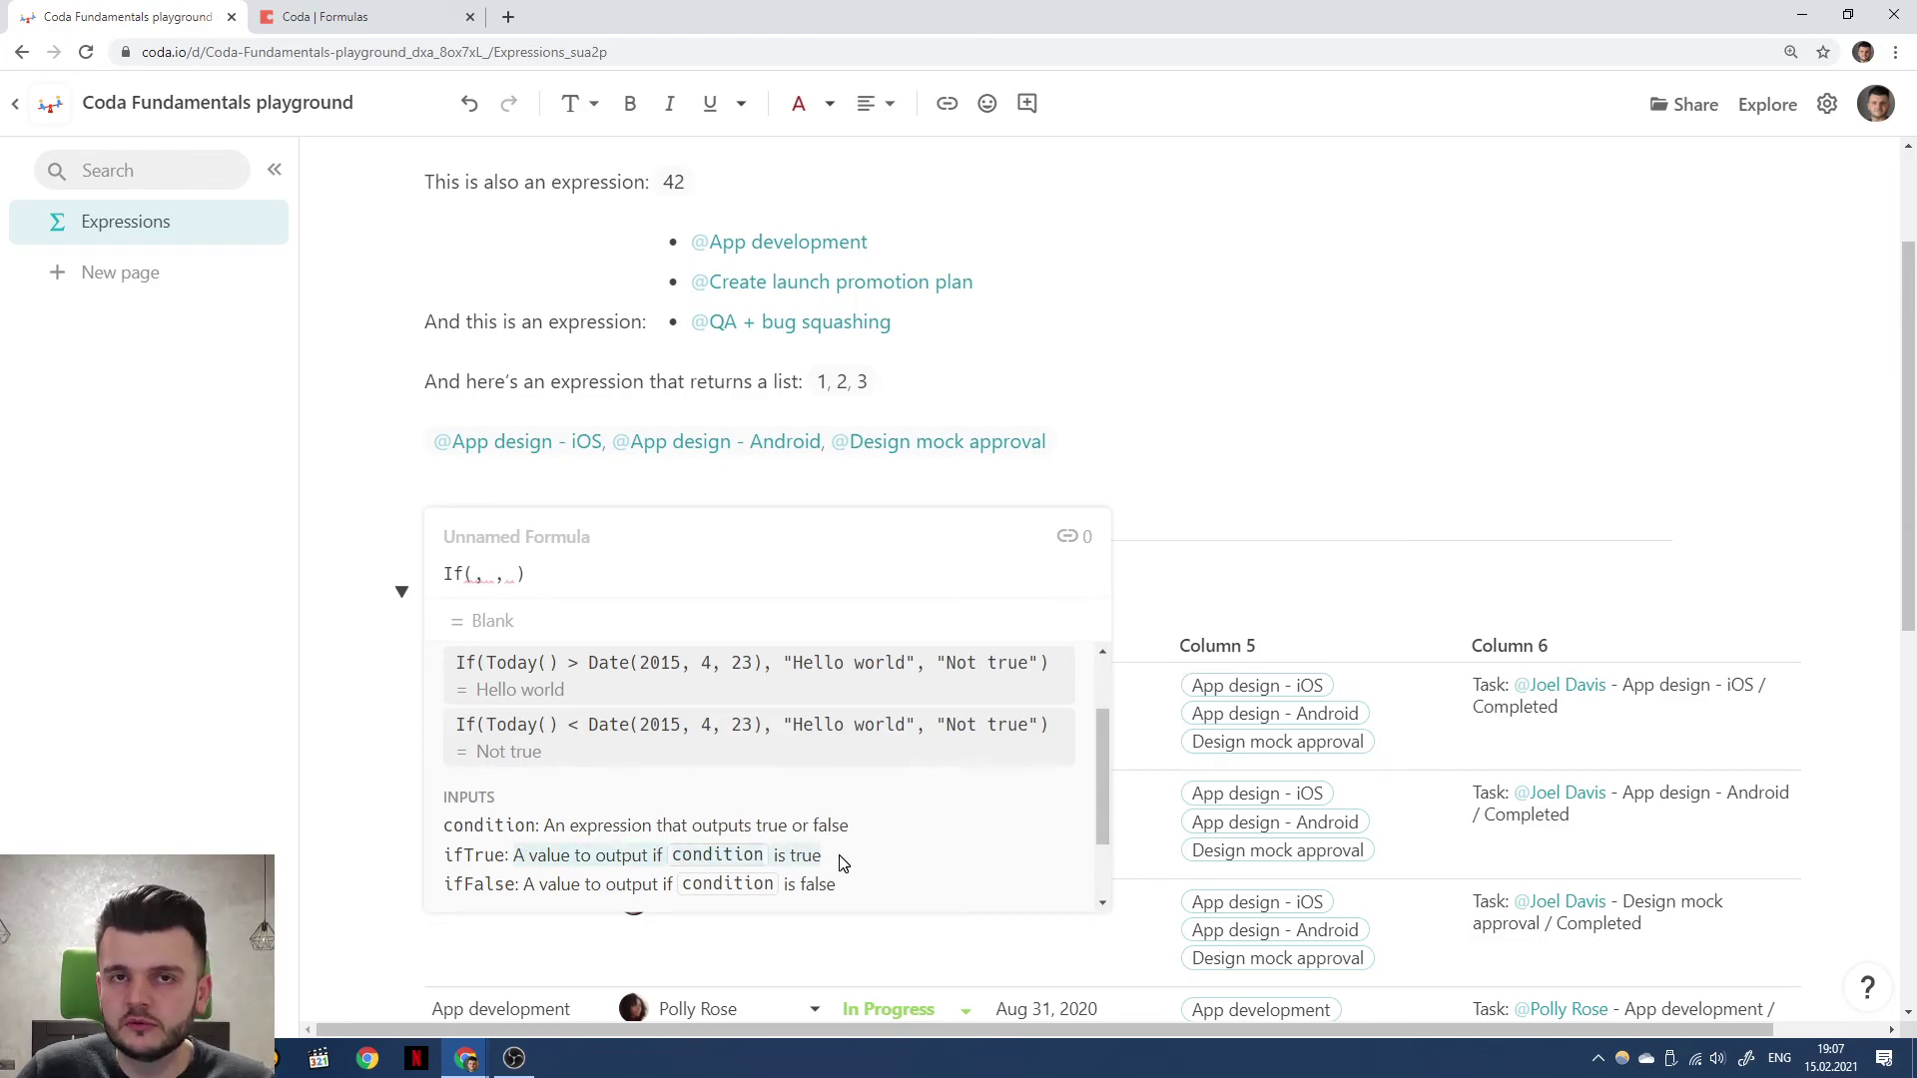
pyautogui.scroll(1, 830, 863)
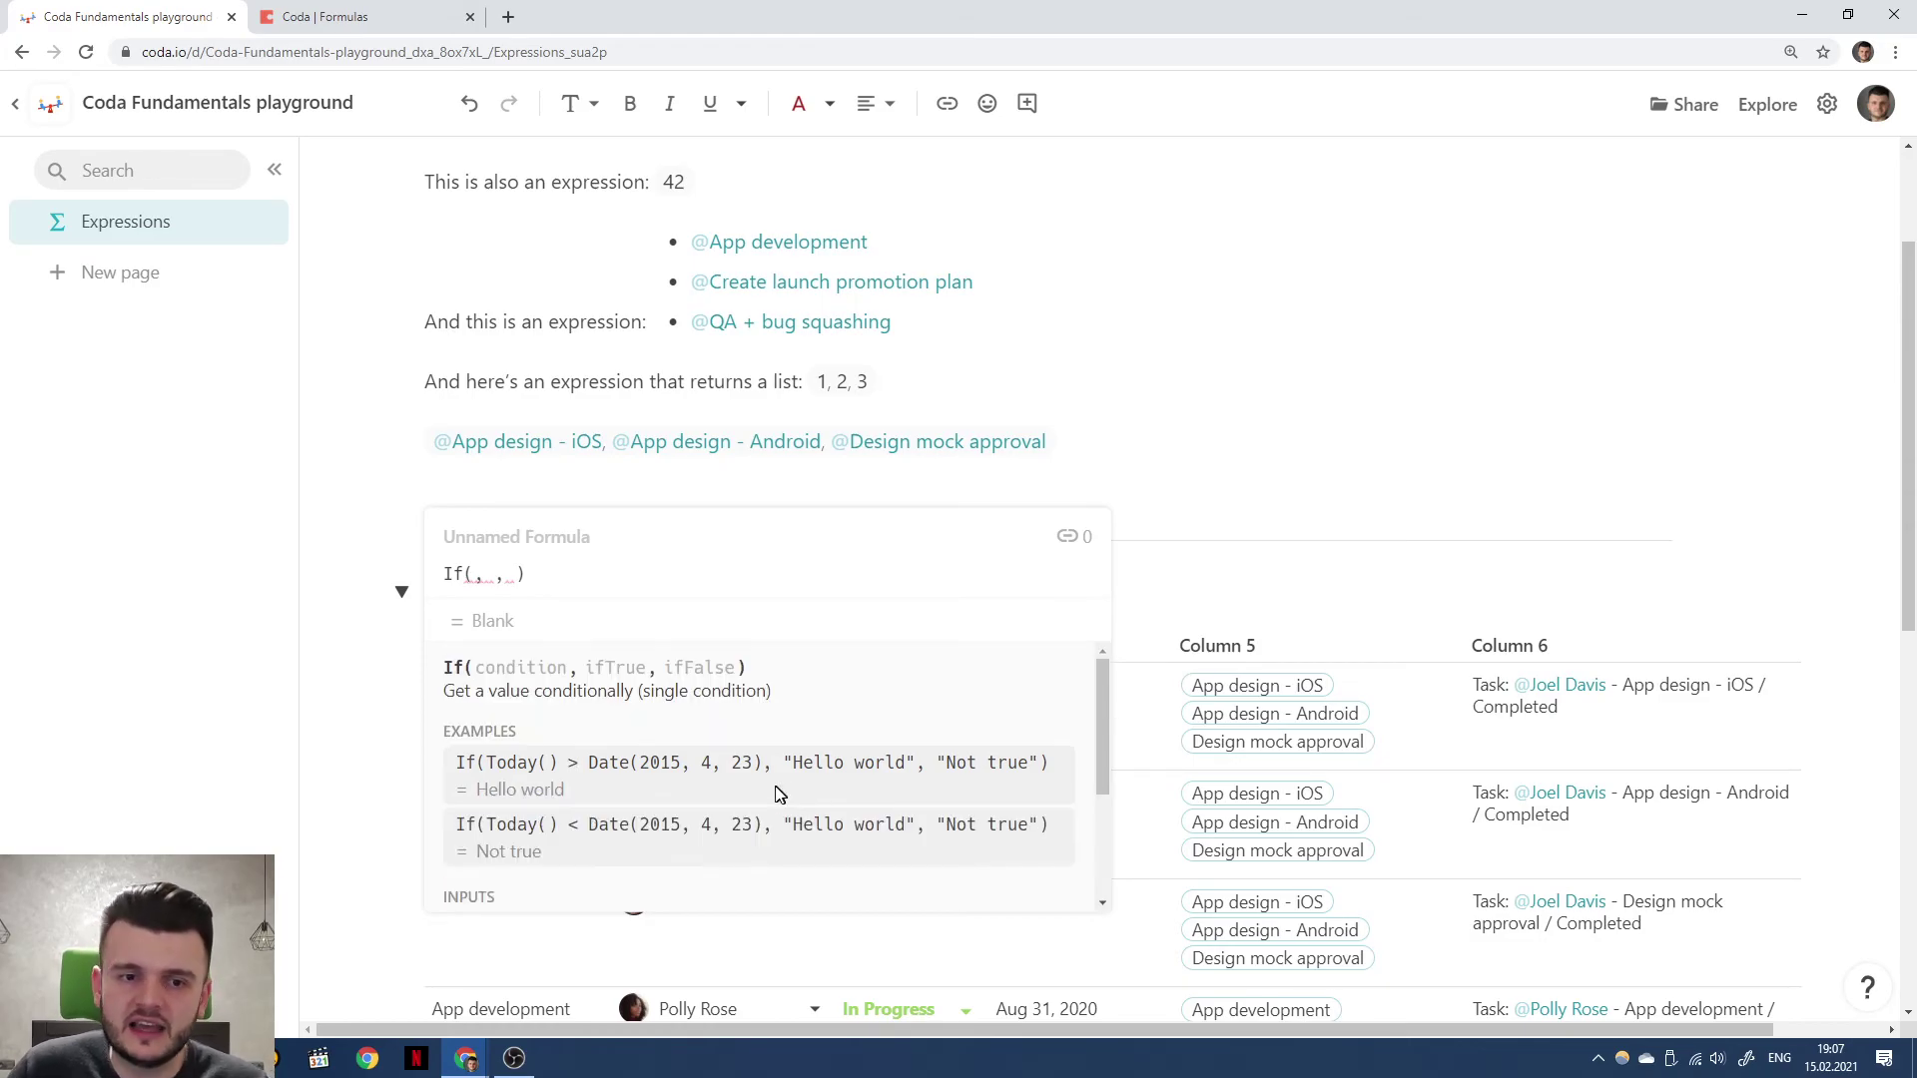
# Complete the new canvas formula as If(true, 1, 2).
pyautogui.click(482, 575)
pyautogui.write('true, ')
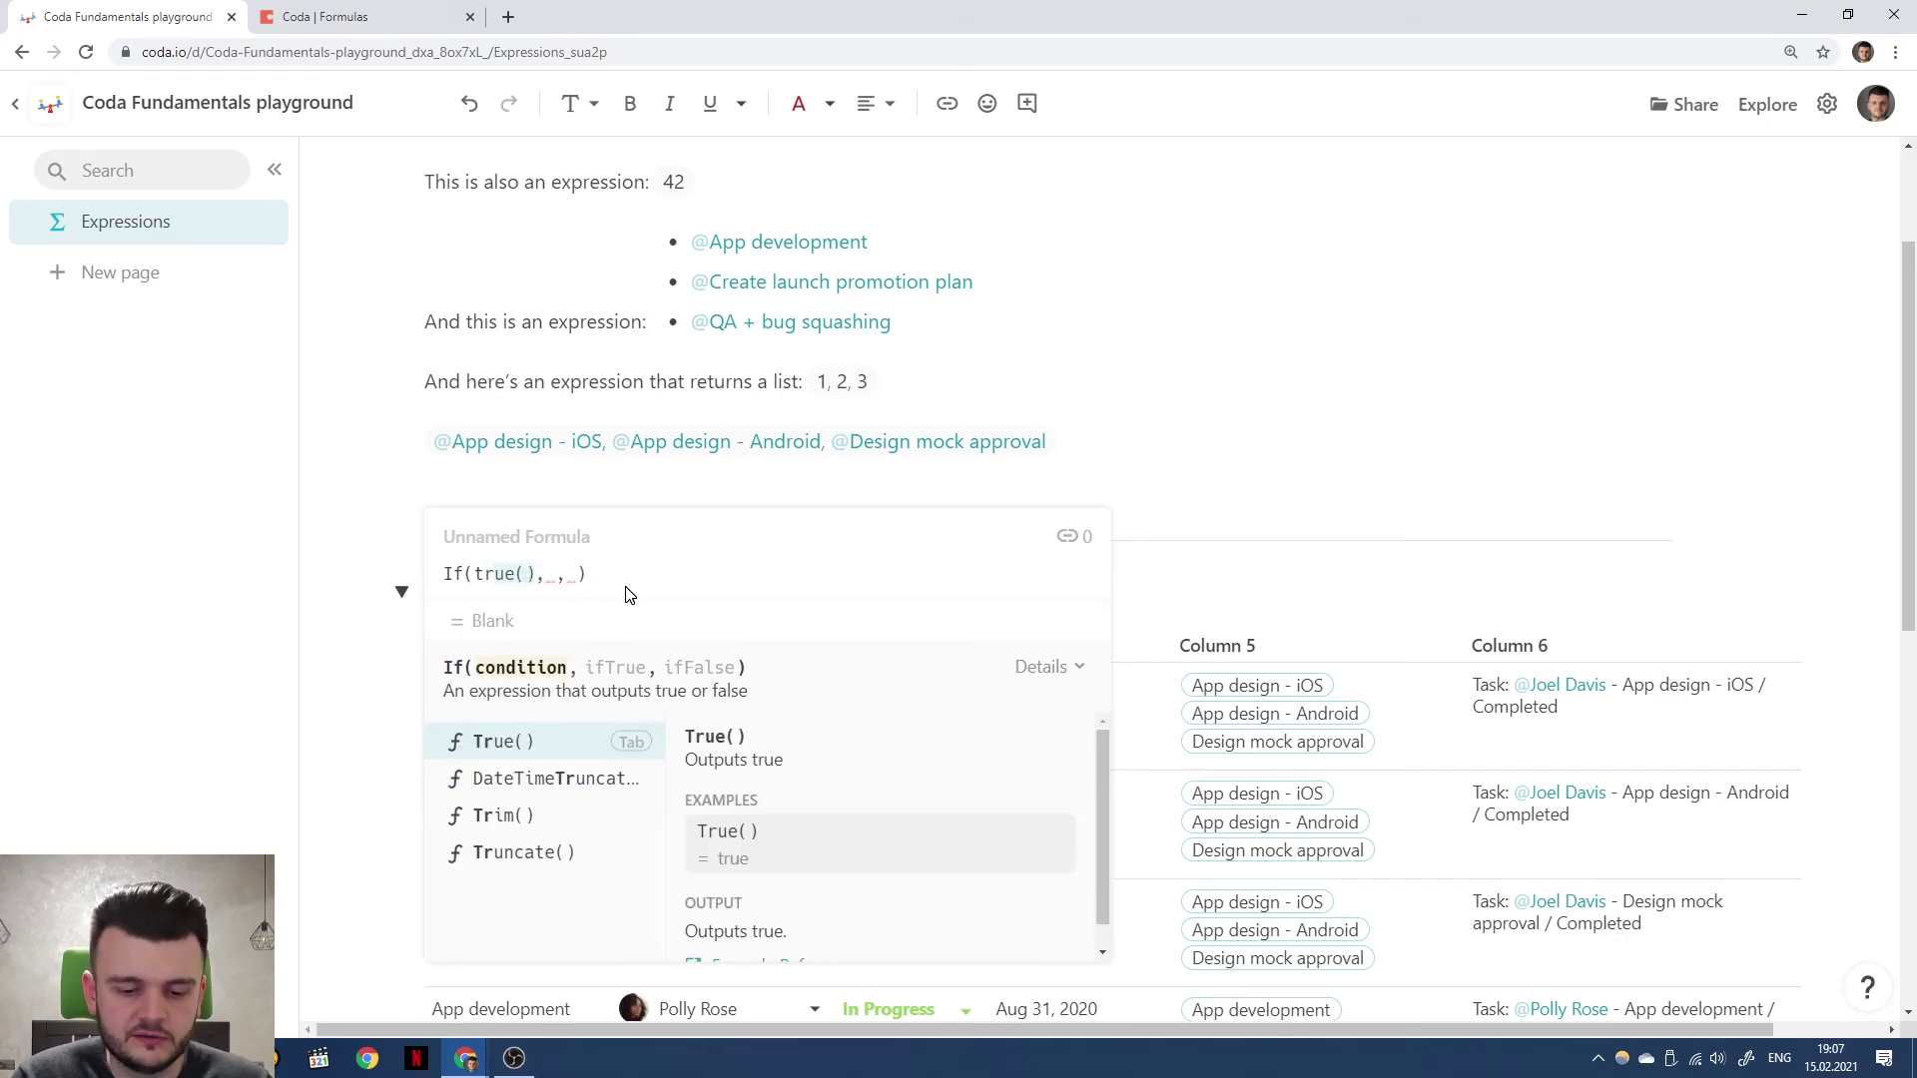
pyautogui.write('1, 2')
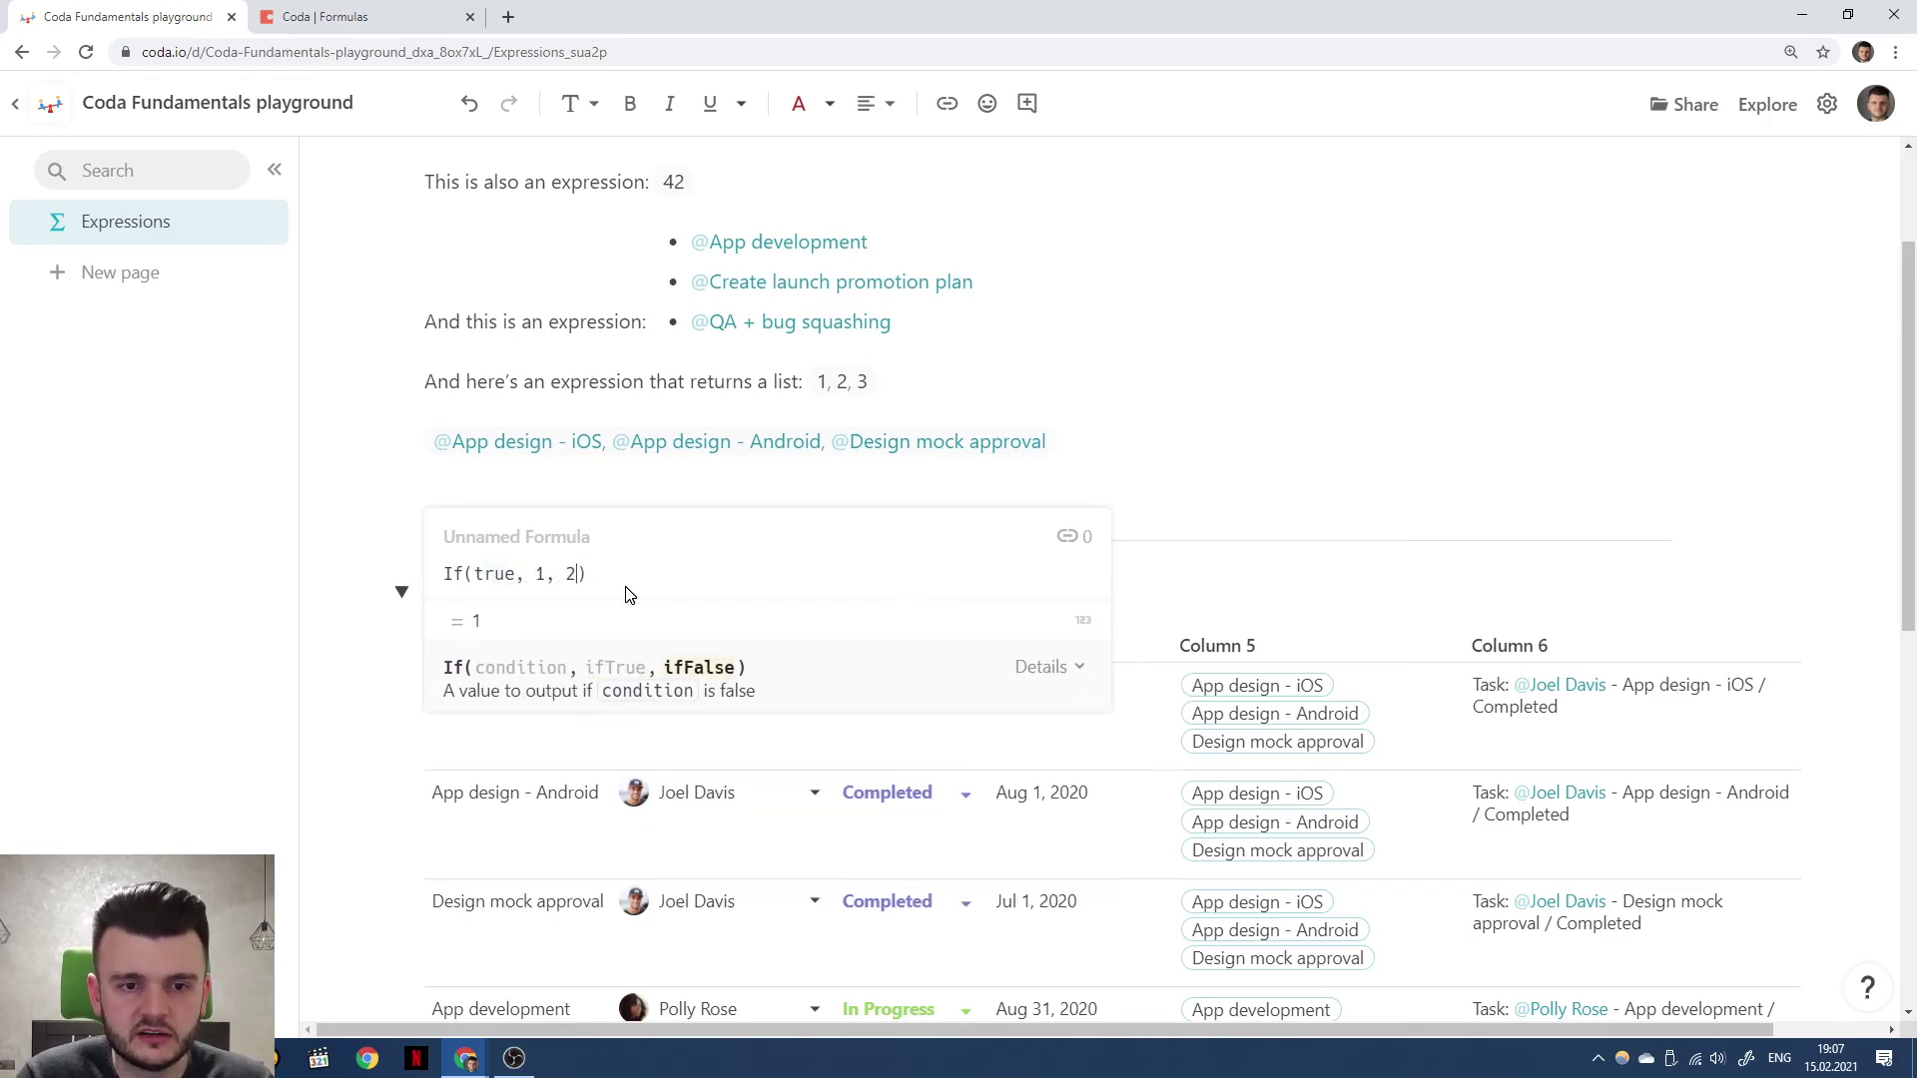
# Replace the ifTrue value in the If() formula with Tasks.Count().
pyautogui.press('Left')
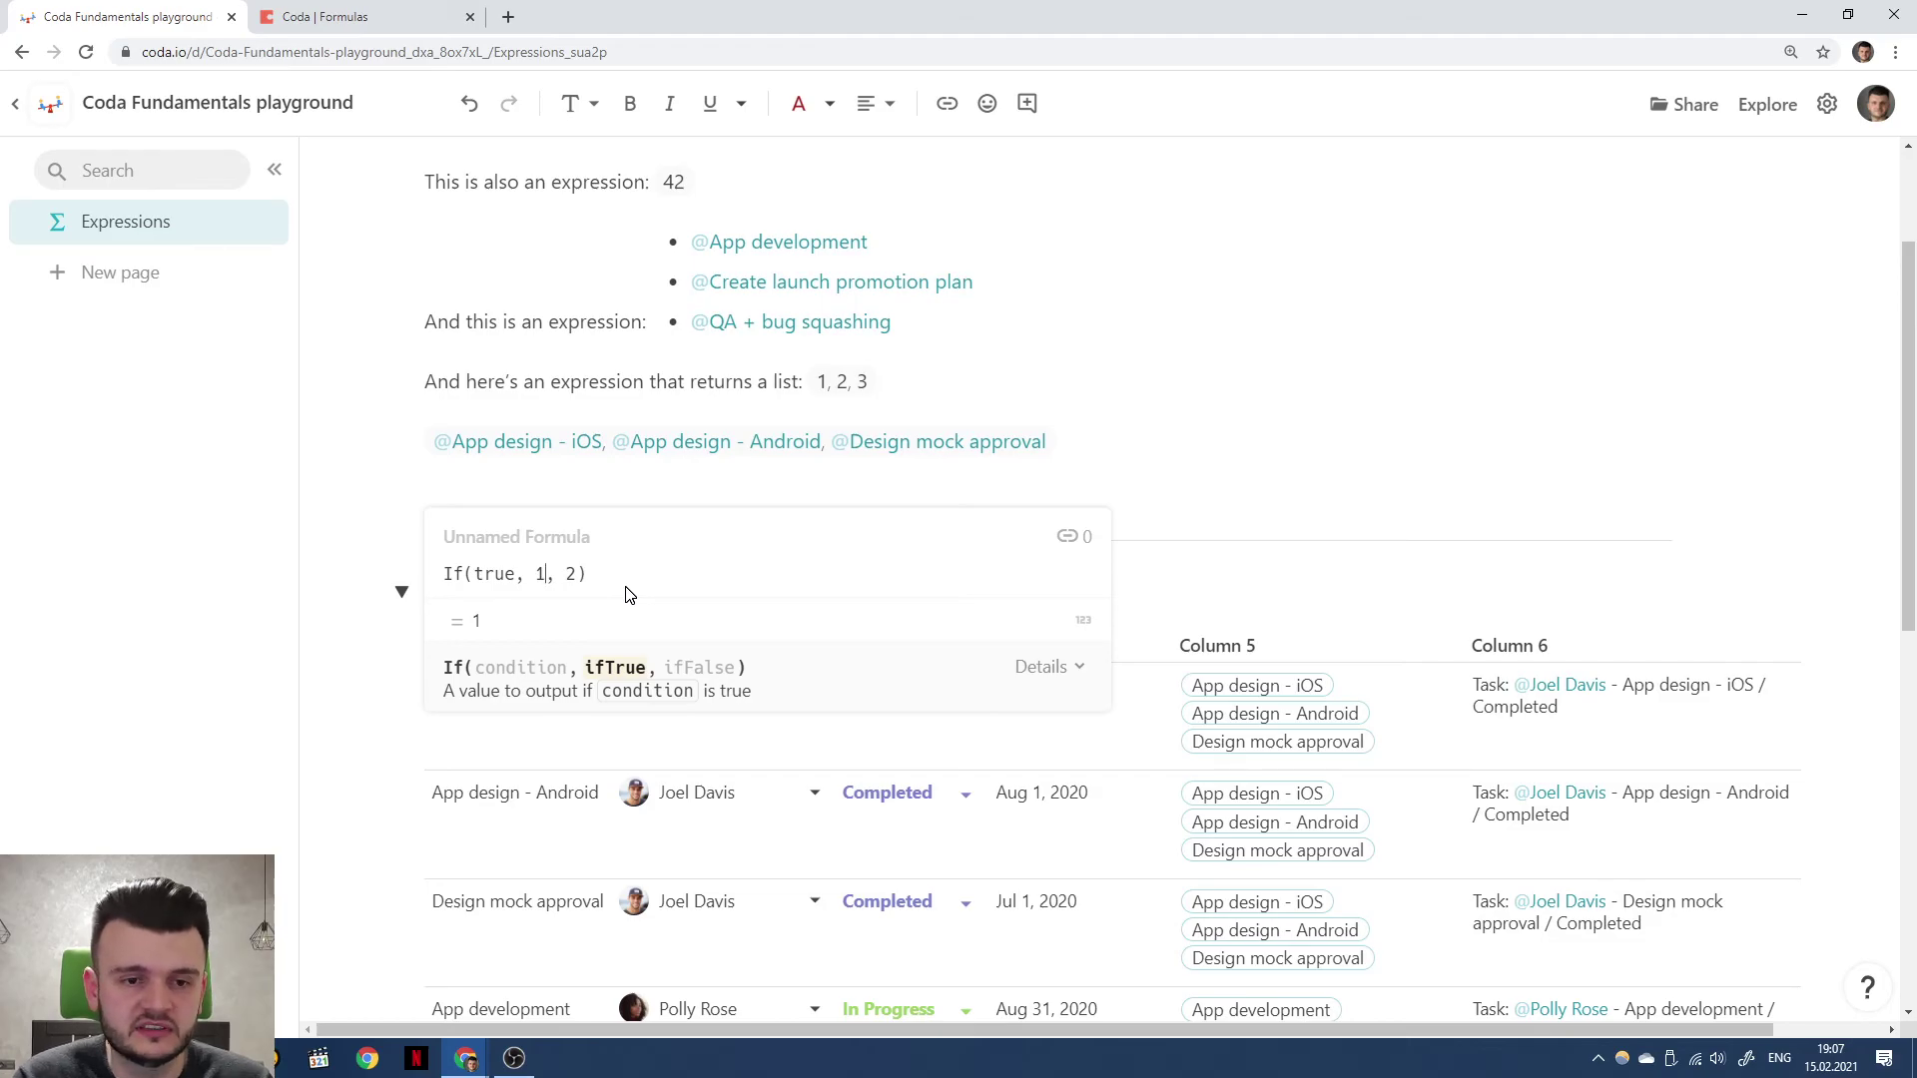
pyautogui.press('BackSpace')
pyautogui.write('Tasks.Co')
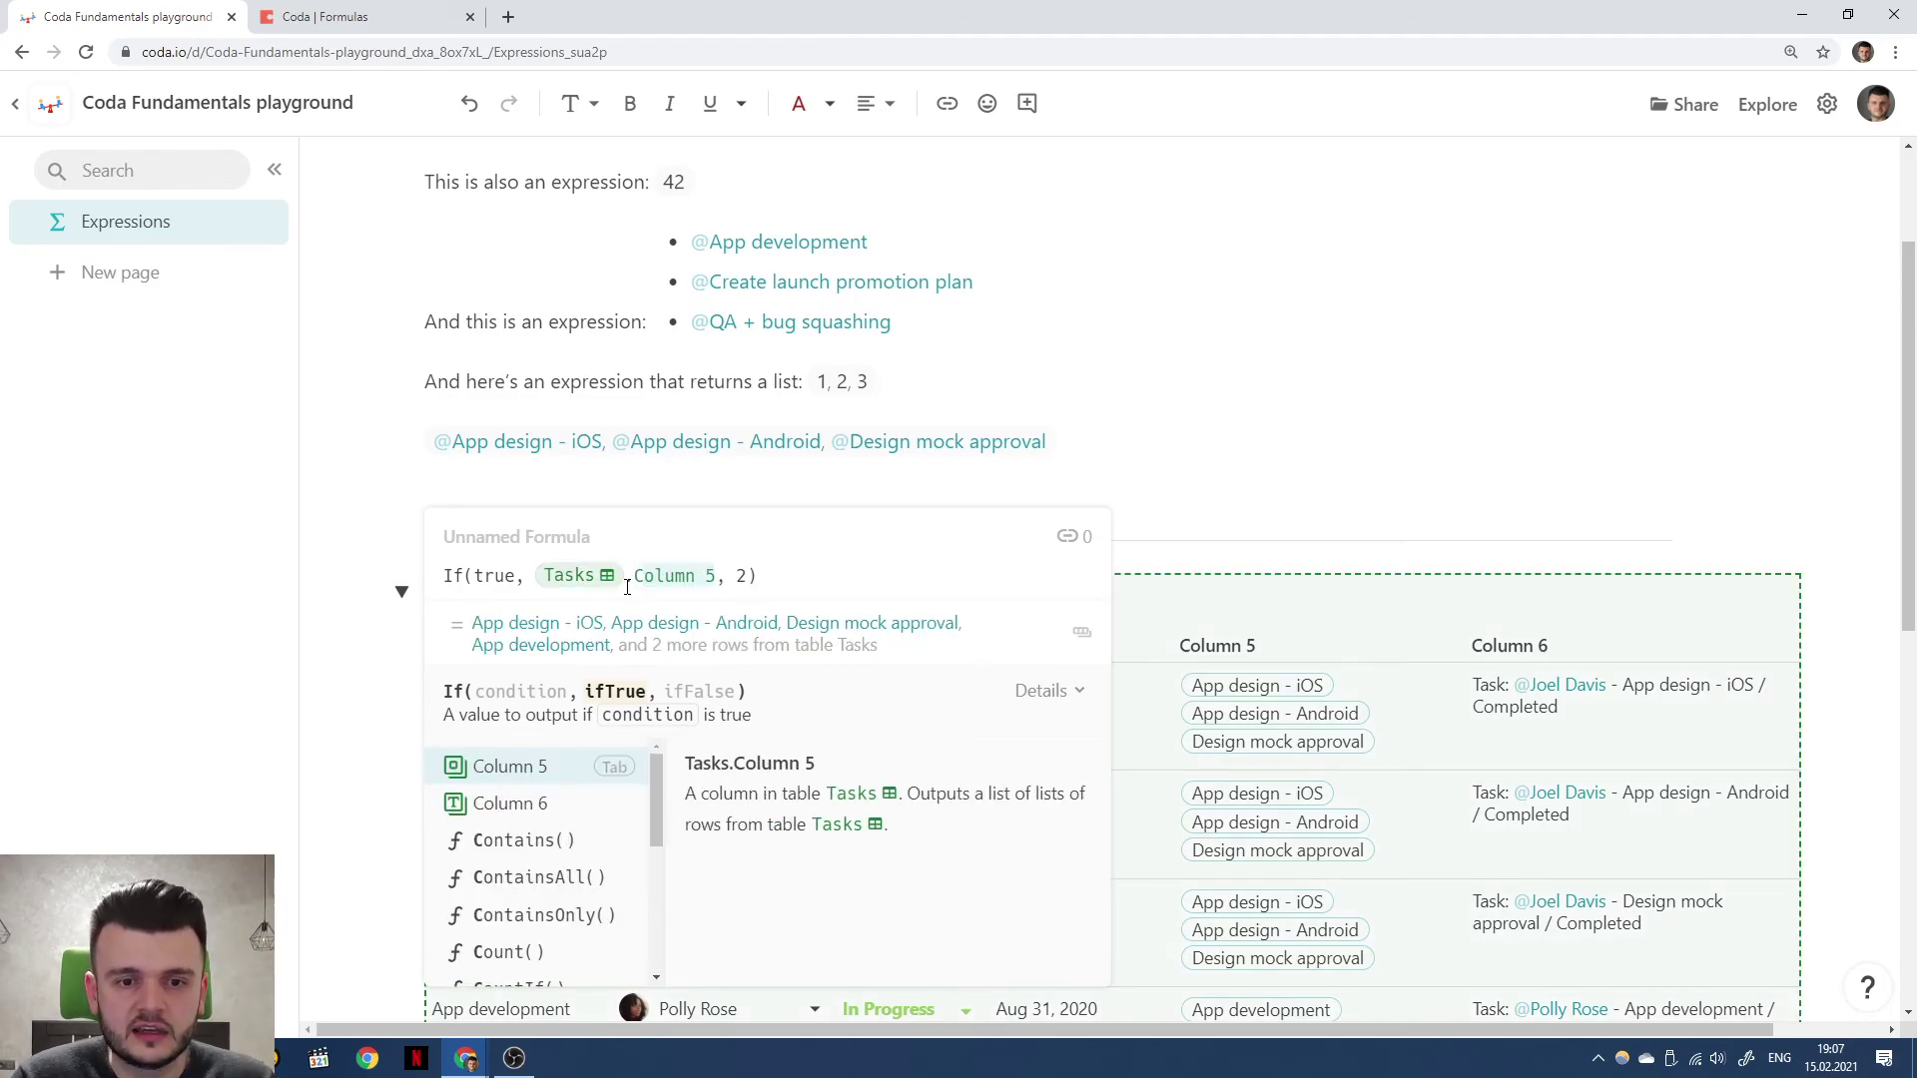
pyautogui.write('unt')
pyautogui.press('Tab')
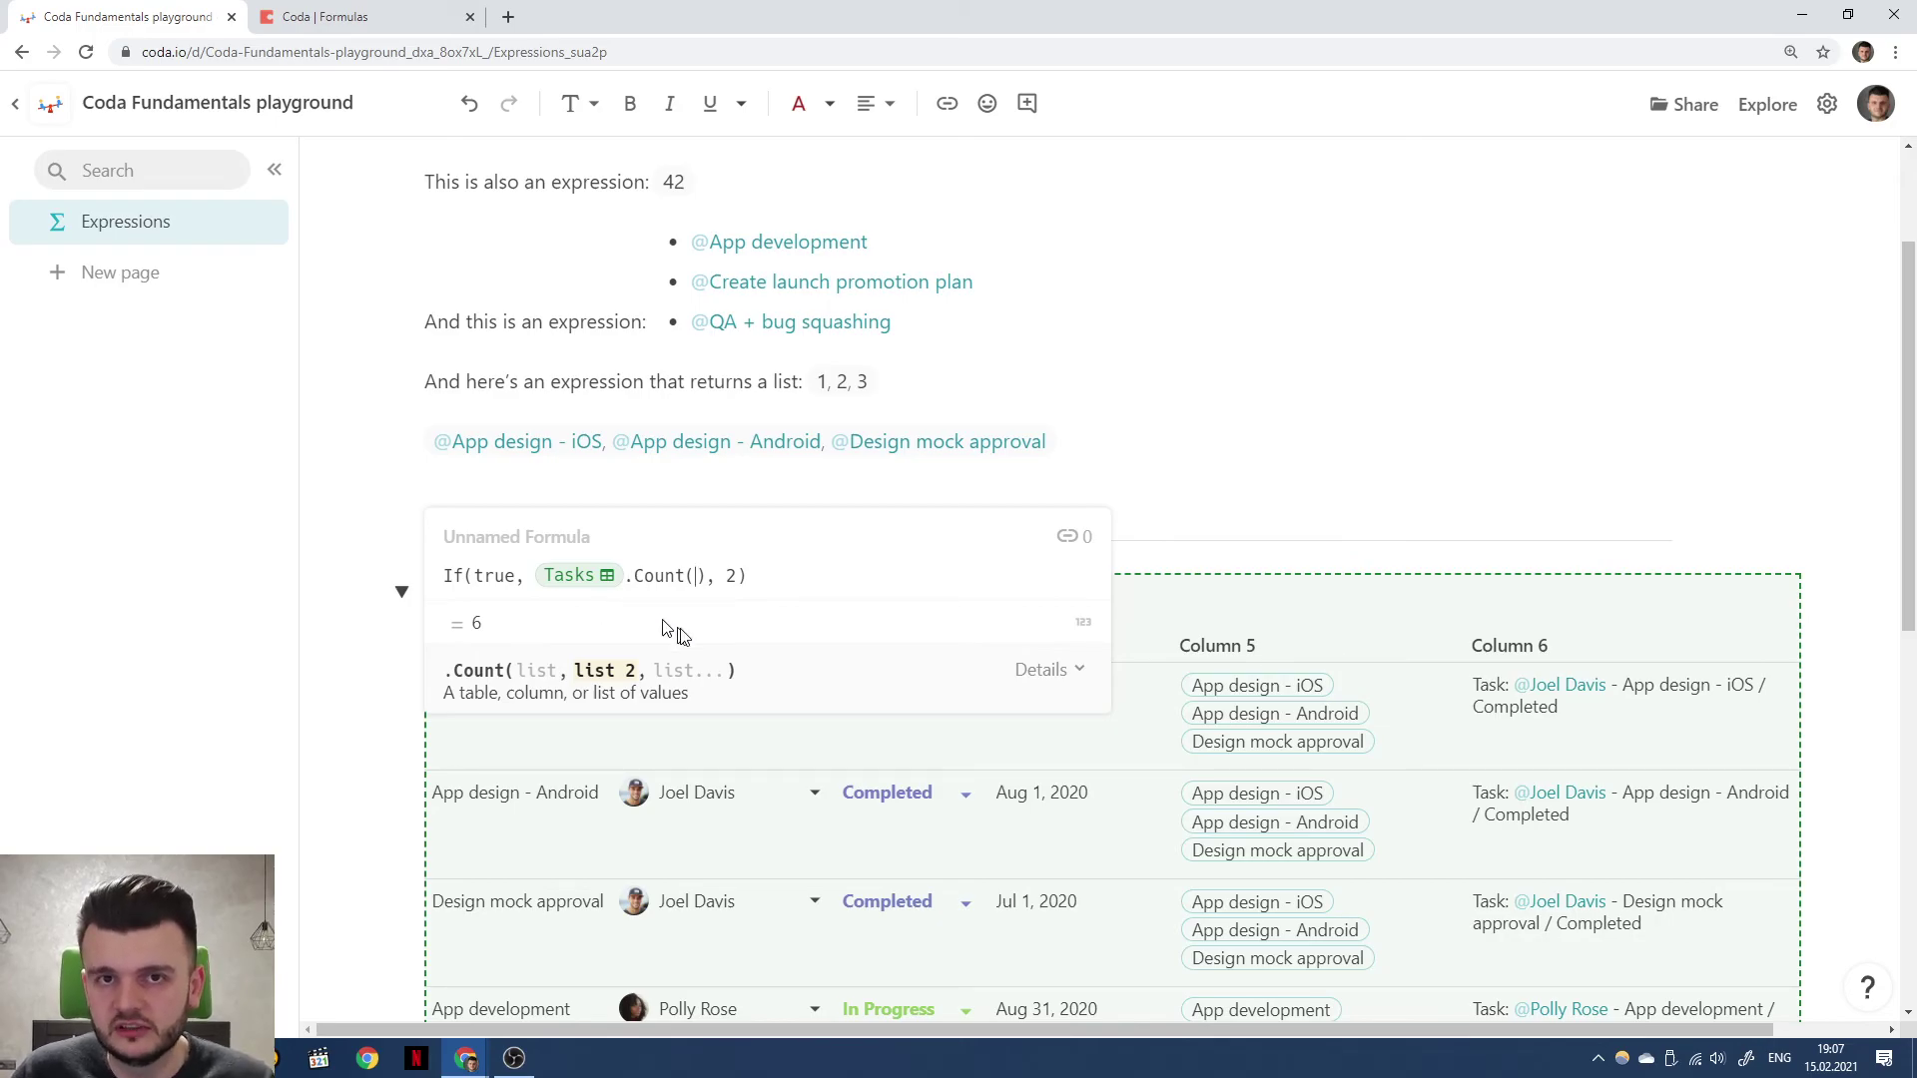
# Replace the whole canvas formula with an empty SwitchIf() call and expand its detailed description.
pyautogui.hotkey('ctrl', 'a')
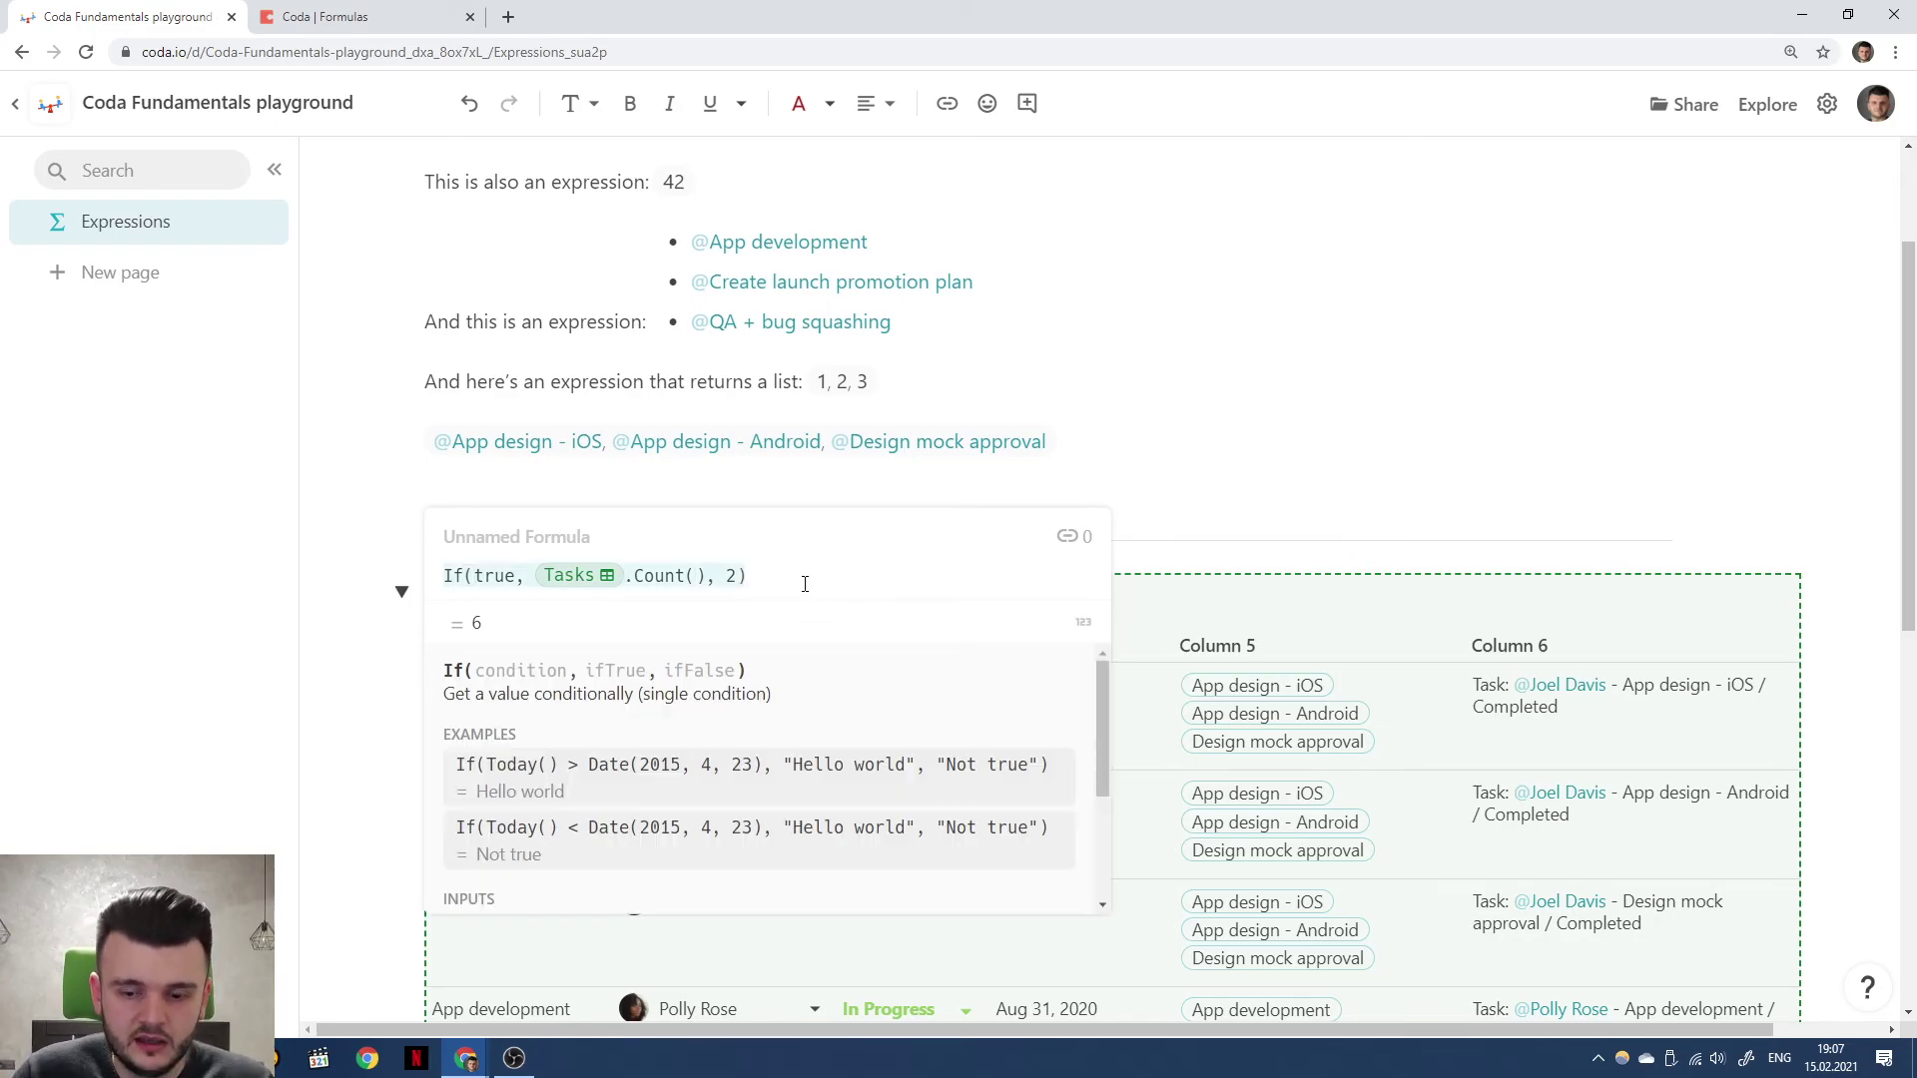
pyautogui.write('Sw')
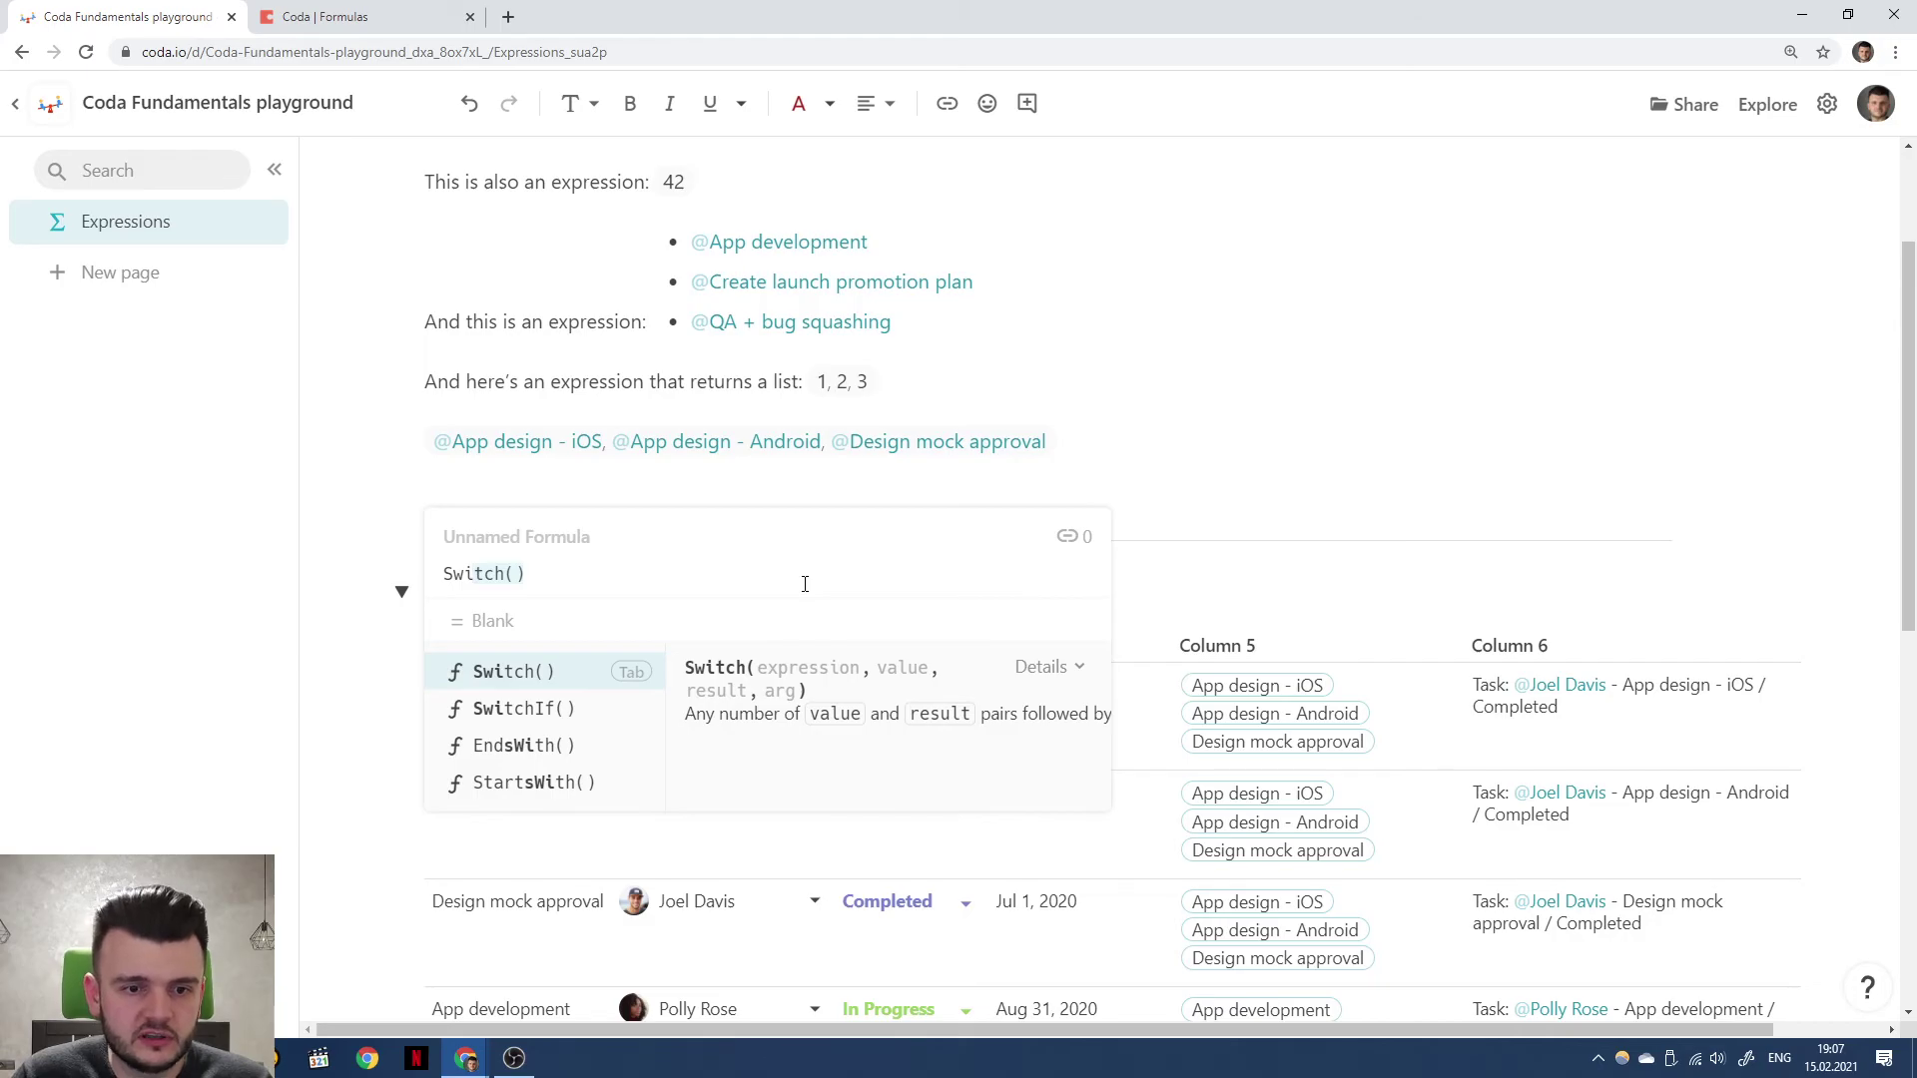
pyautogui.write('itchIf(')
pyautogui.press('Tab')
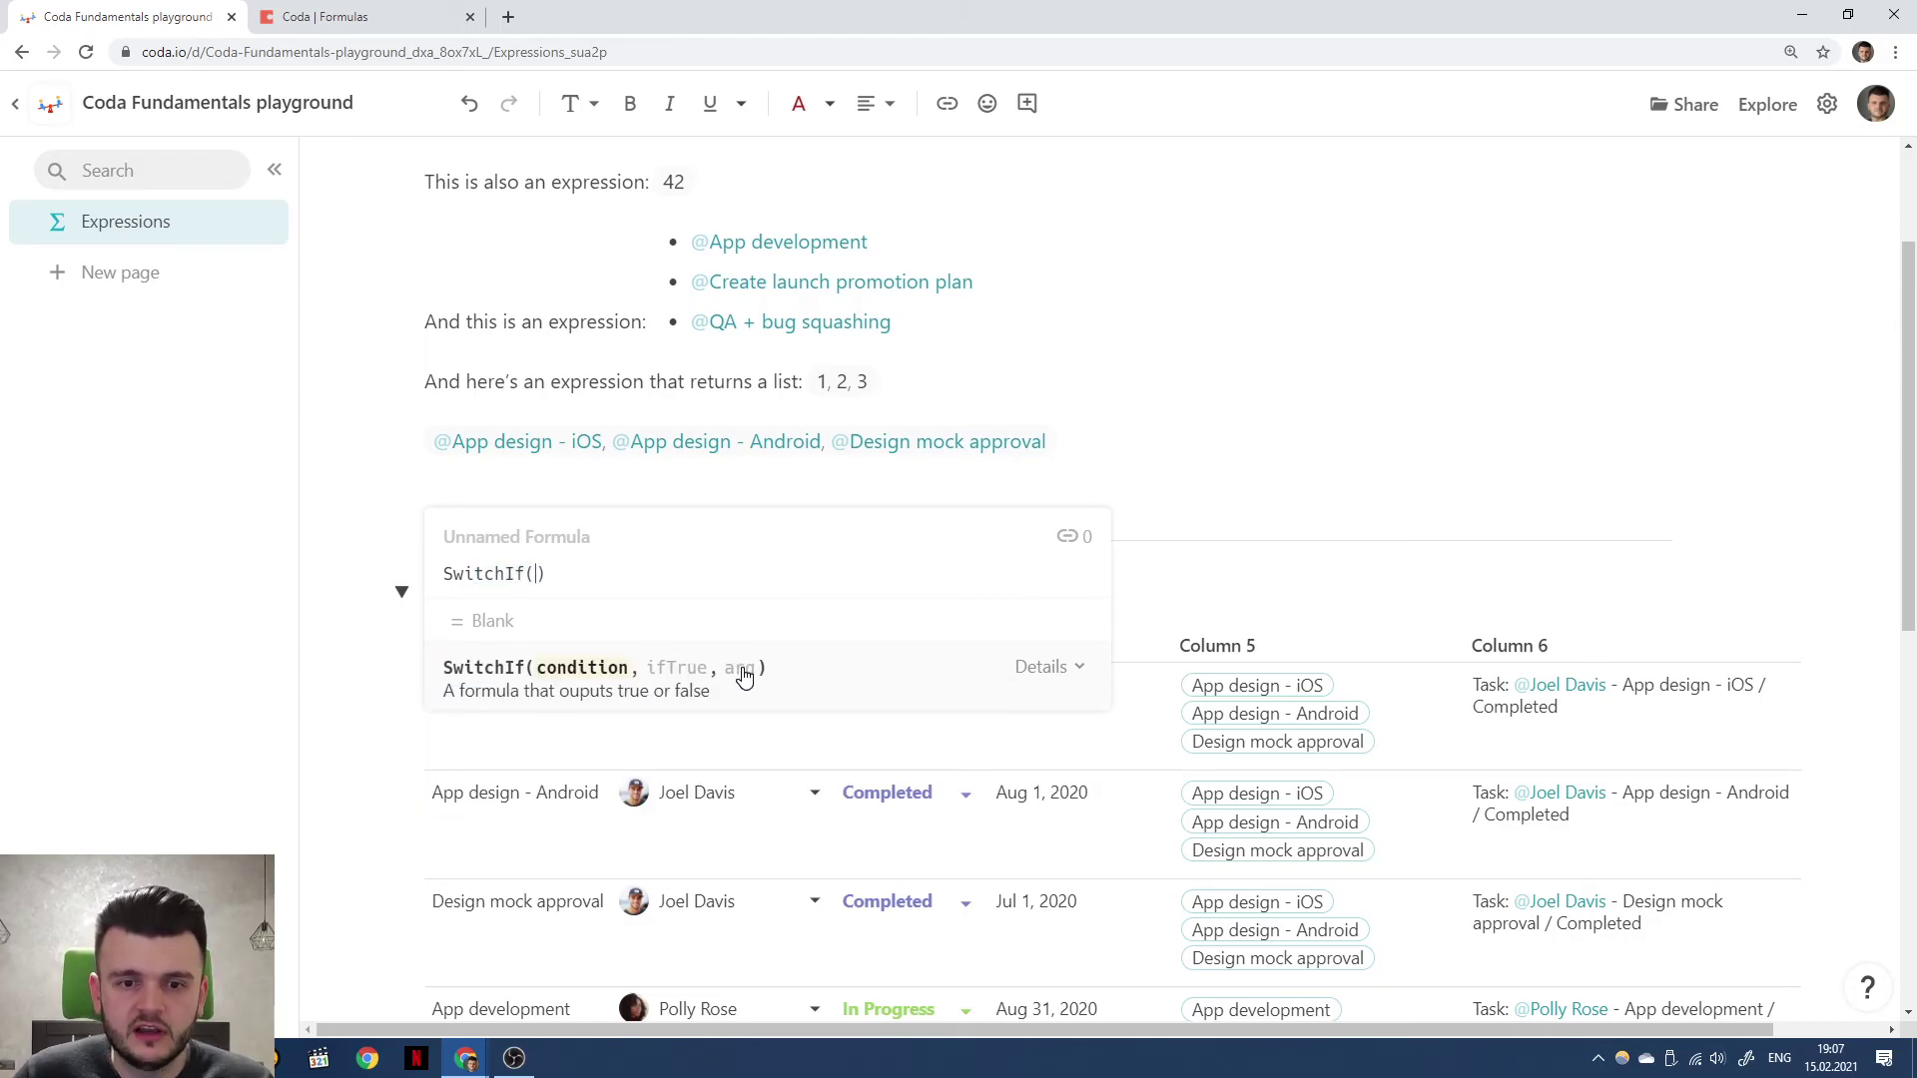
pyautogui.click(1048, 676)
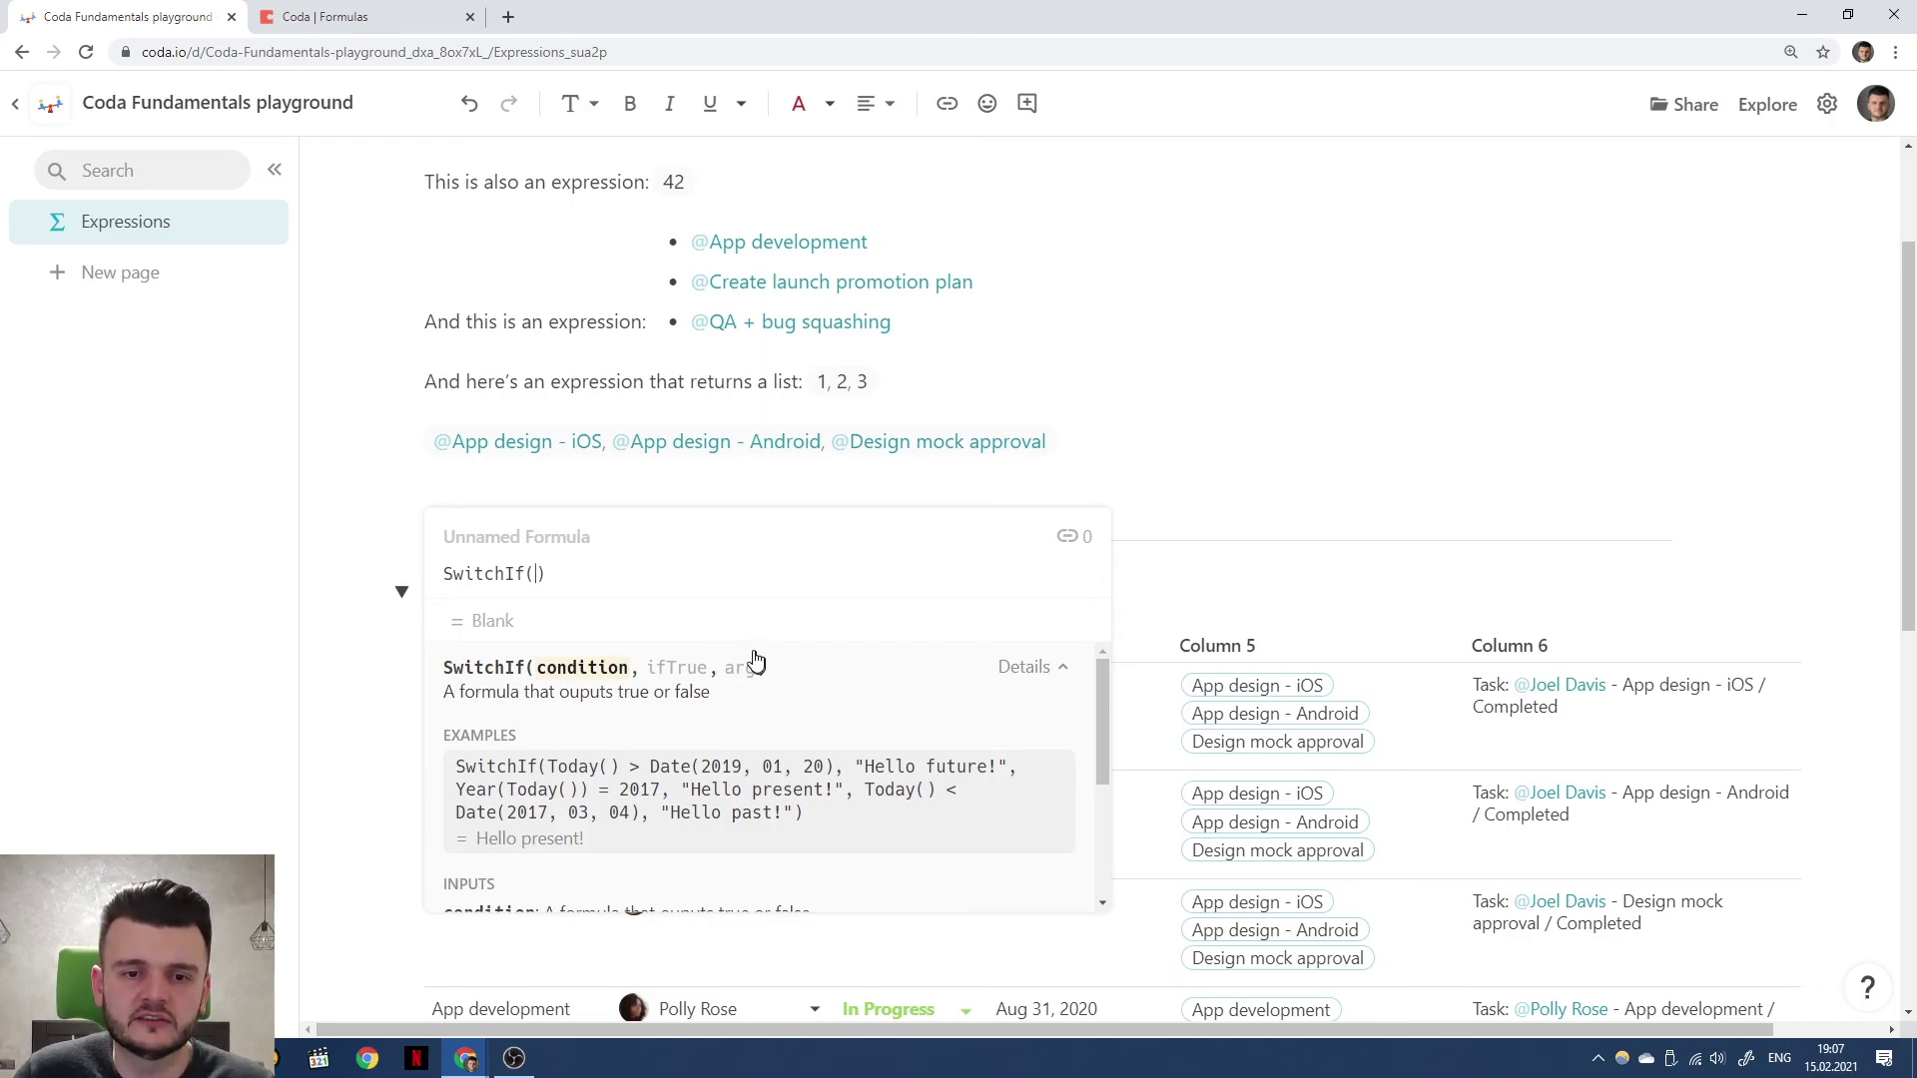
# Read the SwitchIf() help on its condition, ifTrue and arg inputs and on its output.
pyautogui.scroll(-3, 788, 711)
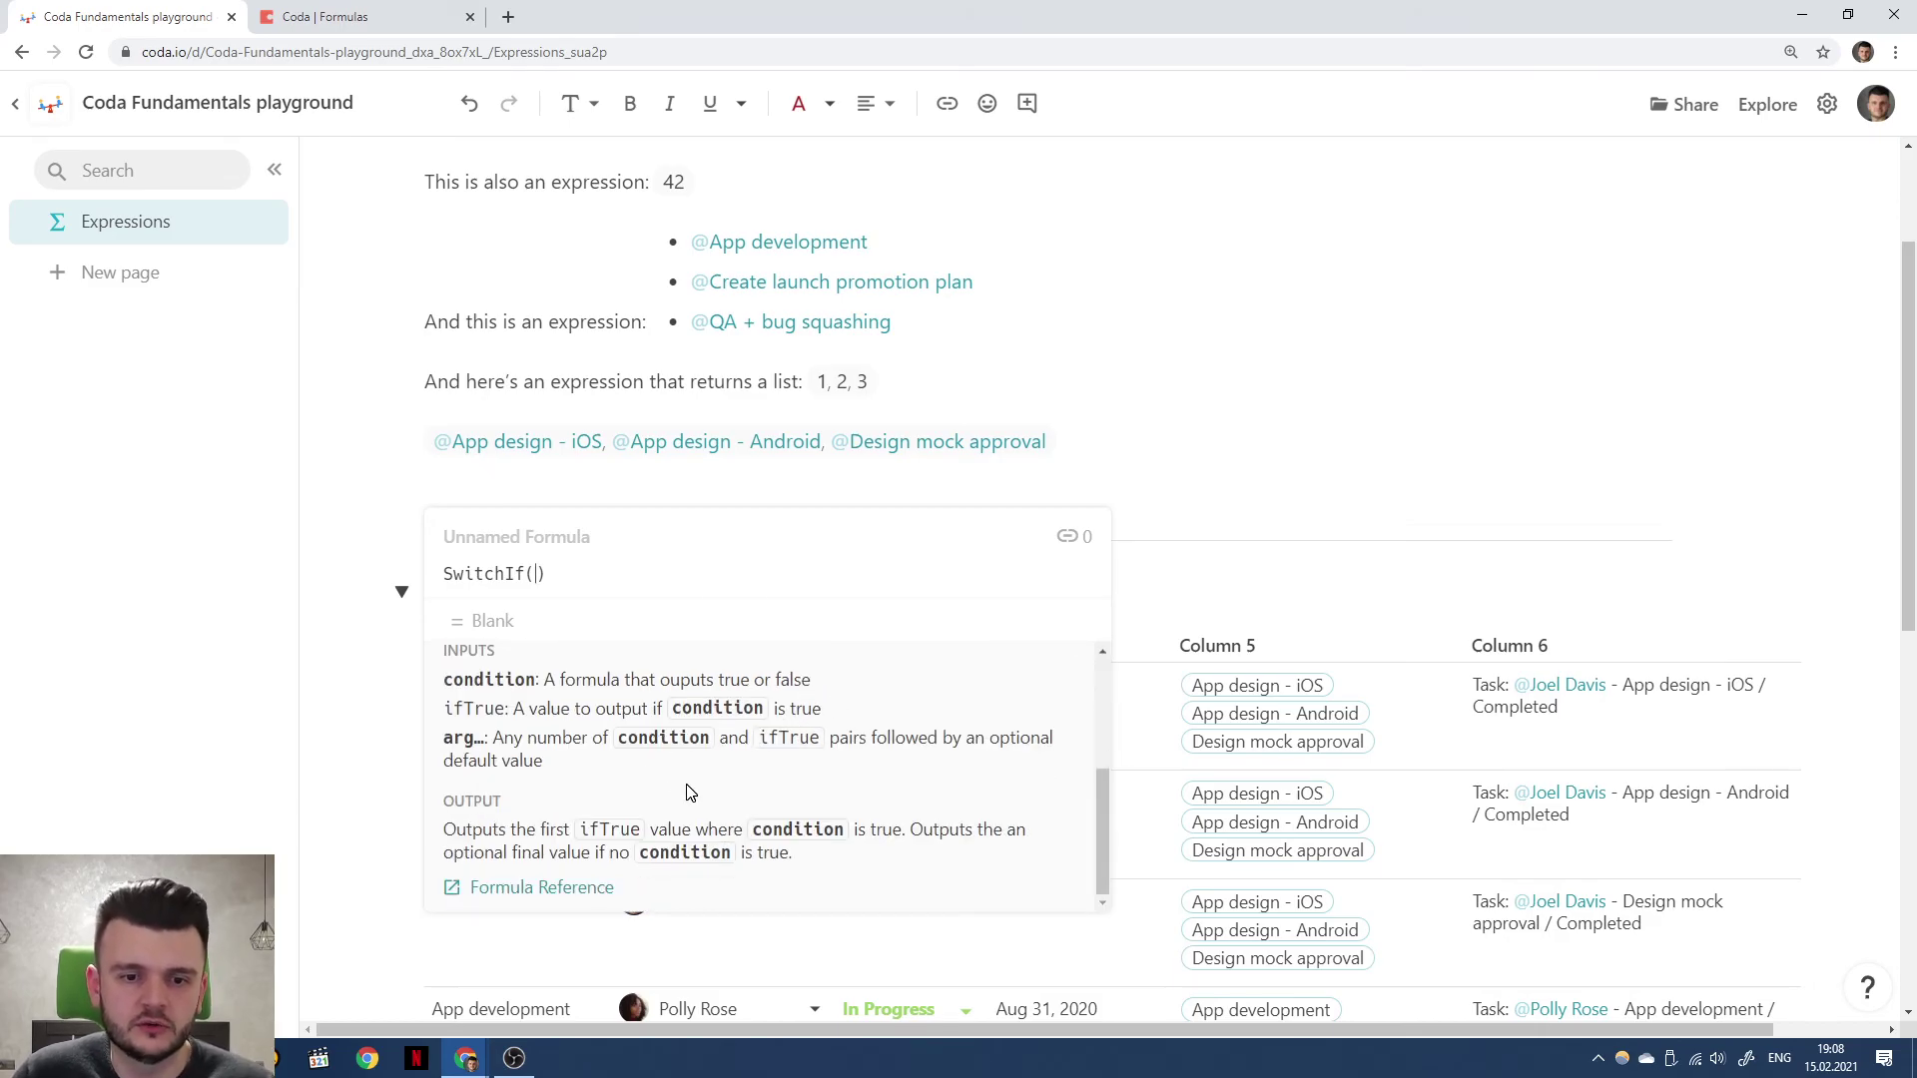
pyautogui.scroll(3, 520, 760)
pyautogui.click(596, 578)
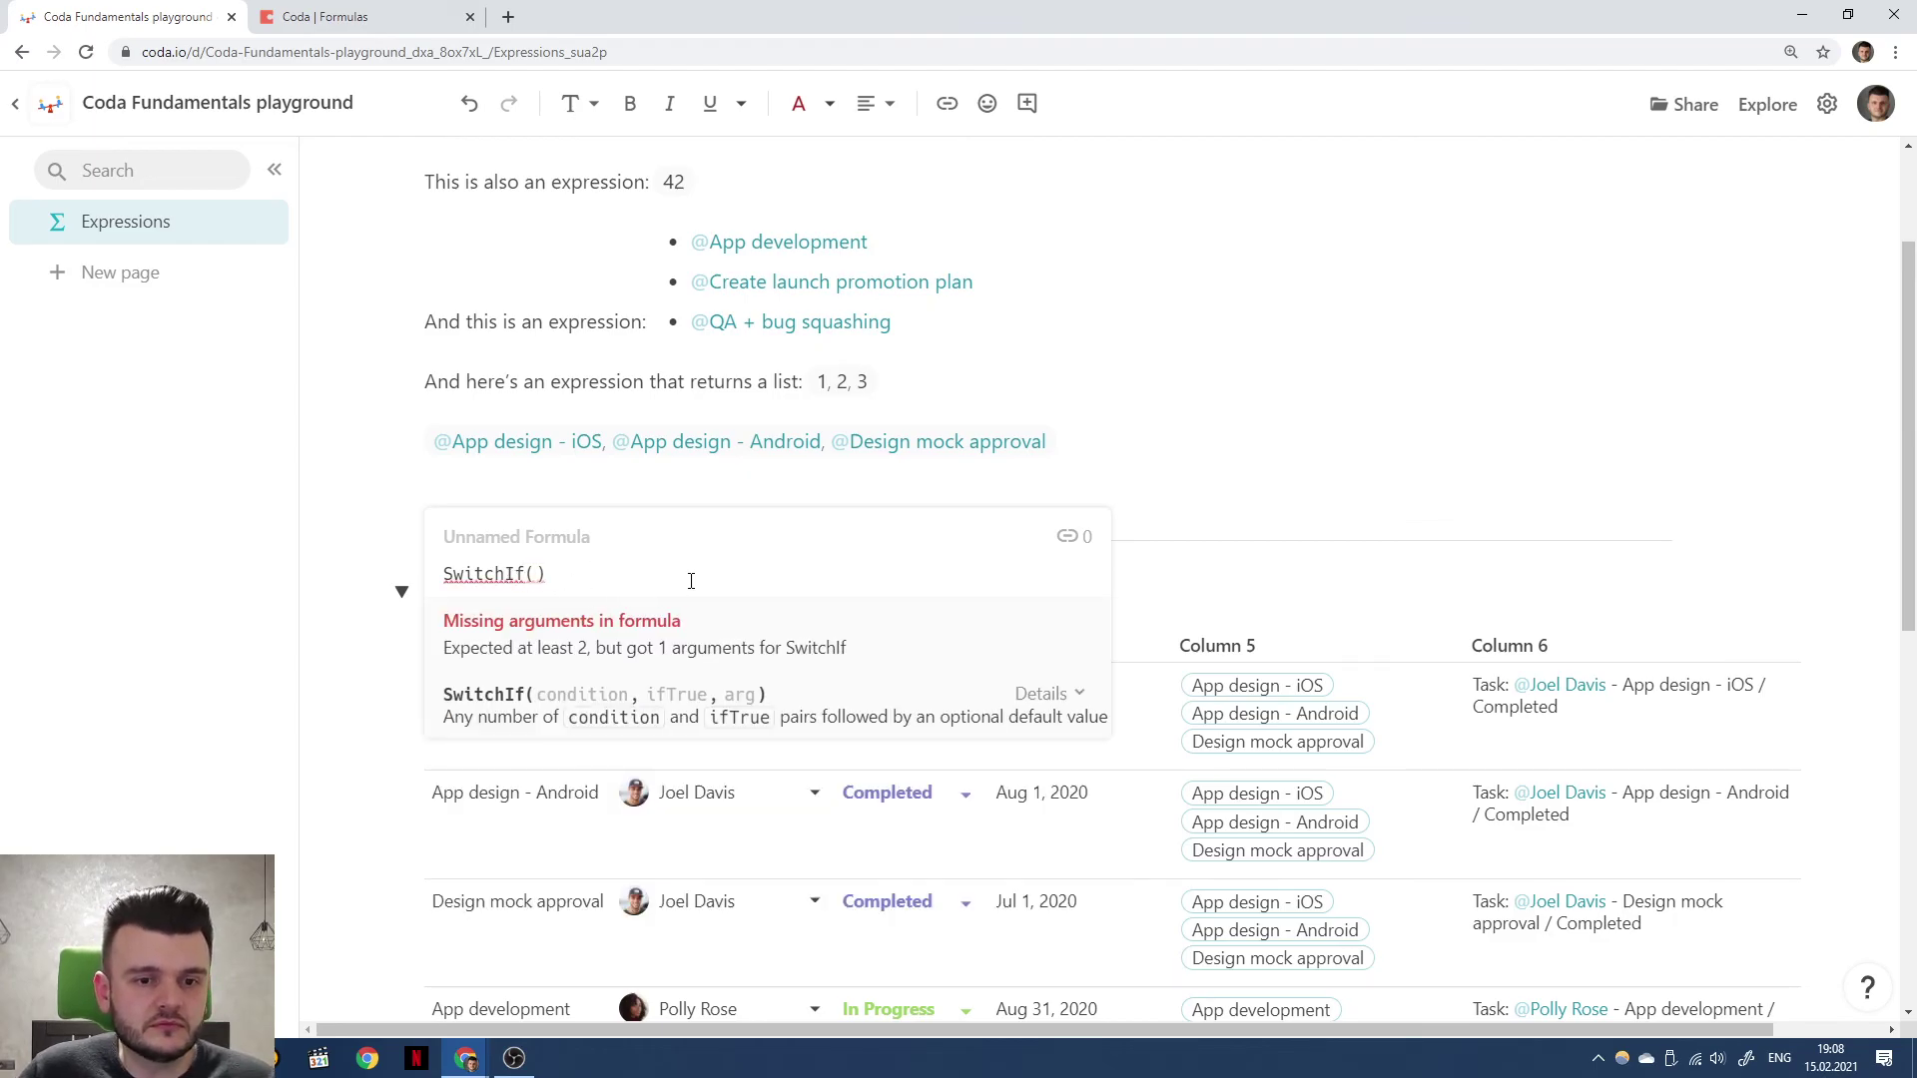
# Replace the whole canvas formula with an empty WithName() call.
pyautogui.press('Left')
pyautogui.click(445, 574)
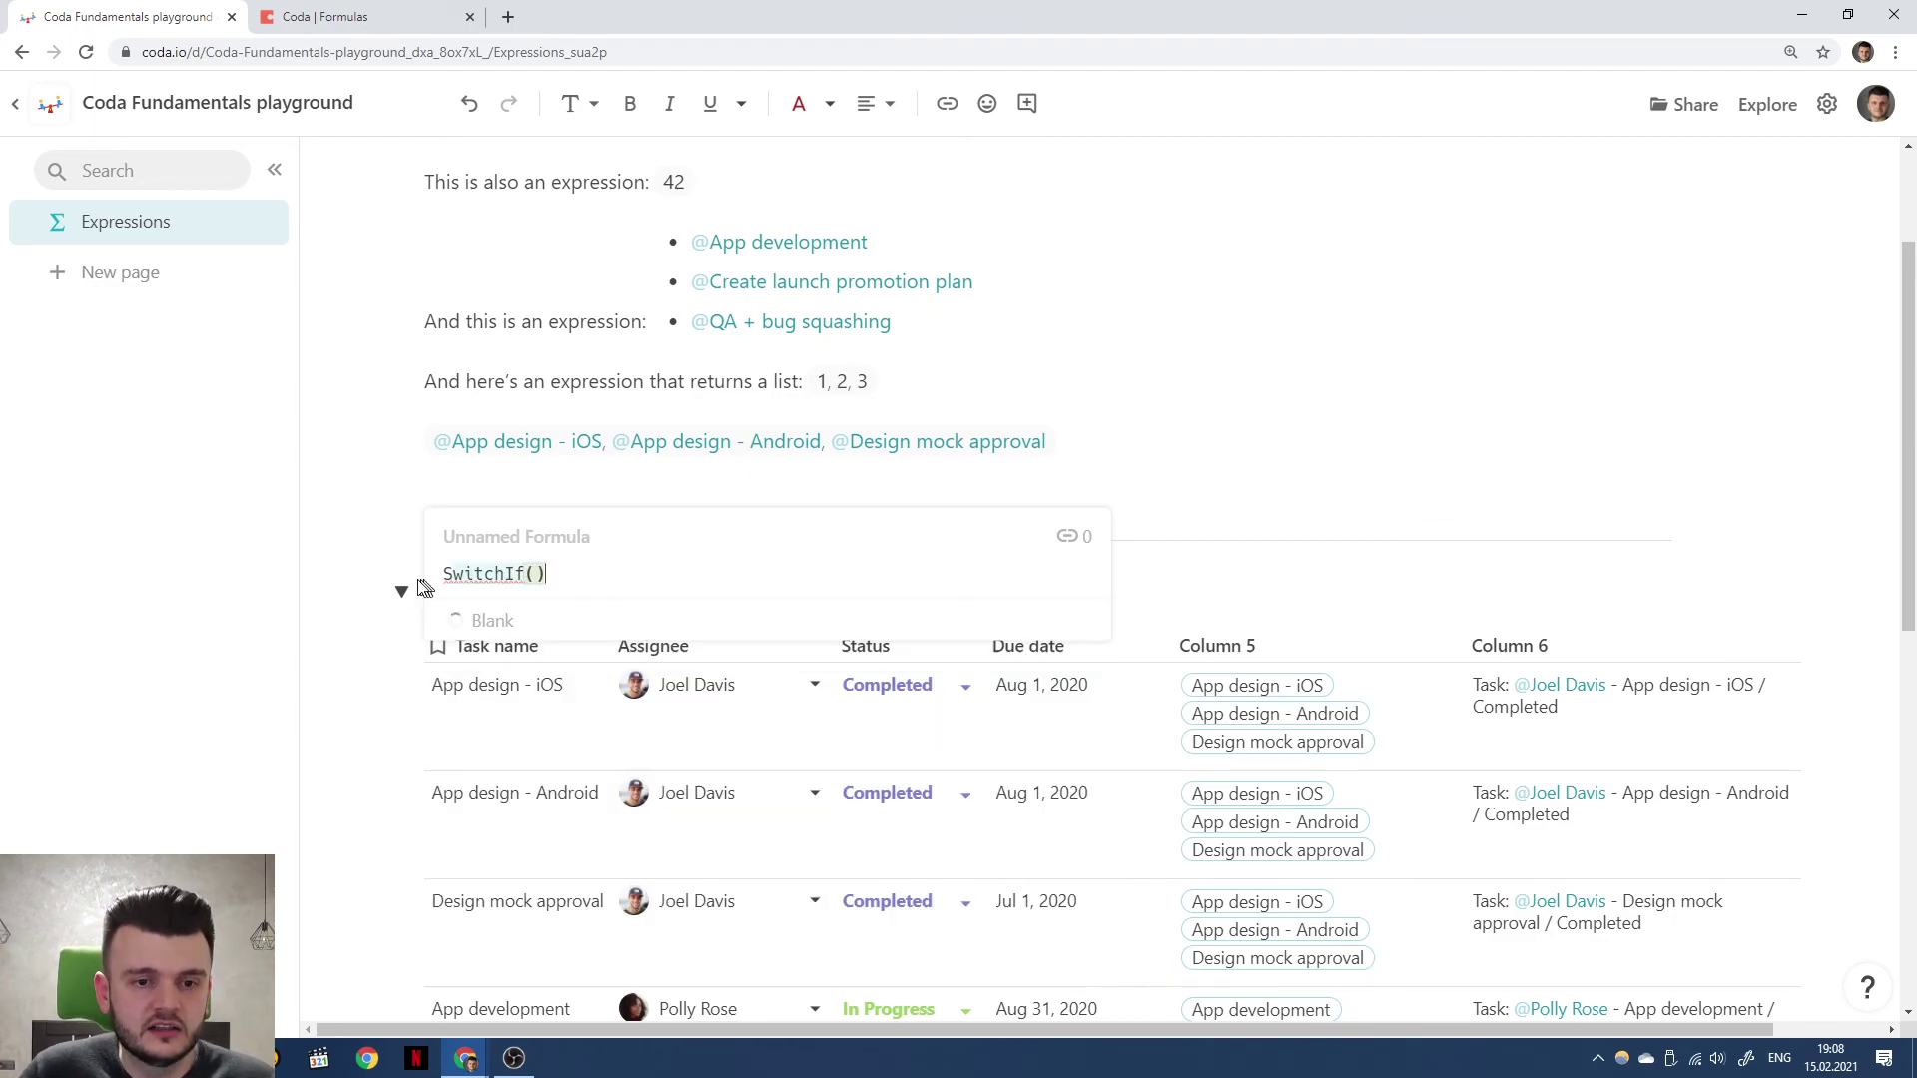
pyautogui.press('BackSpace')
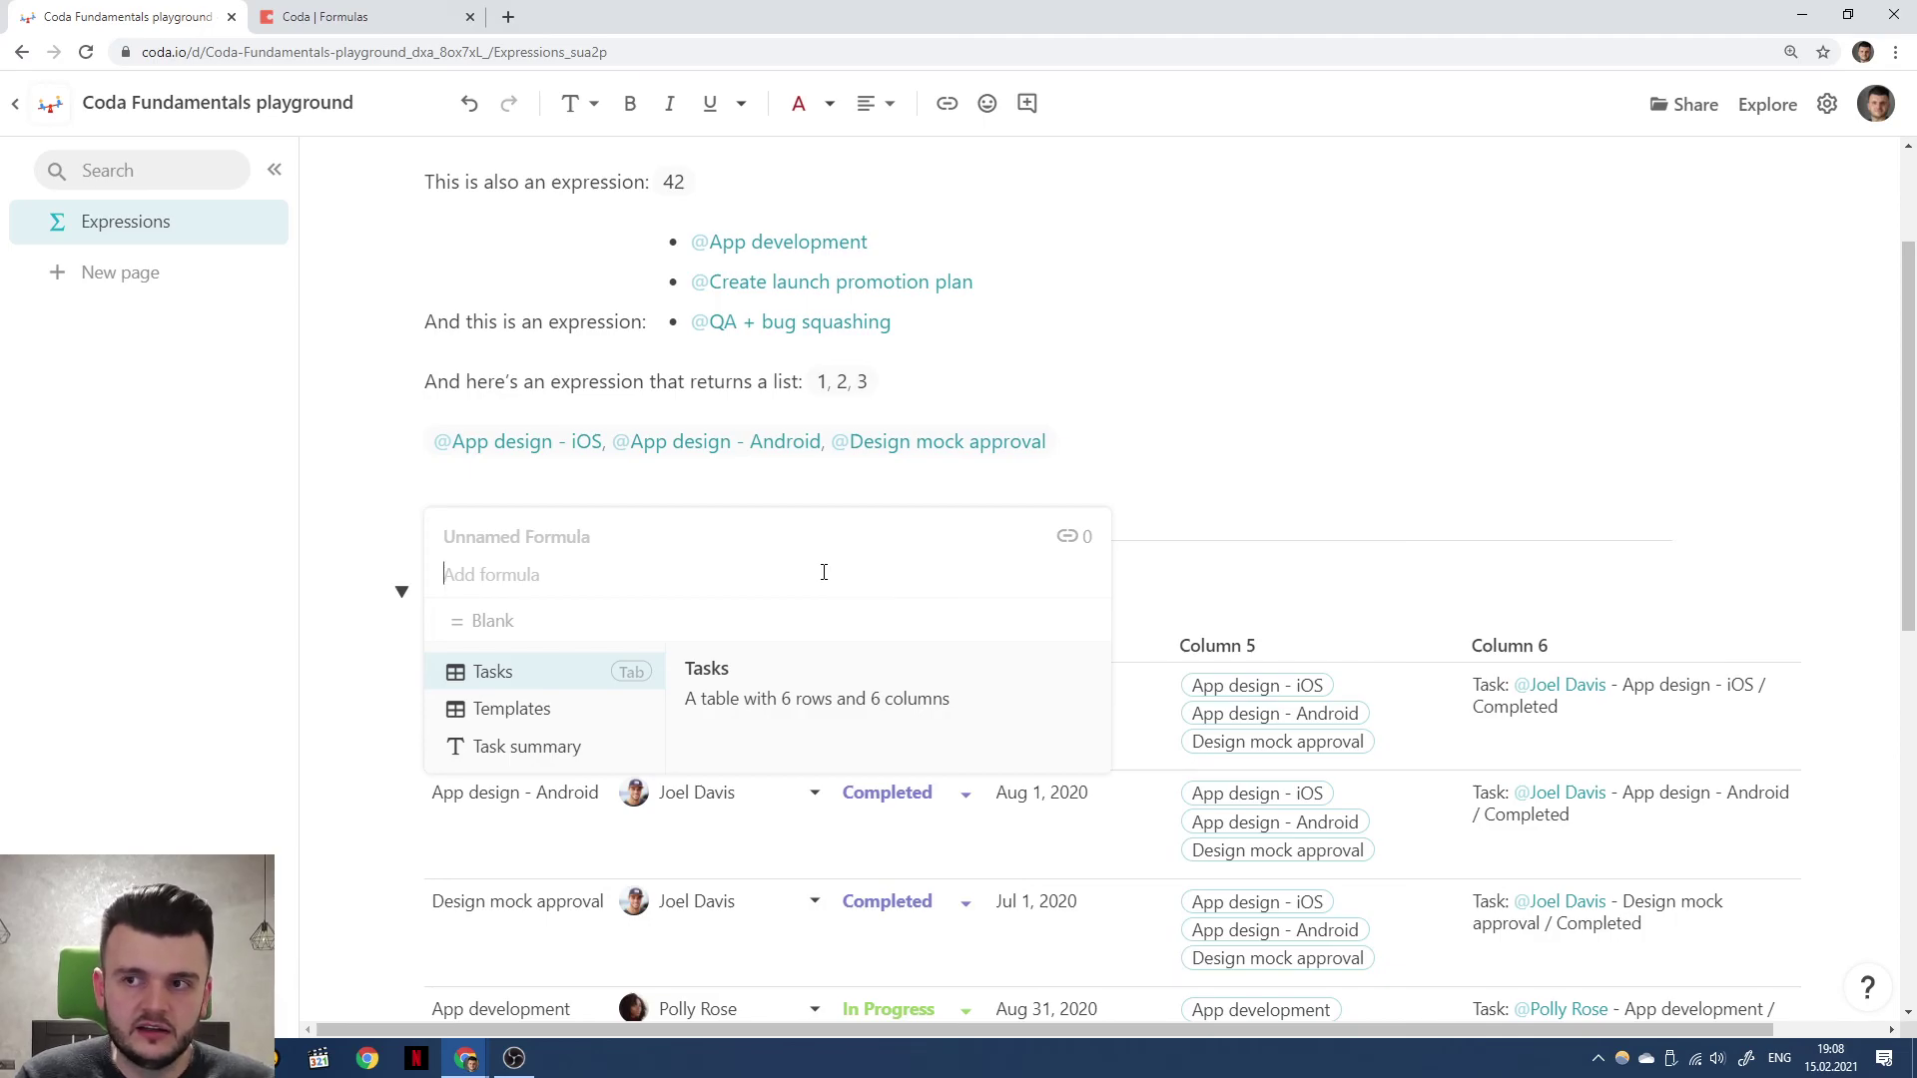
pyautogui.write('with')
pyautogui.press('Tab')
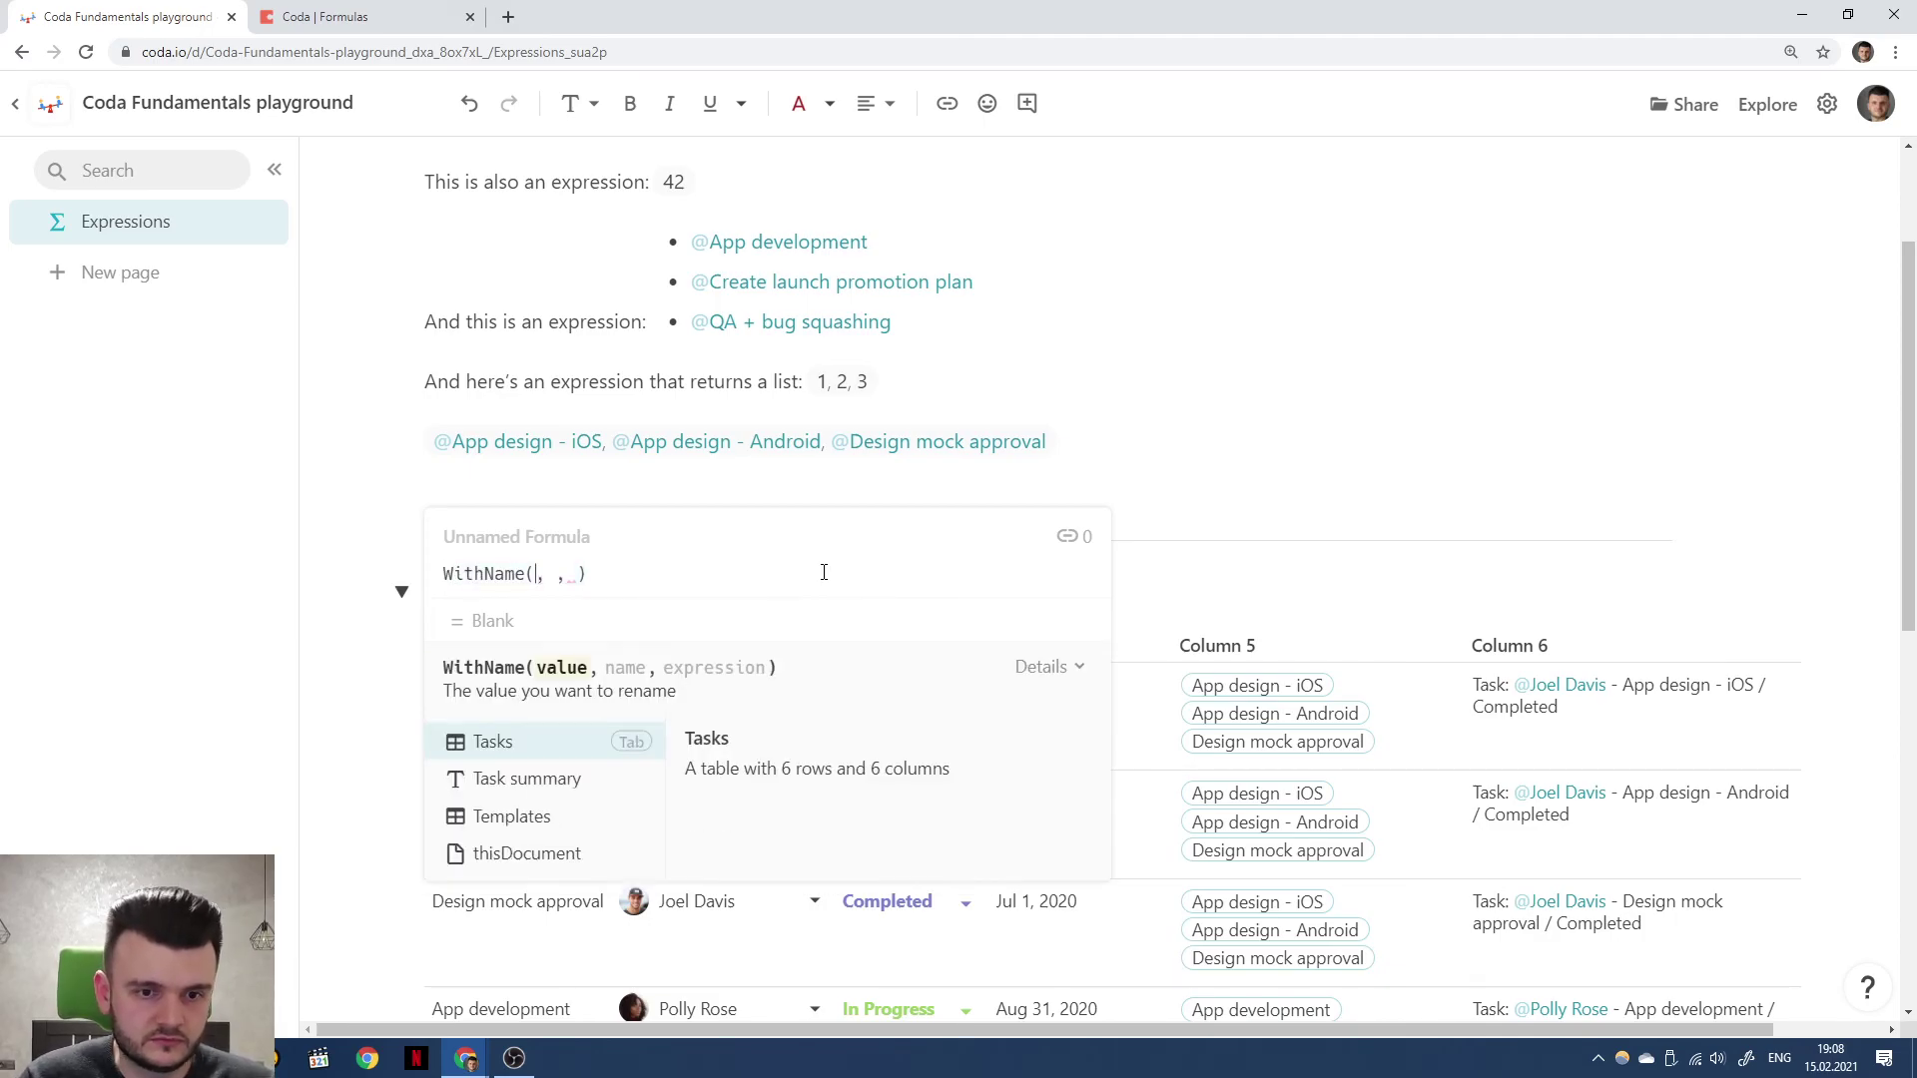
# Expand the WithName() detailed description and read its examples, its value, name and expression inputs, and its output.
pyautogui.press('Left')
pyautogui.press('Left')
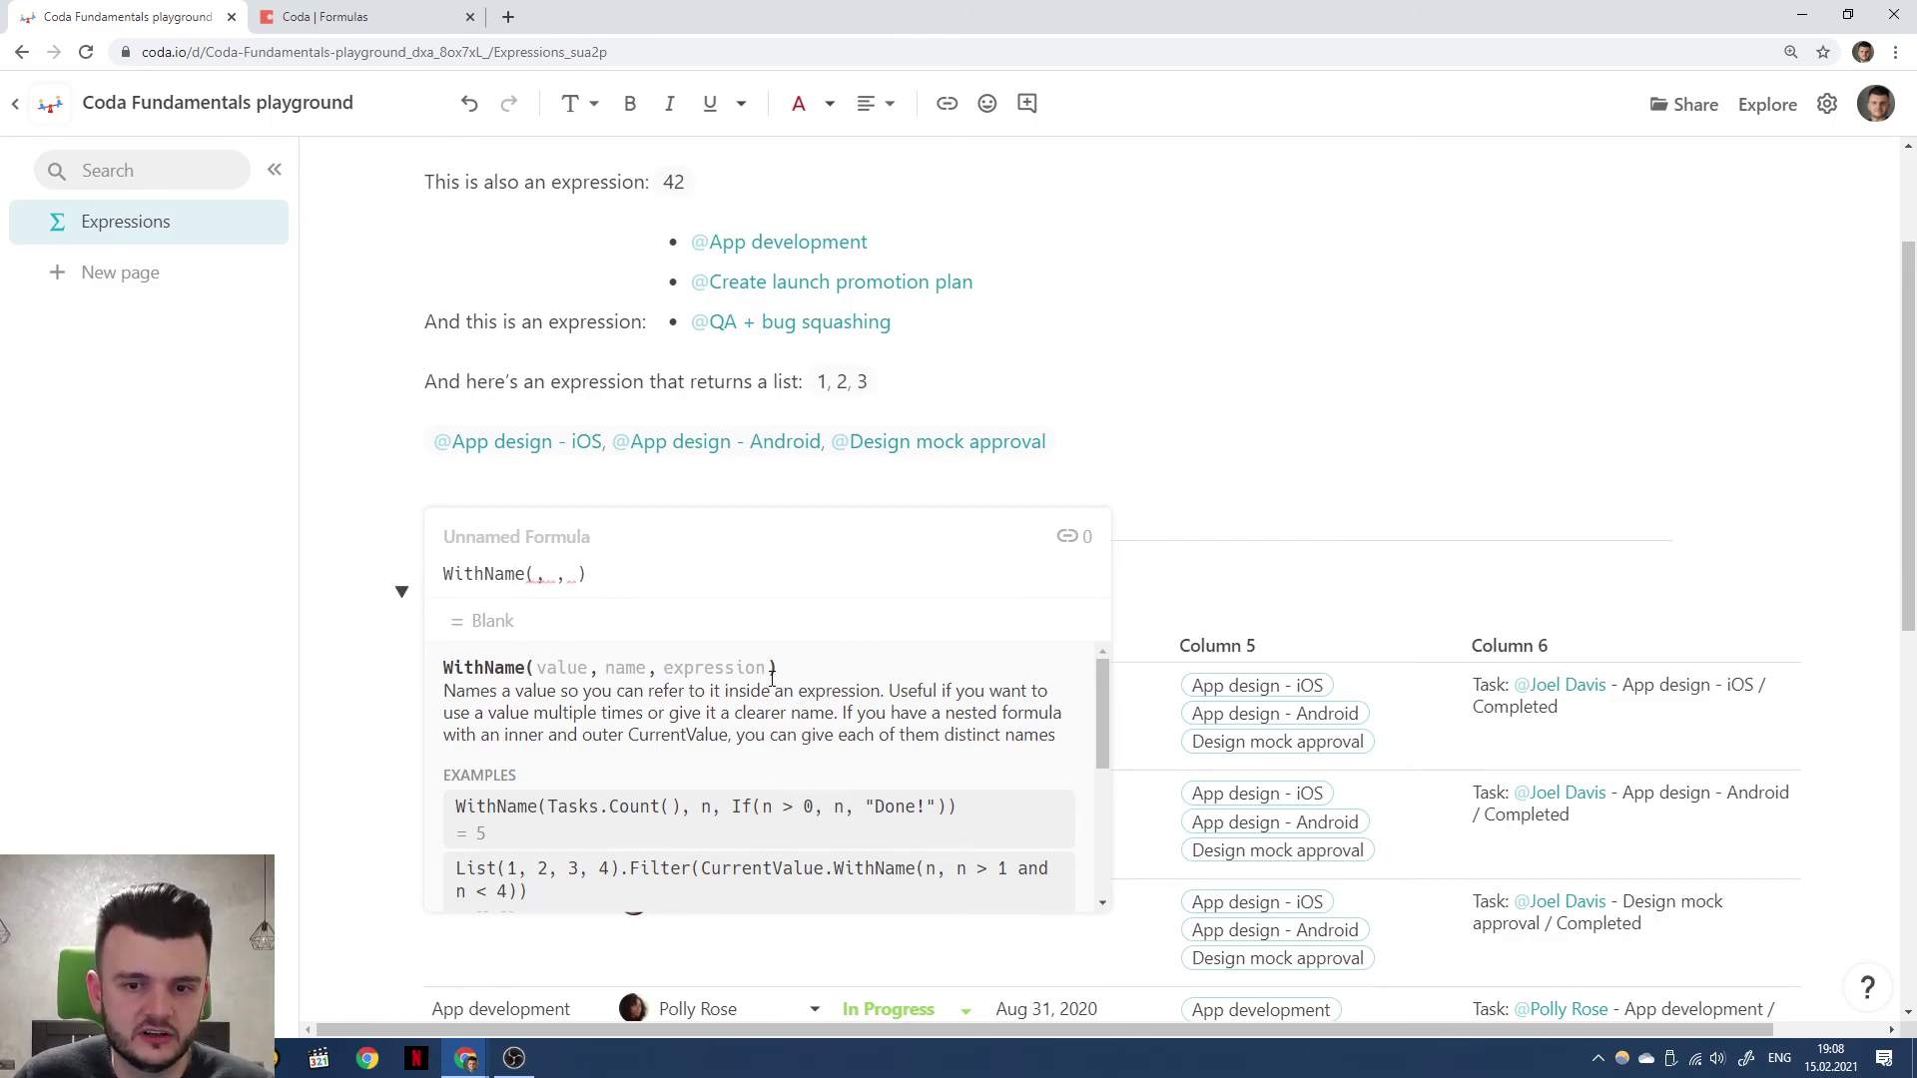
pyautogui.scroll(-1, 846, 779)
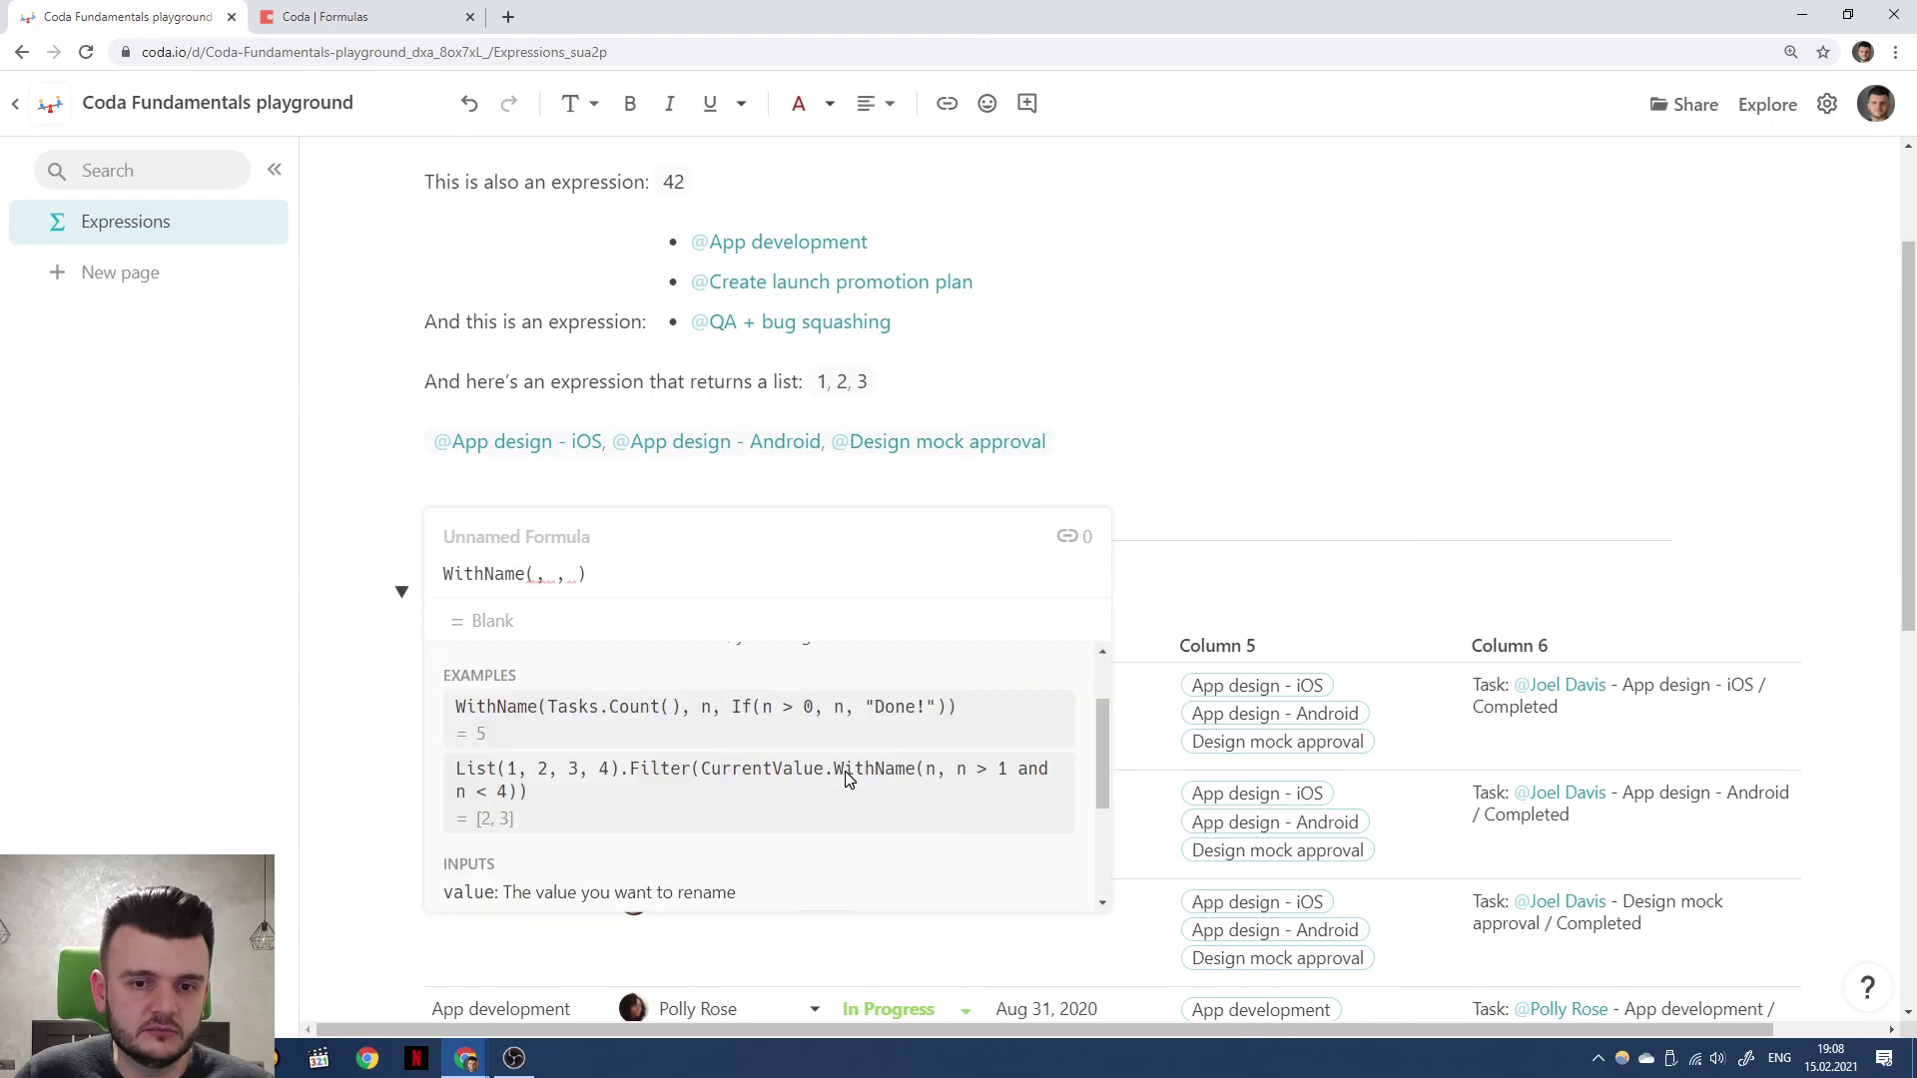
pyautogui.scroll(-1, 816, 785)
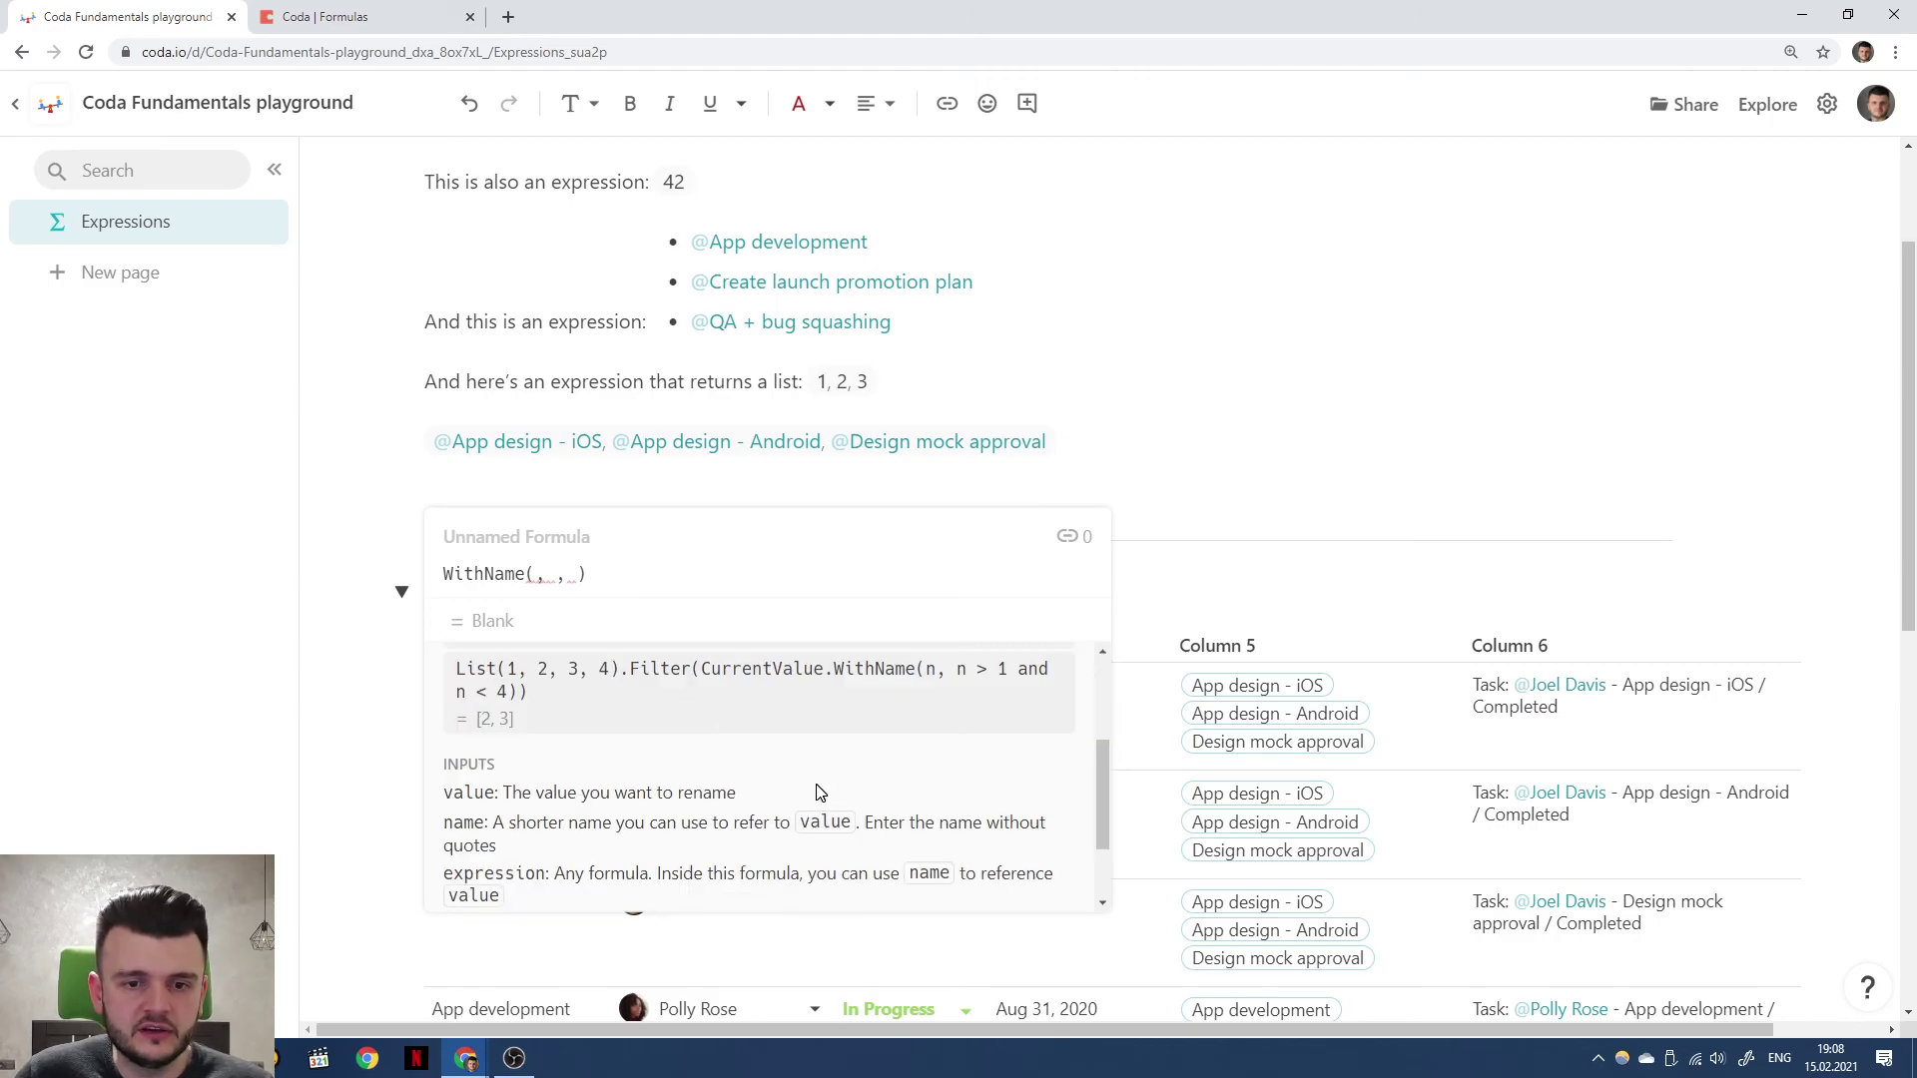
pyautogui.scroll(-1, 816, 793)
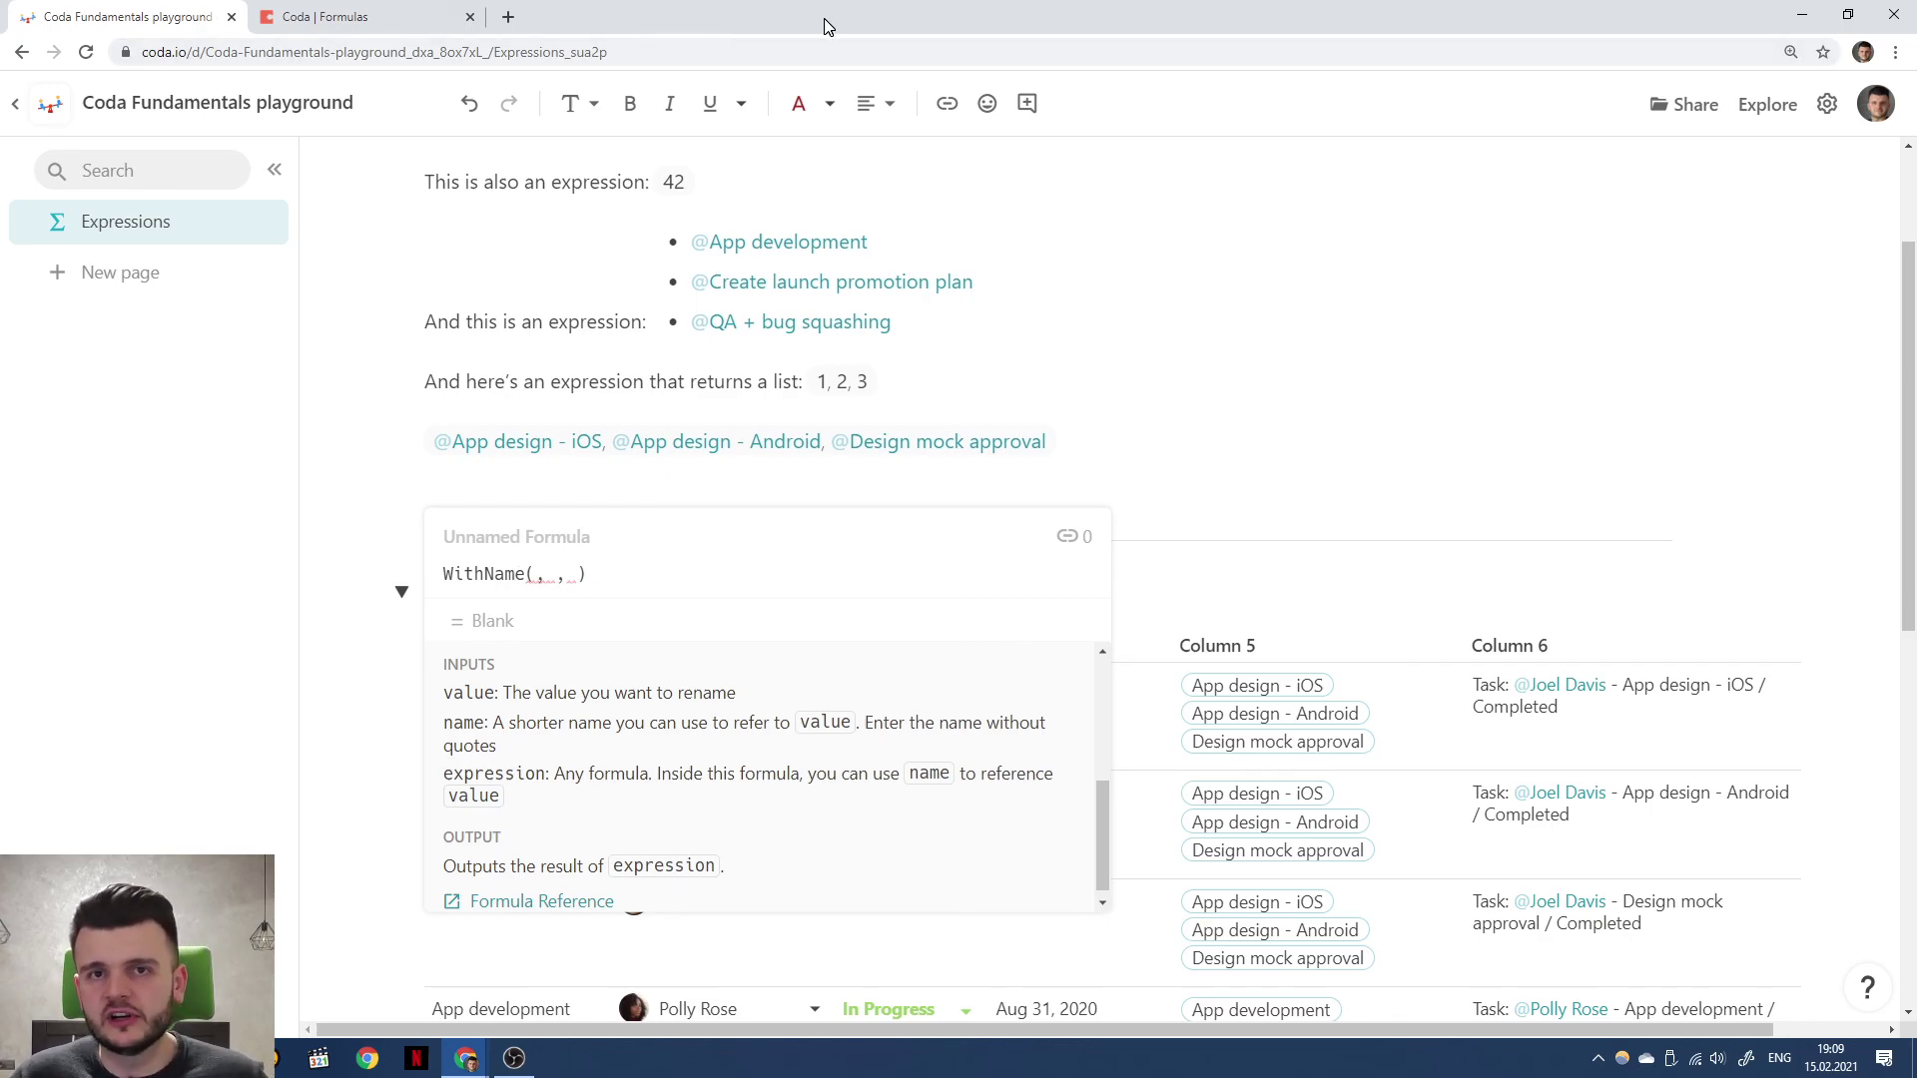
# Close the canvas formula editor, keeping the WithName() call without arguments.
pyautogui.click(605, 568)
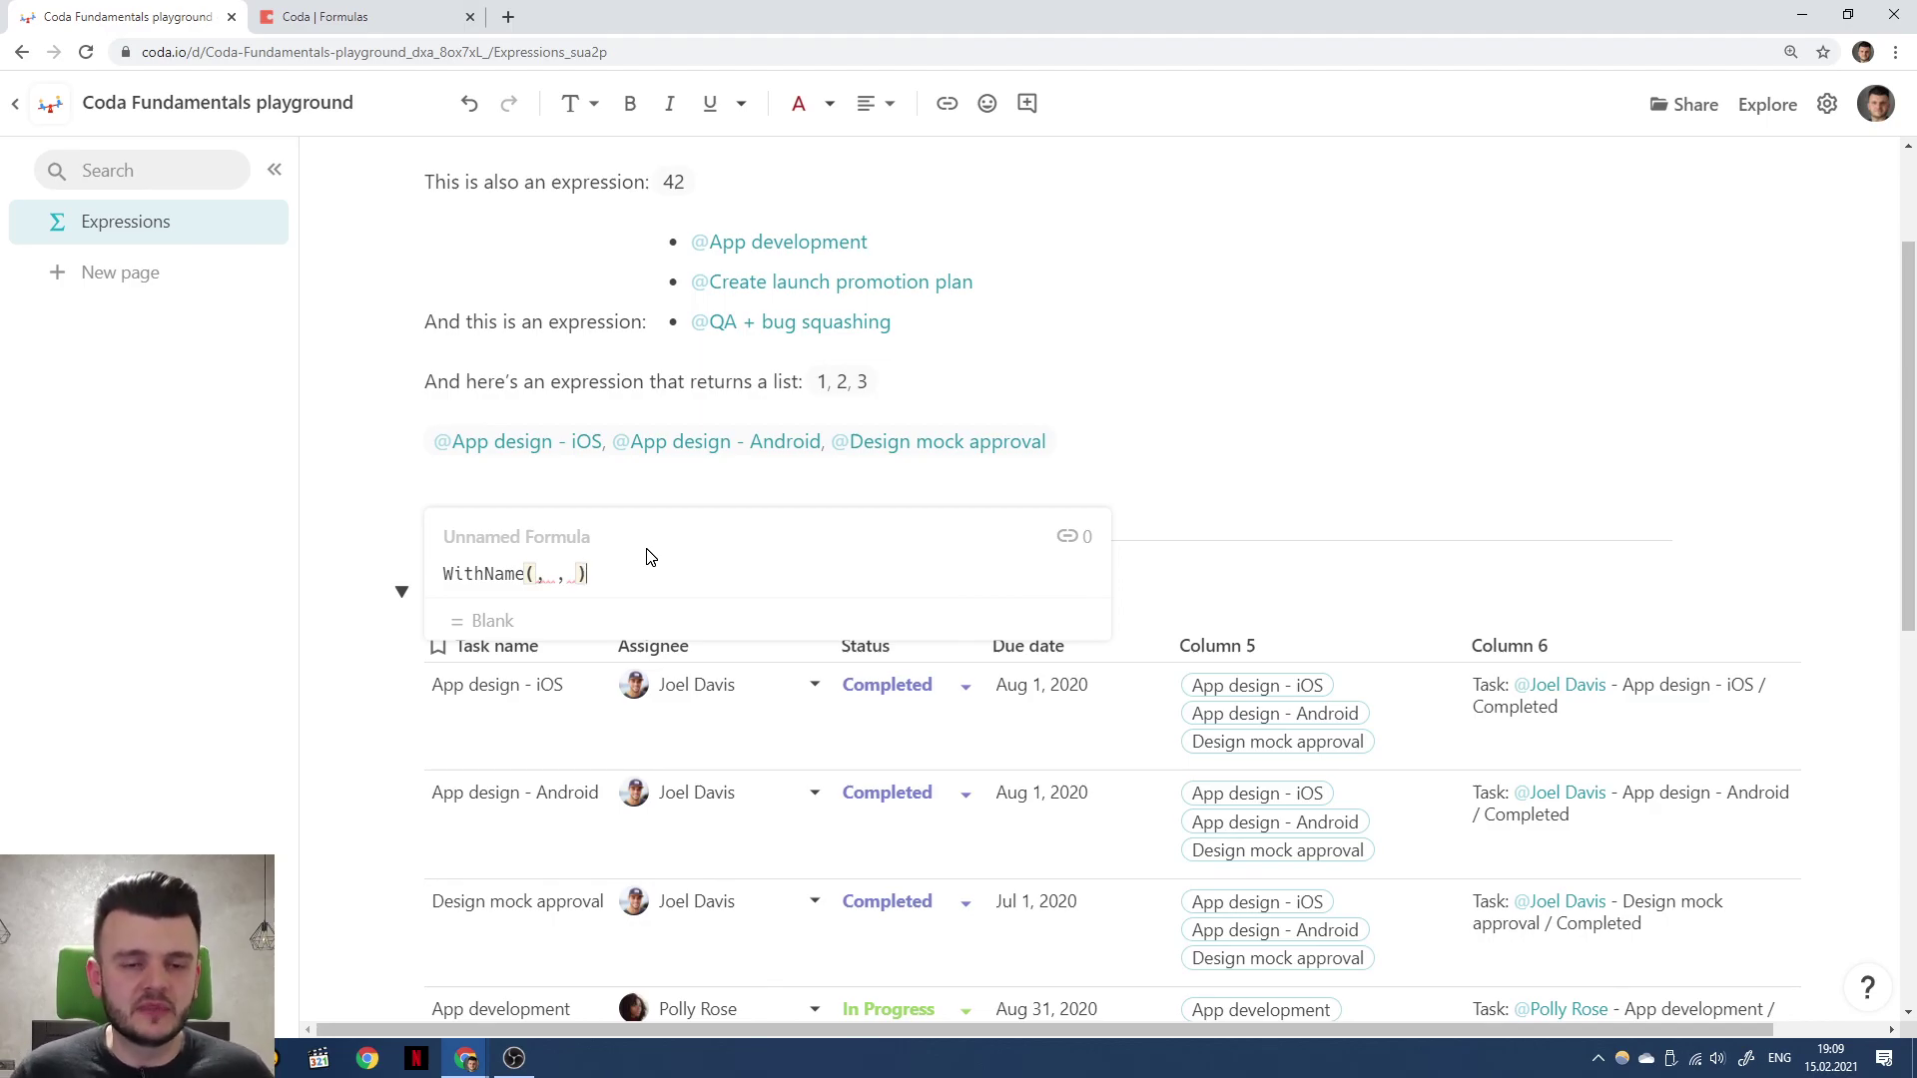
pyautogui.click(1138, 431)
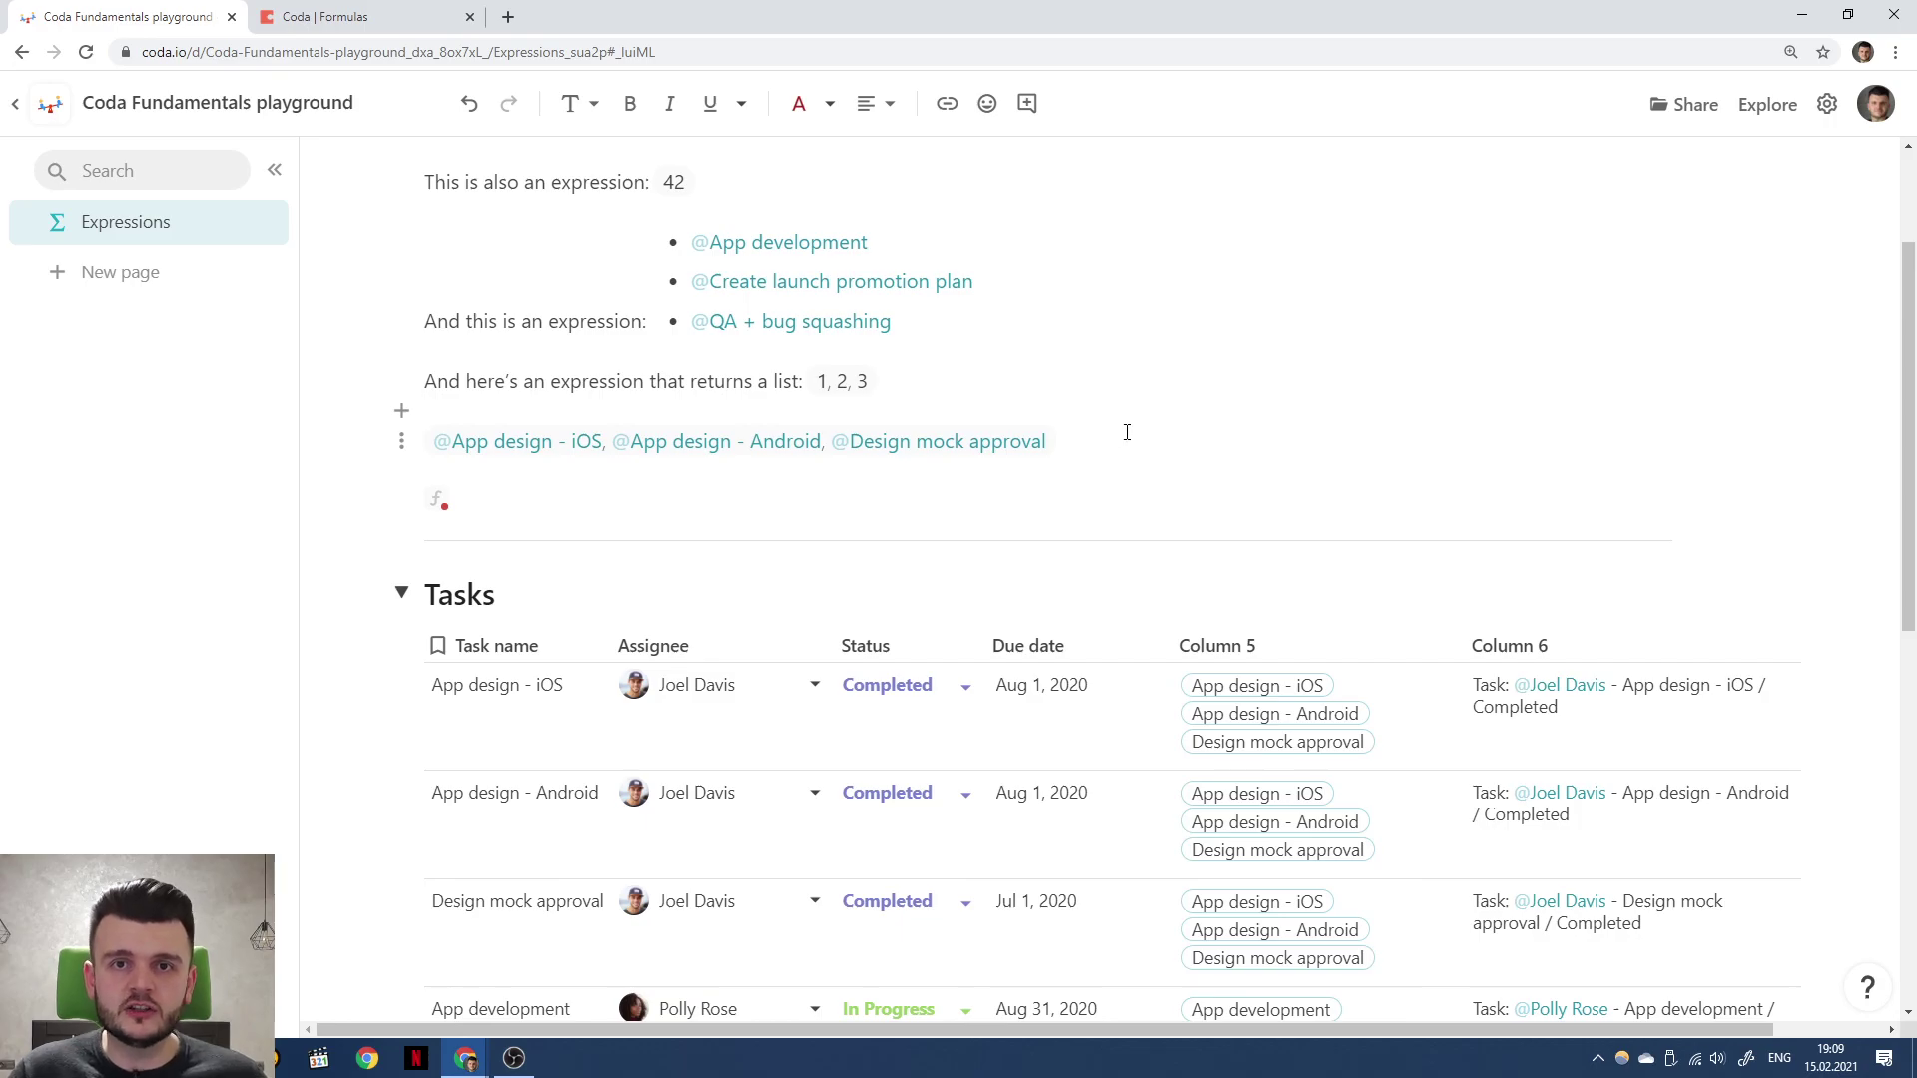
pyautogui.scroll(2, 1134, 440)
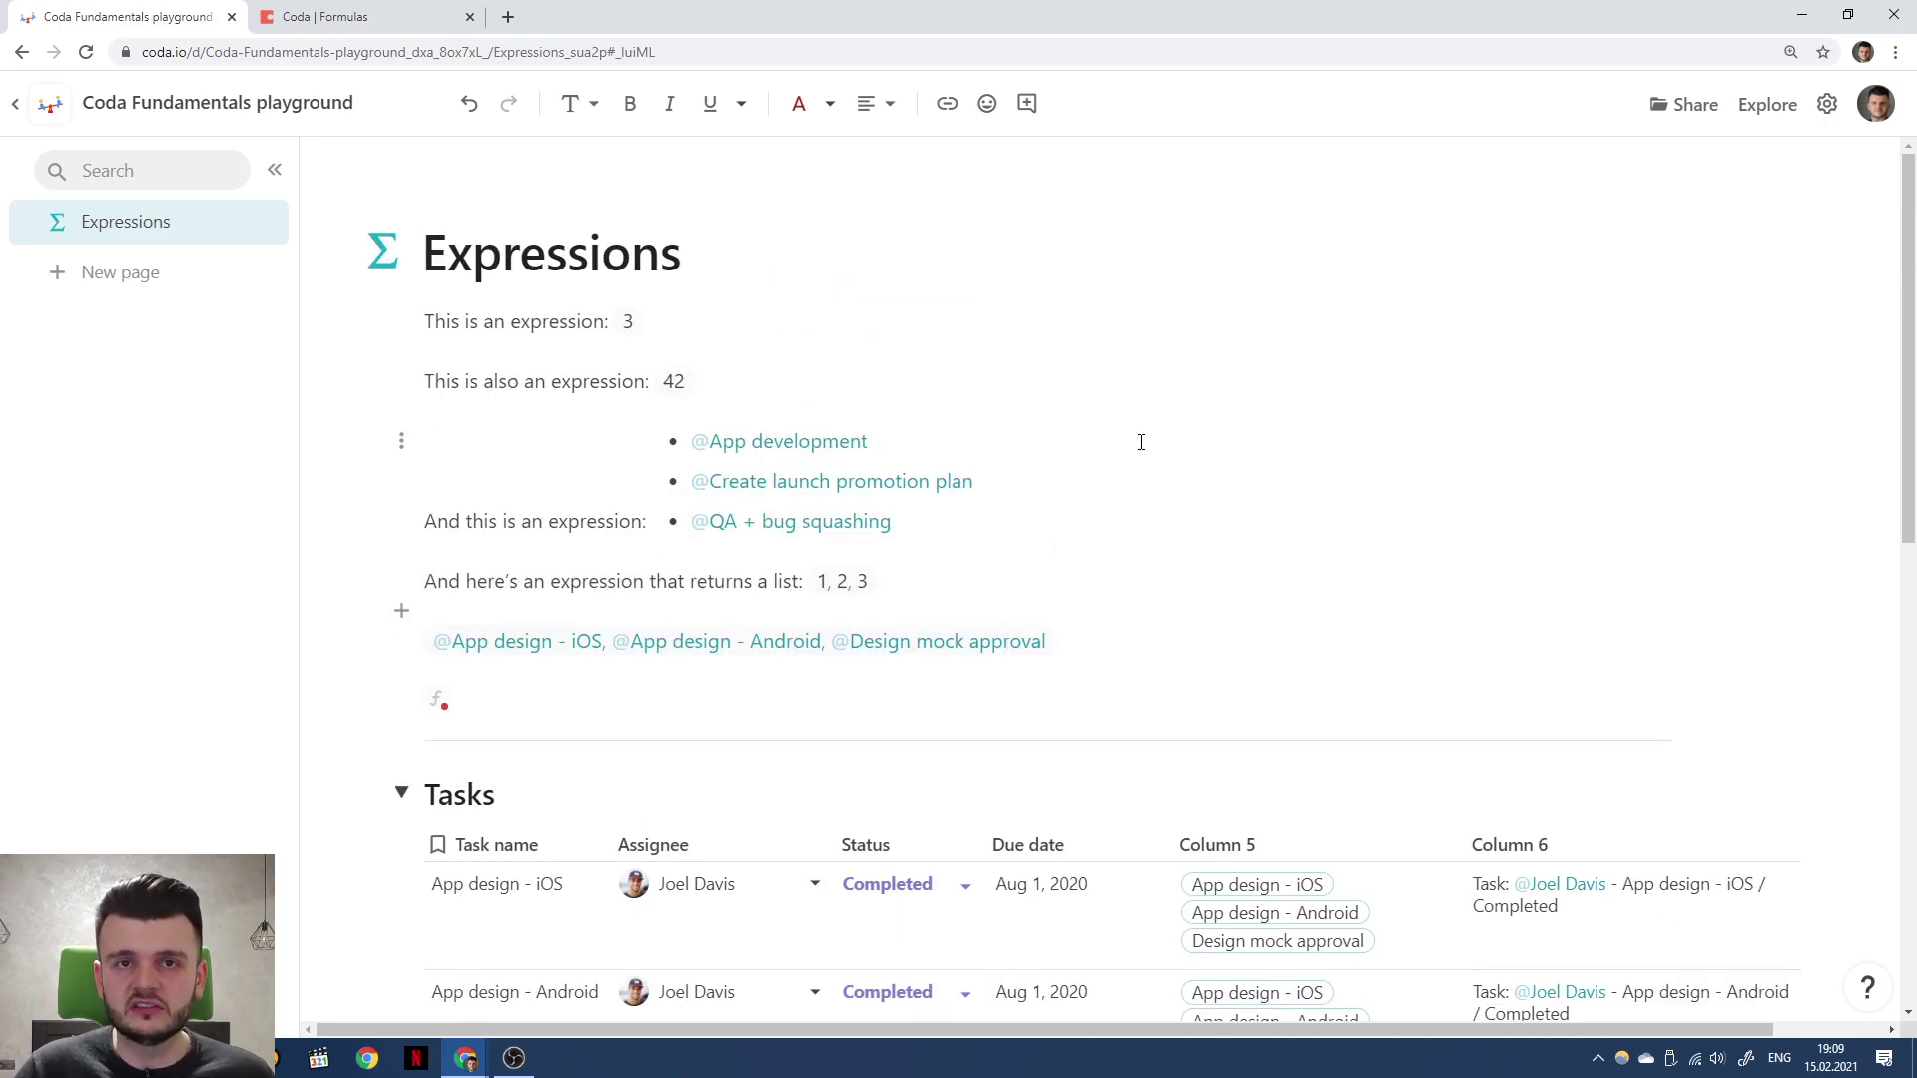